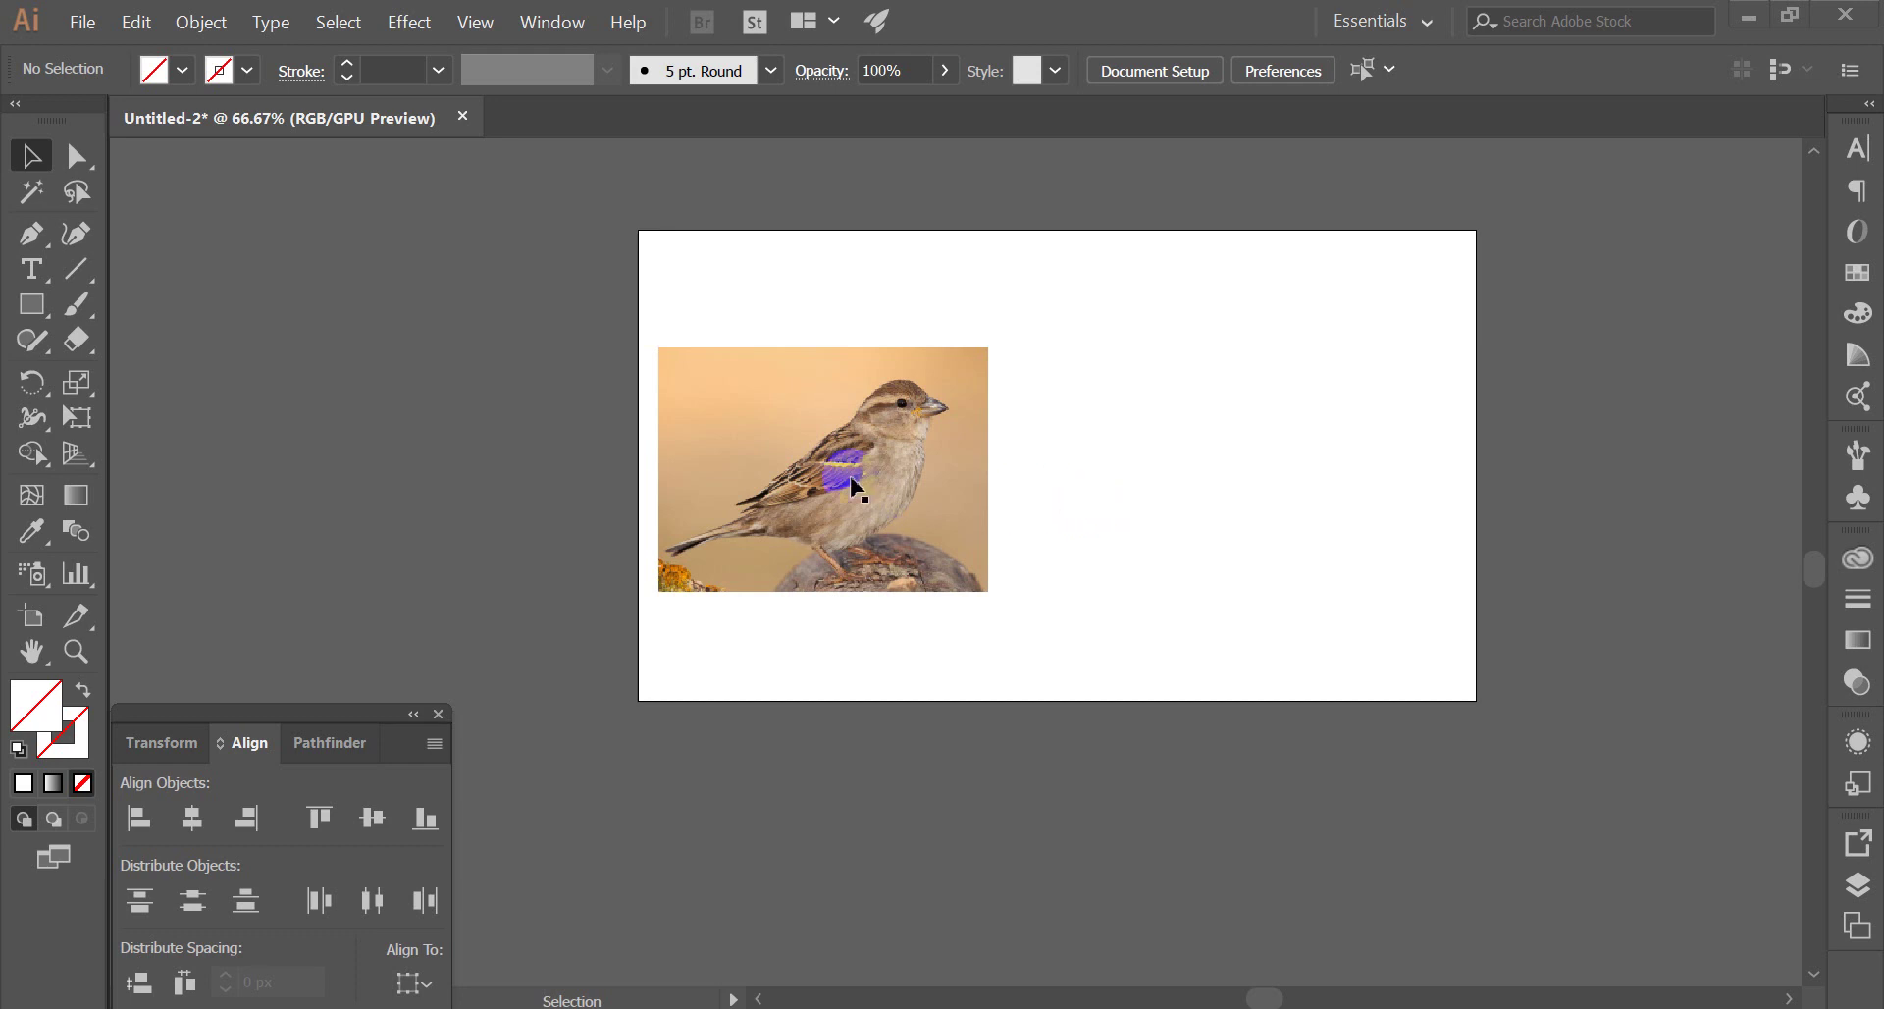
Zoom out, pan across the artboard, and collapse the Transform/Align/Pathfinder panel group to icons
scroll(748, 403, up, 2)
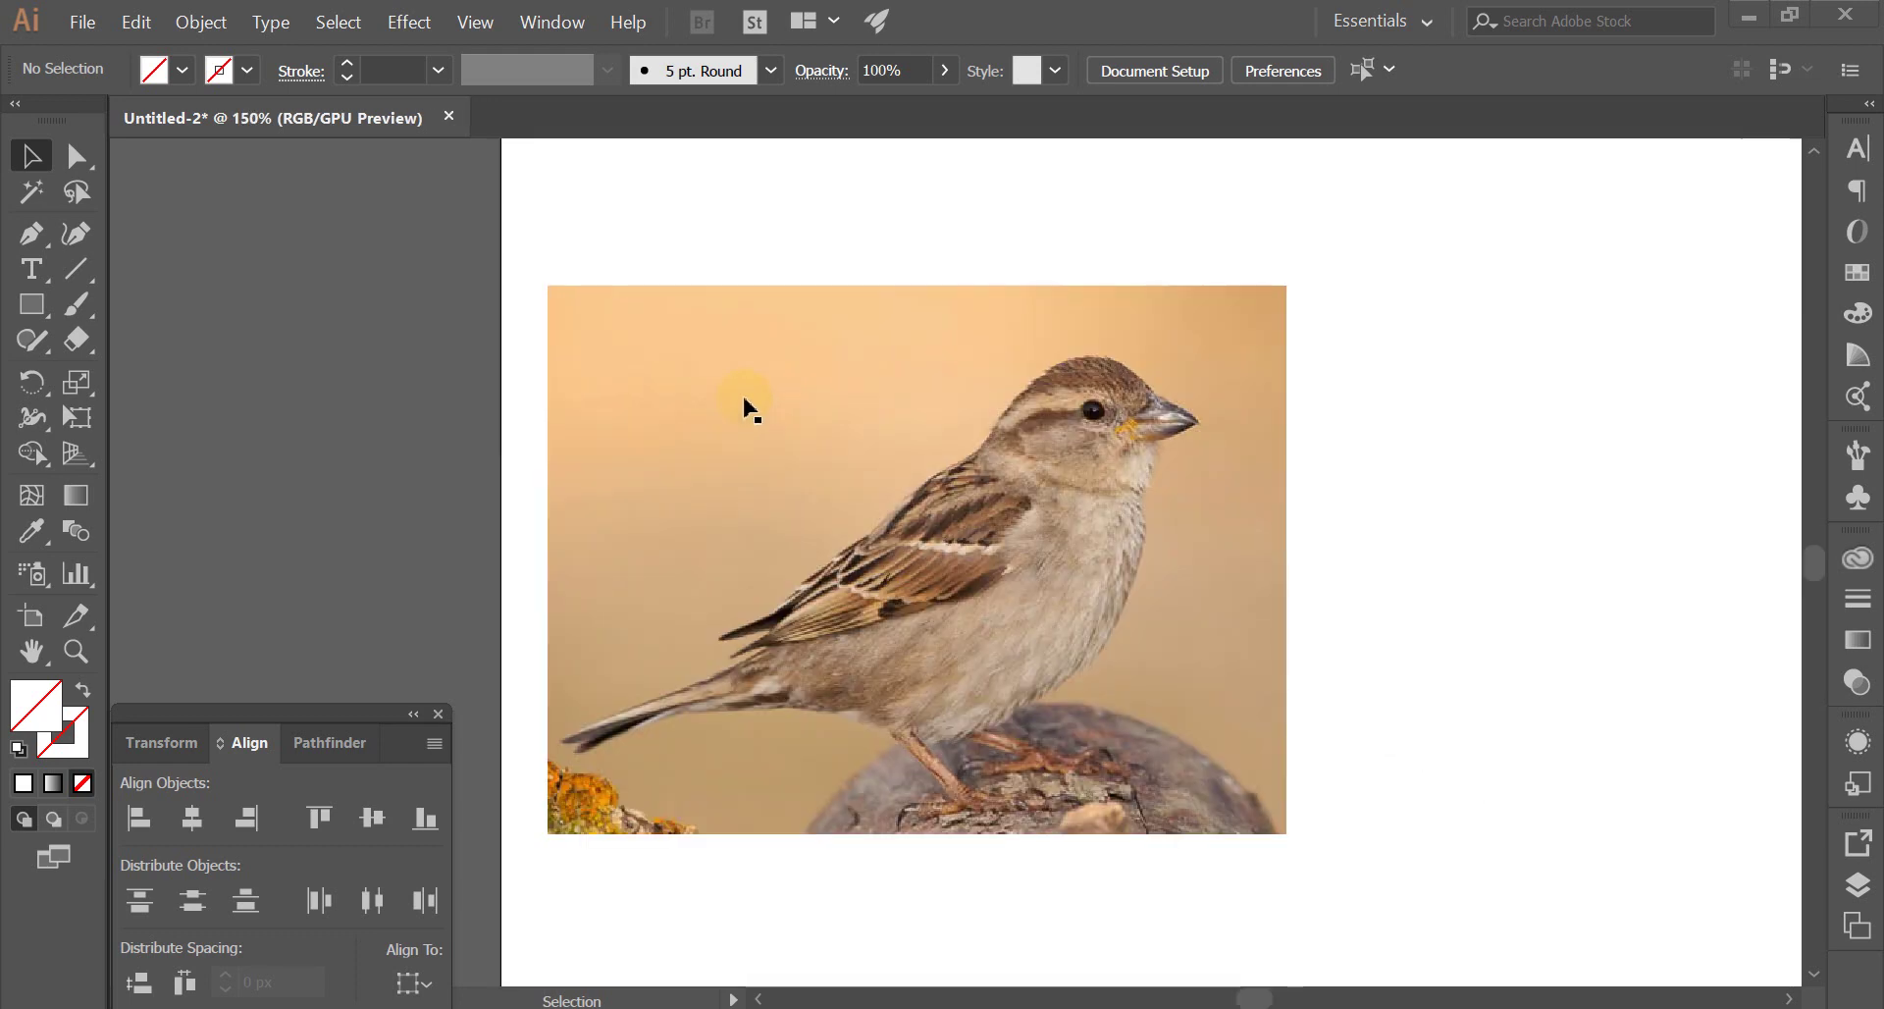
key(ctrl+minus)
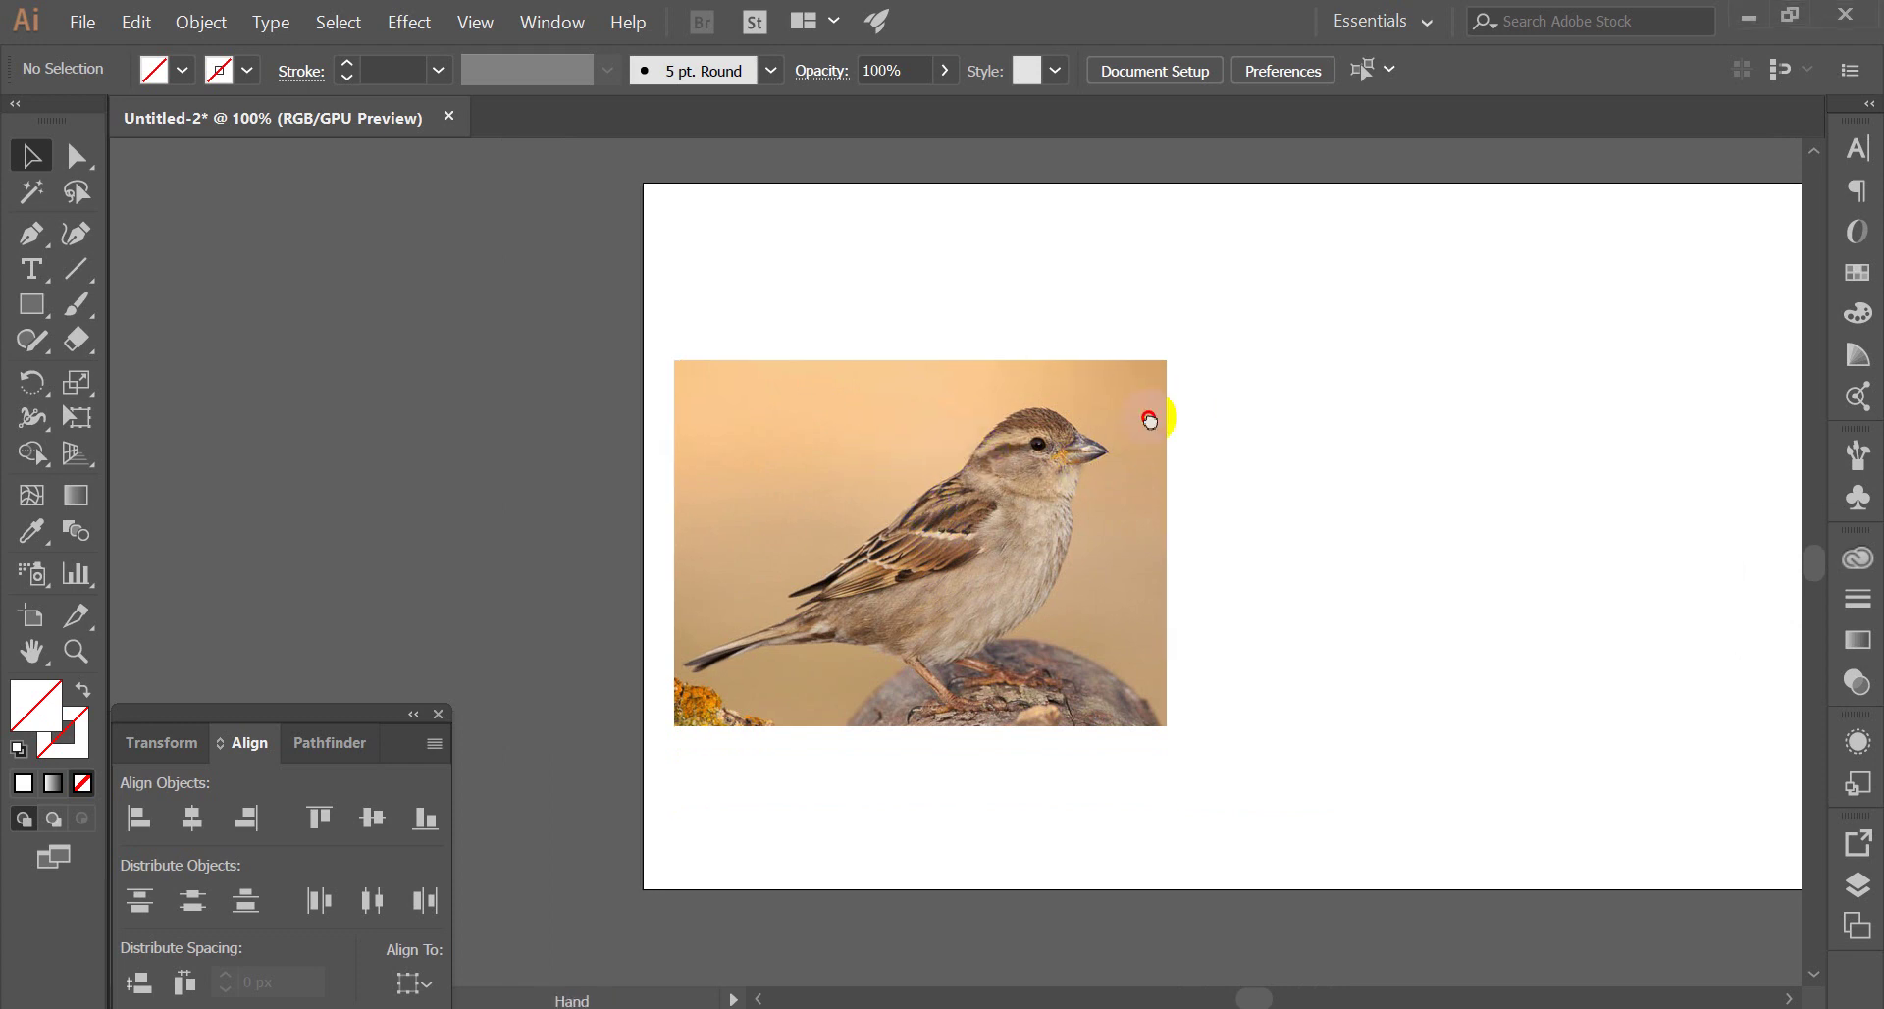
scroll(1153, 420, right, 2)
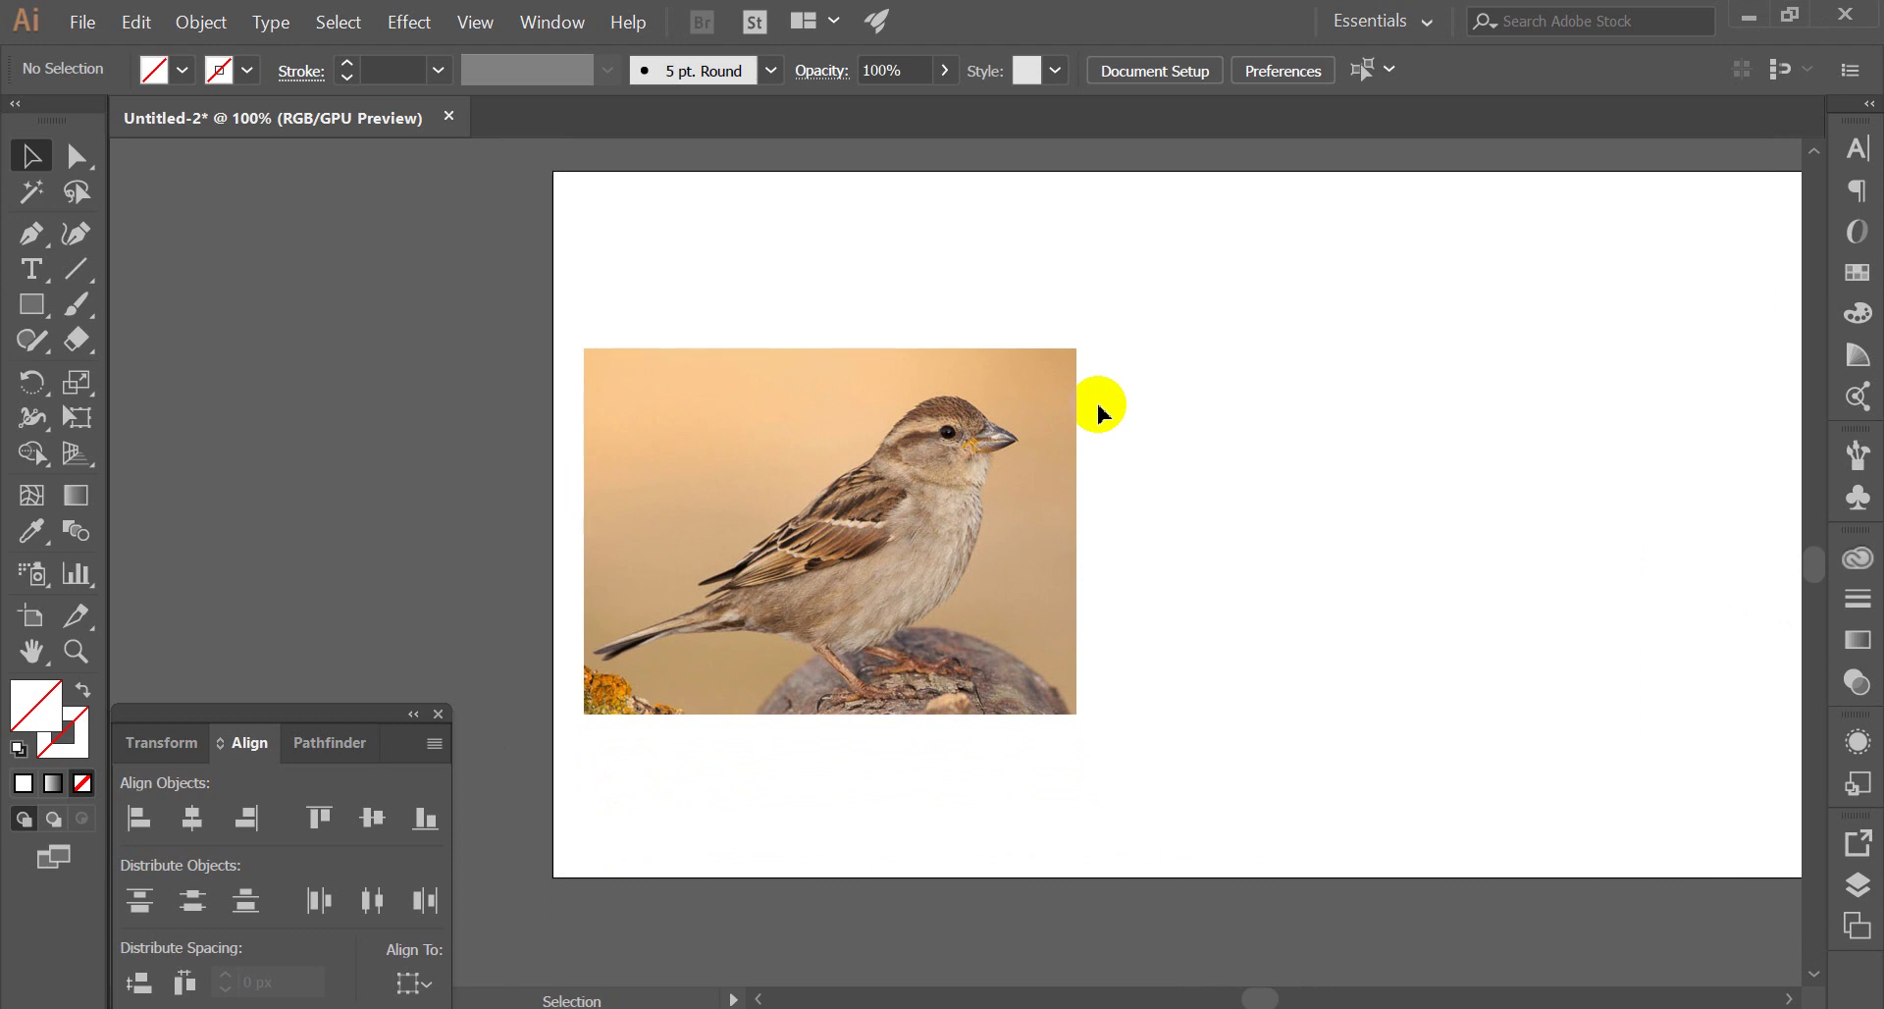
drag(1291, 399, 1181, 399)
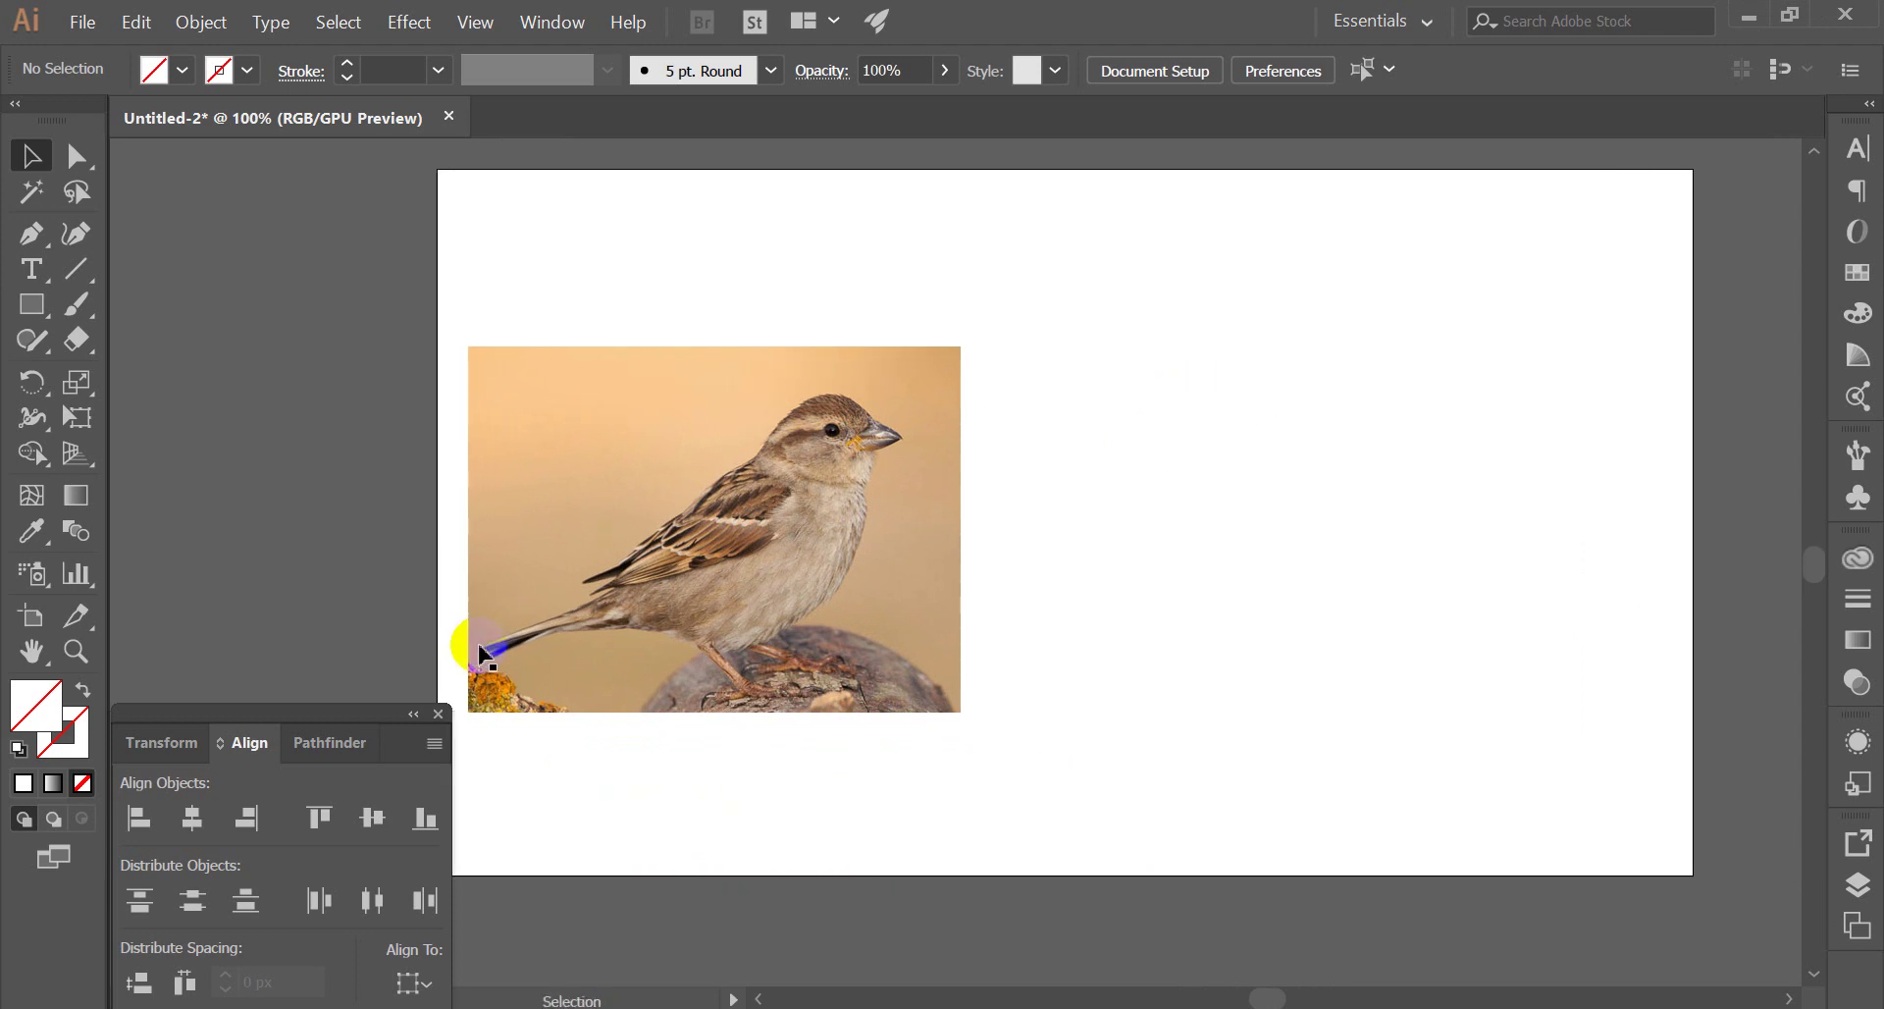
click(413, 713)
Zoom in on the sparrow photo and drag it up and to the left
key(ctrl+equal)
click(1015, 392)
click(999, 325)
click(1037, 331)
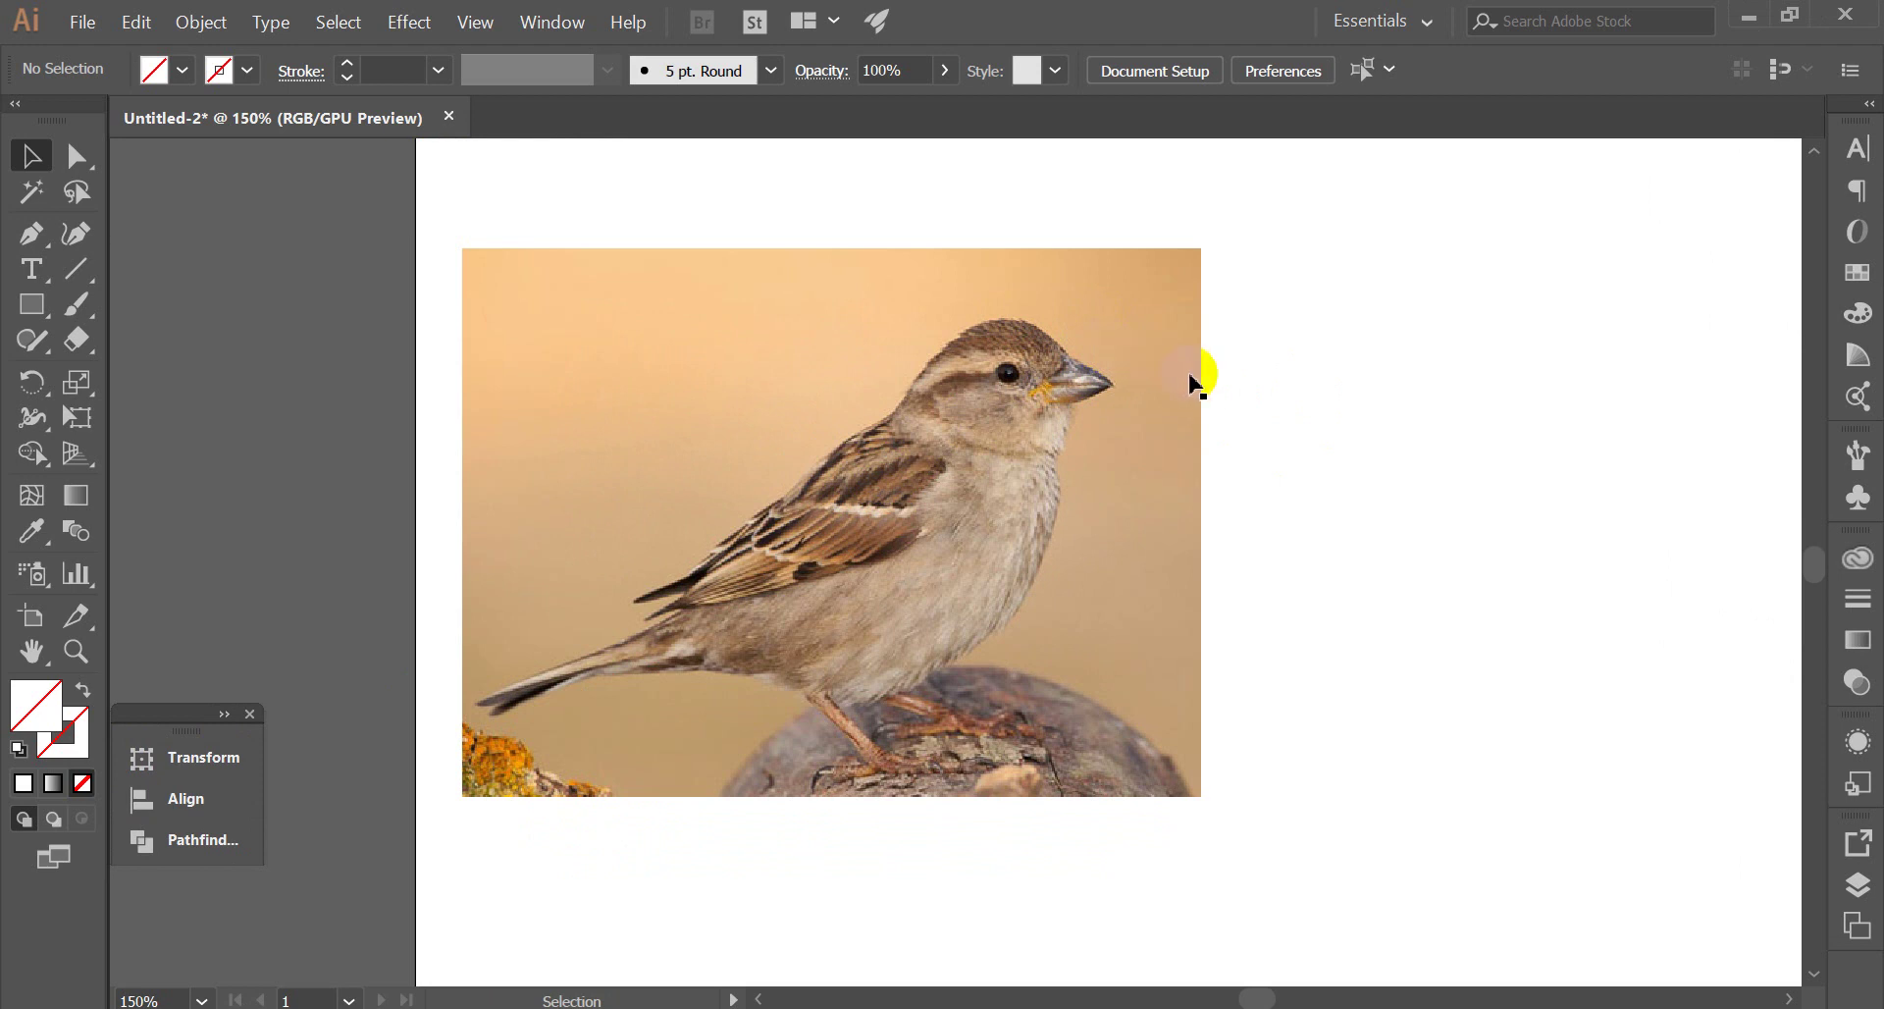
drag(1090, 376, 1060, 337)
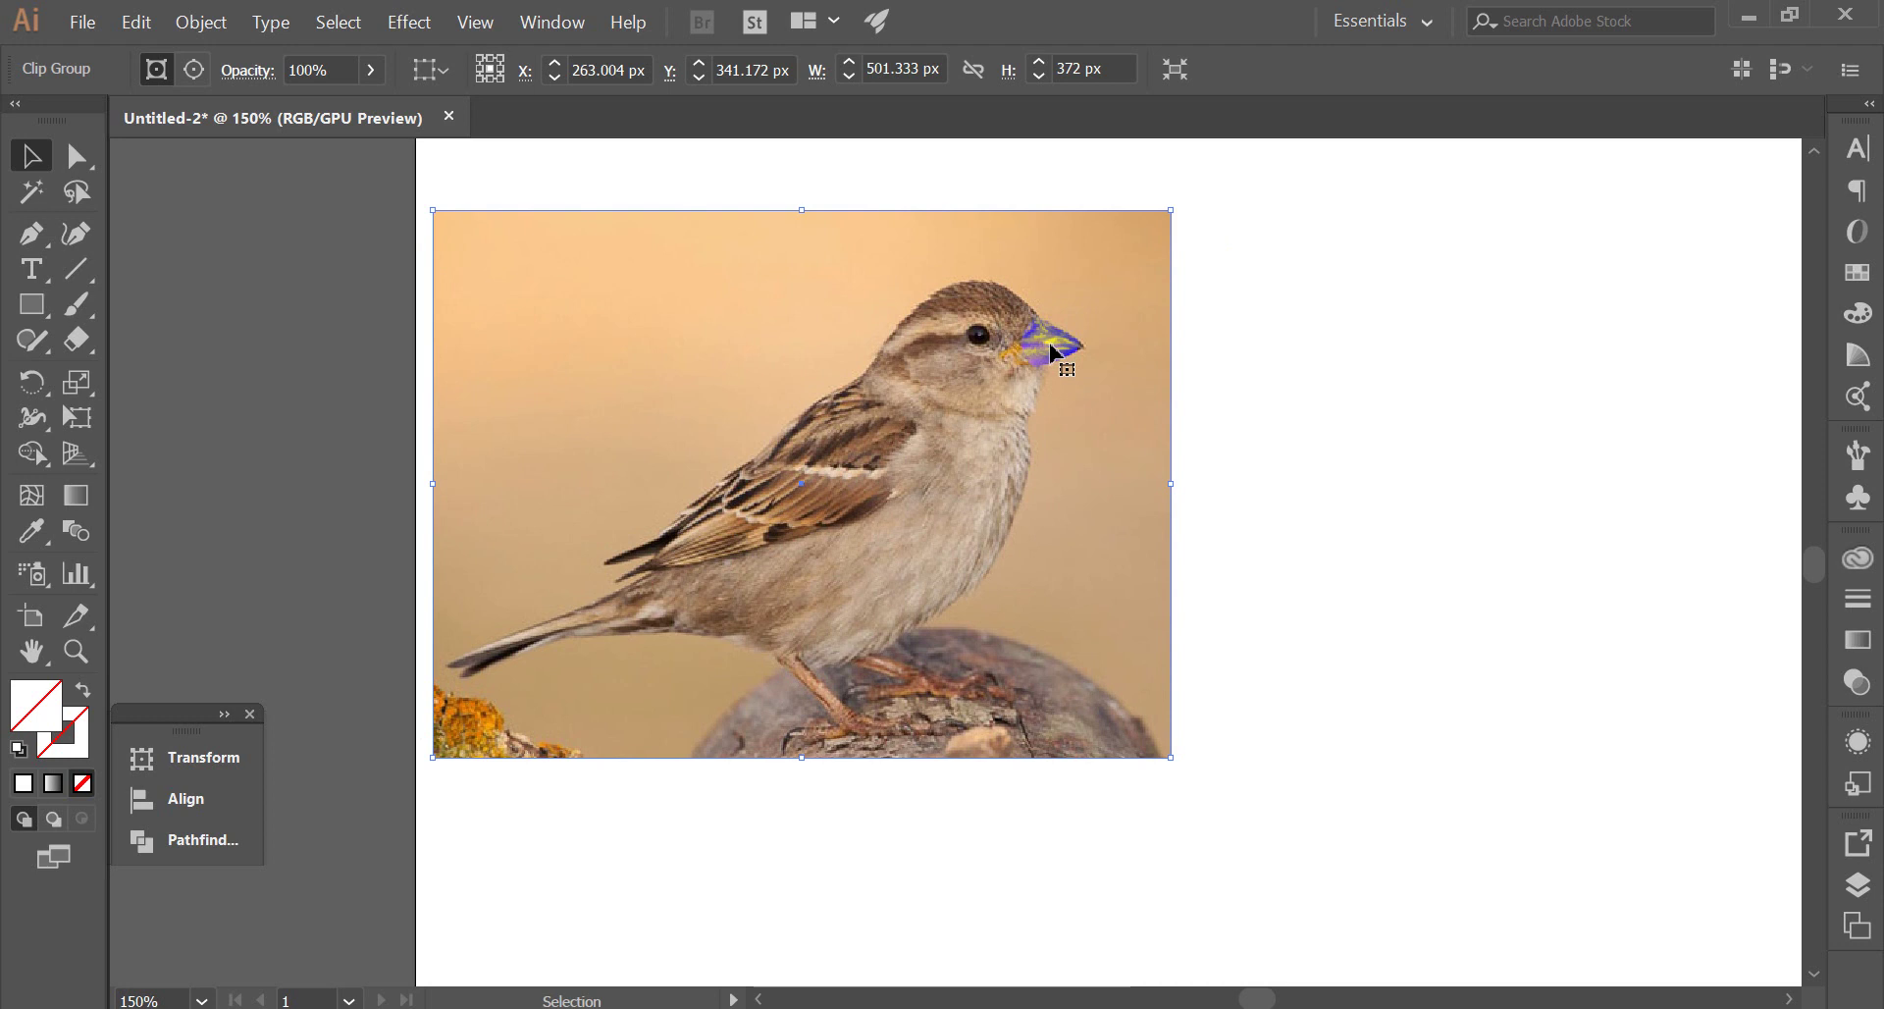
Nudge the clipped sparrow photo to X 256.338 px, Y 351.172 px, then deselect it
key(a)
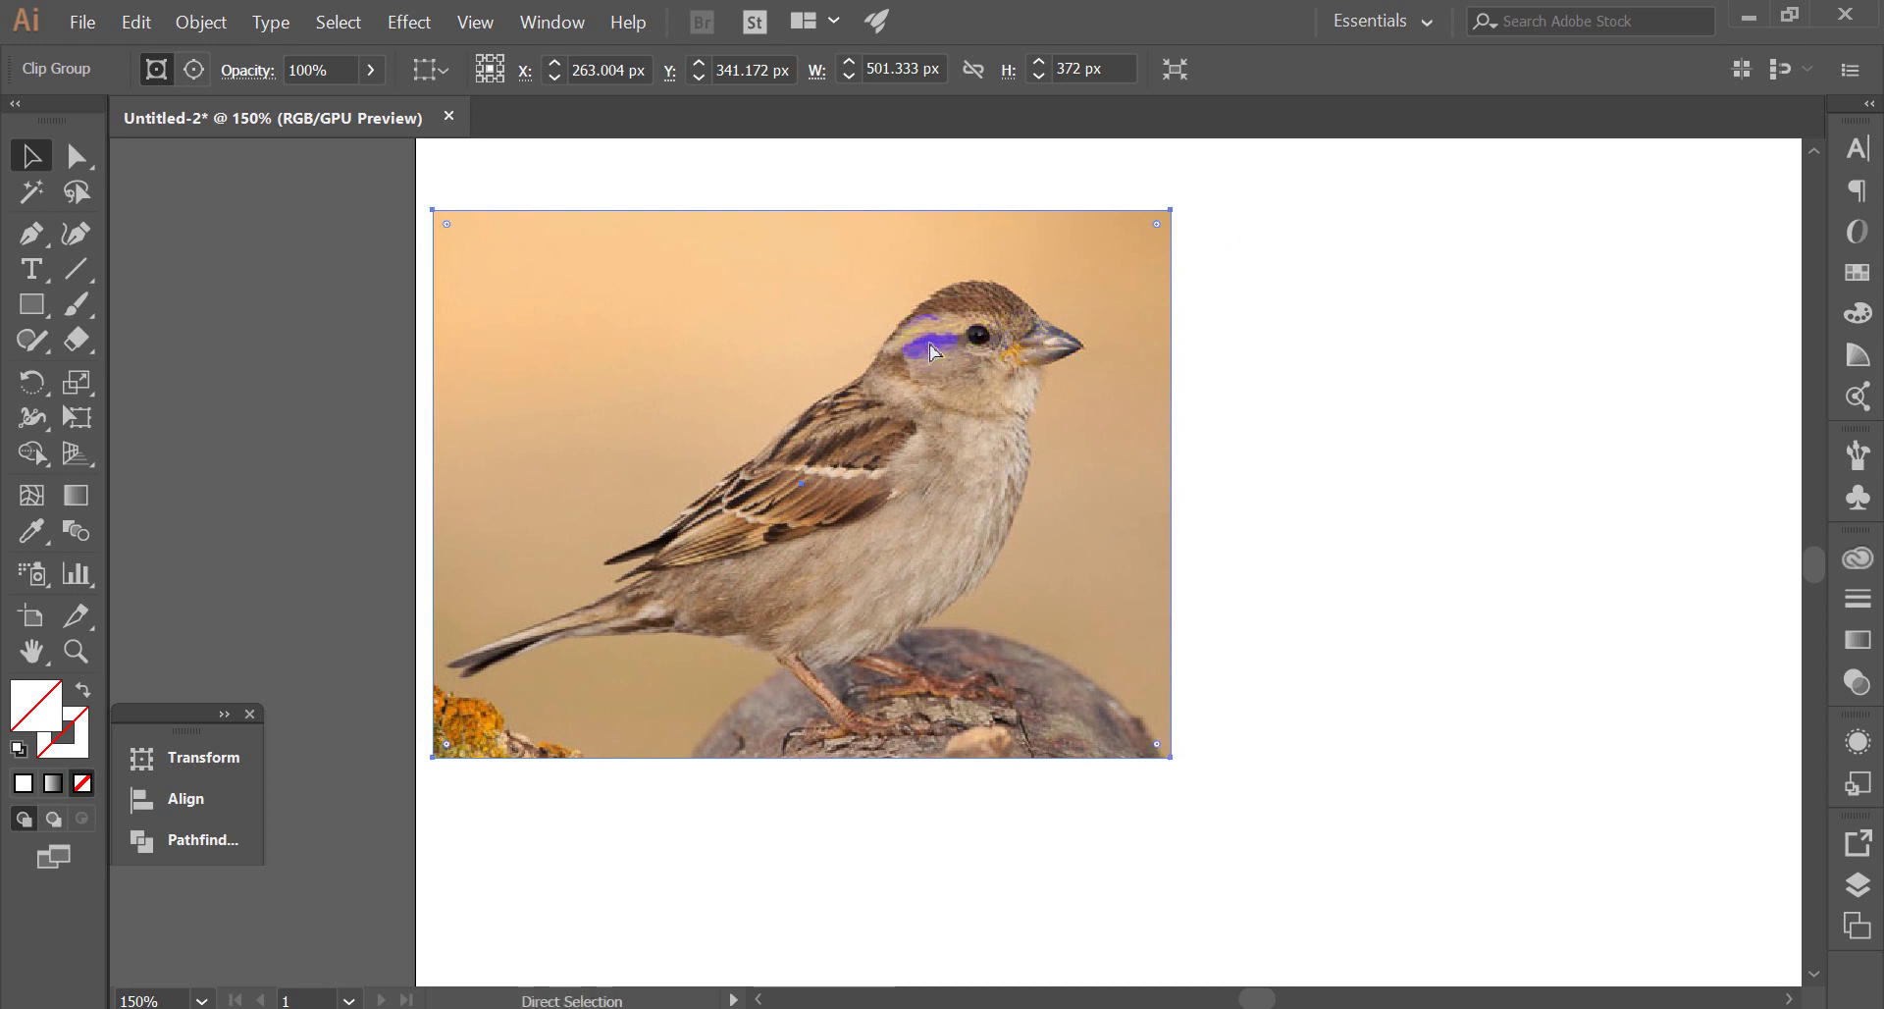
key(v)
drag(782, 390, 816, 394)
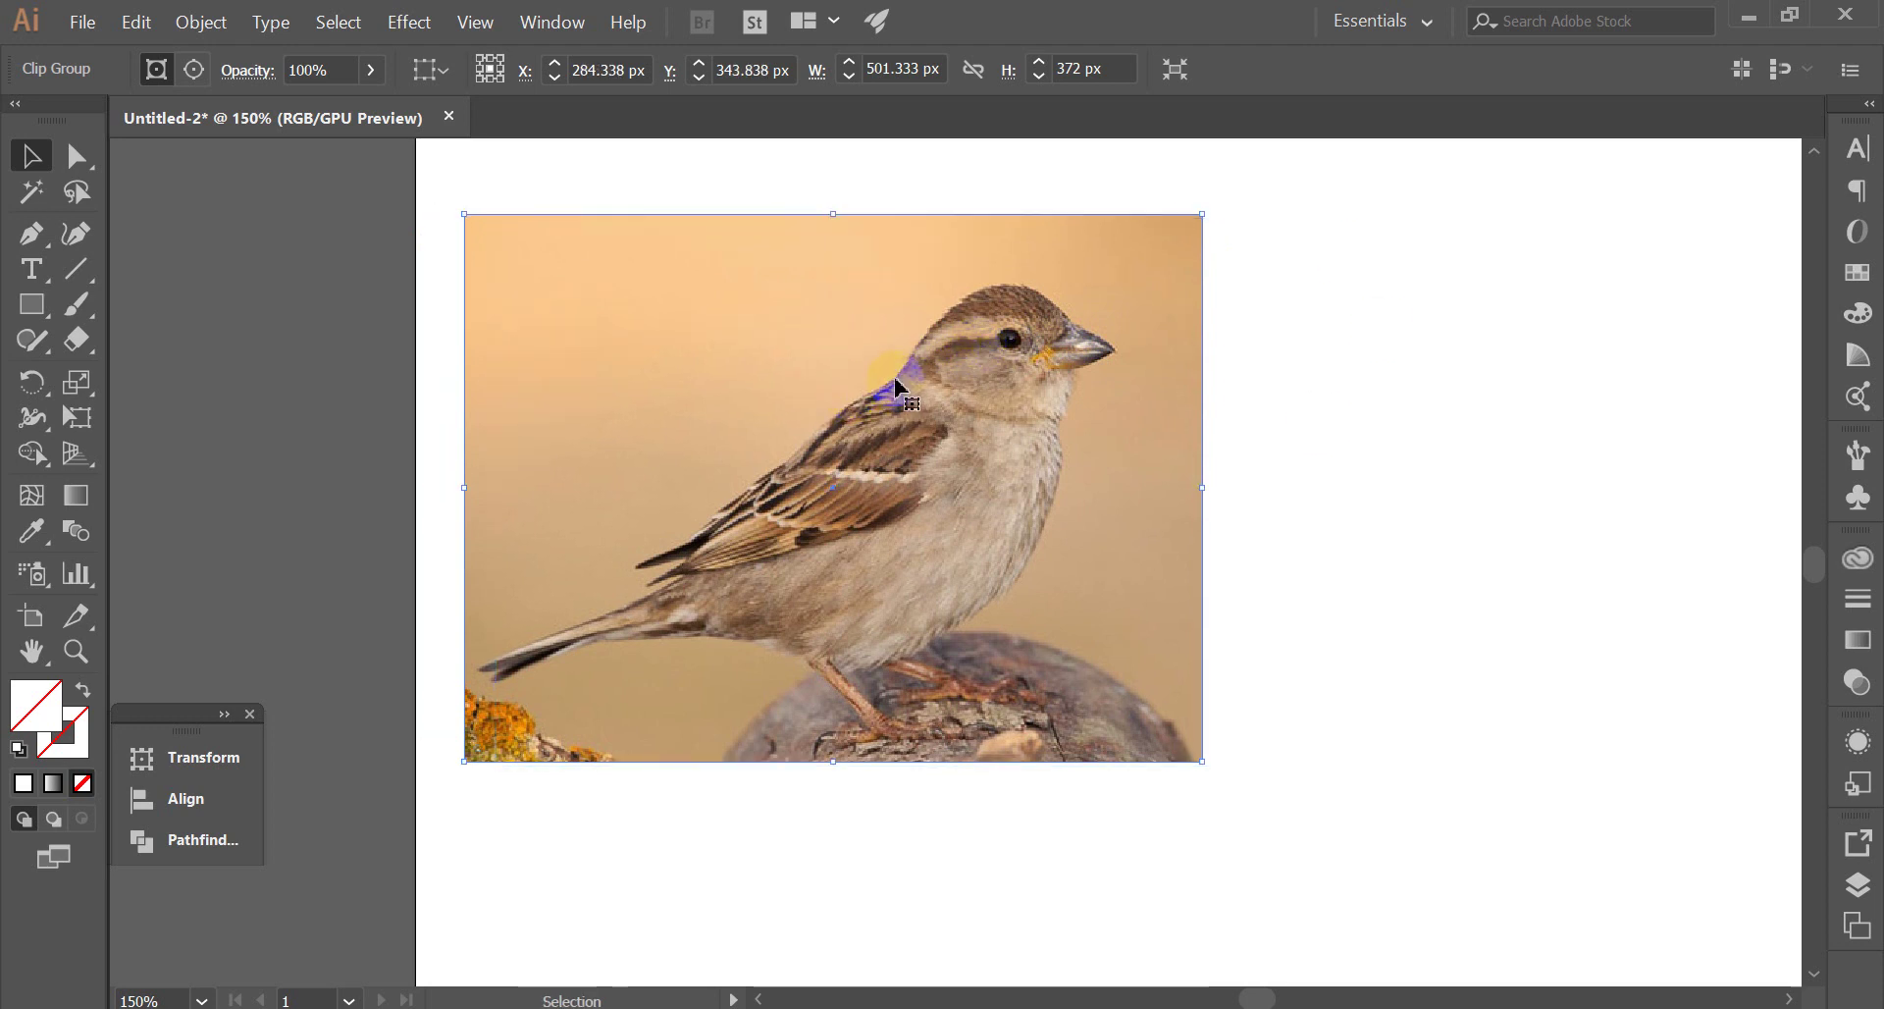
mouse_move(786, 359)
mouse_down()
mouse_move(803, 345)
mouse_move(781, 375)
mouse_up()
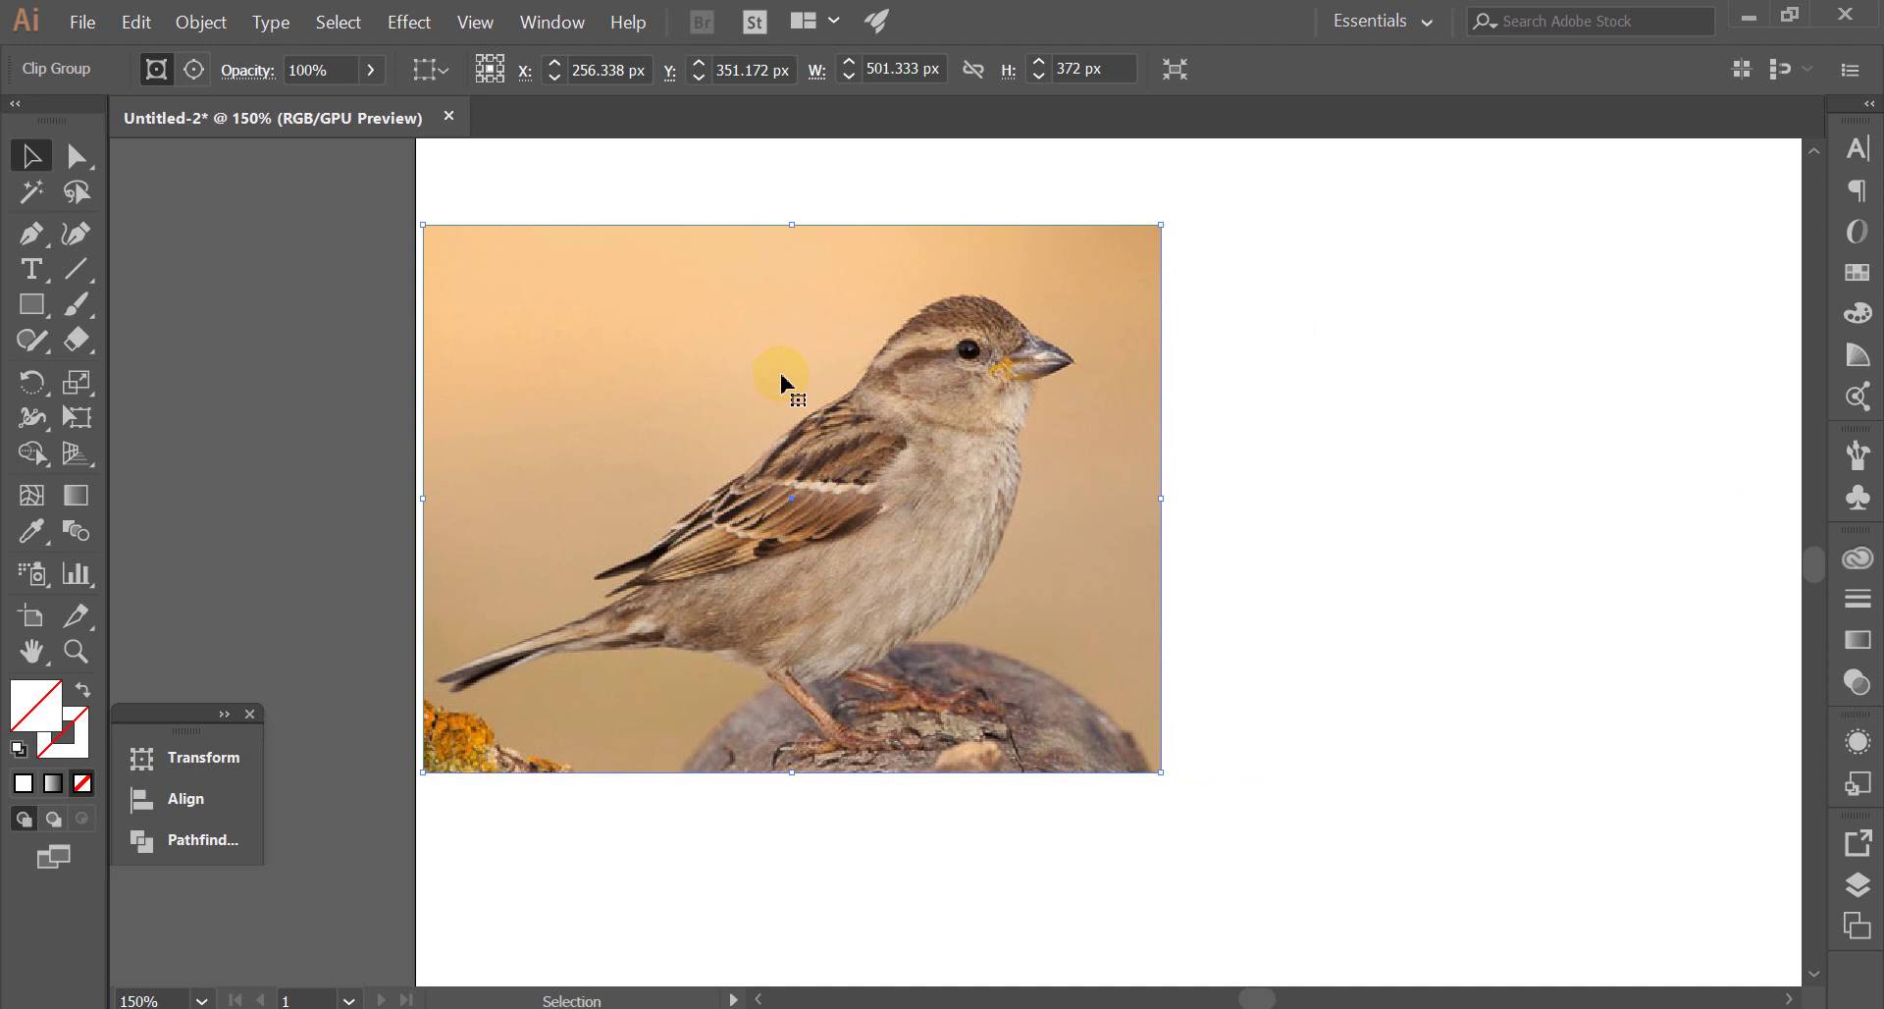
key(ctrl+shift+a)
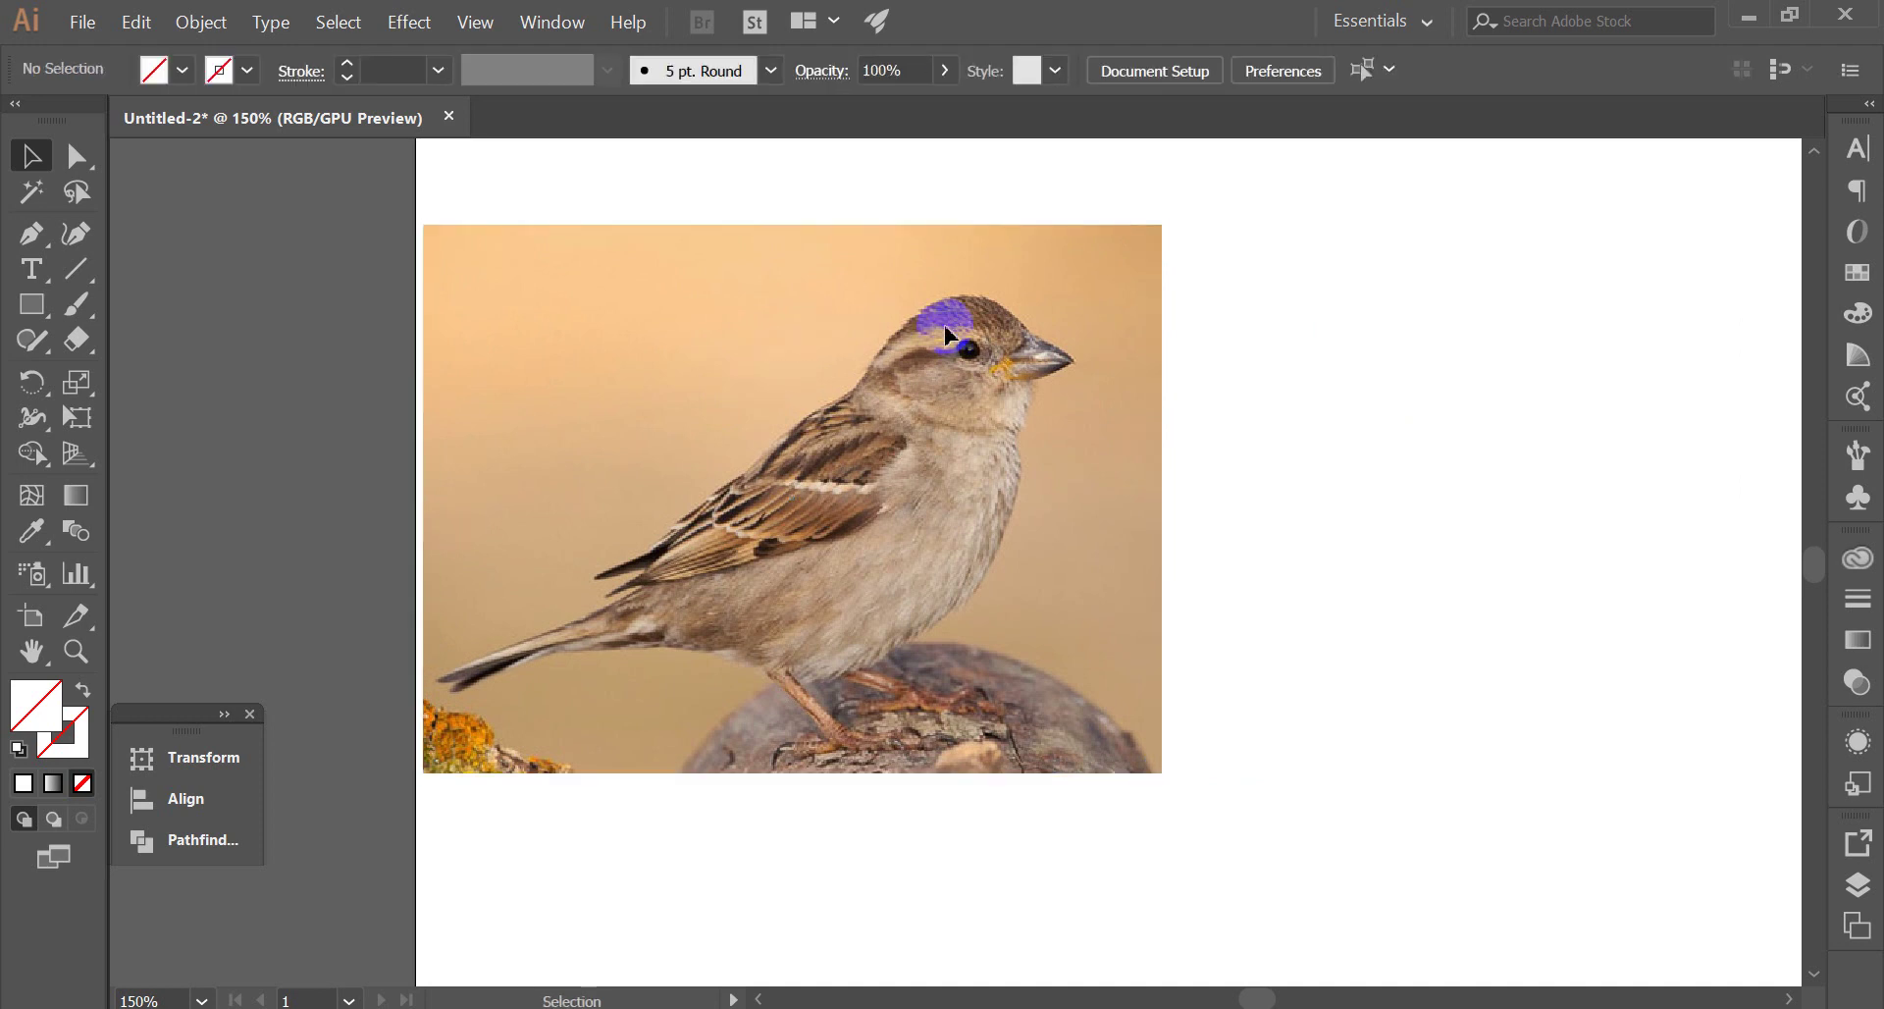
Start a Pen path at the beak tip with a smooth anchor along the beak's top
click(29, 241)
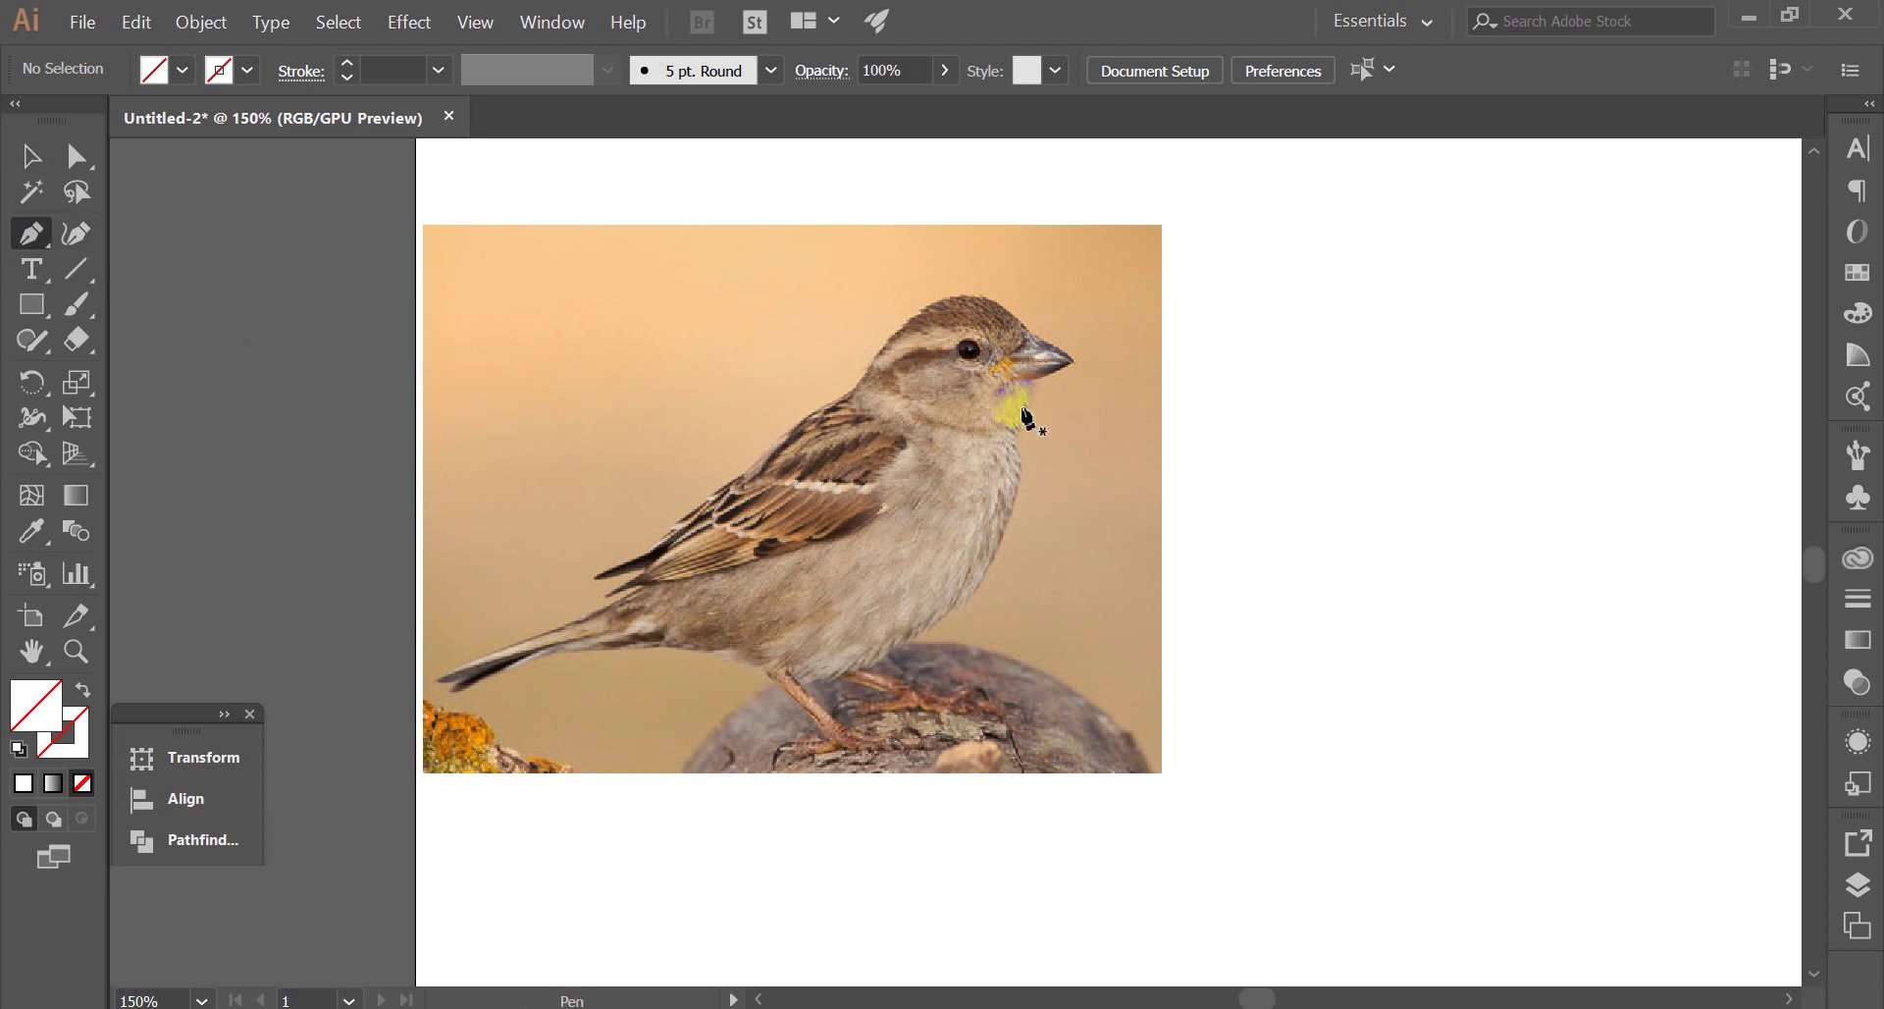
scroll(968, 363, up, 2)
scroll(1123, 373, up, 2)
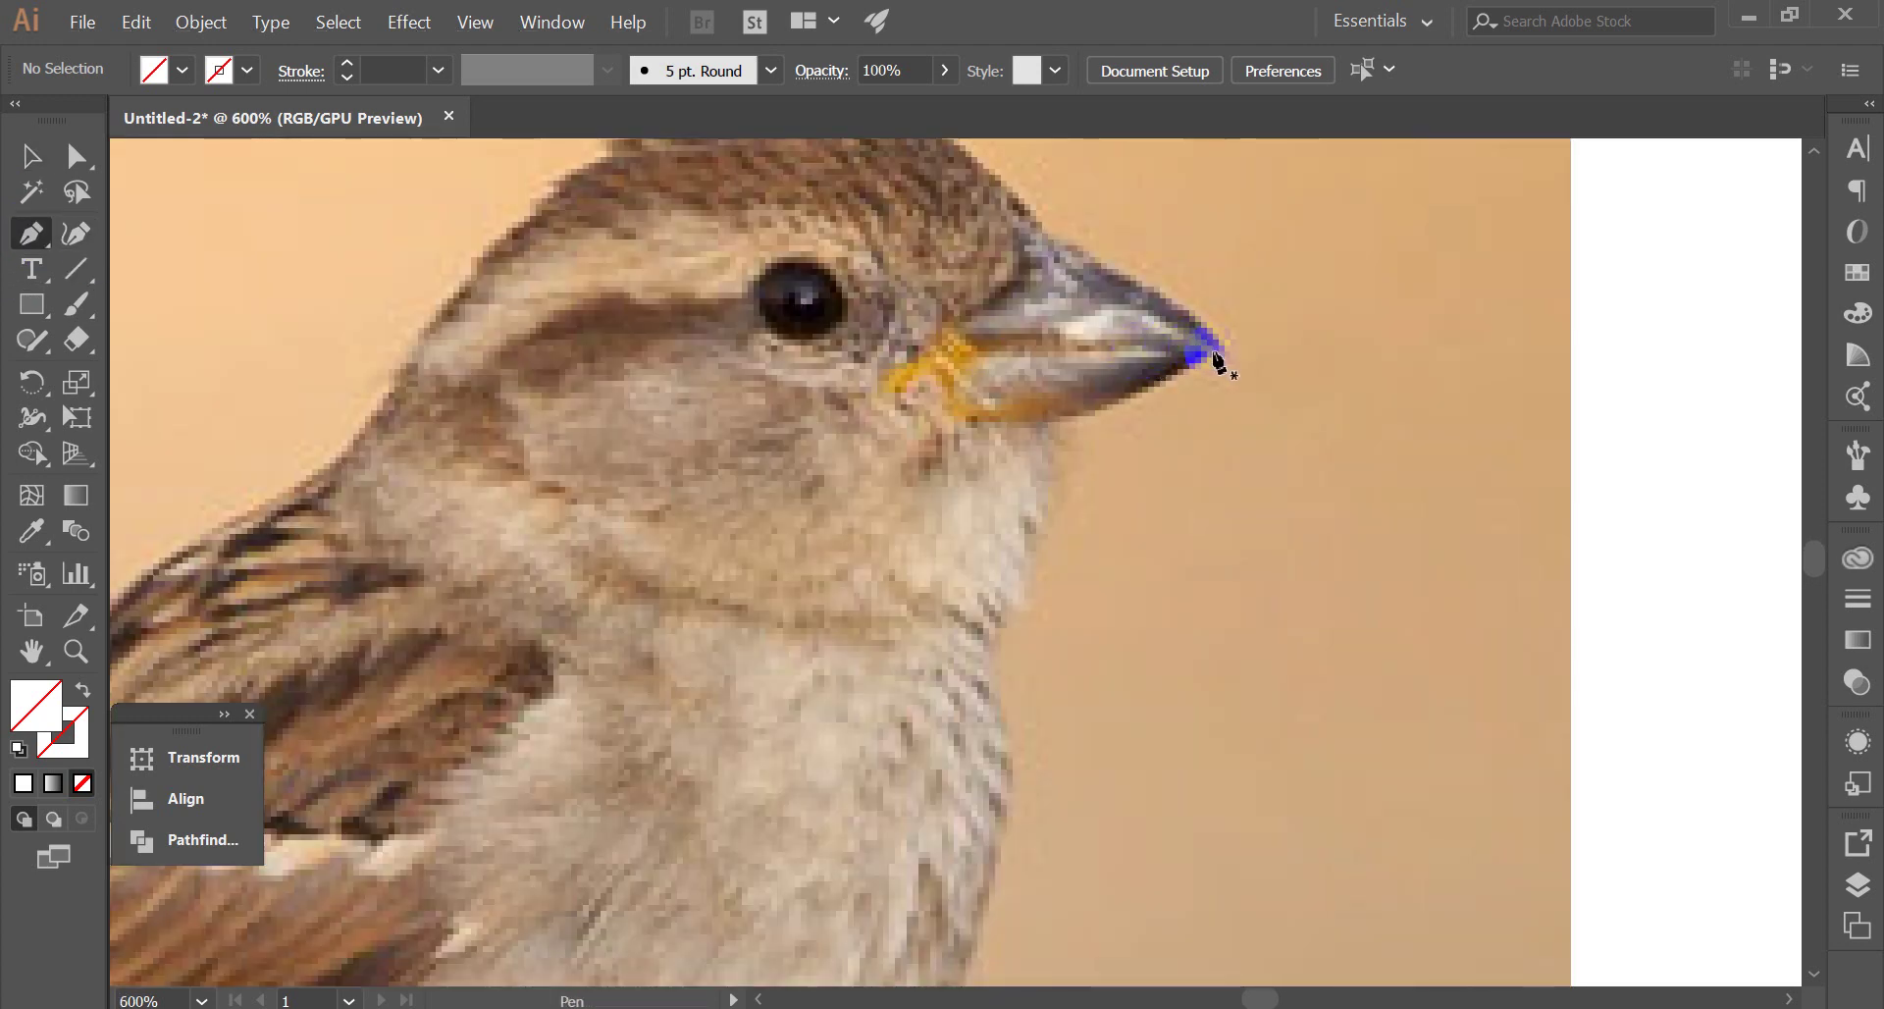
click(1221, 350)
scroll(1220, 349, up, 3)
scroll(1220, 349, left, 3)
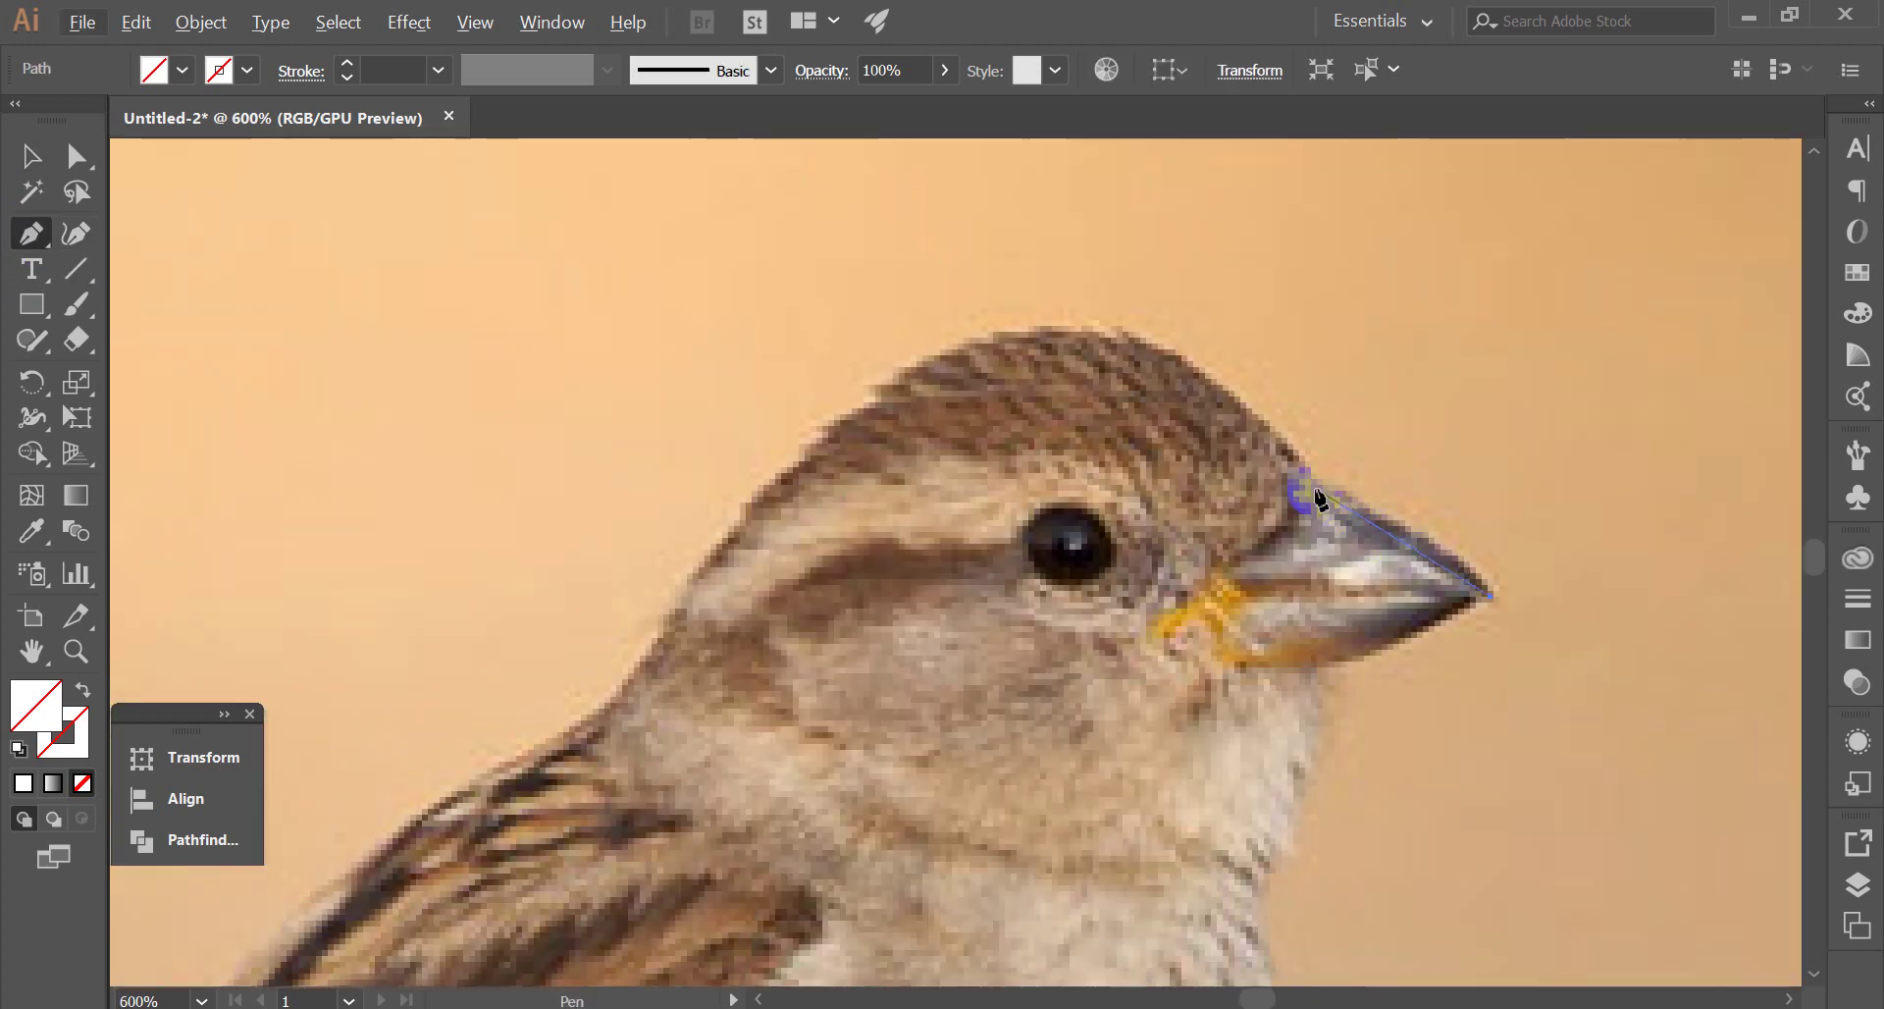
drag(1308, 488, 1128, 414)
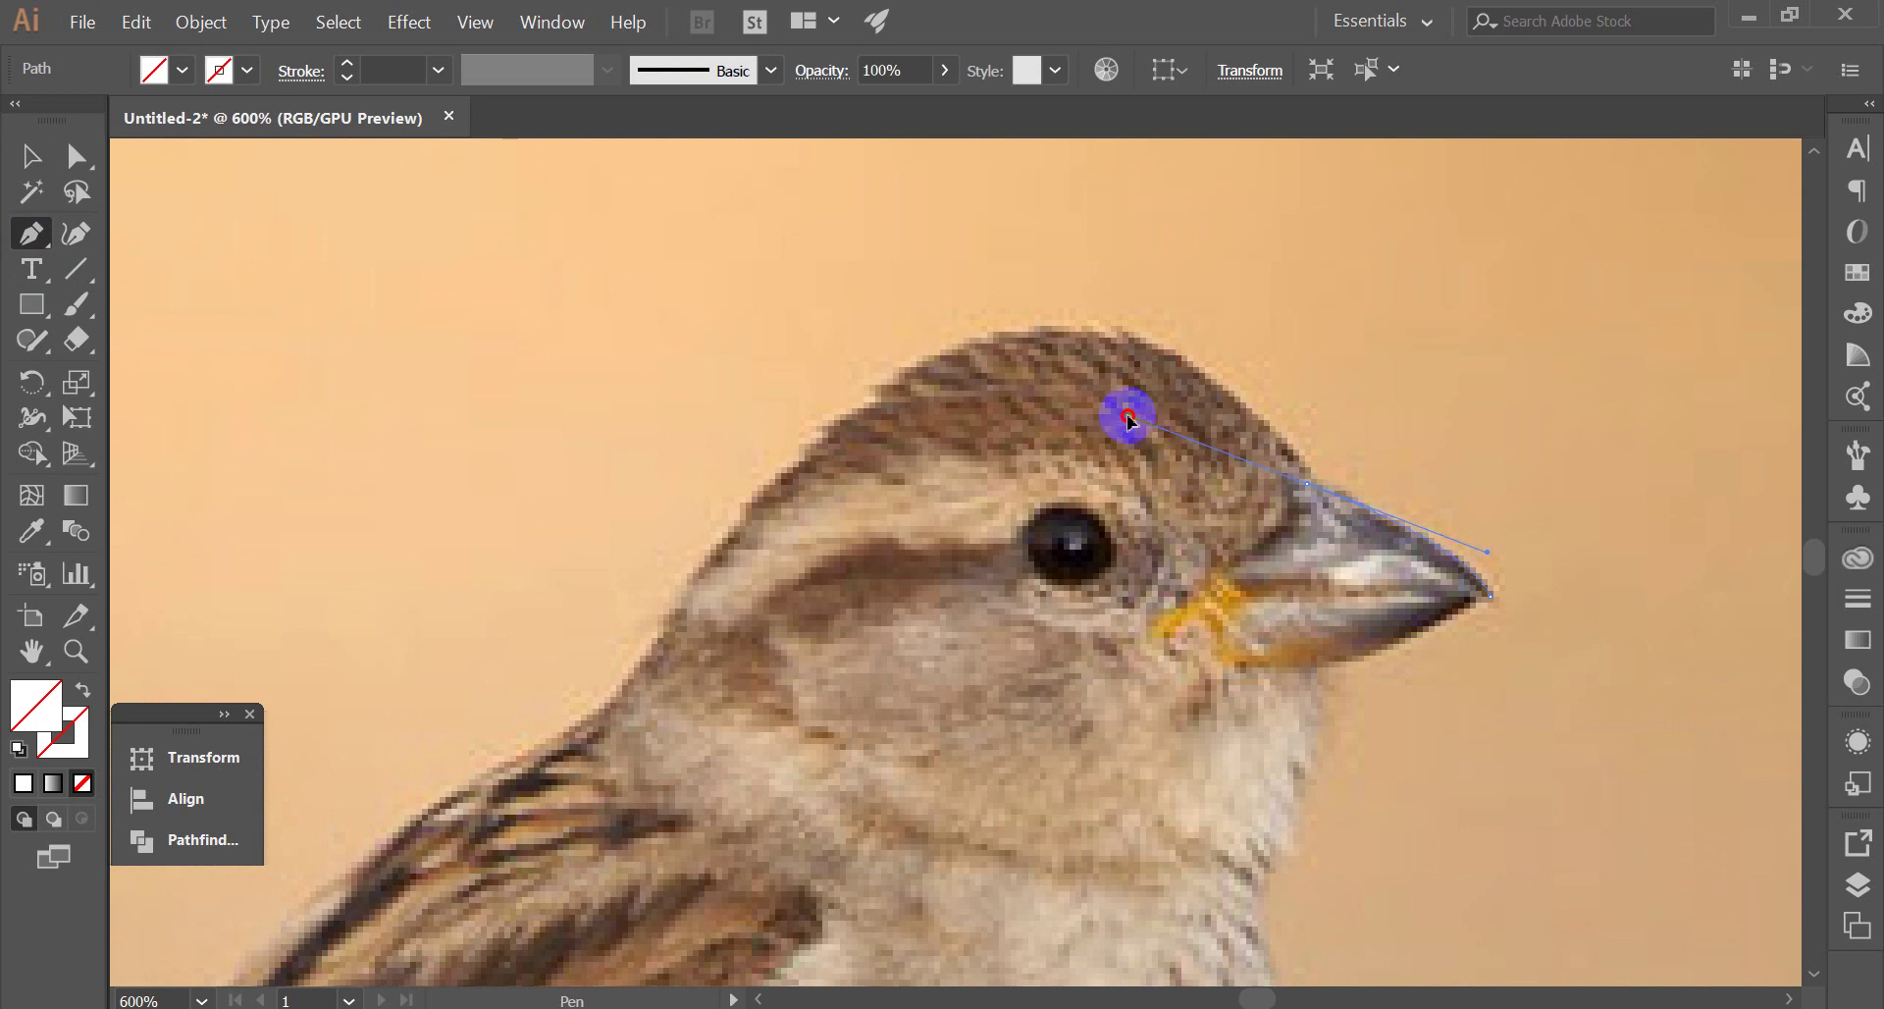
scroll(1287, 451, down, 3)
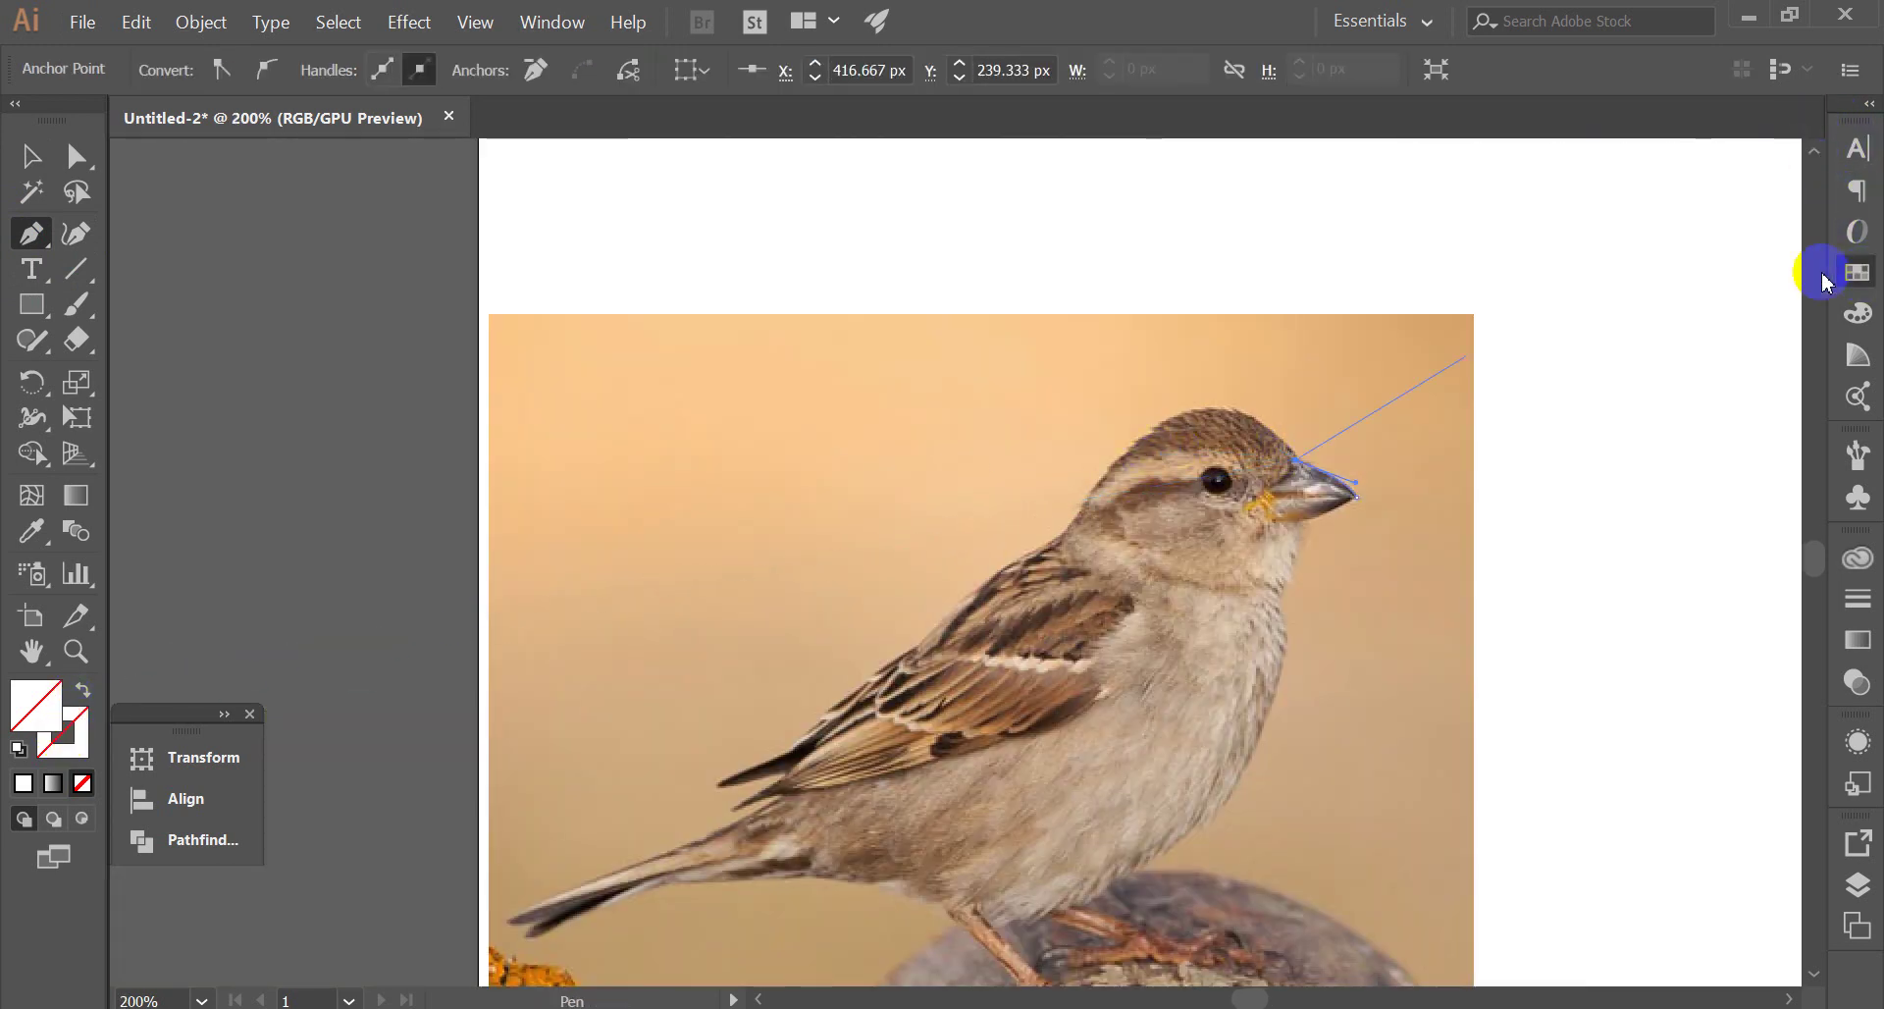
Give the beak path a black stroke and no fill using Swatches and Shift+X
click(1857, 271)
key(shift+x)
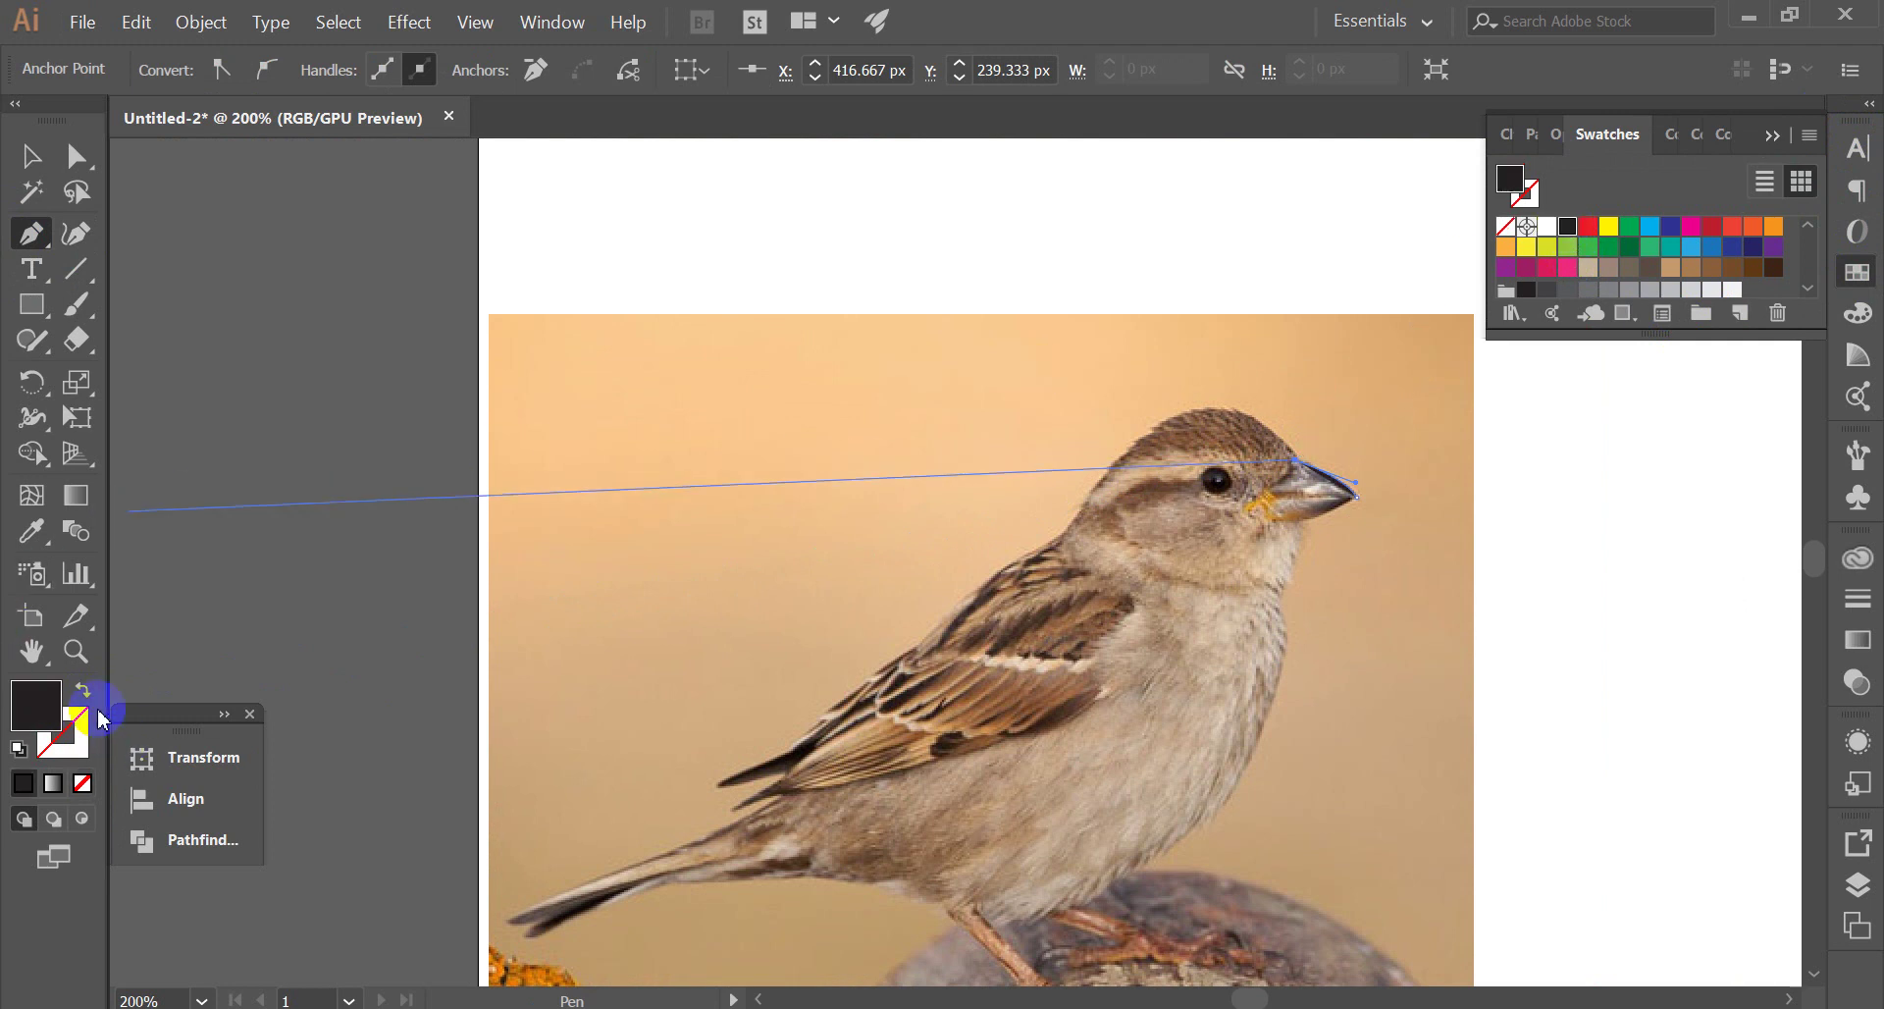
click(78, 692)
click(69, 747)
click(60, 754)
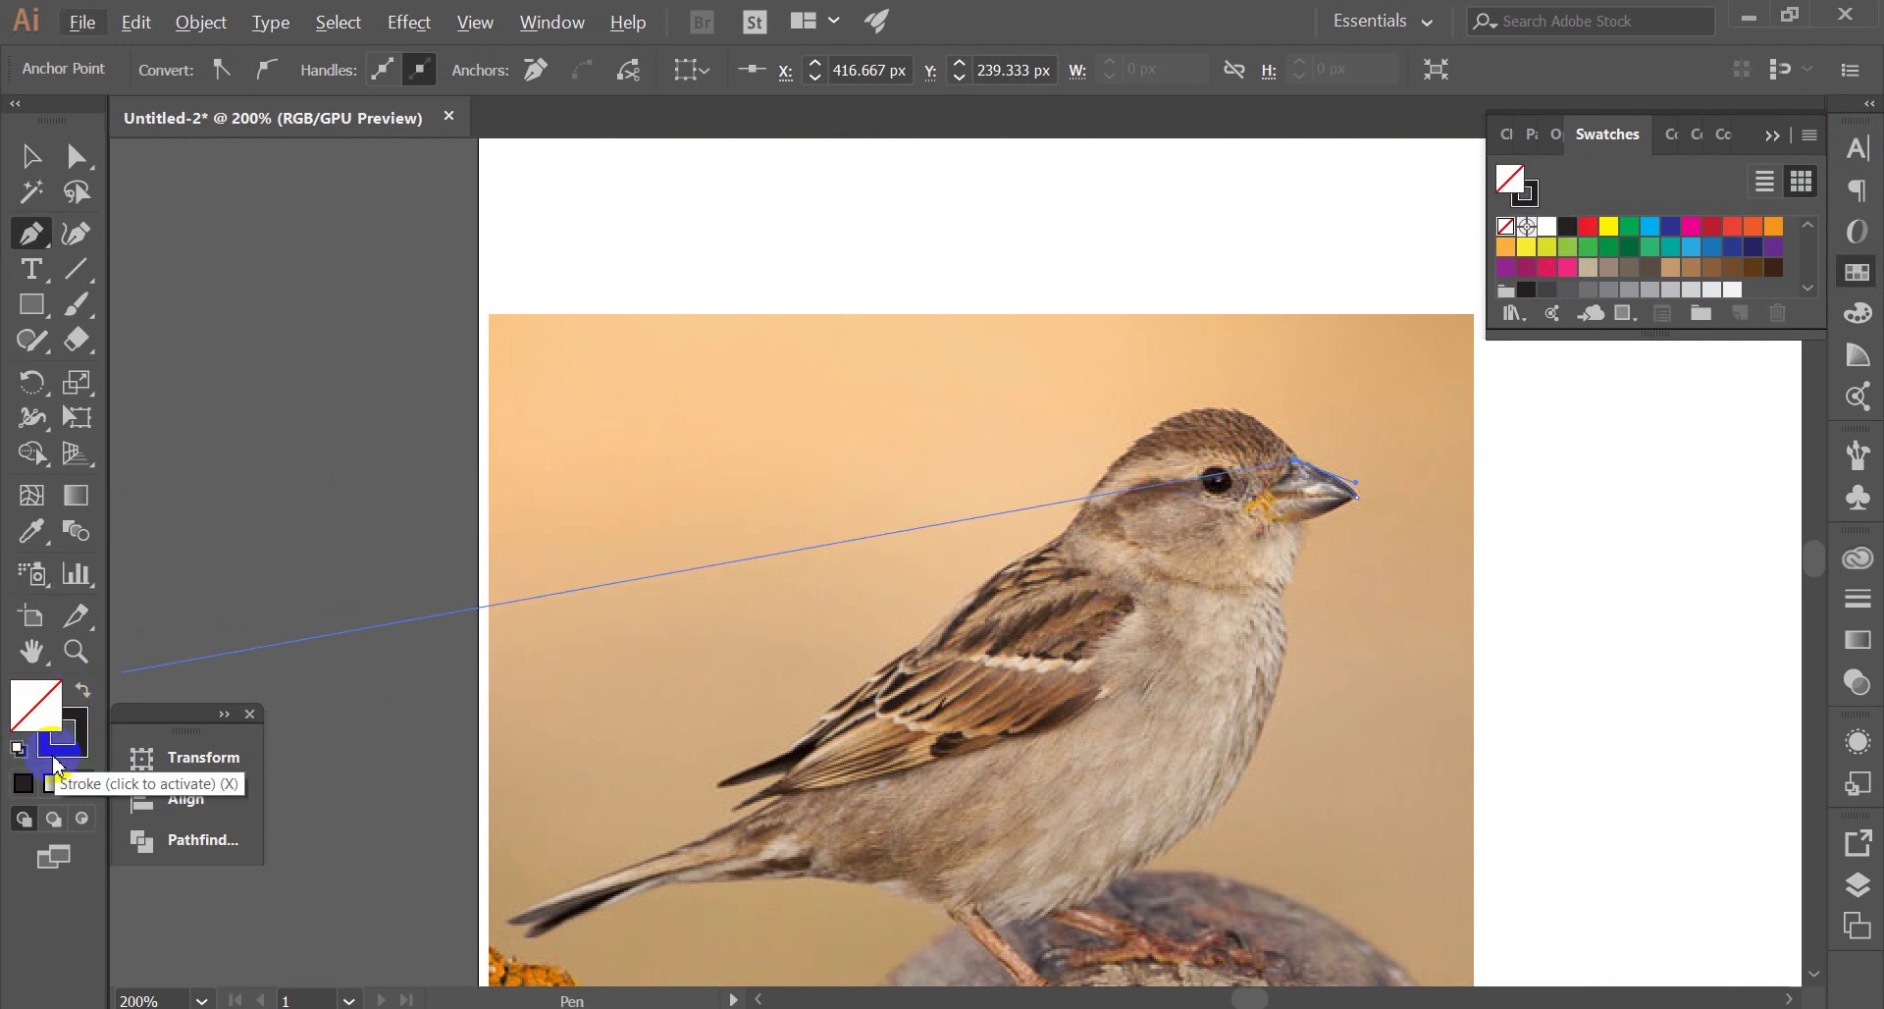
click(40, 704)
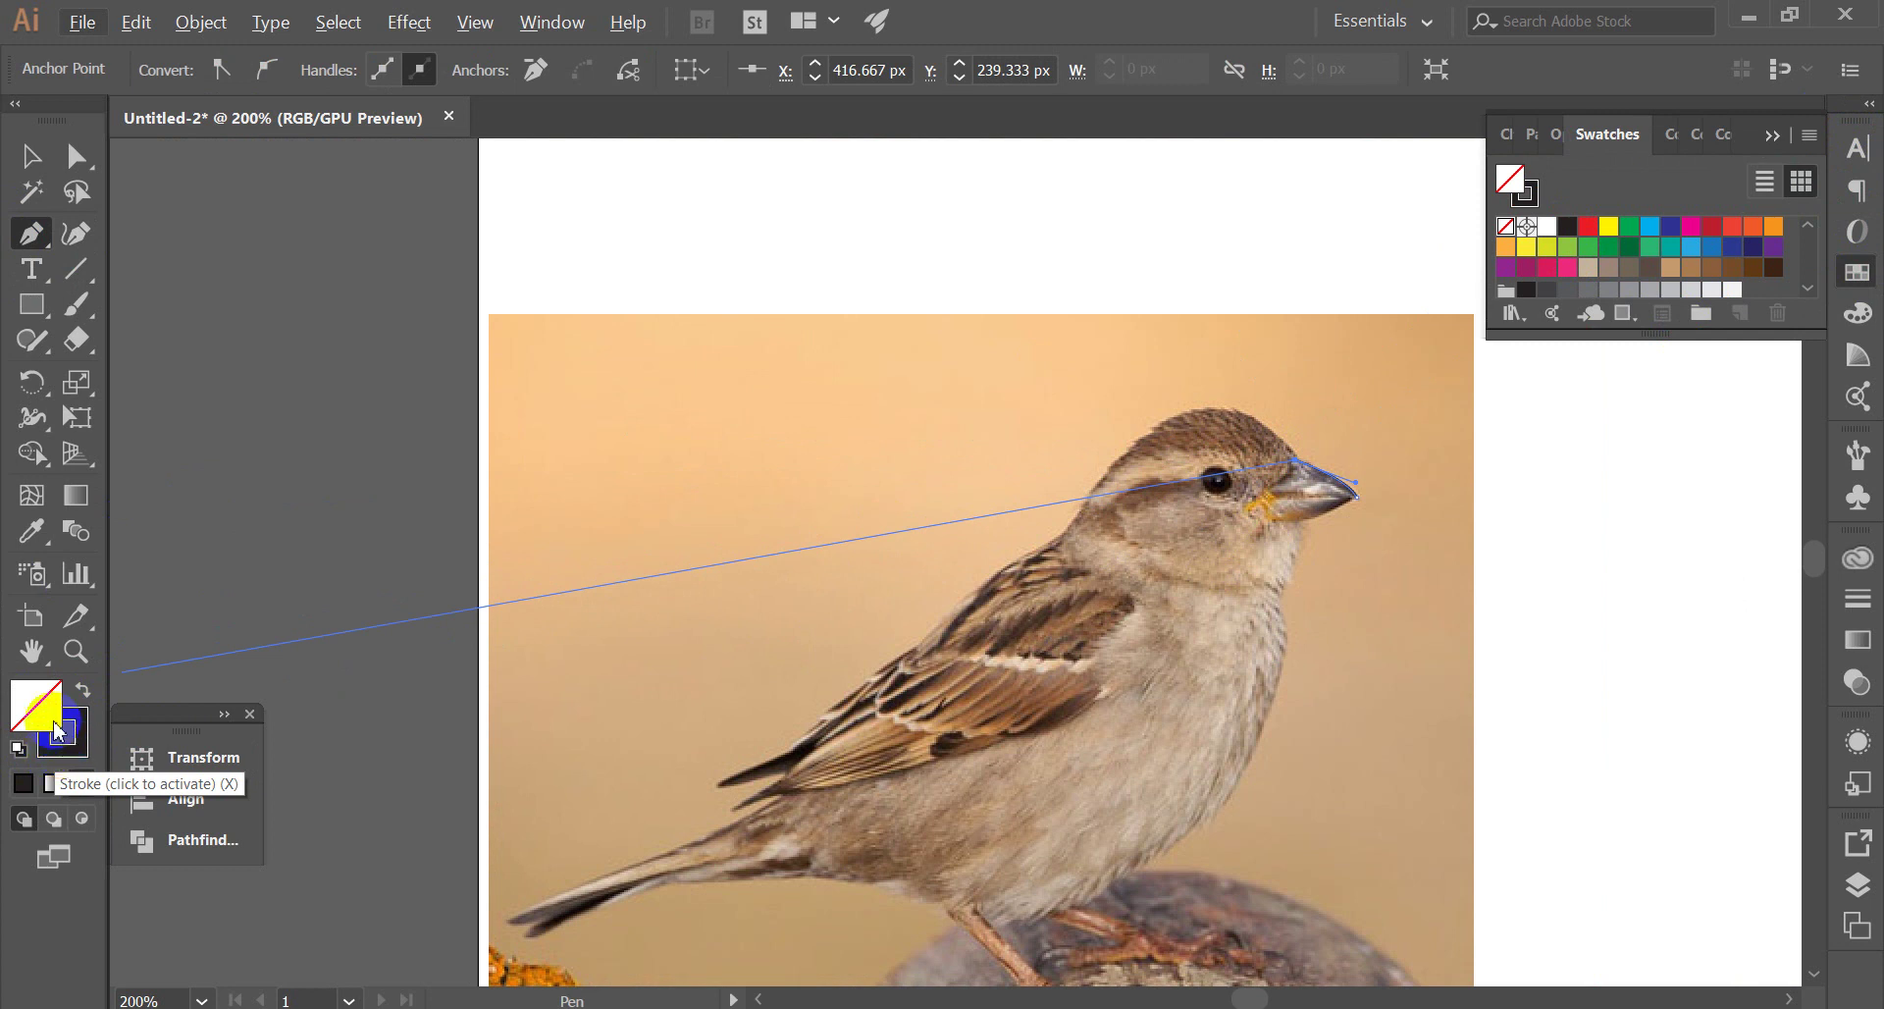
scroll(1141, 443, up, 2)
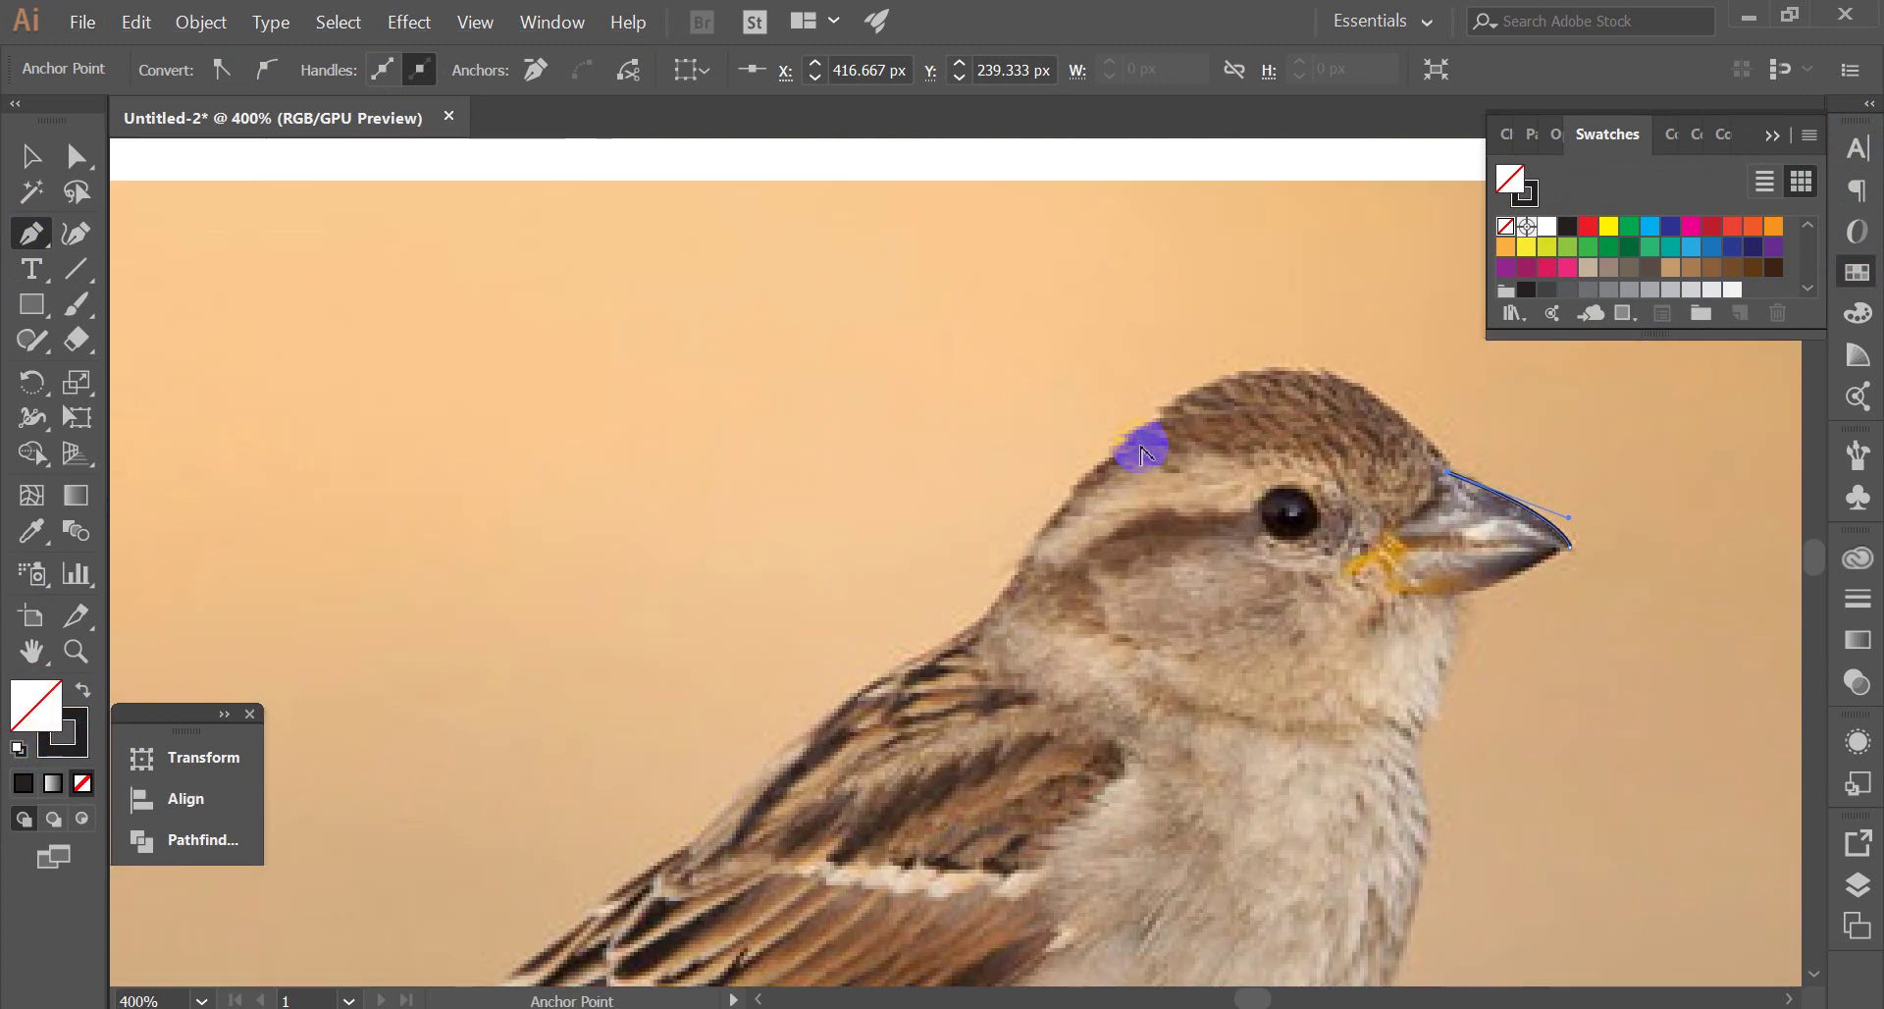
Continue the outline with curved anchors over the head, back of the neck and back
drag(1156, 423, 961, 547)
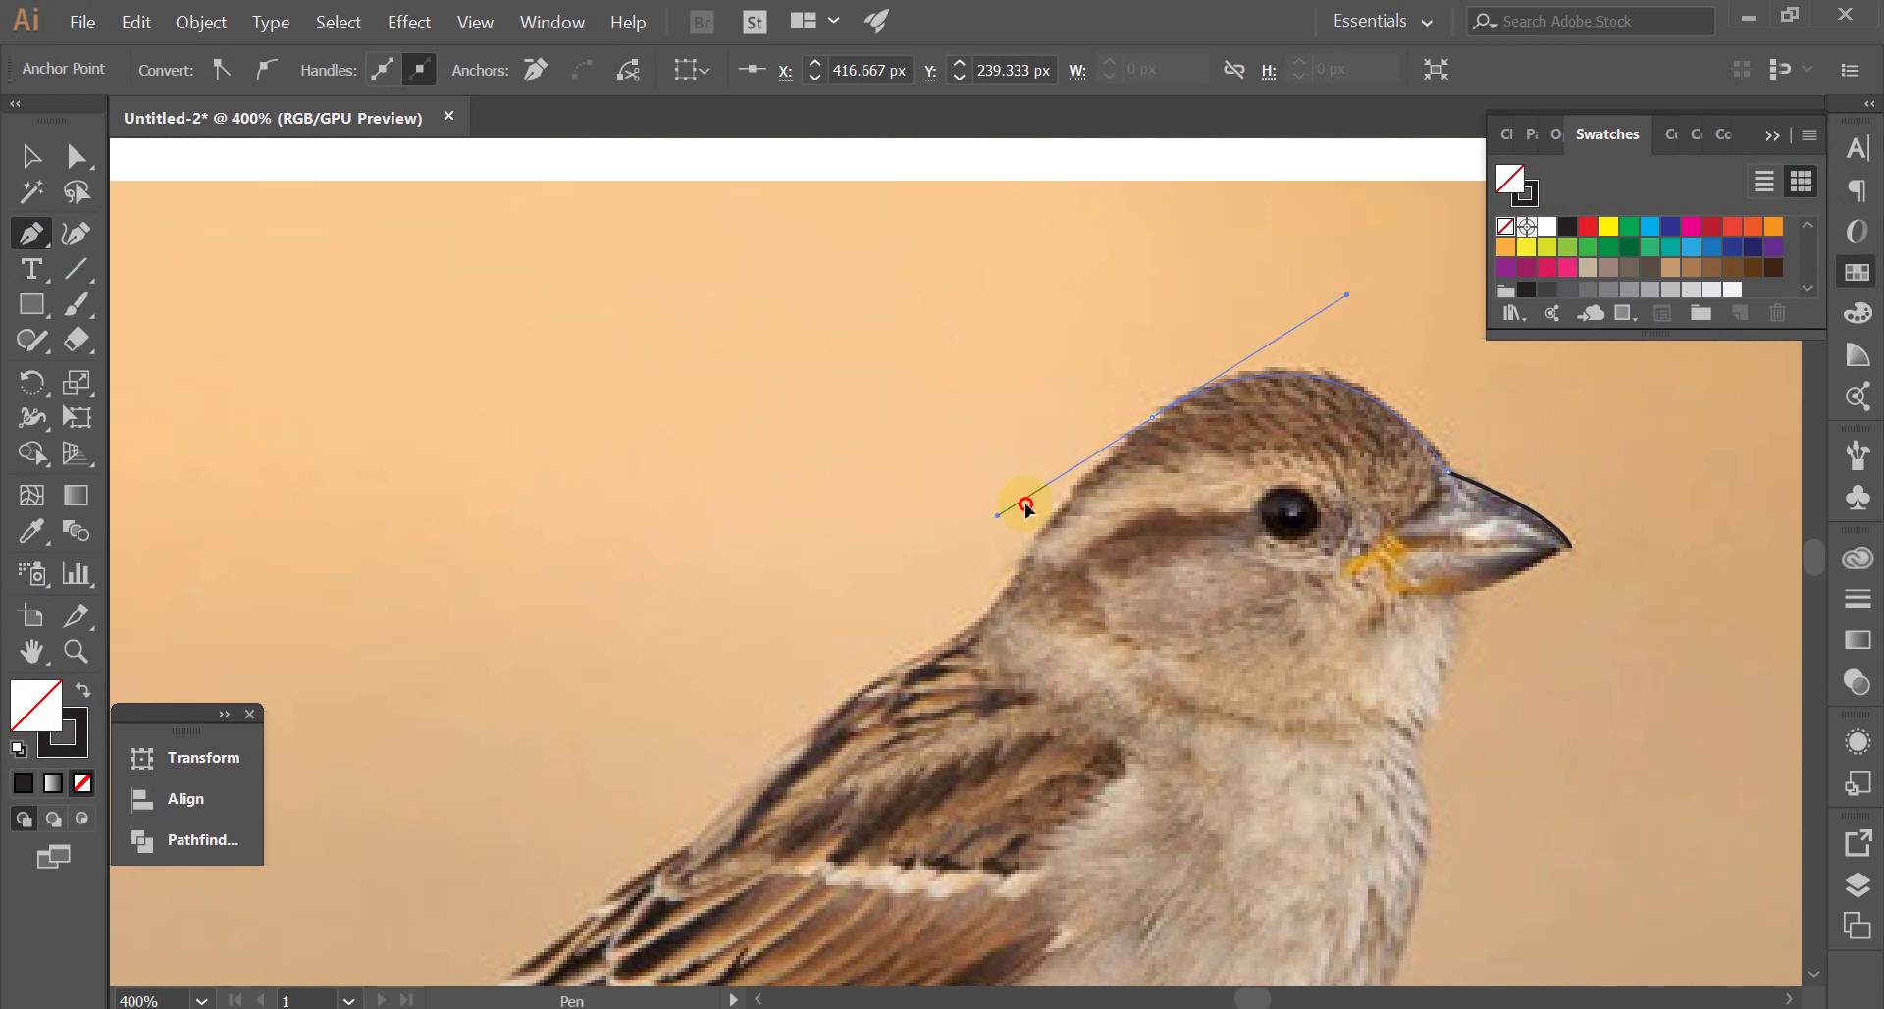
drag(961, 548, 1082, 463)
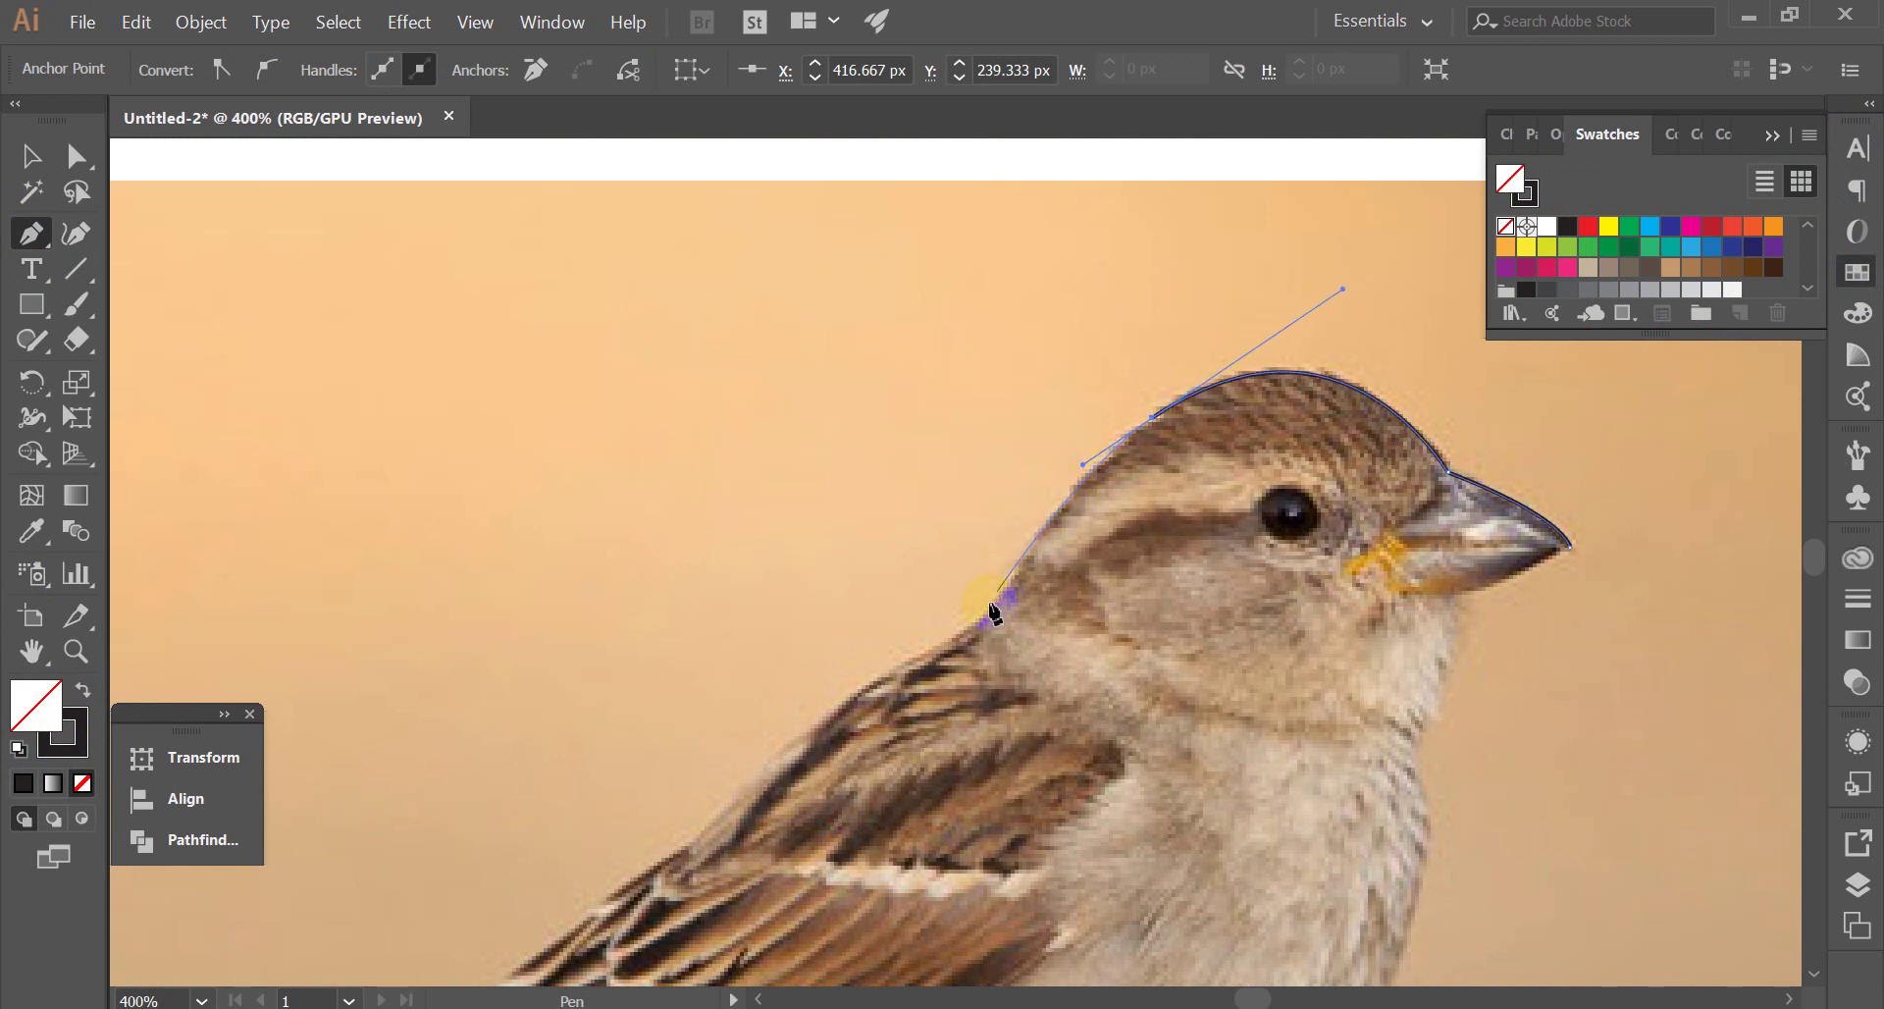
drag(969, 624, 927, 648)
key(ctrl+minus)
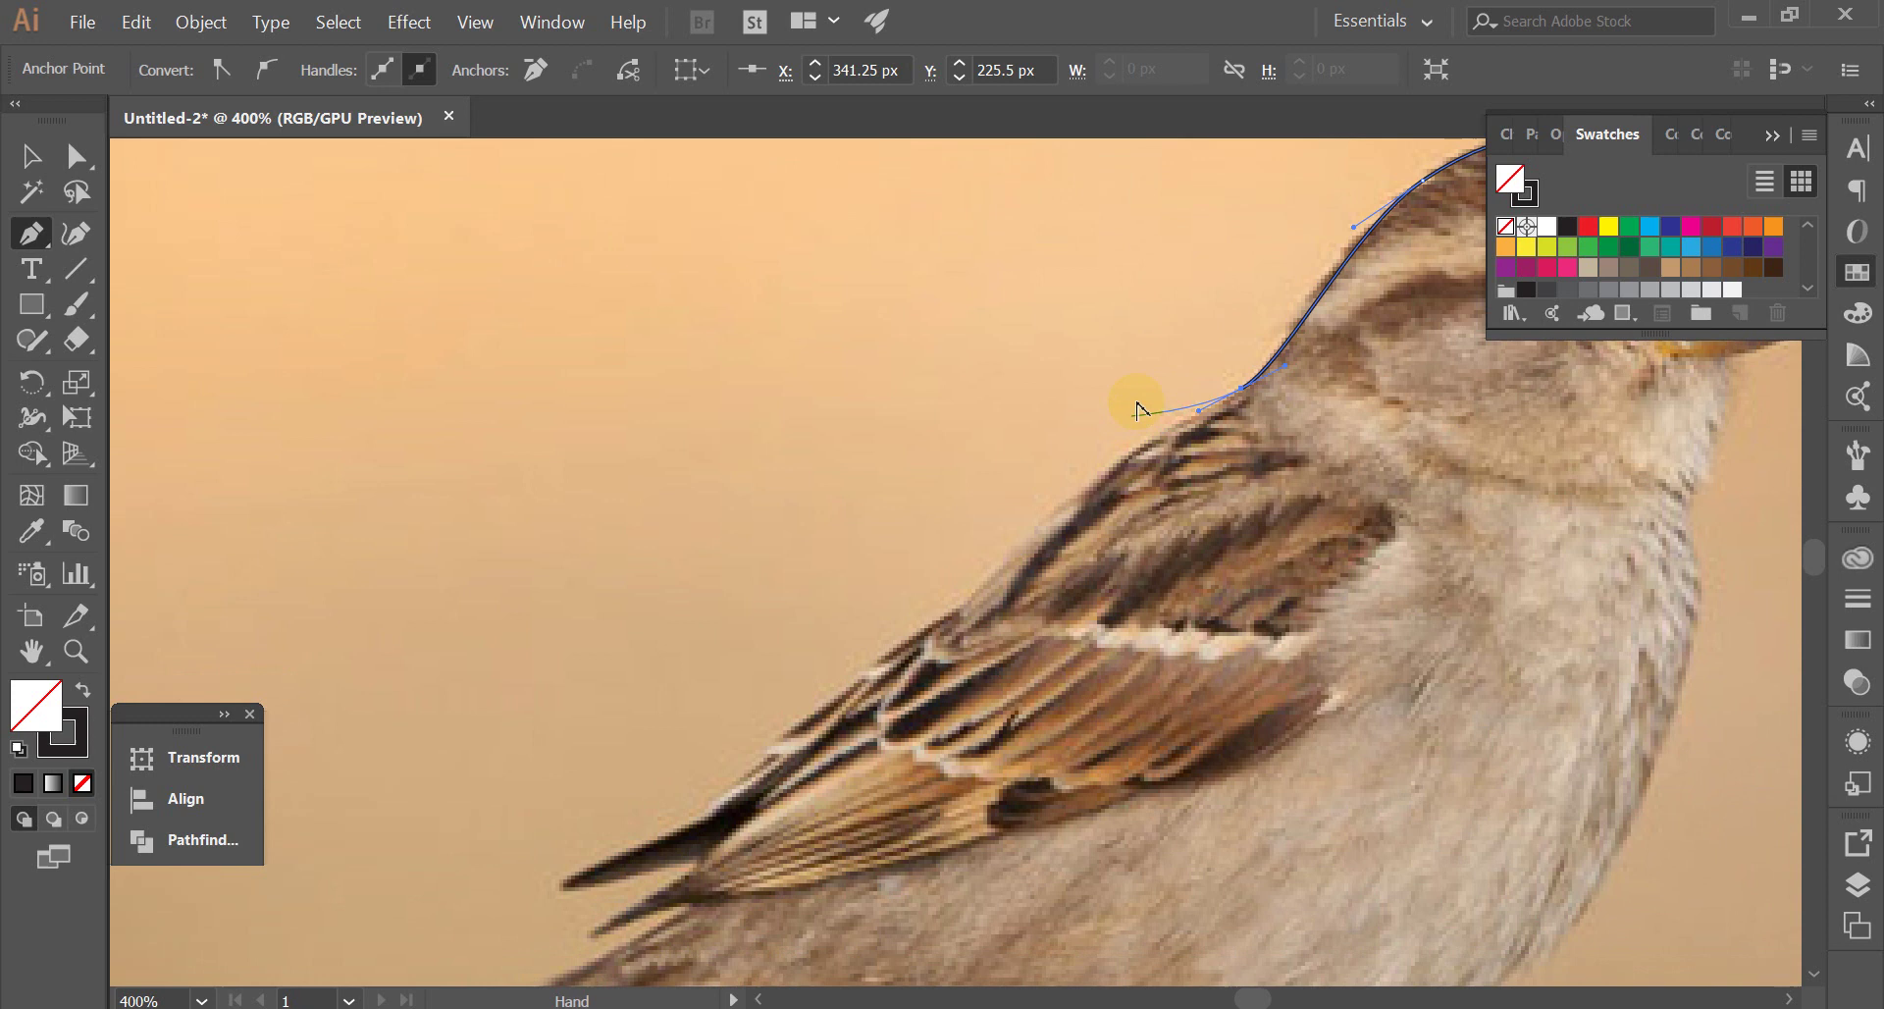
key(ctrl+minus)
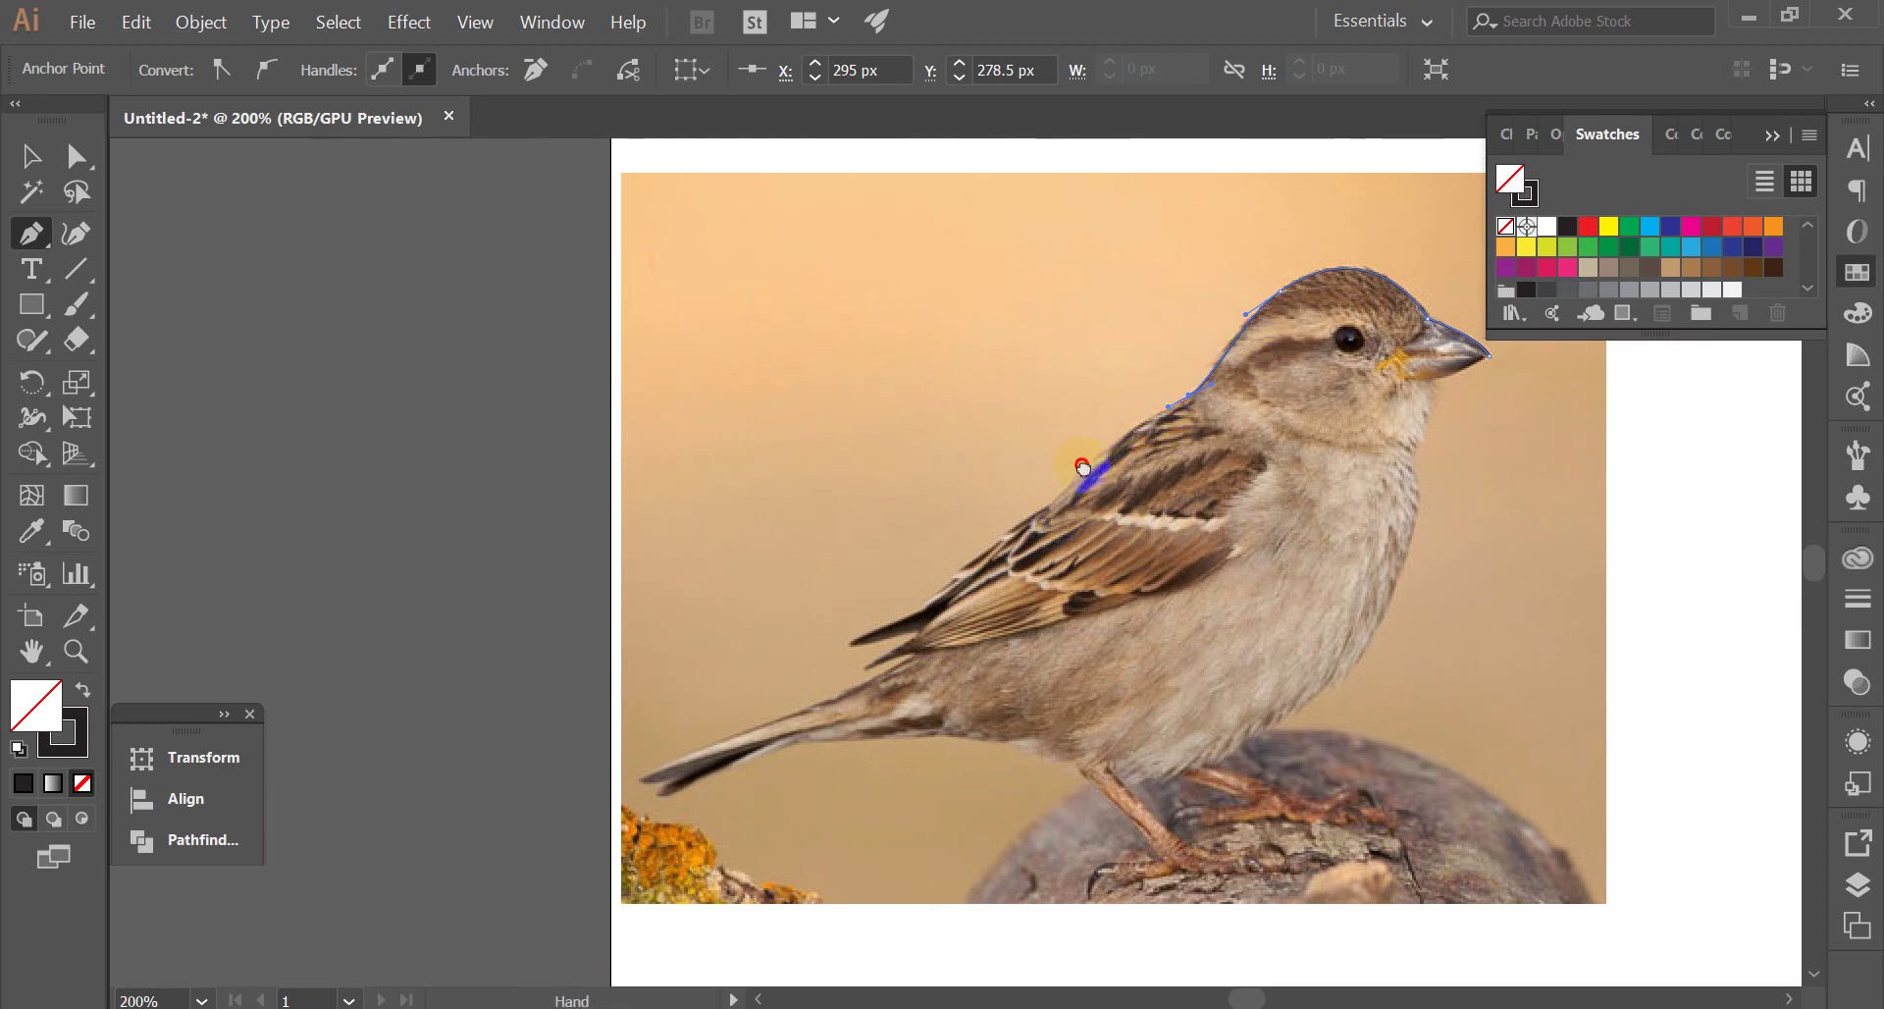
scroll(1070, 525, down, 2)
key(ctrl+plus)
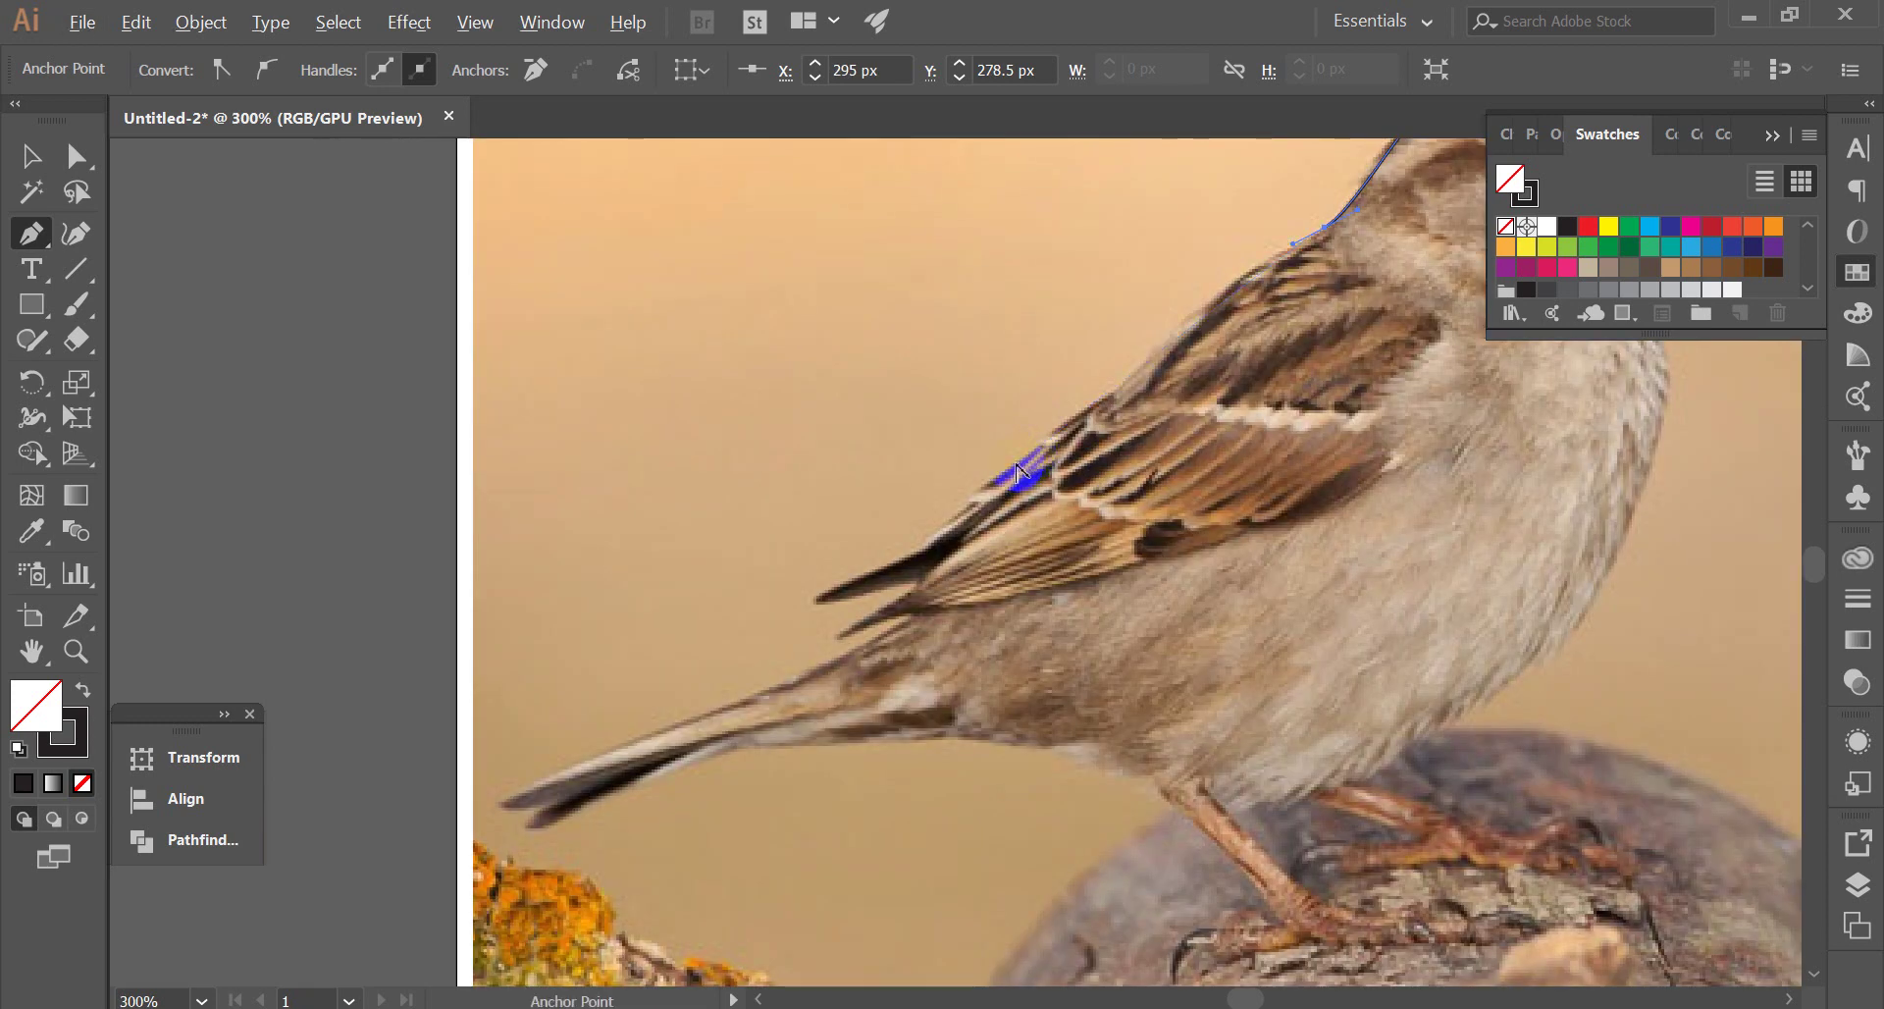
key(ctrl+minus)
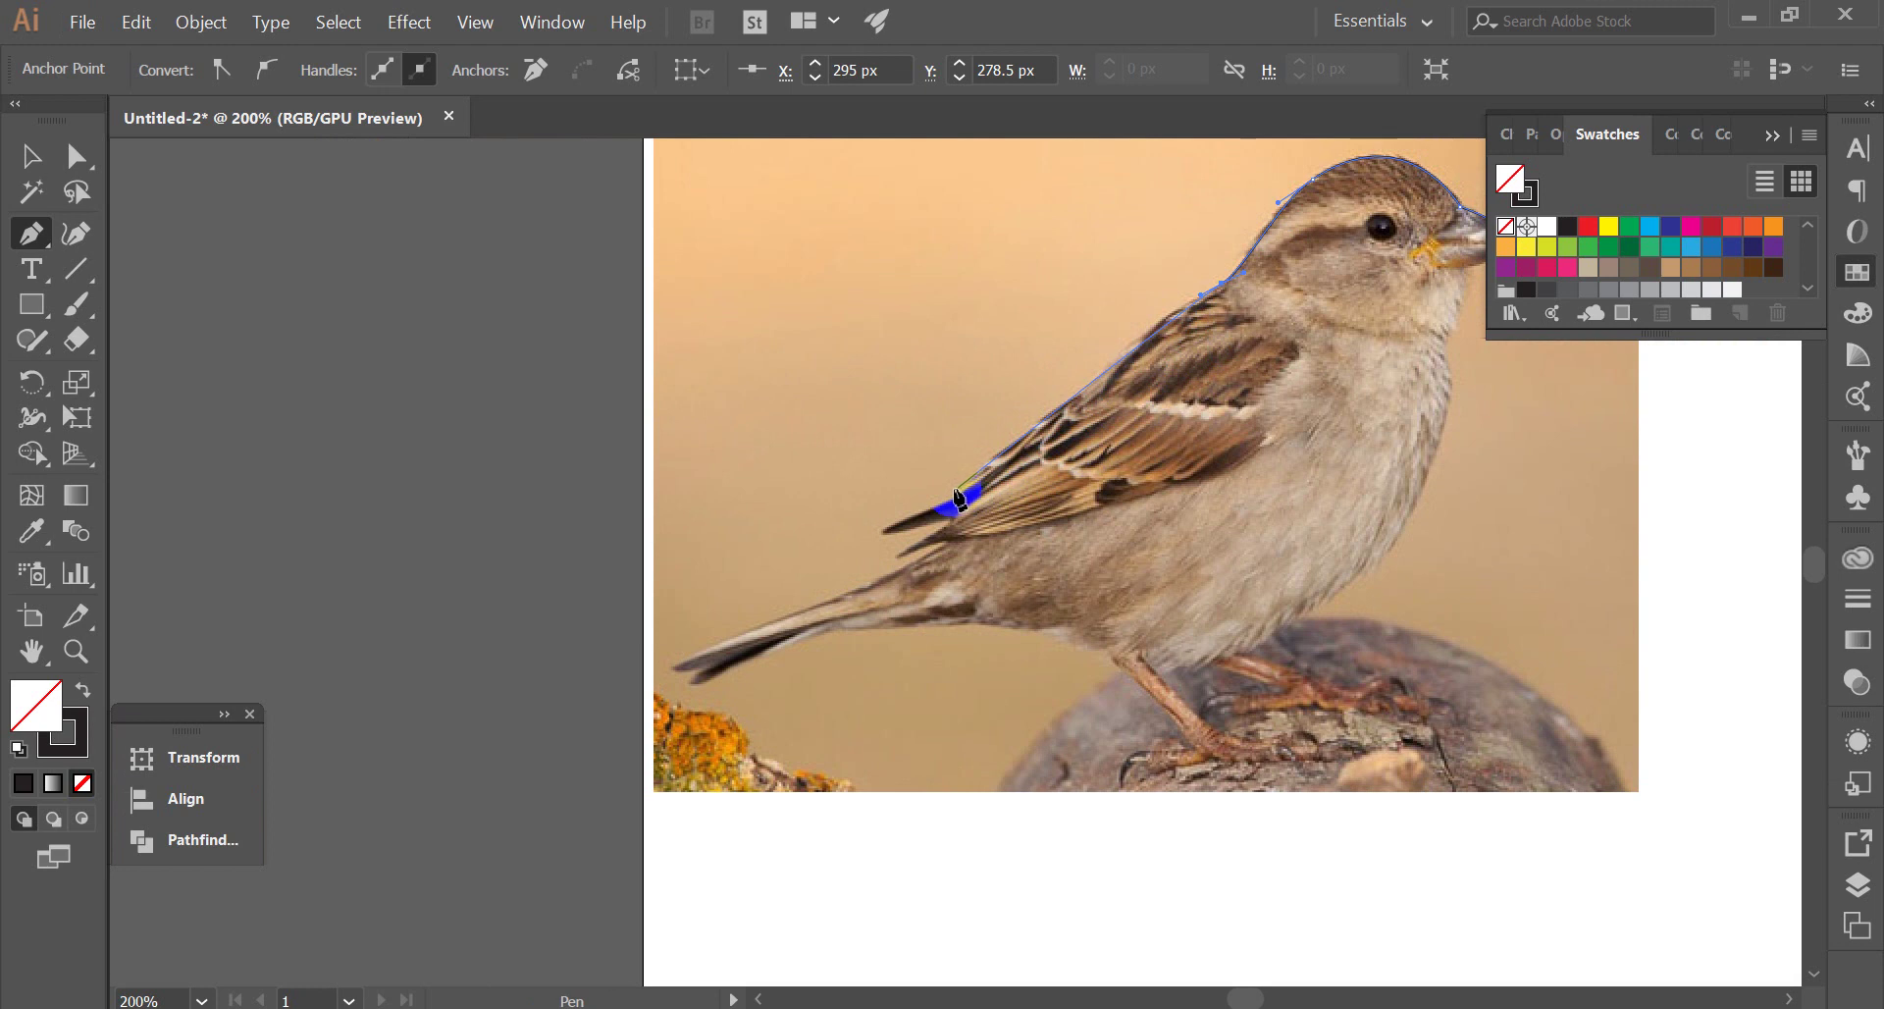
mouse_move(969, 483)
mouse_down()
mouse_move(811, 633)
mouse_move(940, 512)
mouse_up()
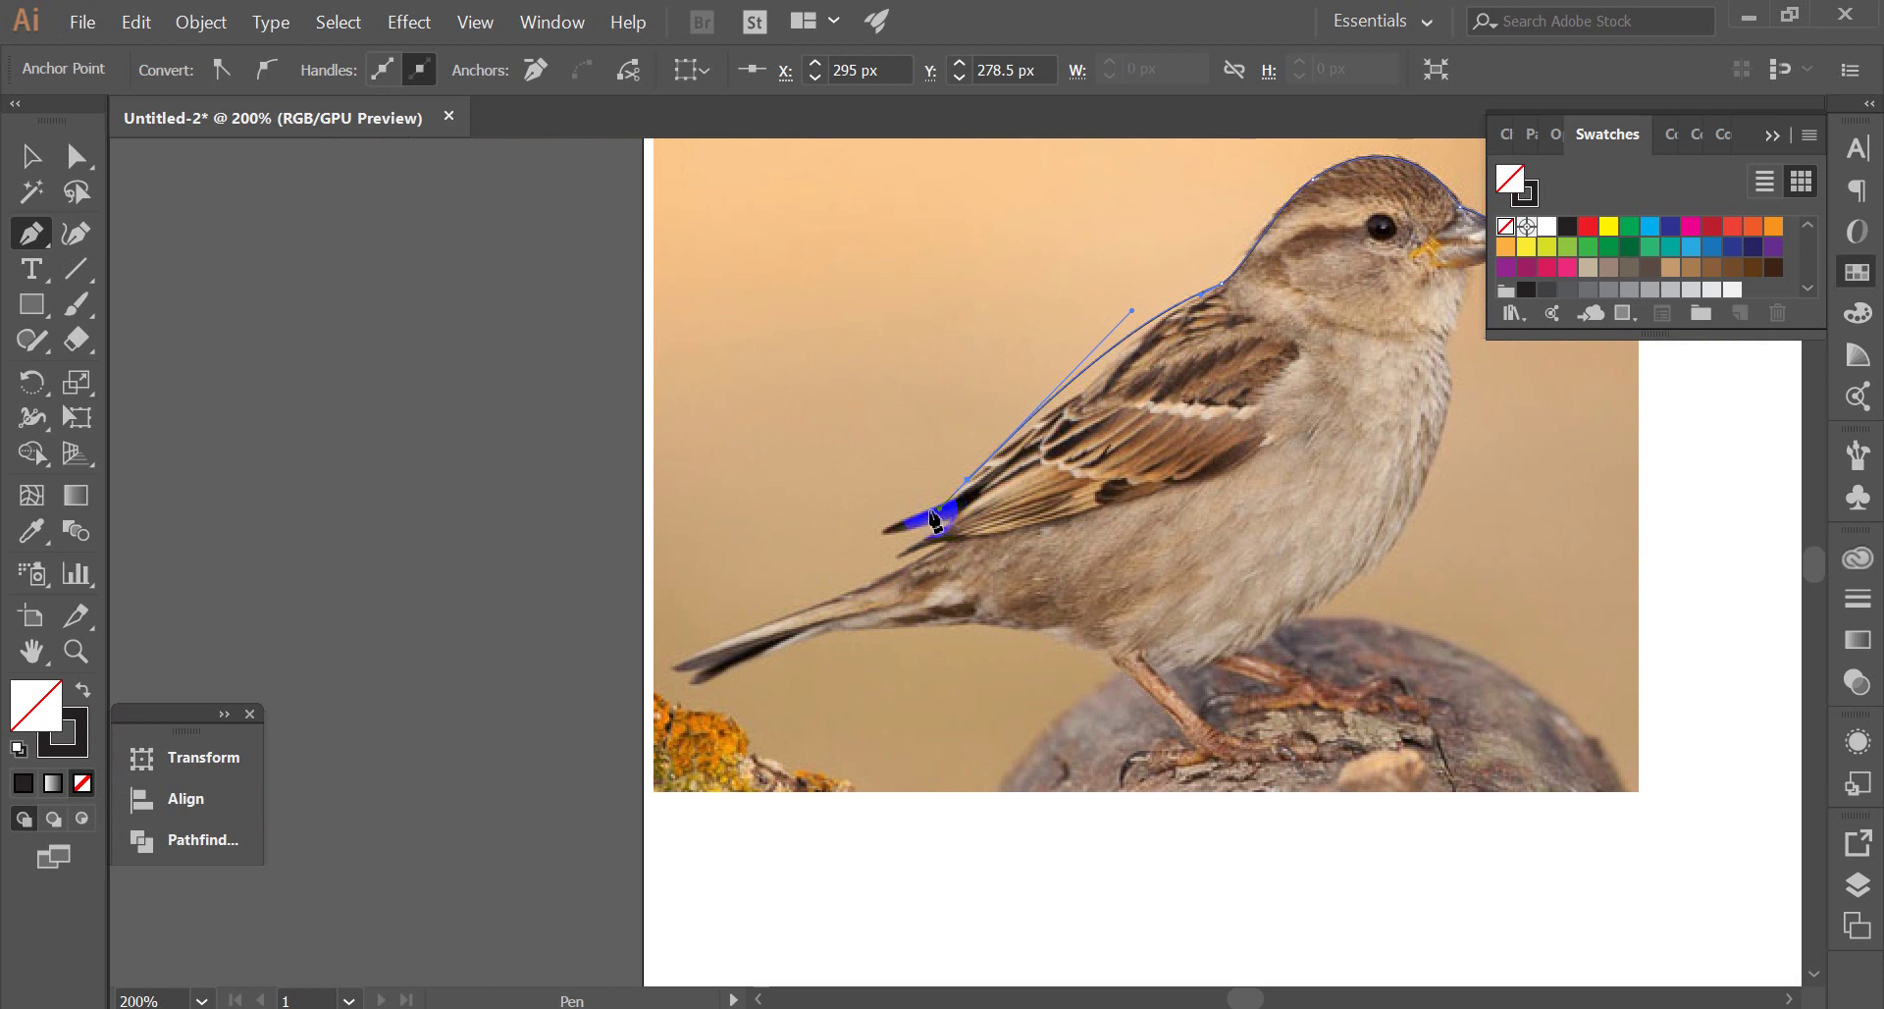
scroll(932, 512, up, 2)
Place a sharp-turning anchor at the wing tip, undoing a misplaced point
drag(806, 538, 1042, 527)
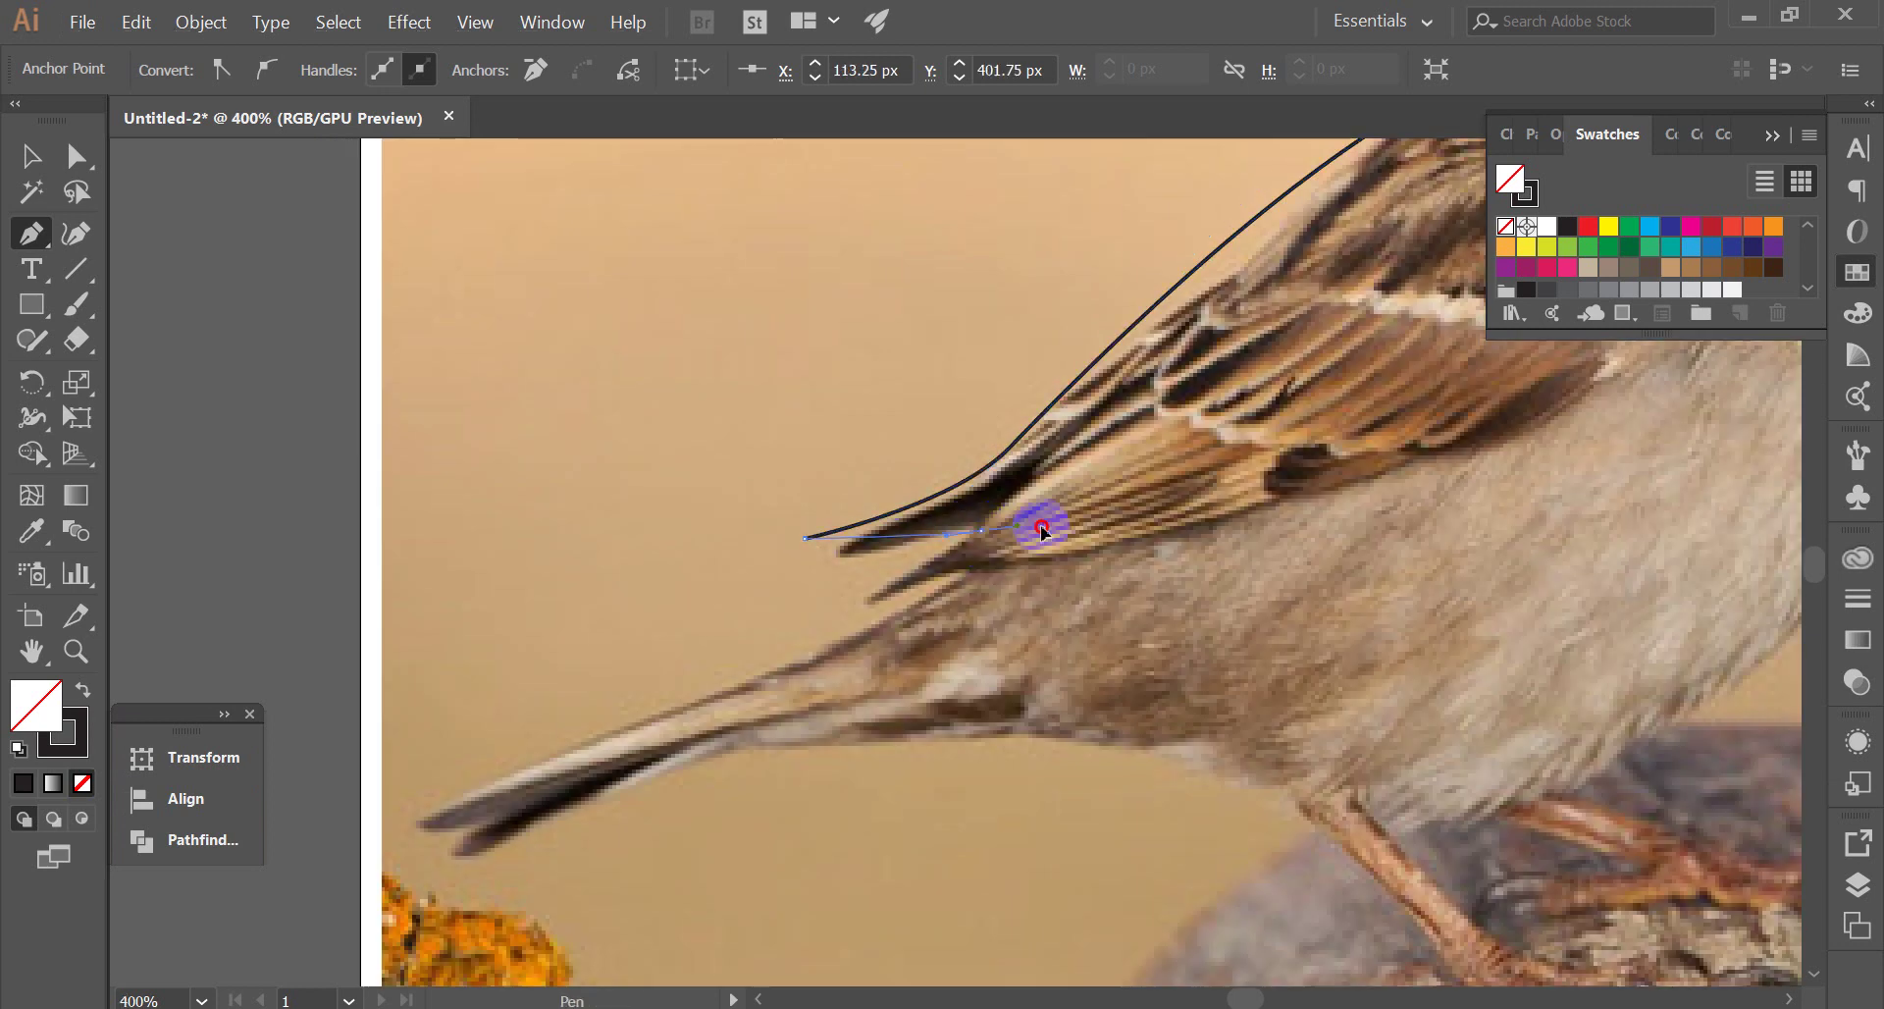
click(971, 537)
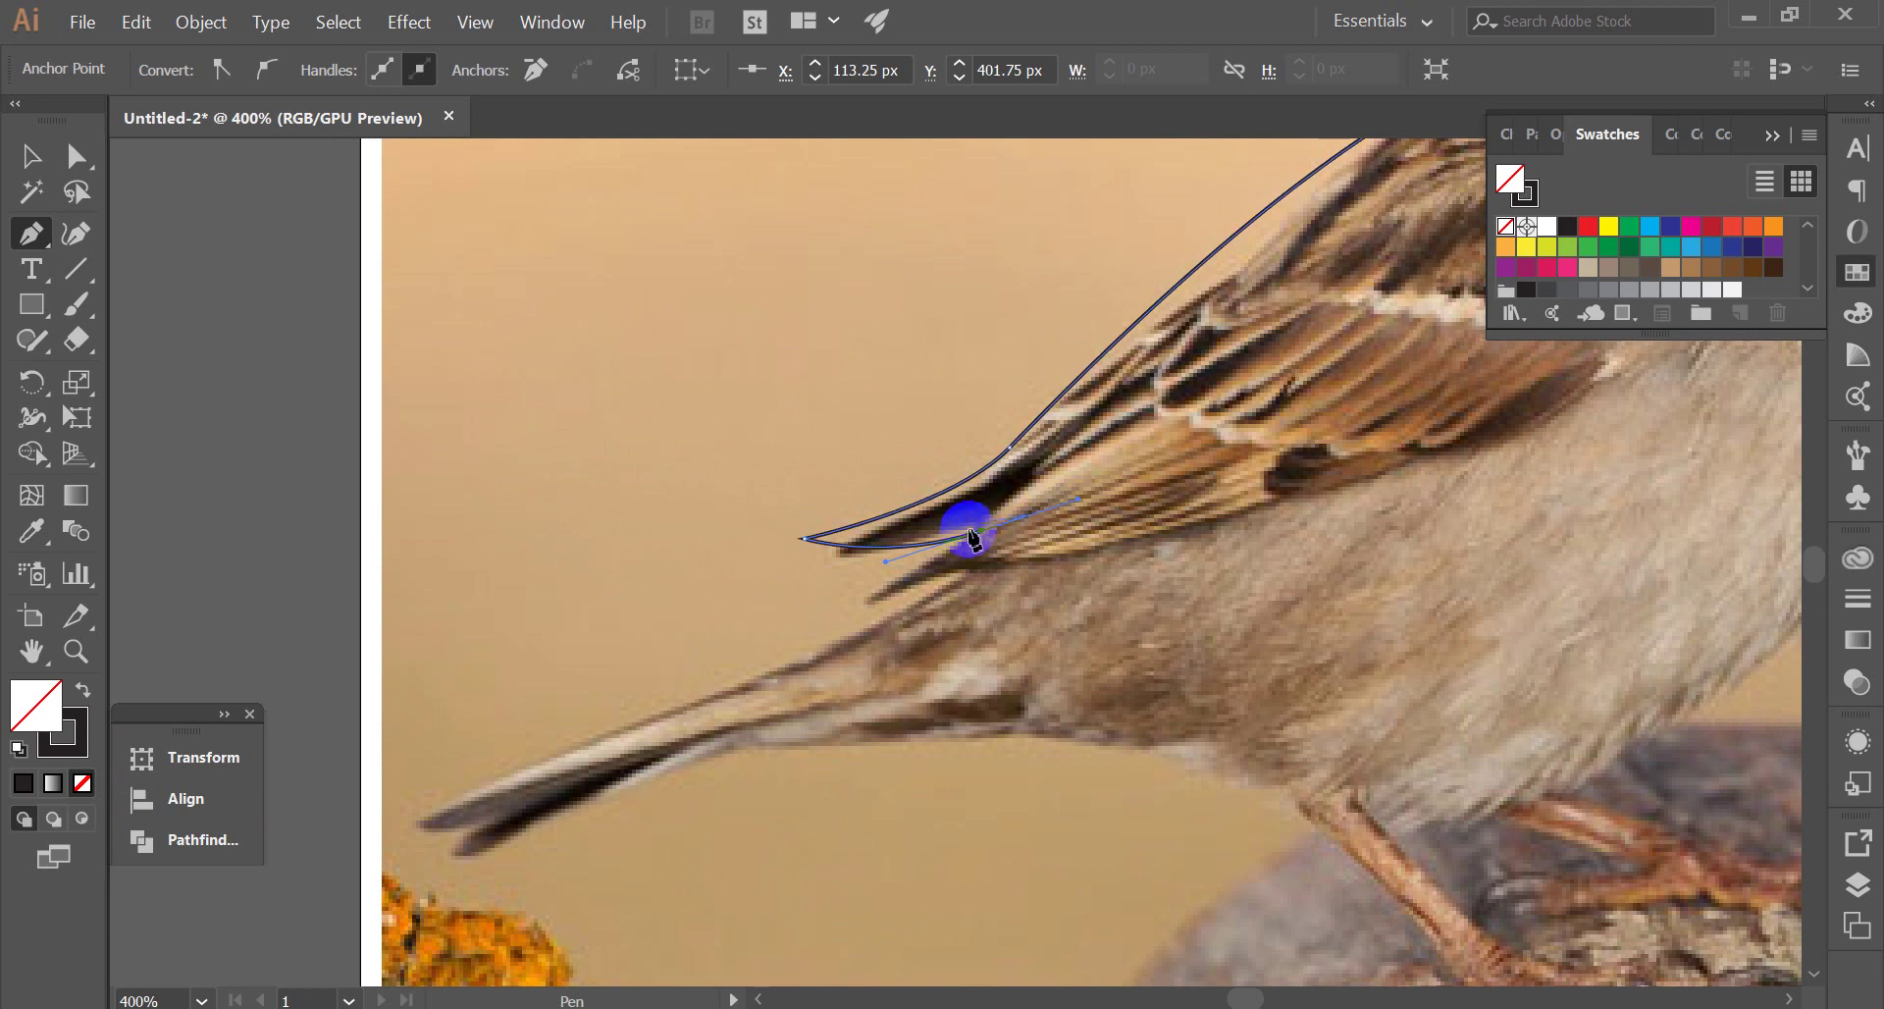
click(977, 534)
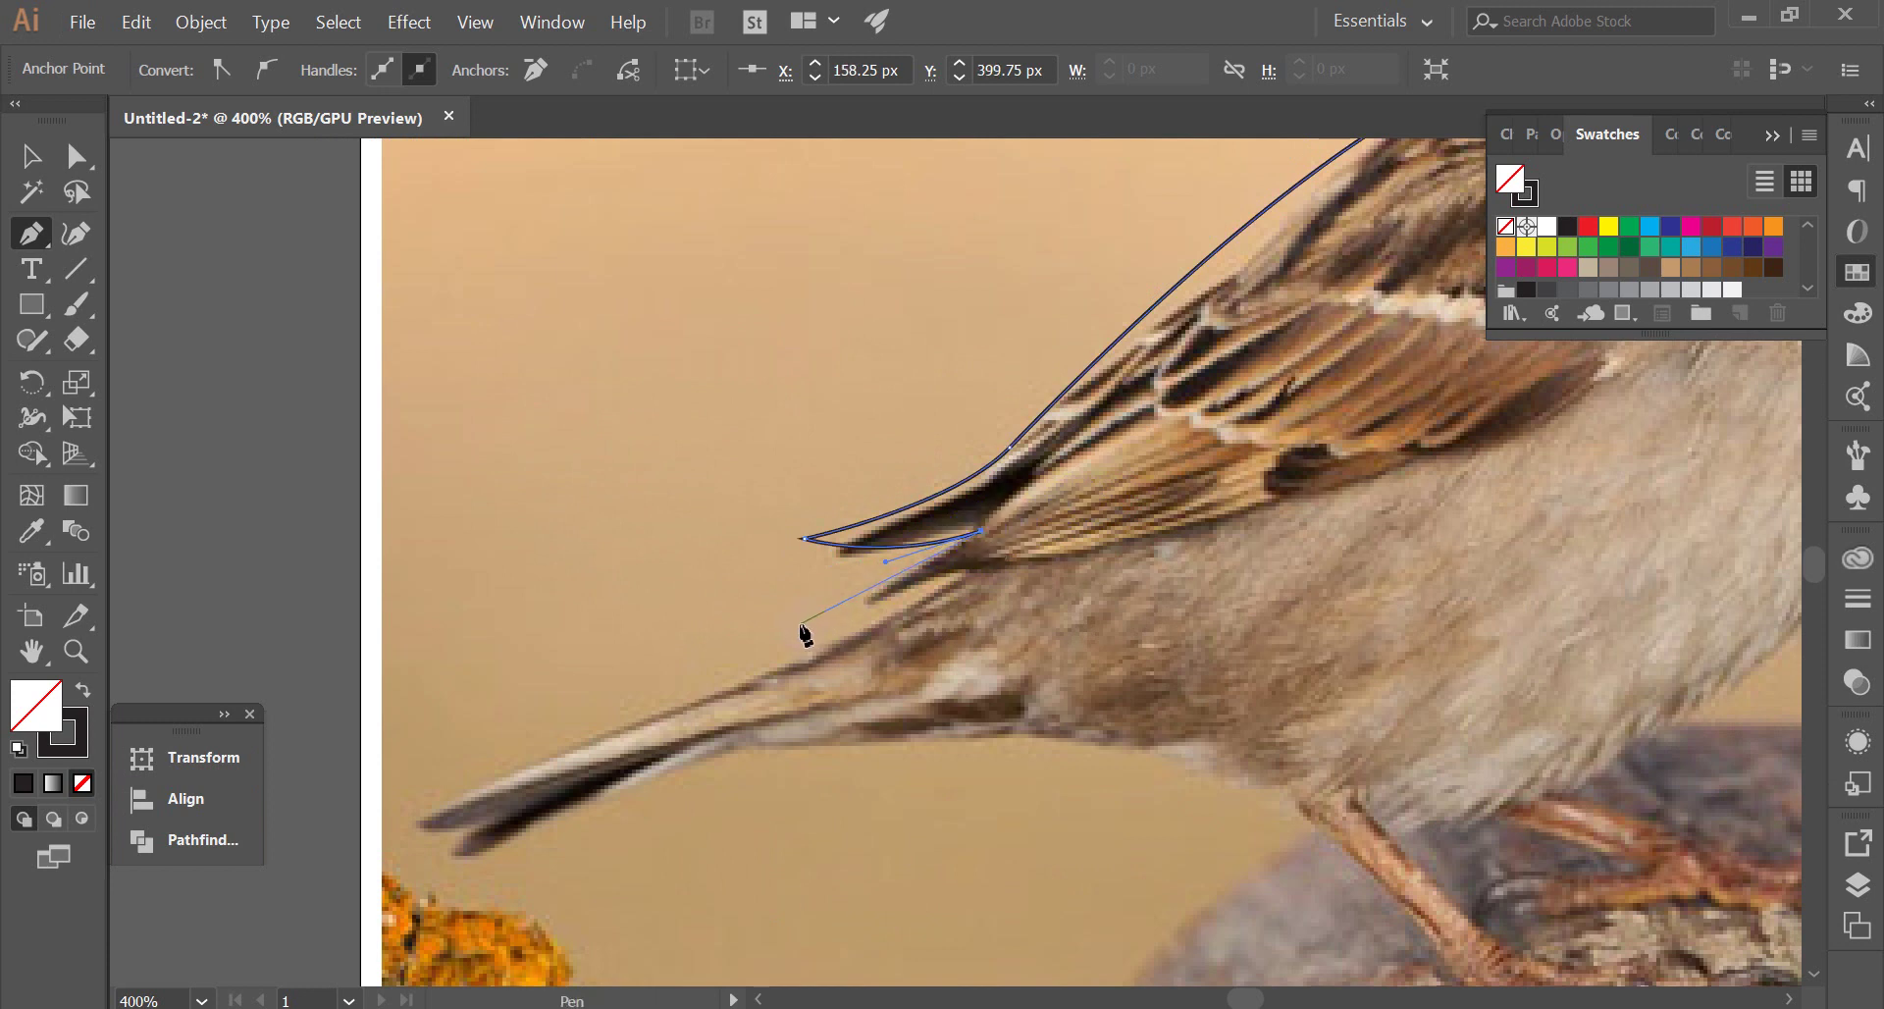
alt+scroll(958, 547, down, 3)
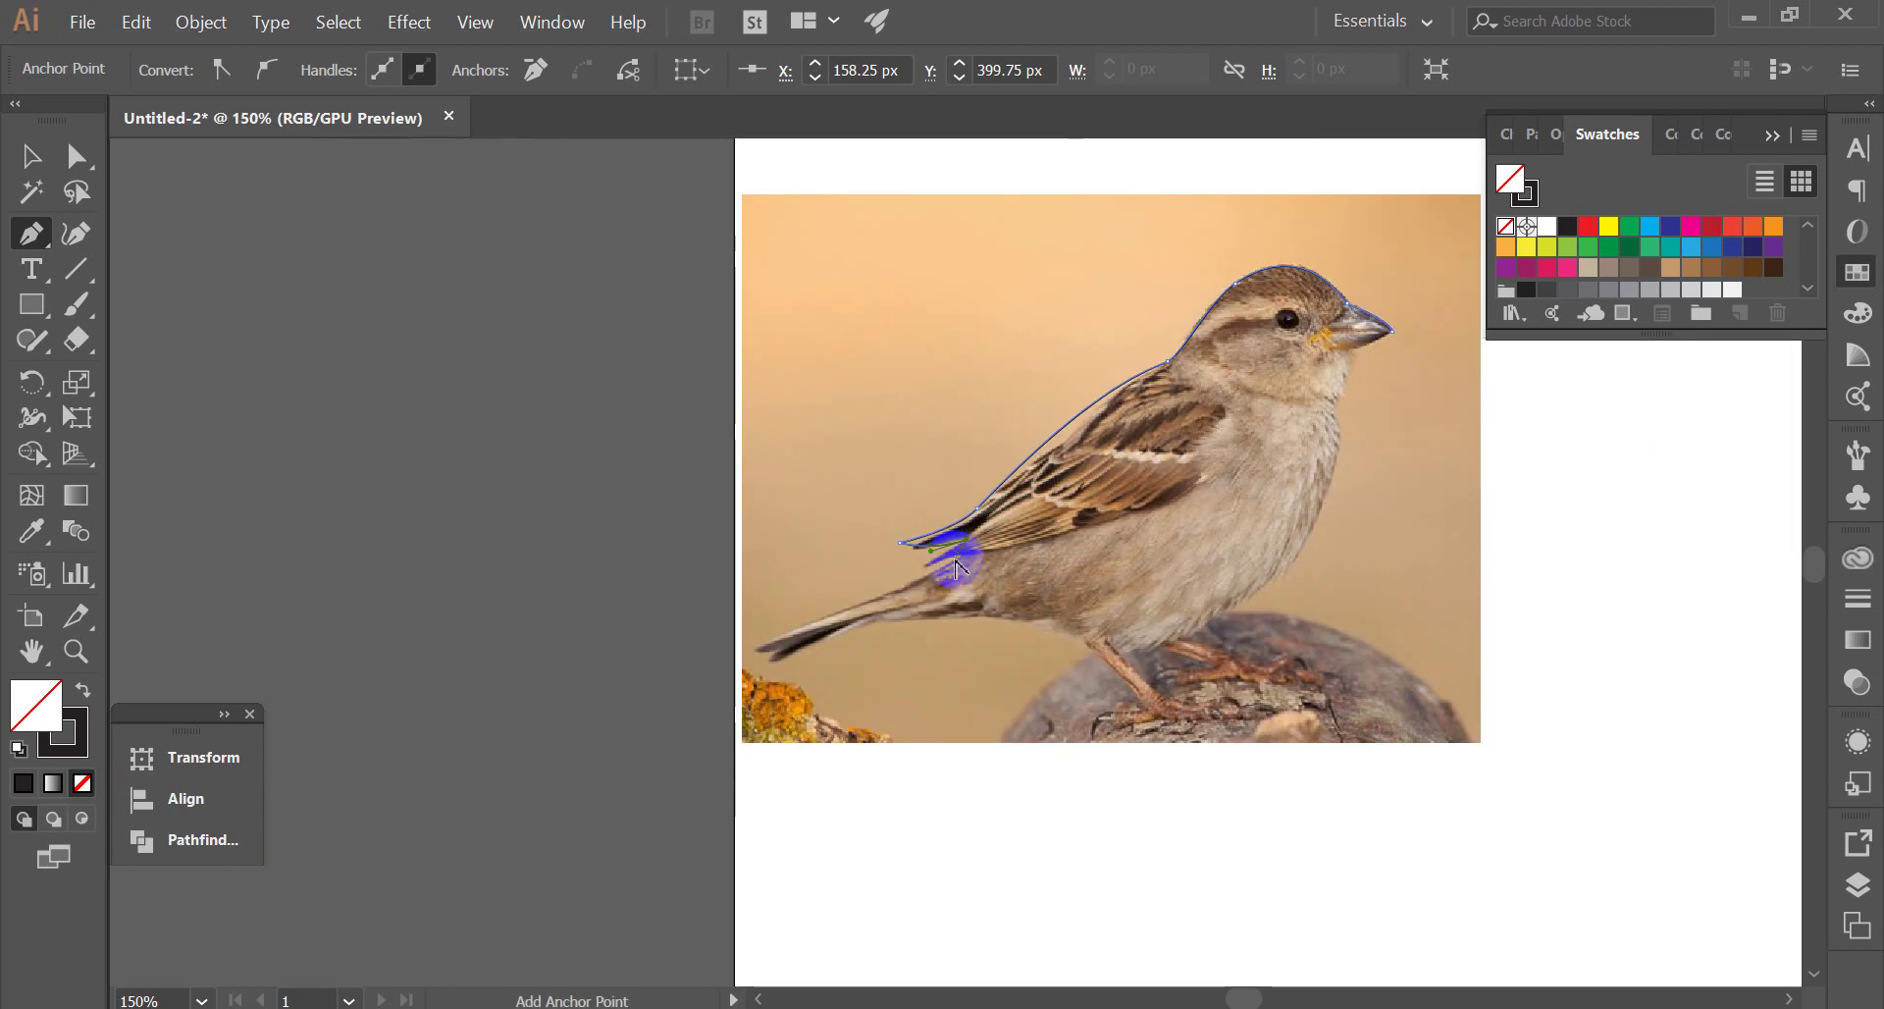
alt+scroll(1085, 476, up, 4)
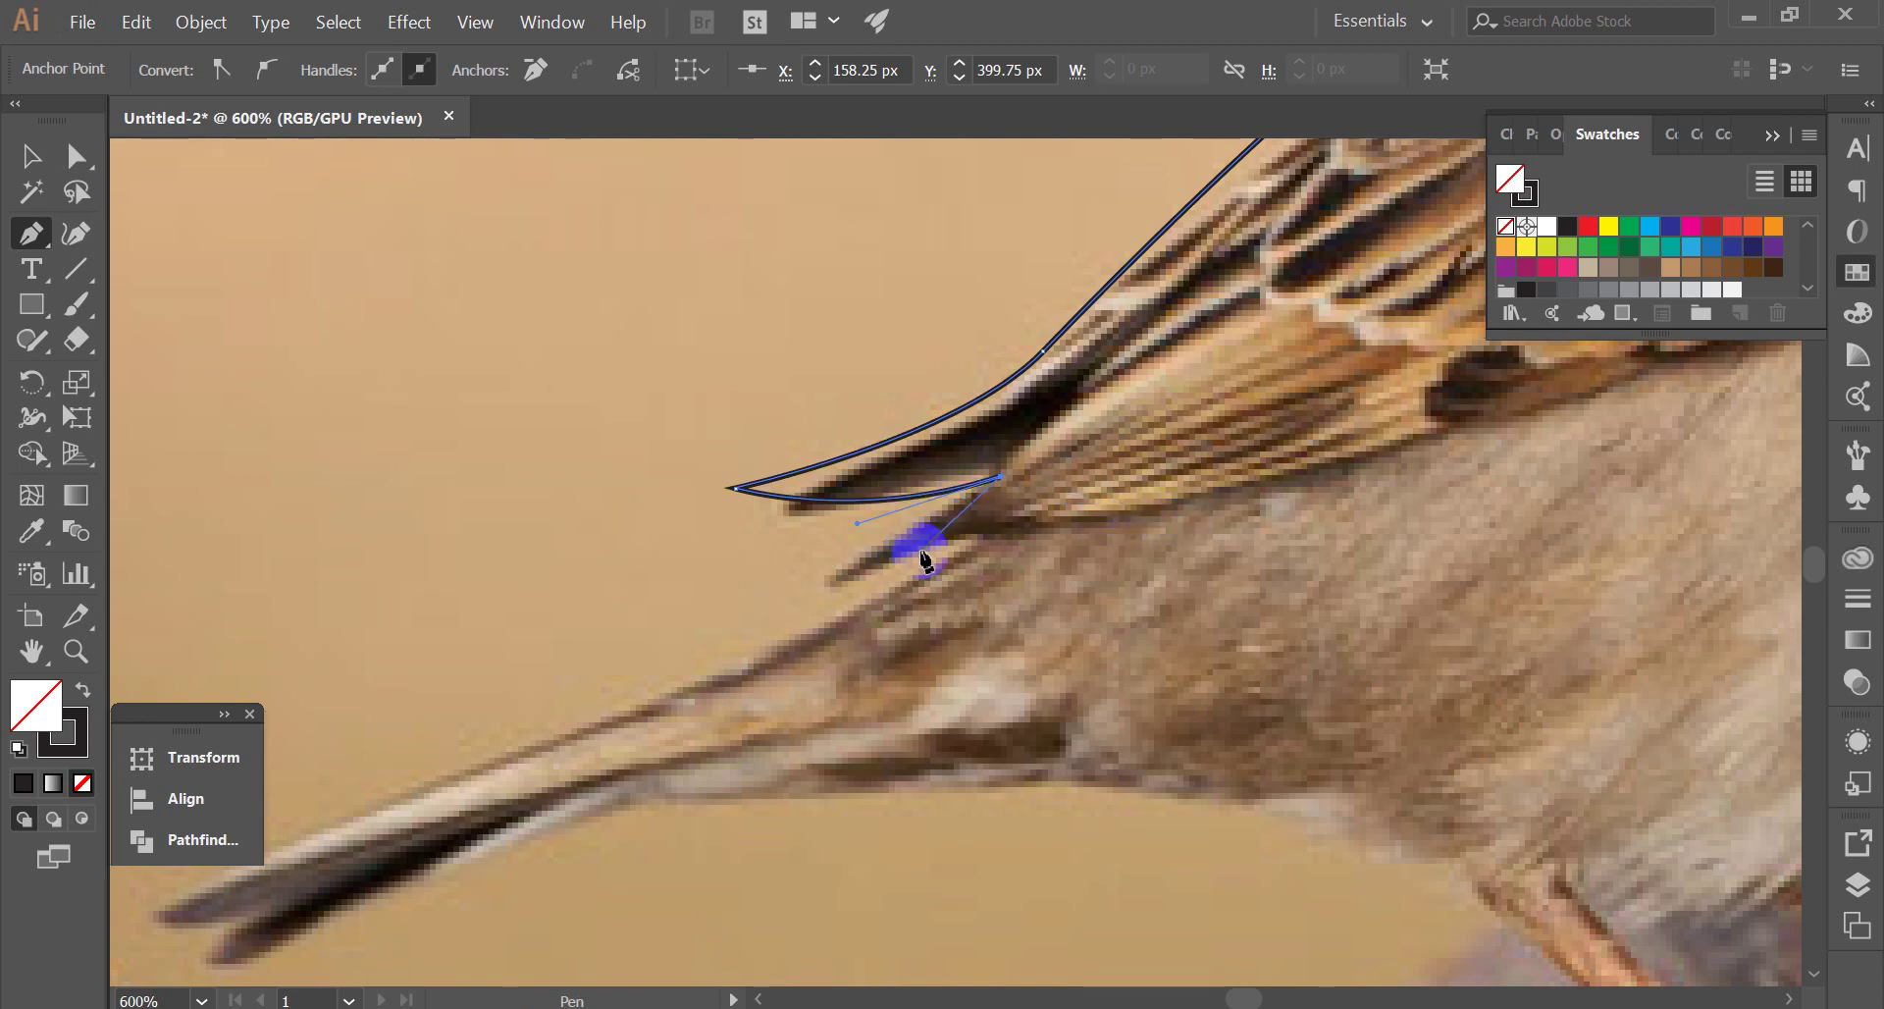
key(ctrl+z)
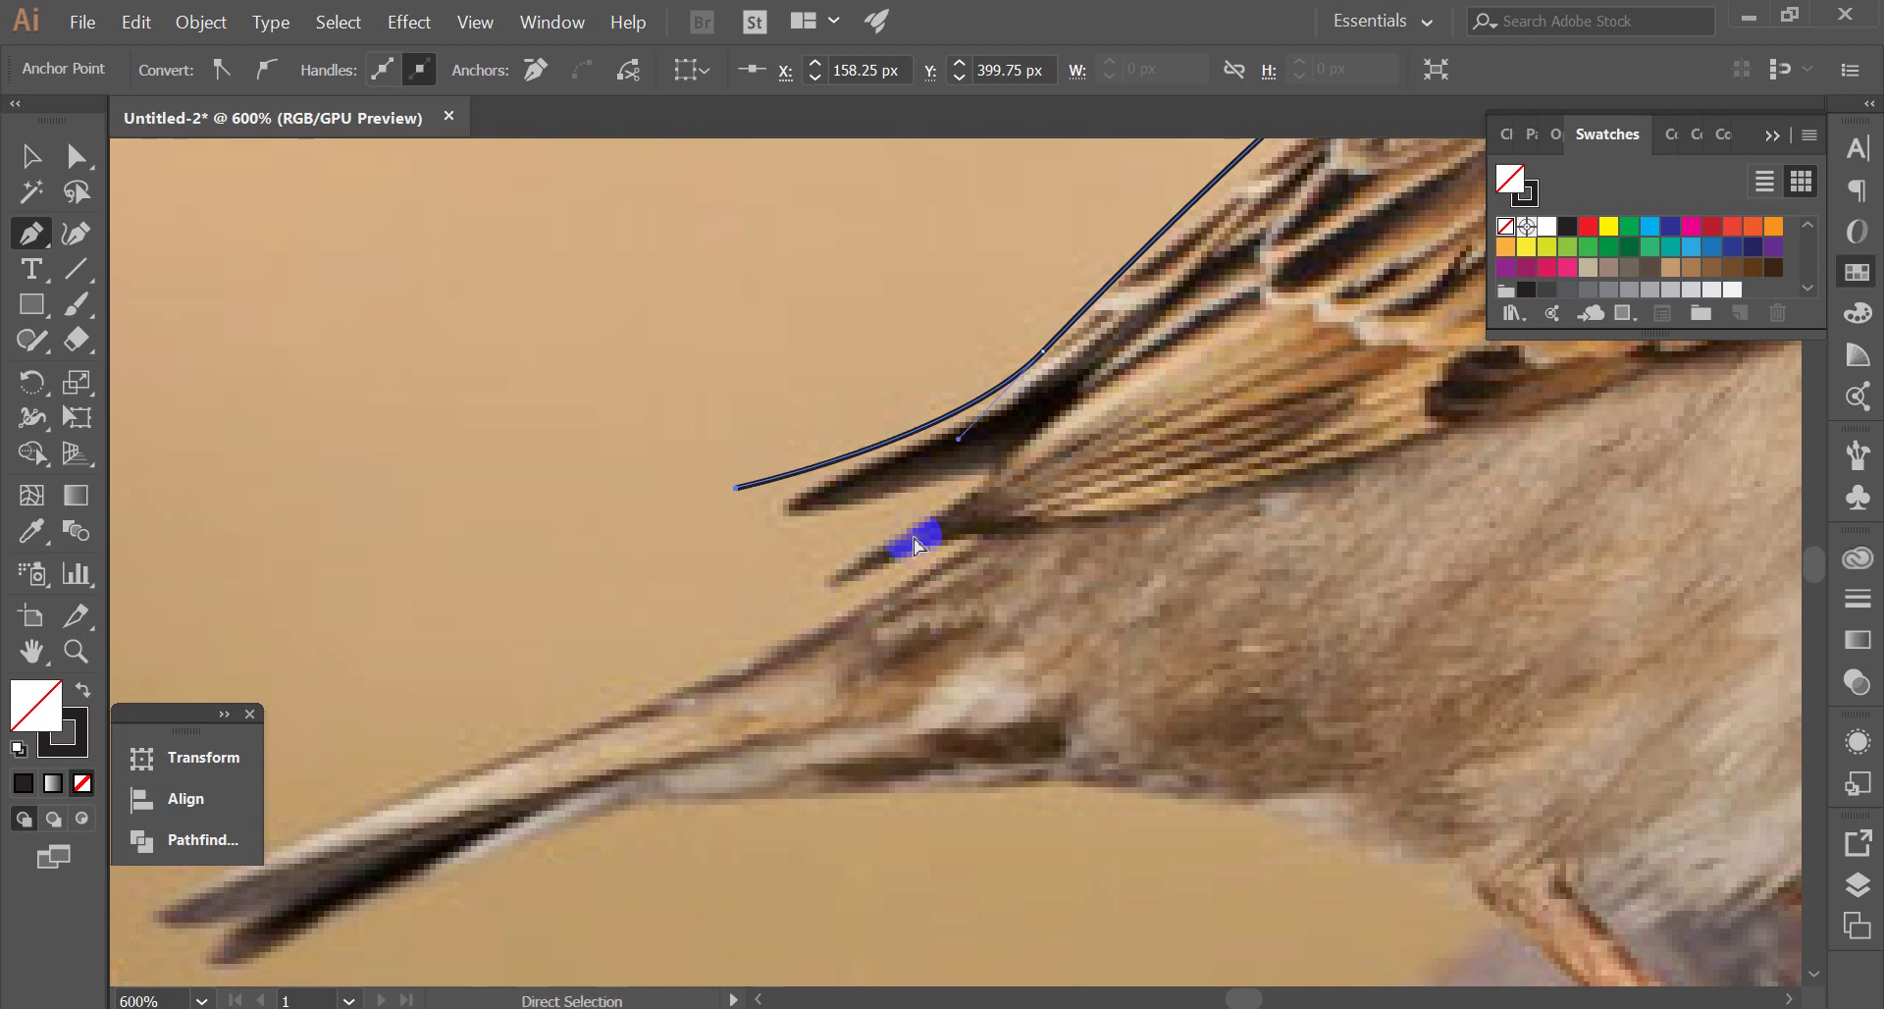
Add a curved anchor along the wing's lower edge and extend the path to the tail tip
drag(989, 501, 1152, 478)
click(987, 509)
scroll(996, 495, down, 2)
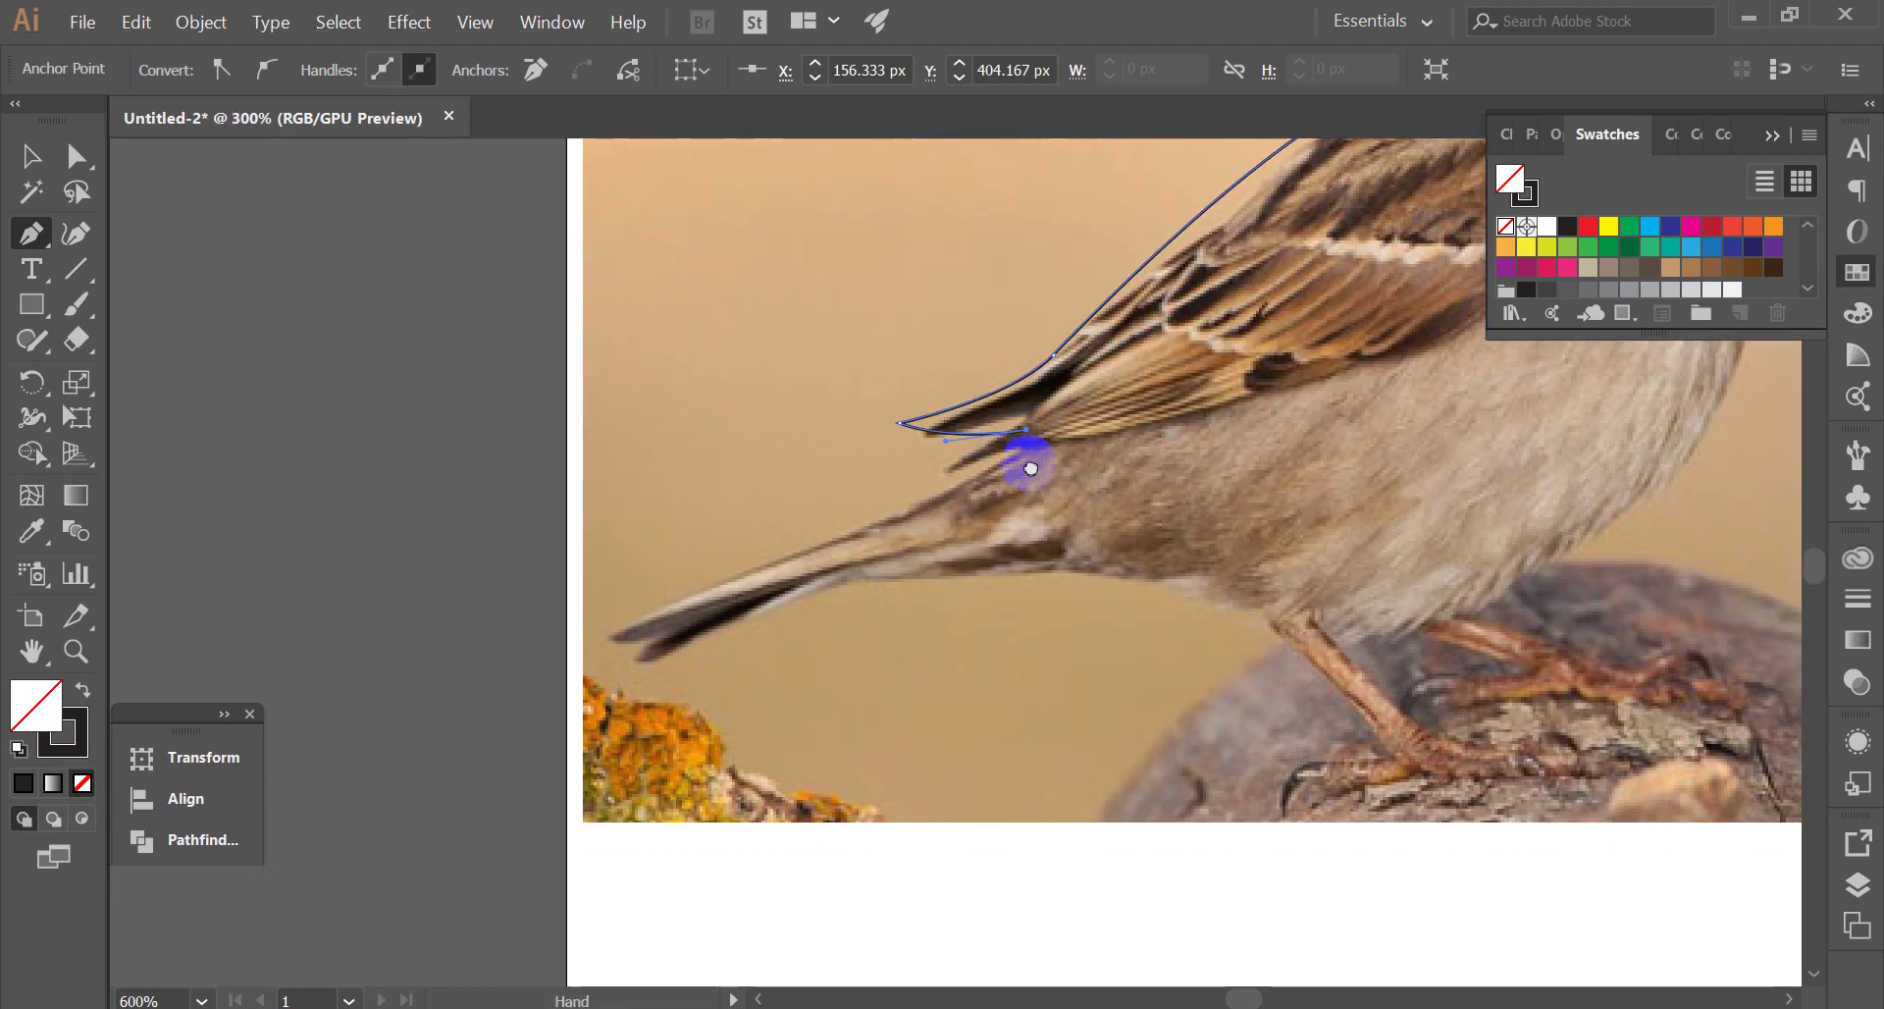
scroll(883, 510, down, 2)
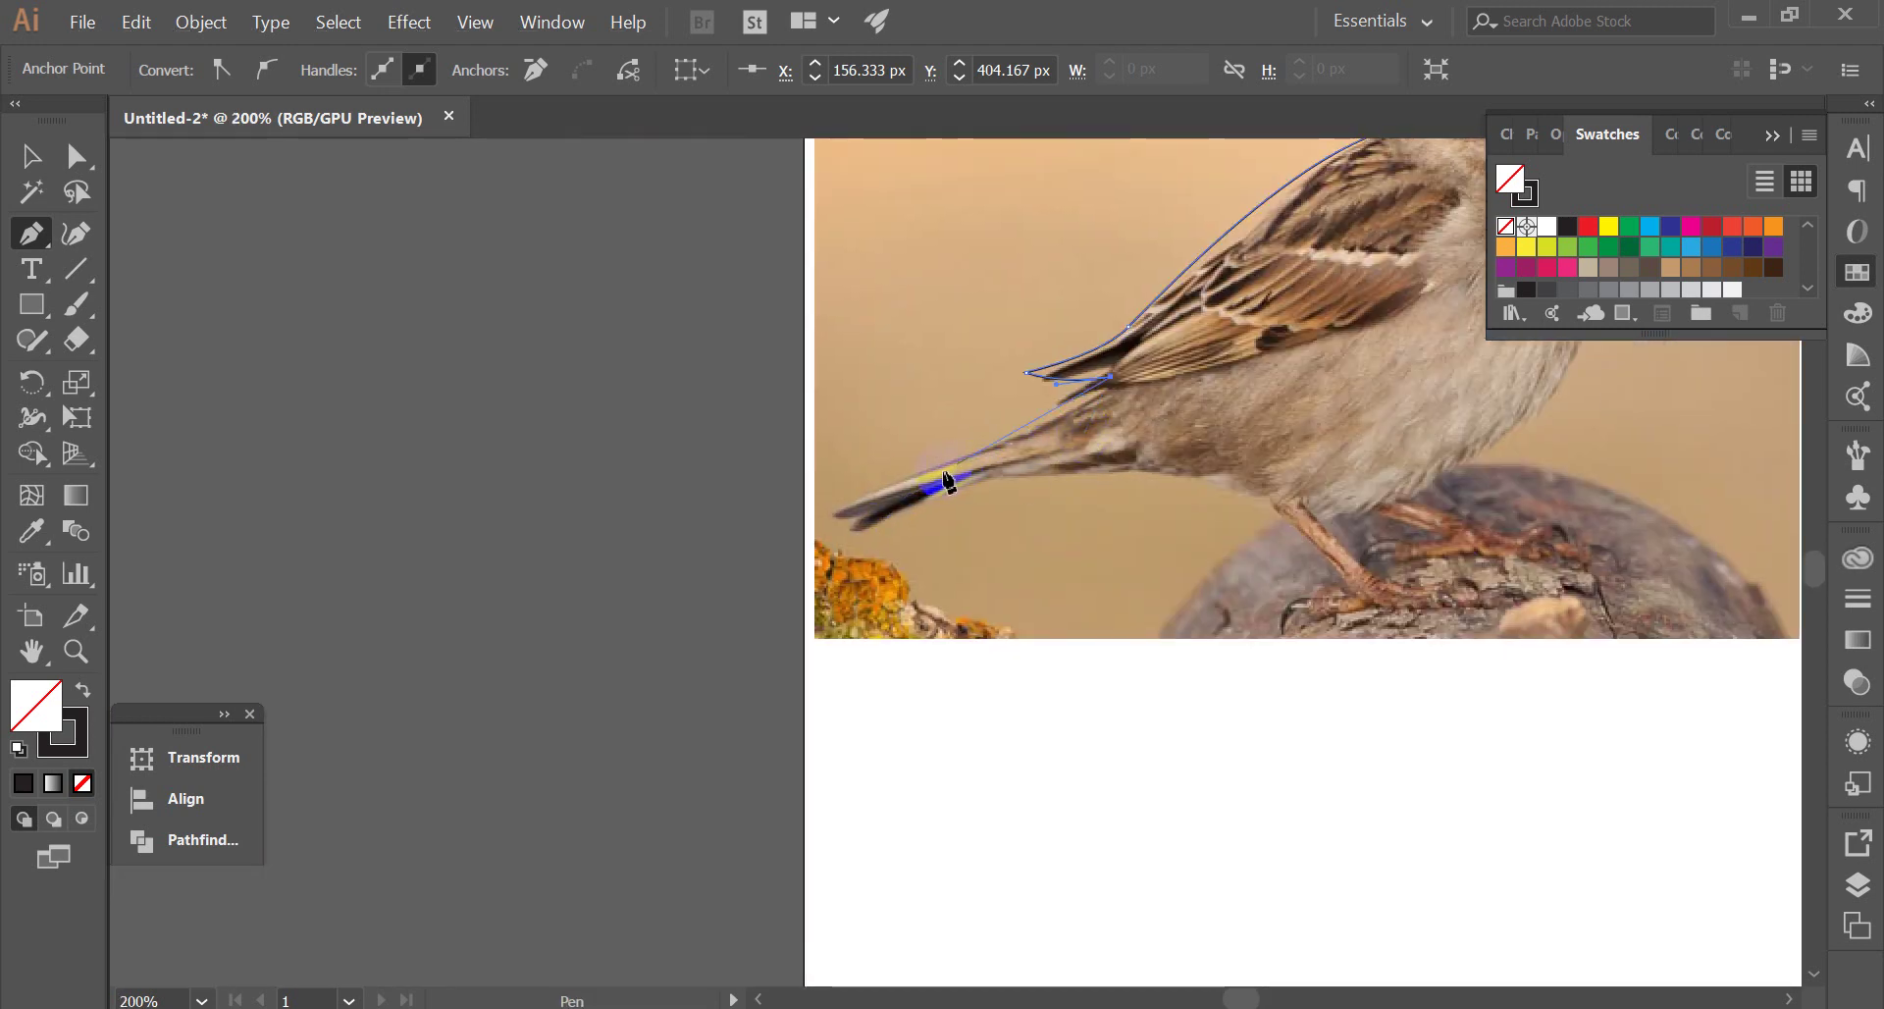
drag(854, 515, 981, 481)
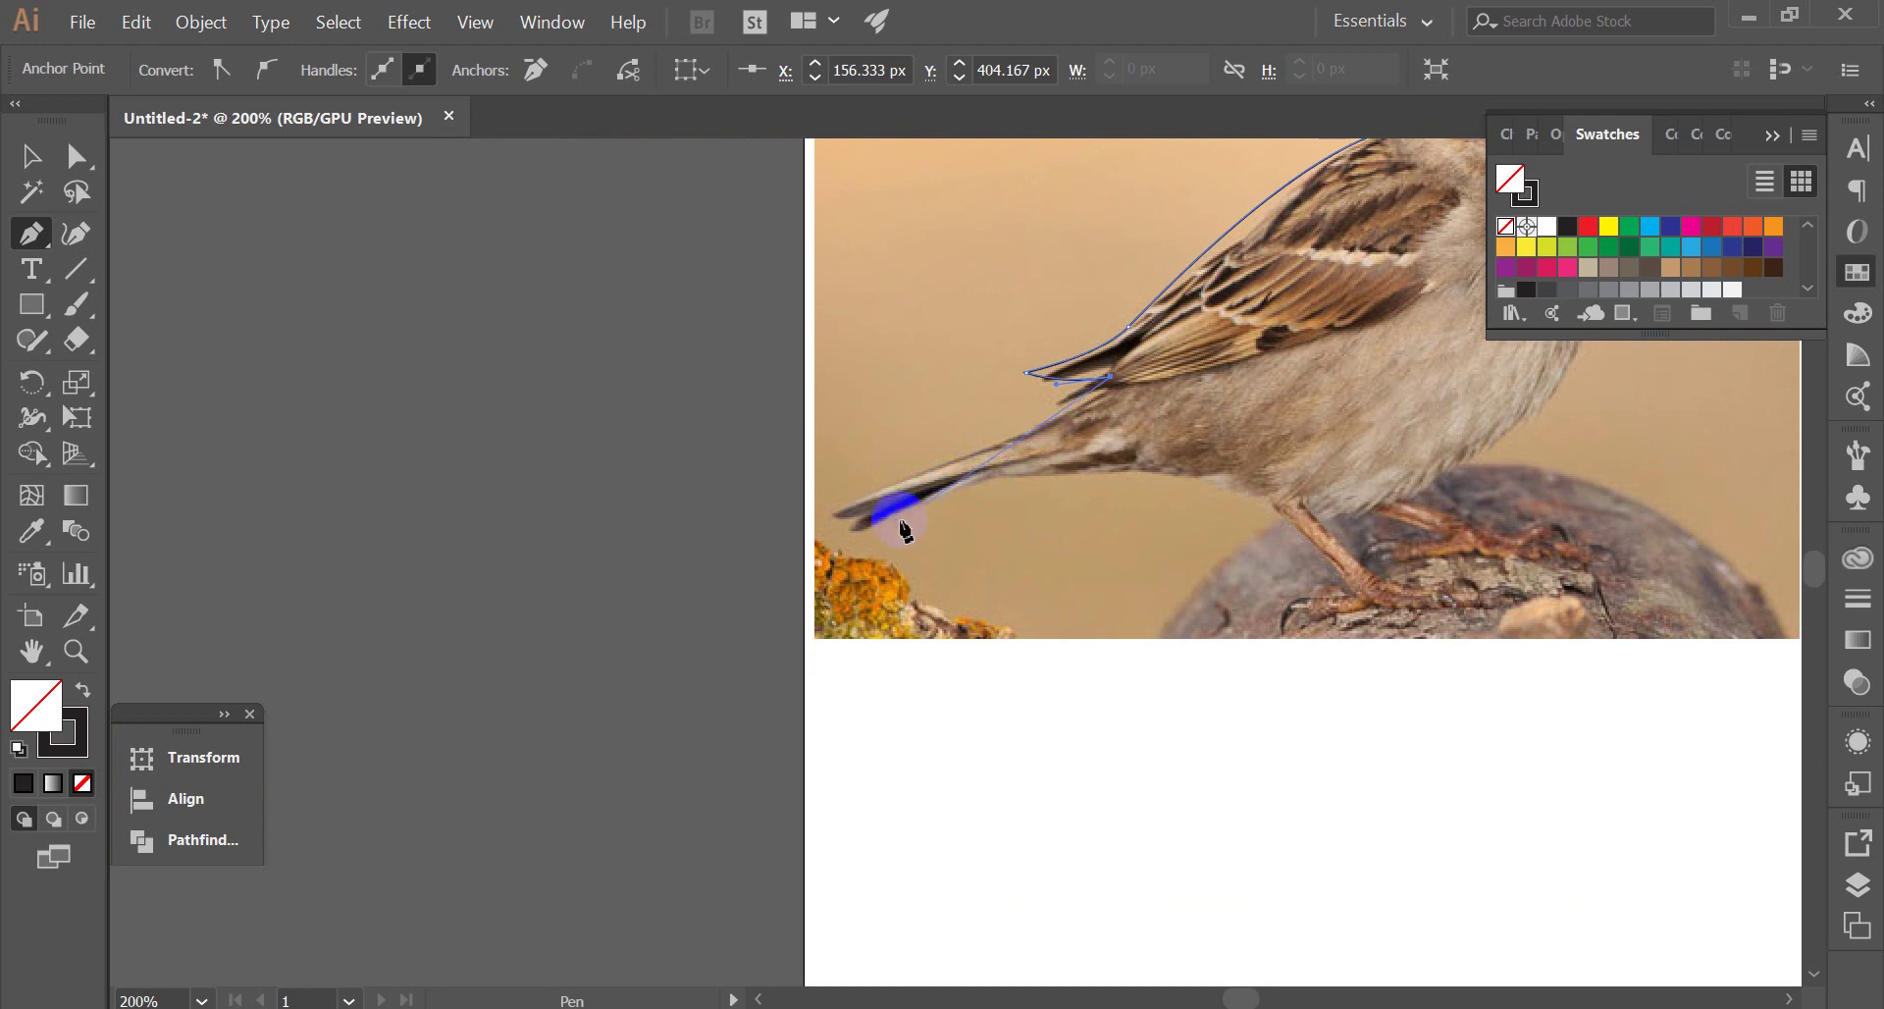
drag(996, 481, 860, 526)
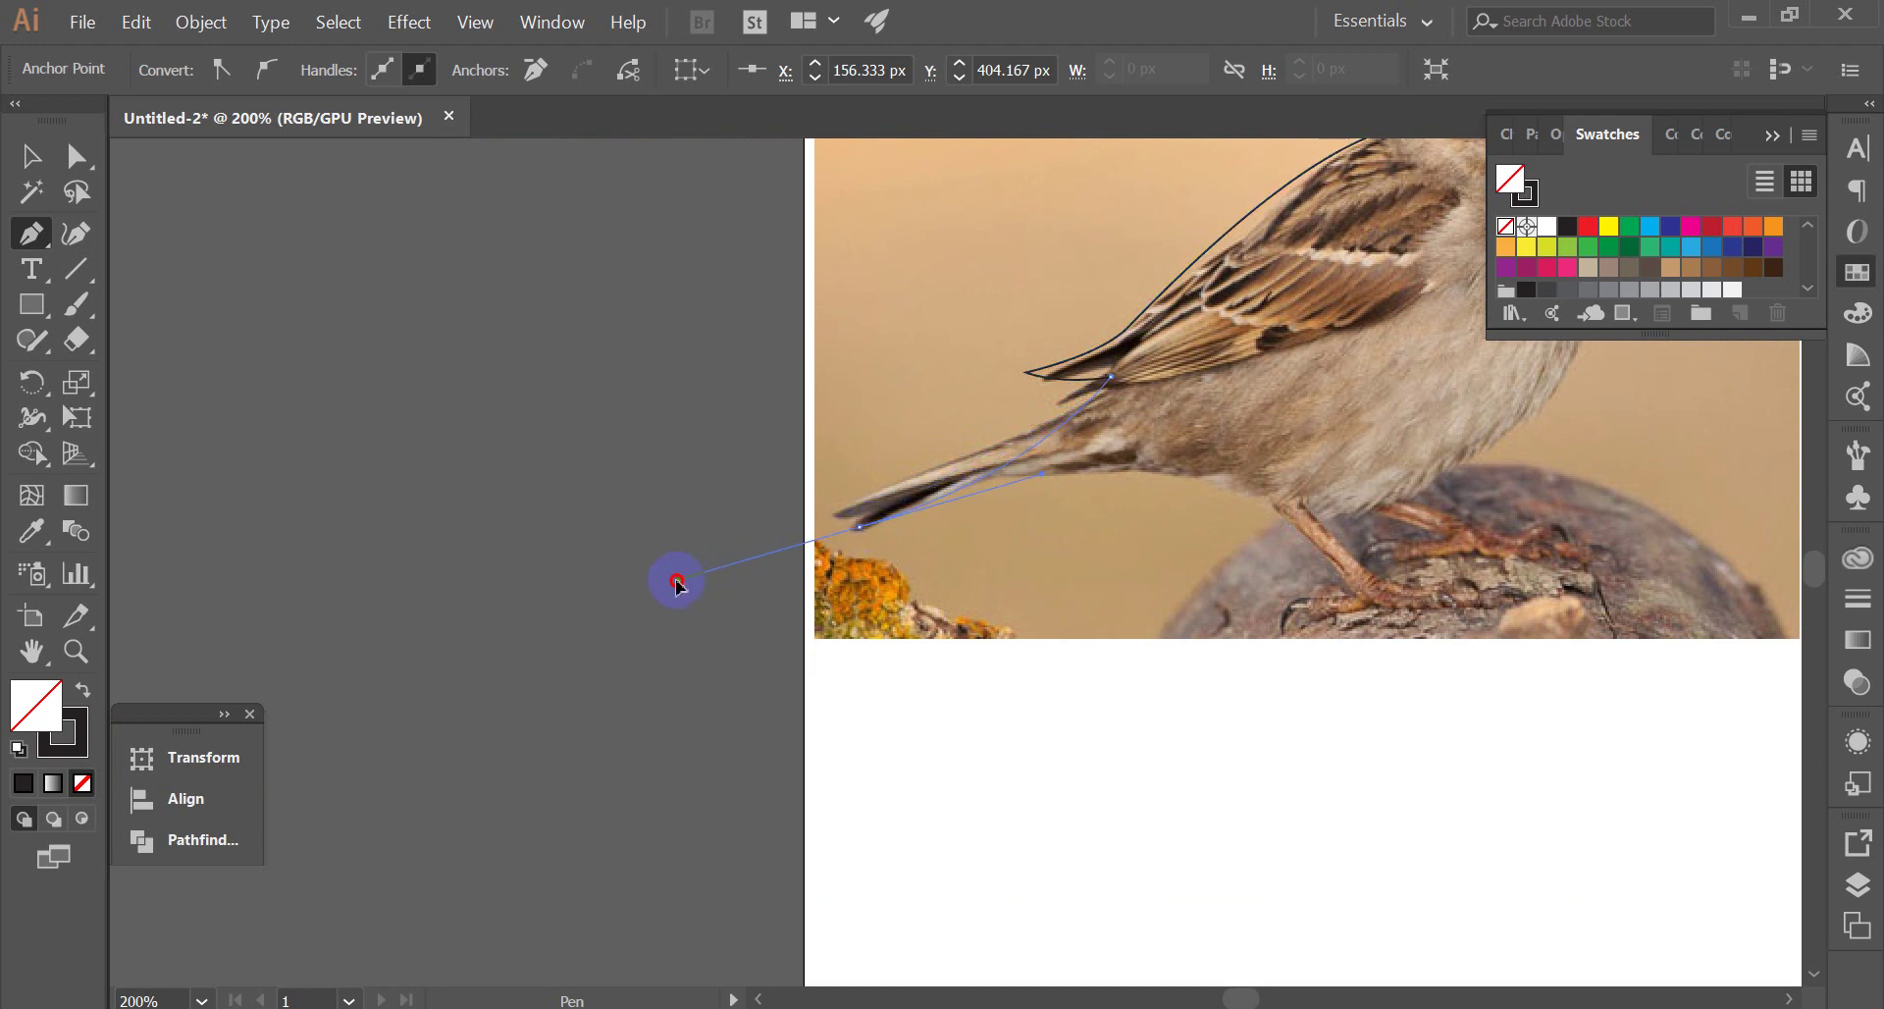
Finish the wing-and-tail path and draw a separate curved line along the tail's edge
ctrl+click(1070, 471)
alt+scroll(1077, 475, up, 1)
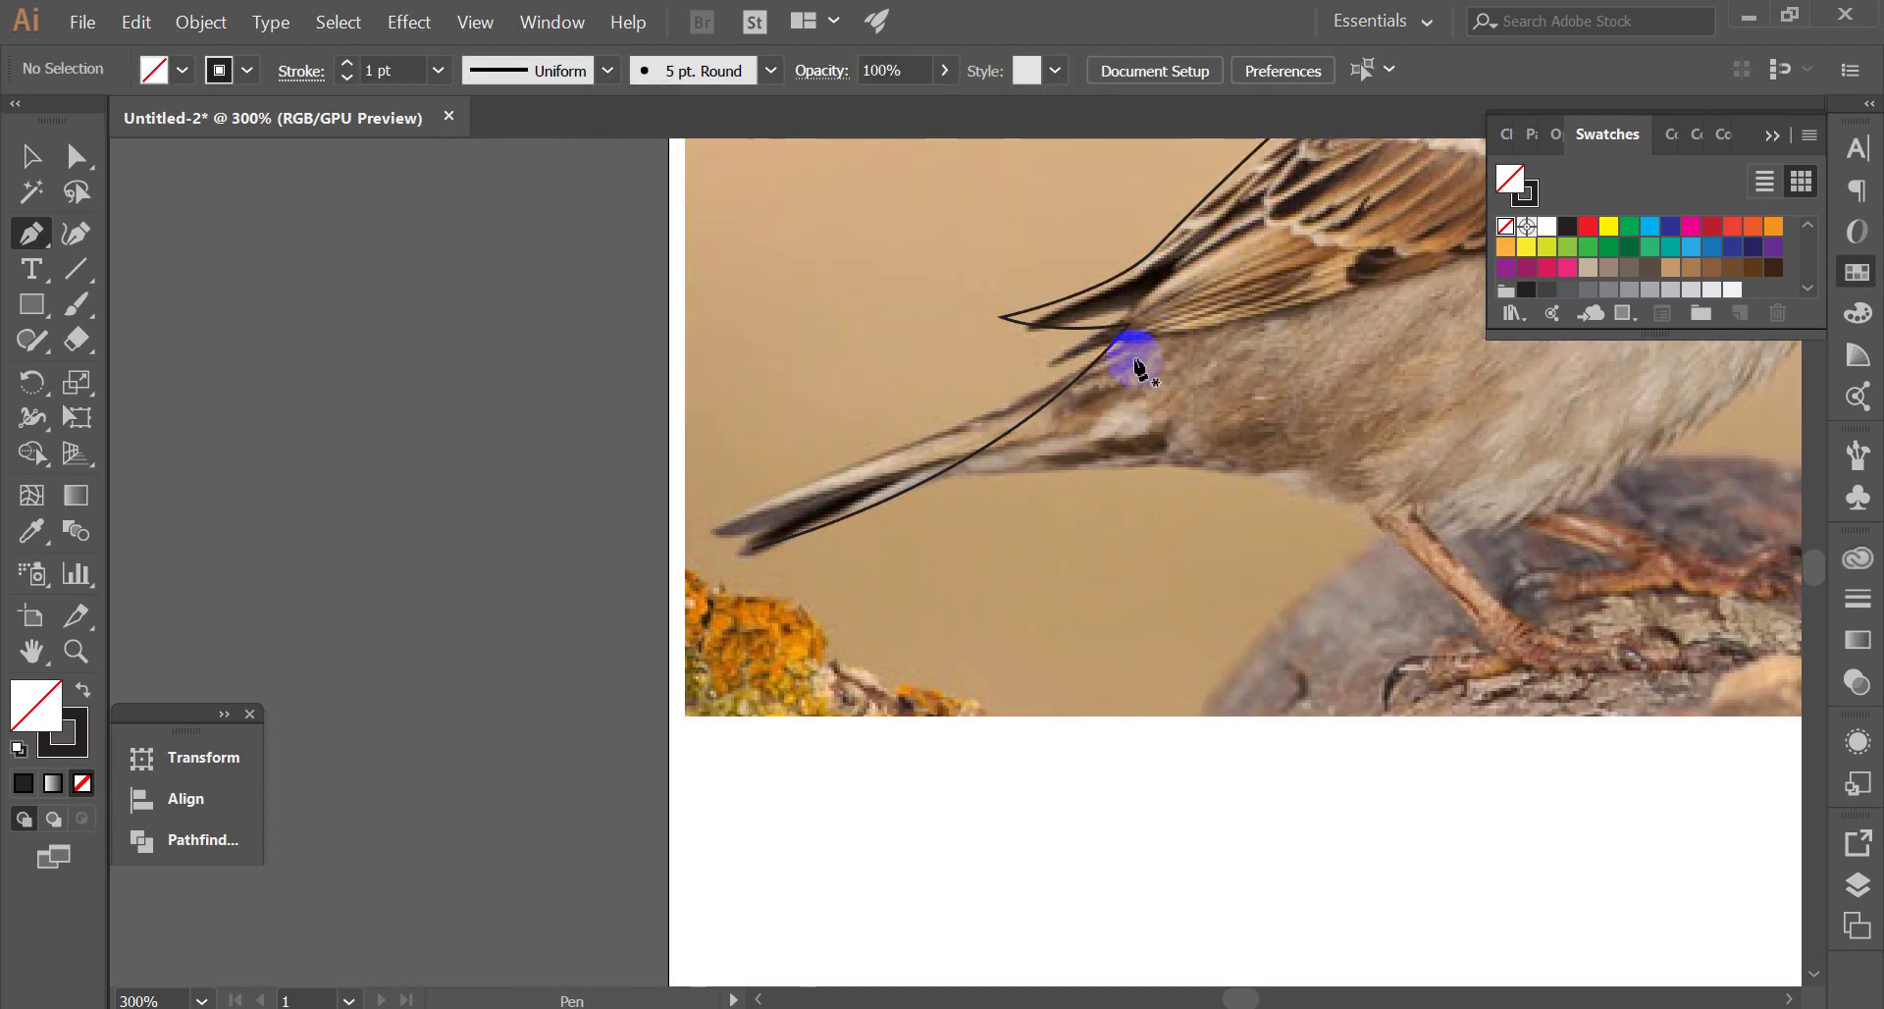
scroll(877, 507, right, 2)
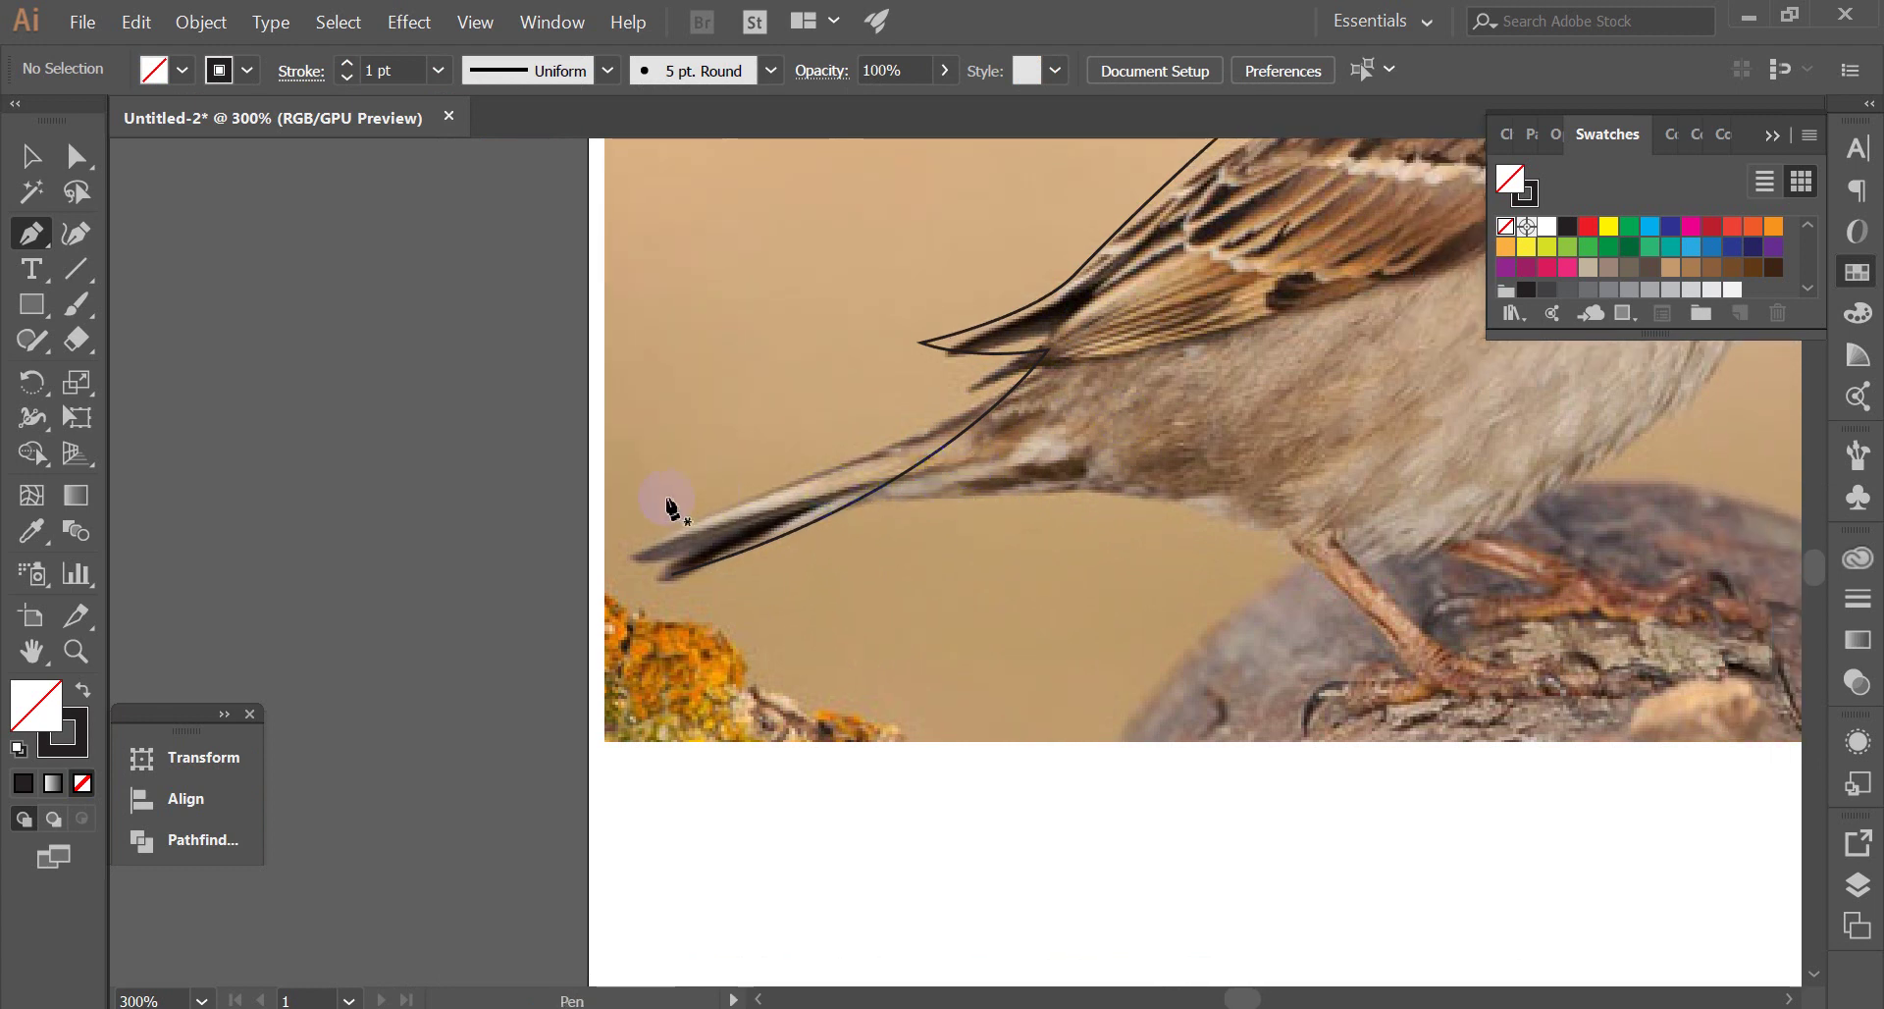
click(643, 536)
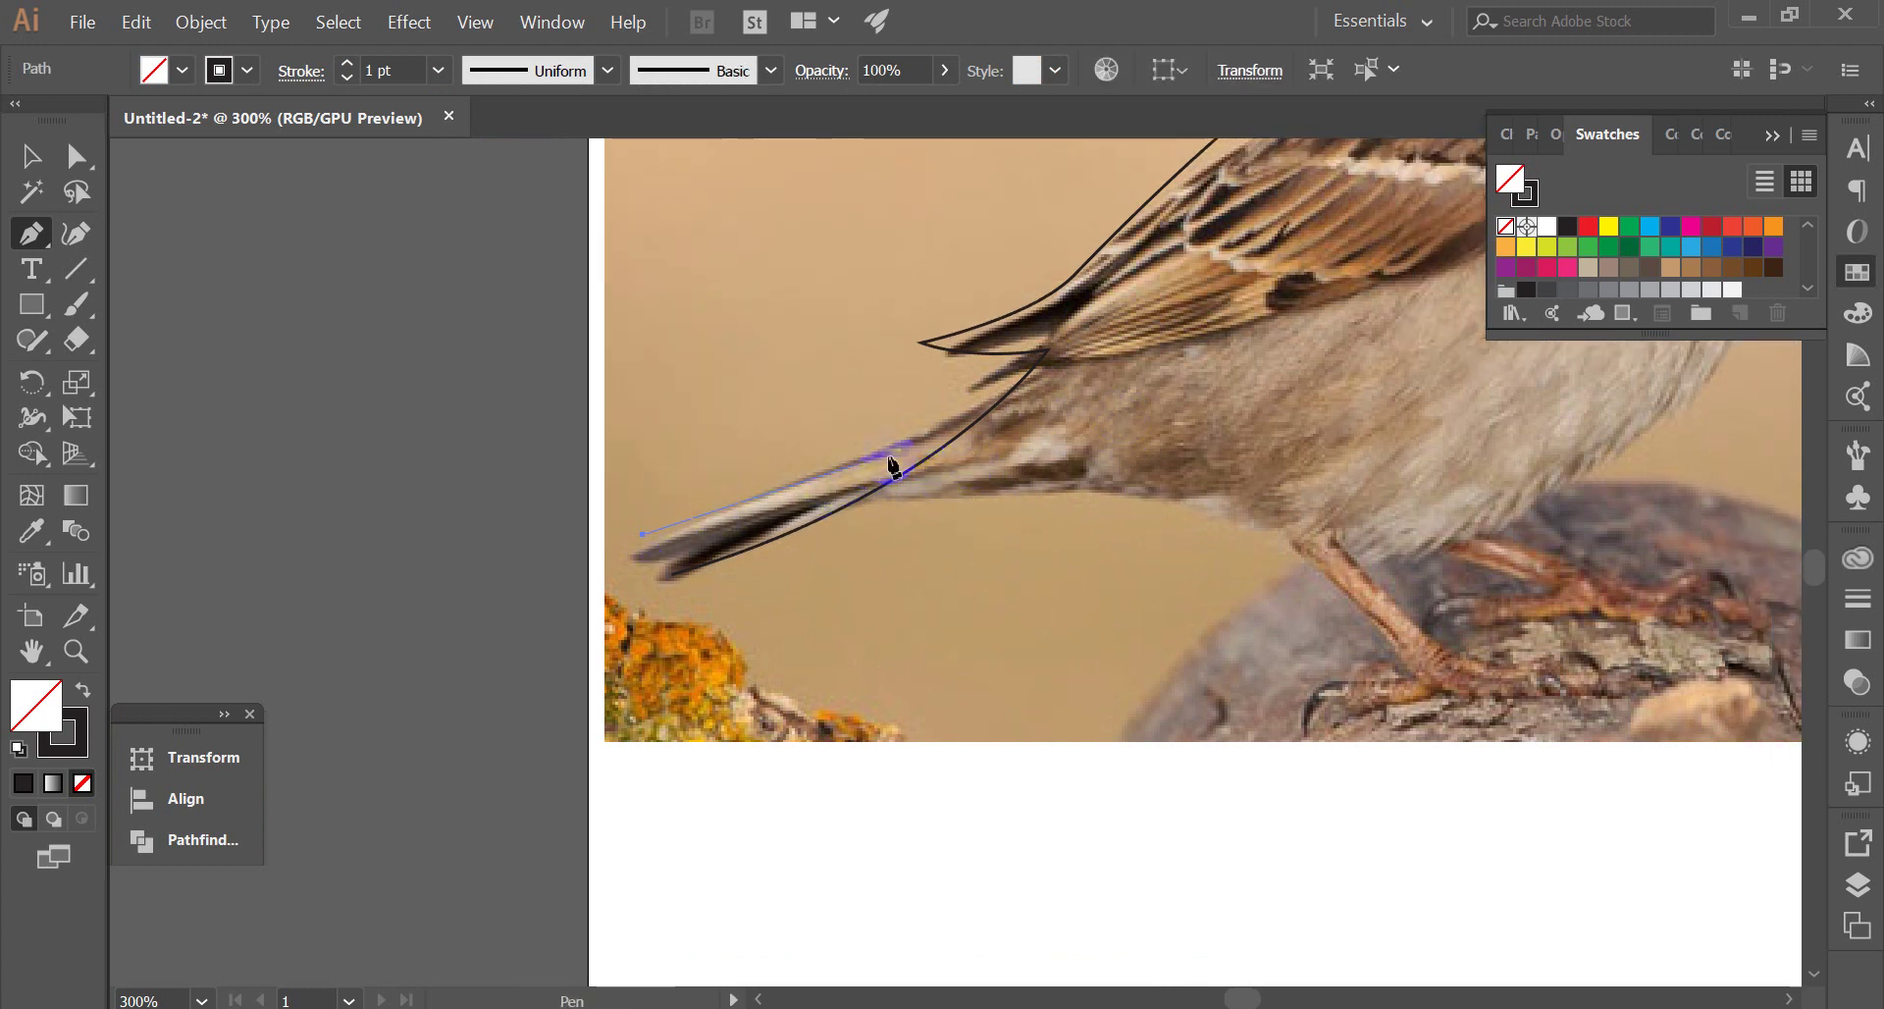
drag(964, 432, 1143, 332)
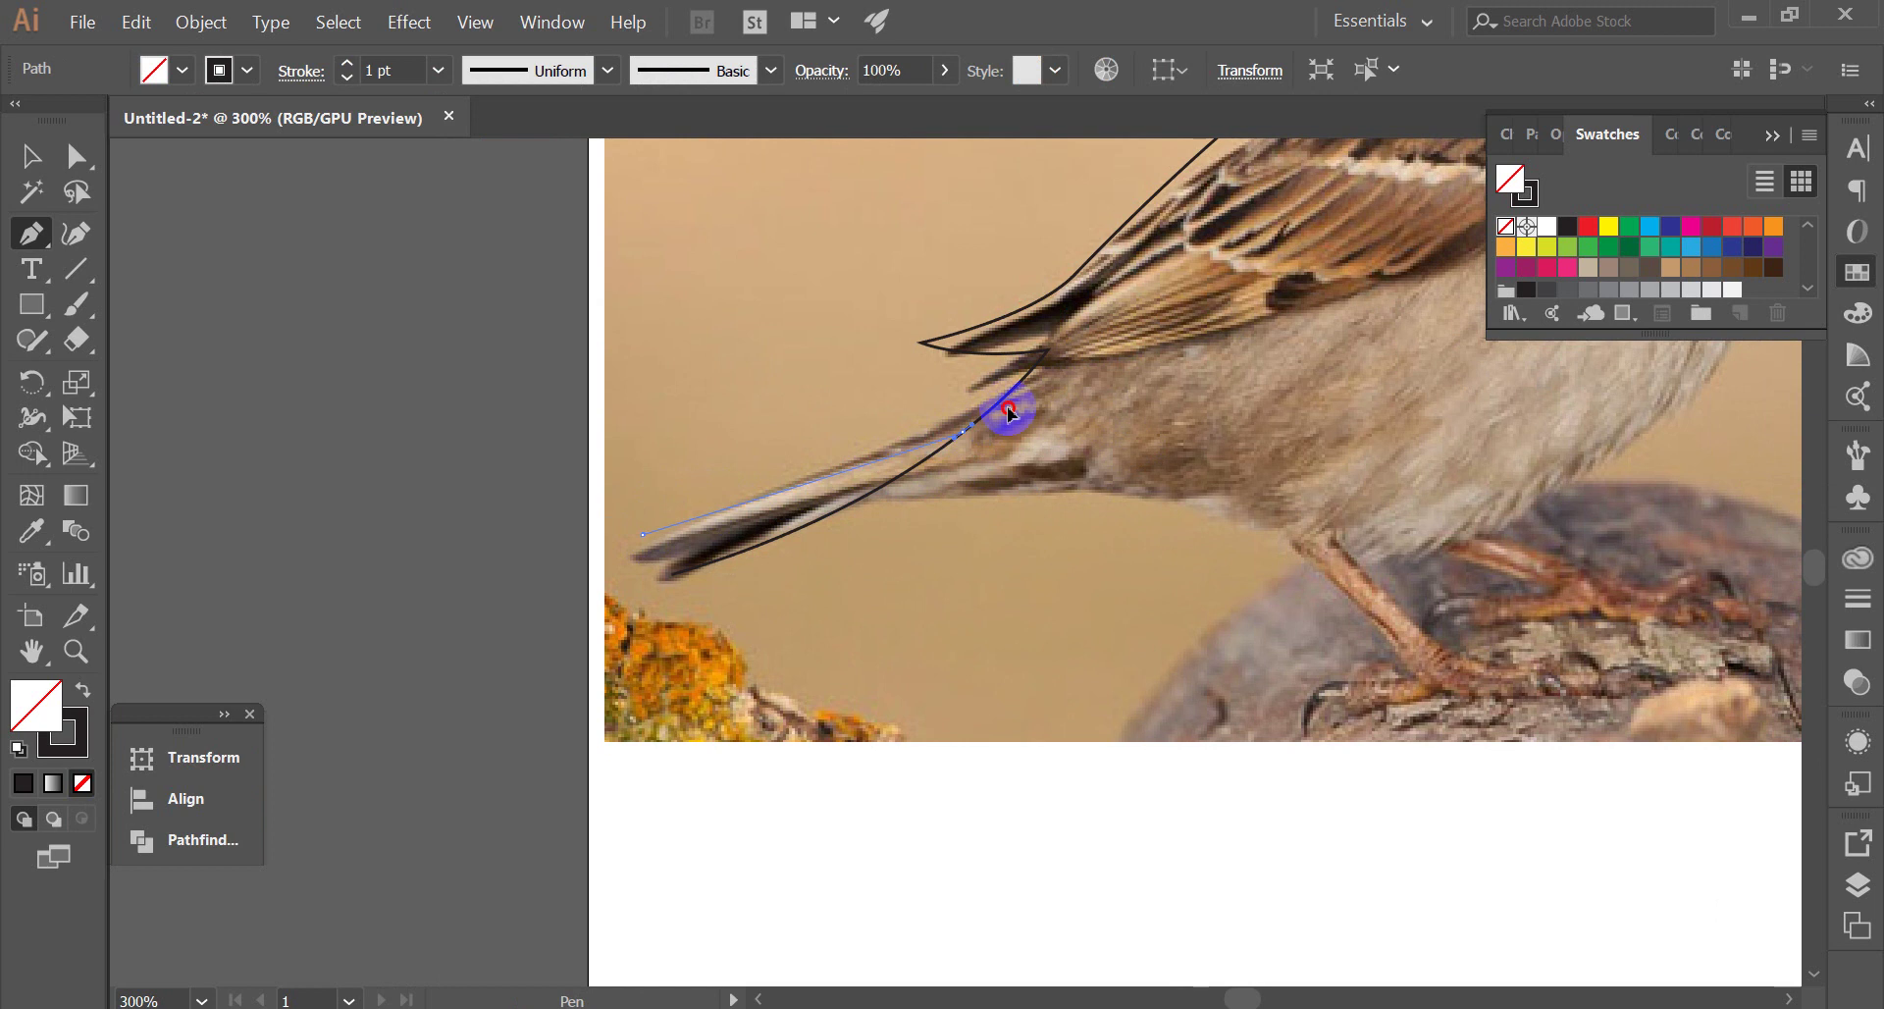
key(Escape)
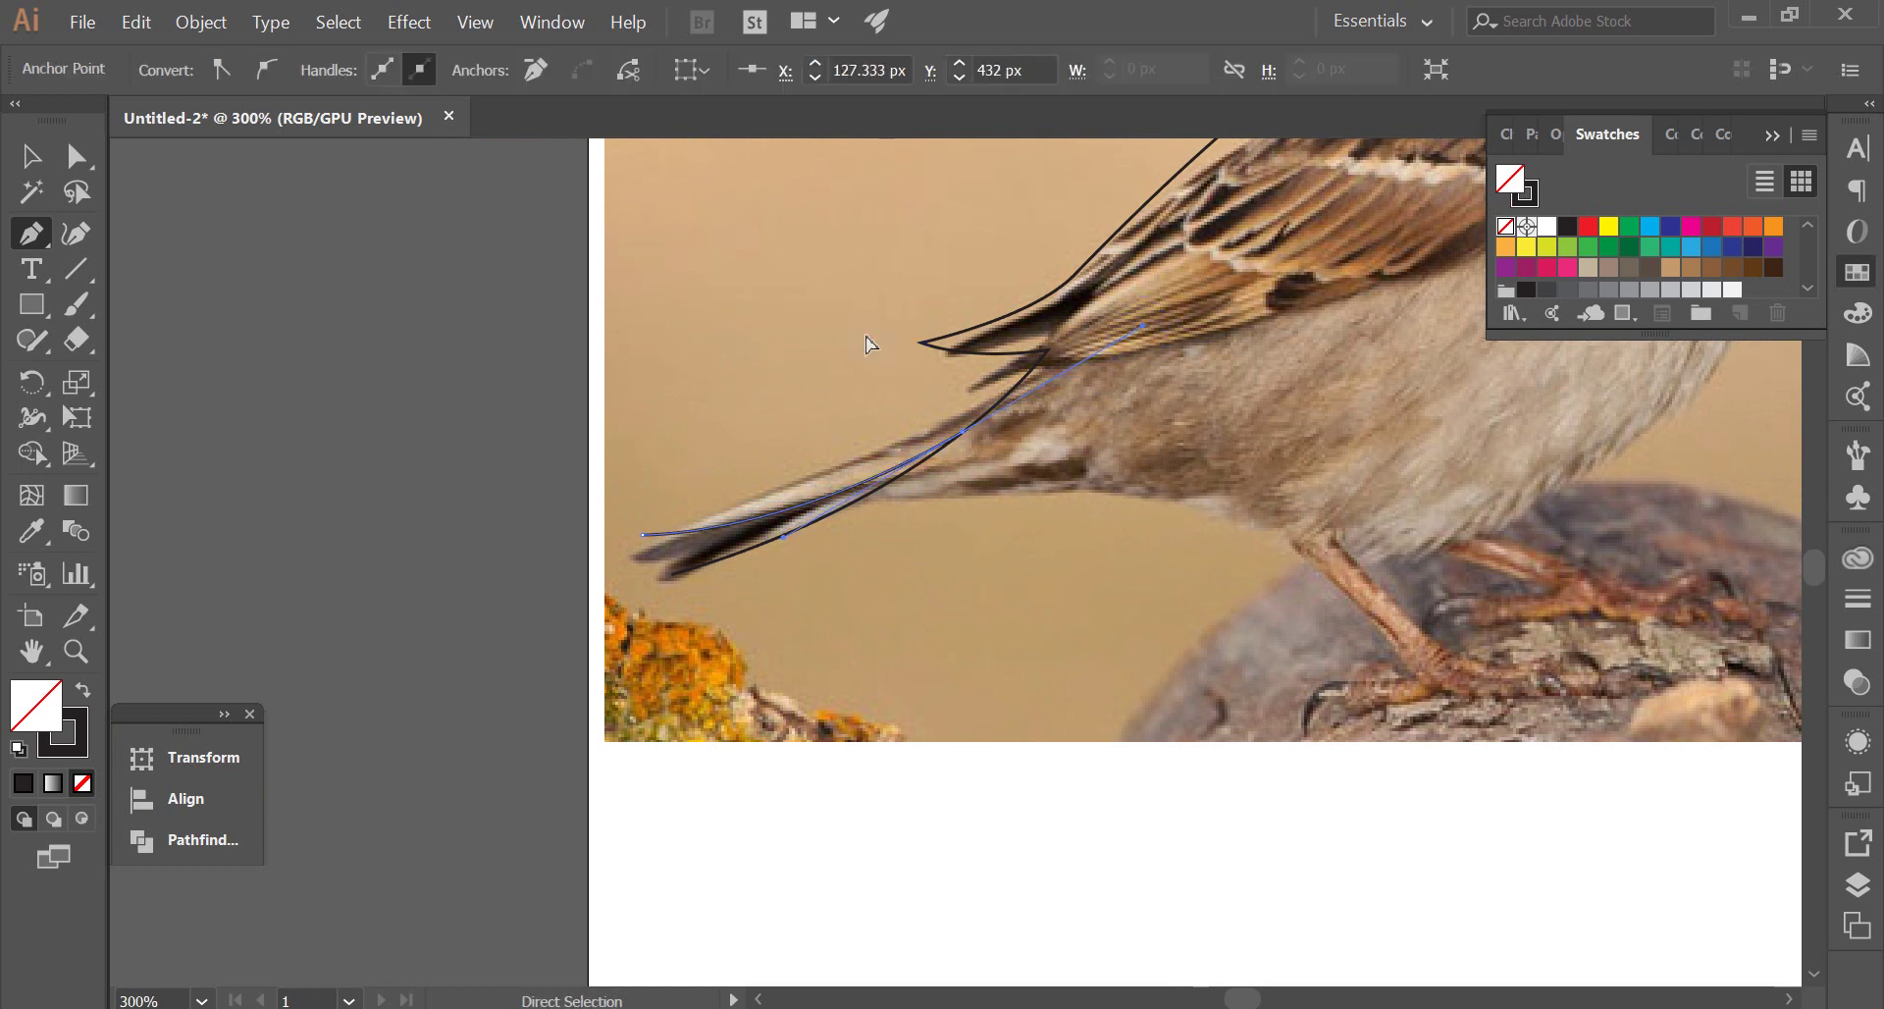
scroll(1316, 420, down, 1)
scroll(946, 496, up, 2)
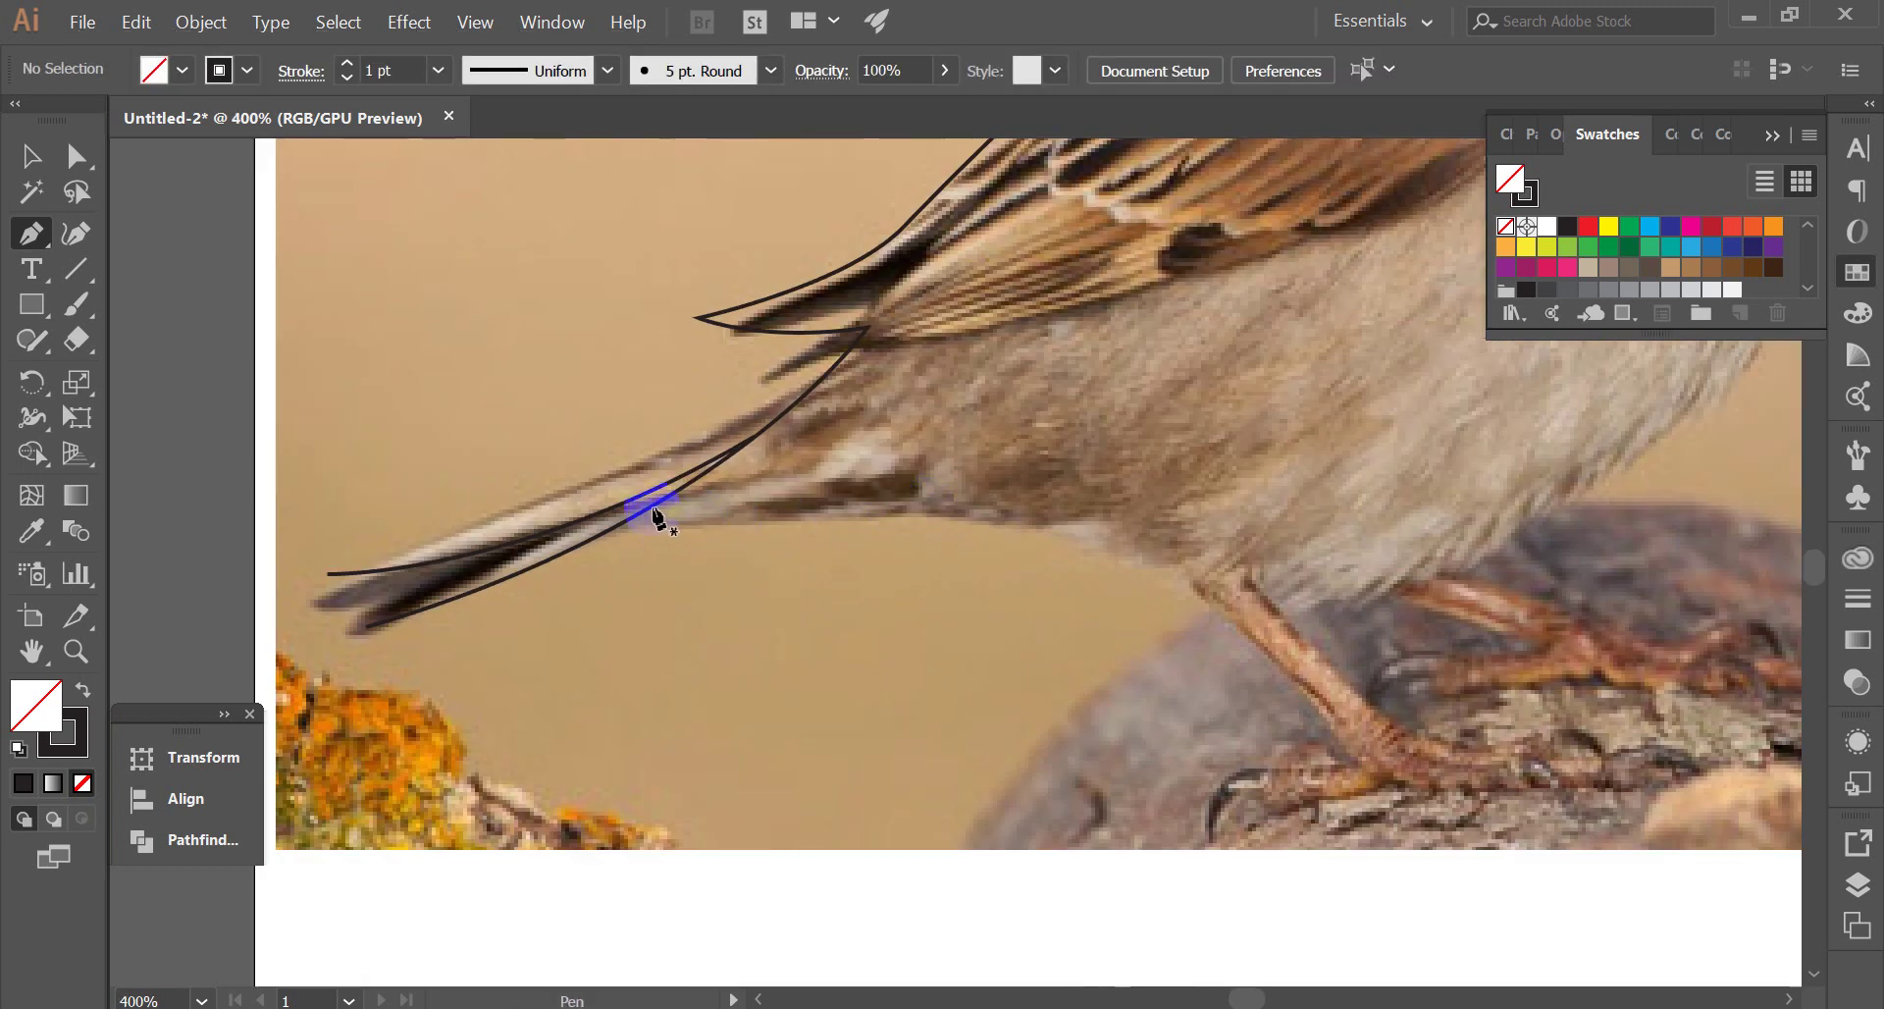
Draw a line from the tail's underside along the belly and down the leg to the foot
click(643, 512)
drag(1056, 514, 1145, 577)
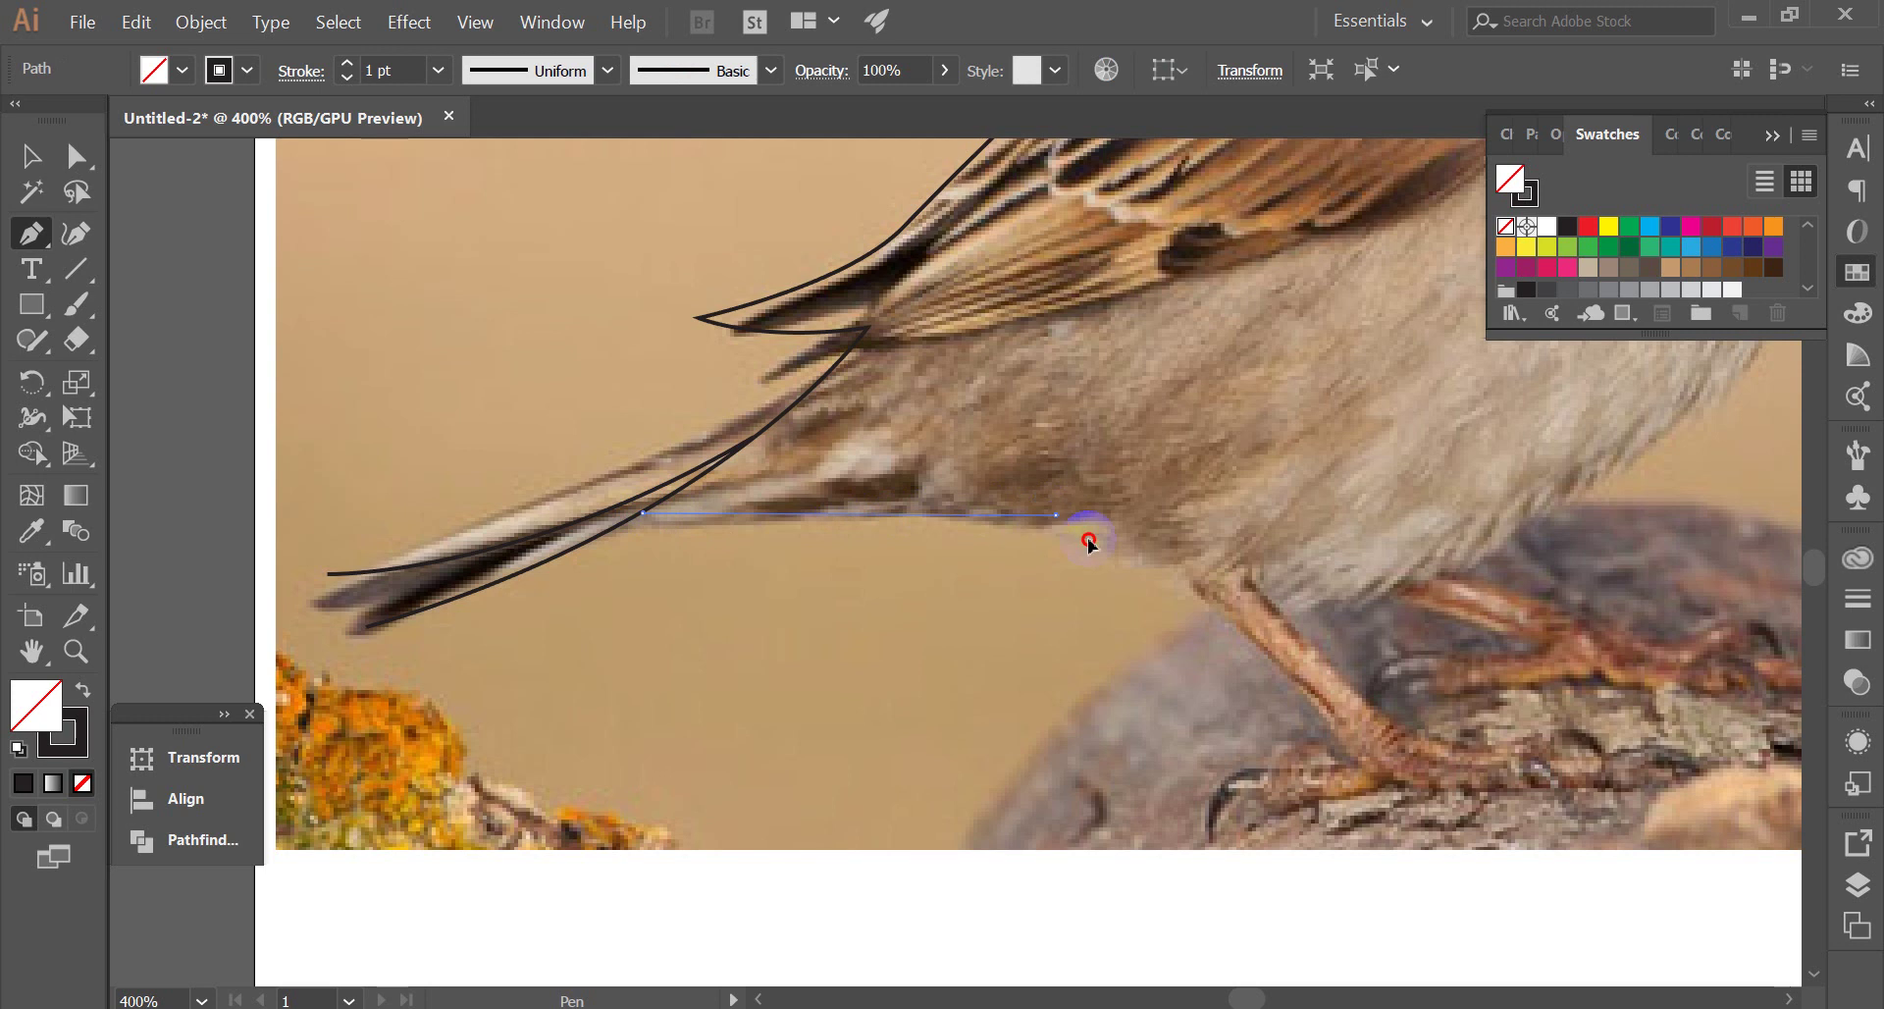
drag(1145, 577, 1096, 528)
click(1206, 581)
mouse_move(1213, 577)
mouse_down()
mouse_move(1242, 579)
mouse_move(1212, 589)
mouse_move(1087, 439)
mouse_up()
click(1236, 623)
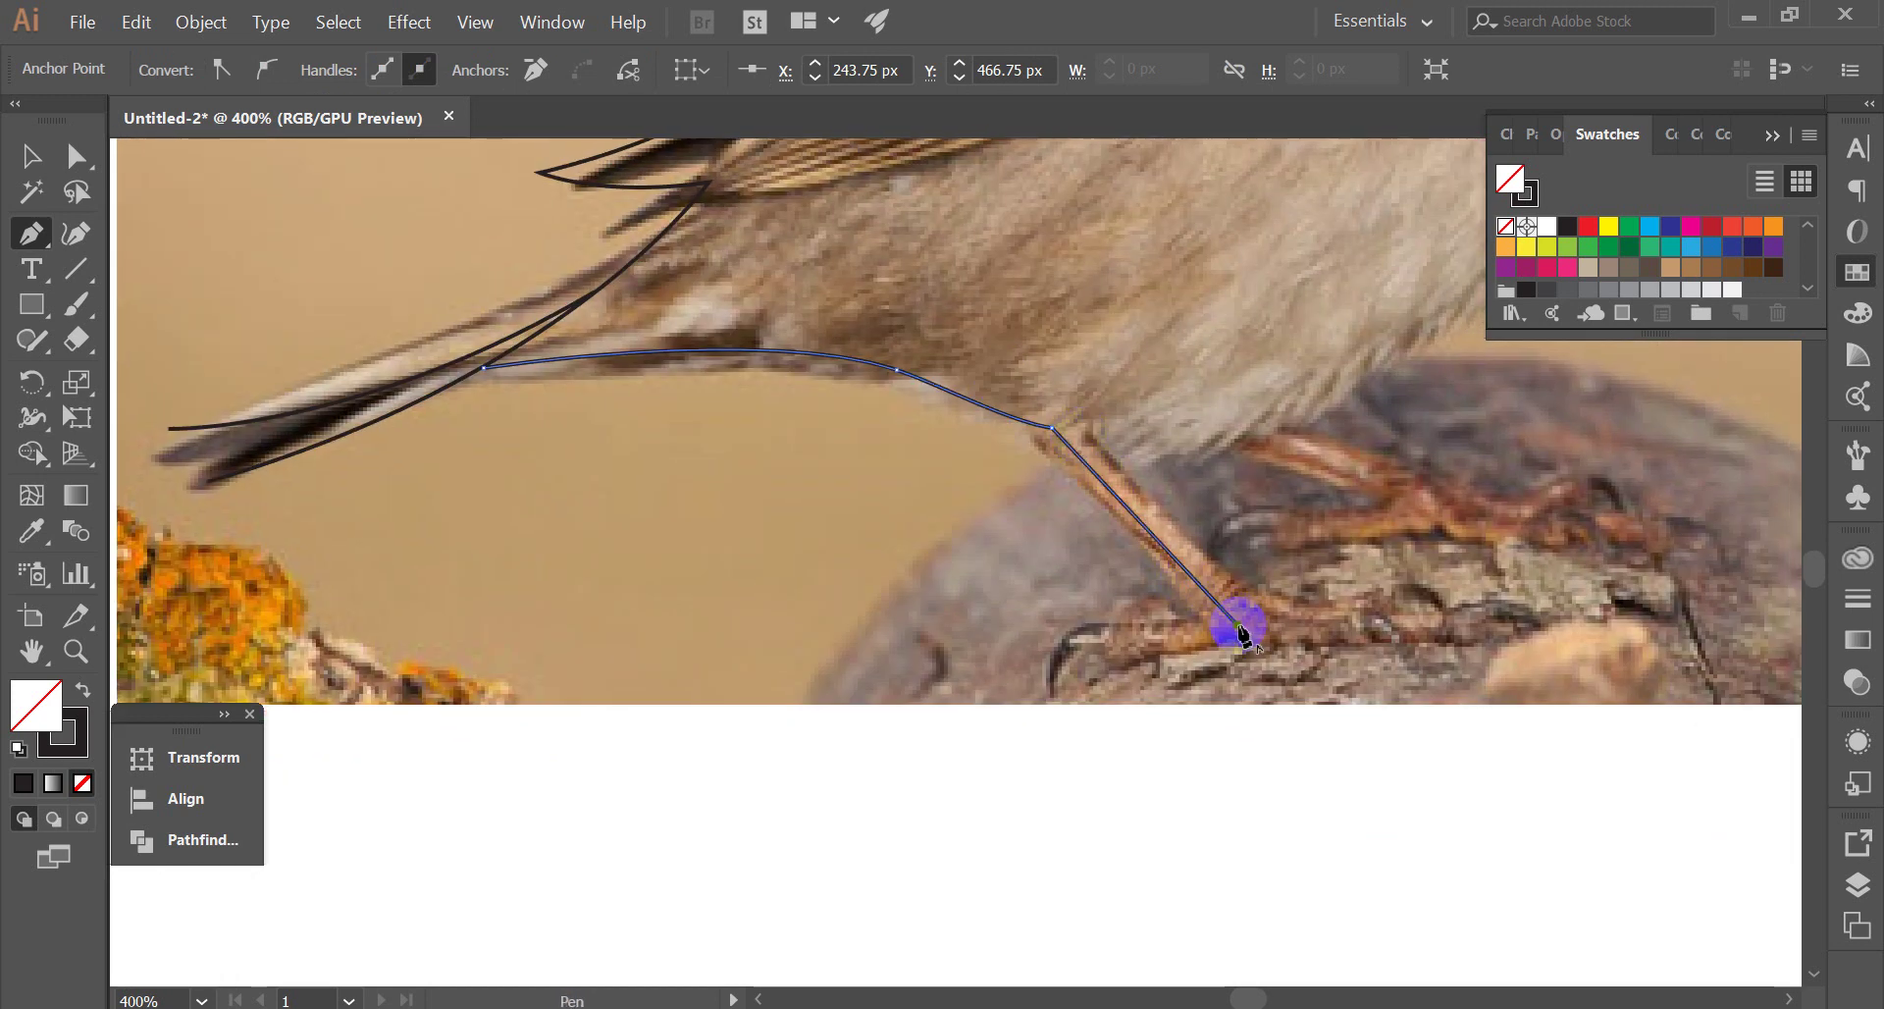
scroll(1249, 601, right, 1)
scroll(1236, 588, down, 1)
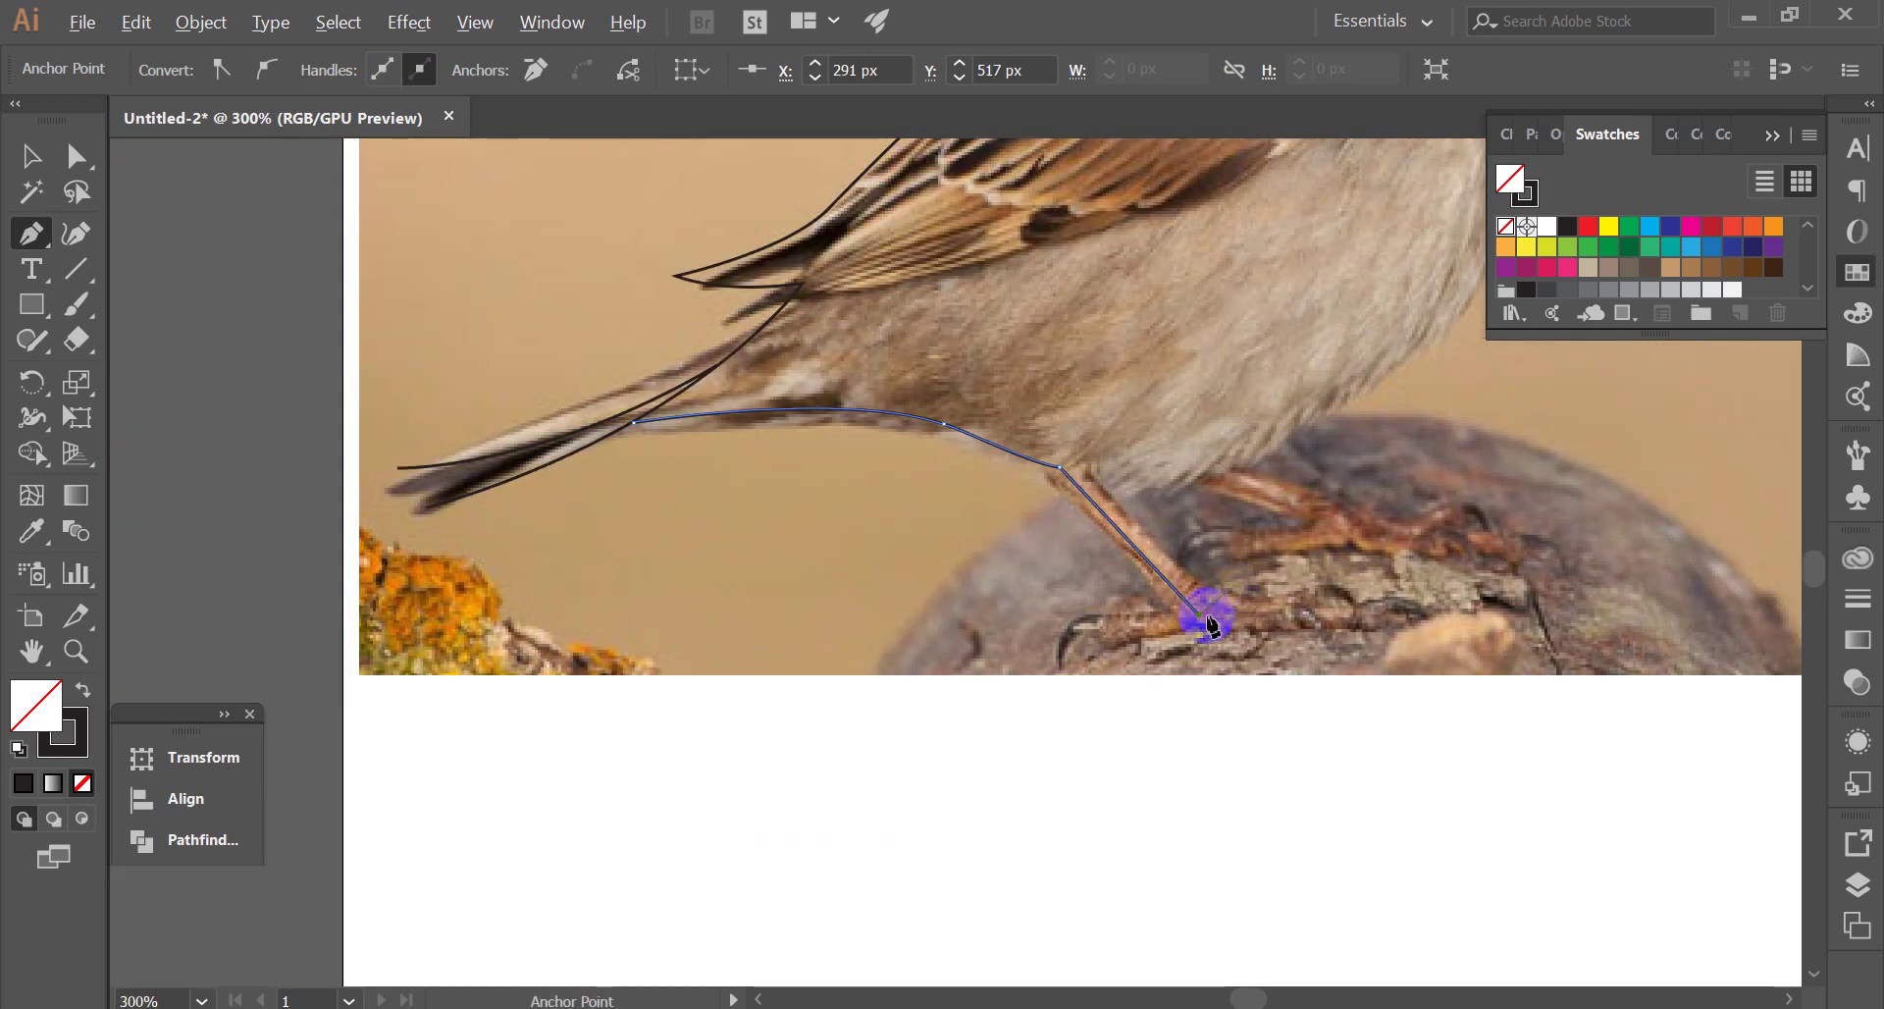
scroll(1241, 594, down, 1)
key(Escape)
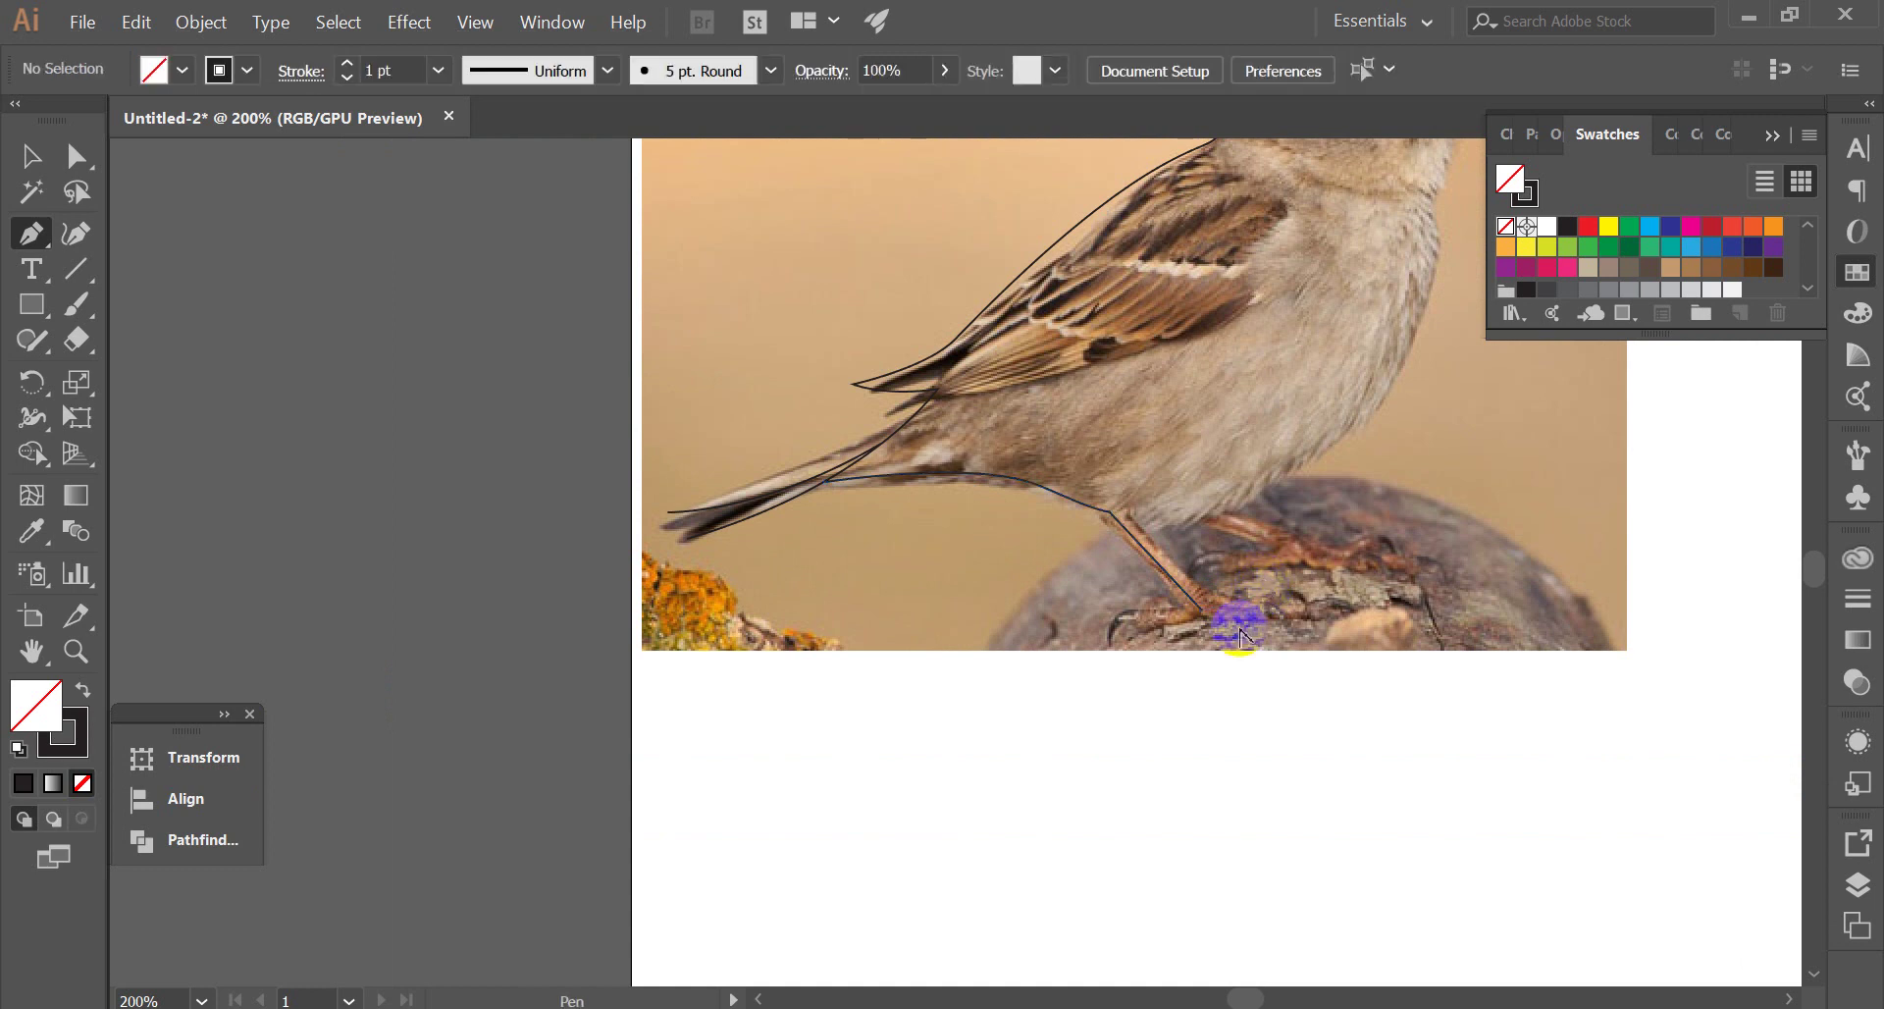
Bring the whole sparrow back into view and start a new line under the beak
scroll(1206, 608, up, 2)
drag(1489, 449, 1202, 559)
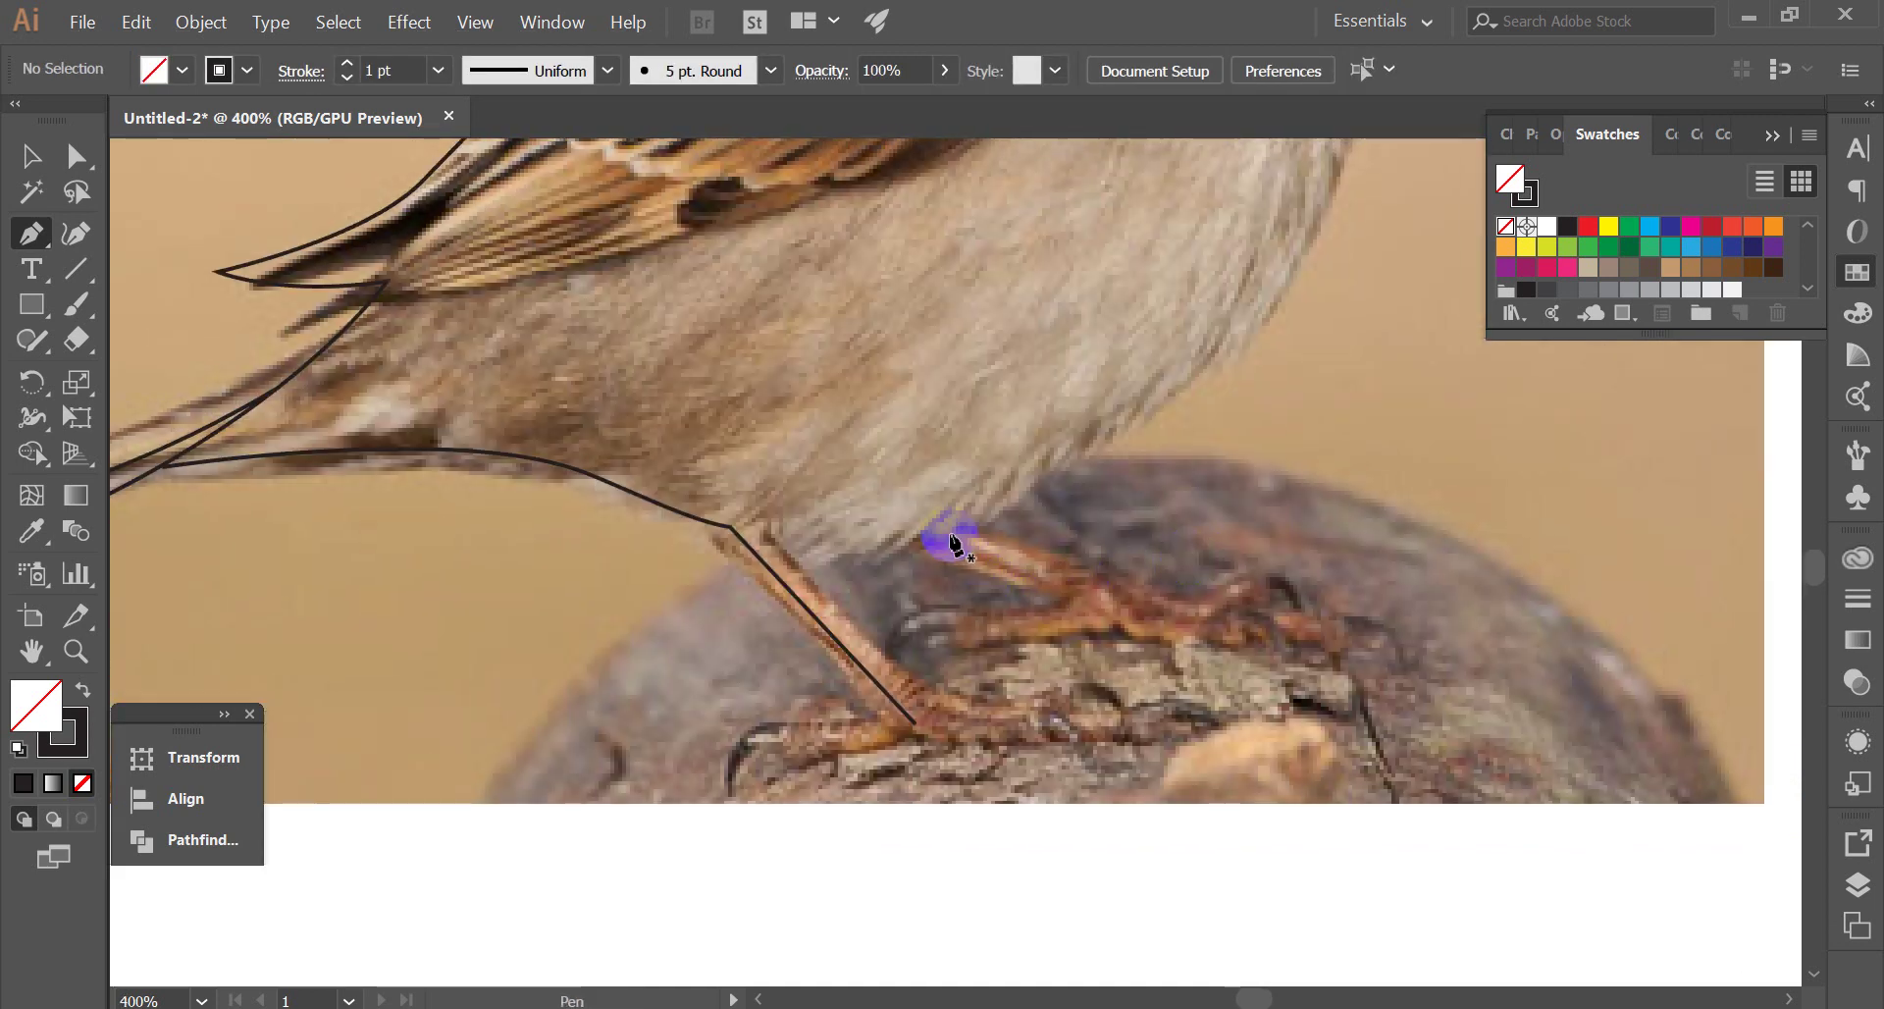
scroll(991, 534, down, 1)
scroll(1010, 510, down, 1)
drag(1219, 422, 1120, 556)
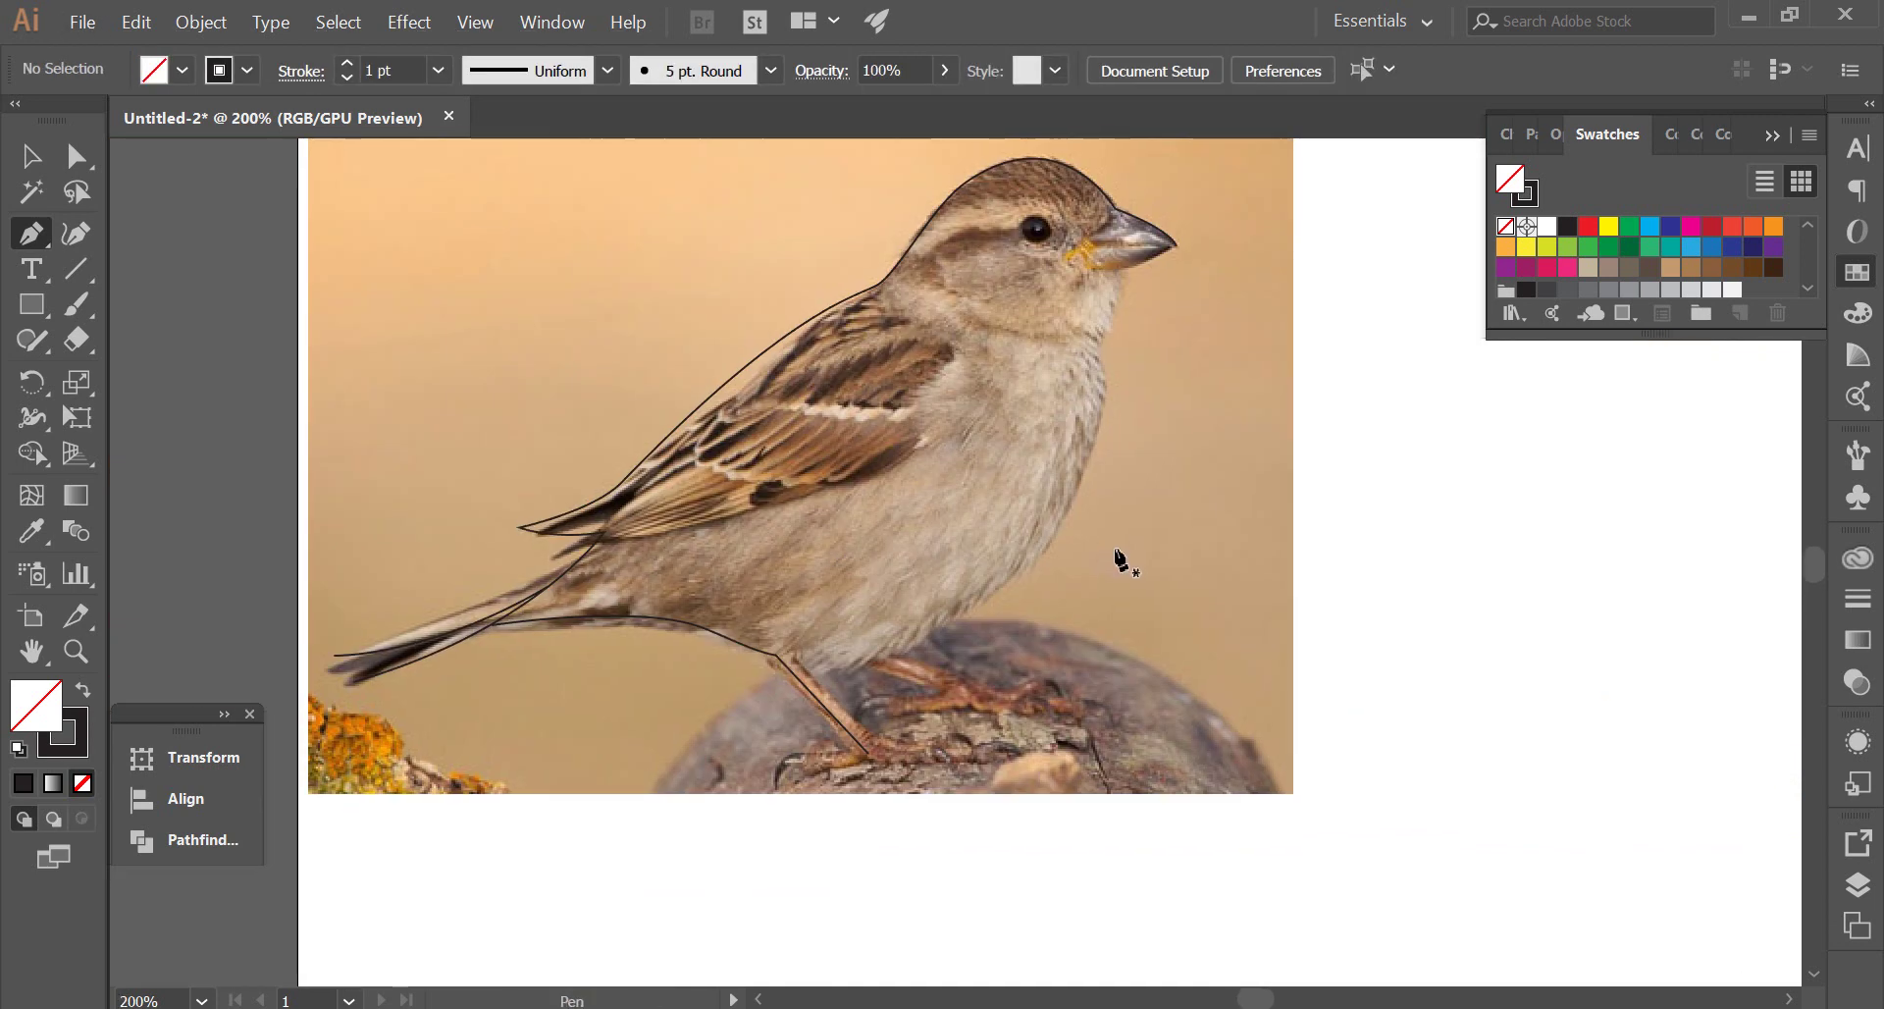
scroll(1118, 260, up, 3)
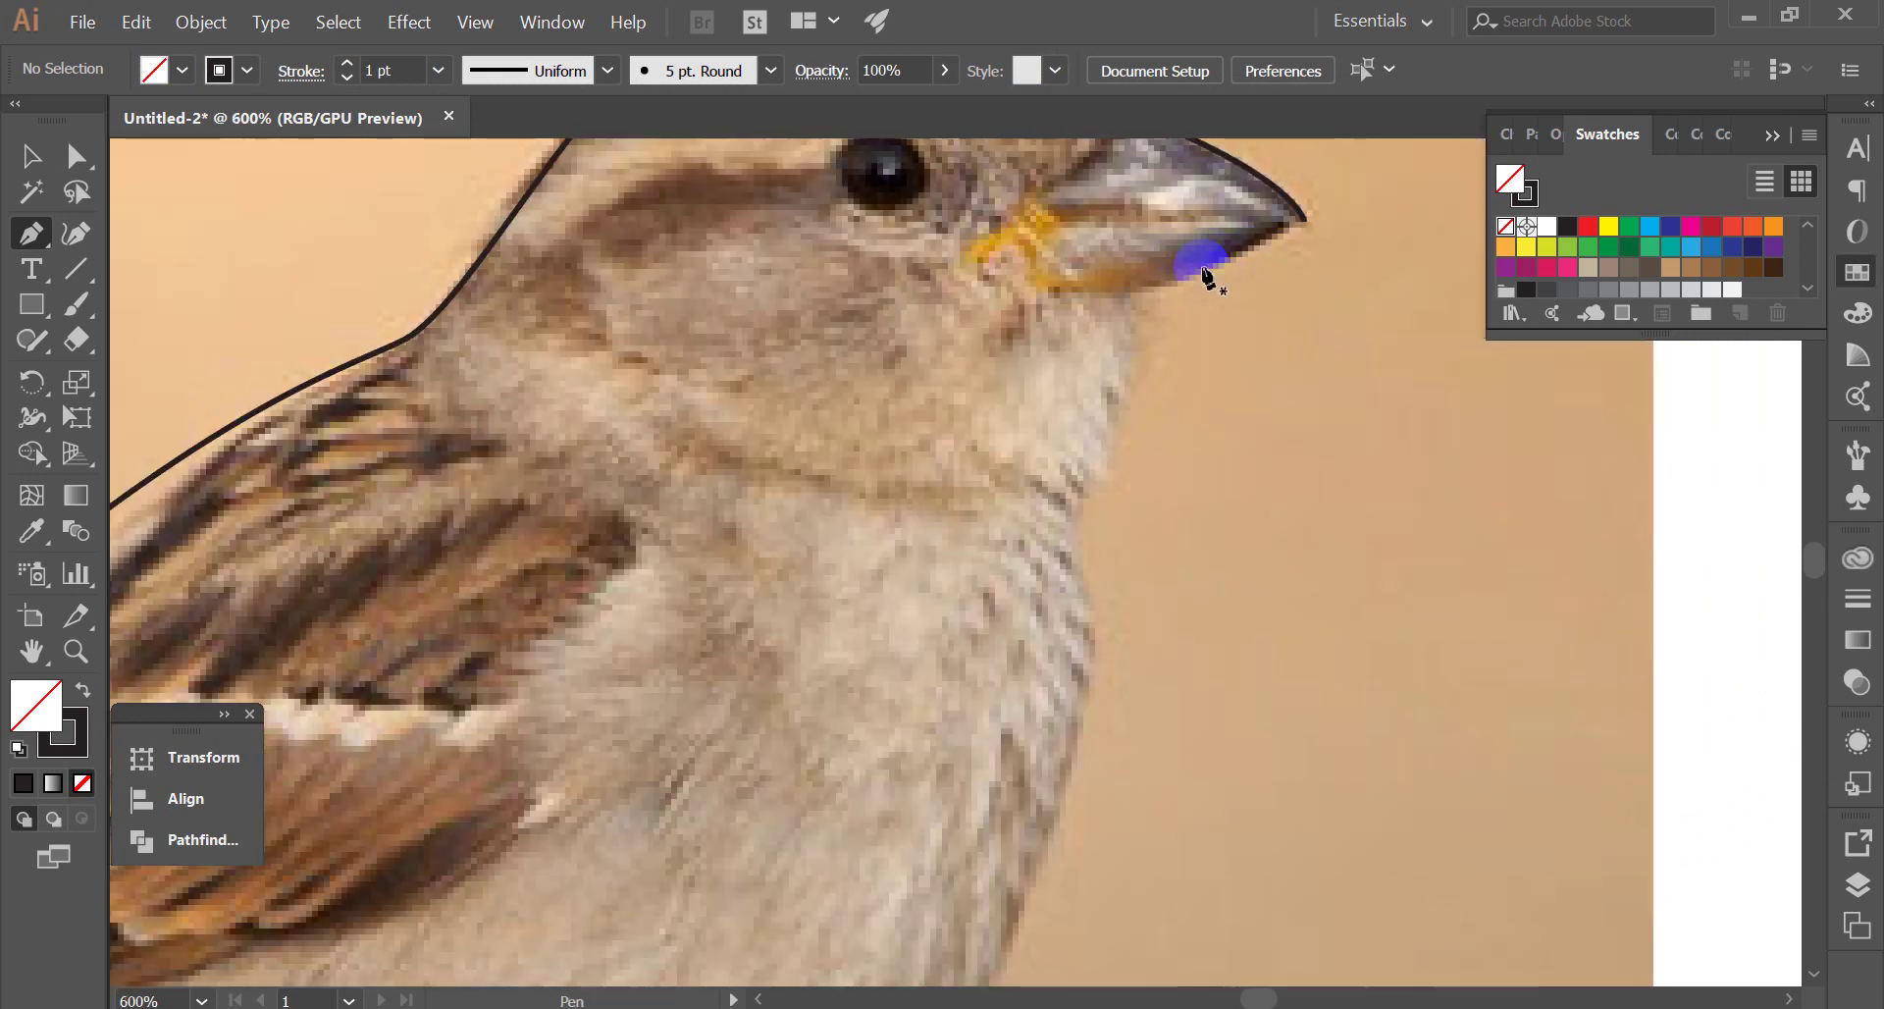
scroll(1194, 320, down, 1)
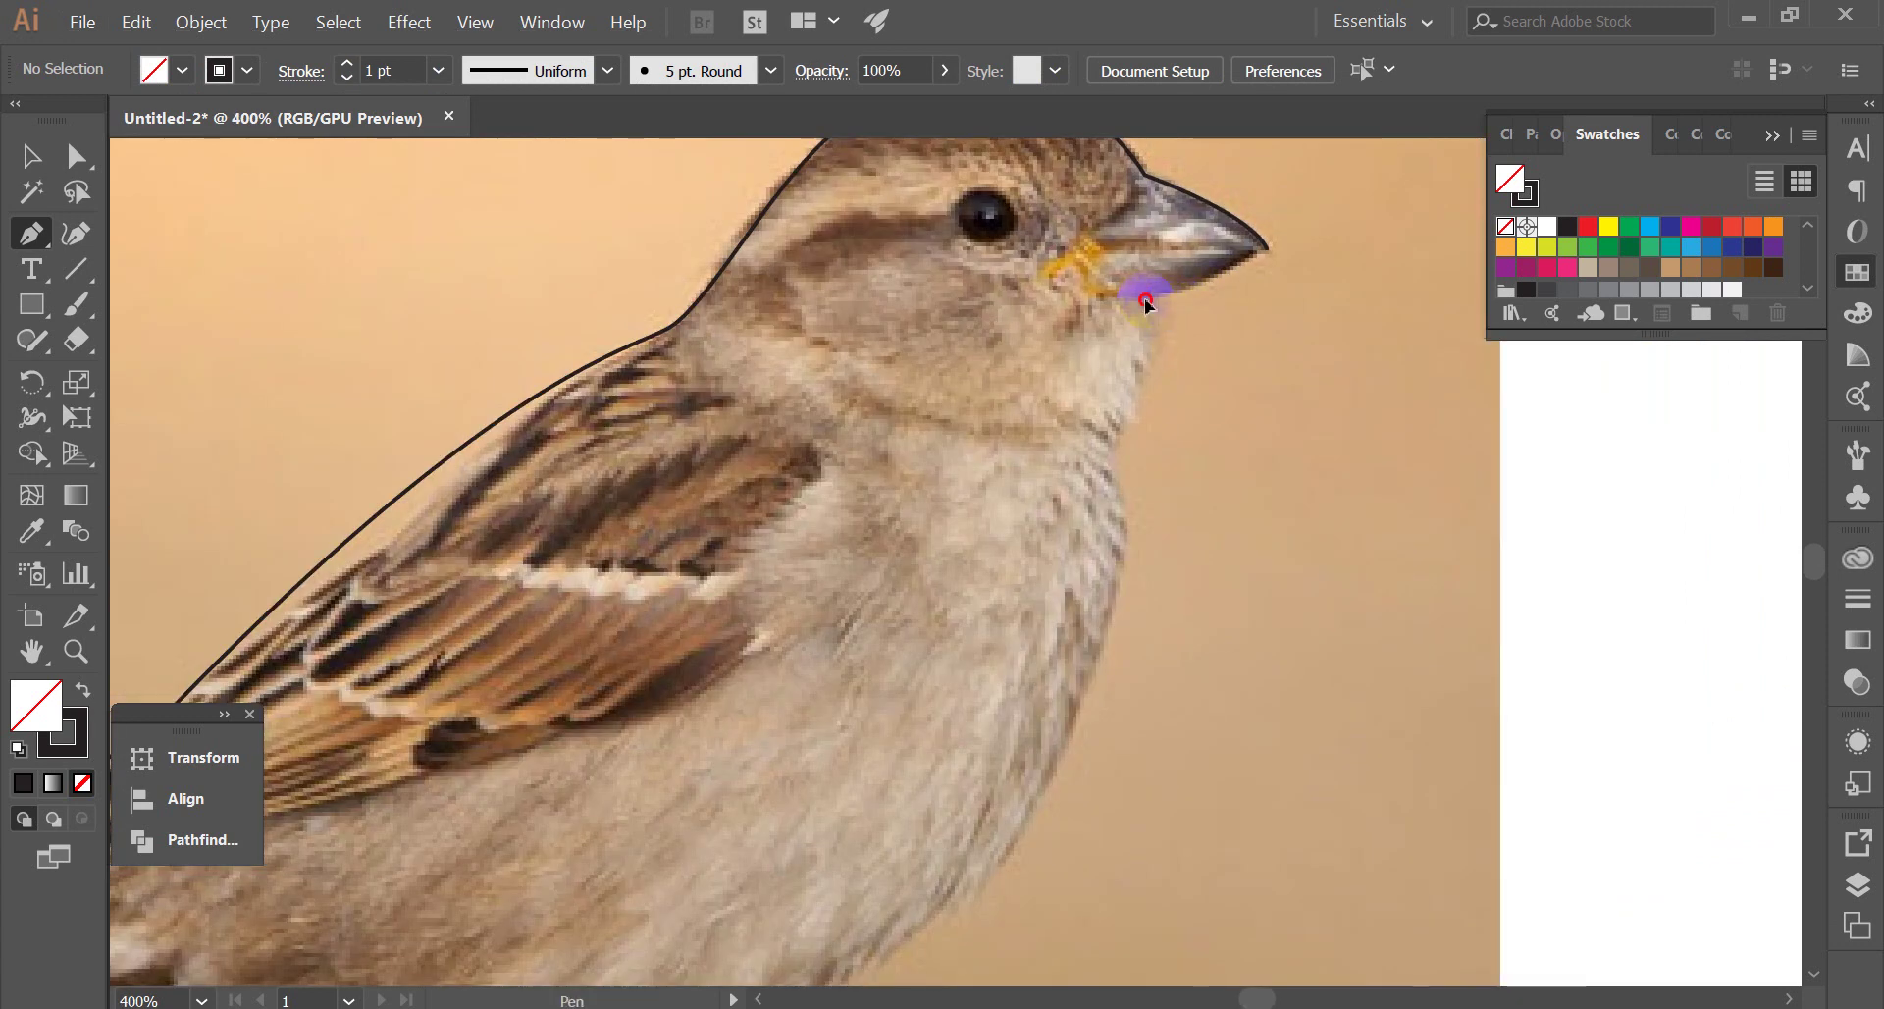
scroll(1146, 304, down, 2)
scroll(1146, 304, up, 1)
click(1166, 305)
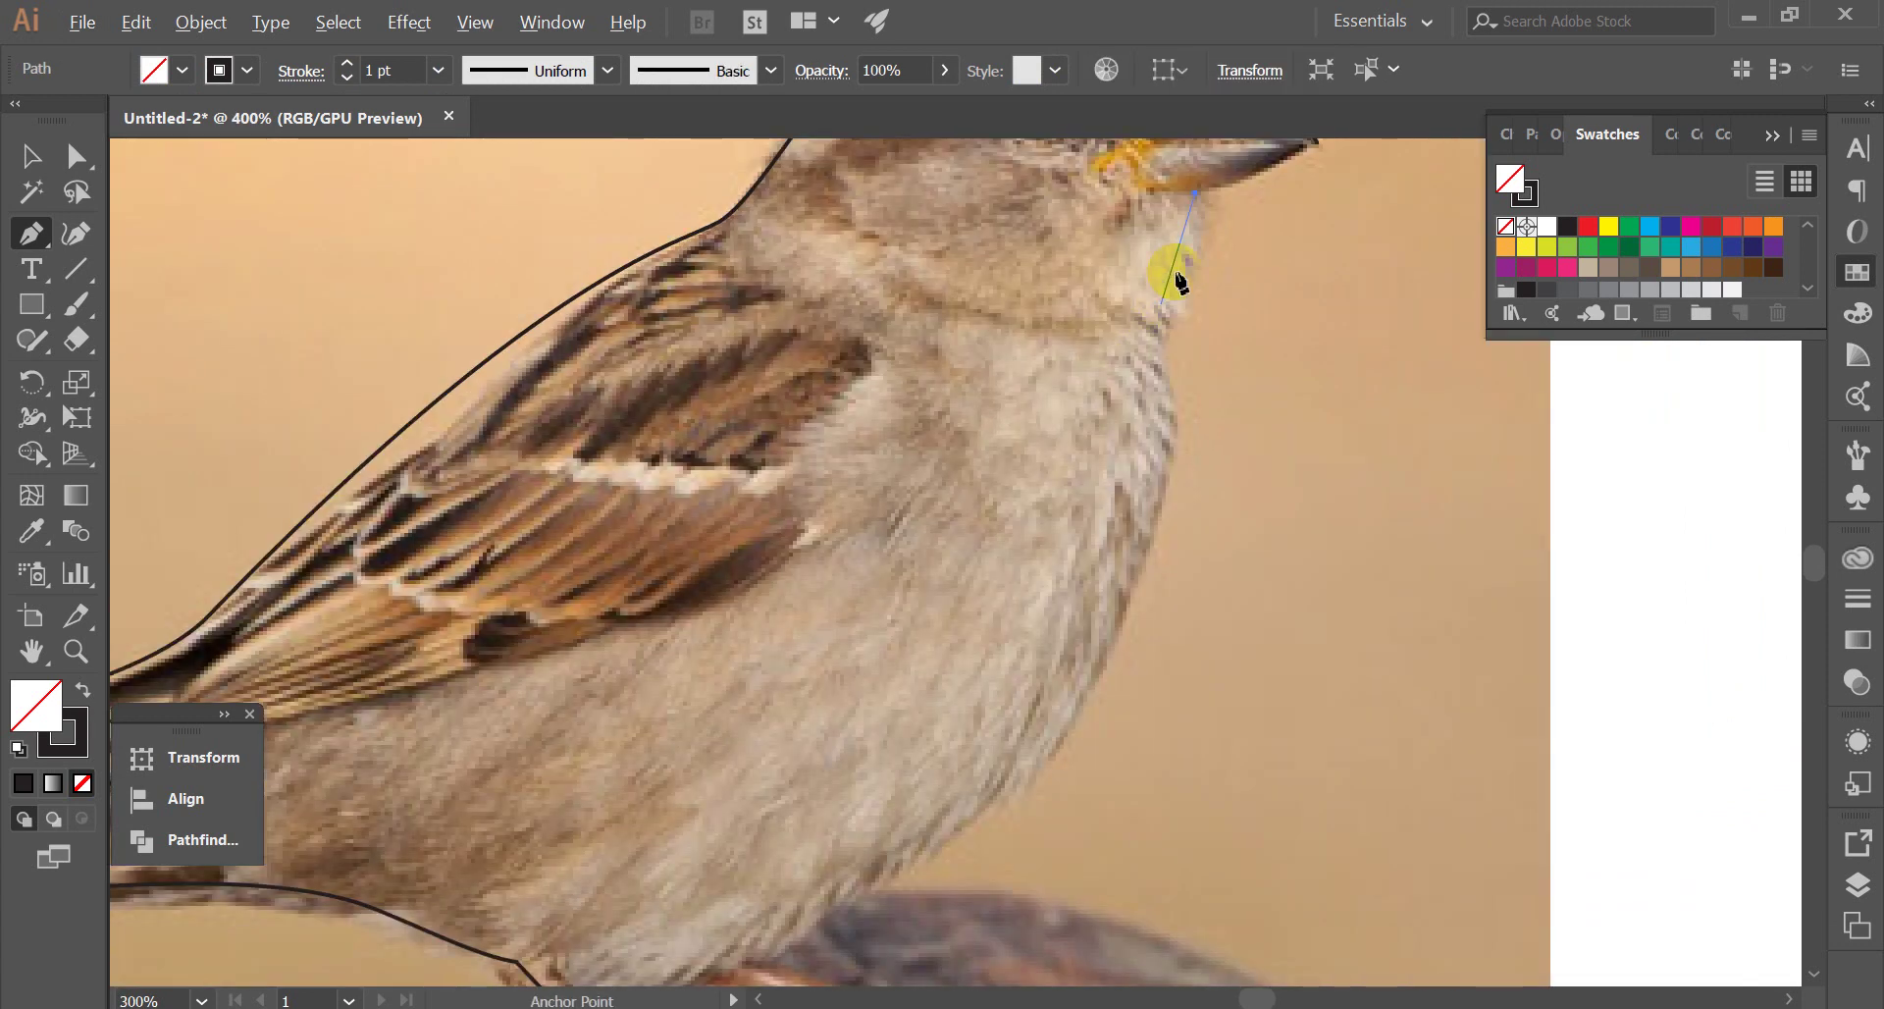
Curve the new line down the throat onto the chest with curved and corner anchors
scroll(1183, 392, down, 1)
scroll(1226, 422, up, 2)
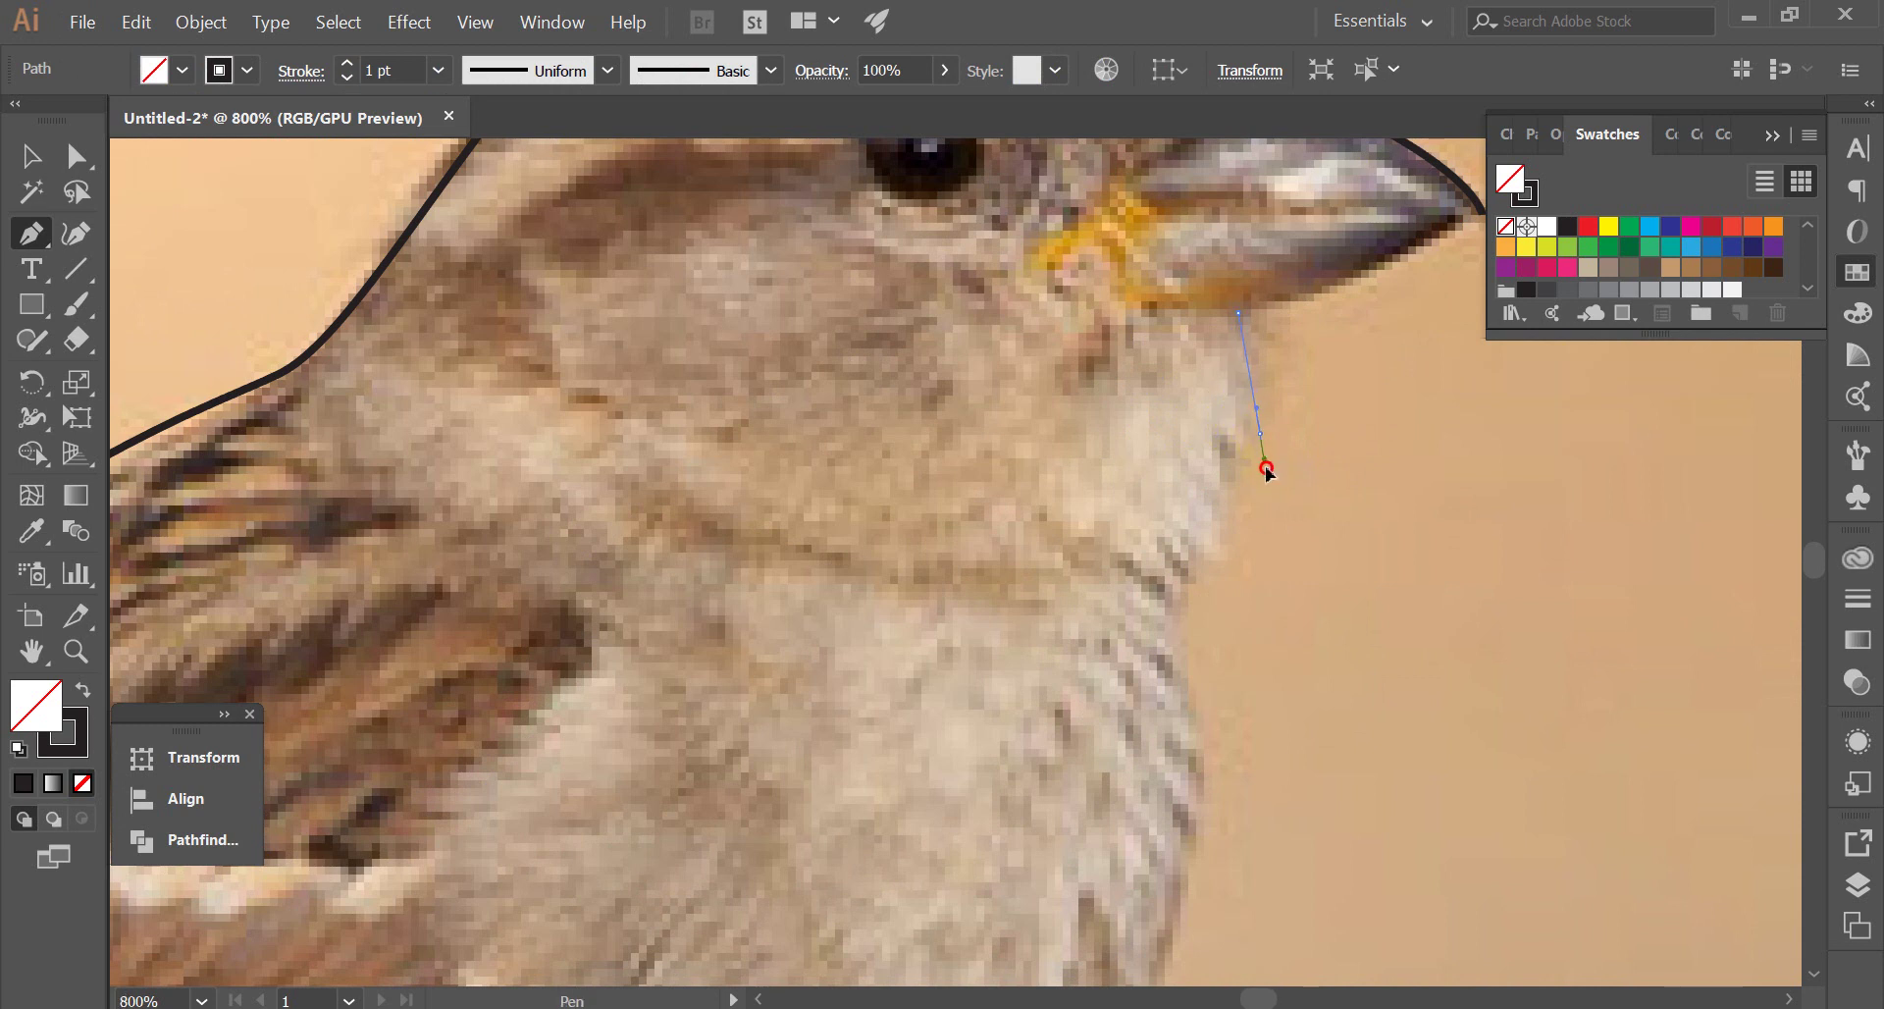
drag(1260, 433, 1198, 371)
click(1228, 396)
mouse_move(1222, 516)
mouse_down()
mouse_move(1196, 412)
mouse_move(1217, 438)
mouse_up()
scroll(1215, 440, down, 3)
scroll(1219, 412, up, 2)
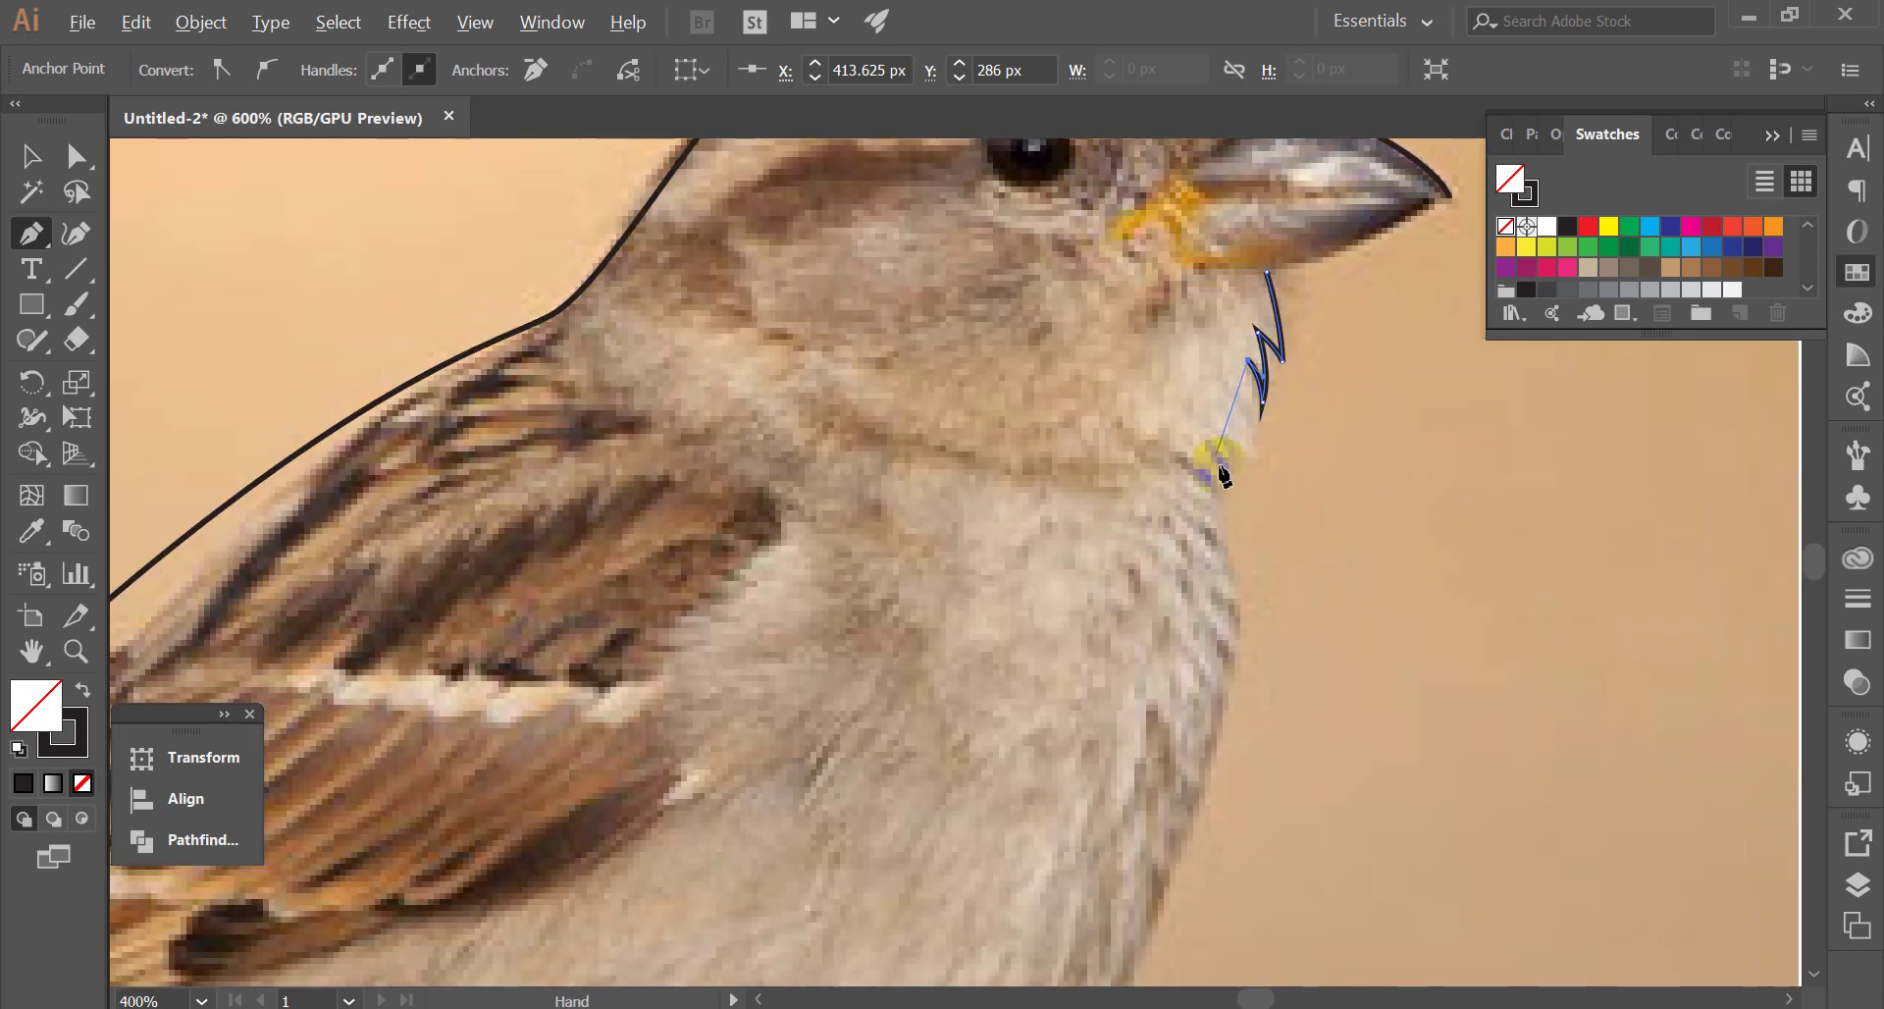
mouse_move(1219, 469)
mouse_down()
mouse_move(1184, 511)
mouse_move(1210, 489)
mouse_up()
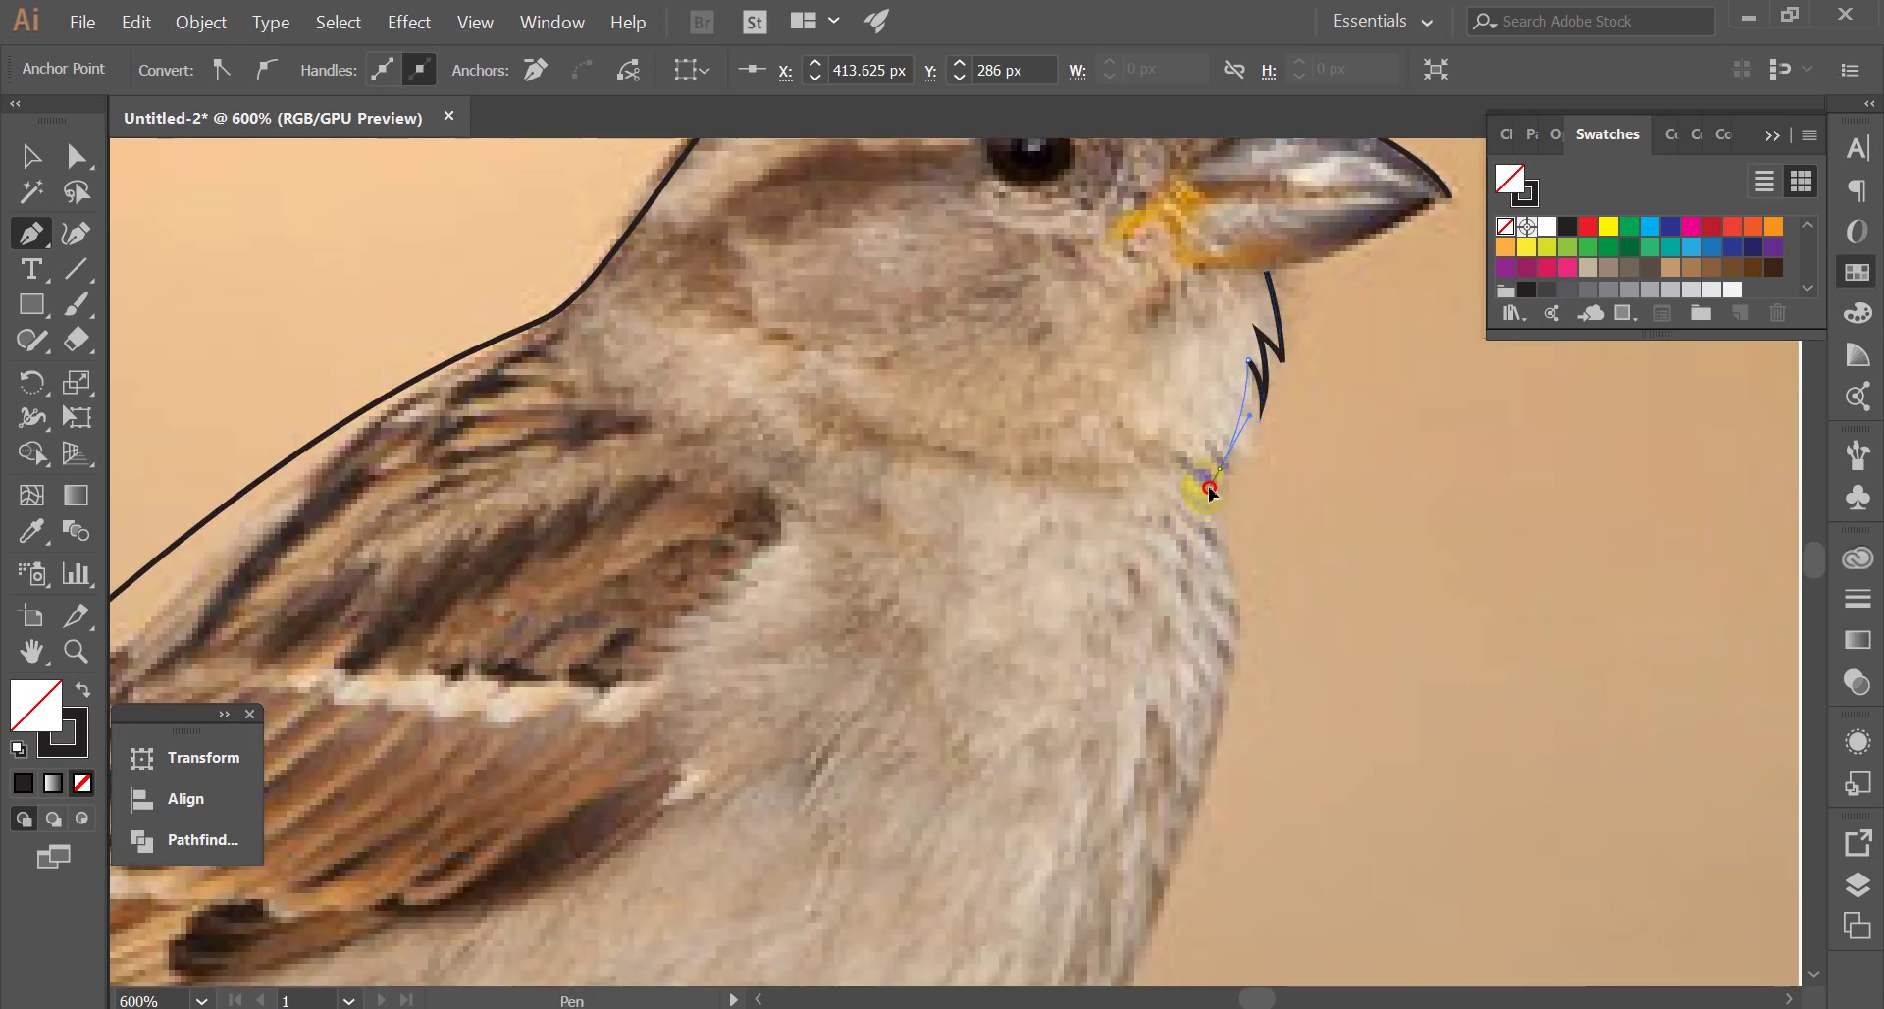
scroll(1209, 488, down, 2)
scroll(1164, 393, down, 2)
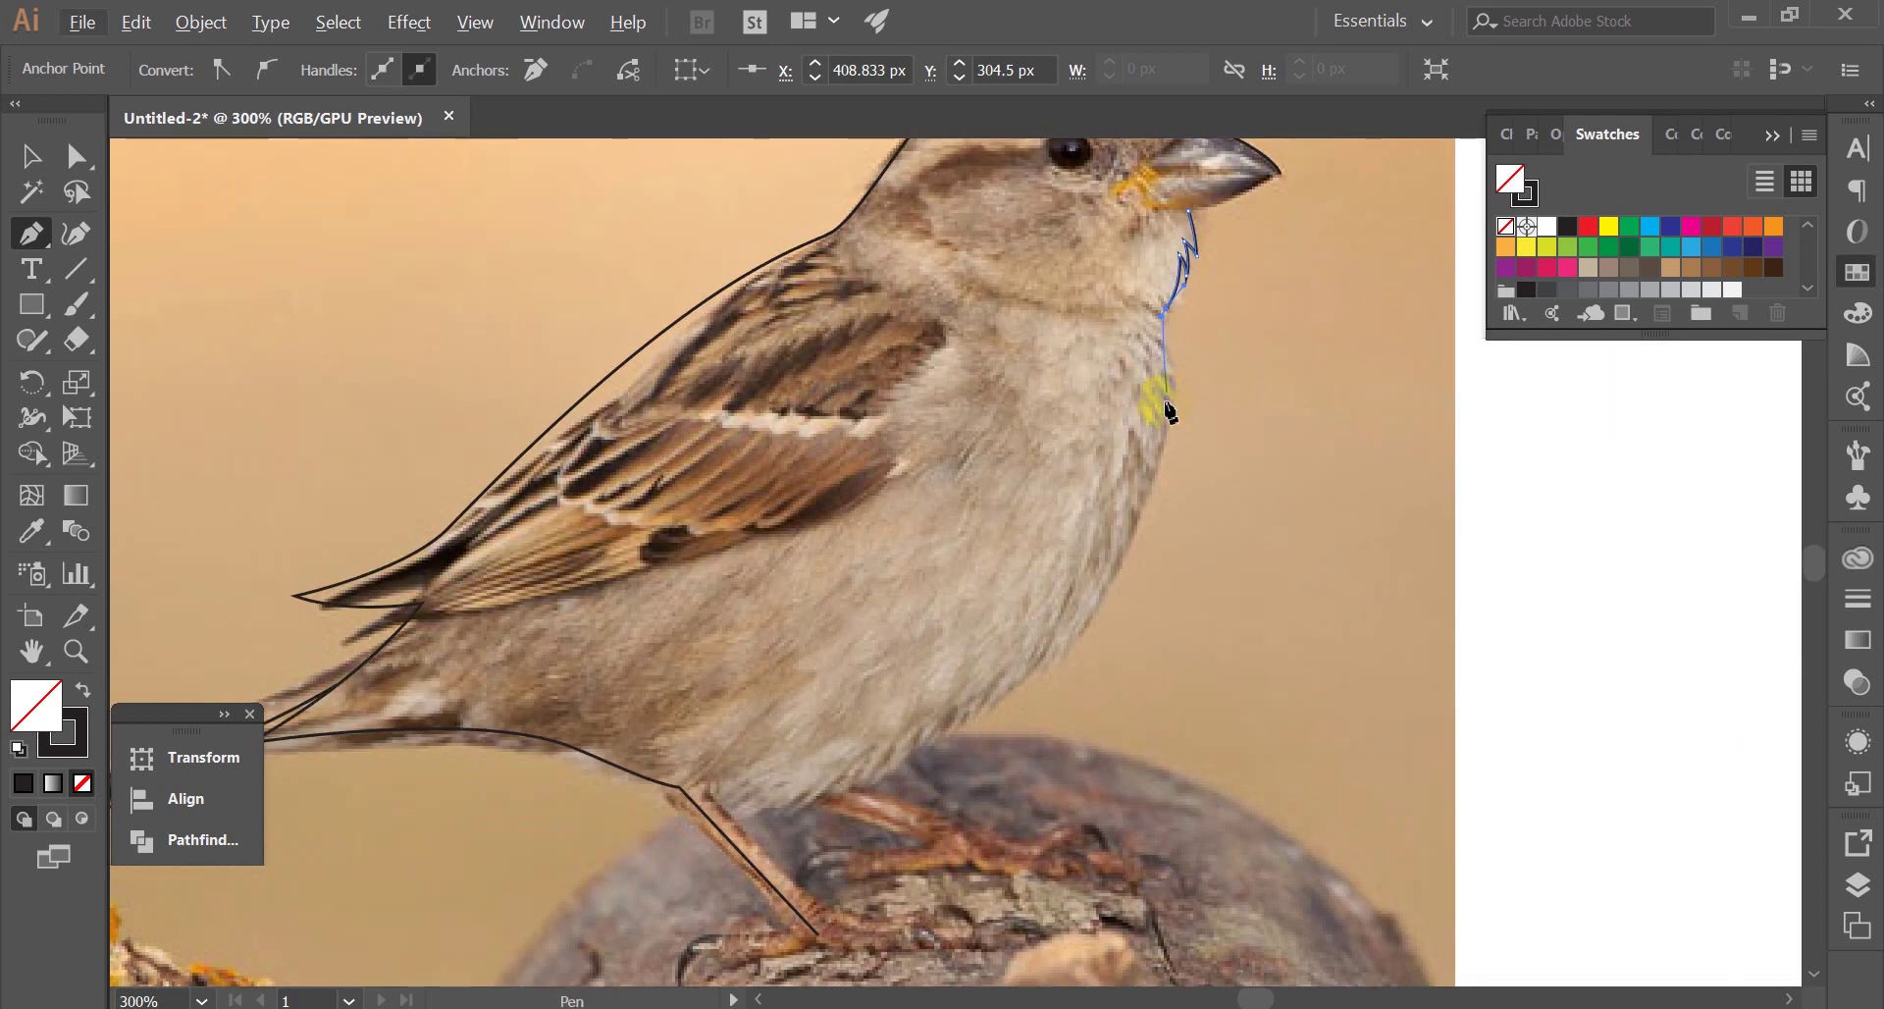
Continue the breast curve down the chest to where it meets the front leg
drag(1148, 483, 1103, 570)
scroll(1112, 577, down, 1)
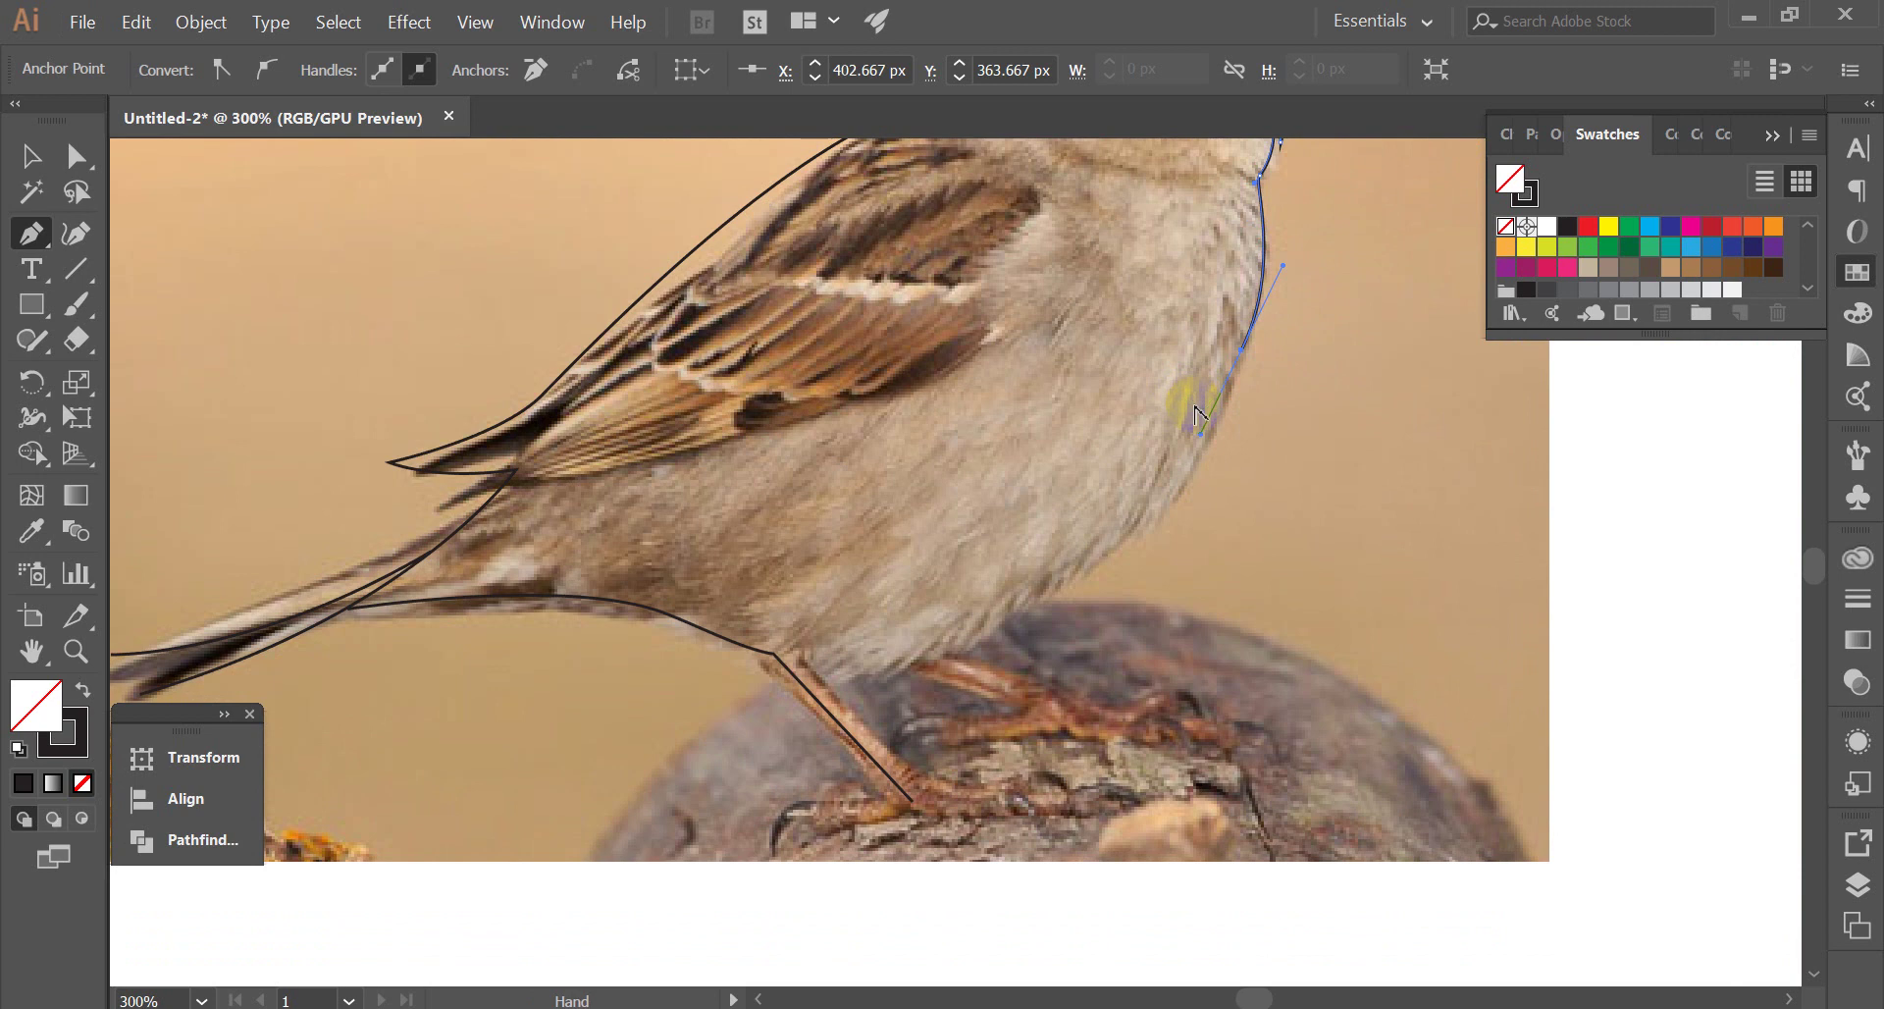
scroll(1098, 564, down, 1)
drag(1011, 571, 832, 598)
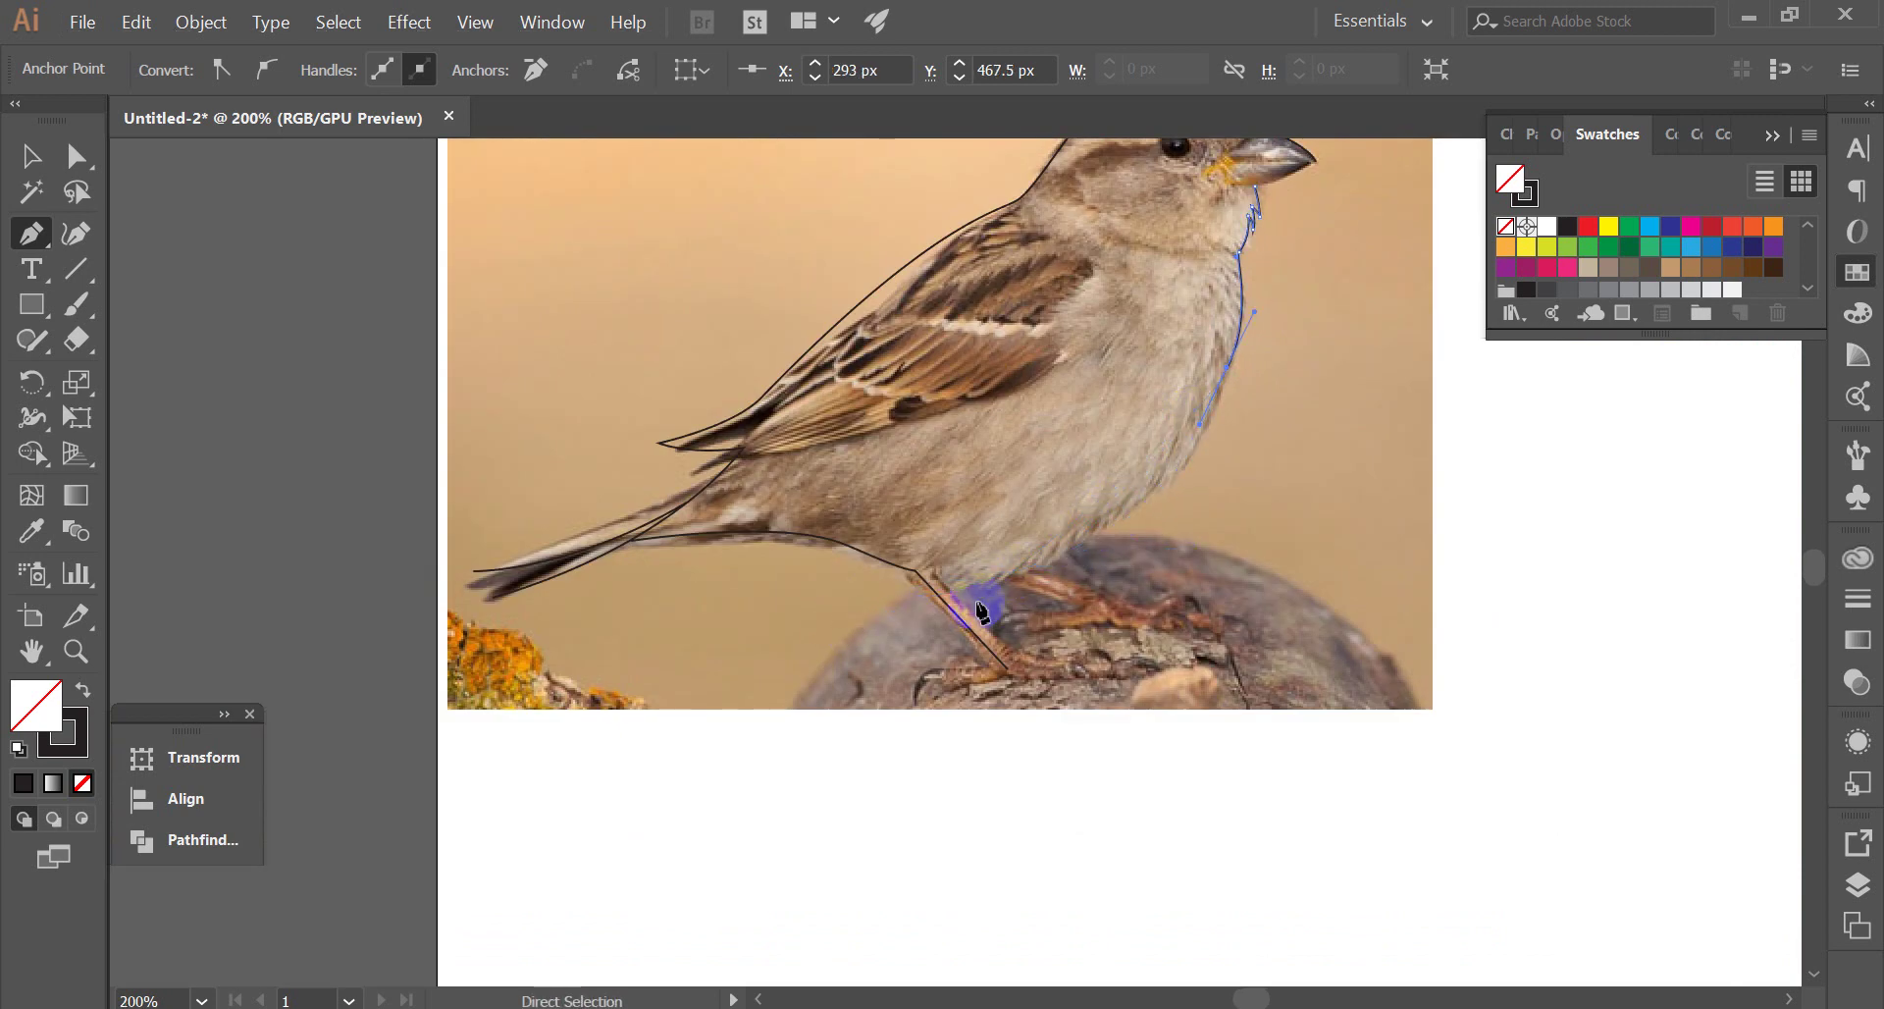
mouse_move(976, 576)
mouse_down()
mouse_move(1033, 589)
mouse_move(805, 652)
mouse_up()
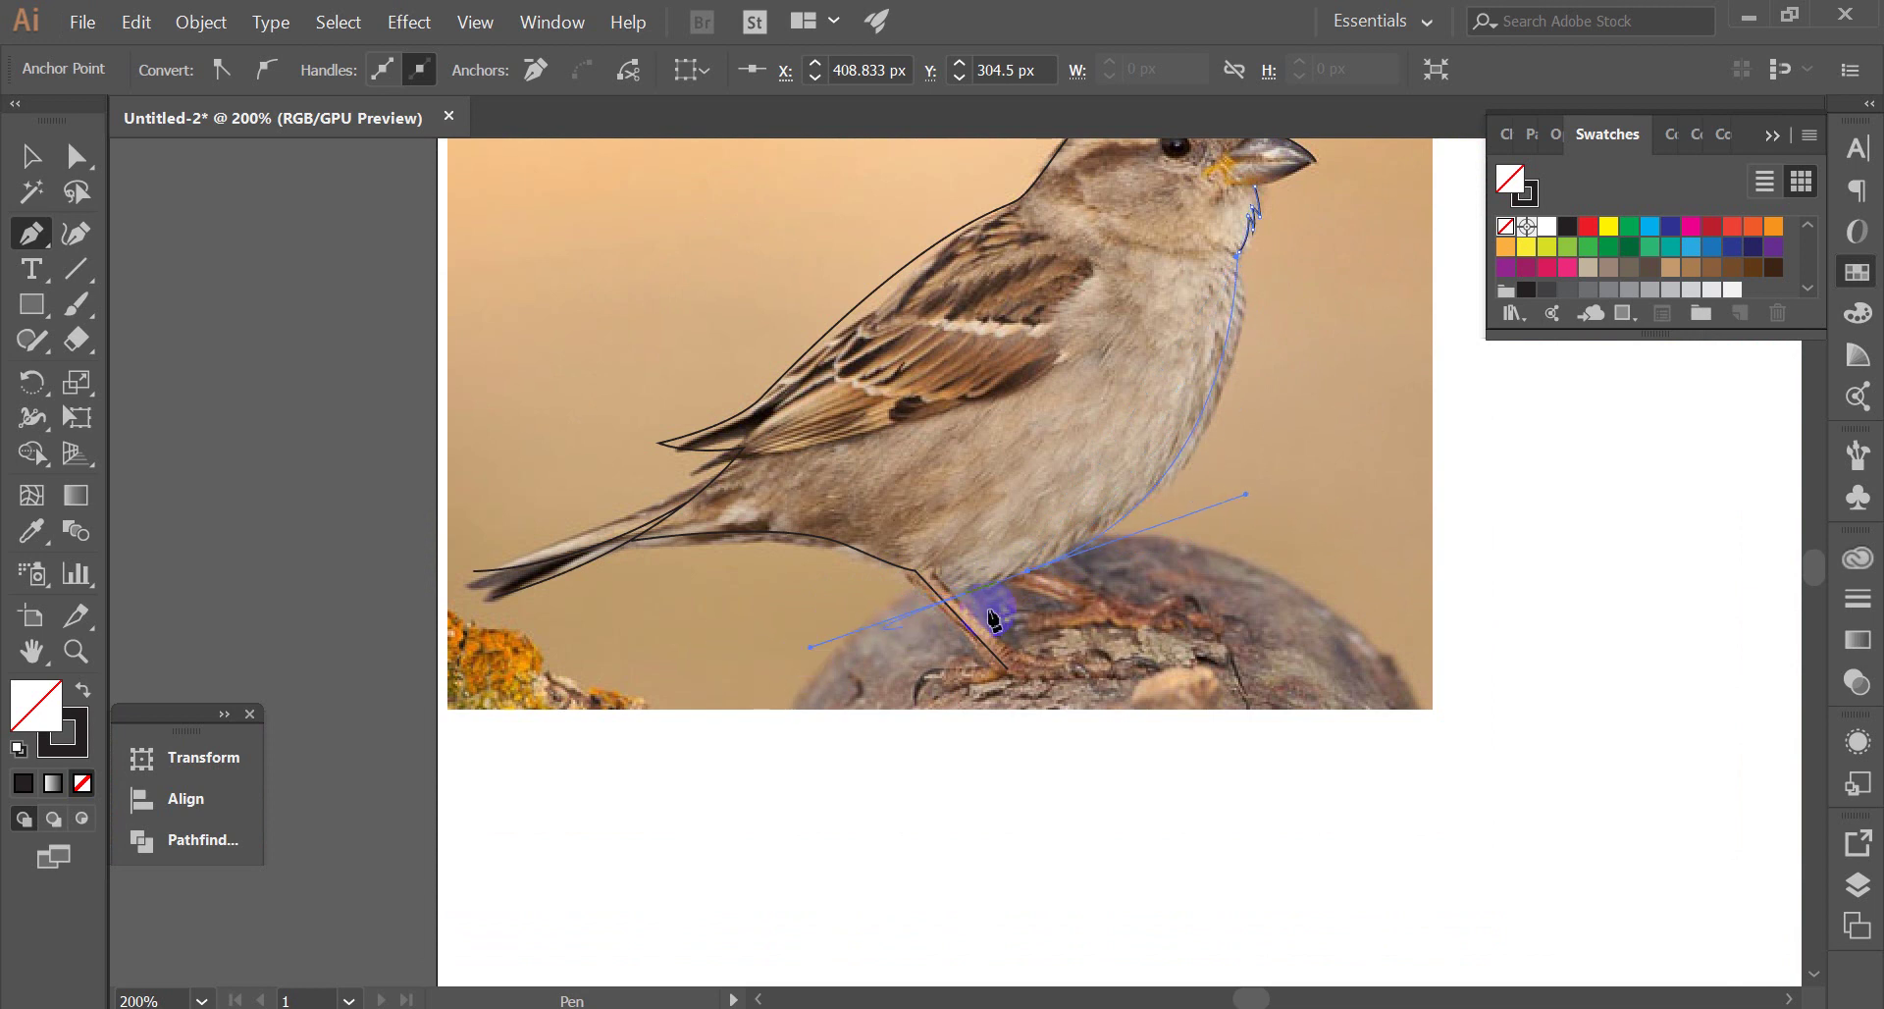
click(1027, 574)
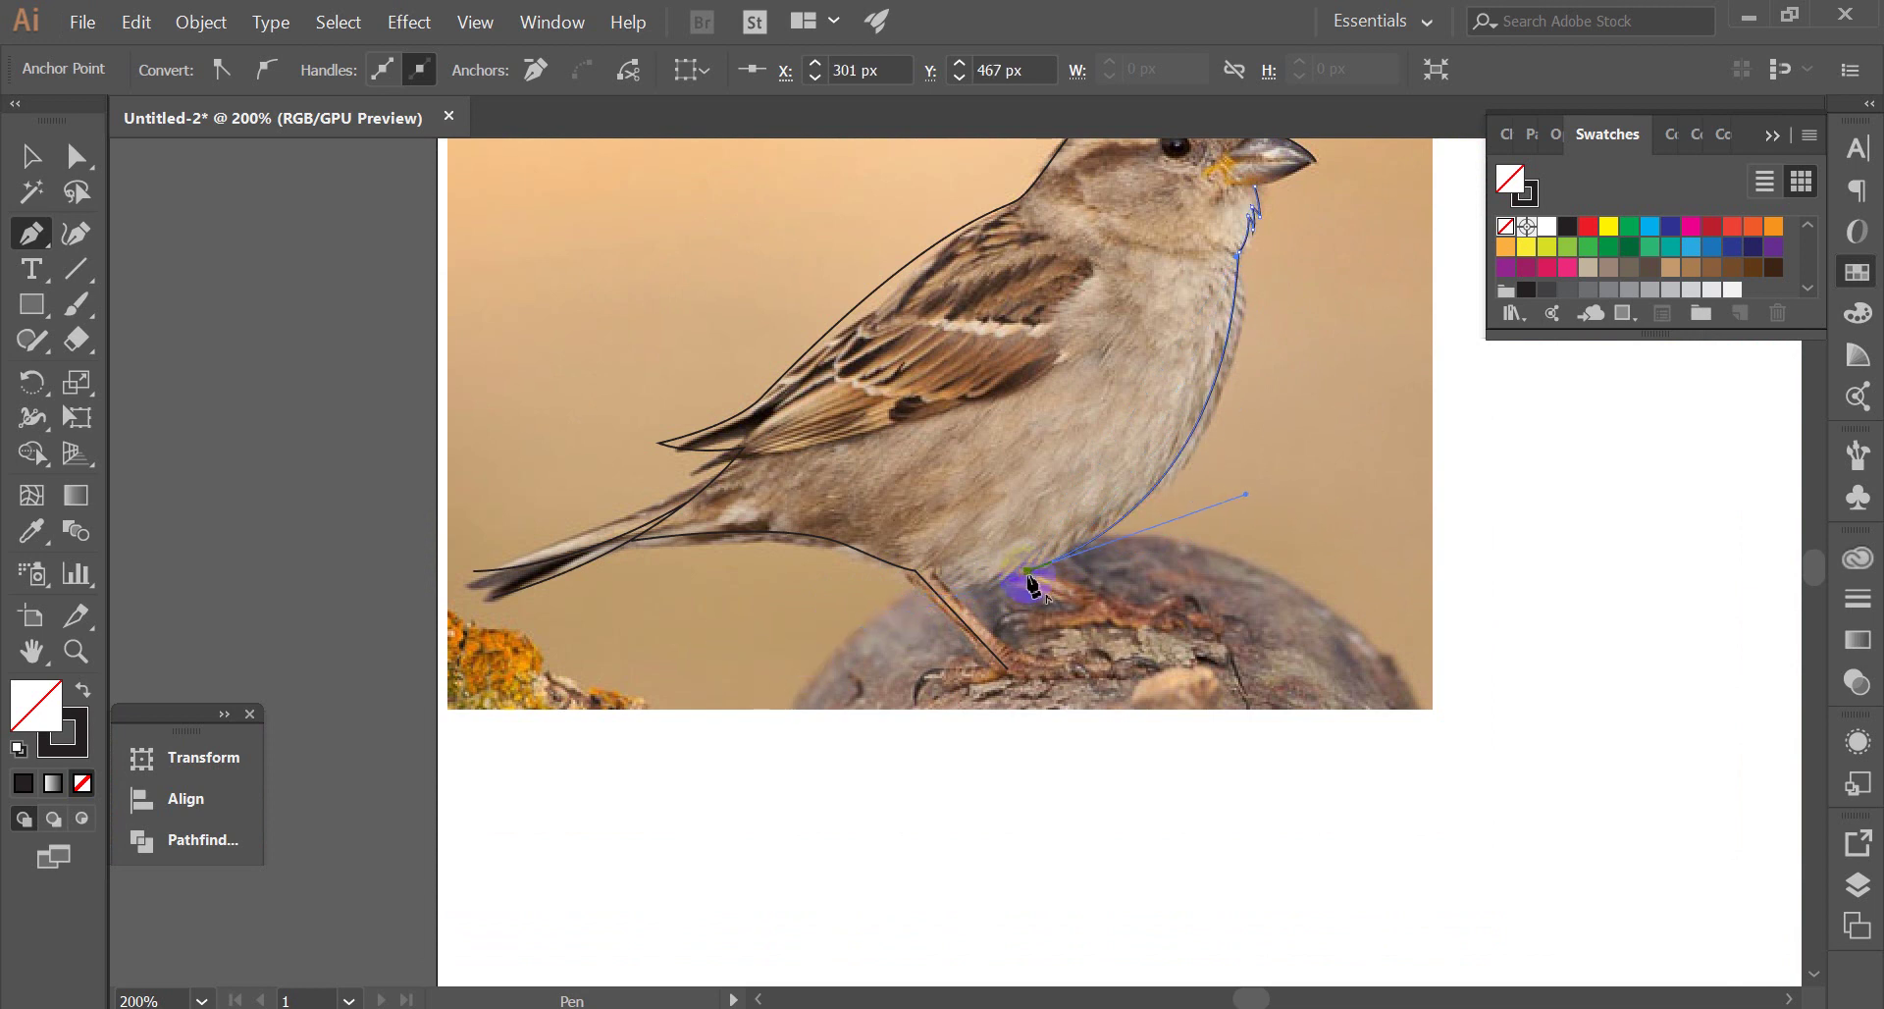
alt+scroll(1030, 586, up, 2)
drag(1146, 677, 1172, 724)
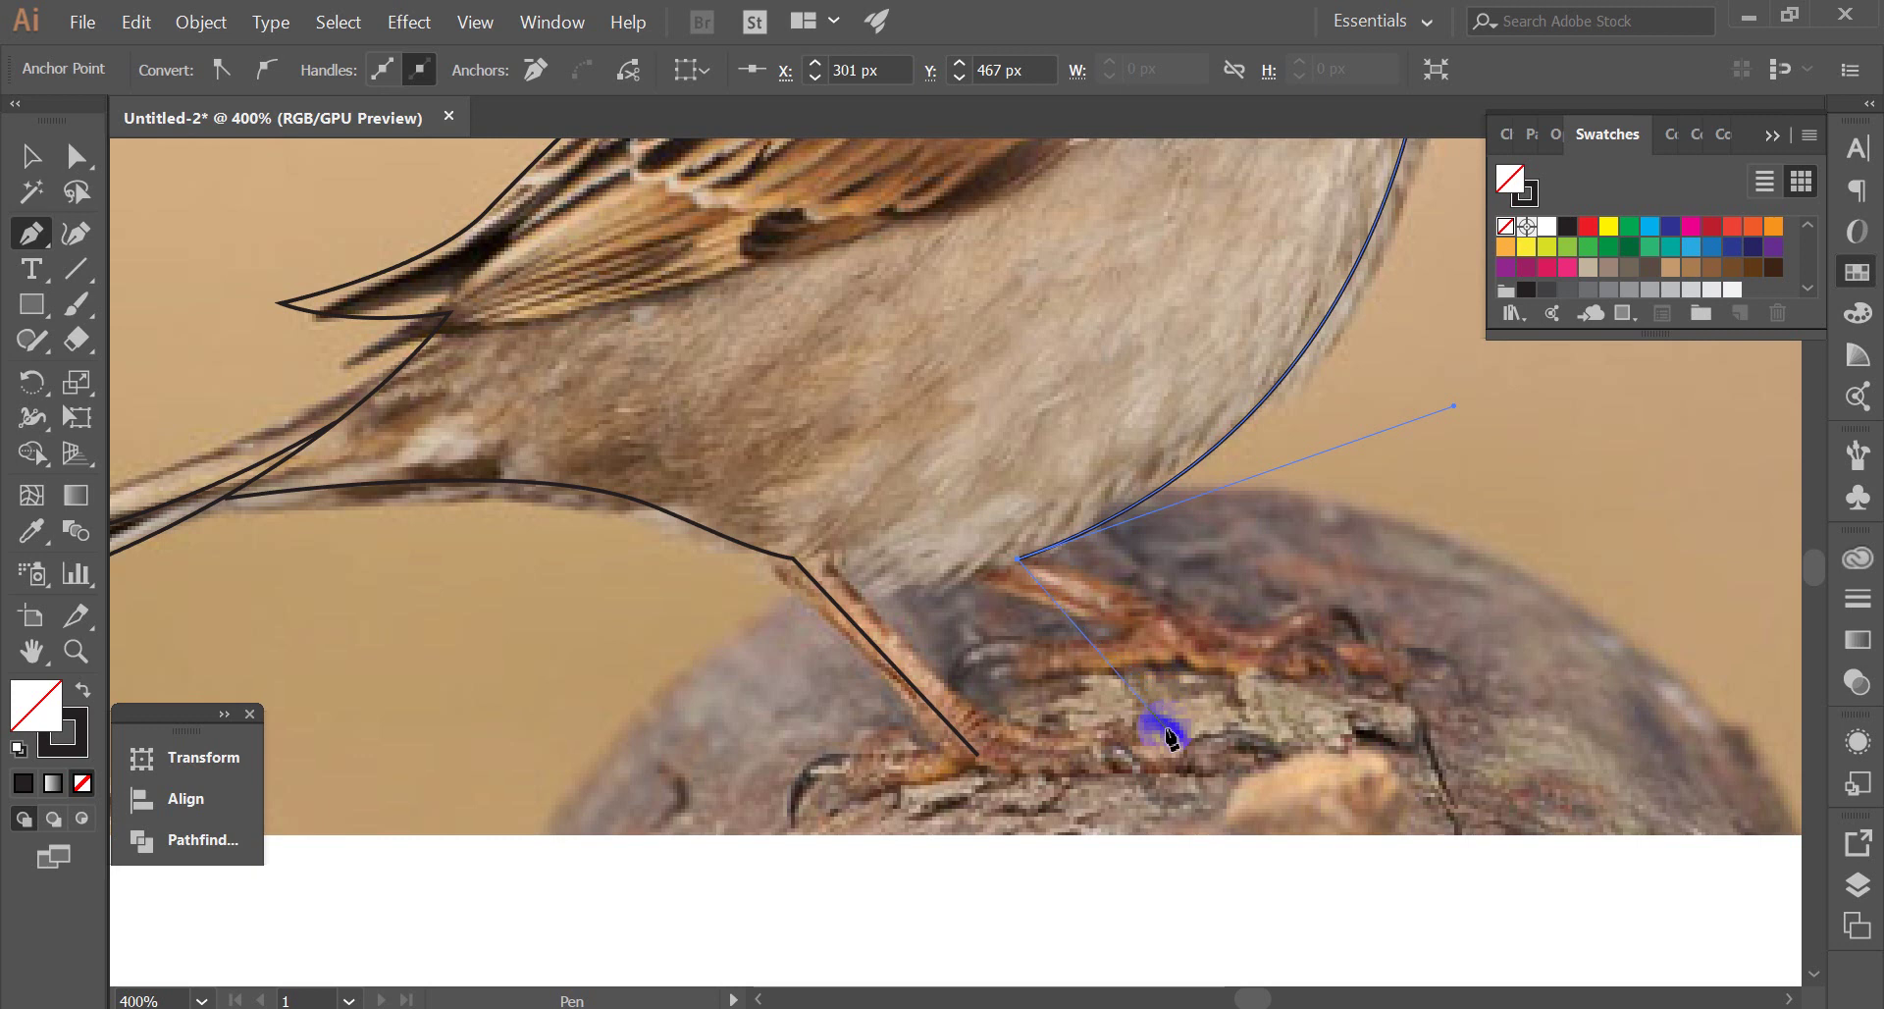
alt+scroll(1276, 643, down, 2)
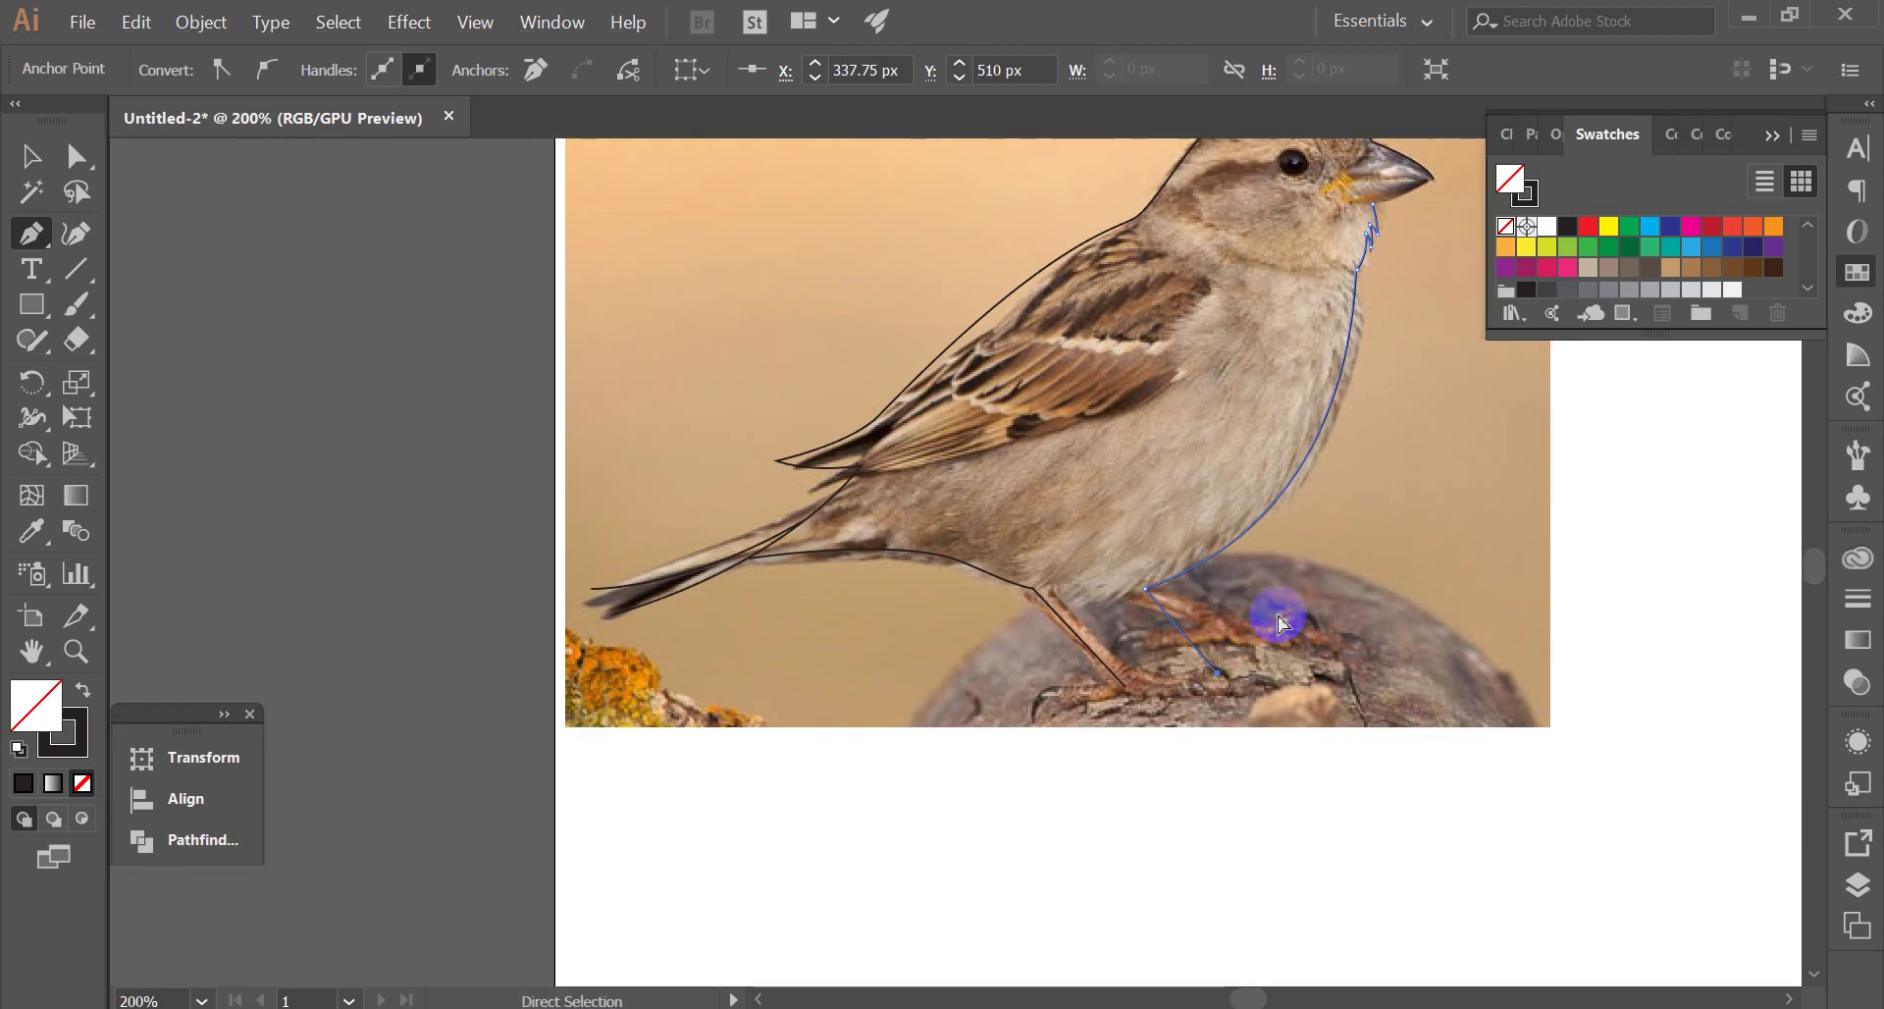
alt+scroll(1187, 631, up, 4)
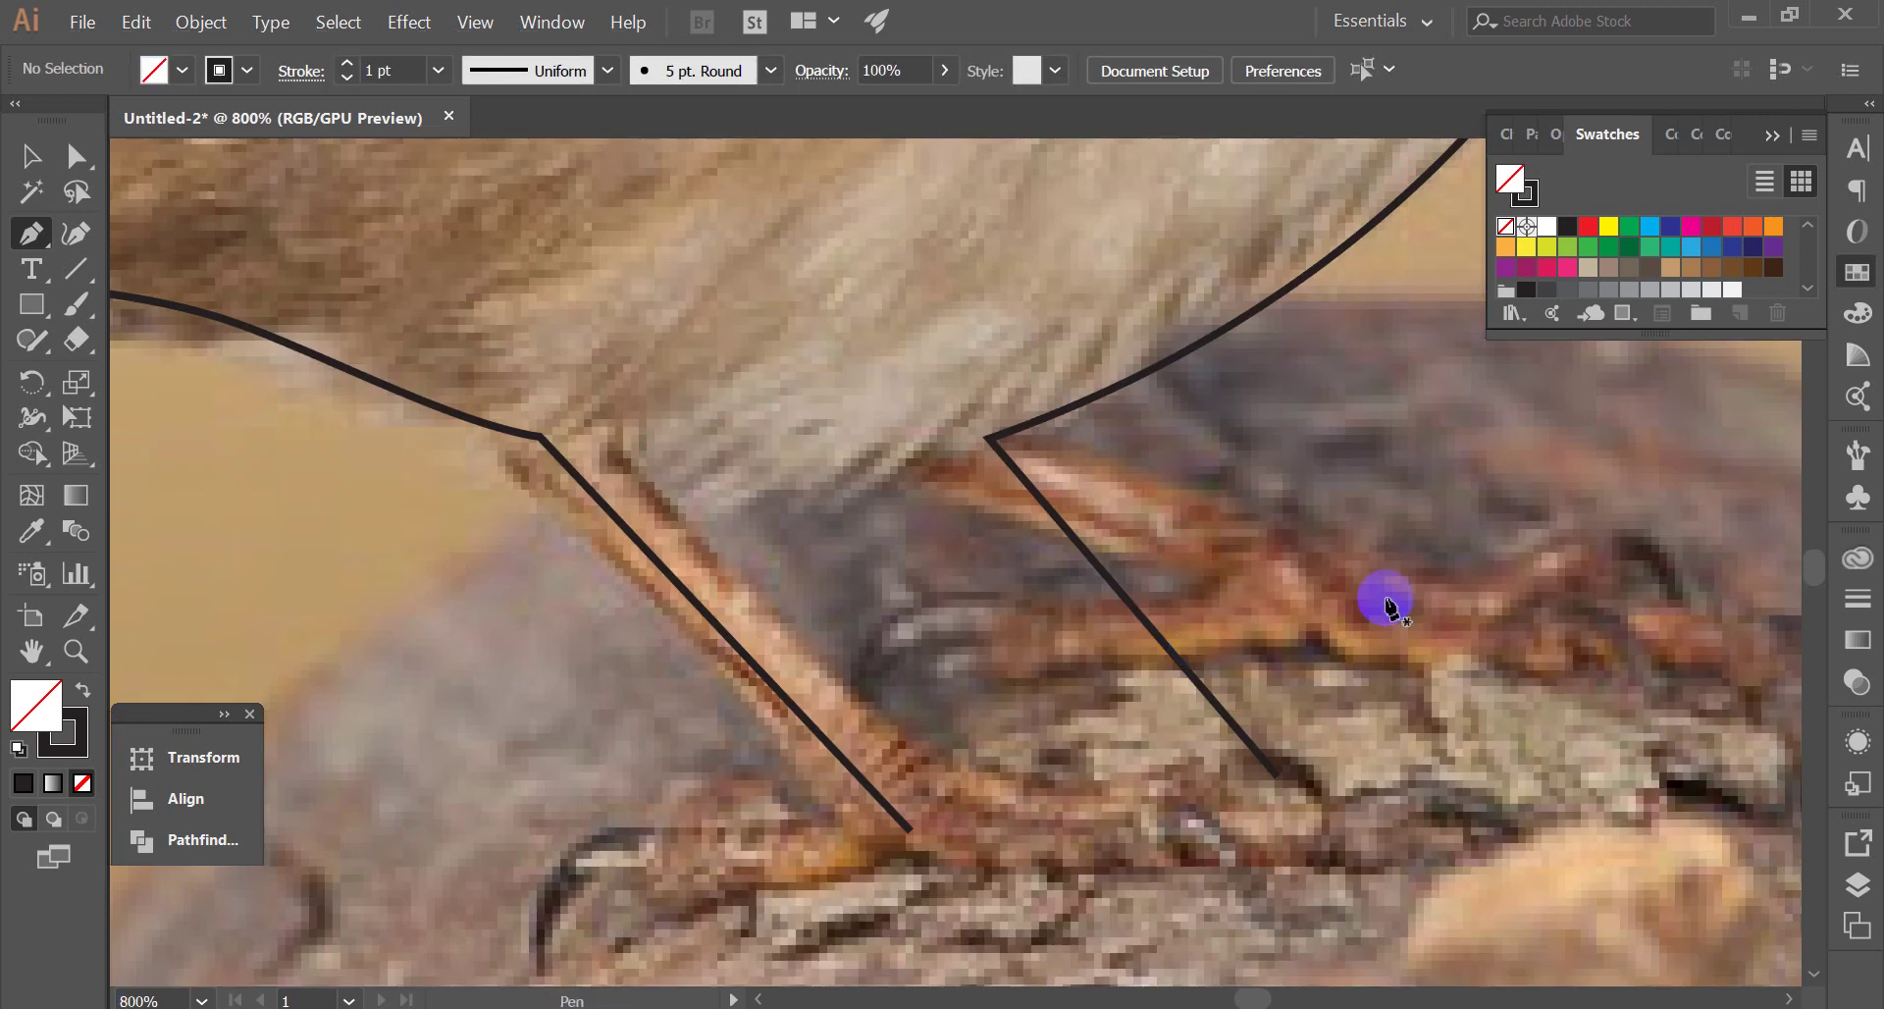
alt+scroll(1205, 810, down, 1)
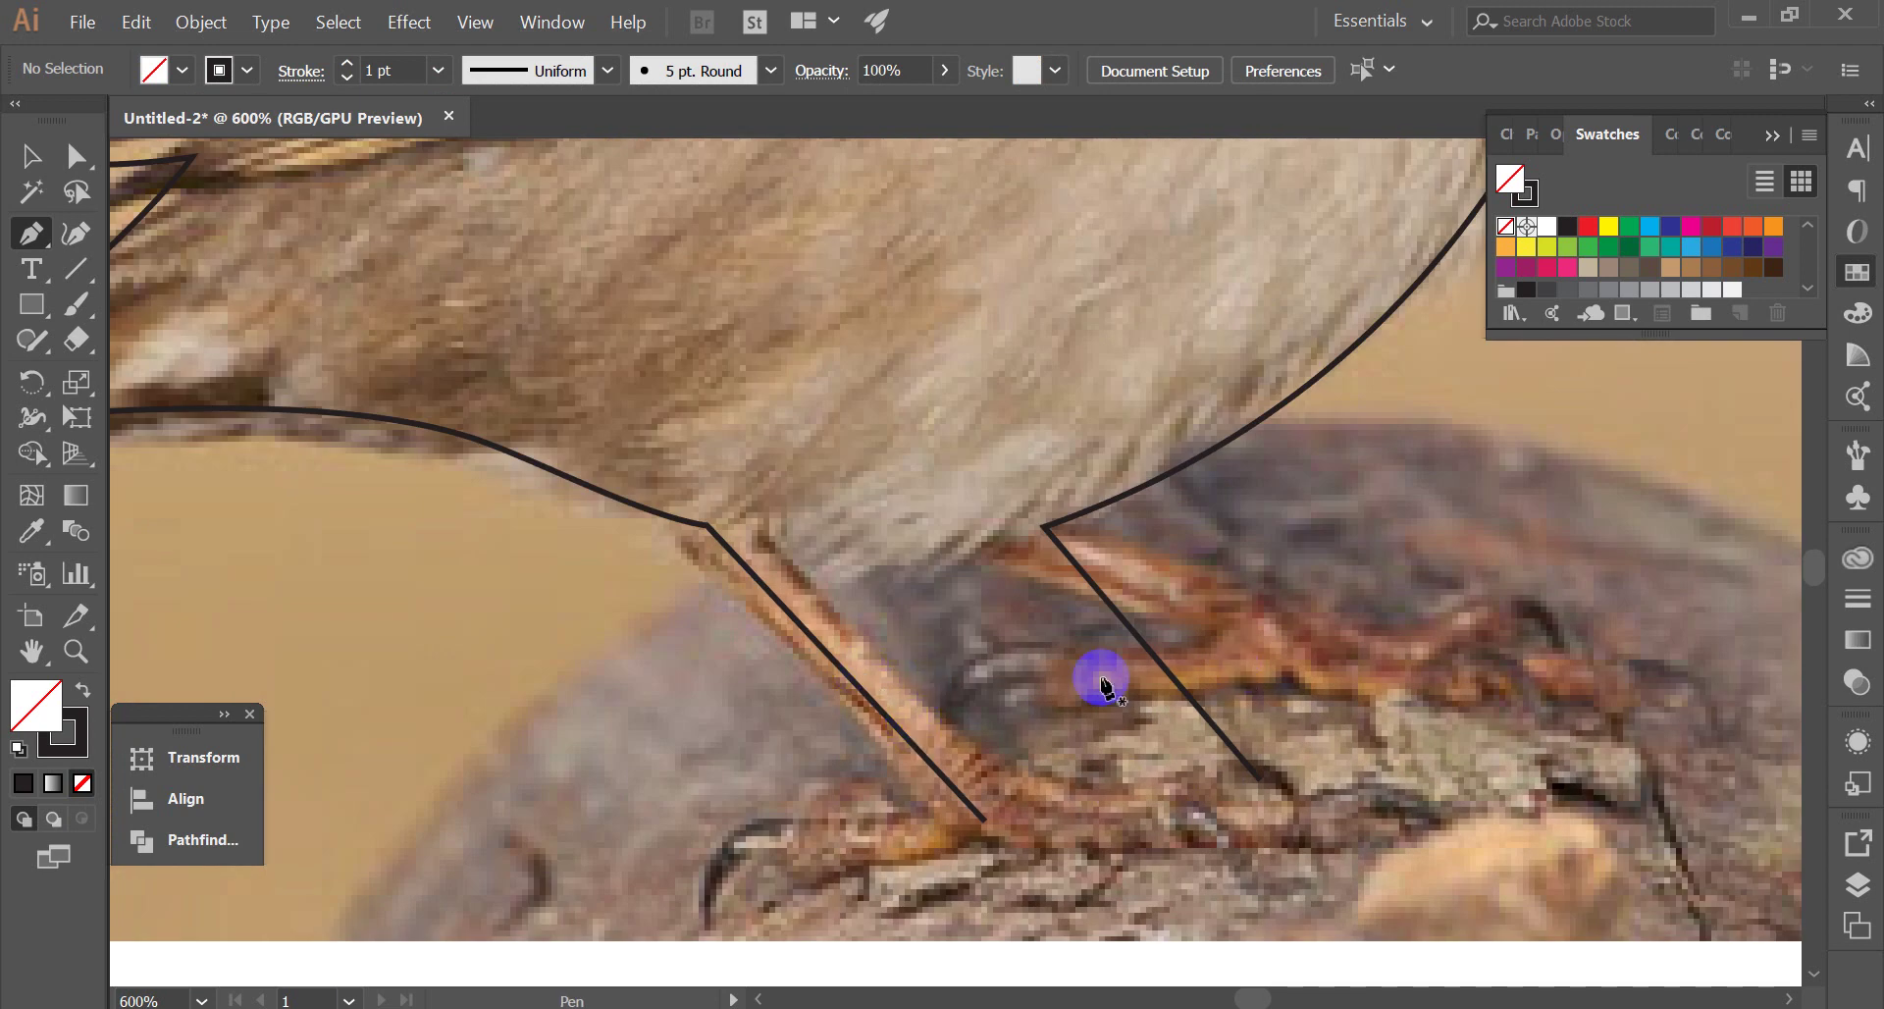
alt+scroll(1005, 677, down, 5)
alt+scroll(1158, 579, up, 3)
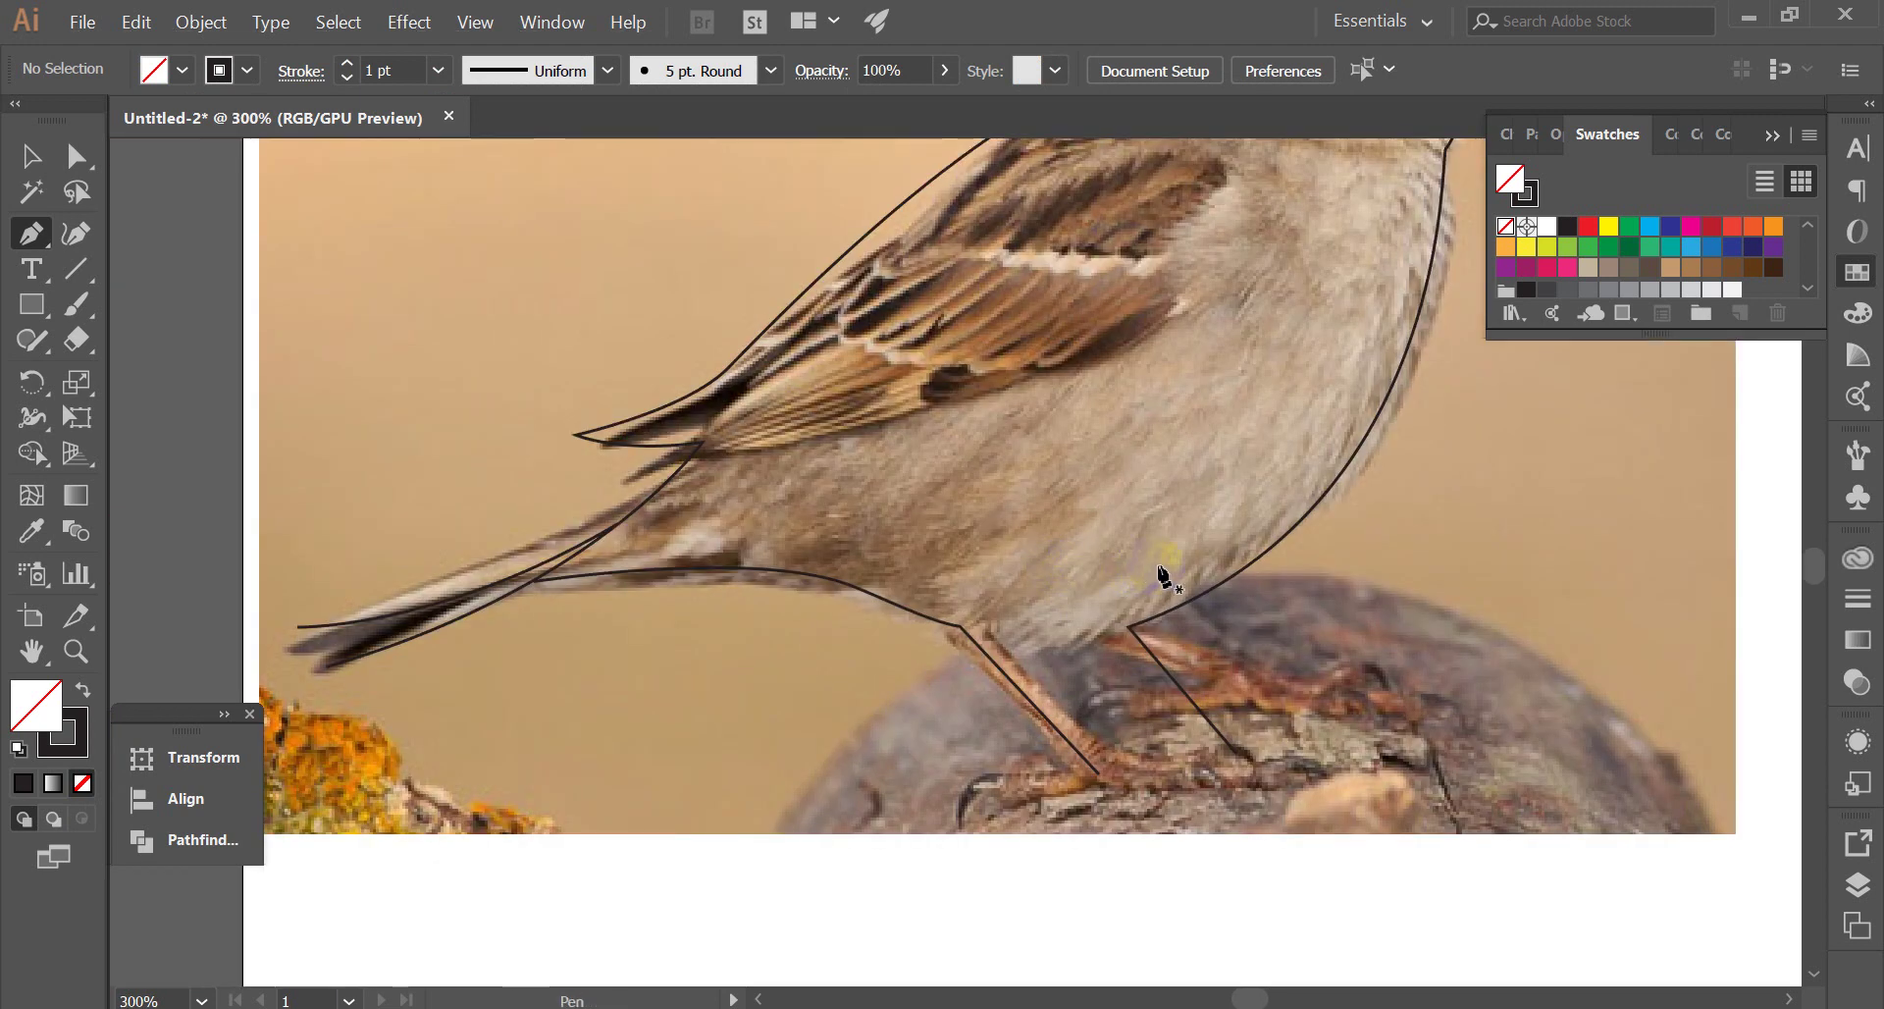
alt+scroll(1191, 497, down, 3)
alt+scroll(1191, 412, up, 3)
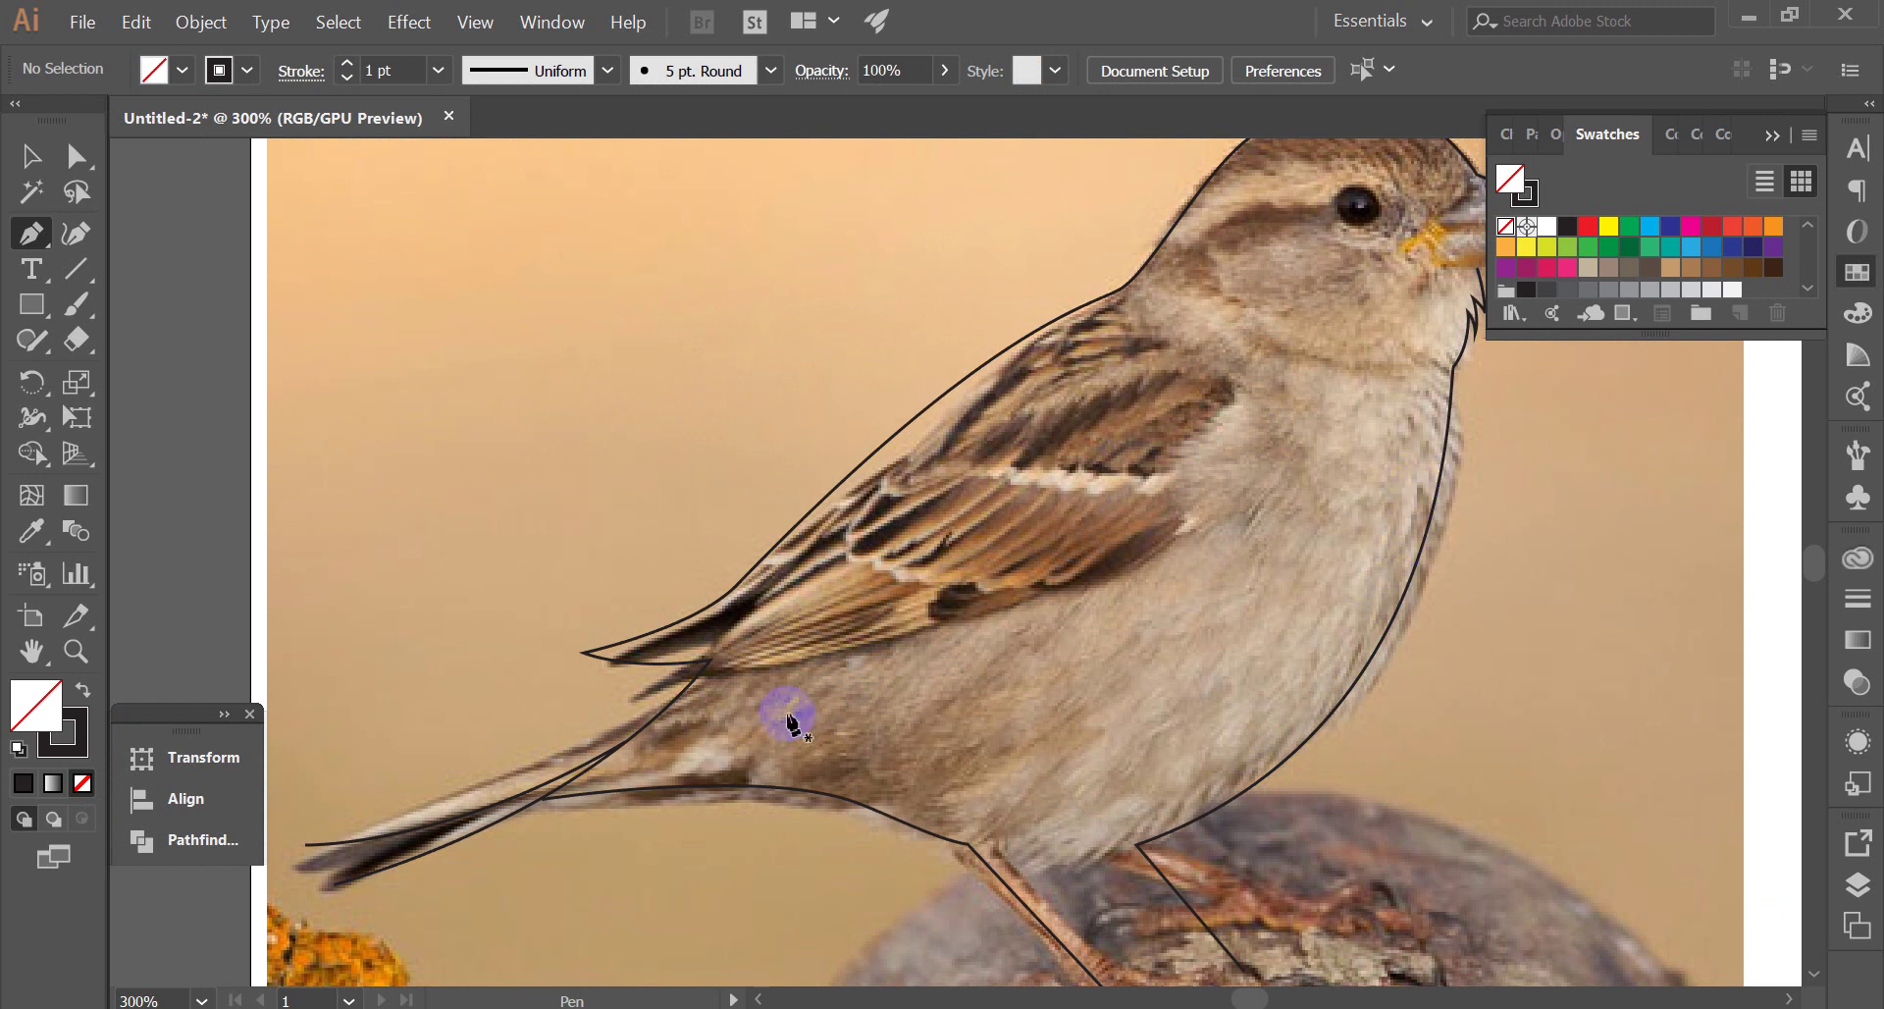
Draw a curve from the wing tip along the wing's lower edge, ending up at the throat
scroll(675, 667, up, 1)
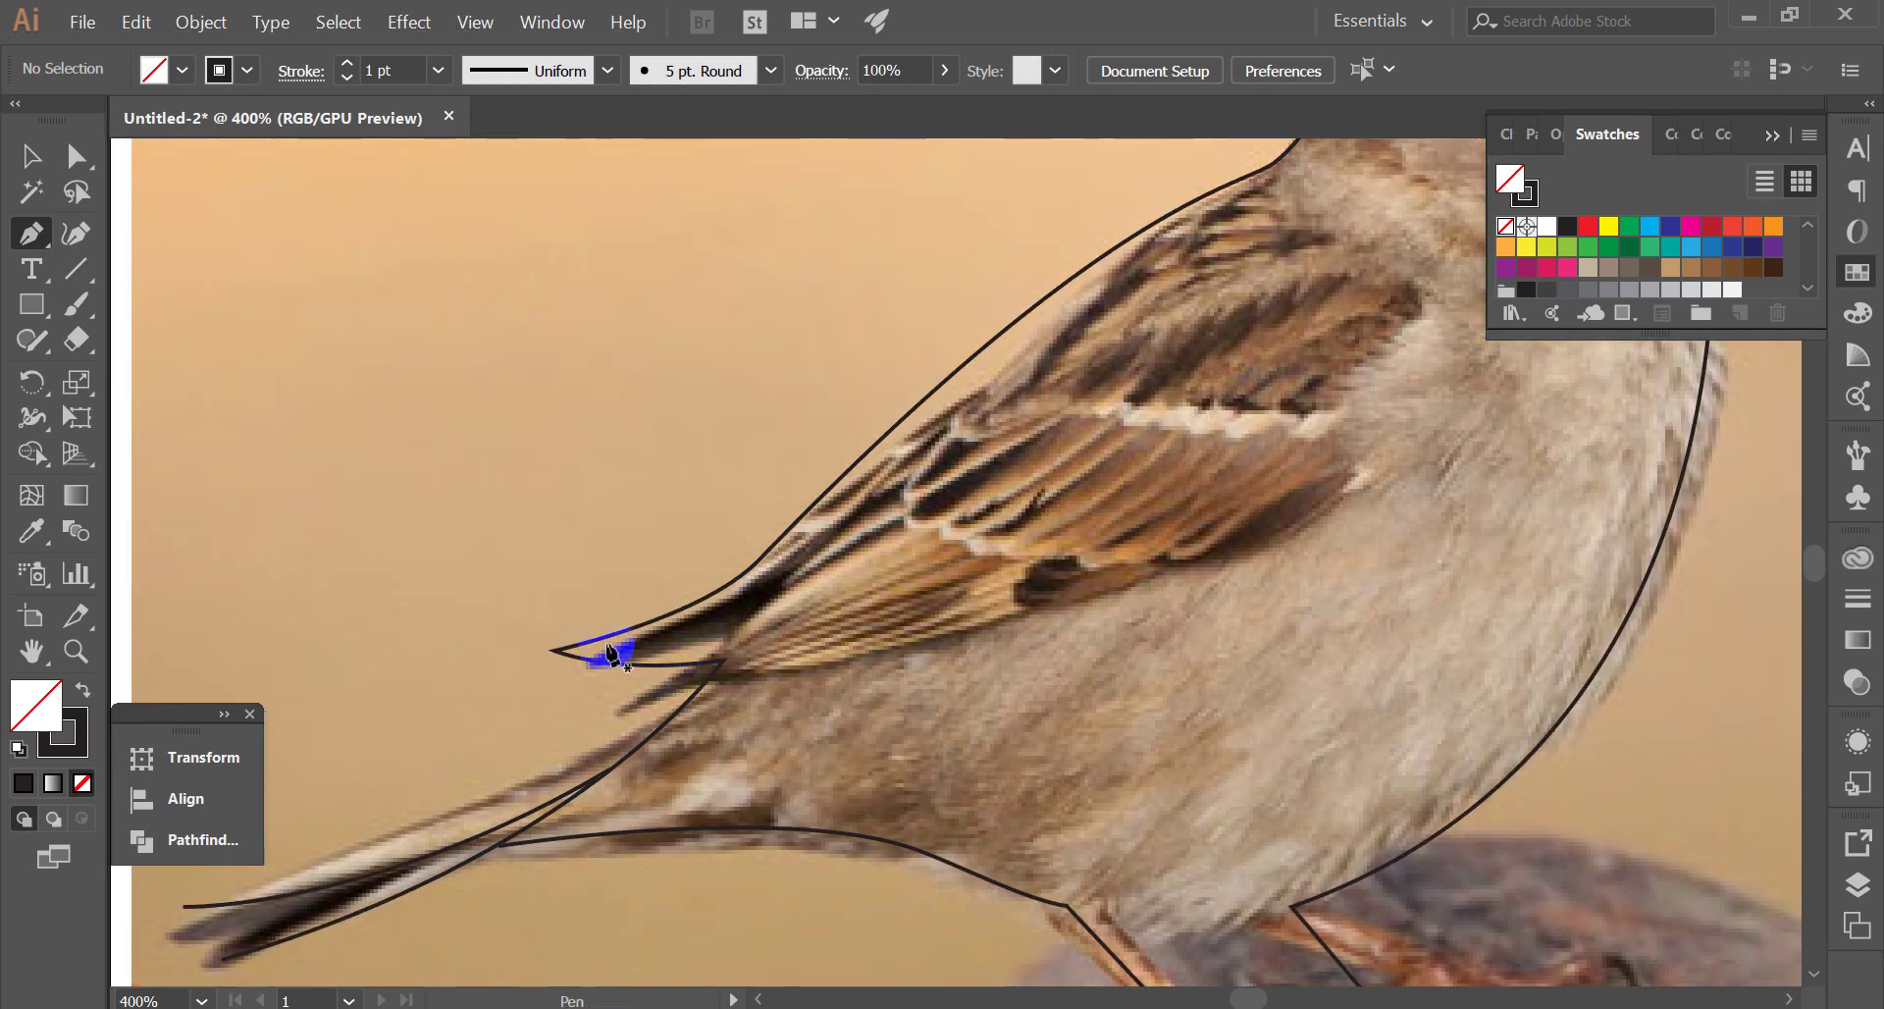
scroll(657, 667, down, 1)
click(533, 645)
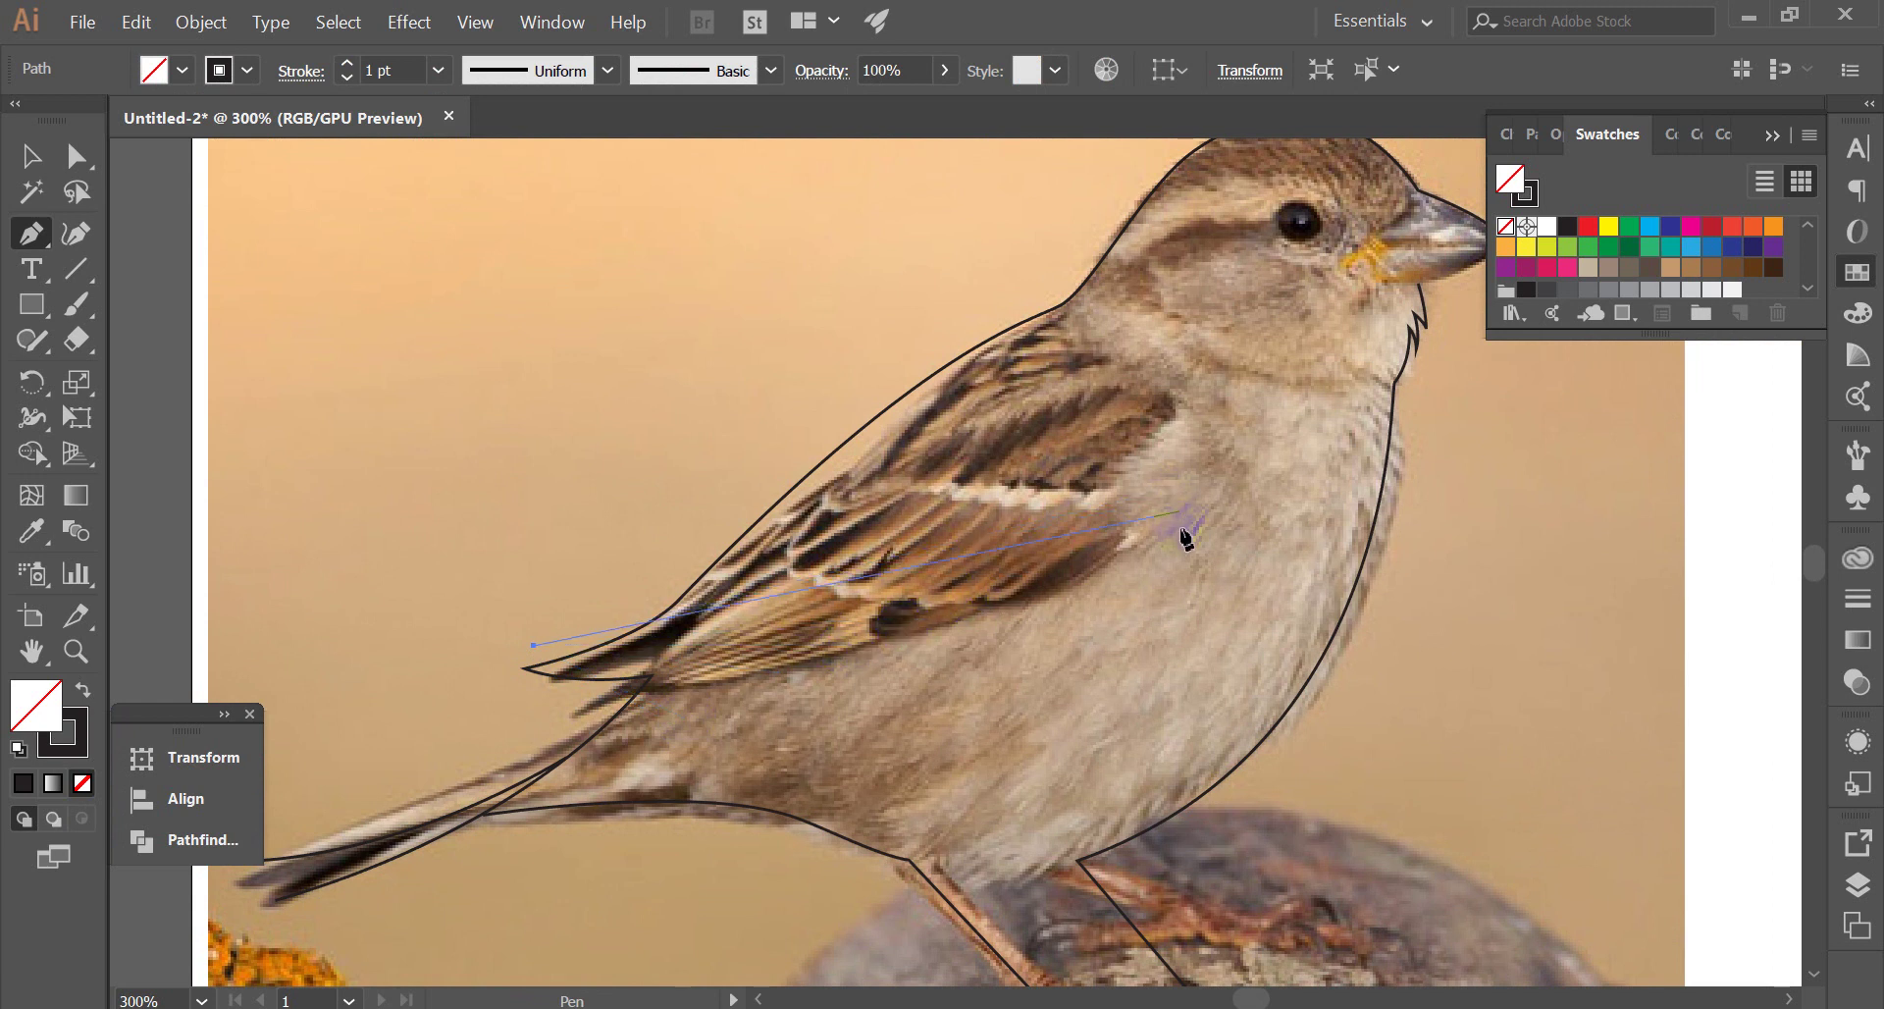
drag(1182, 541, 1408, 250)
drag(1400, 263, 1301, 405)
drag(1328, 371, 1327, 369)
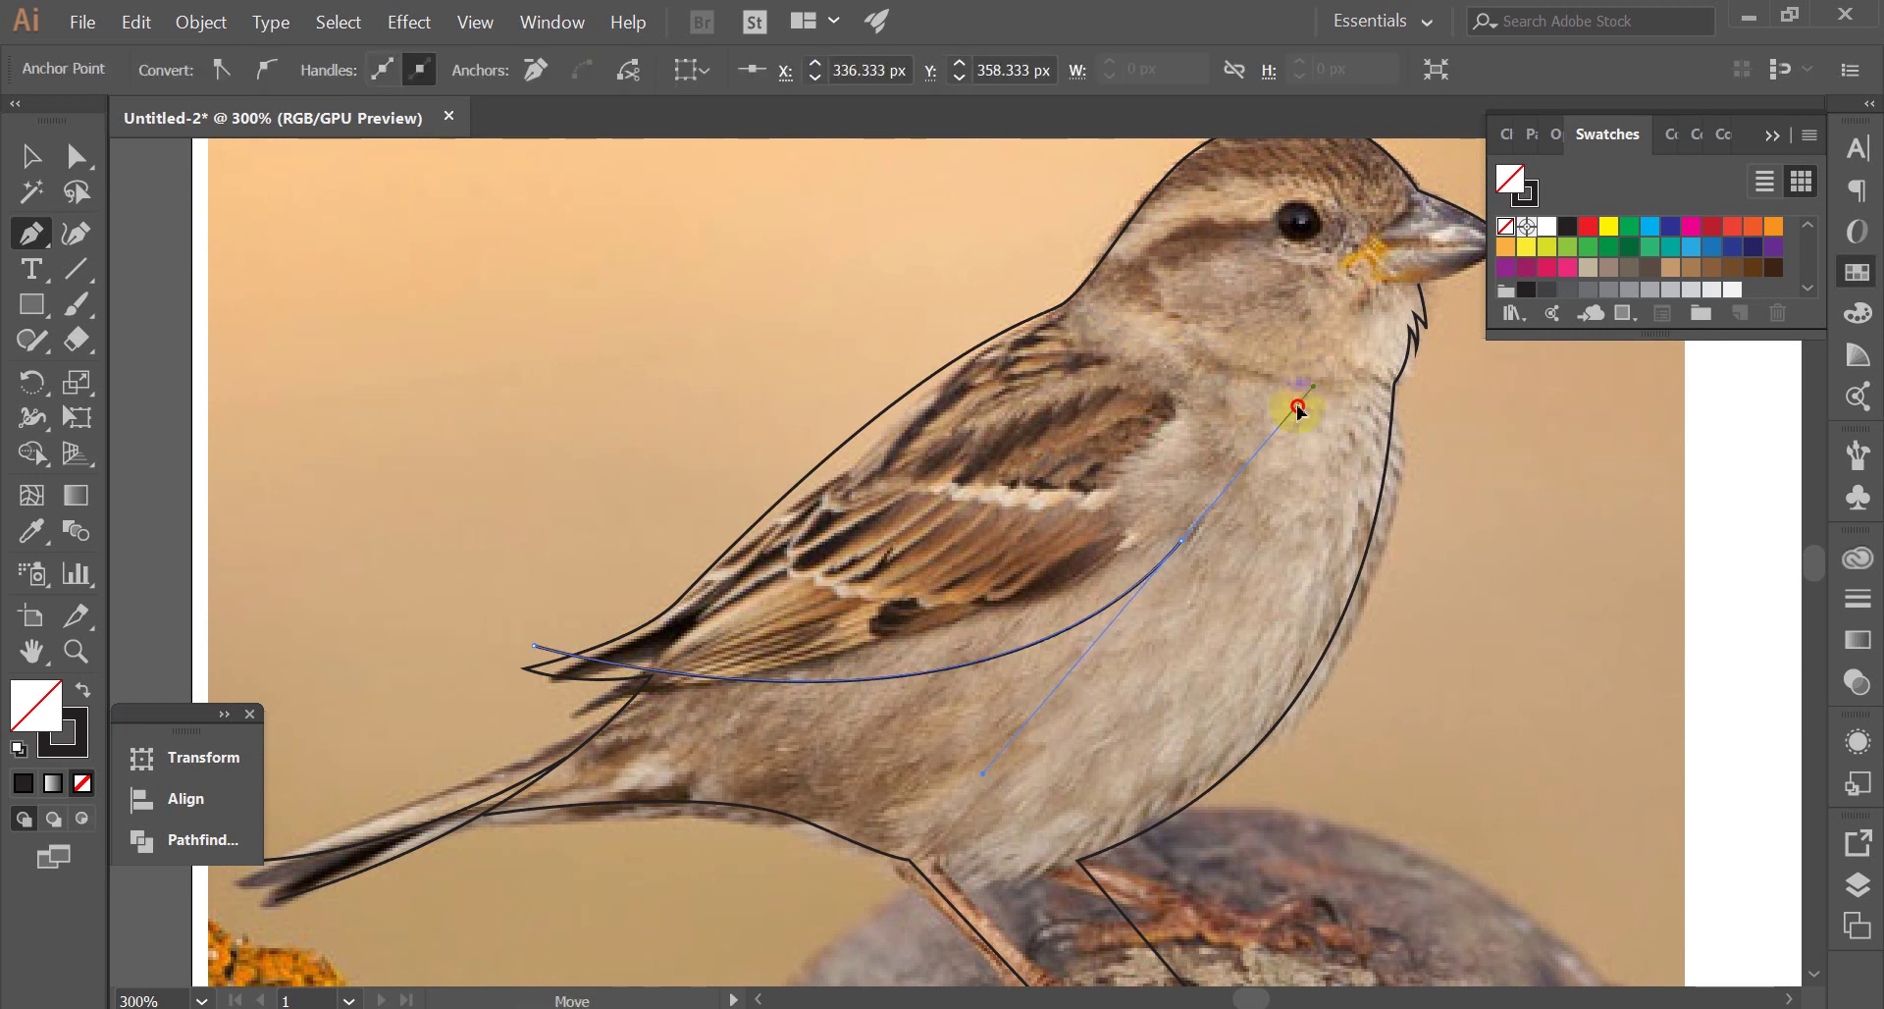
drag(1265, 441, 1180, 363)
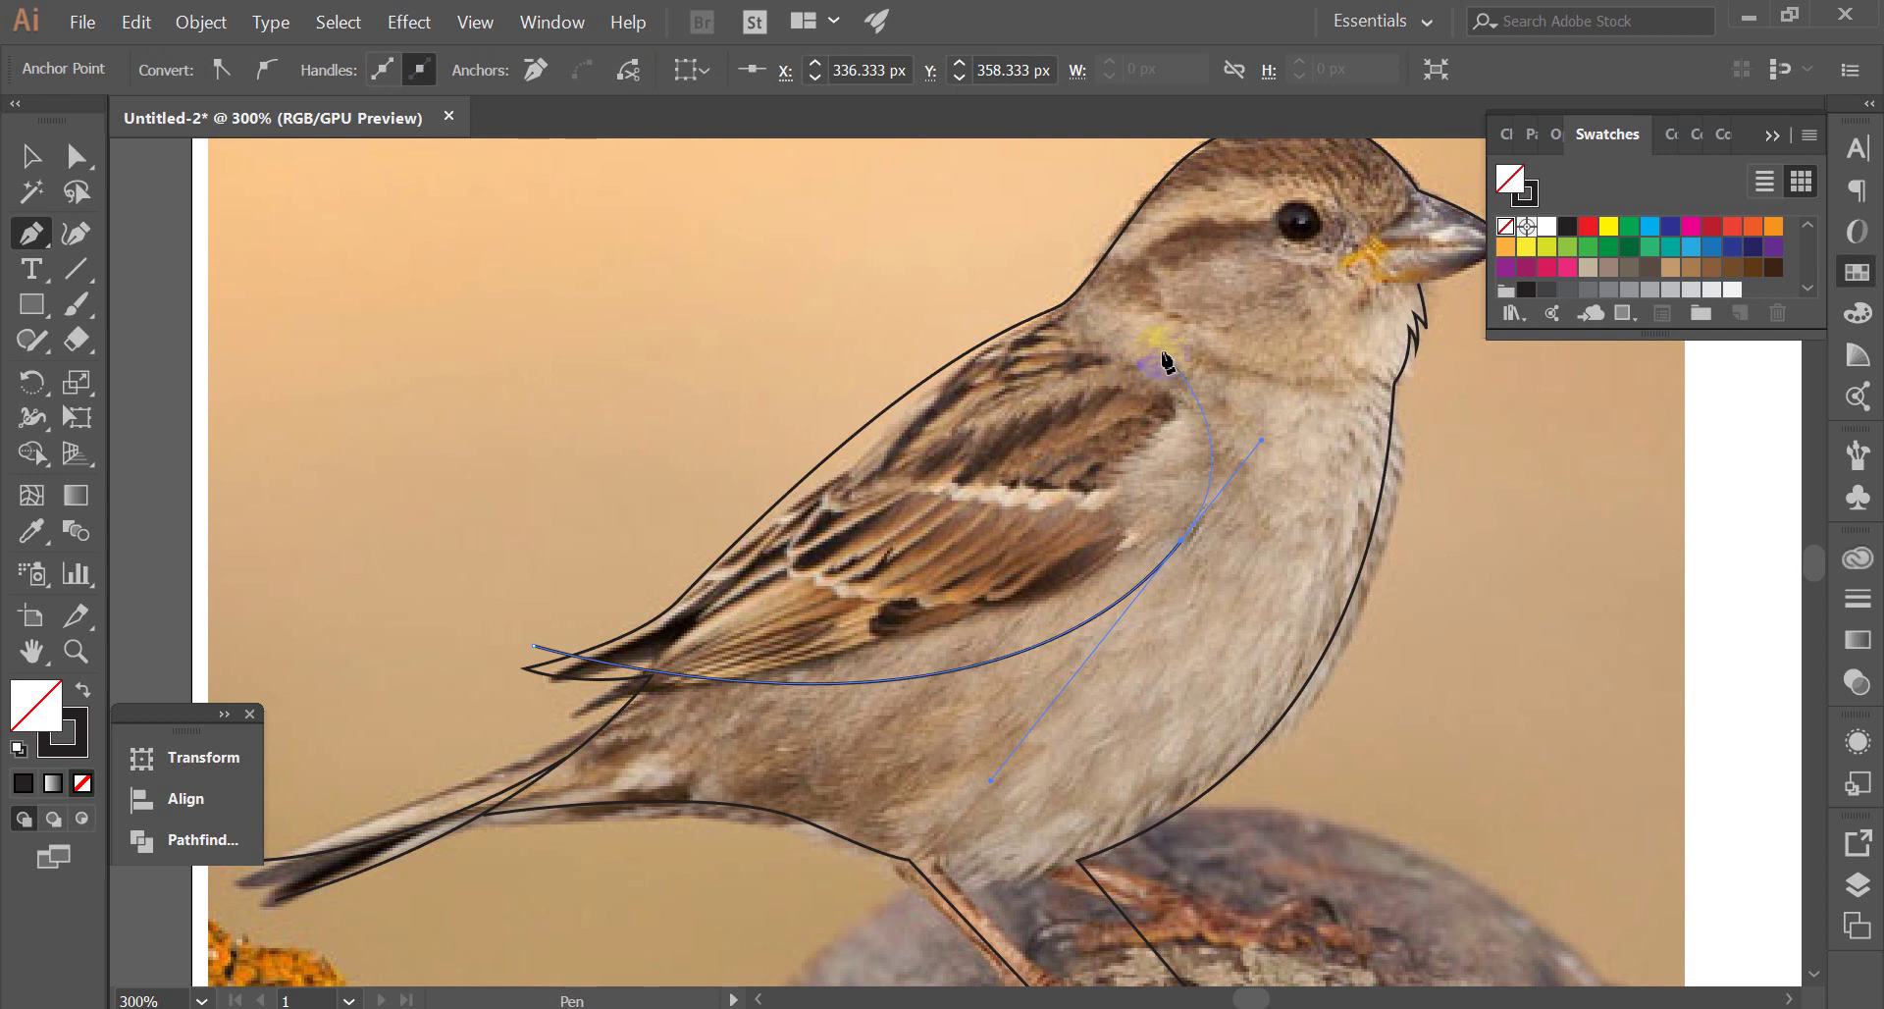
click(1166, 361)
key(ctrl+minus)
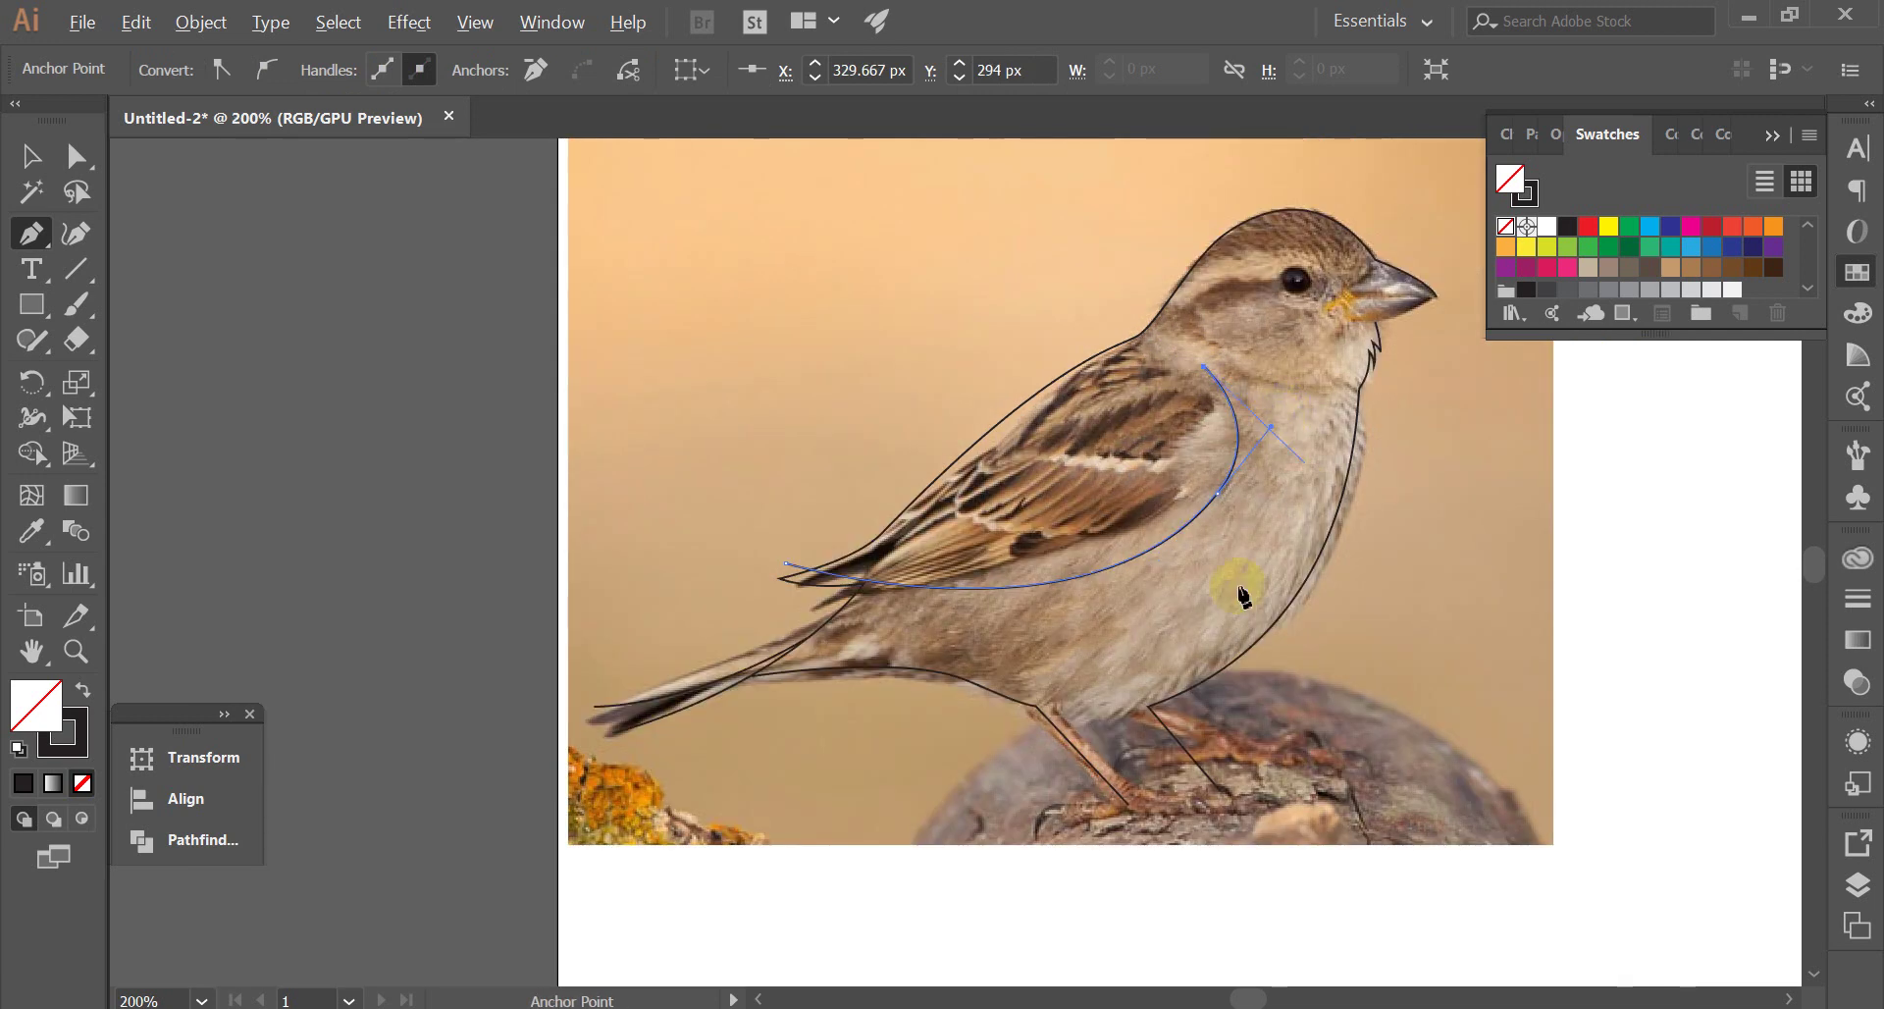
ctrl+click(1300, 448)
scroll(1282, 399, up, 3)
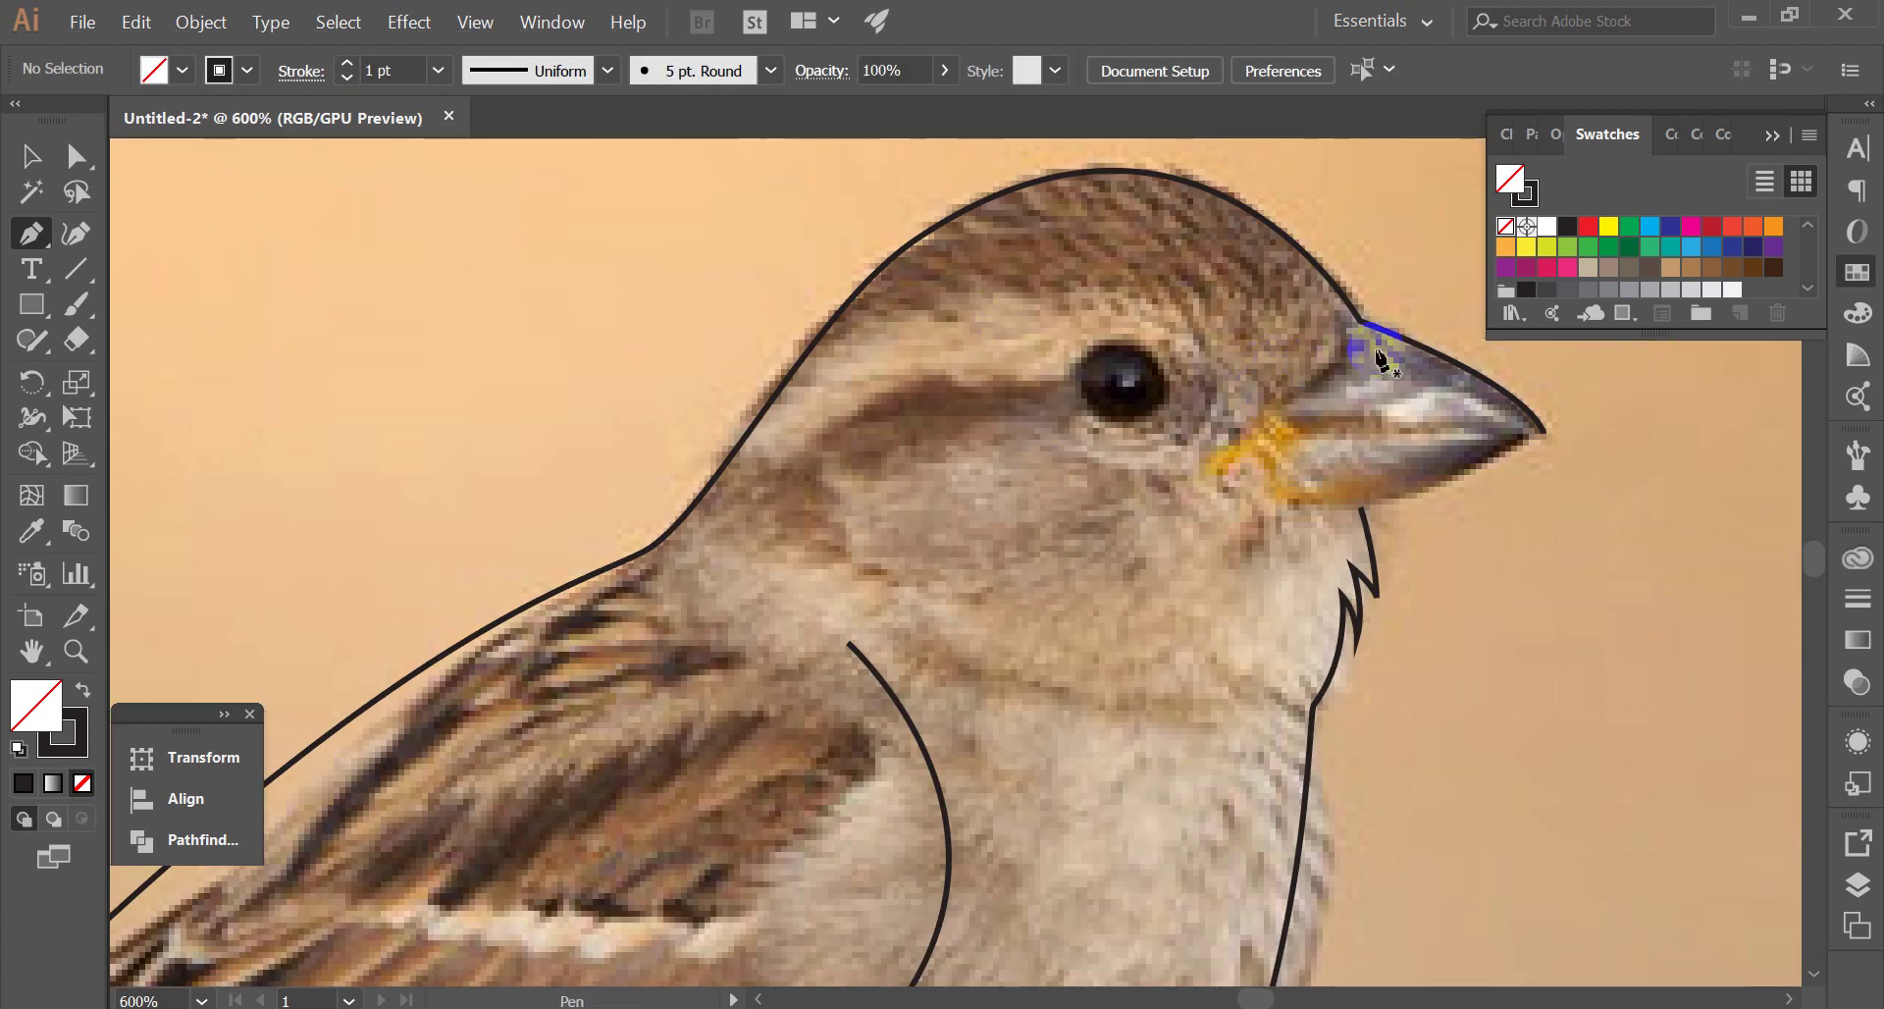
Continue the head outline from the beak tip and close it at the top of the beak
scroll(1349, 330, up, 1)
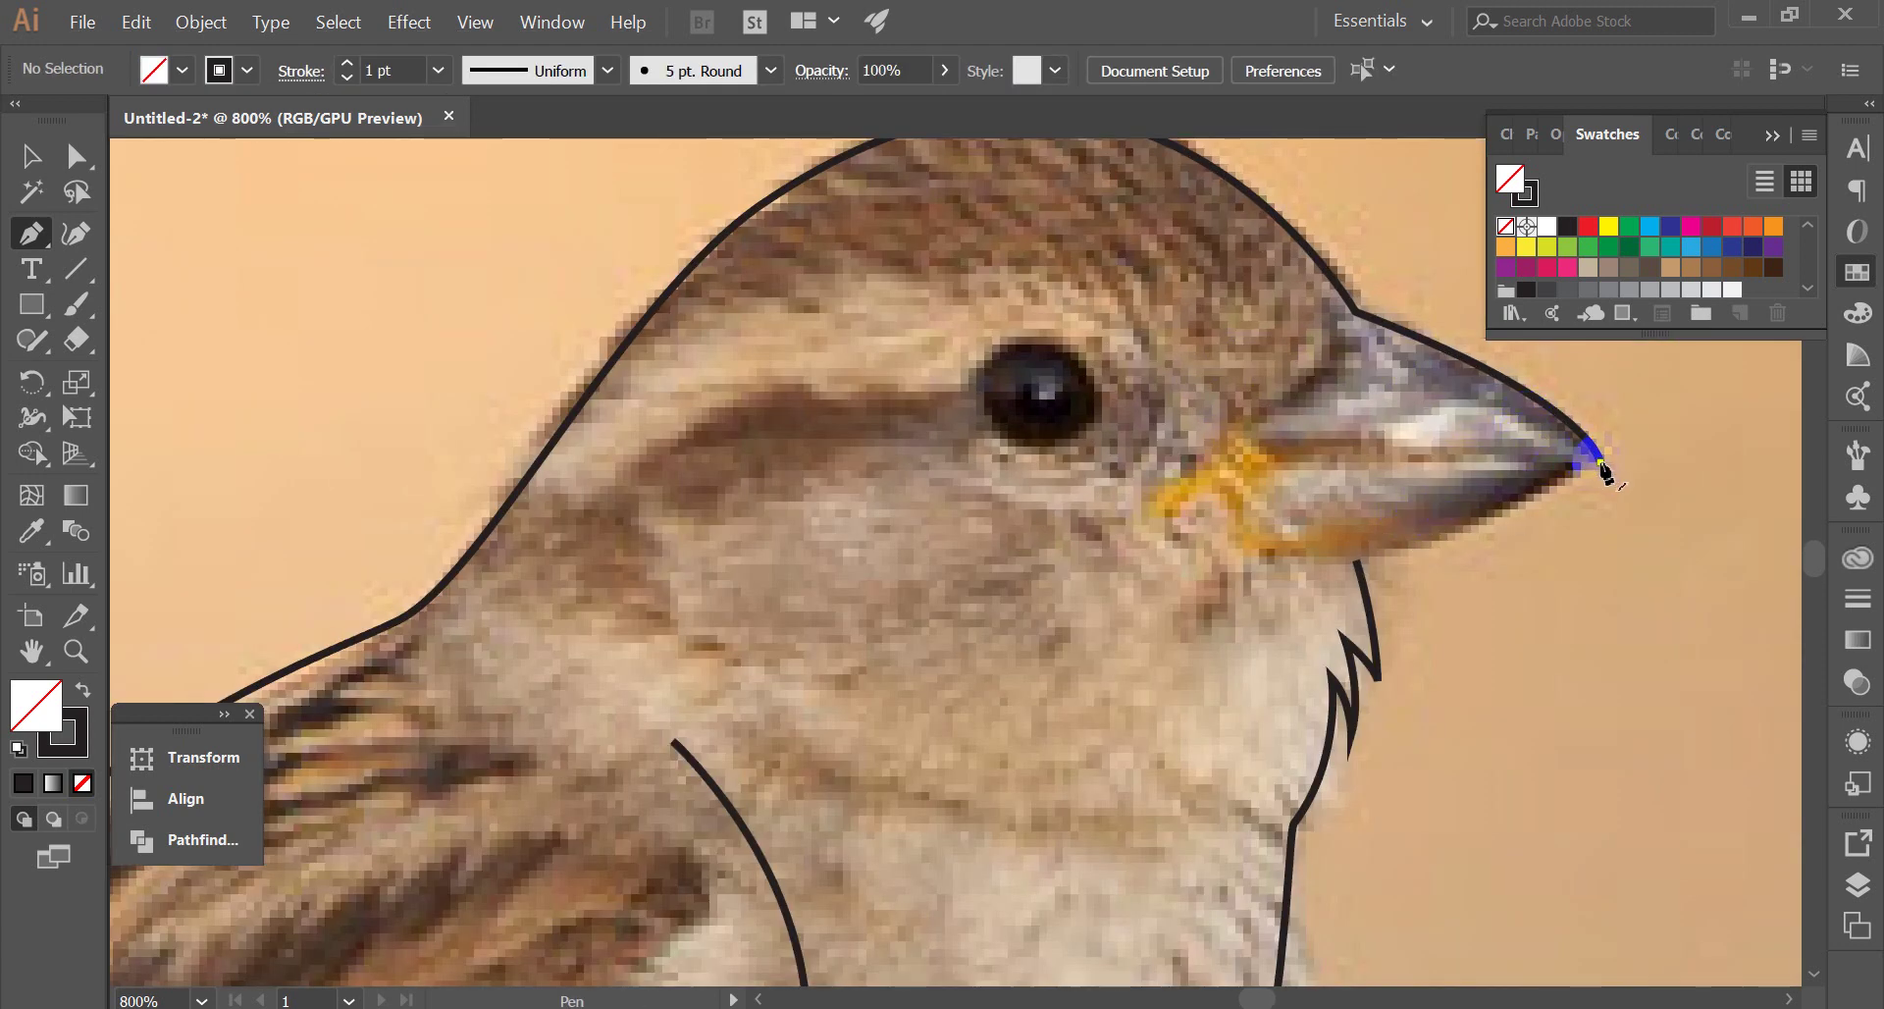
click(1599, 461)
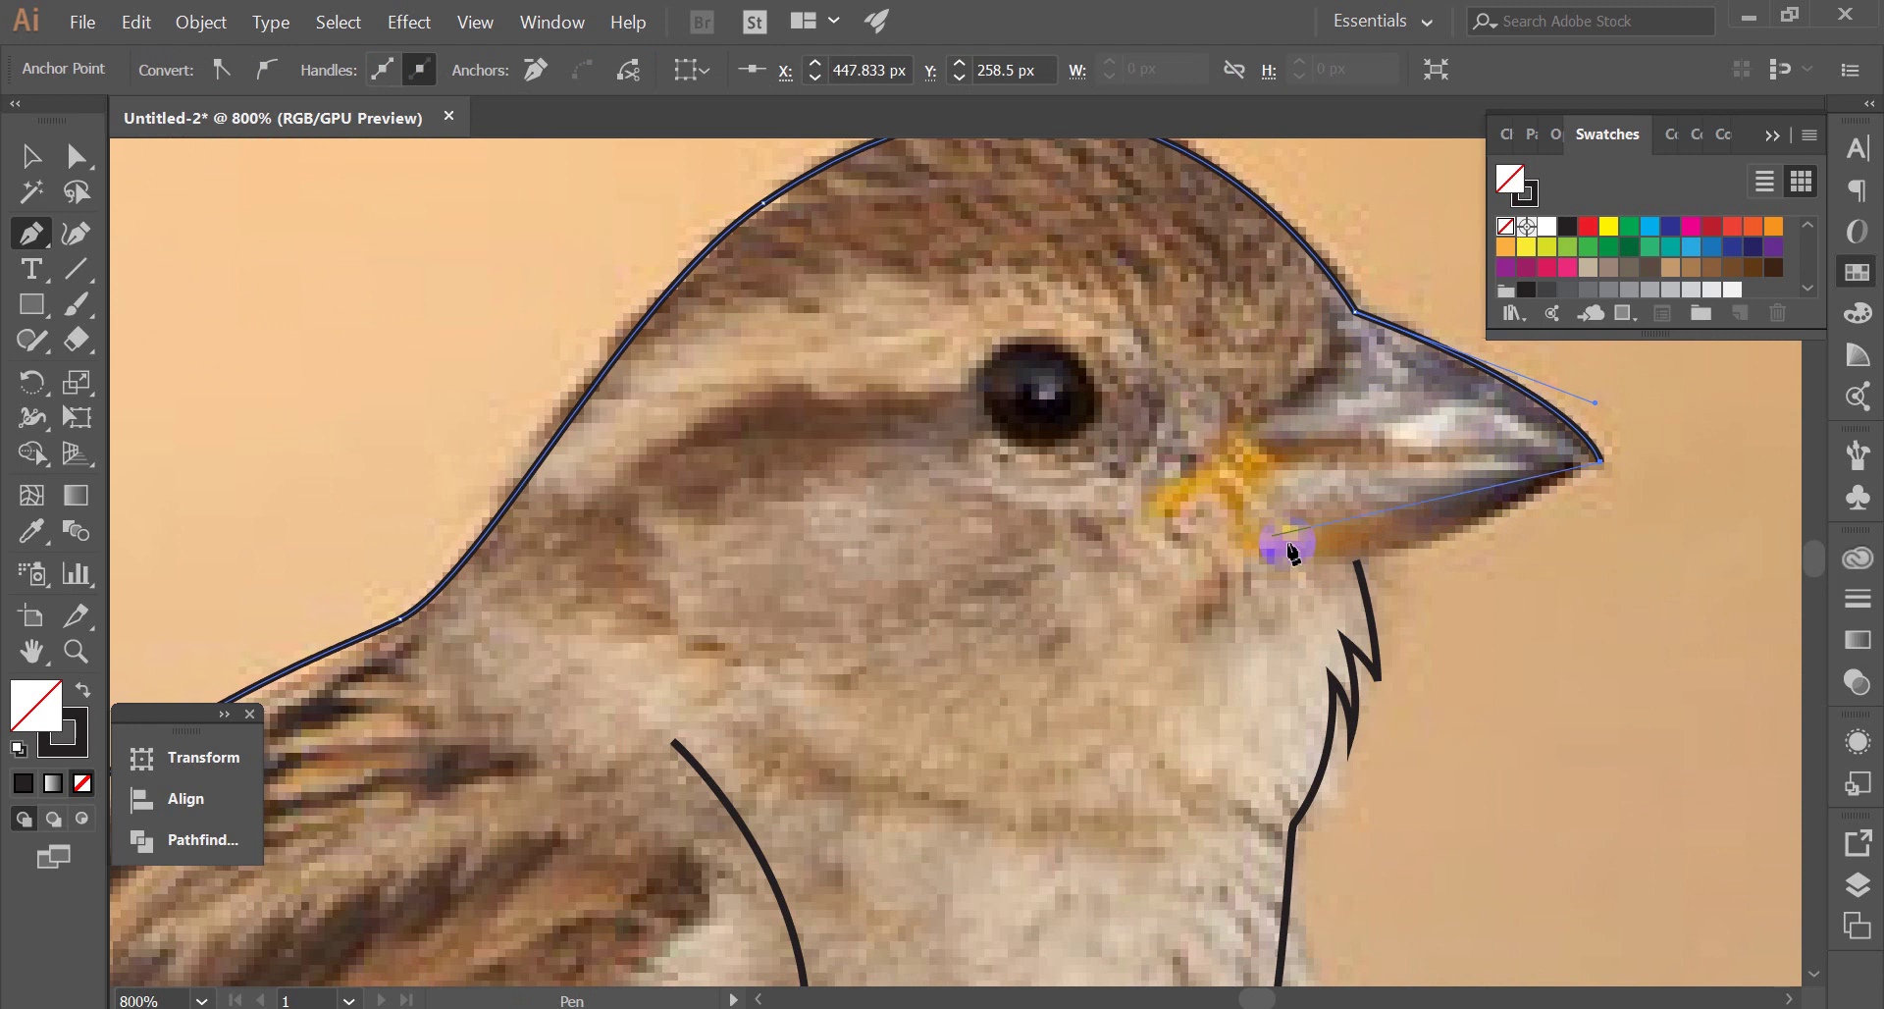
mouse_move(1327, 557)
mouse_down()
mouse_move(1230, 561)
mouse_move(1263, 547)
mouse_move(1223, 448)
mouse_up()
key(ctrl+z)
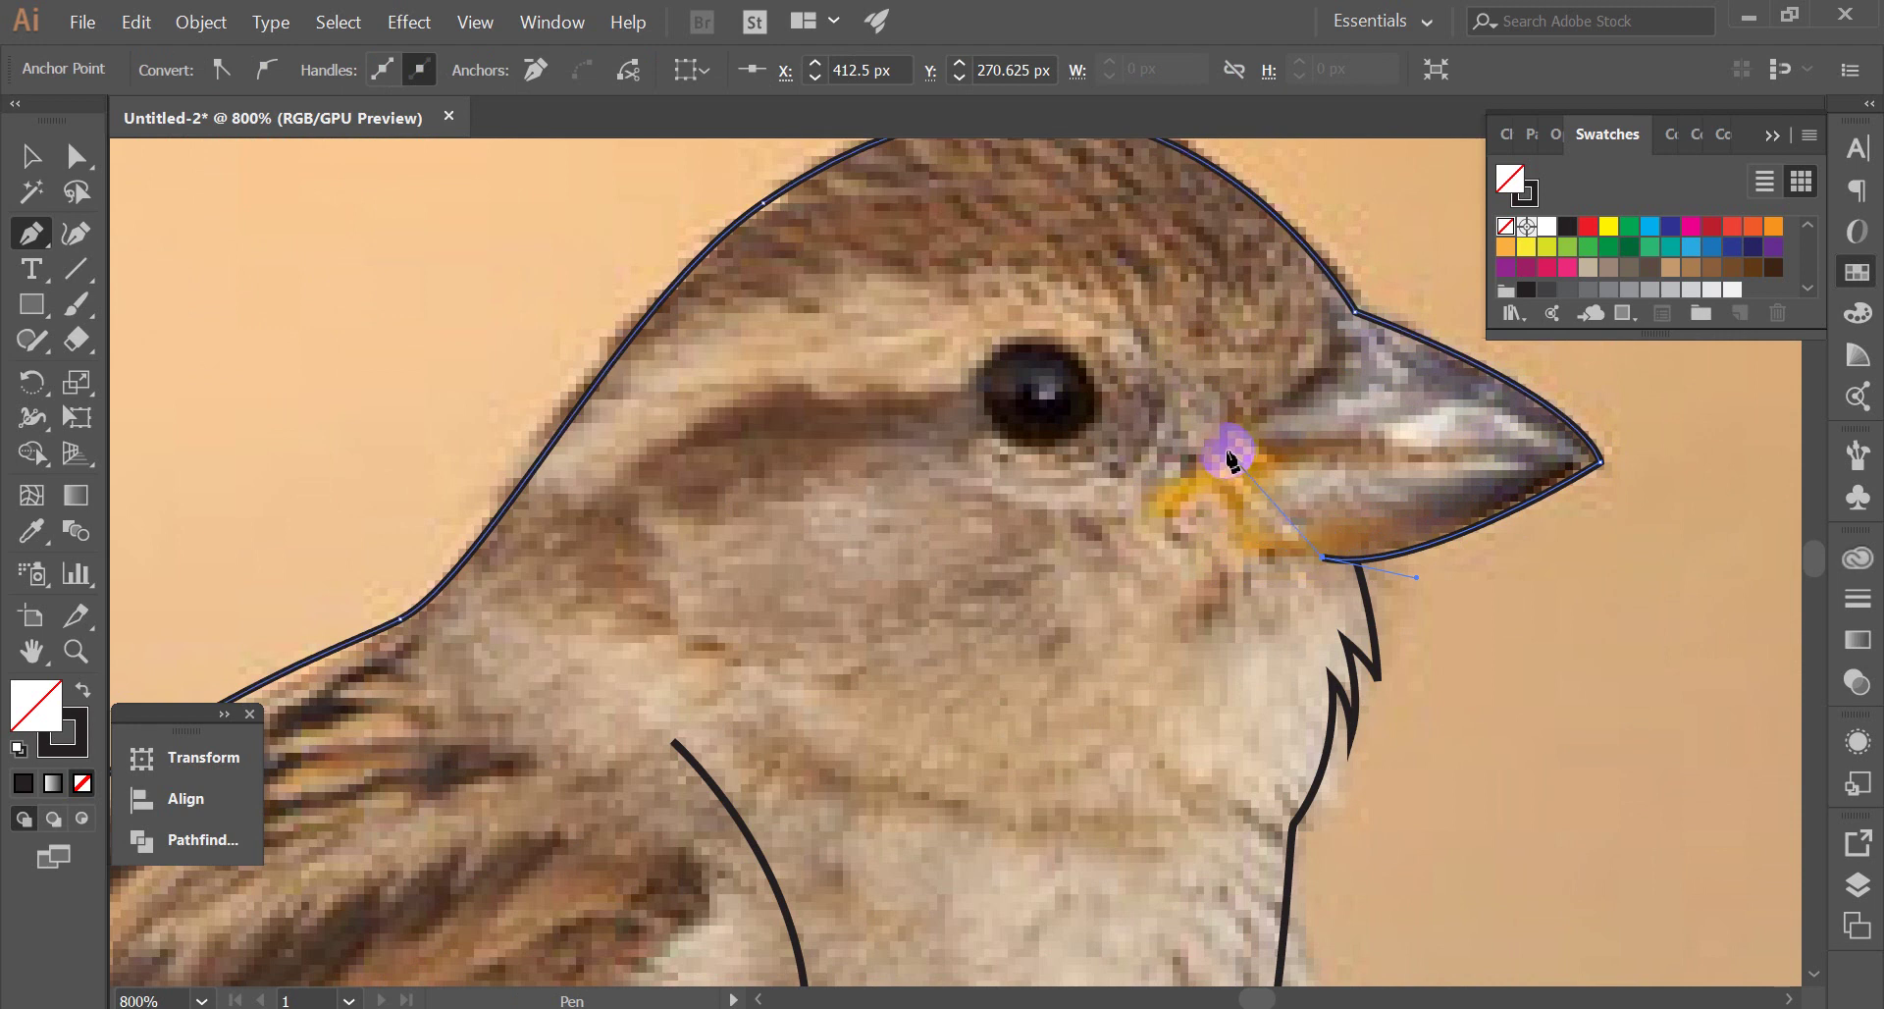
drag(1354, 313, 1385, 267)
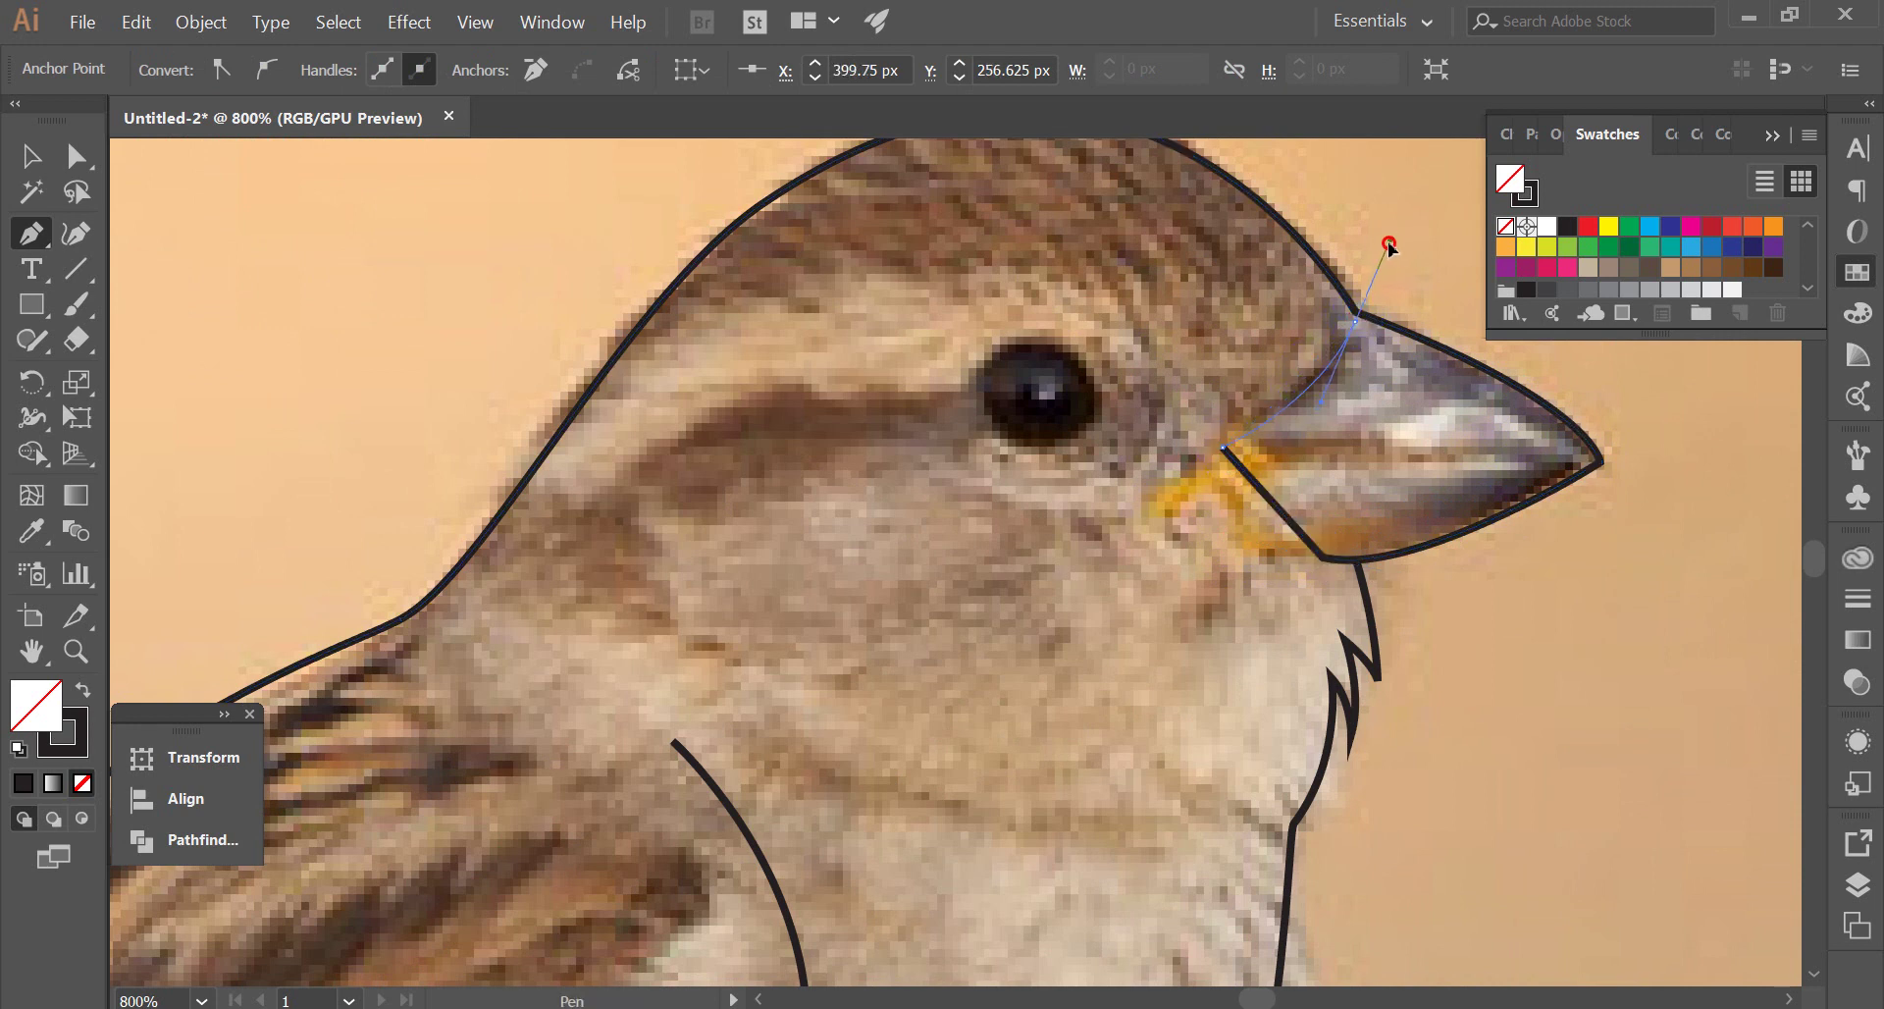
Draw a line across the beak, splitting it into upper and lower halves
scroll(1443, 312, down, 1)
scroll(1443, 312, down, 1)
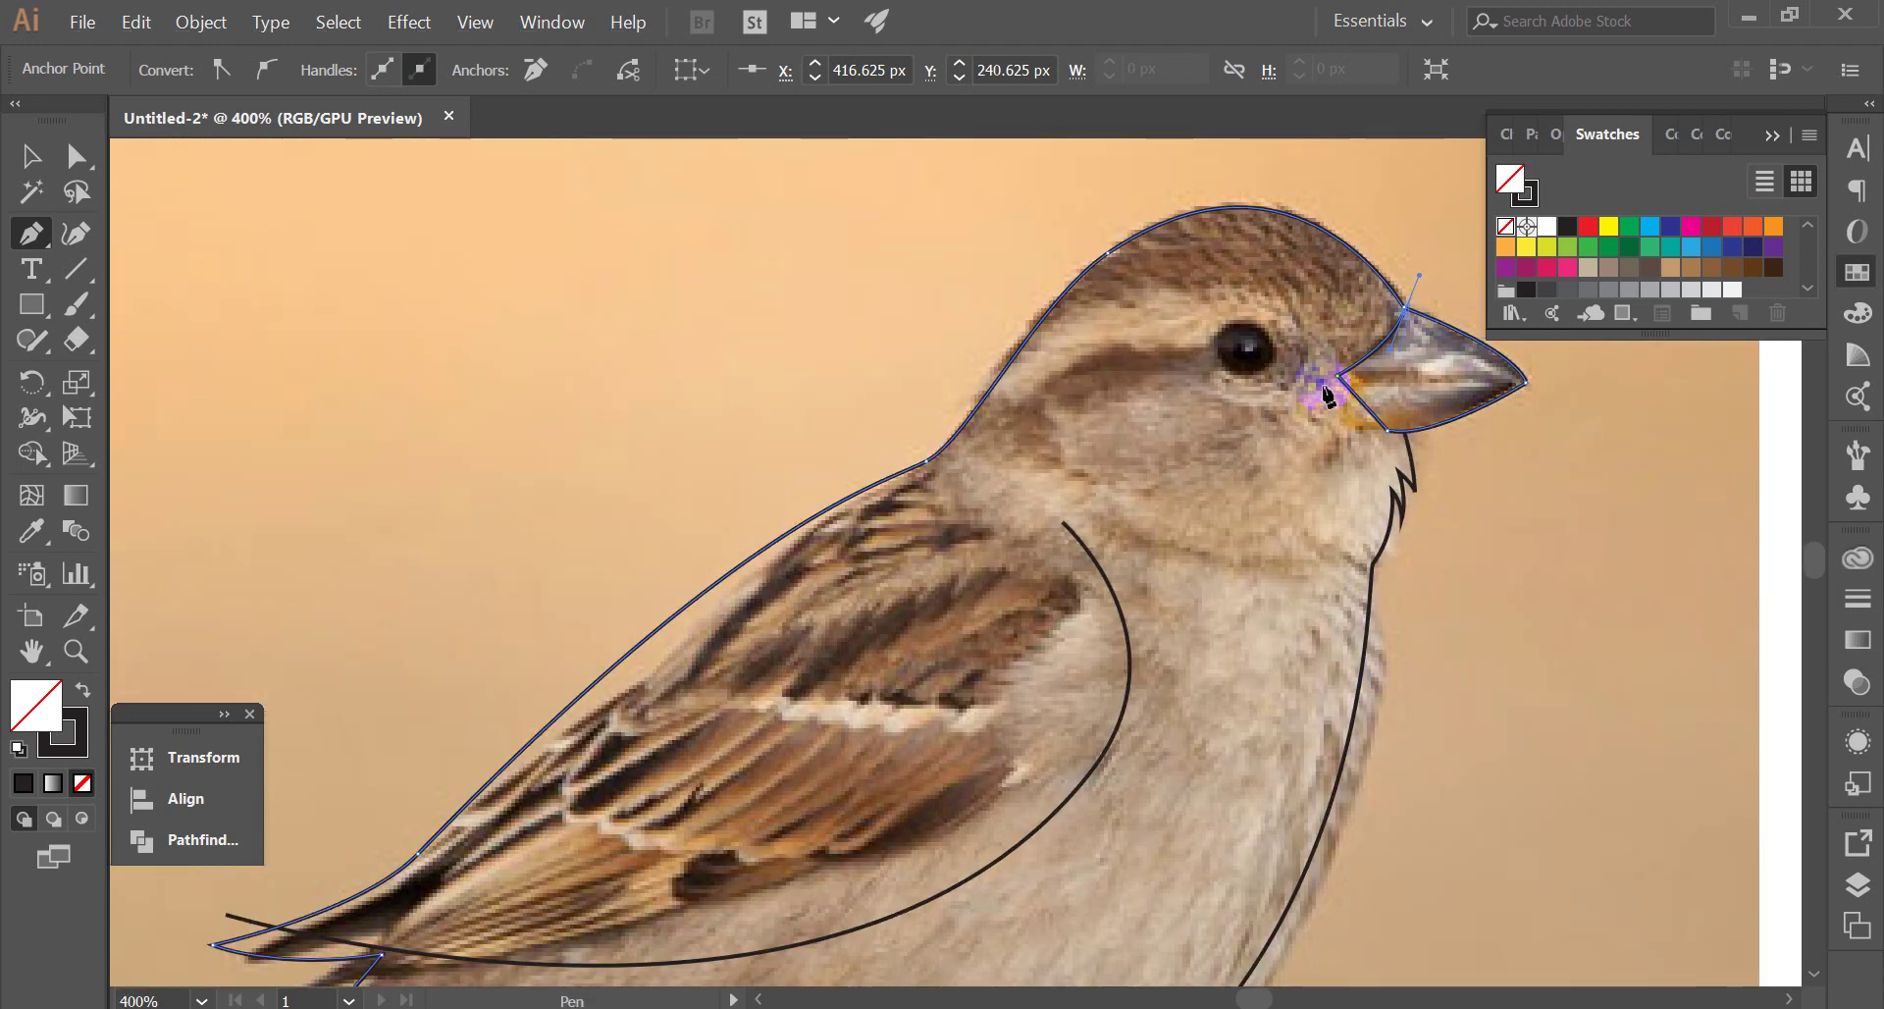
scroll(1416, 424, down, 2)
key(ctrl+shift+a)
scroll(1430, 391, up, 1)
scroll(1430, 391, up, 2)
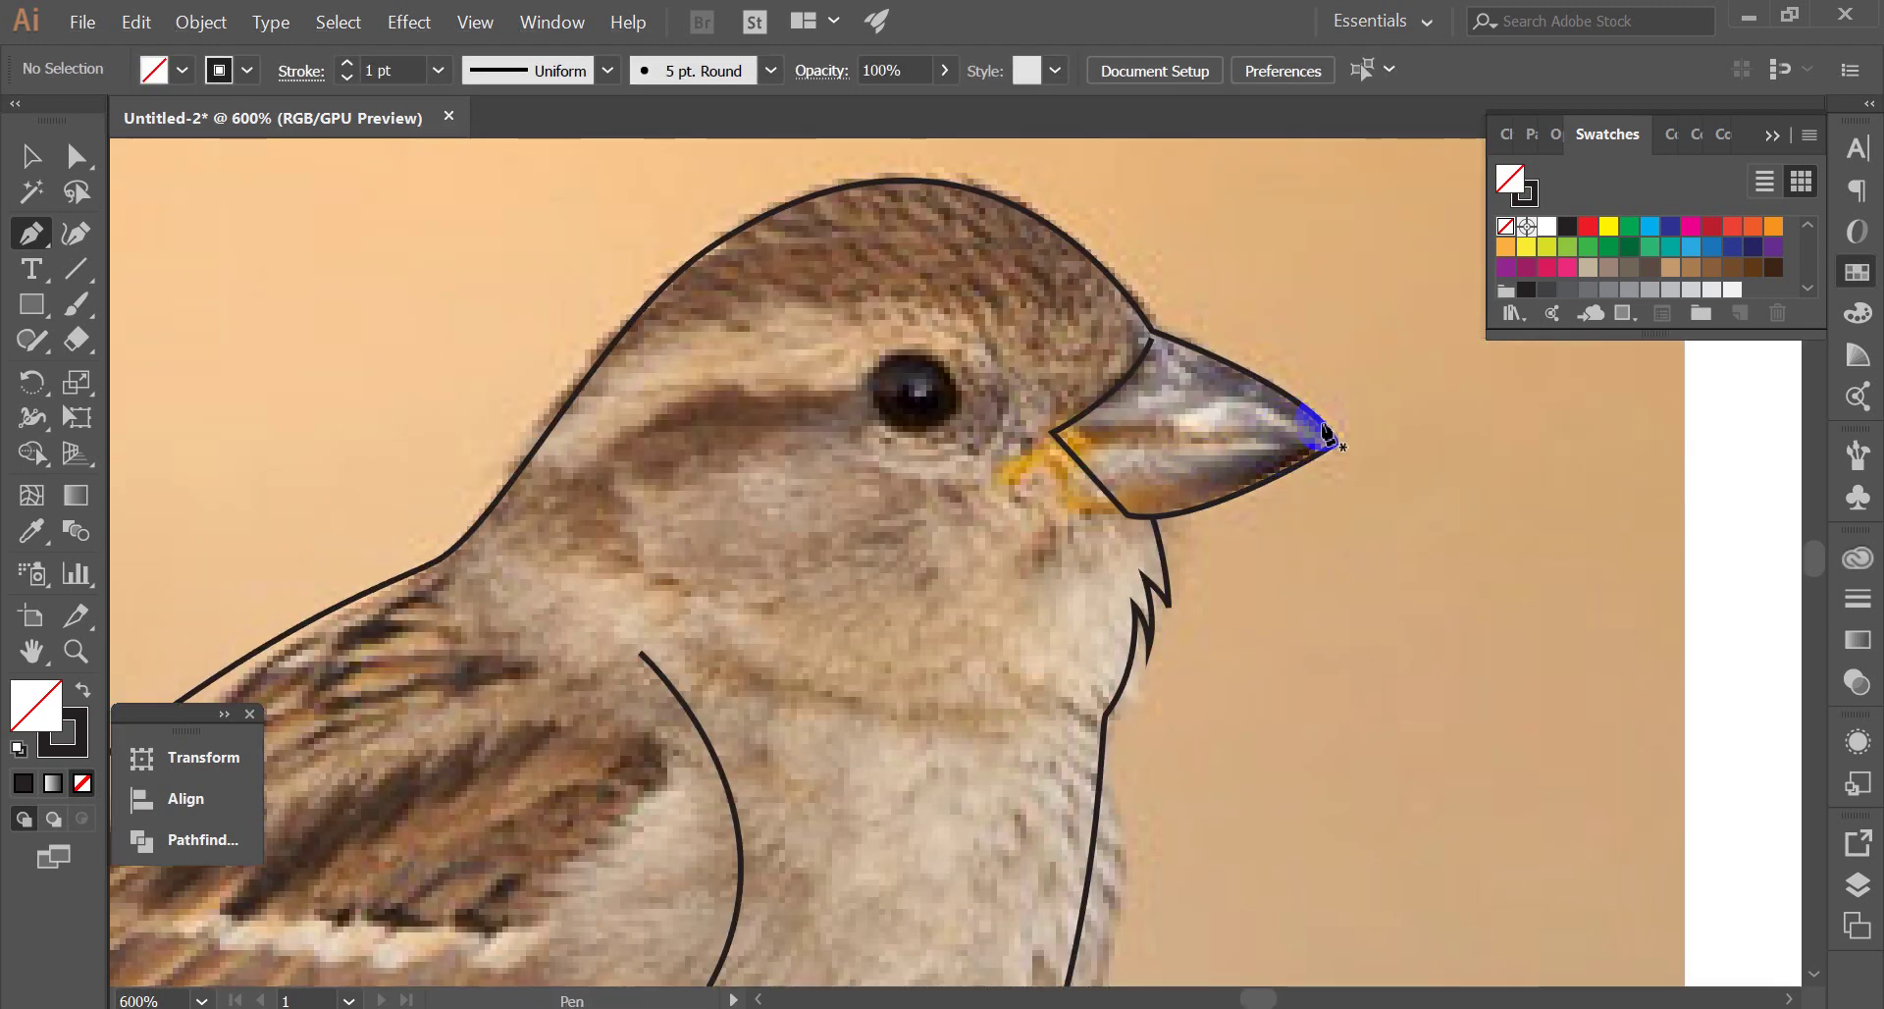
key(ctrl+0)
scroll(1219, 409, up, 5)
scroll(1023, 525, up, 1)
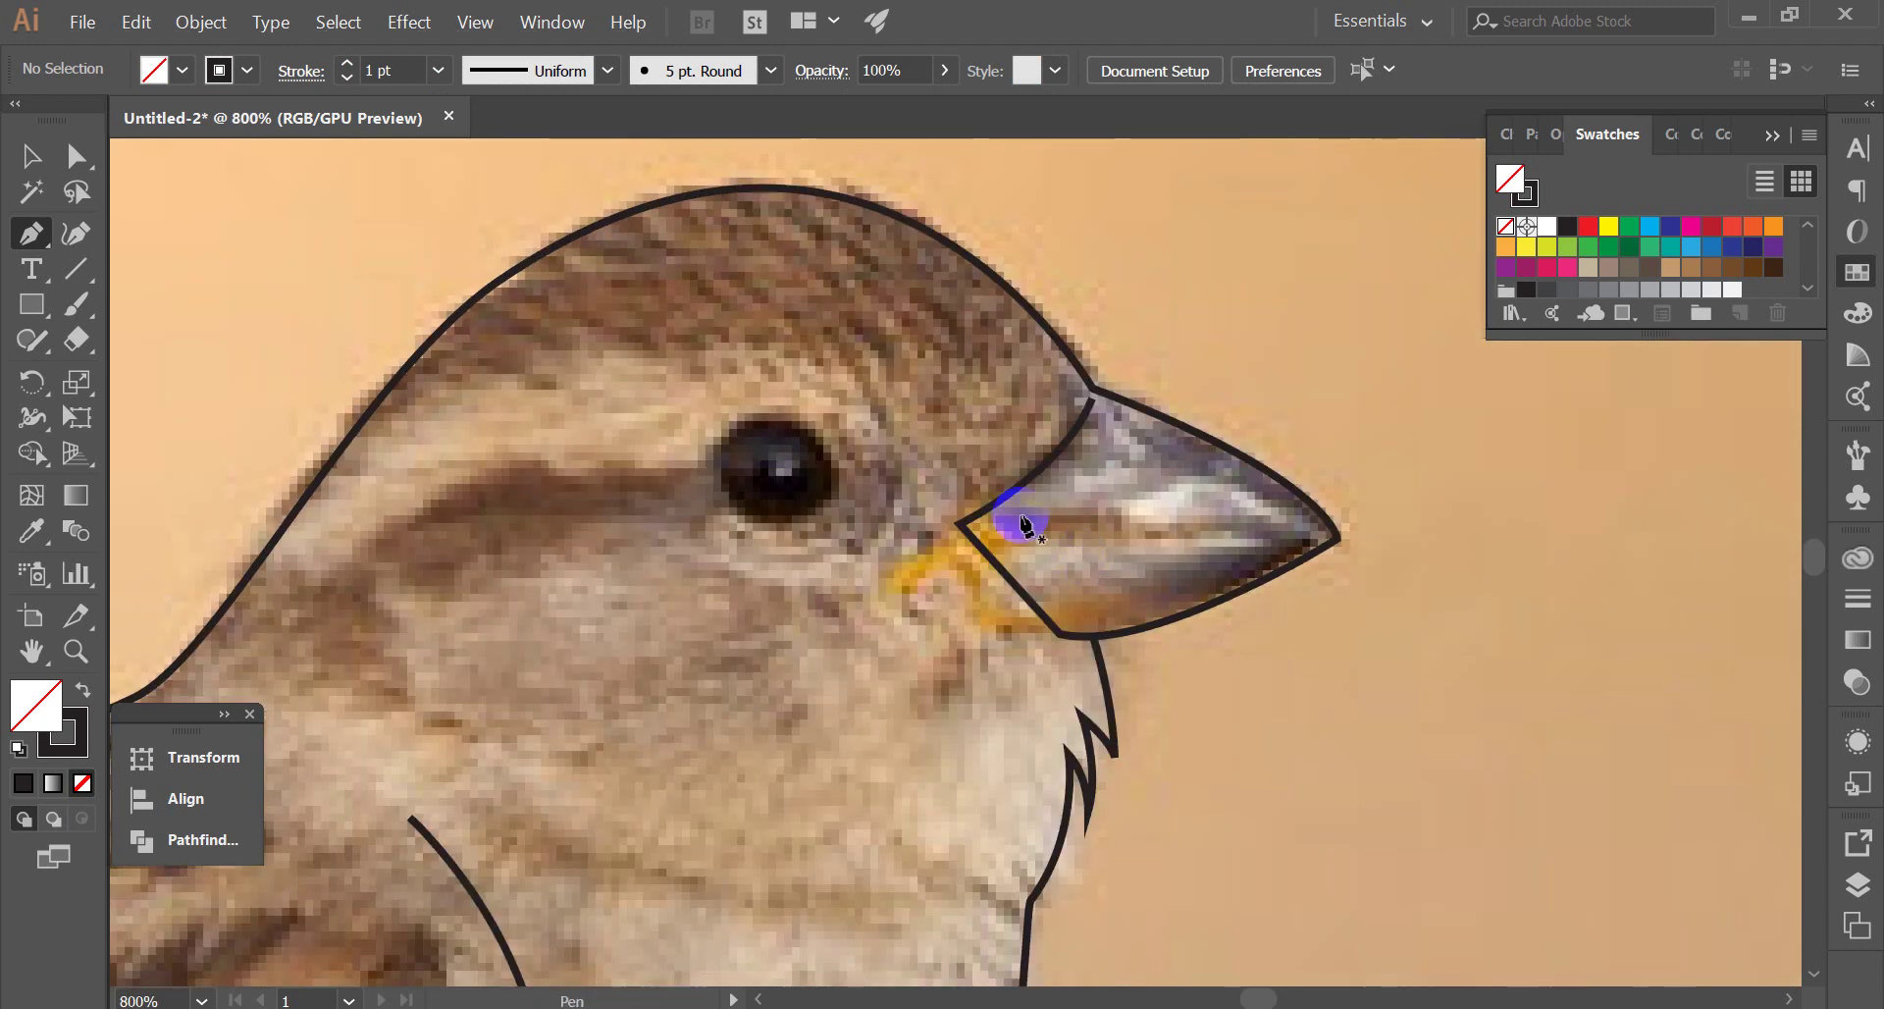
scroll(1205, 532, up, 1)
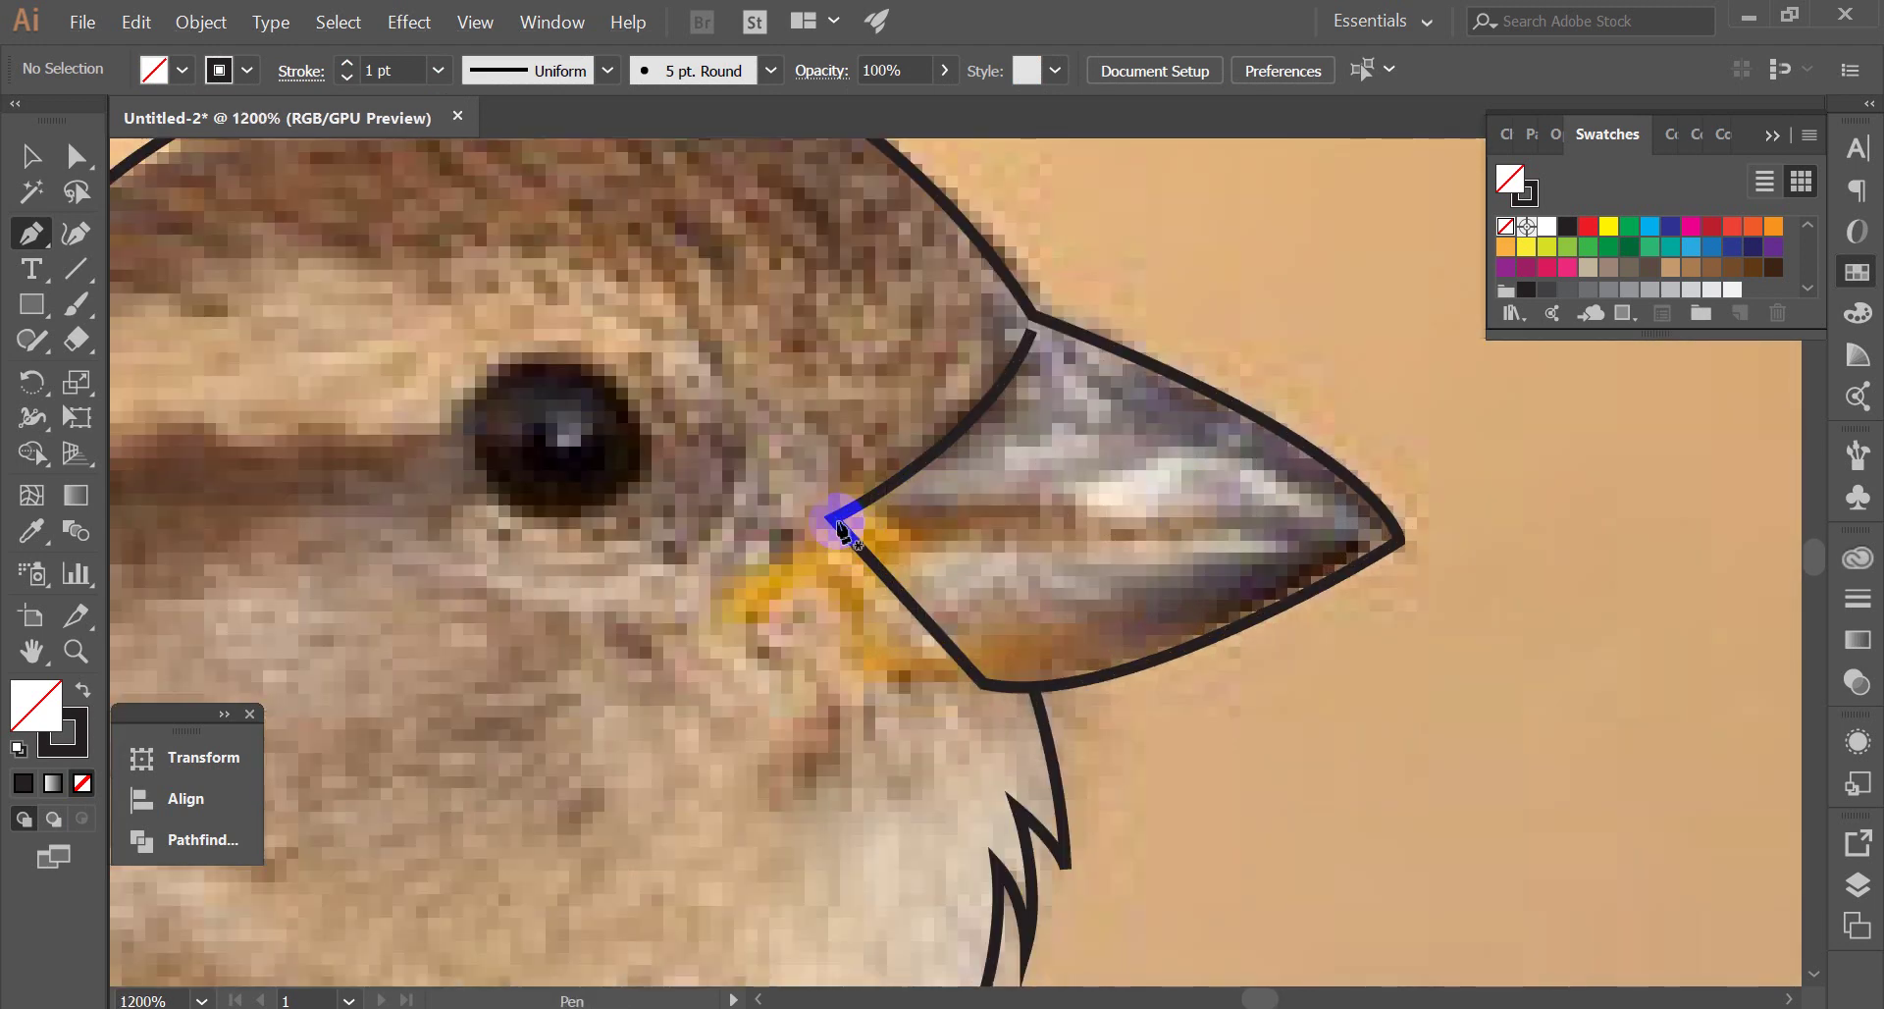
click(1397, 545)
click(1397, 546)
scroll(315, 533, down, 4)
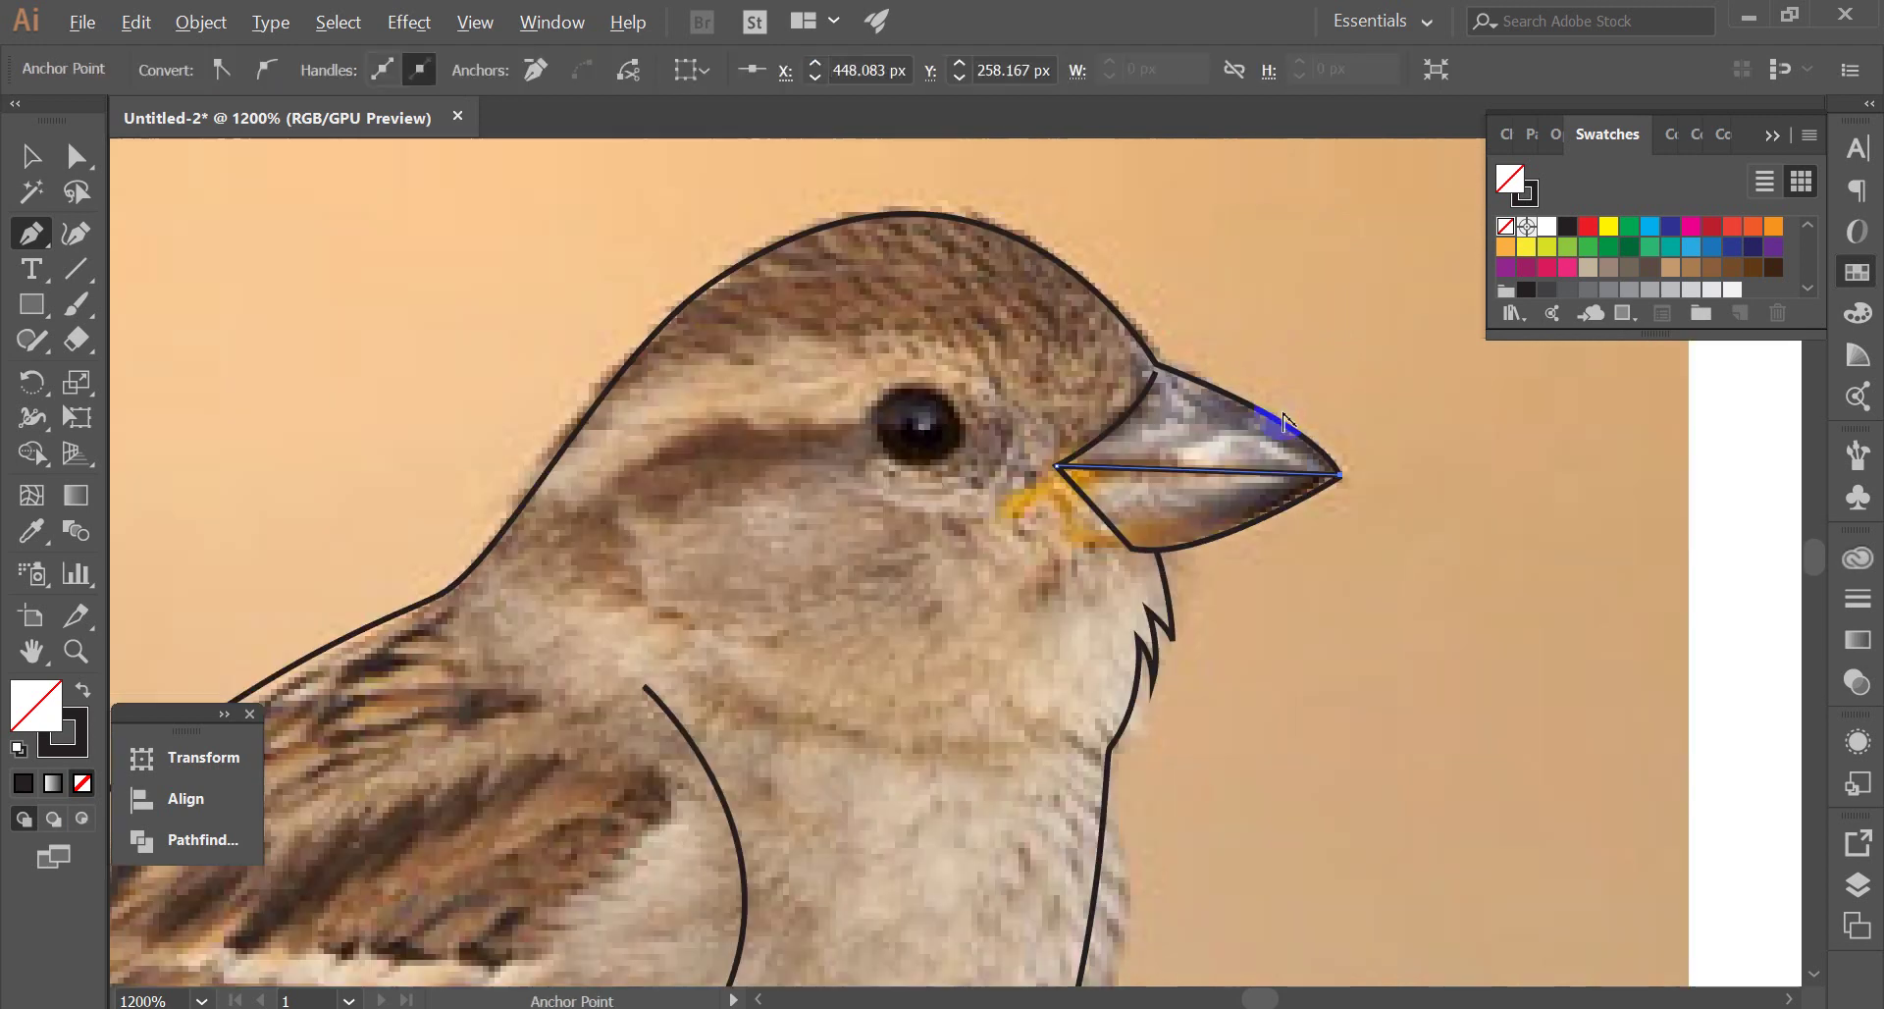
scroll(1123, 444, up, 2)
Draw a circle with the Ellipse tool around the sparrow's eye
click(31, 305)
drag(31, 304, 167, 374)
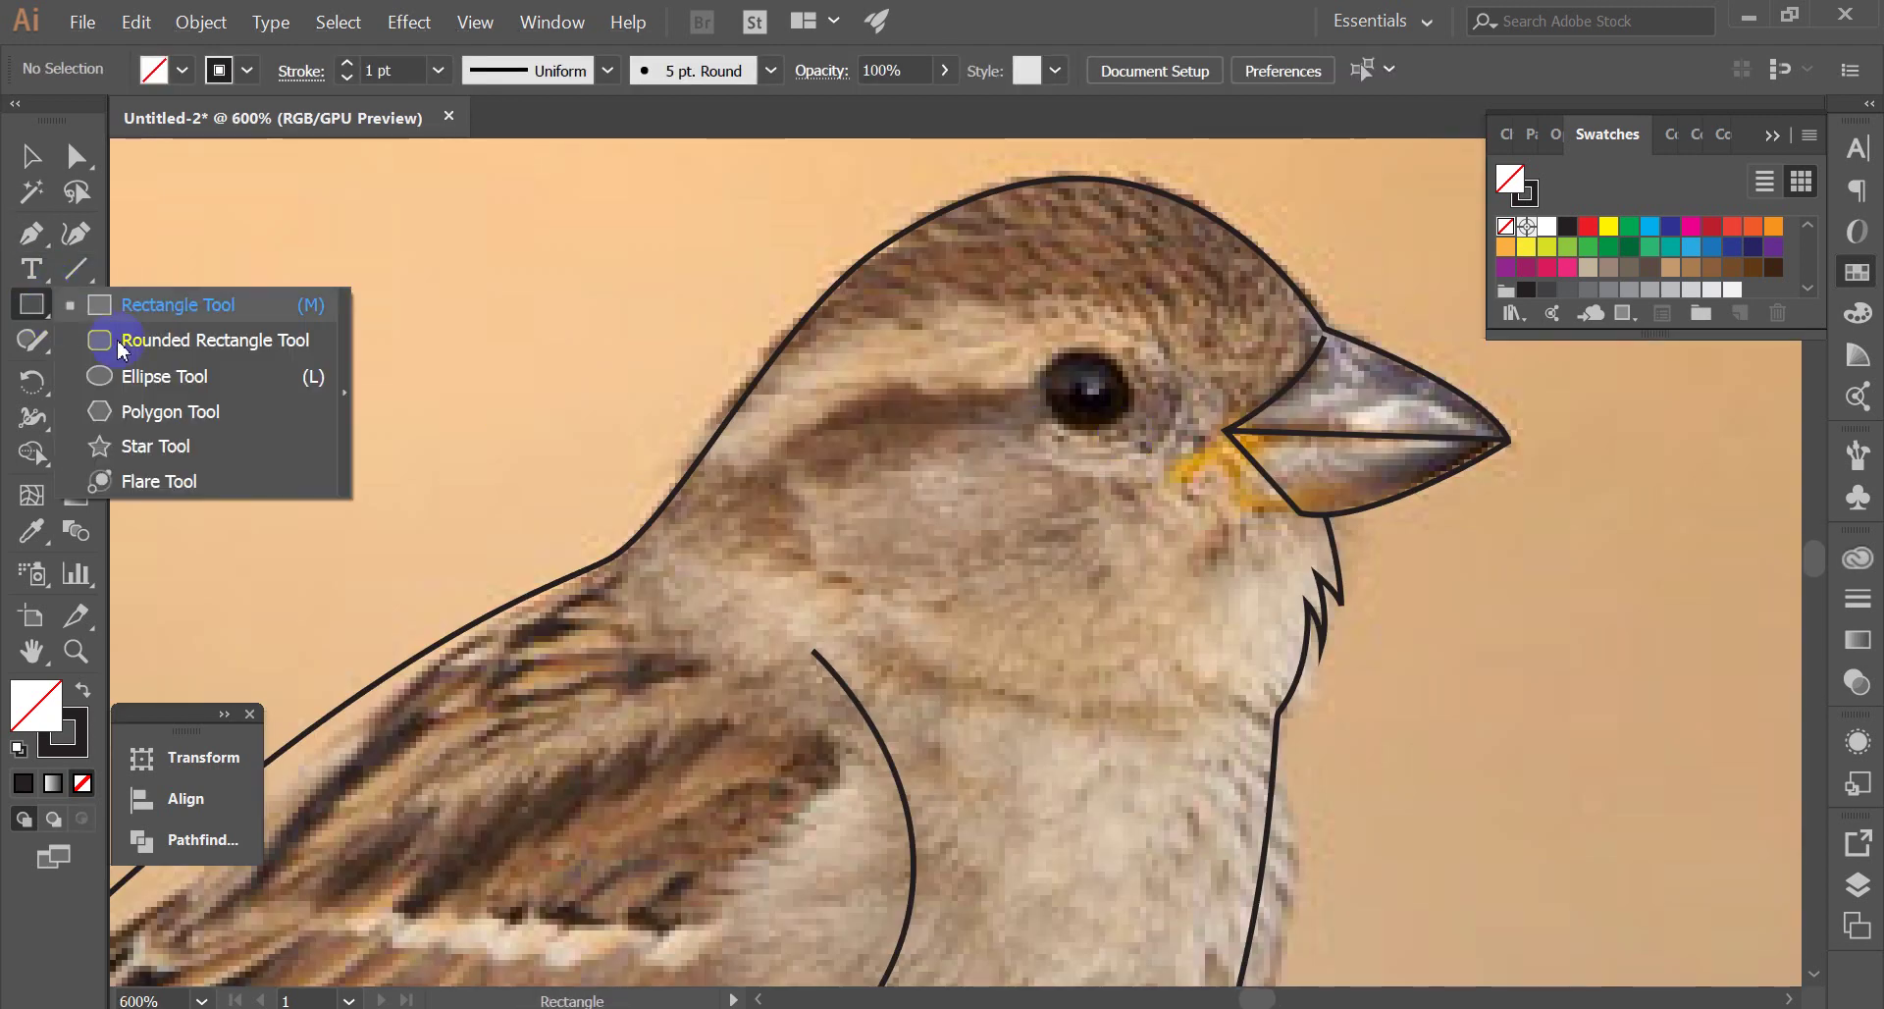
scroll(979, 330, up, 3)
mouse_move(1261, 500)
mouse_down()
mouse_move(1338, 646)
mouse_move(1334, 622)
mouse_up()
scroll(1334, 622, down, 3)
scroll(1010, 491, down, 2)
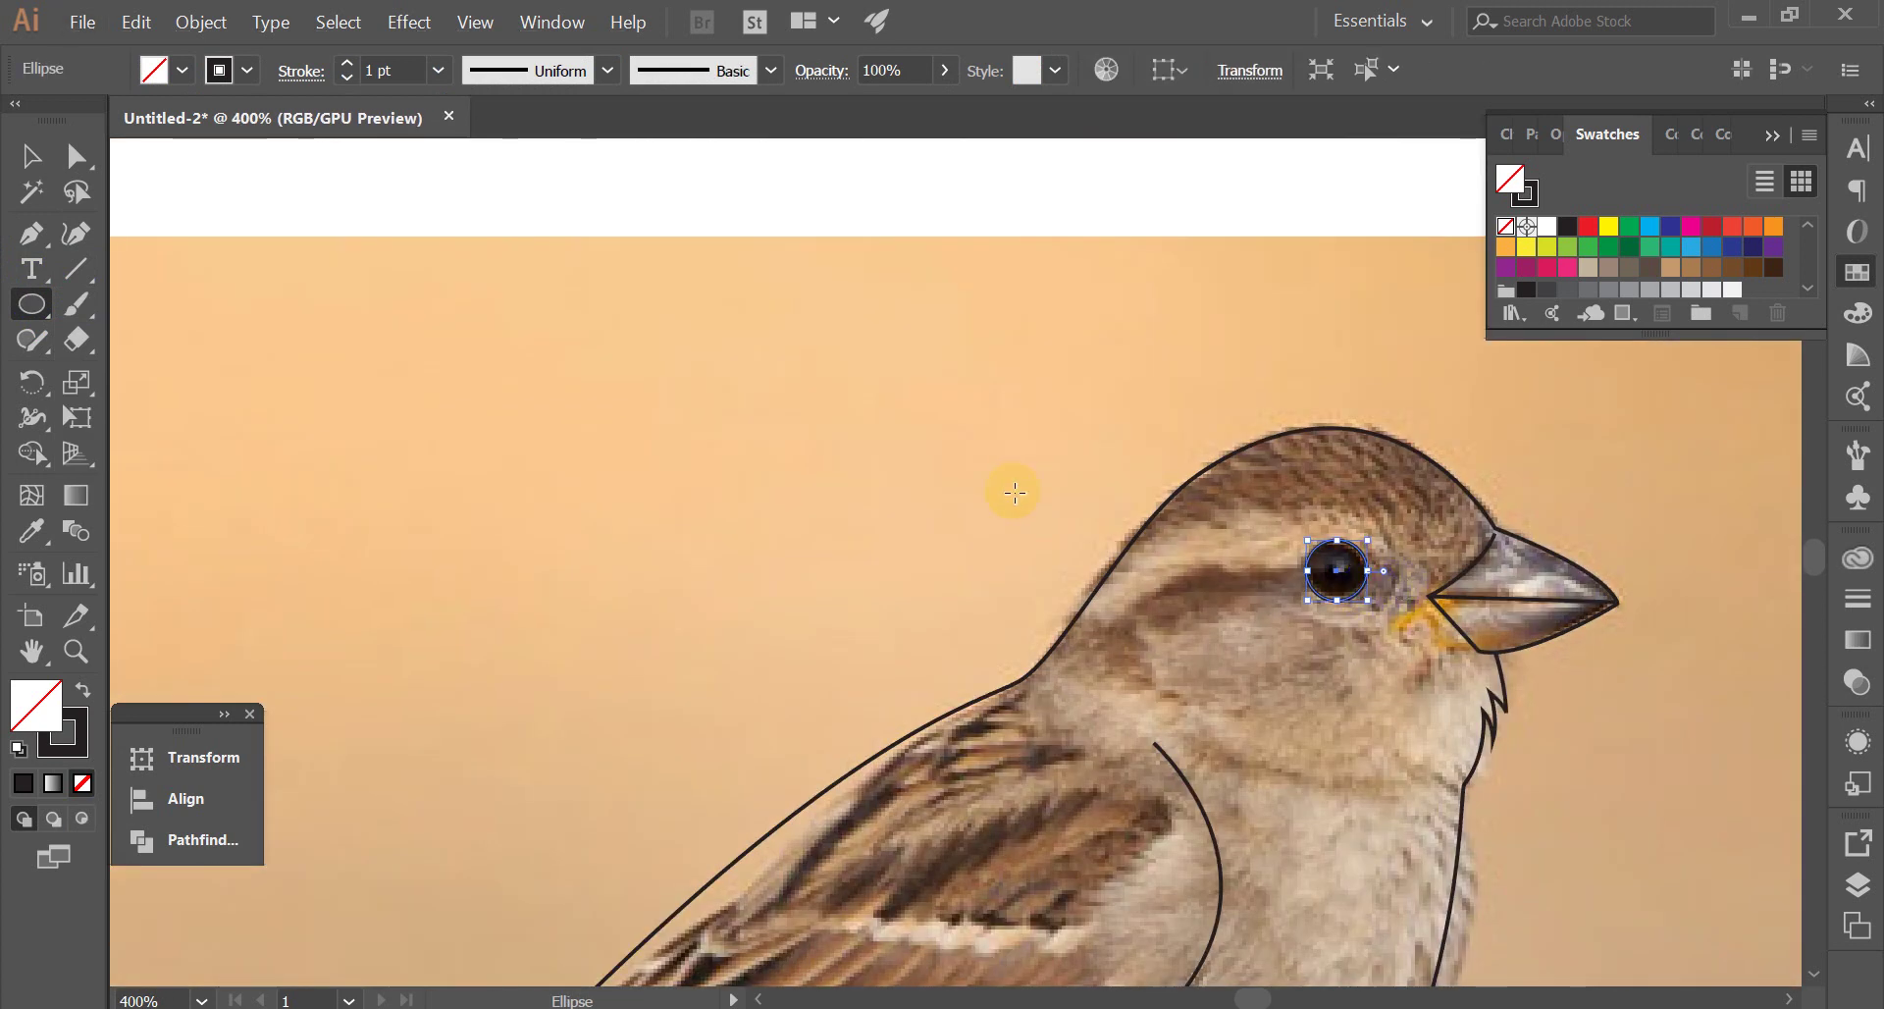
scroll(852, 404, down, 2)
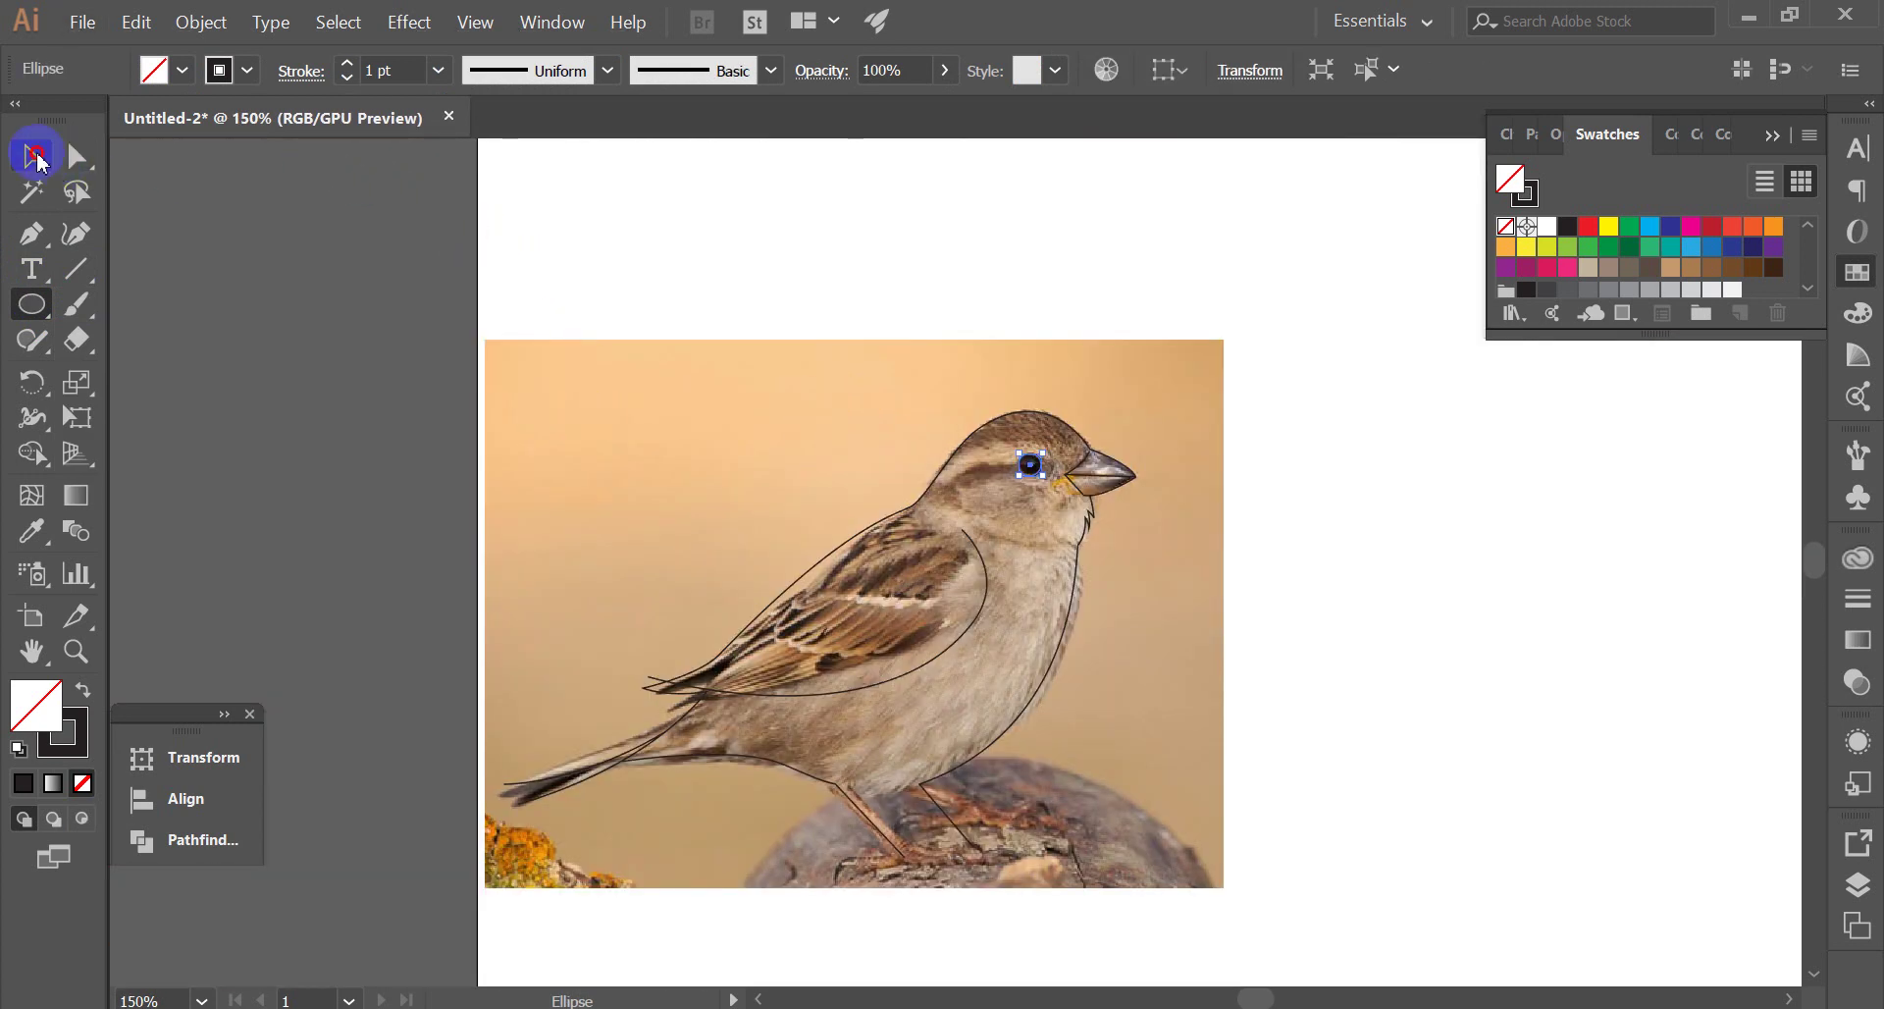
click(35, 155)
Move the traced bird outline to the right, off the photo
drag(622, 420, 1102, 798)
scroll(867, 649, down, 2)
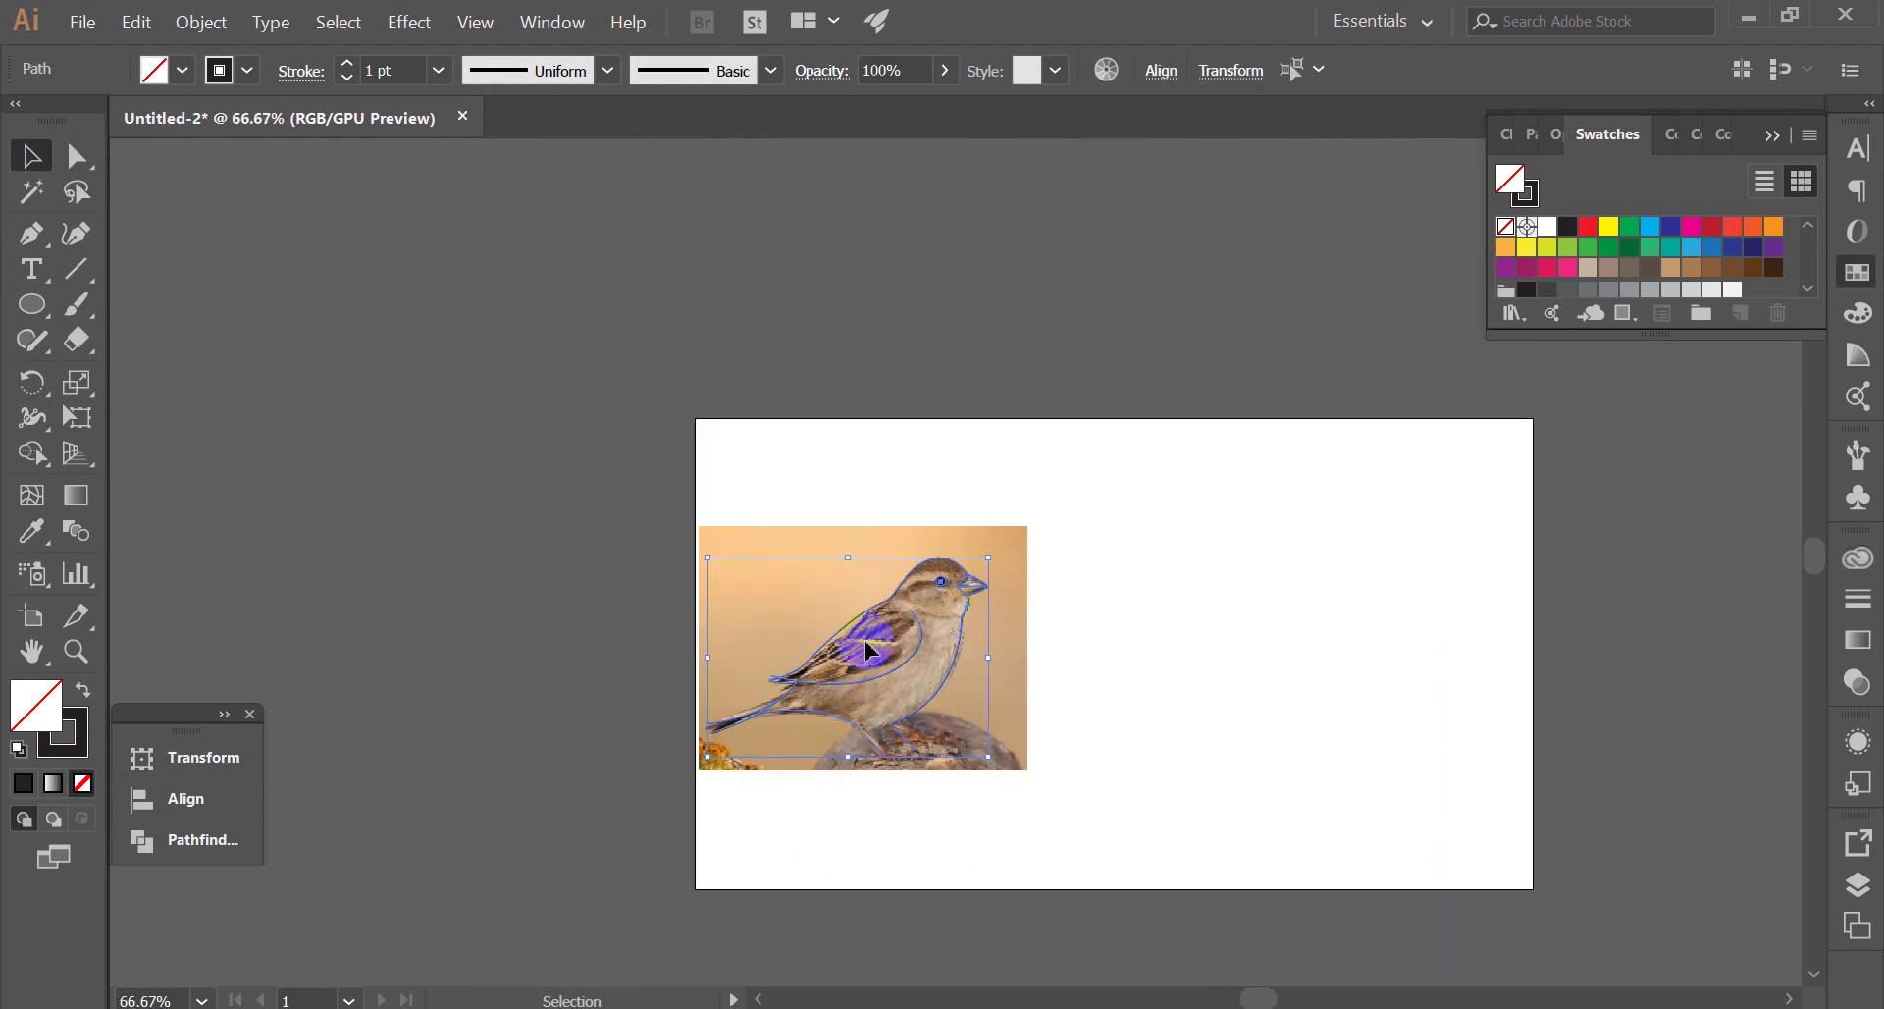
drag(867, 624, 1211, 624)
click(1207, 513)
Drag the wing-tip anchor up-right and extend the crossing line's end left past it
scroll(1232, 714, up, 3)
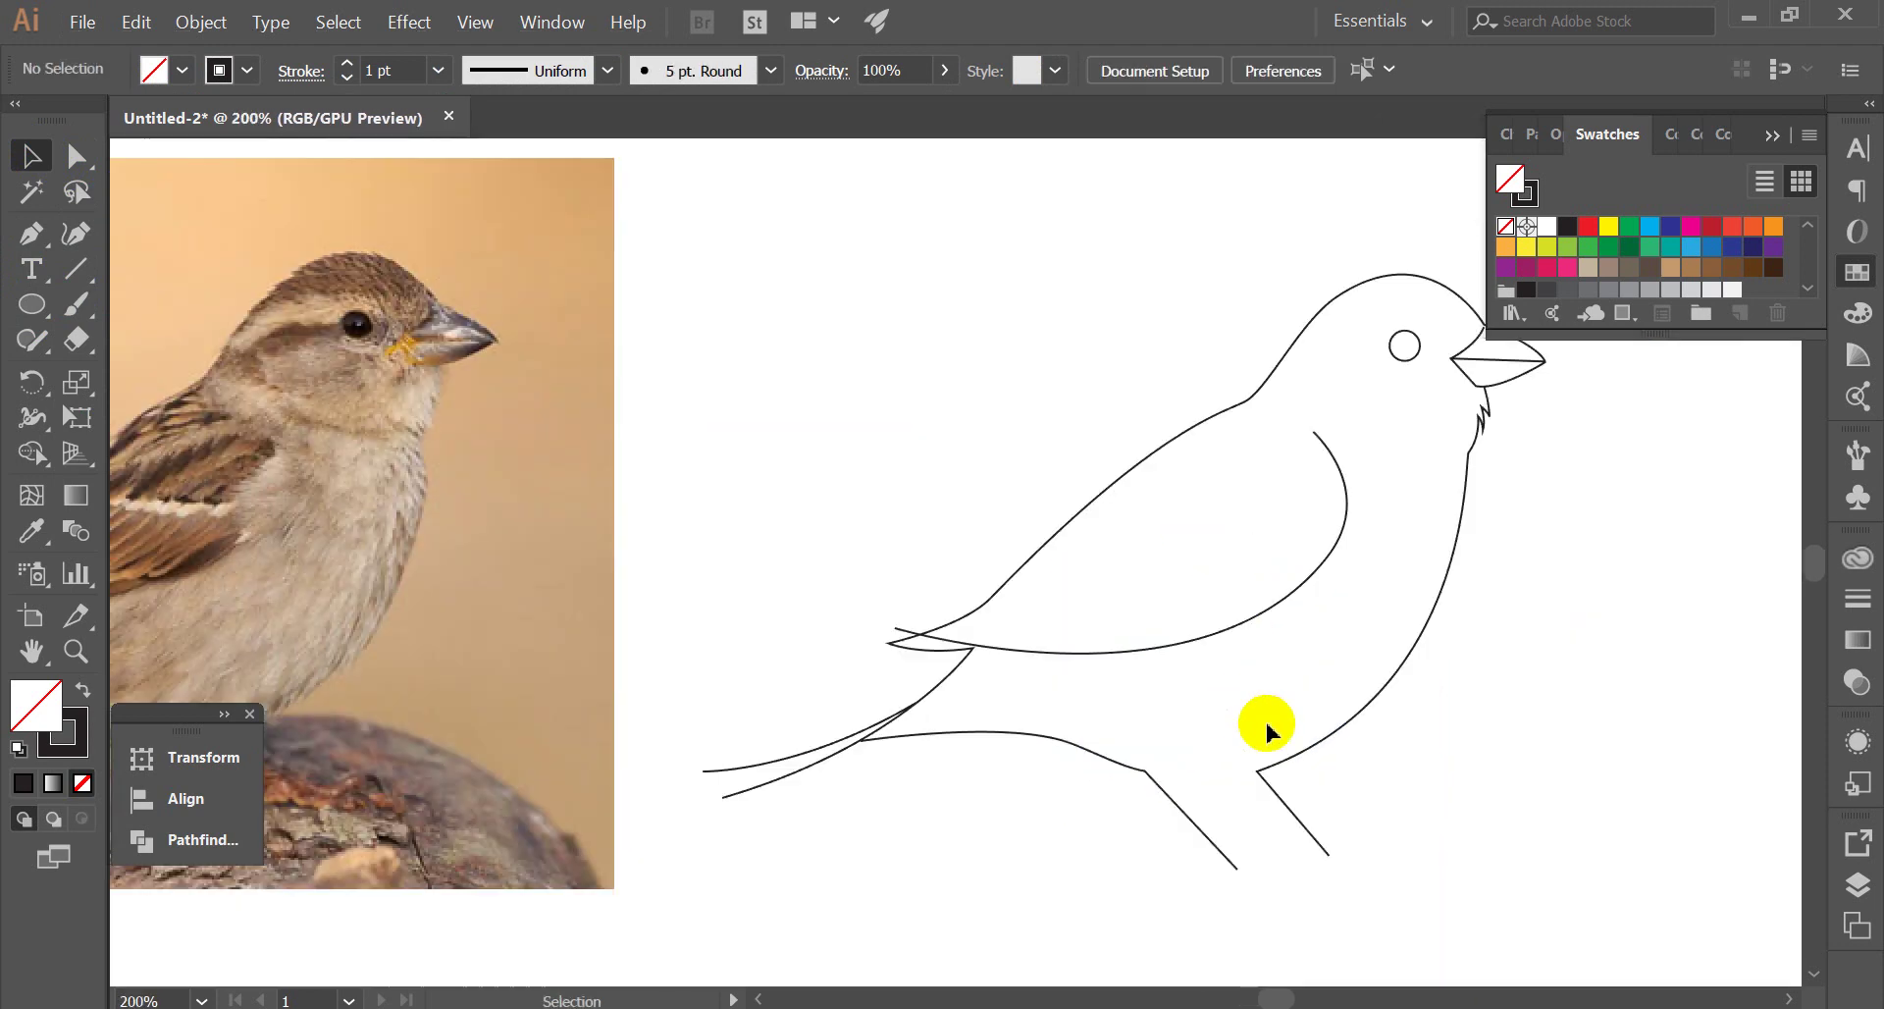
scroll(901, 572, down, 2)
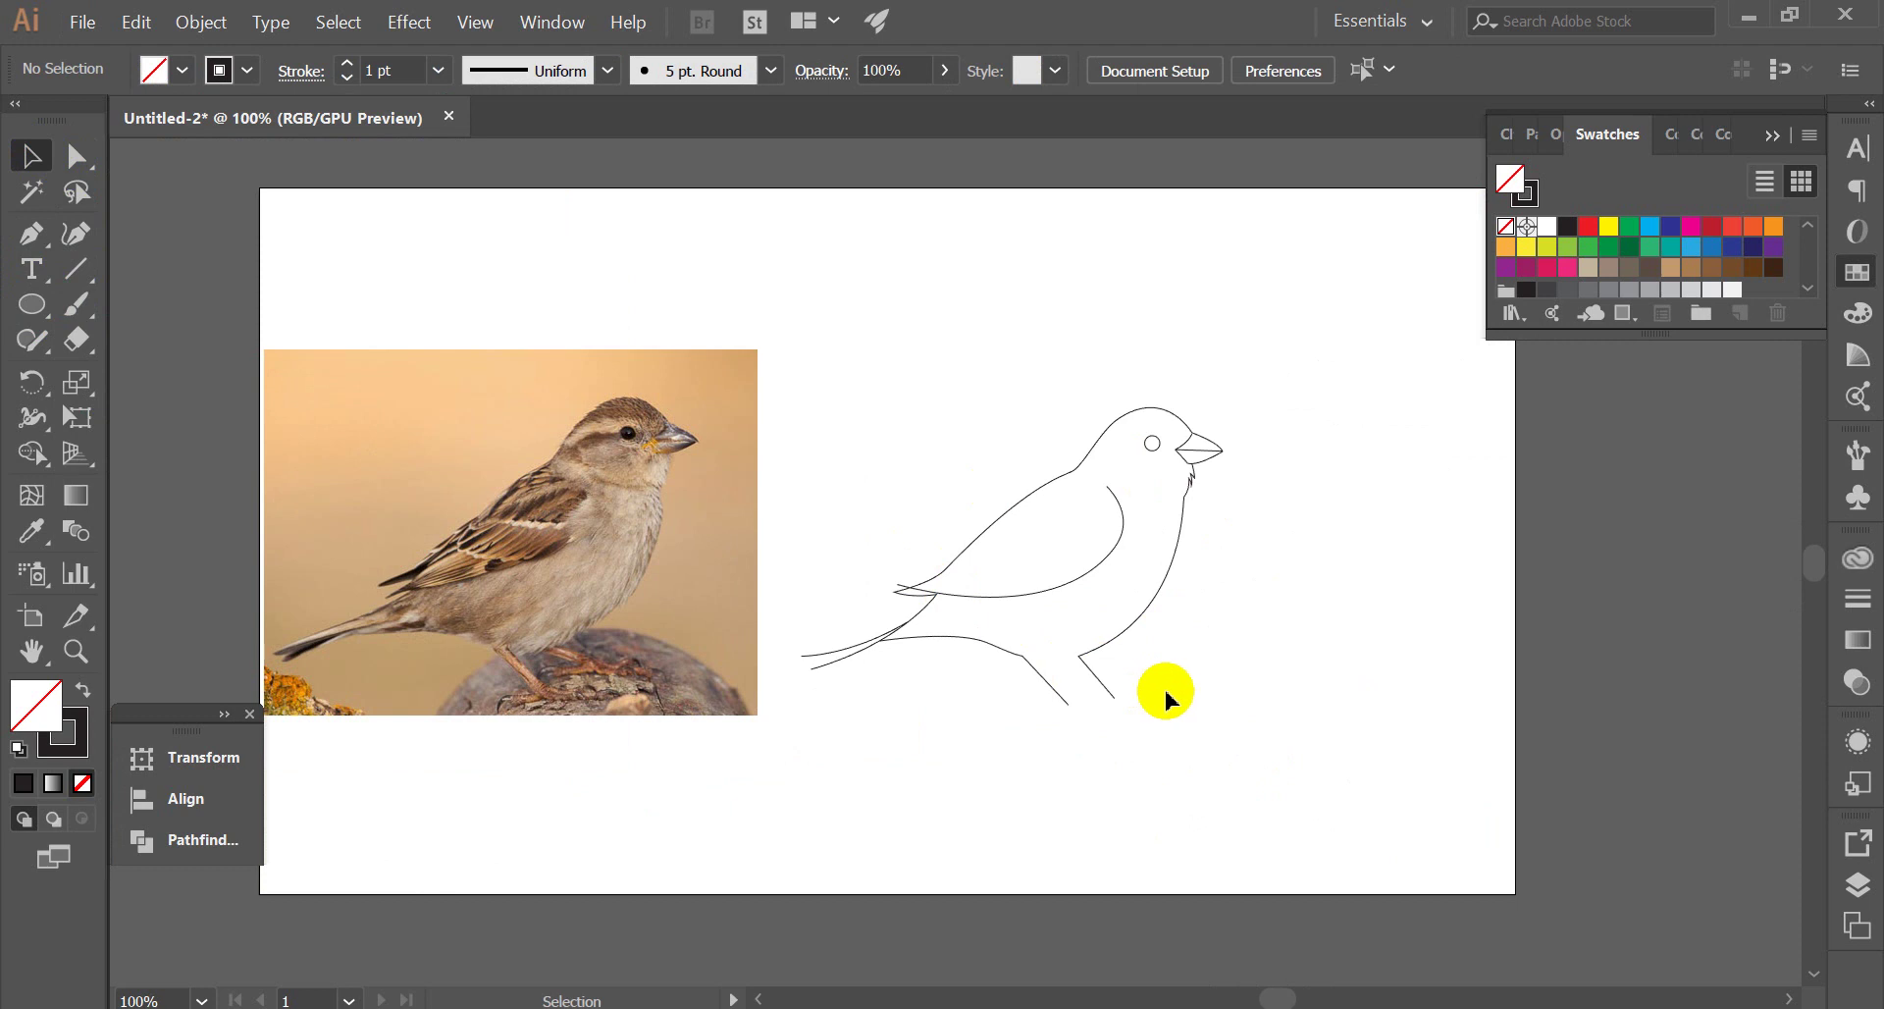
scroll(845, 618, up, 3)
scroll(1034, 546, up, 1)
scroll(1101, 566, up, 1)
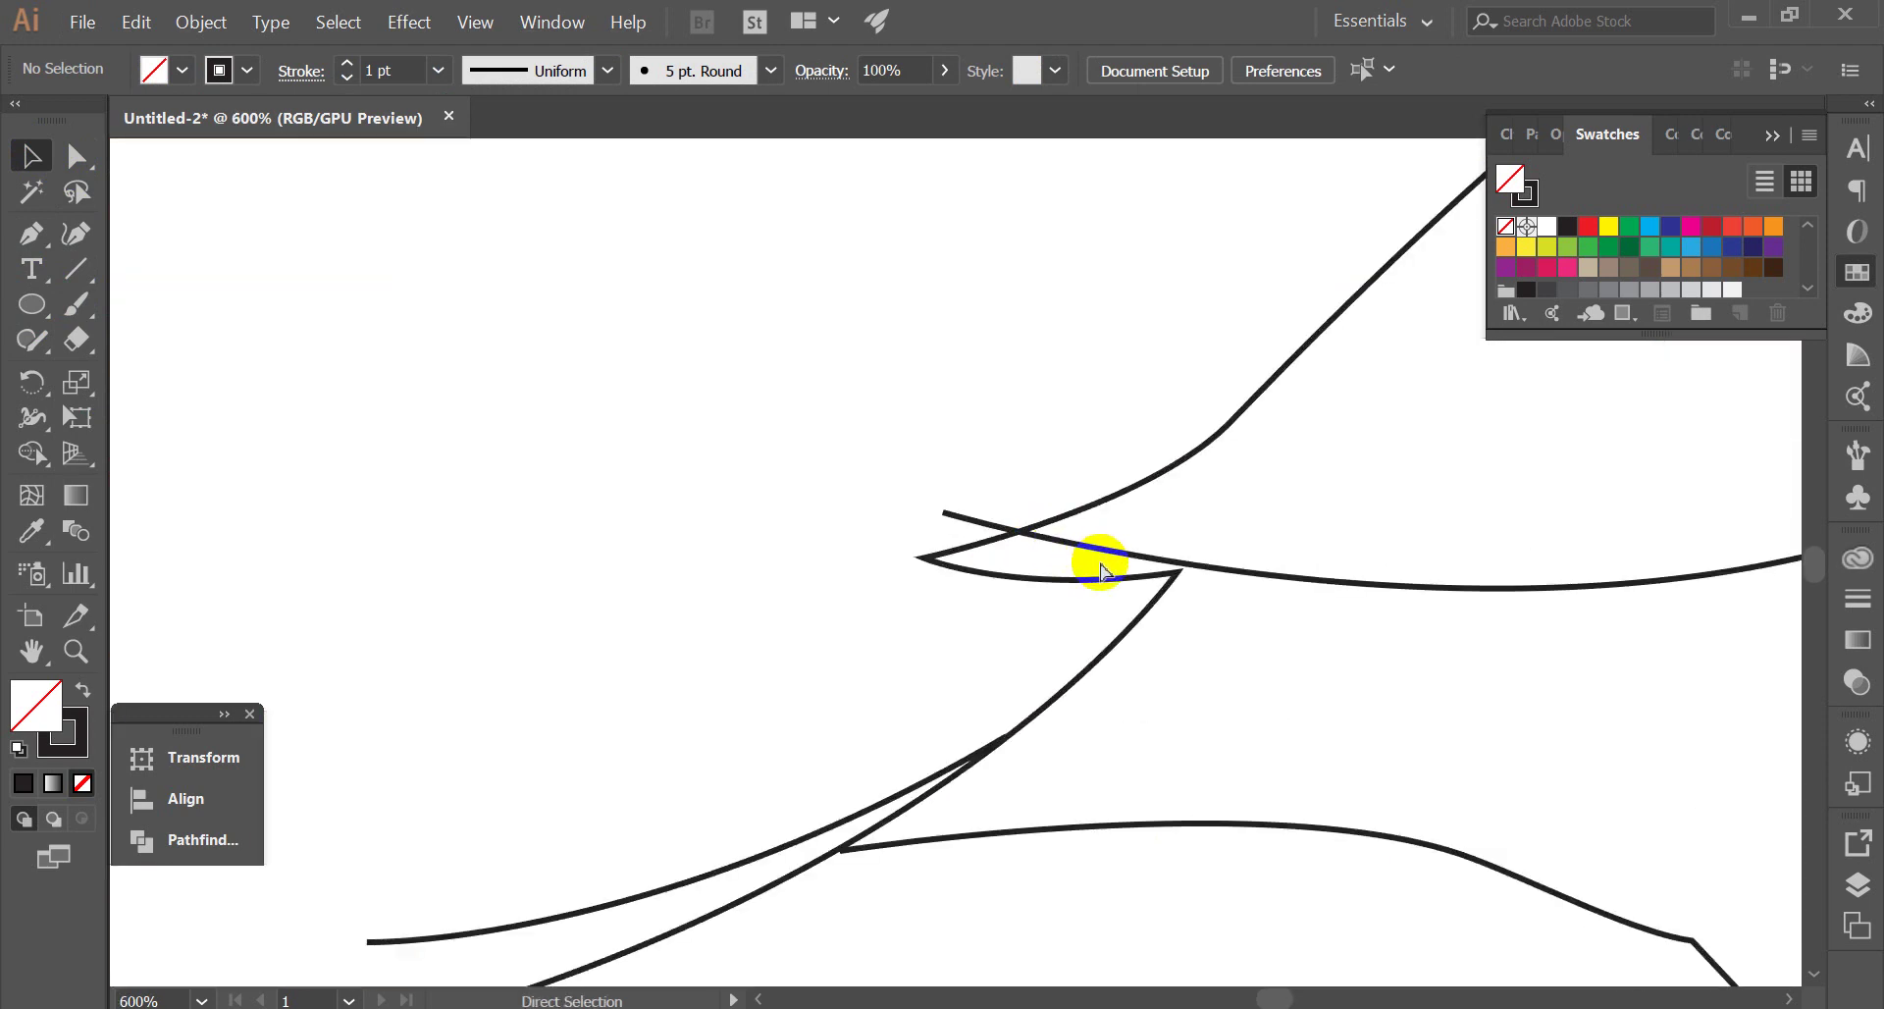
scroll(1022, 505, down, 1)
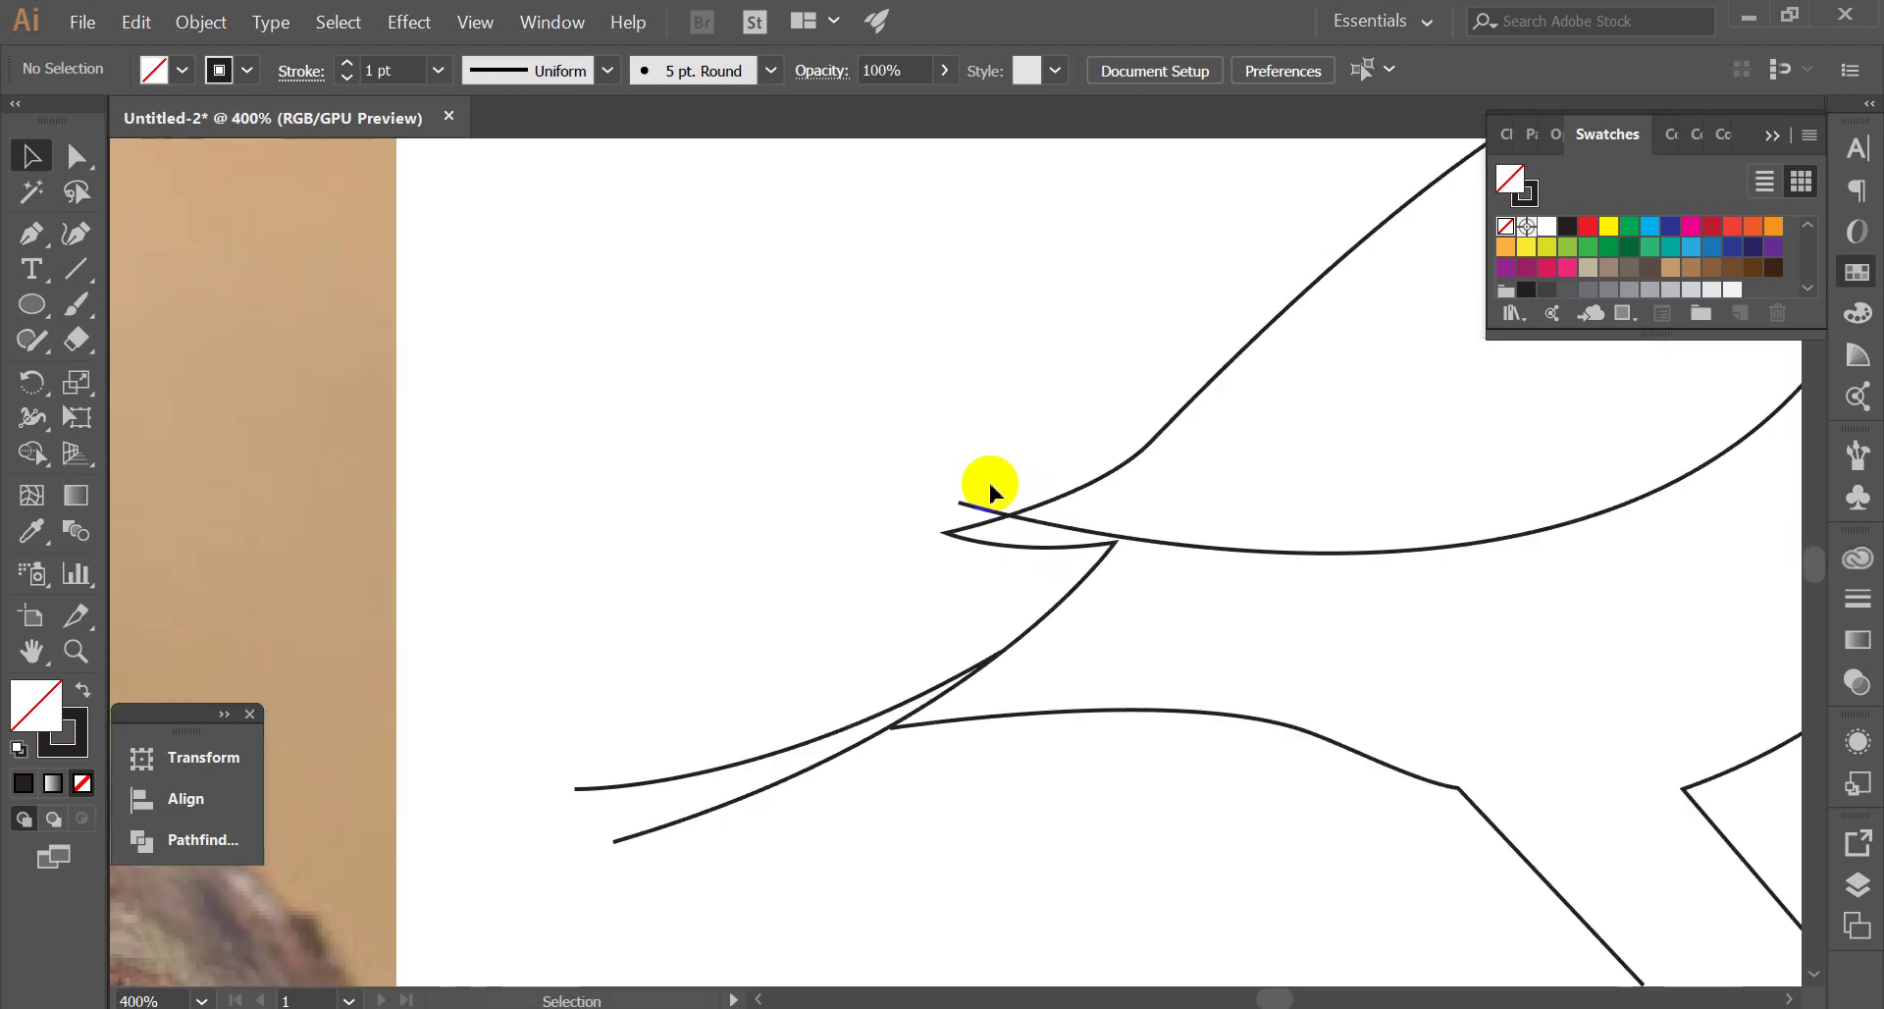
scroll(984, 488, up, 3)
click(1072, 535)
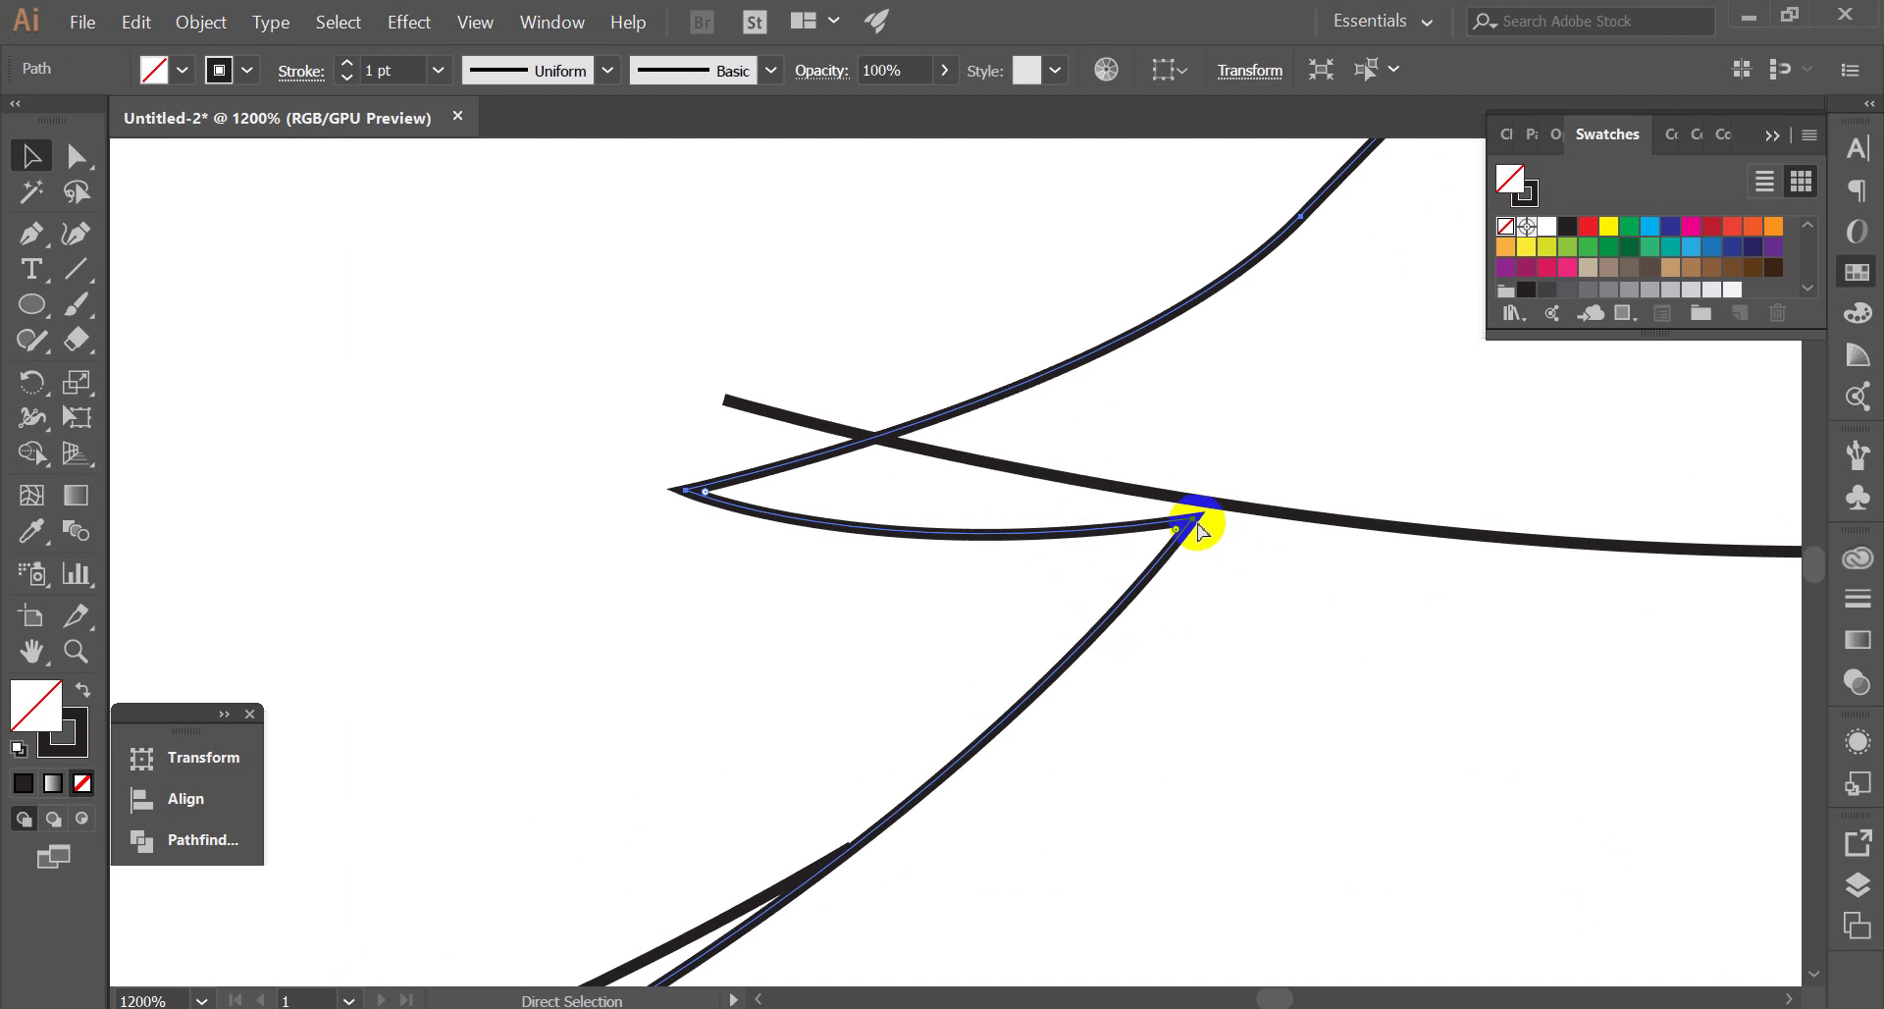
drag(1195, 520, 1220, 492)
scroll(1079, 471, up, 2)
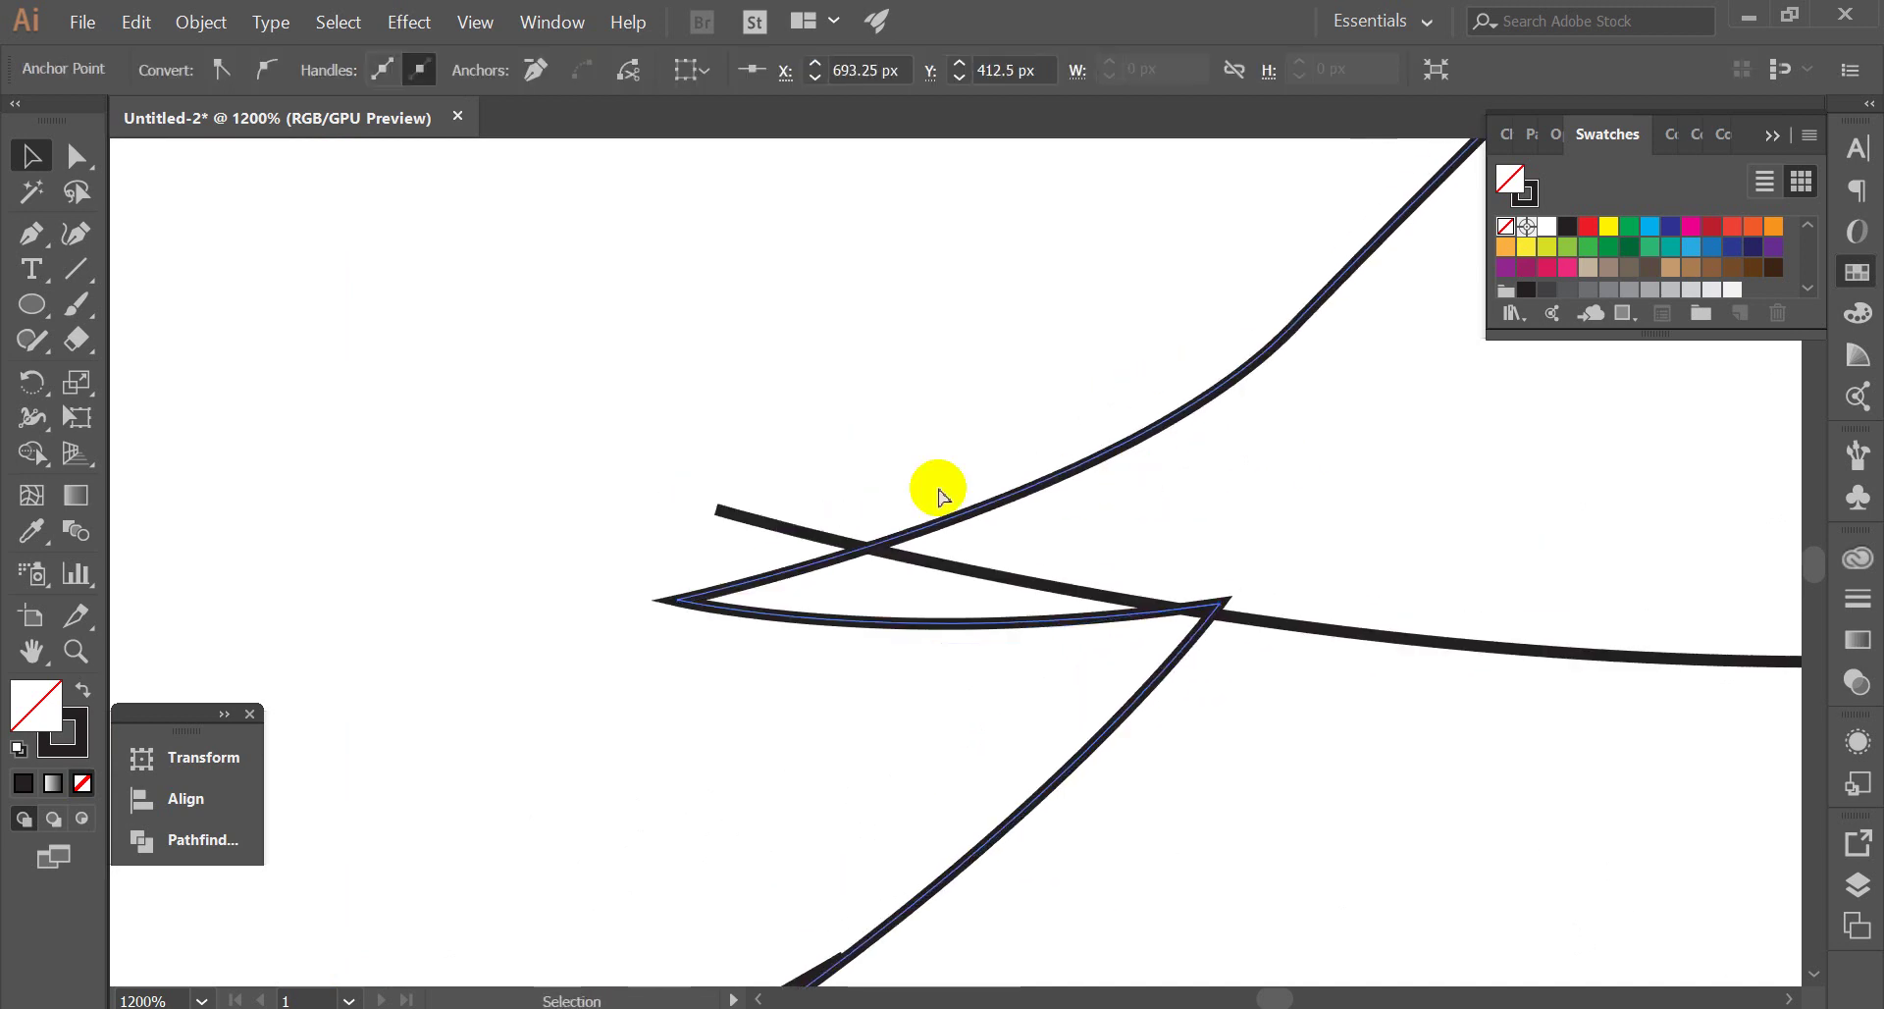
drag(719, 509, 661, 496)
scroll(804, 429, down, 4)
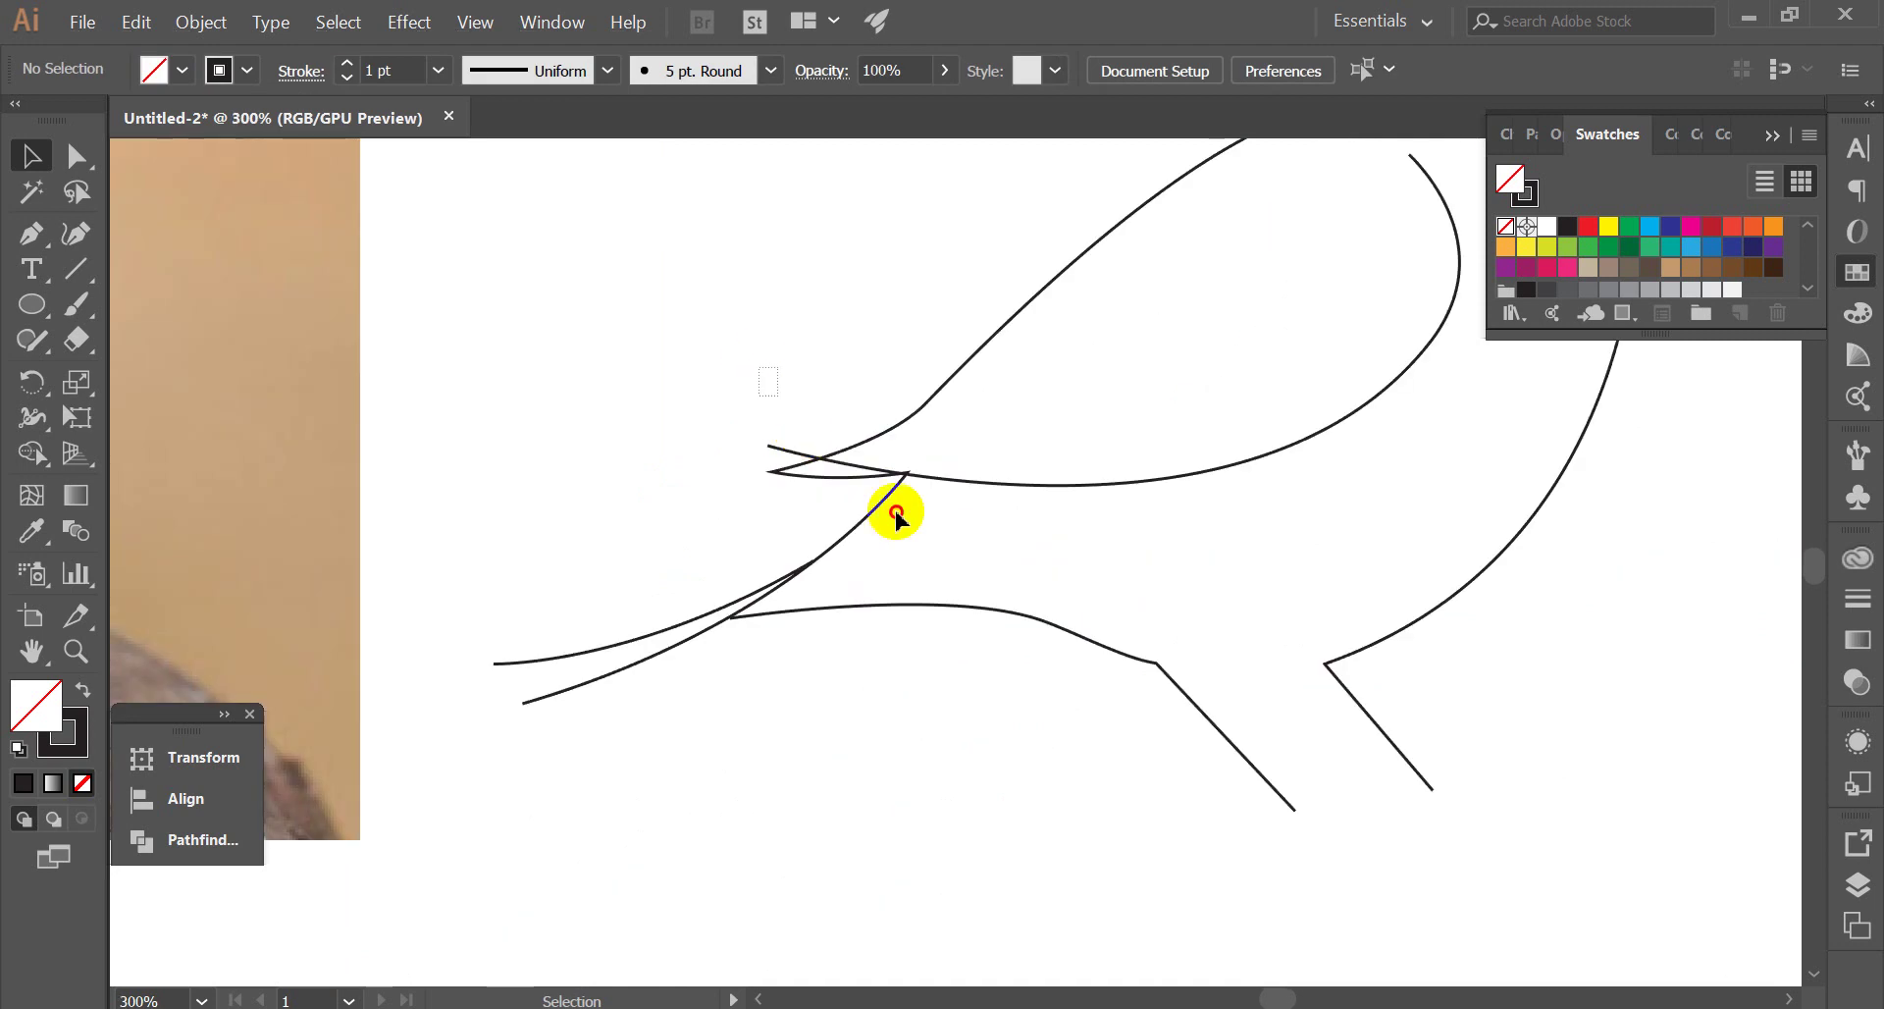
click(62, 424)
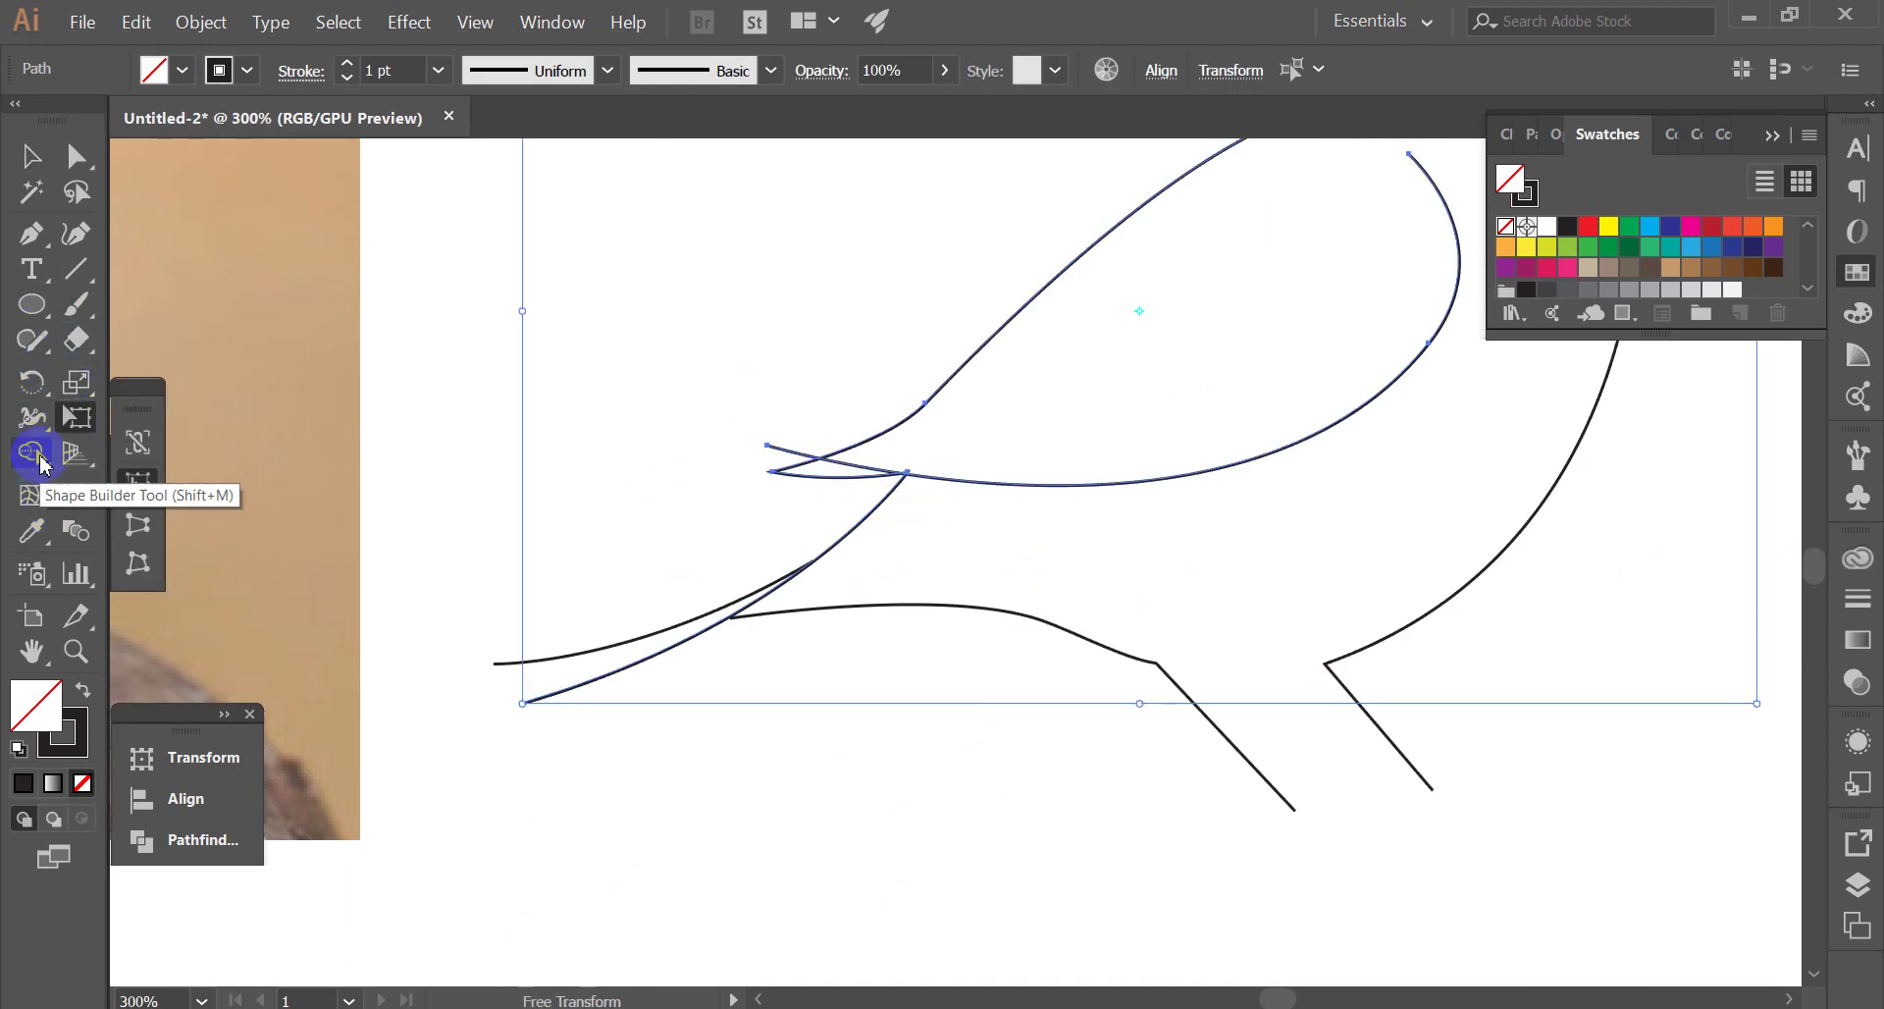
Delete the slivers where the wing curves cross at the tip with Shape Builder
click(41, 463)
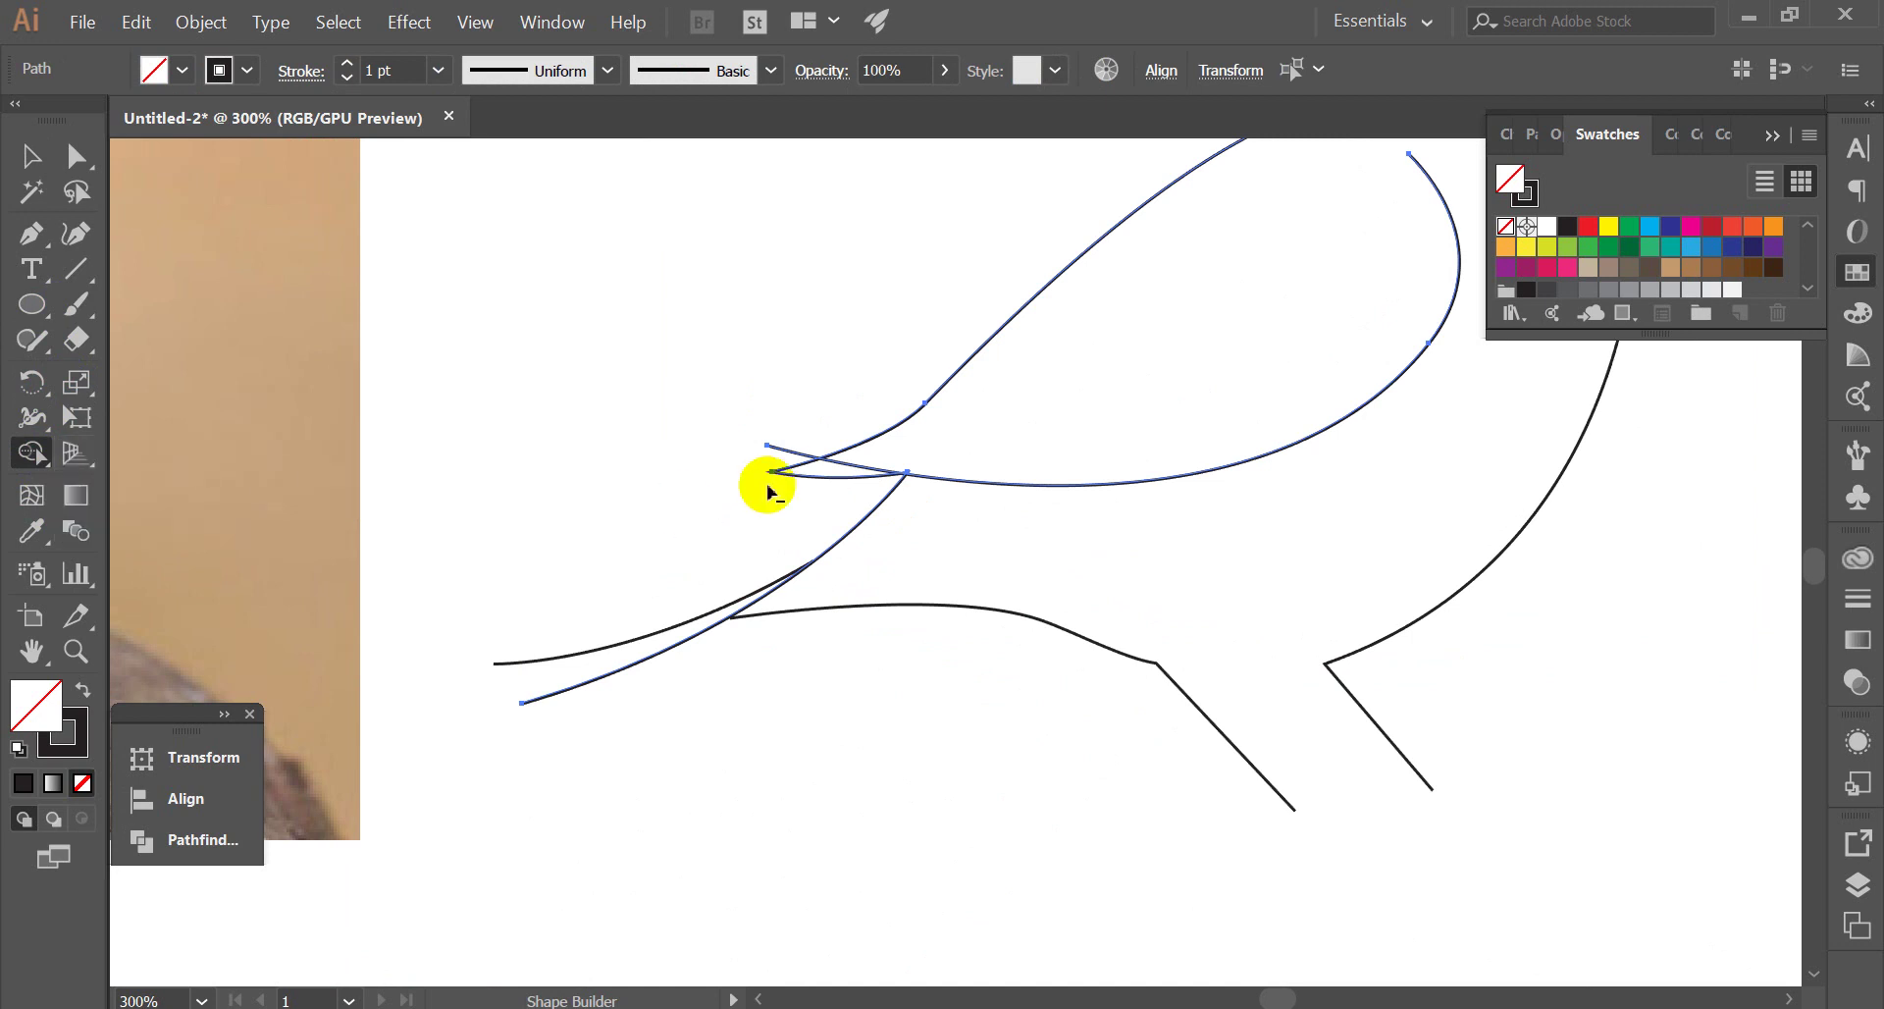
scroll(769, 488, up, 1)
scroll(775, 480, up, 1)
scroll(798, 492, up, 1)
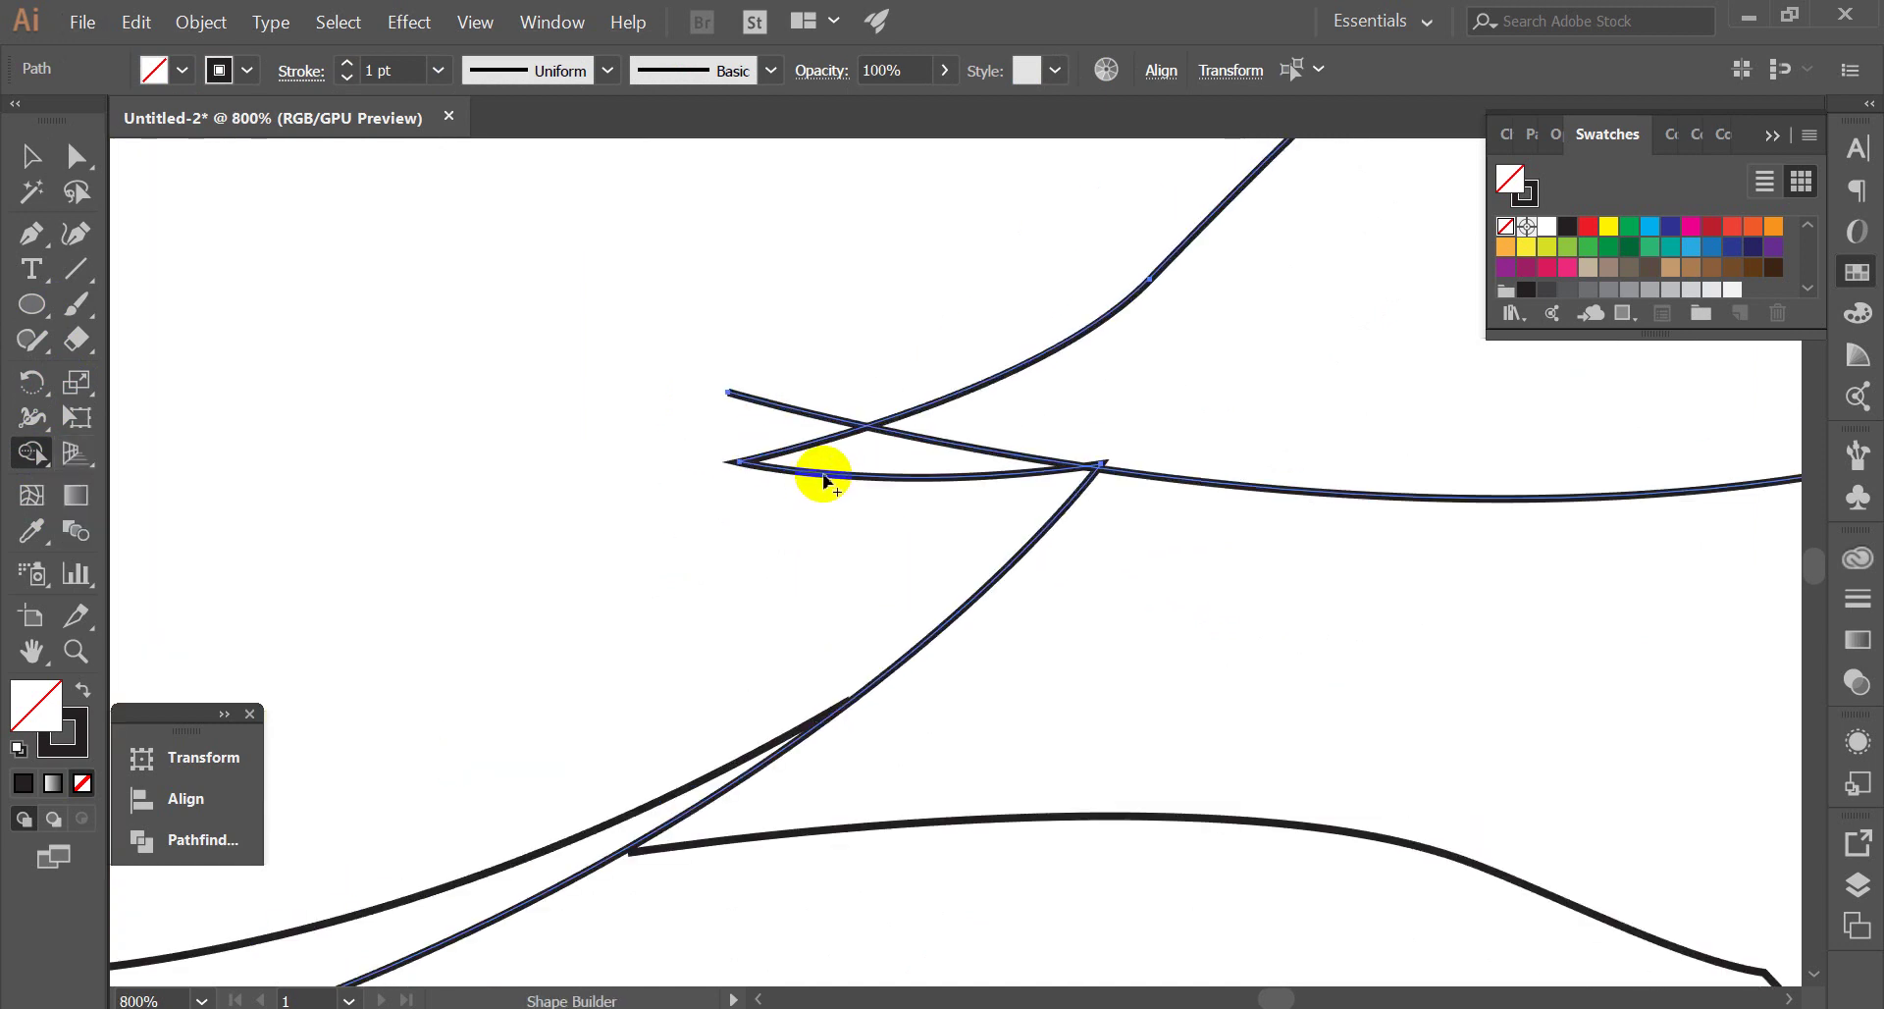
alt+click(824, 476)
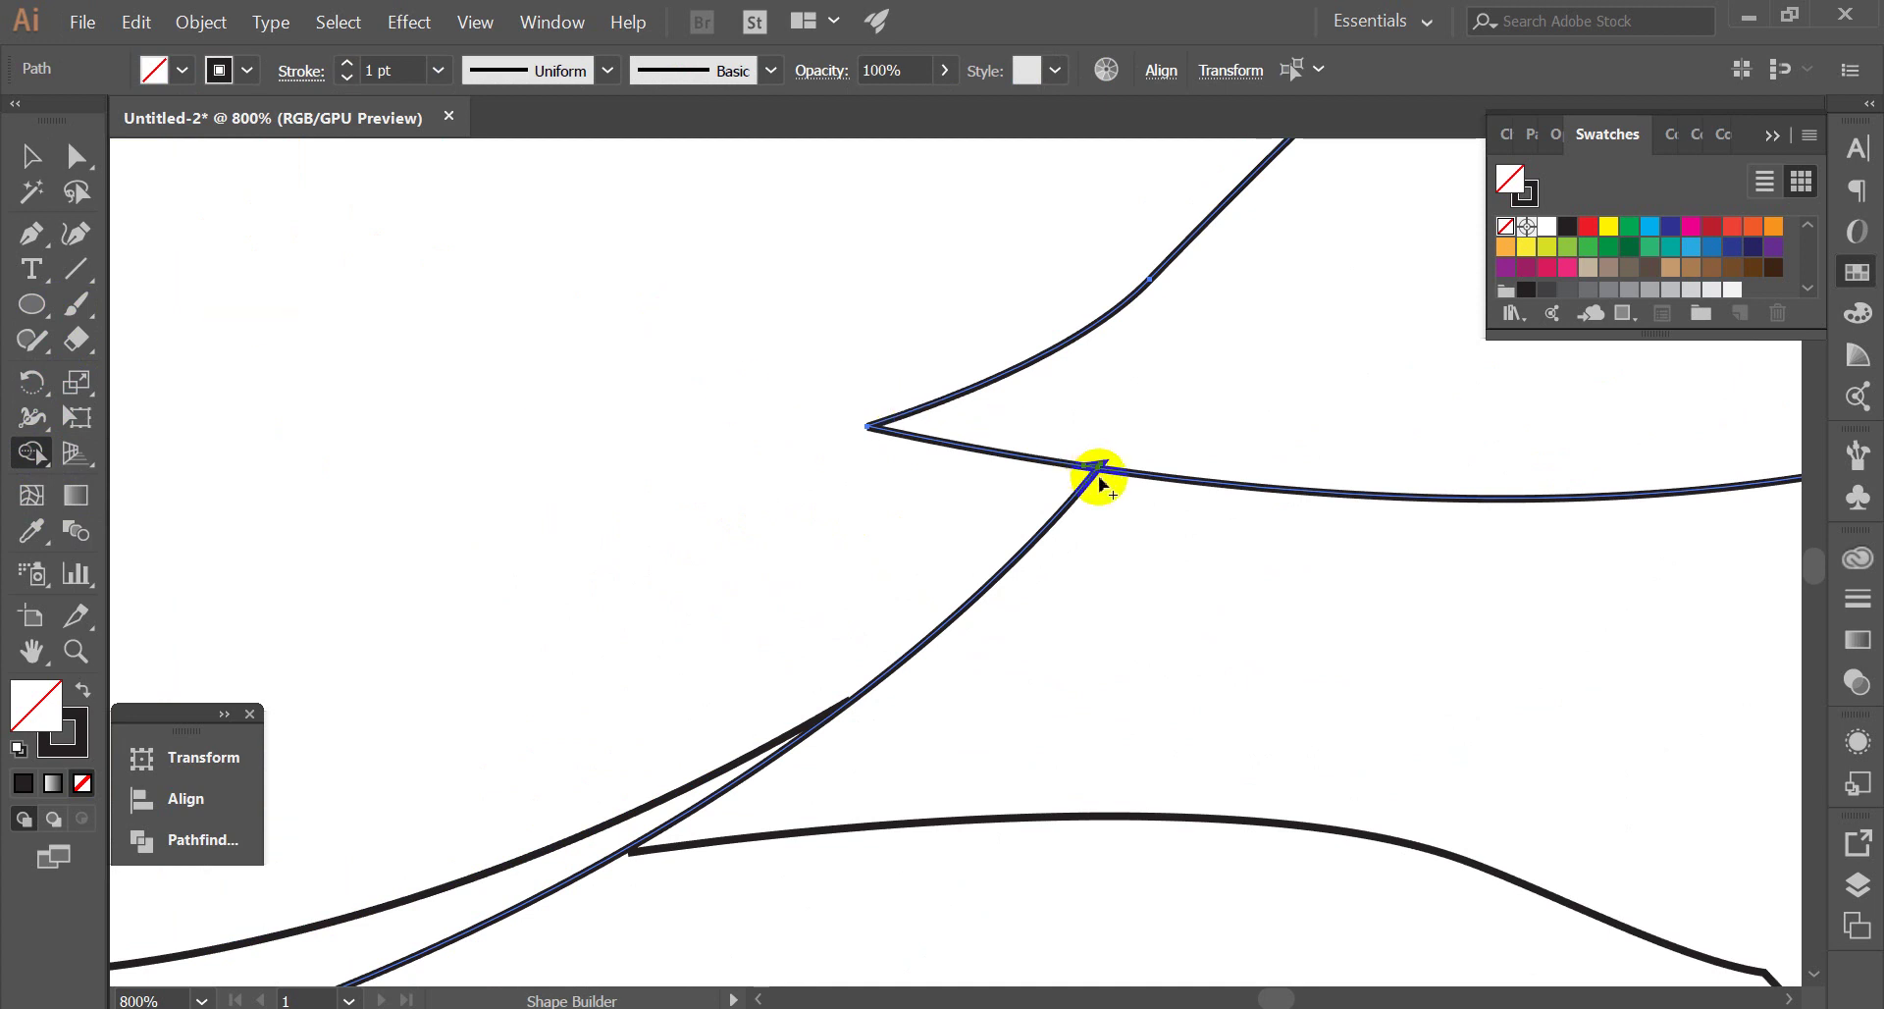
scroll(1093, 469, up, 3)
drag(1093, 448, 1128, 496)
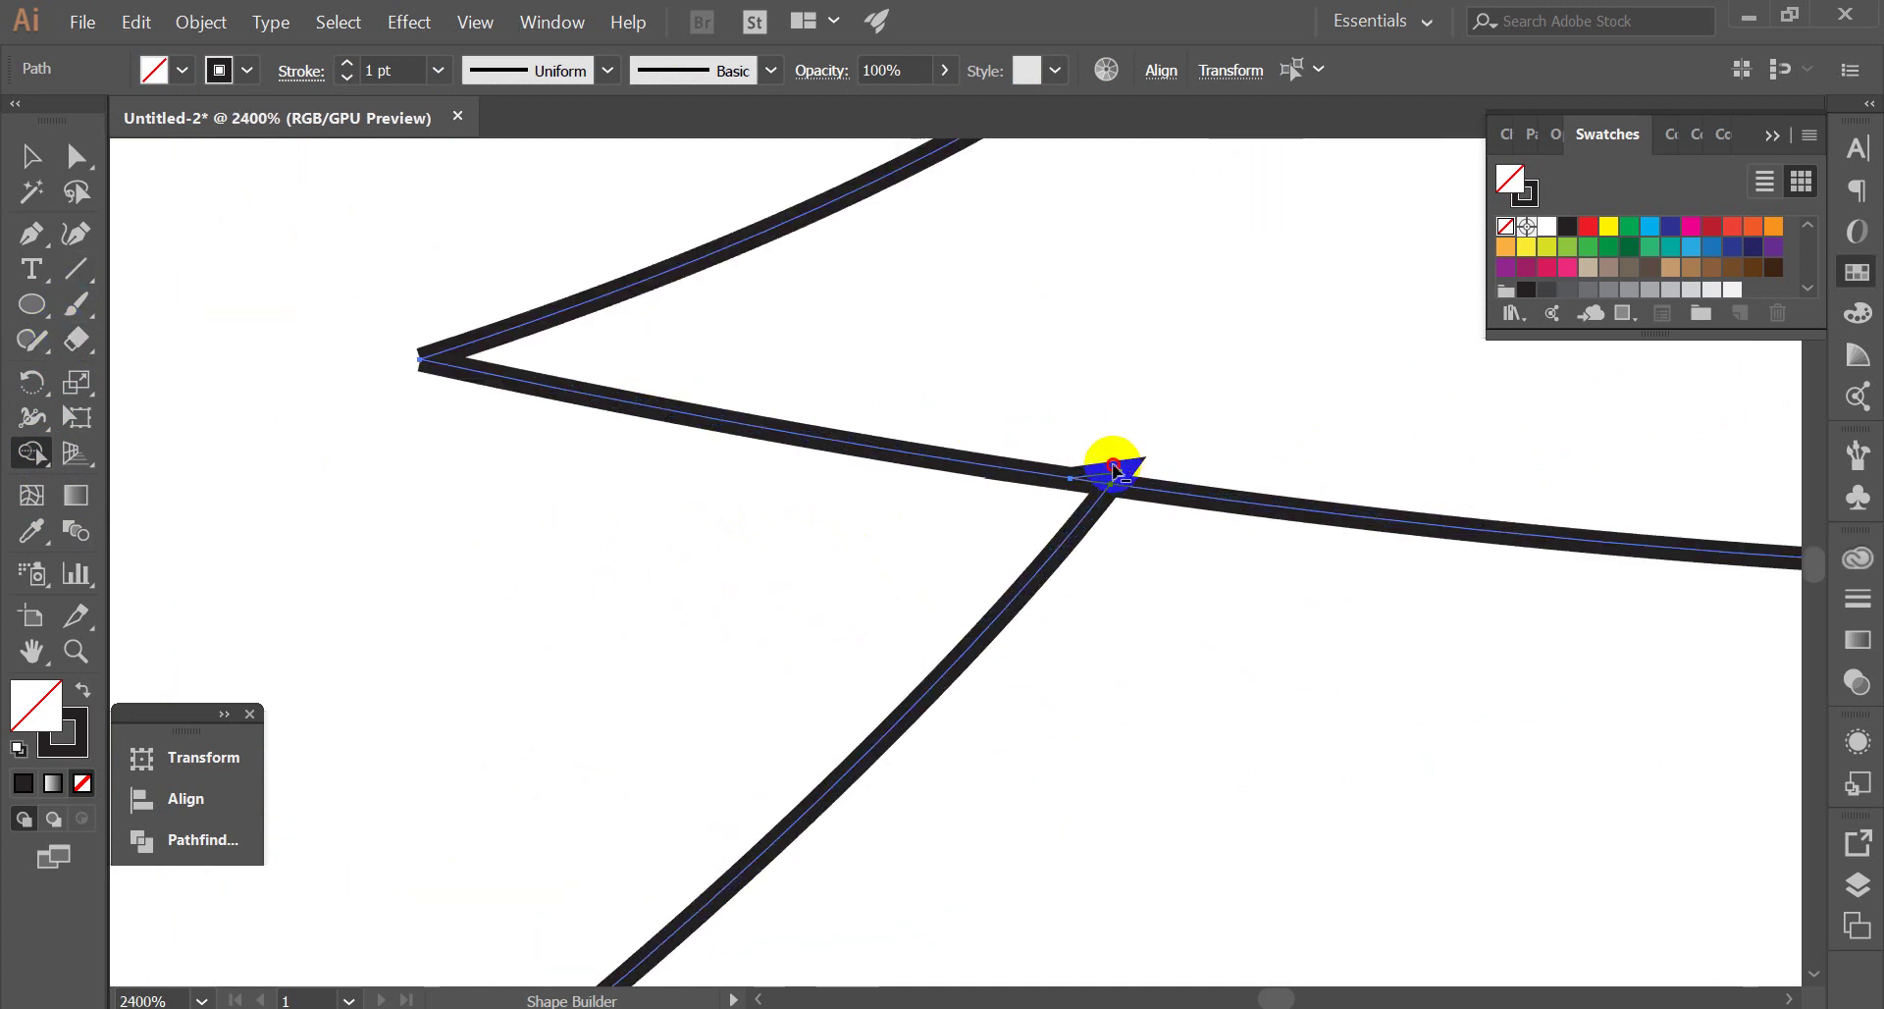
click(32, 155)
scroll(1067, 554, down, 3)
scroll(1040, 500, down, 5)
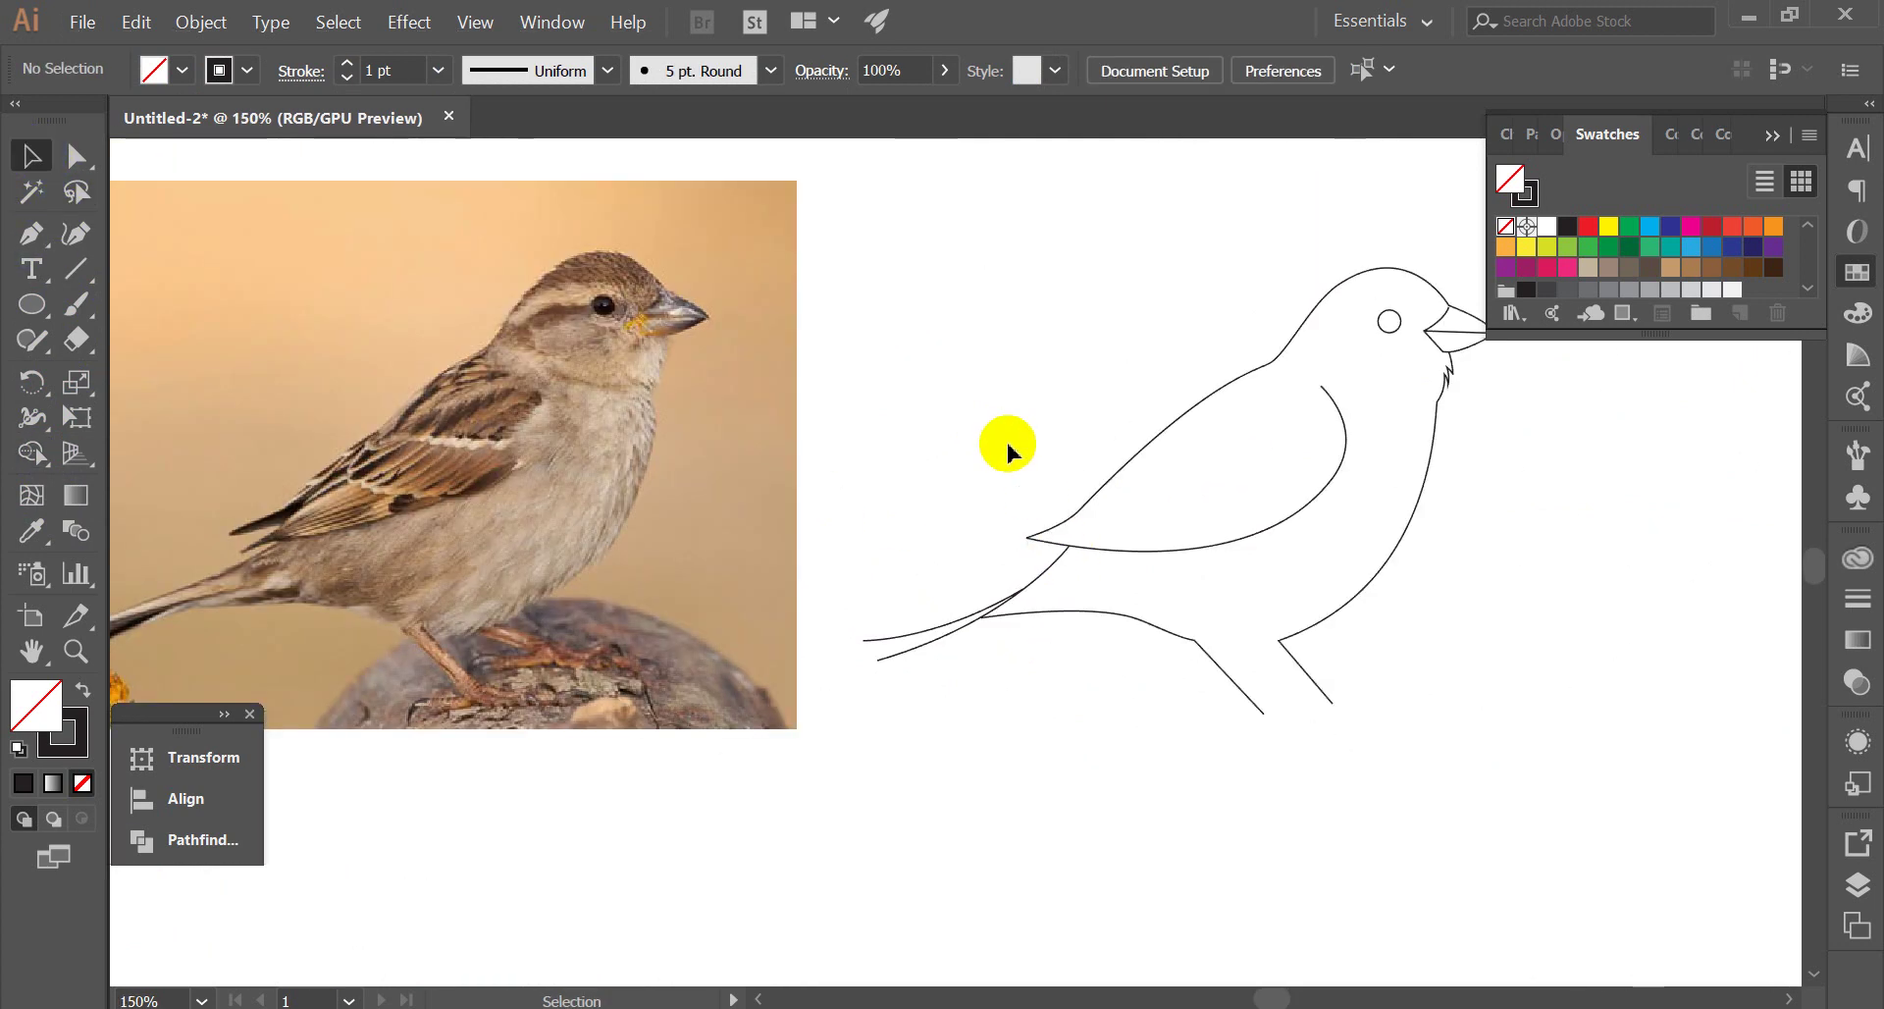
Drag the upper tail curve's left endpoint upward
scroll(981, 432, up, 2)
scroll(807, 593, down, 2)
scroll(1081, 601, up, 4)
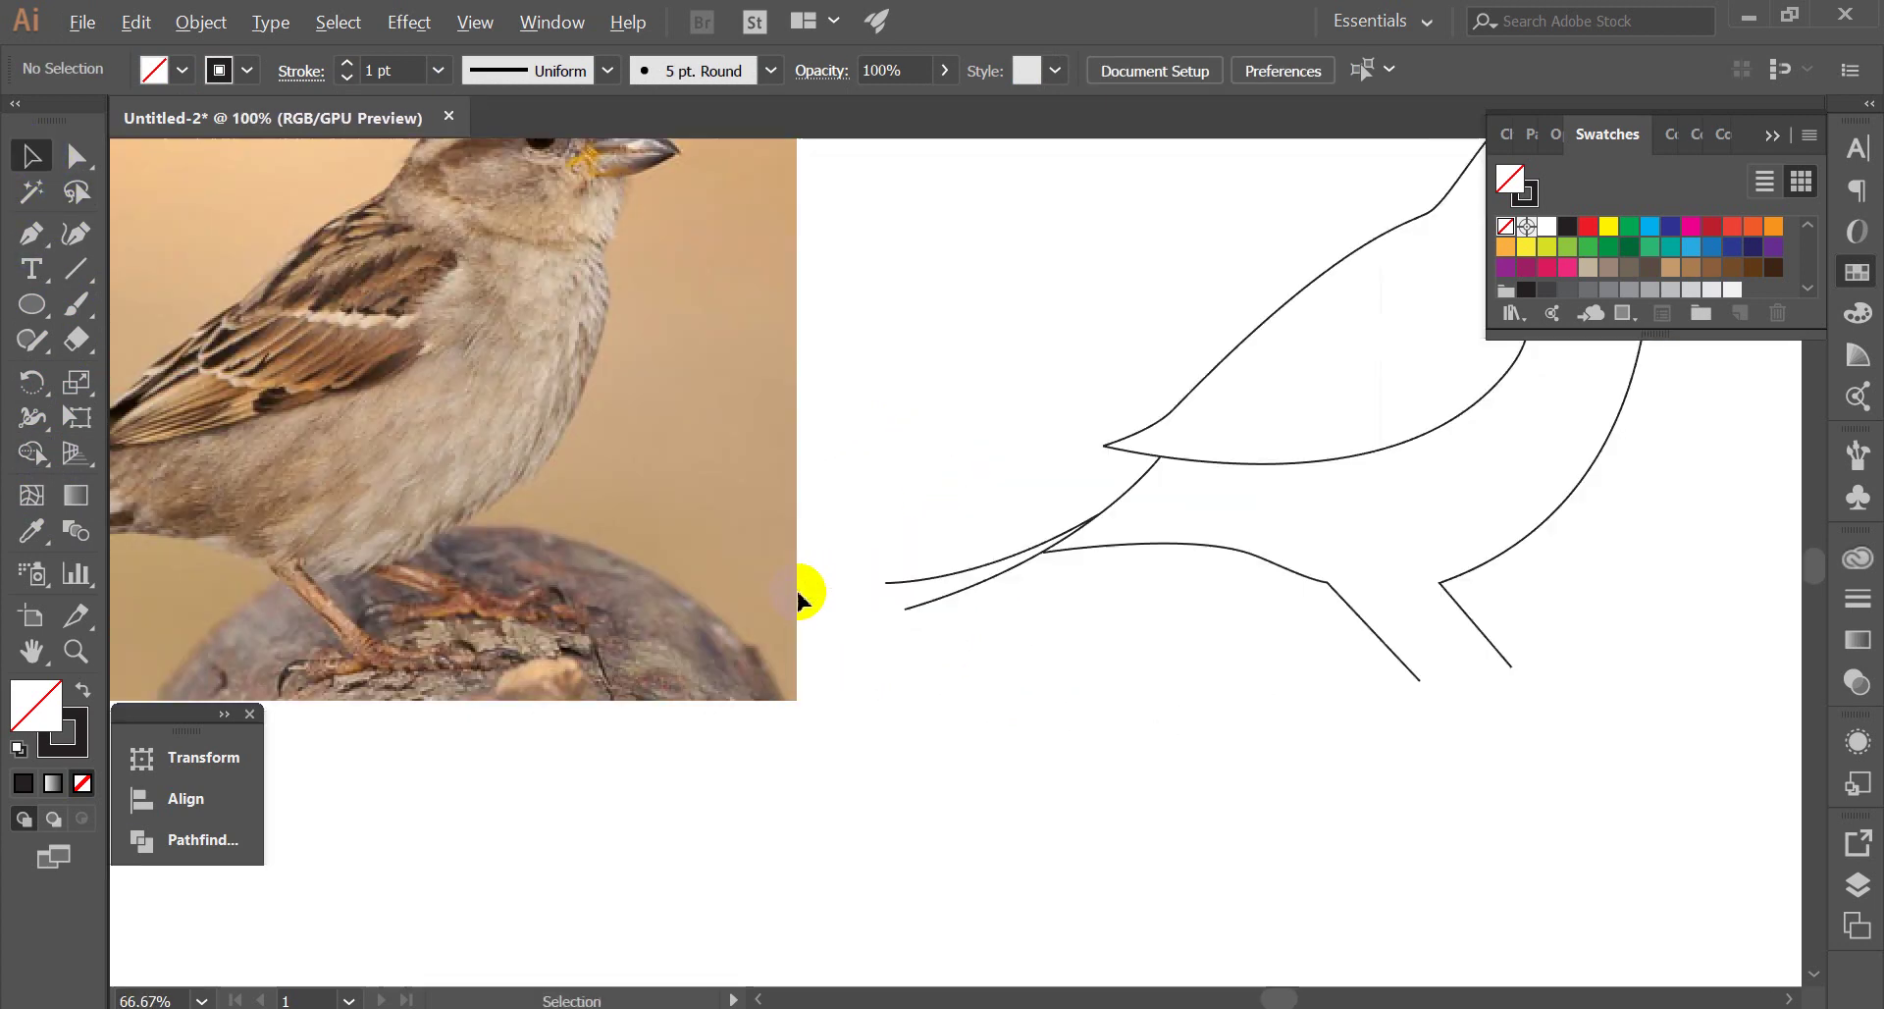
scroll(840, 610, up, 1)
mouse_move(825, 616)
mouse_down()
mouse_move(793, 495)
mouse_move(791, 517)
mouse_up()
click(1148, 643)
Marquee-select the entire bird sketch
scroll(1169, 659, down, 4)
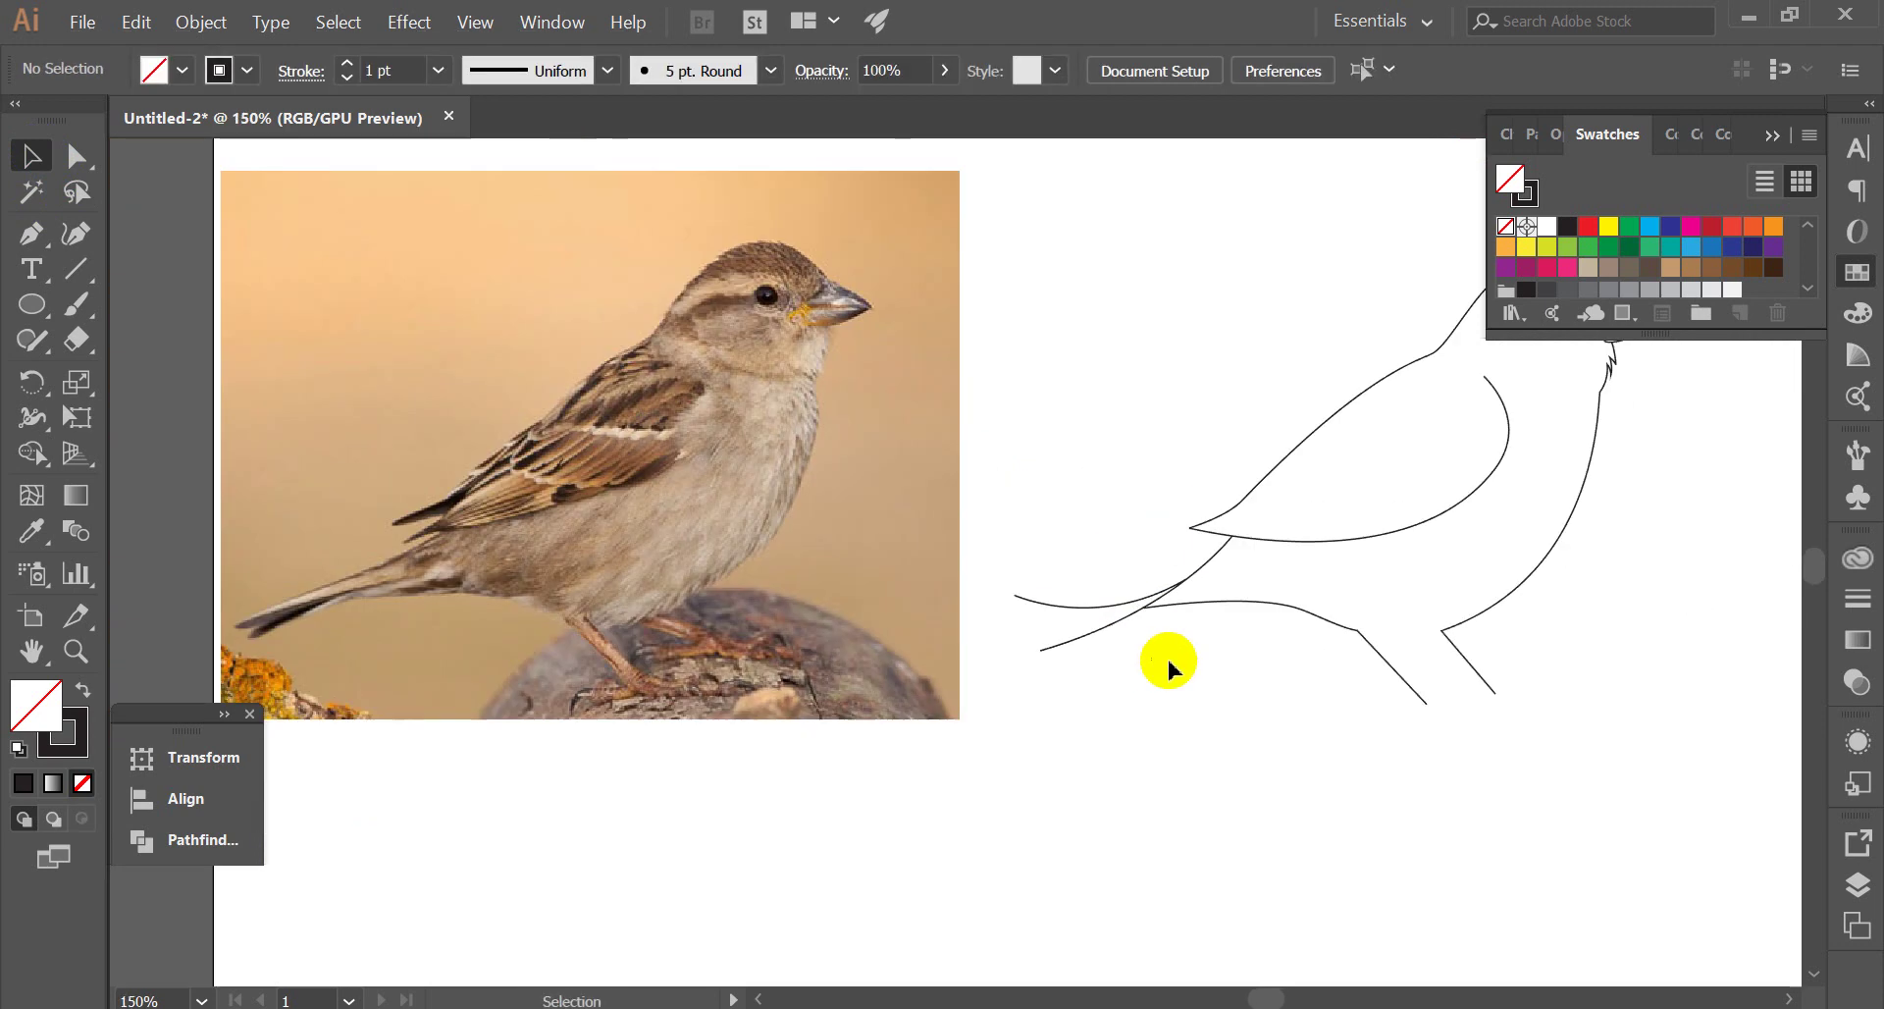
scroll(866, 593, up, 1)
scroll(1168, 592, down, 2)
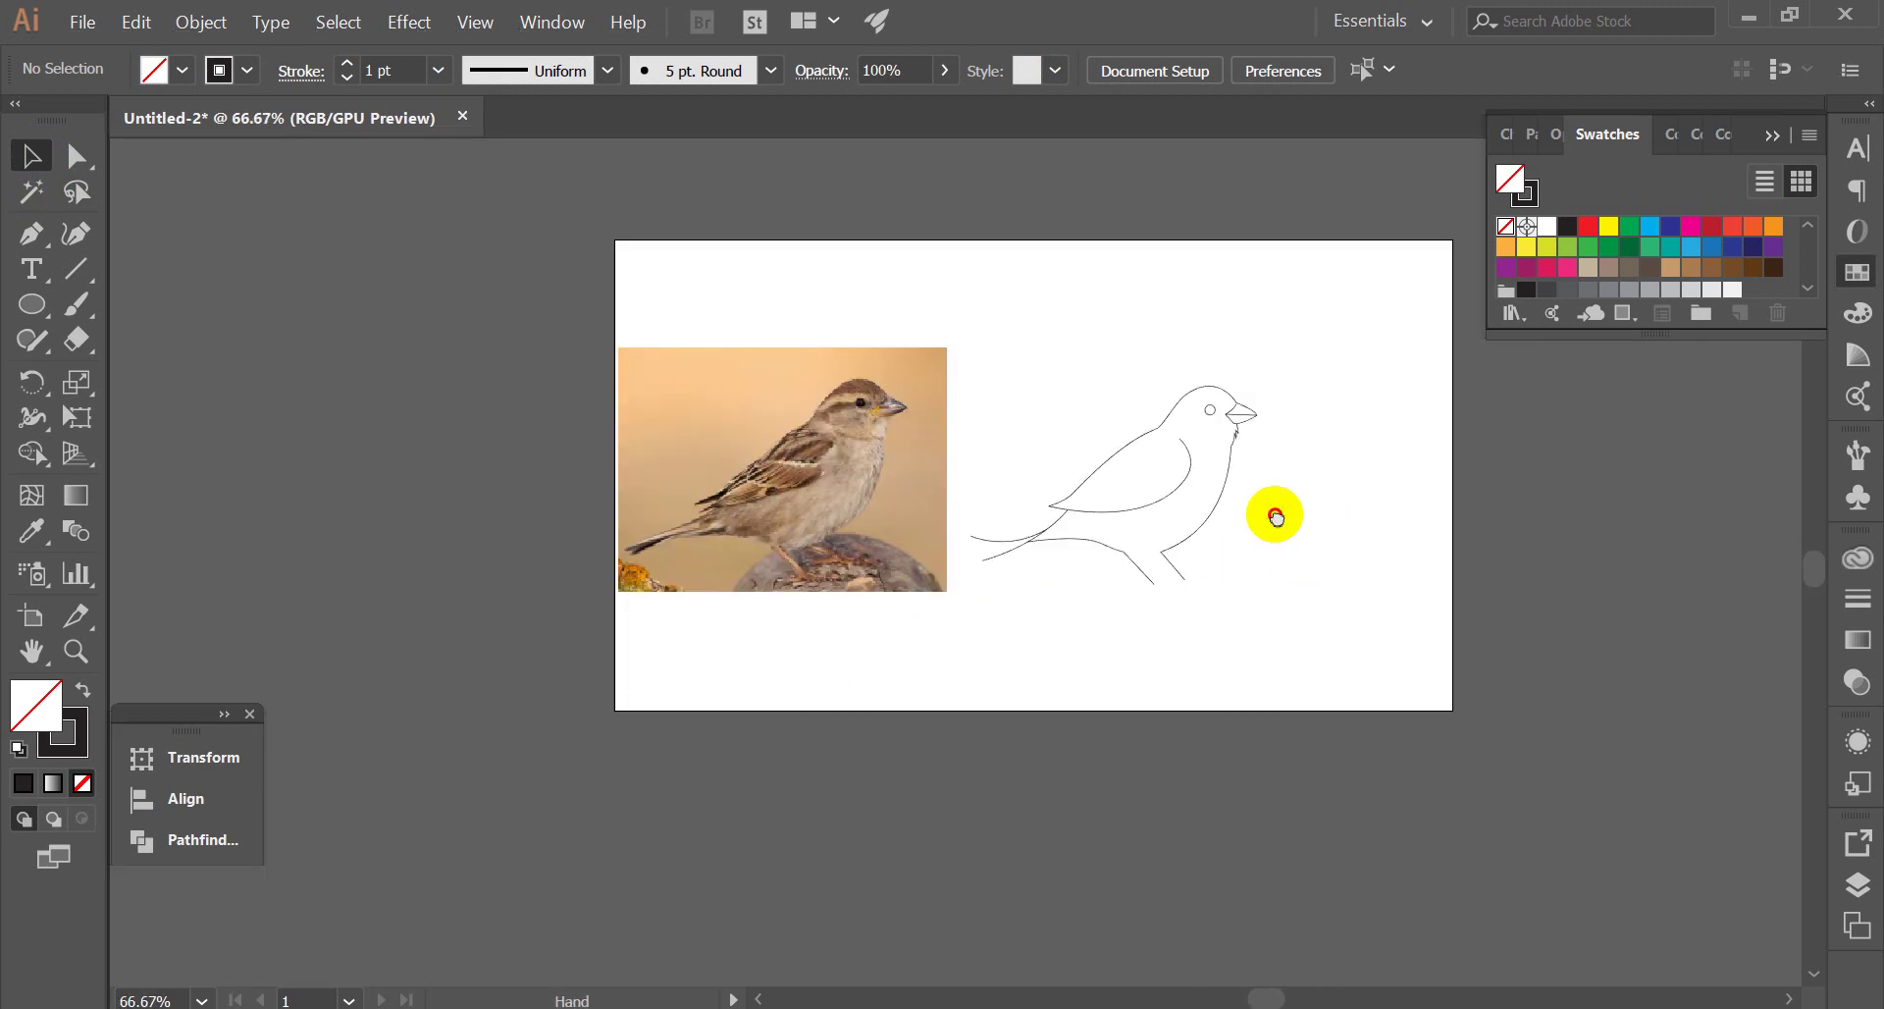
scroll(1269, 513, up, 2)
scroll(1276, 481, up, 1)
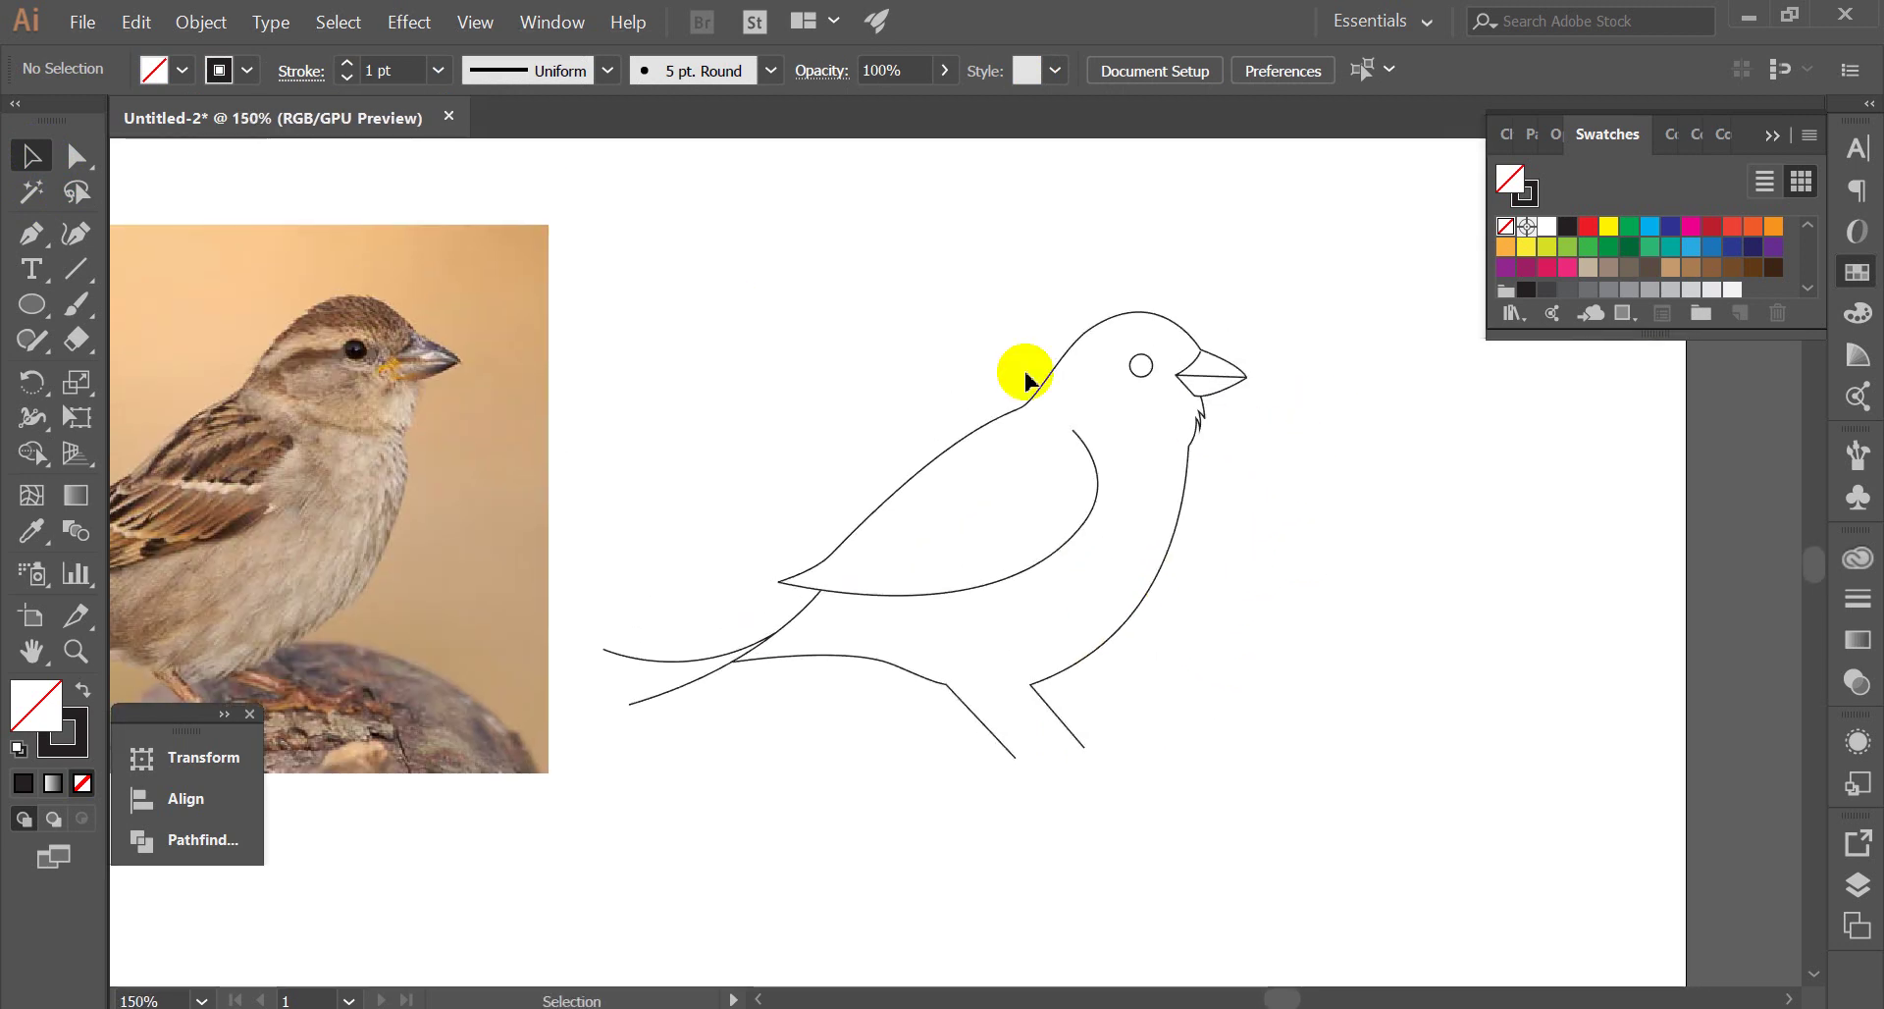
scroll(915, 298, down, 1)
scroll(758, 285, down, 1)
drag(757, 285, 1198, 589)
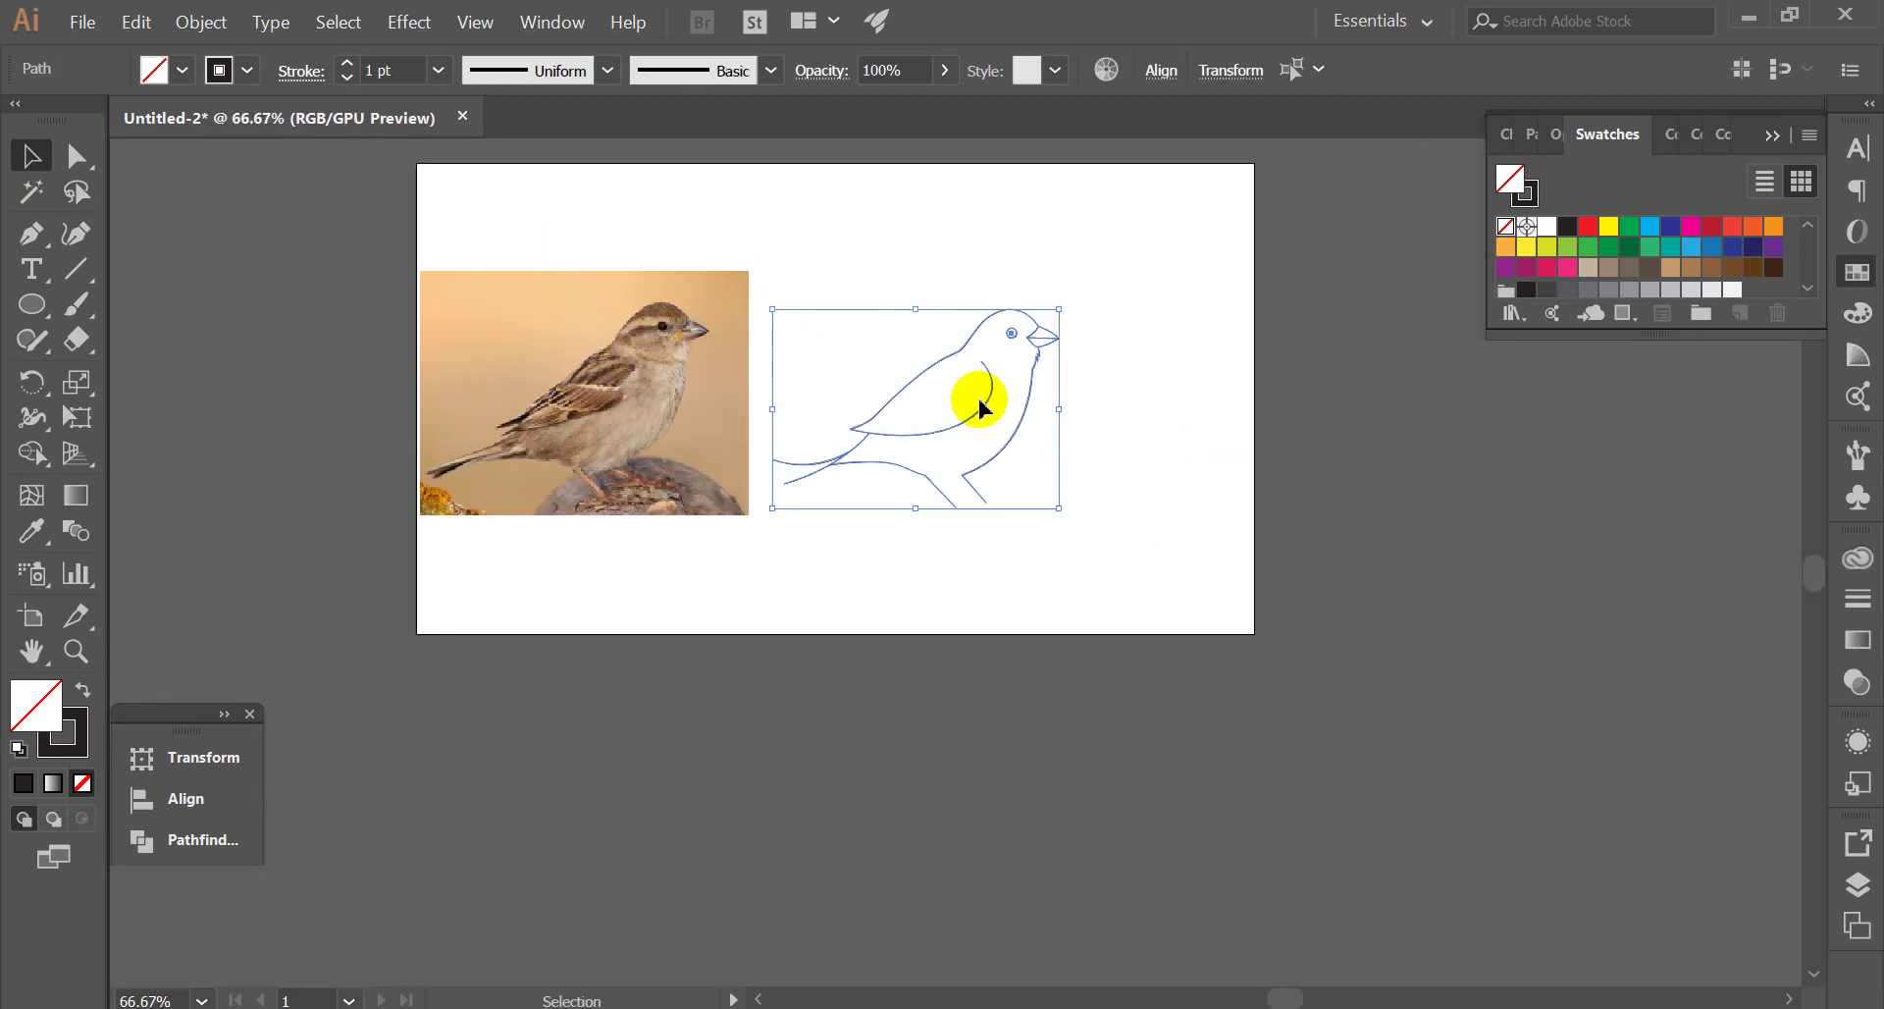
Nudge the bird sketch right and down and raise its stroke weight to 6 pt
drag(980, 398, 1023, 422)
scroll(944, 381, up, 3)
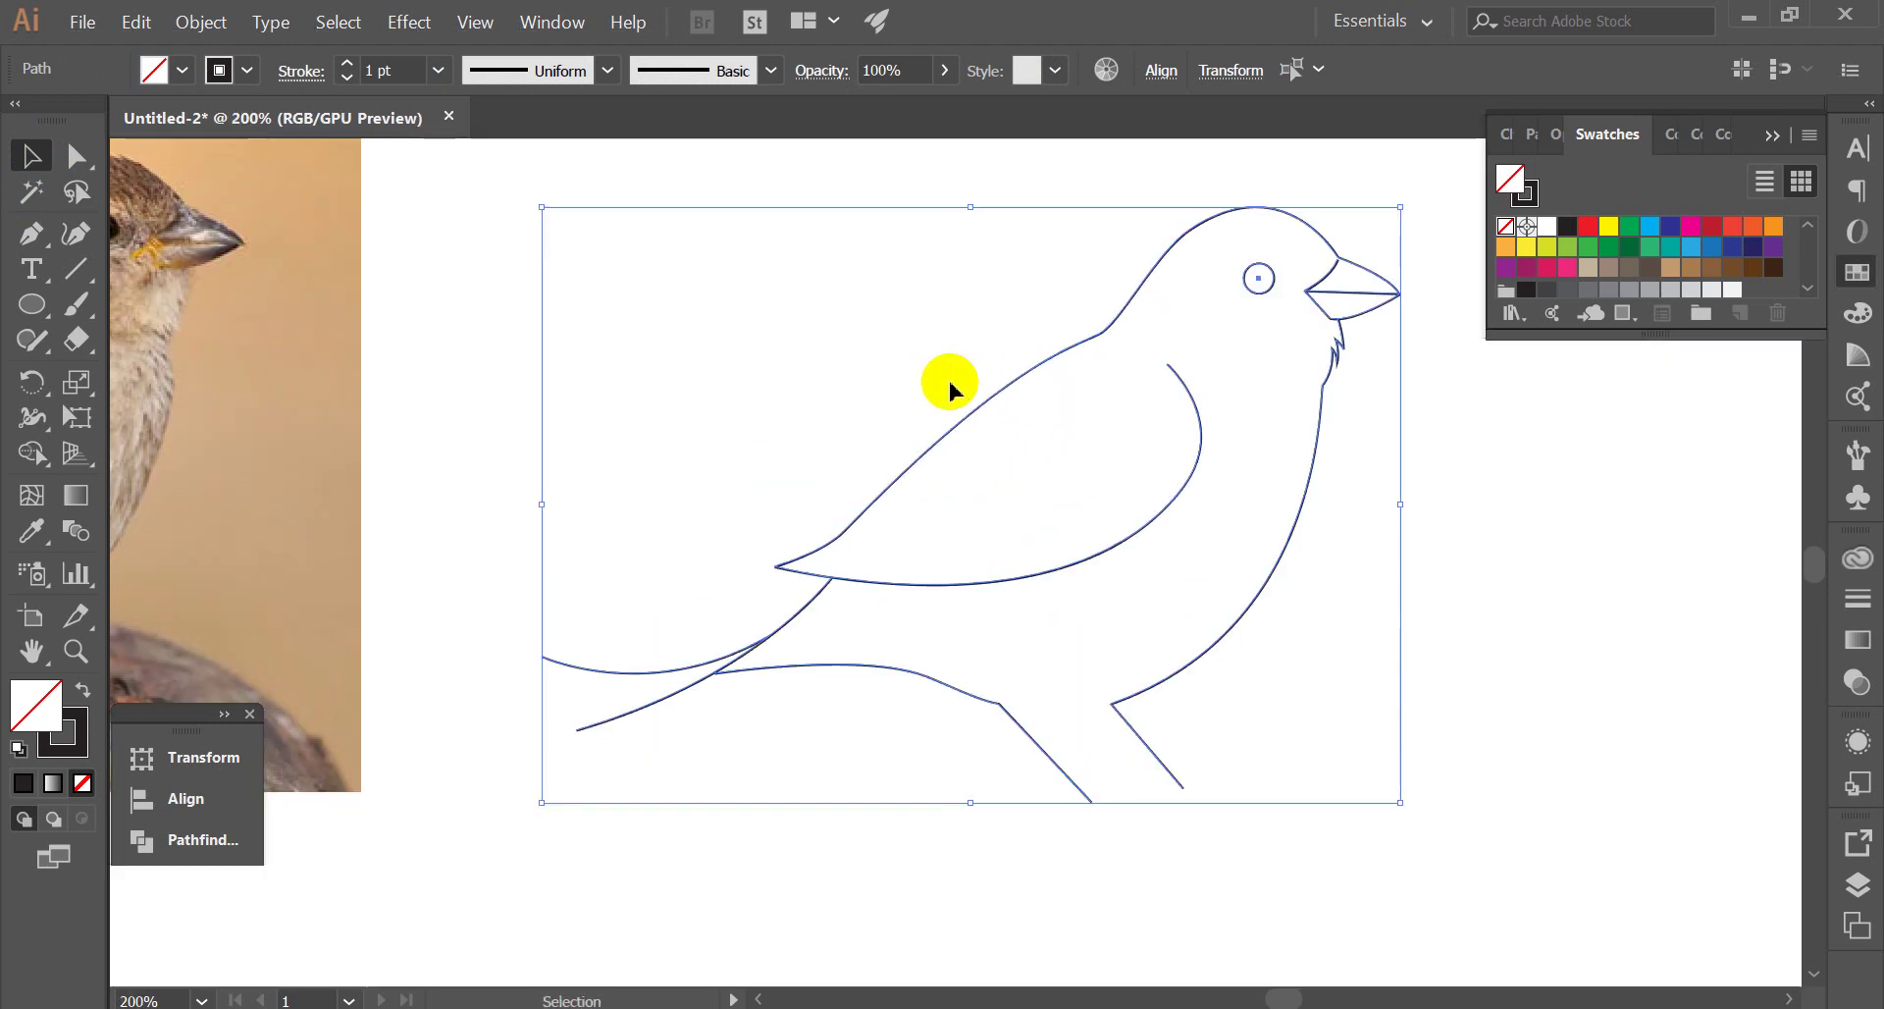
scroll(756, 603, up, 3)
scroll(883, 673, down, 2)
scroll(1089, 601, up, 3)
scroll(469, 608, up, 2)
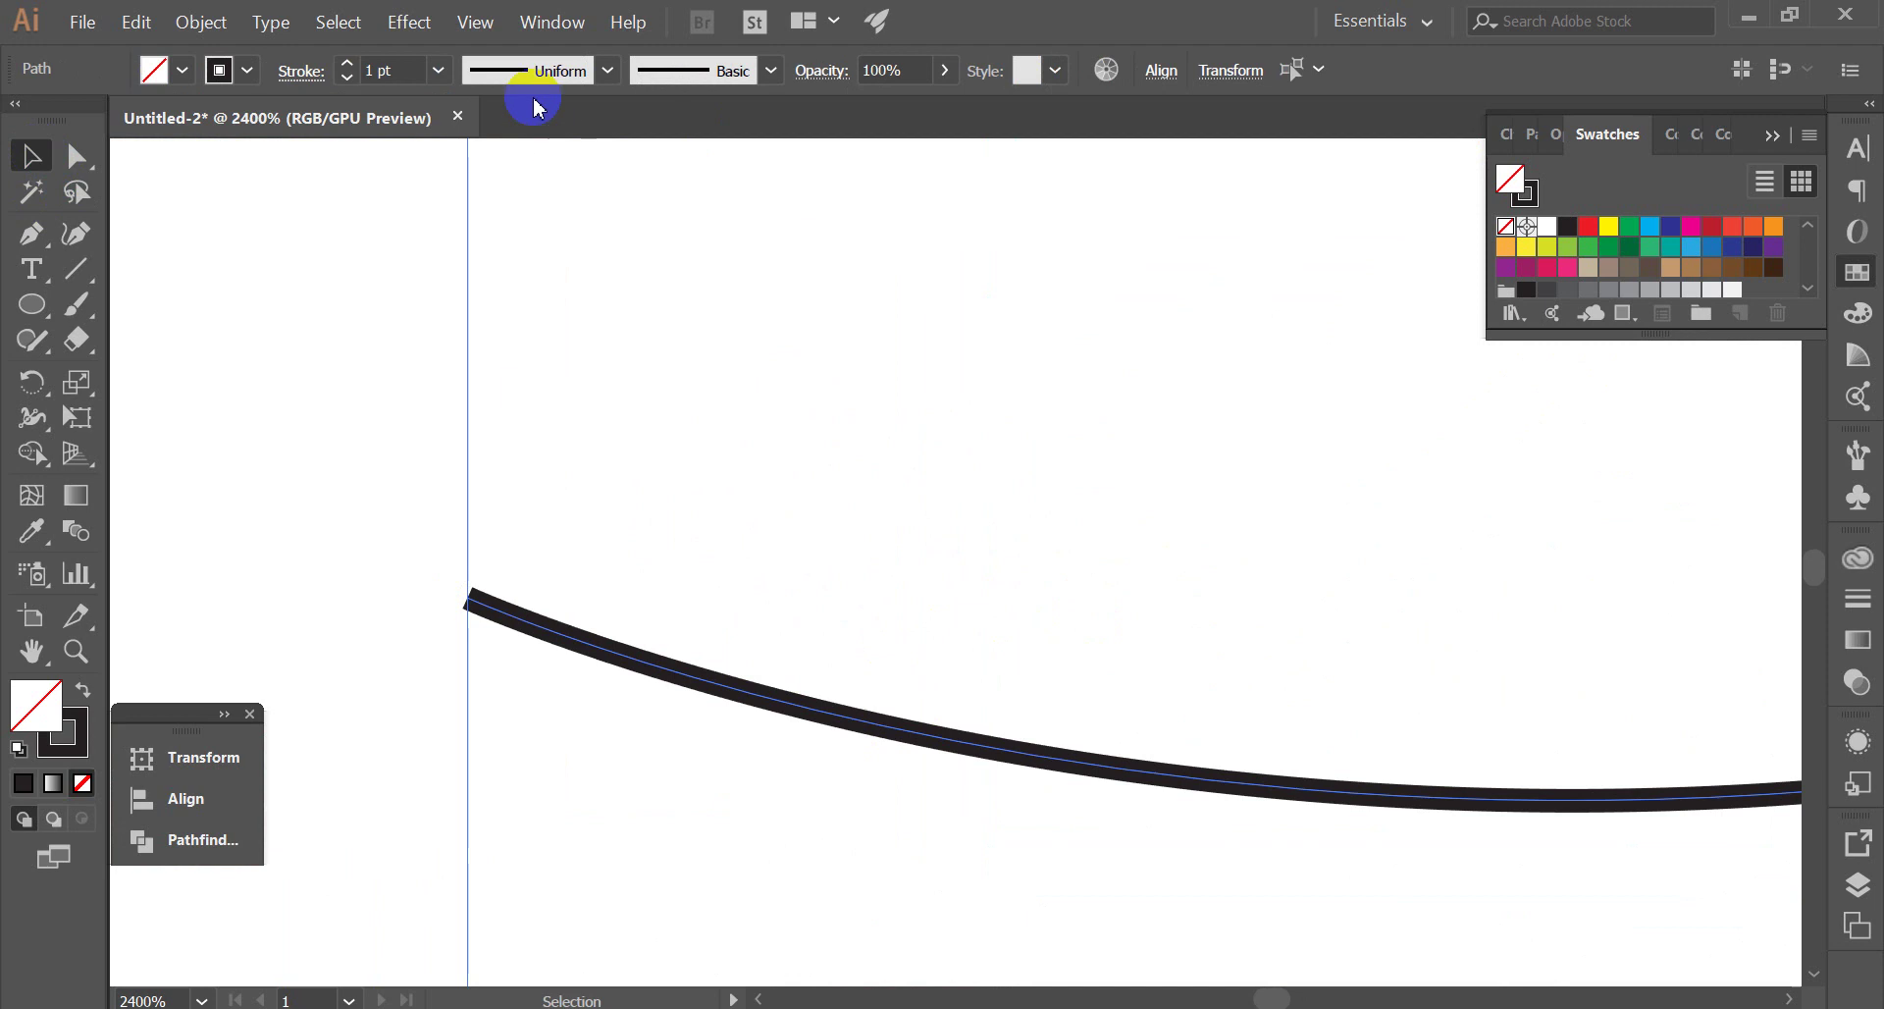
scroll(403, 69, up, 1)
scroll(403, 68, up, 2)
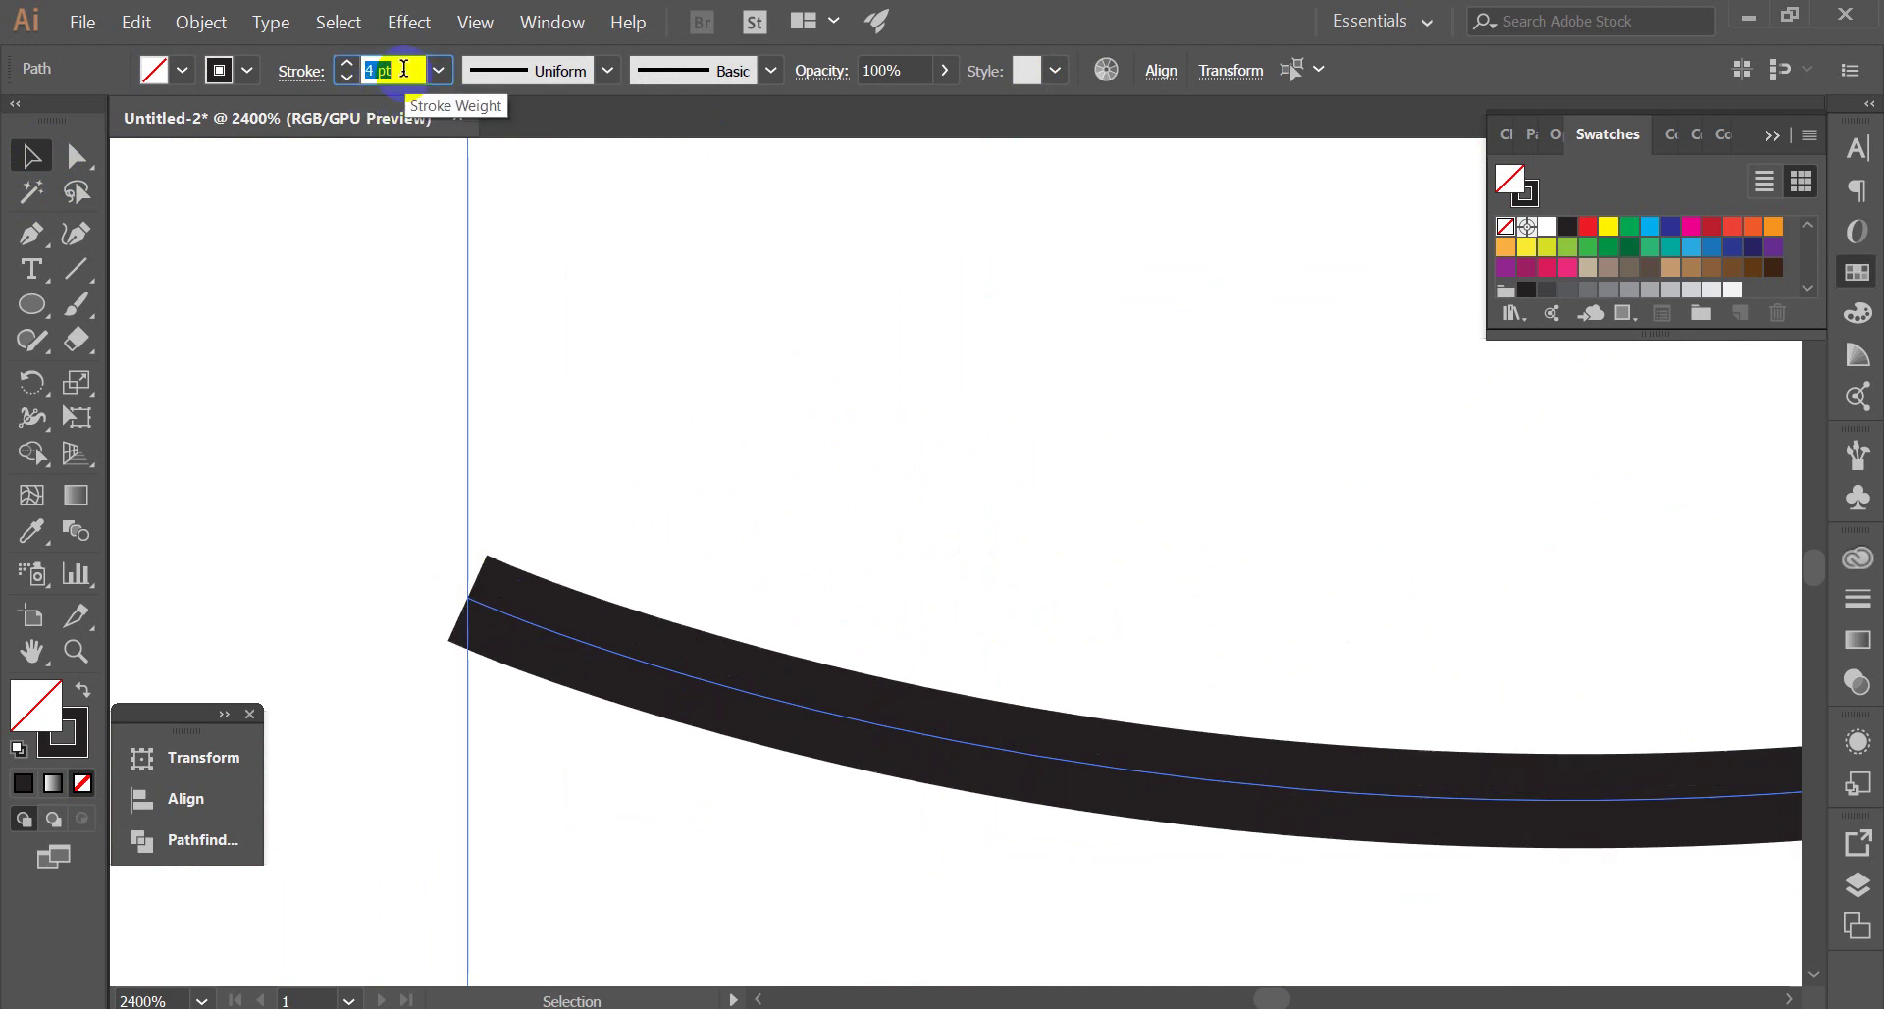
scroll(403, 68, up, 2)
scroll(804, 420, down, 5)
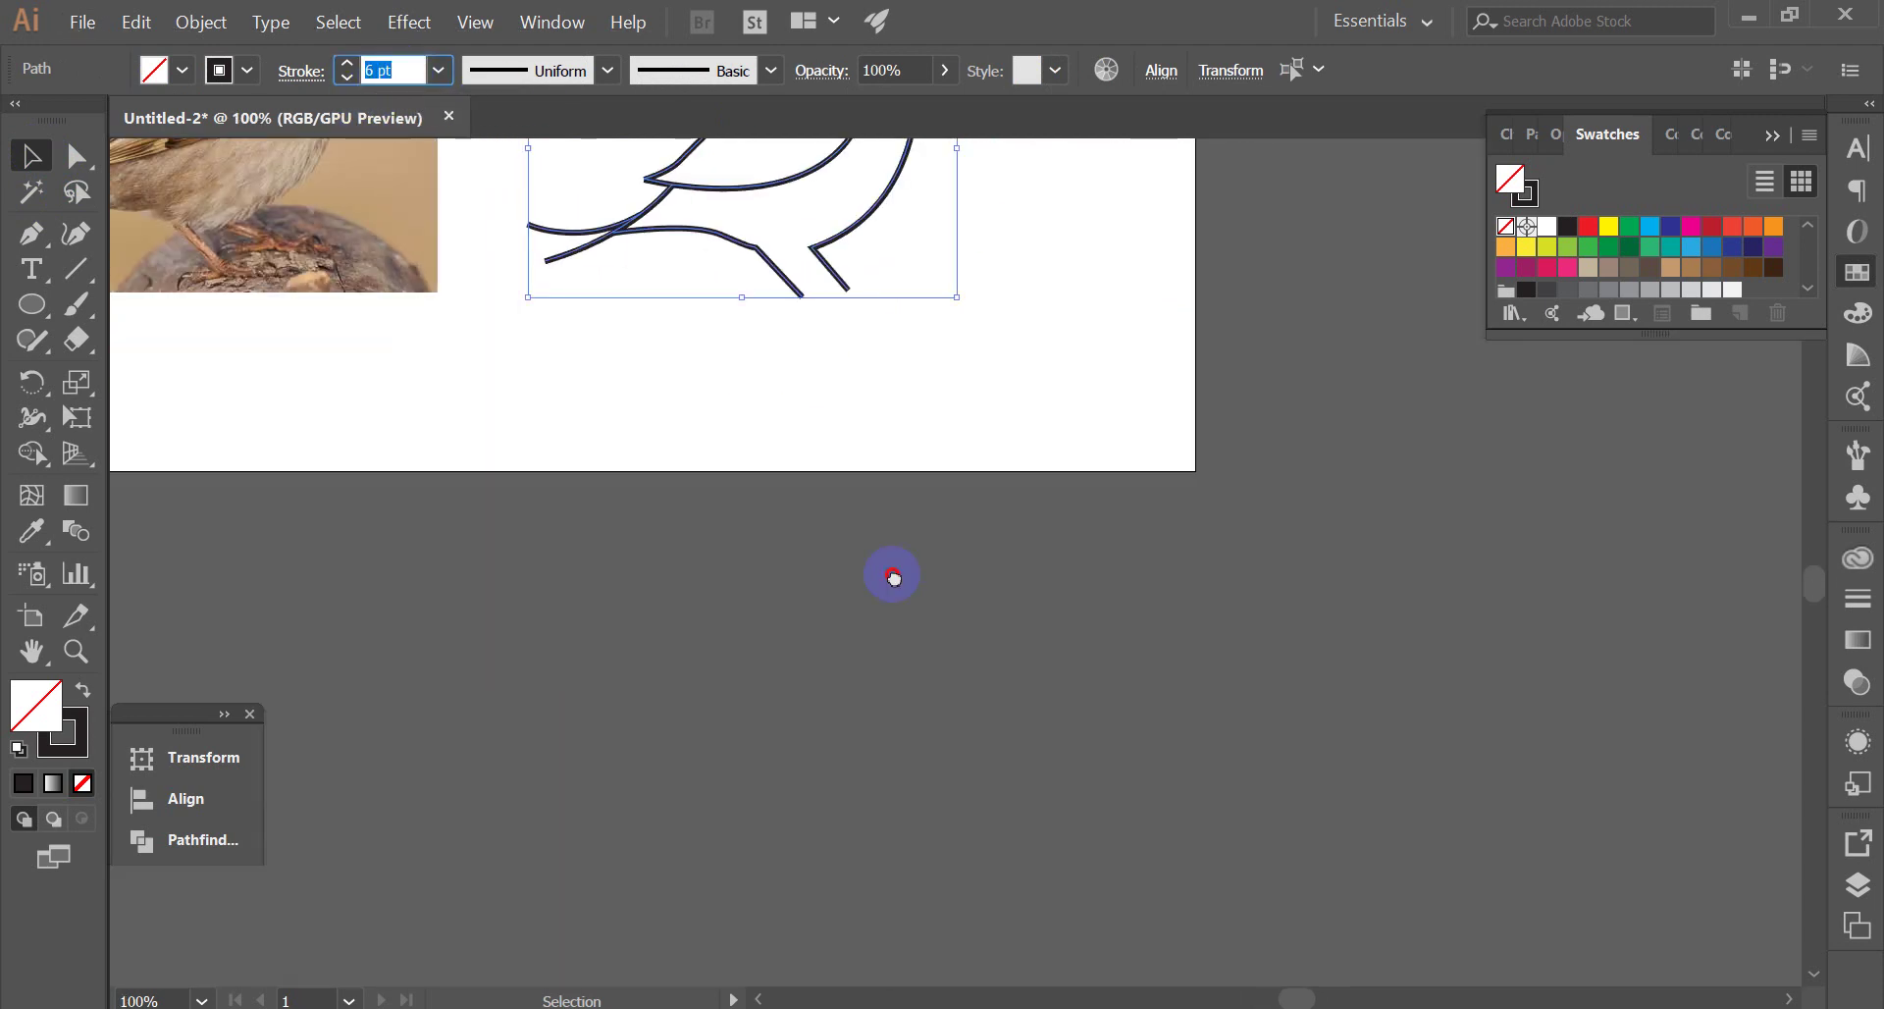
scroll(841, 559, up, 2)
scroll(747, 409, up, 1)
Bring the whole bird back into view and reselect the entire outline
click(1121, 500)
drag(1230, 357, 1186, 491)
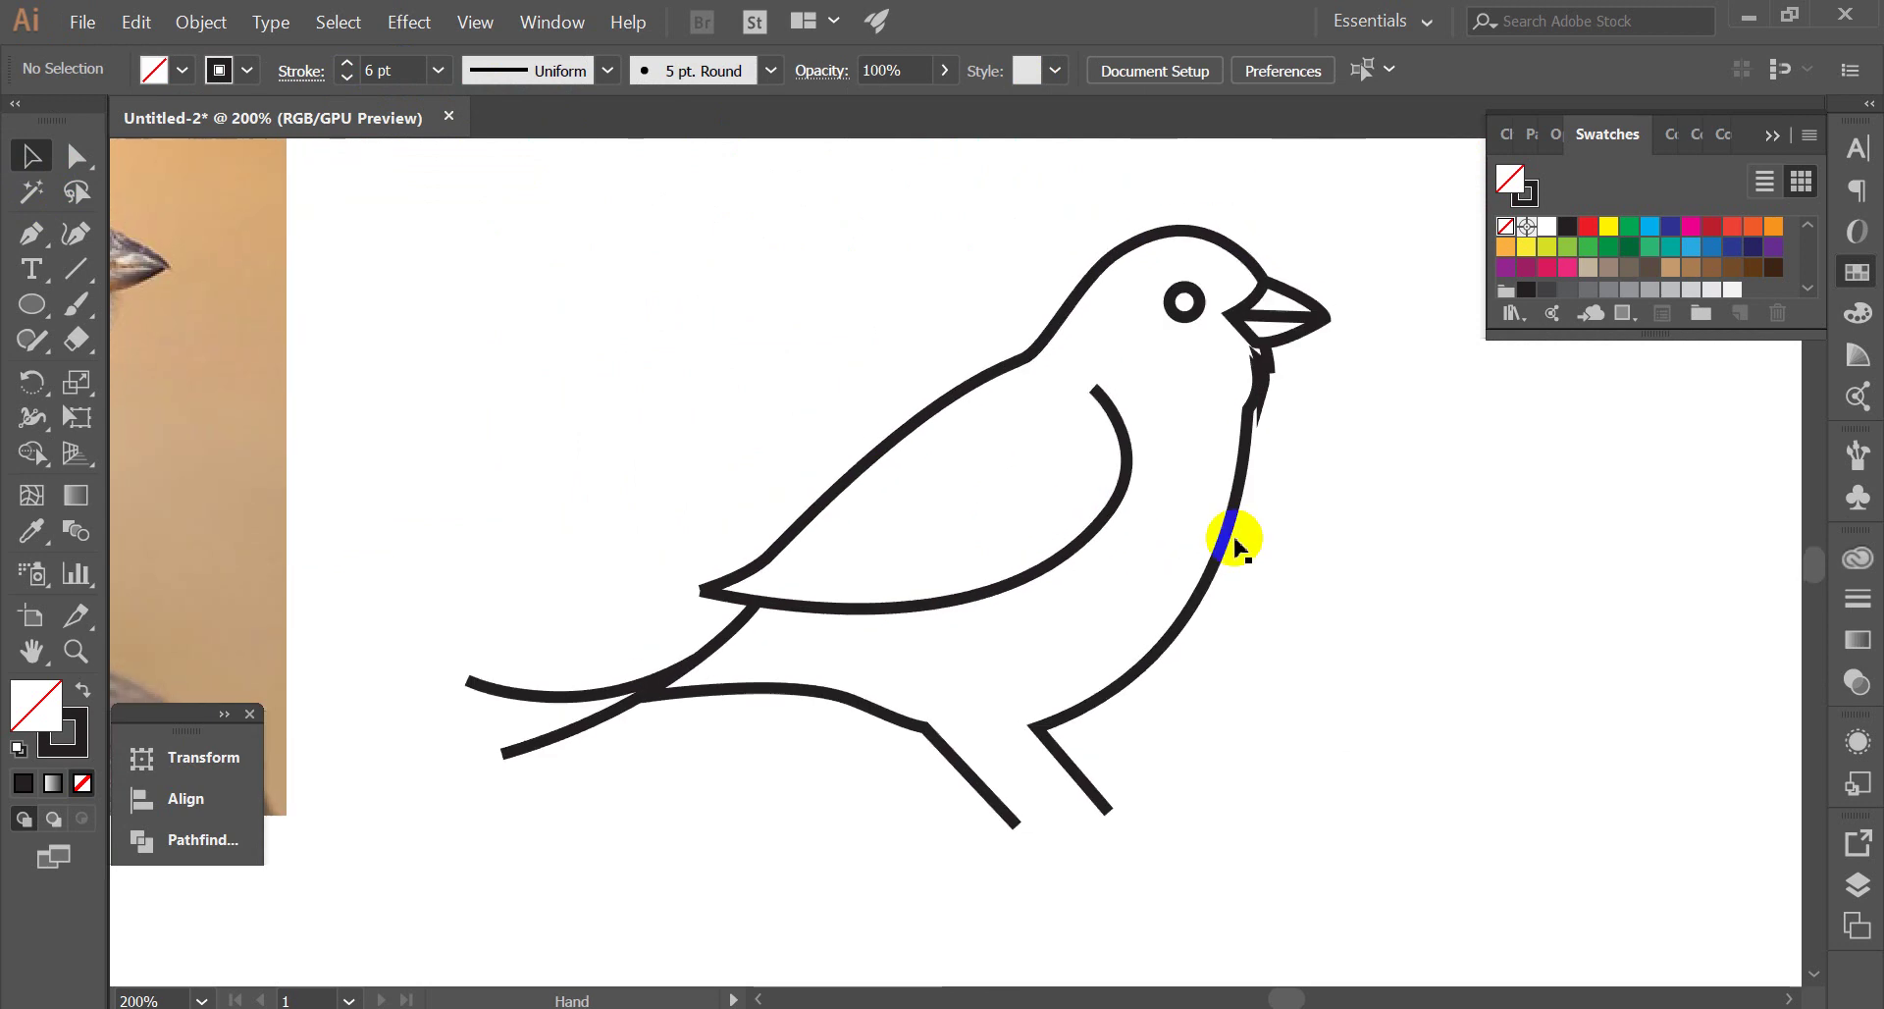
scroll(1248, 369, up, 3)
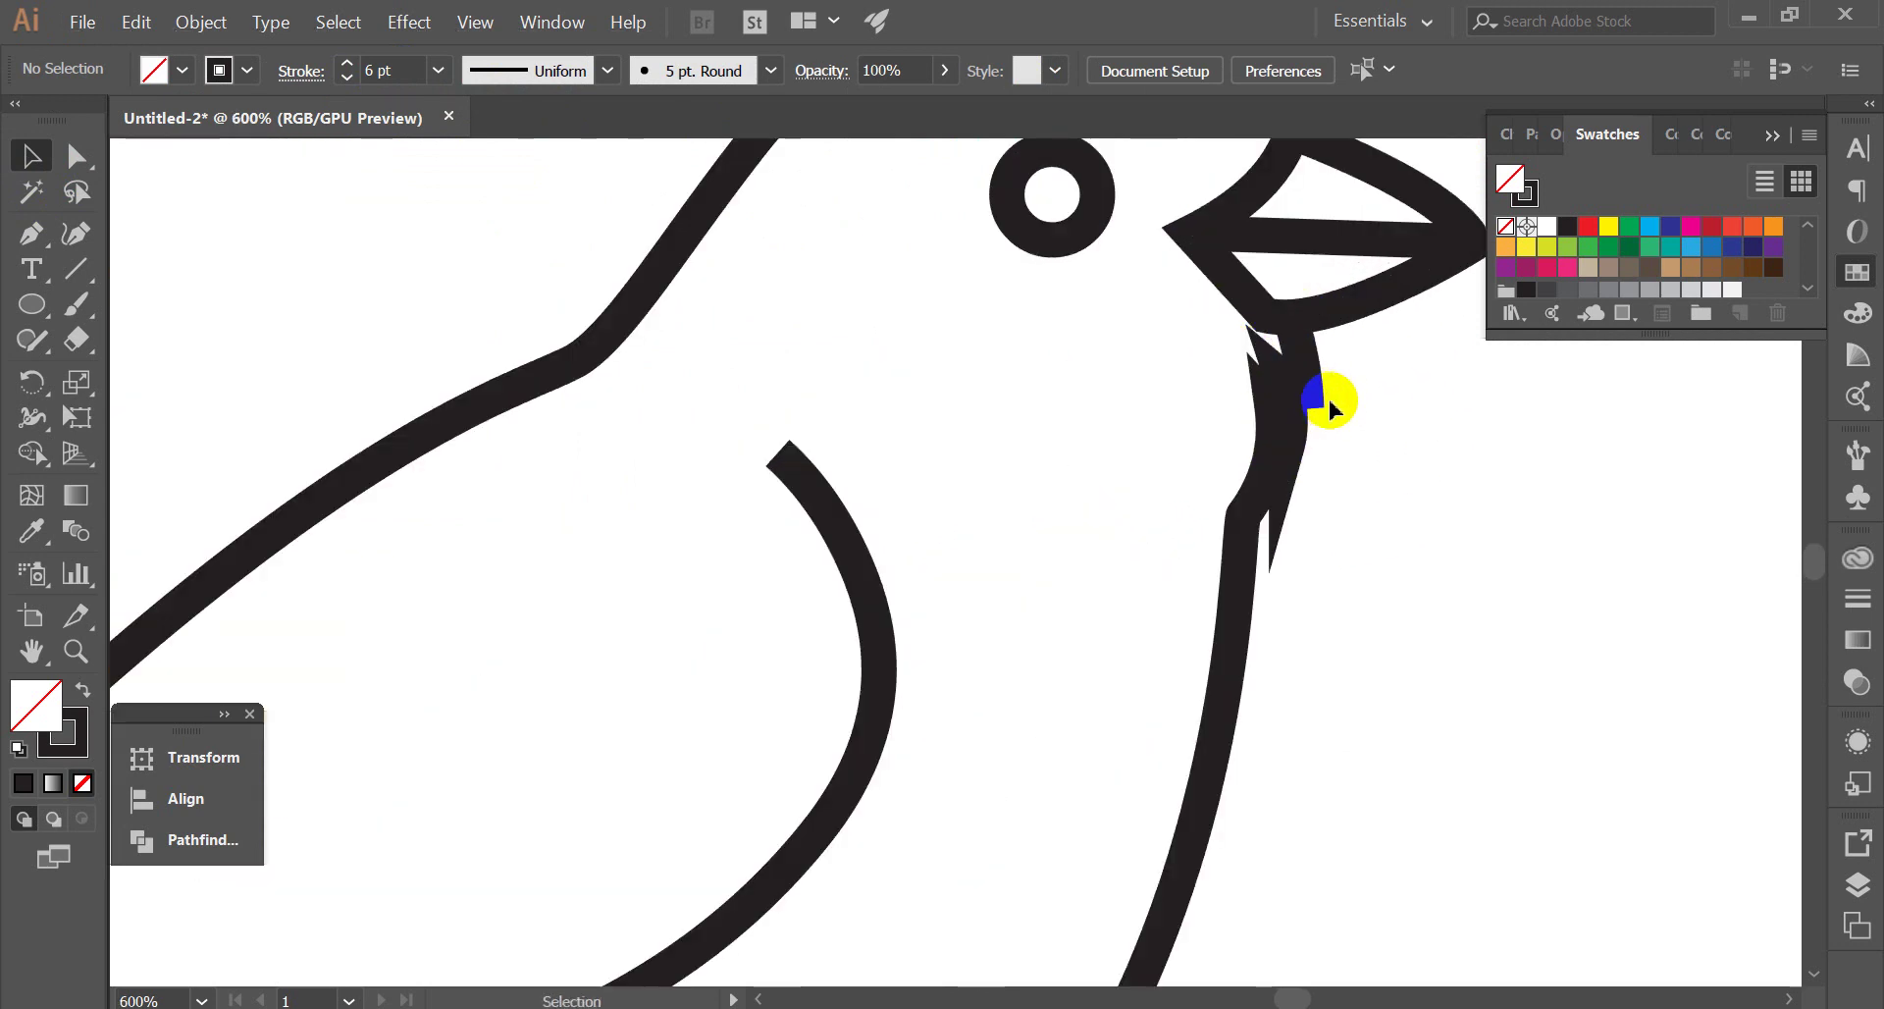
scroll(1283, 462, down, 4)
scroll(772, 636, up, 1)
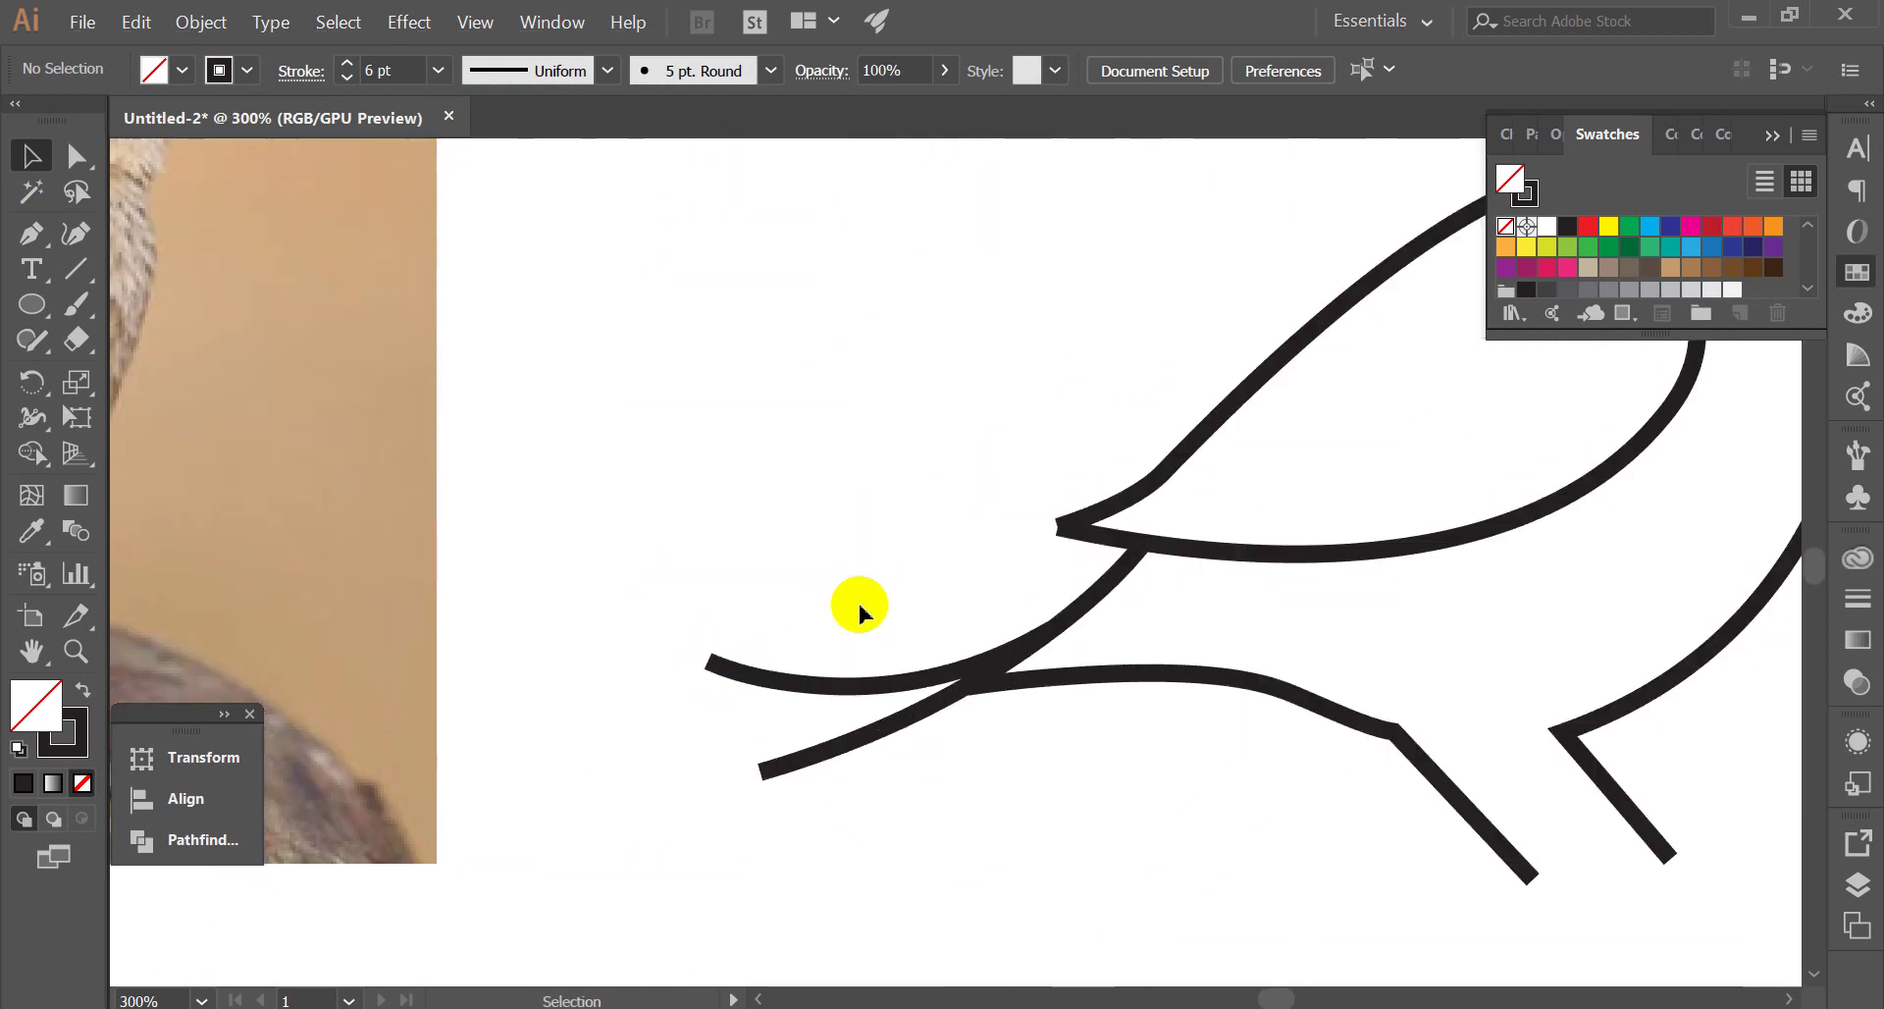
scroll(858, 610, down, 2)
drag(1352, 757, 736, 135)
scroll(755, 160, up, 1)
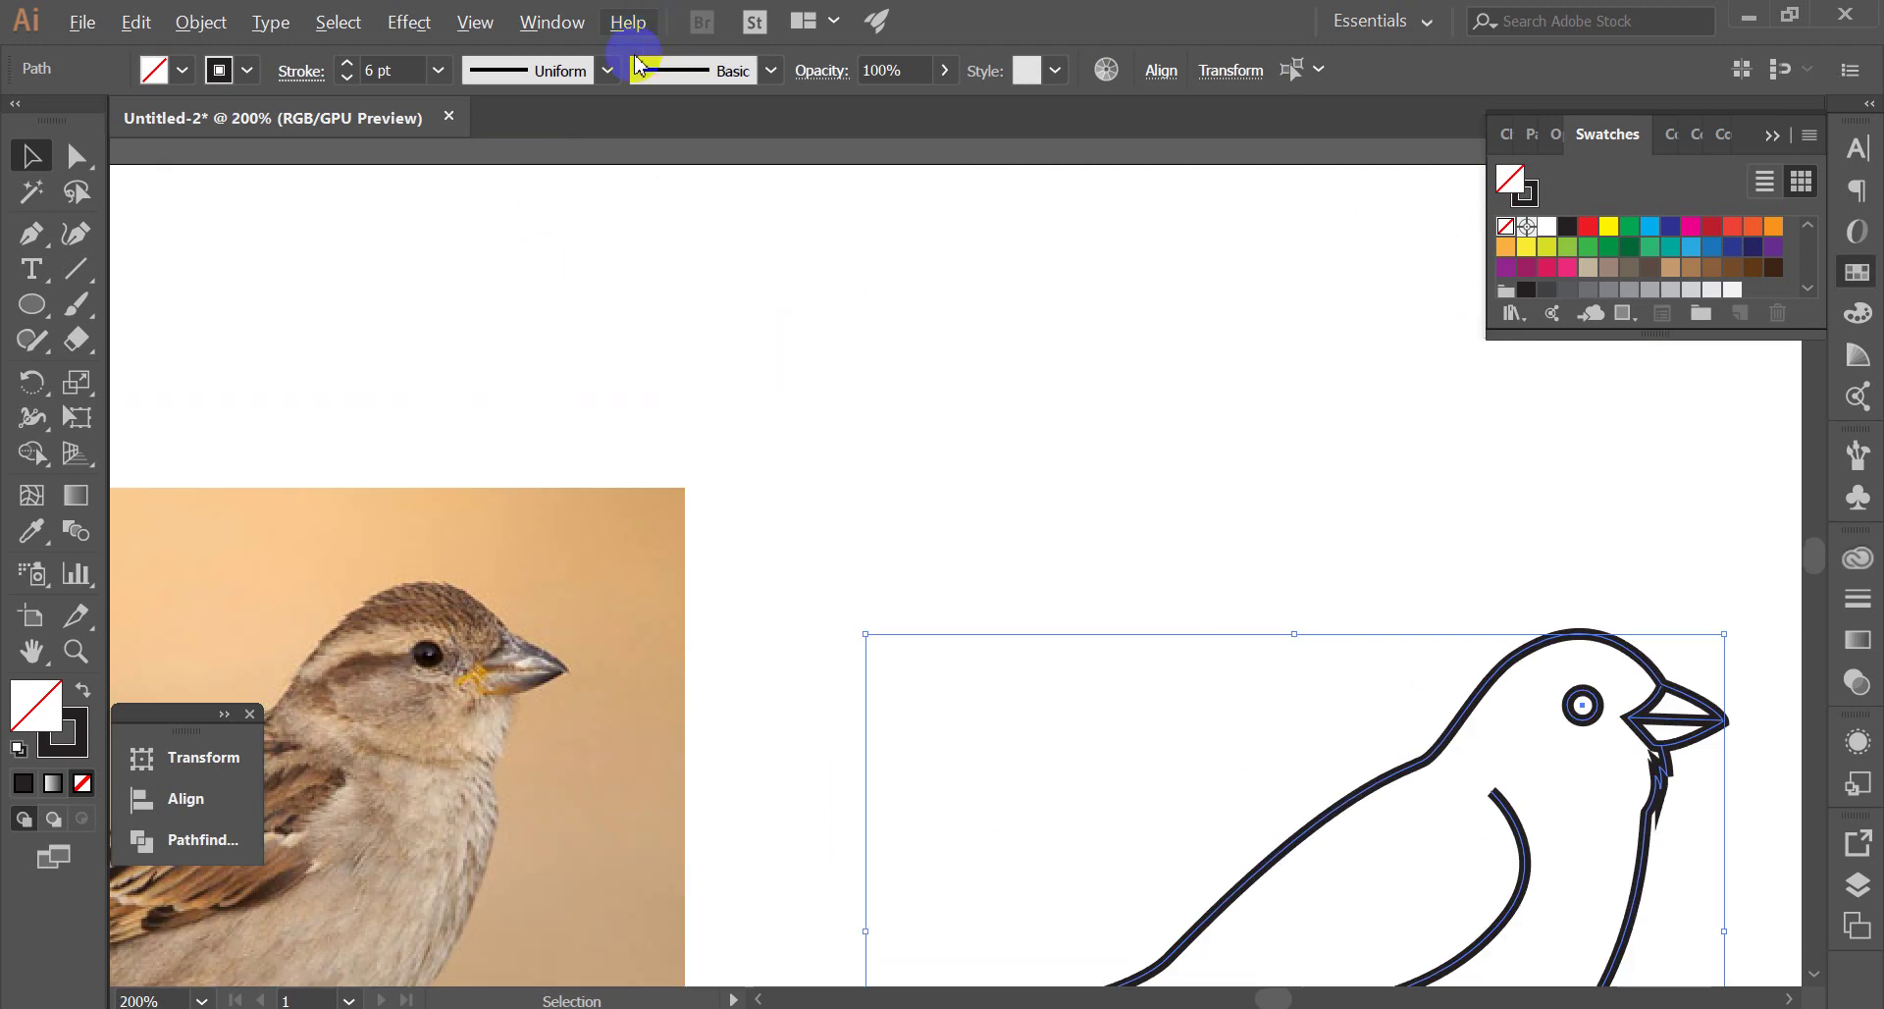
Apply the 5 pt. Round brush definition to the selected bird outline
click(609, 72)
click(773, 73)
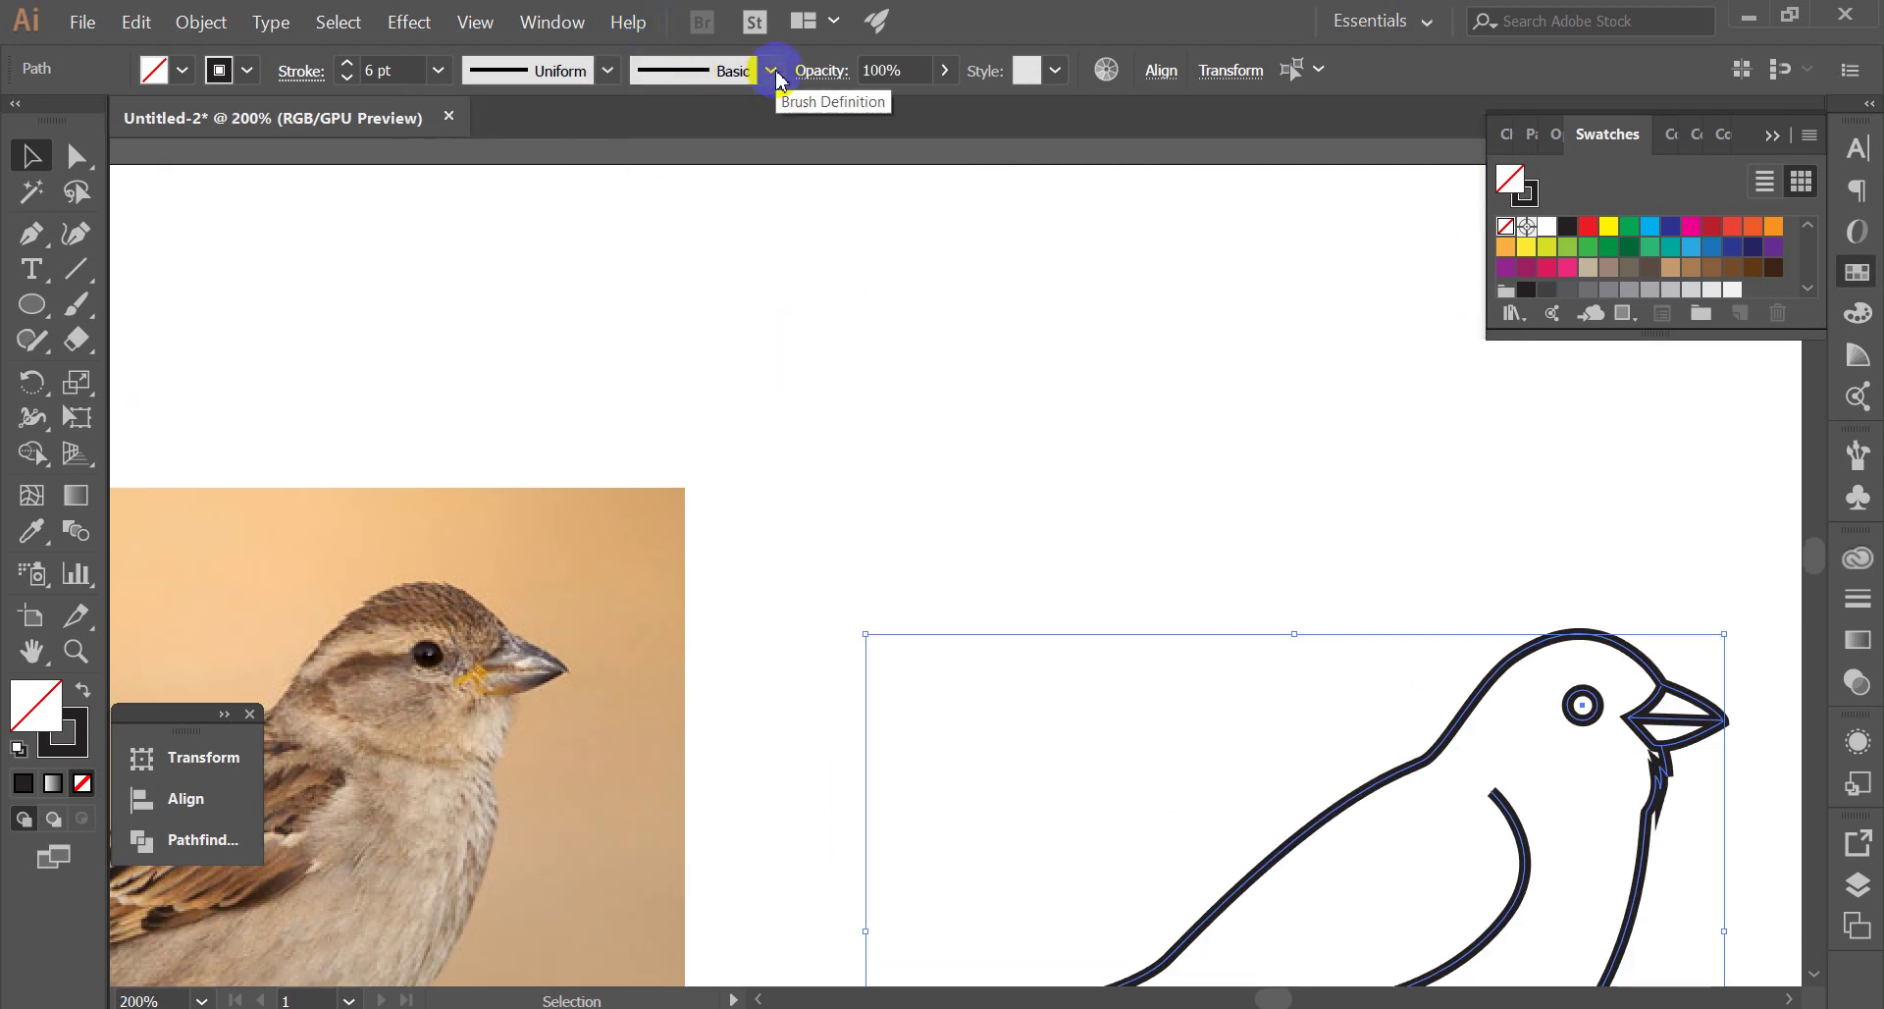
click(773, 73)
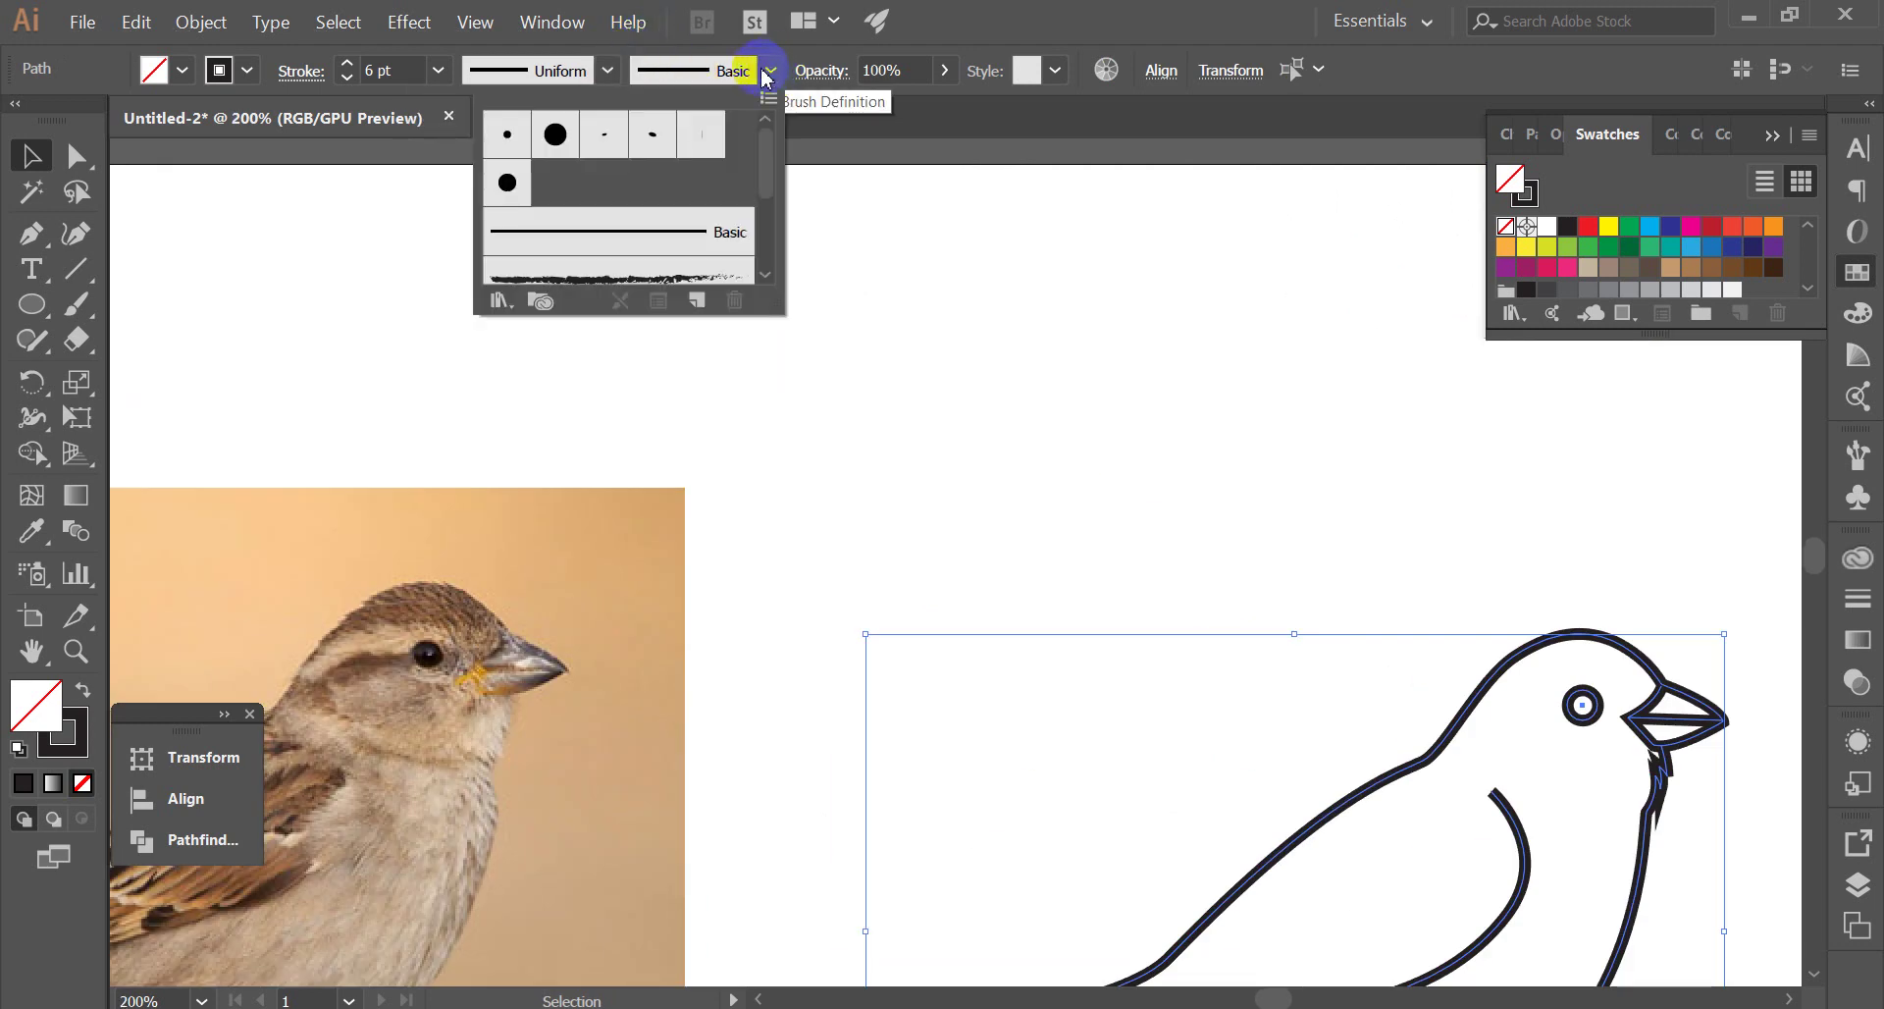
click(507, 137)
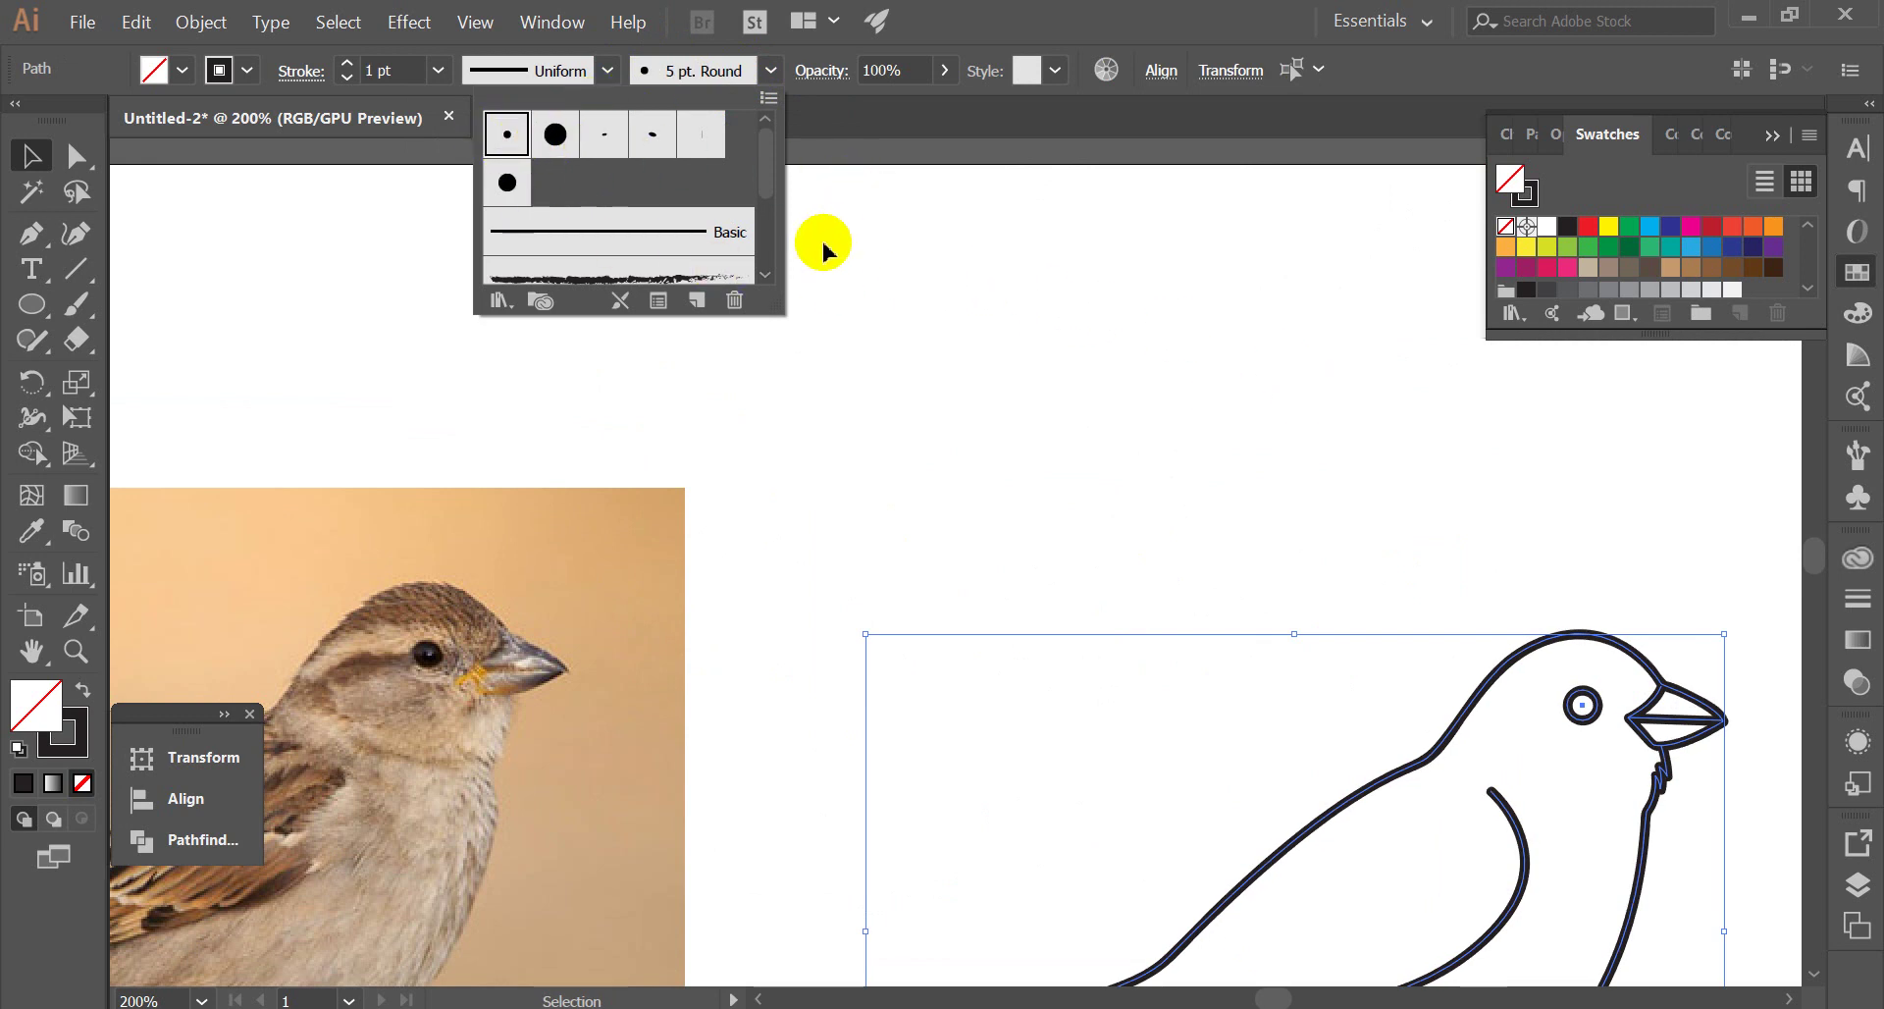
click(504, 134)
scroll(1126, 512, down, 5)
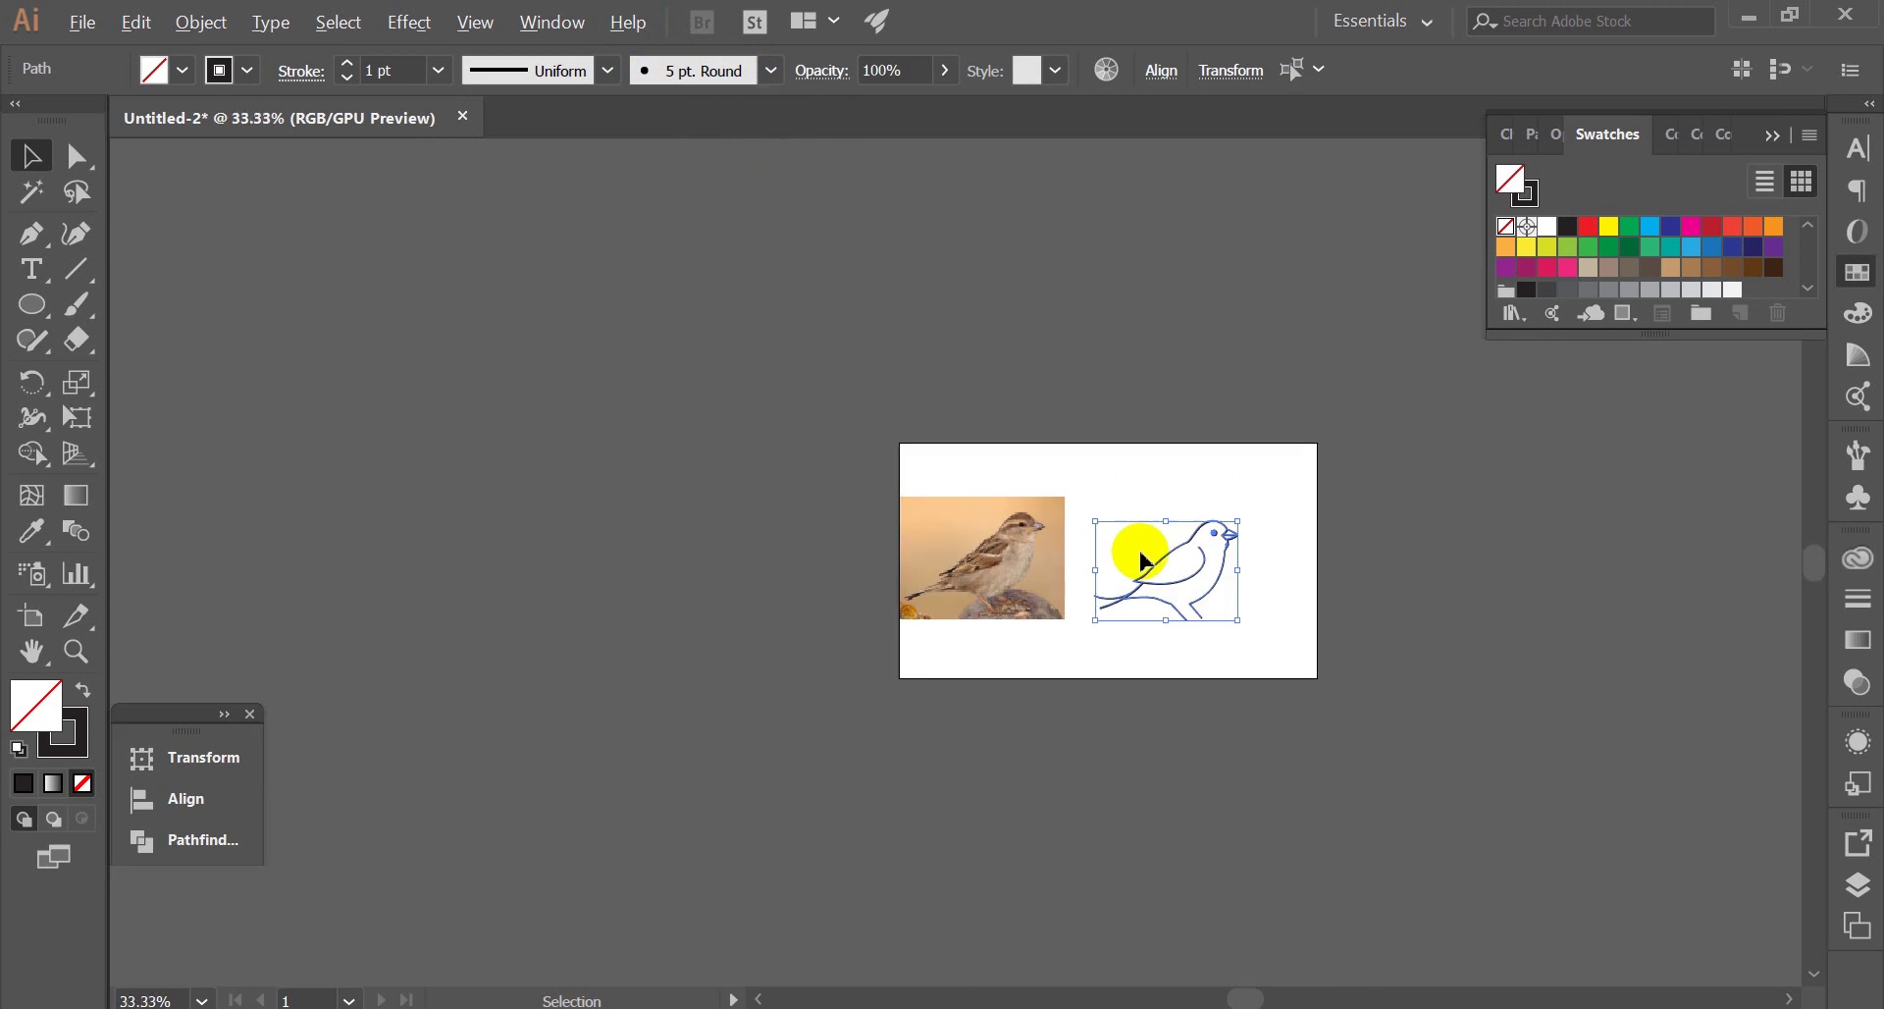
Adjust the anchor where the belly line bends into the leg
scroll(1126, 547, up, 5)
click(1150, 613)
scroll(1138, 603, up, 2)
scroll(1138, 608, up, 3)
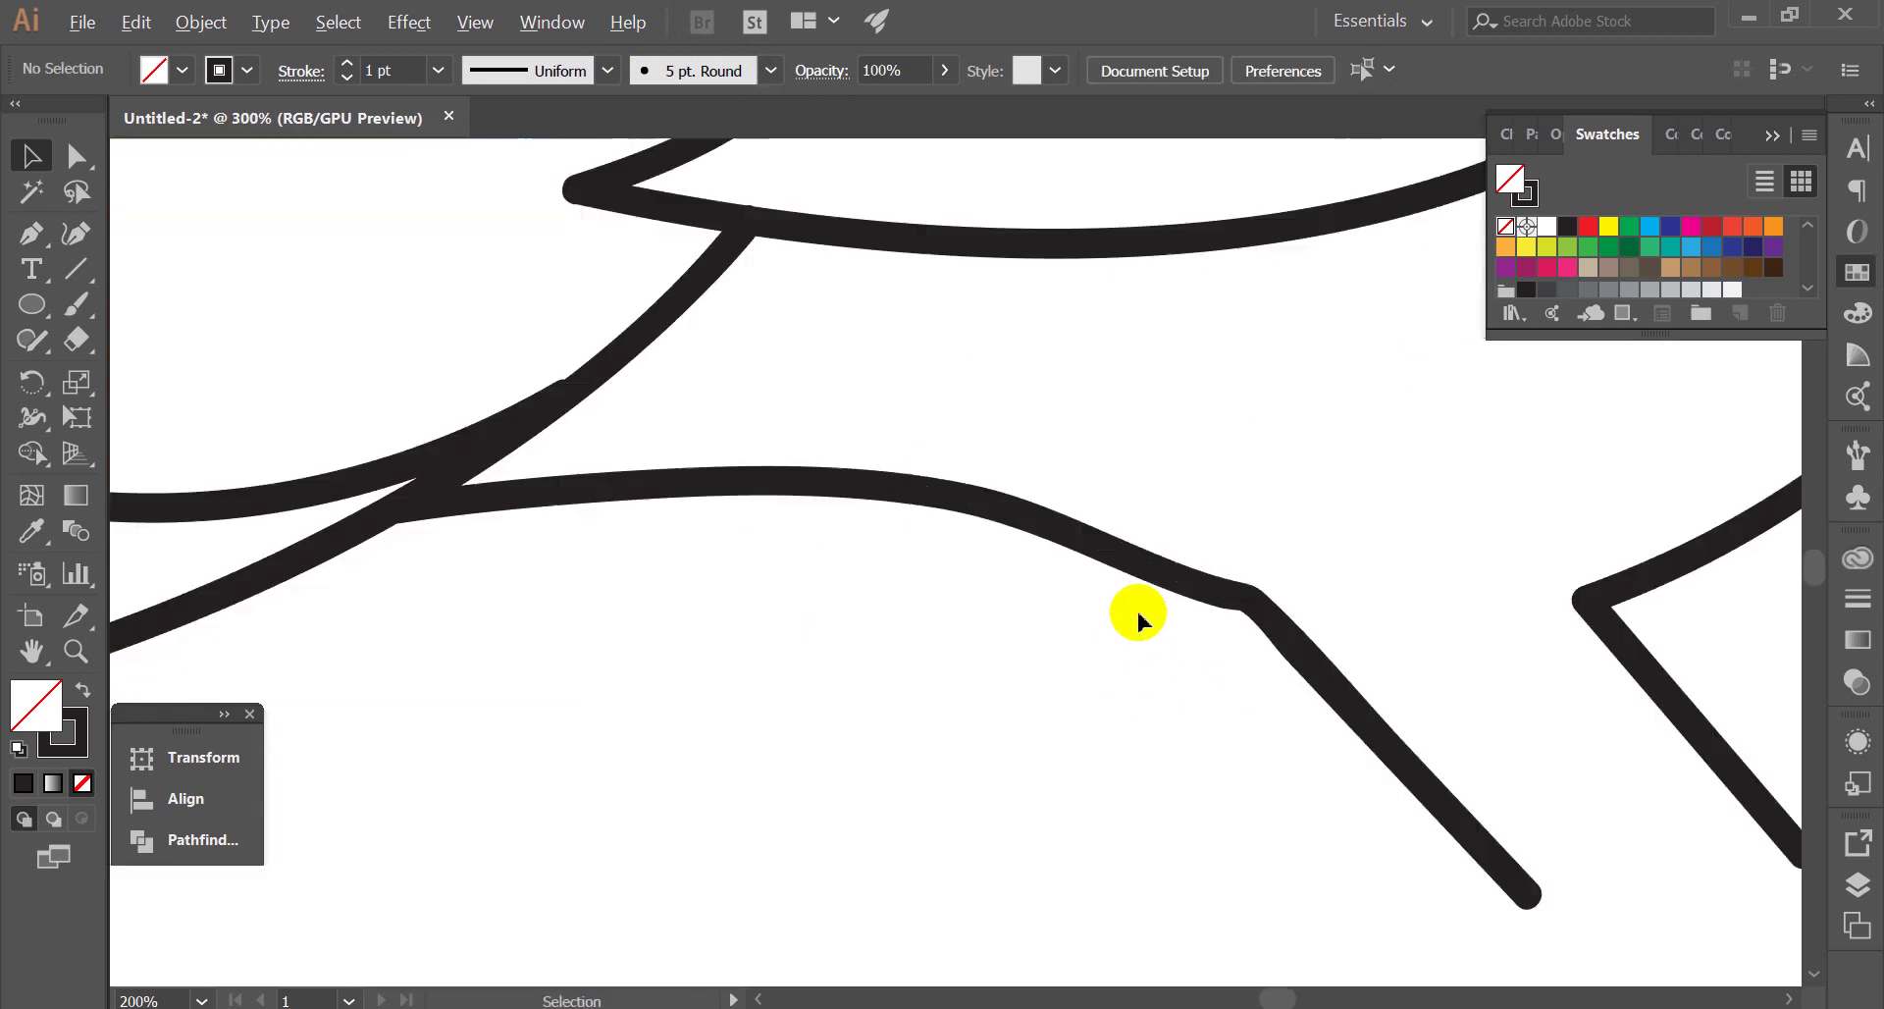
key(a)
click(1279, 620)
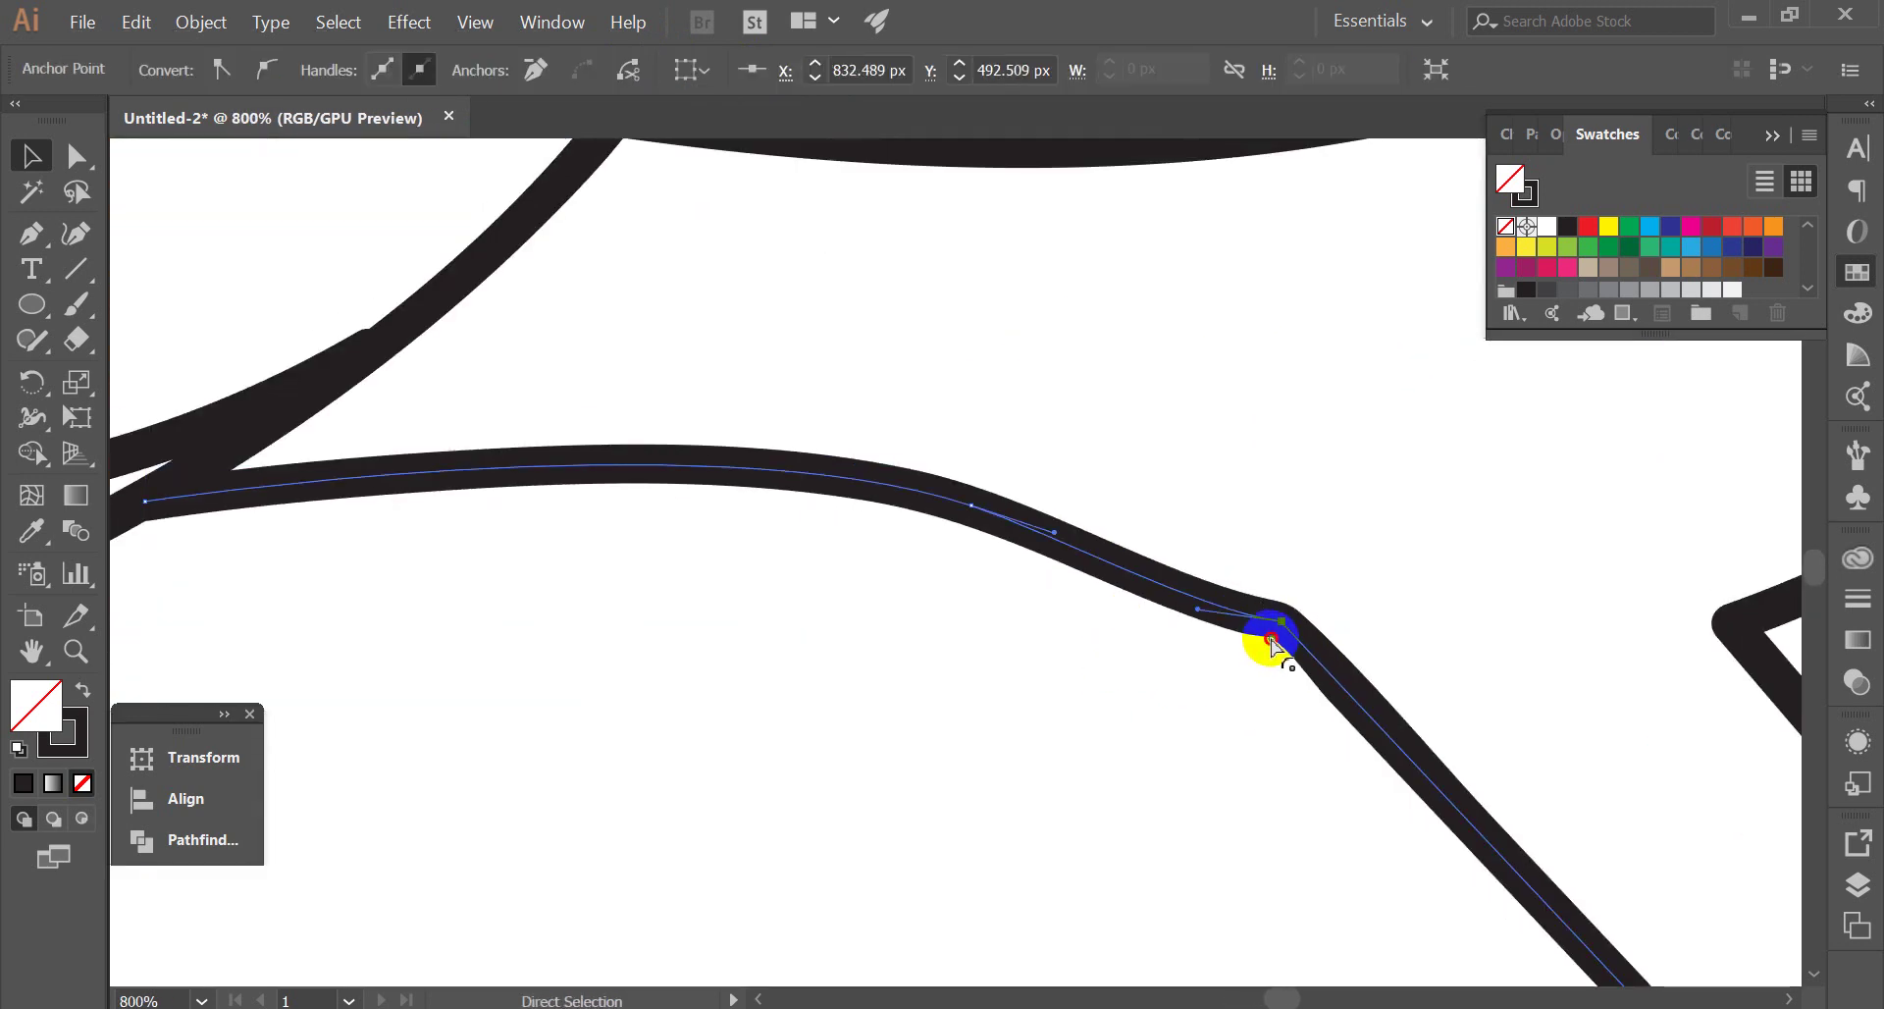
scroll(1158, 210, down, 5)
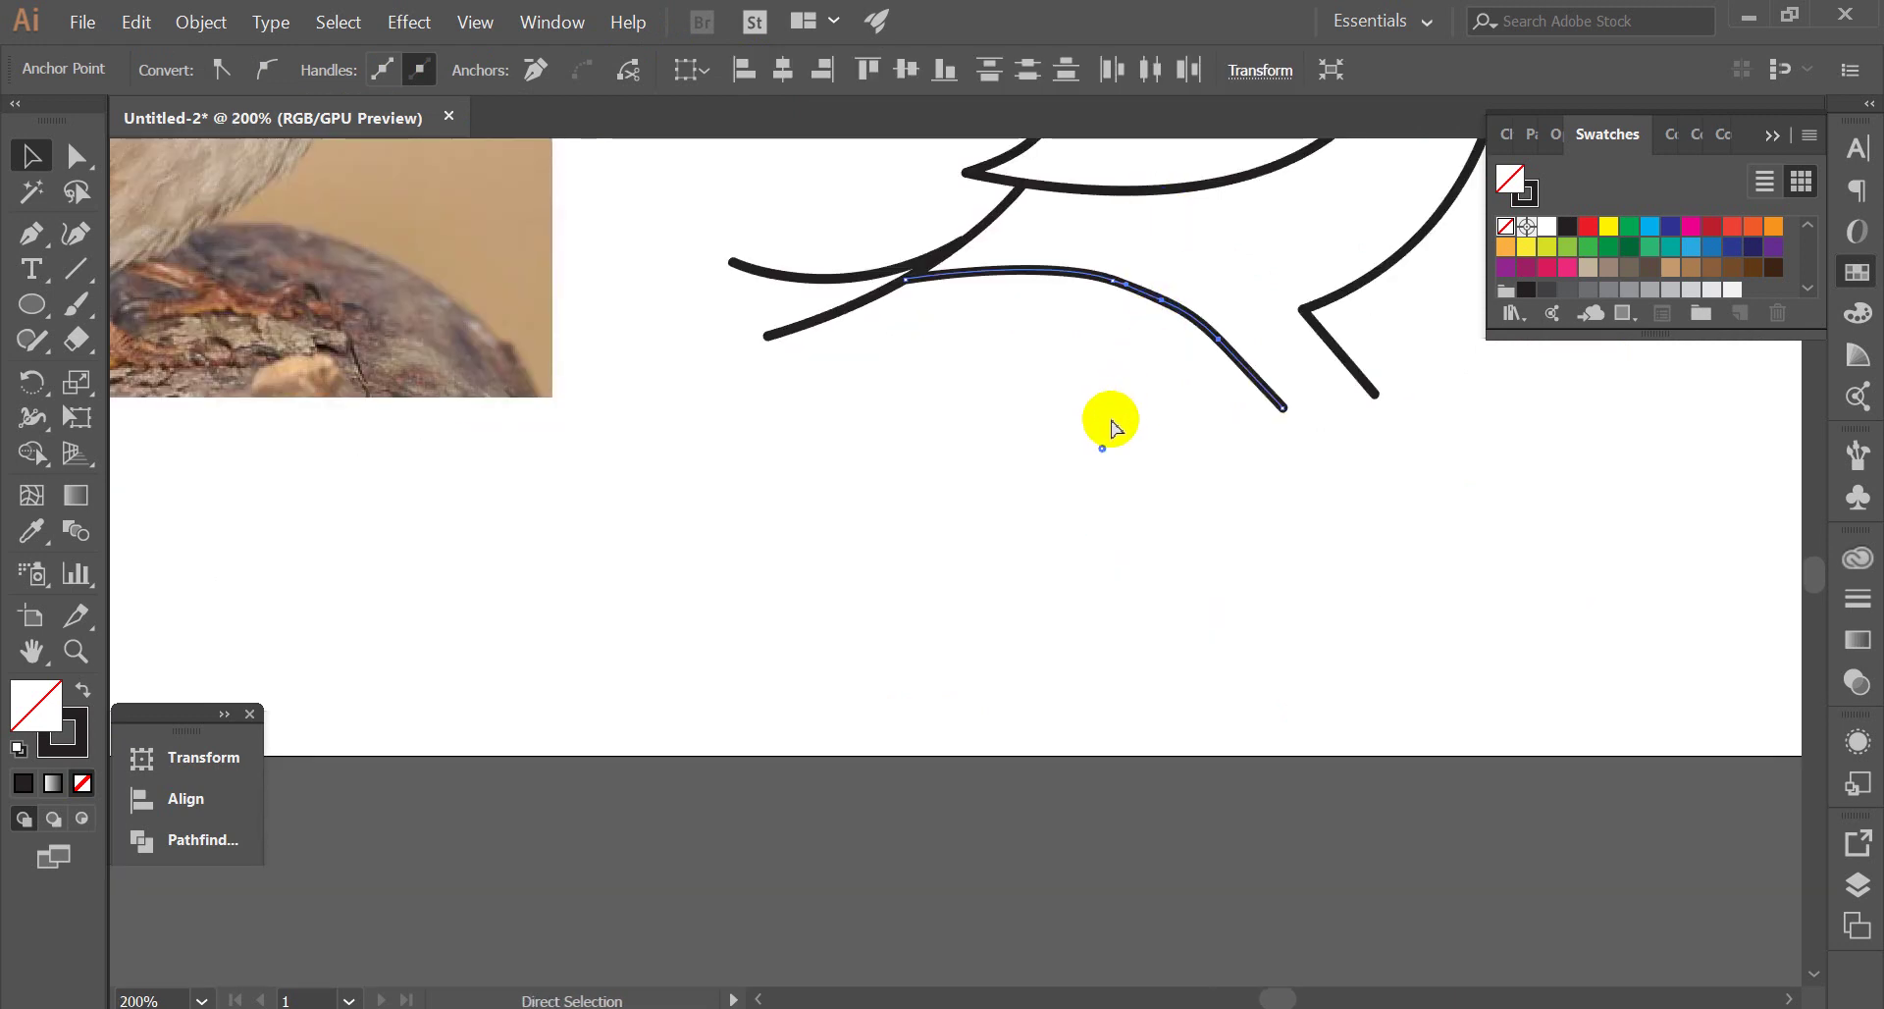
drag(1100, 446, 971, 677)
Refine the lower body curve's anchors, then deselect and pan toward the beak
key(v)
click(1199, 312)
key(a)
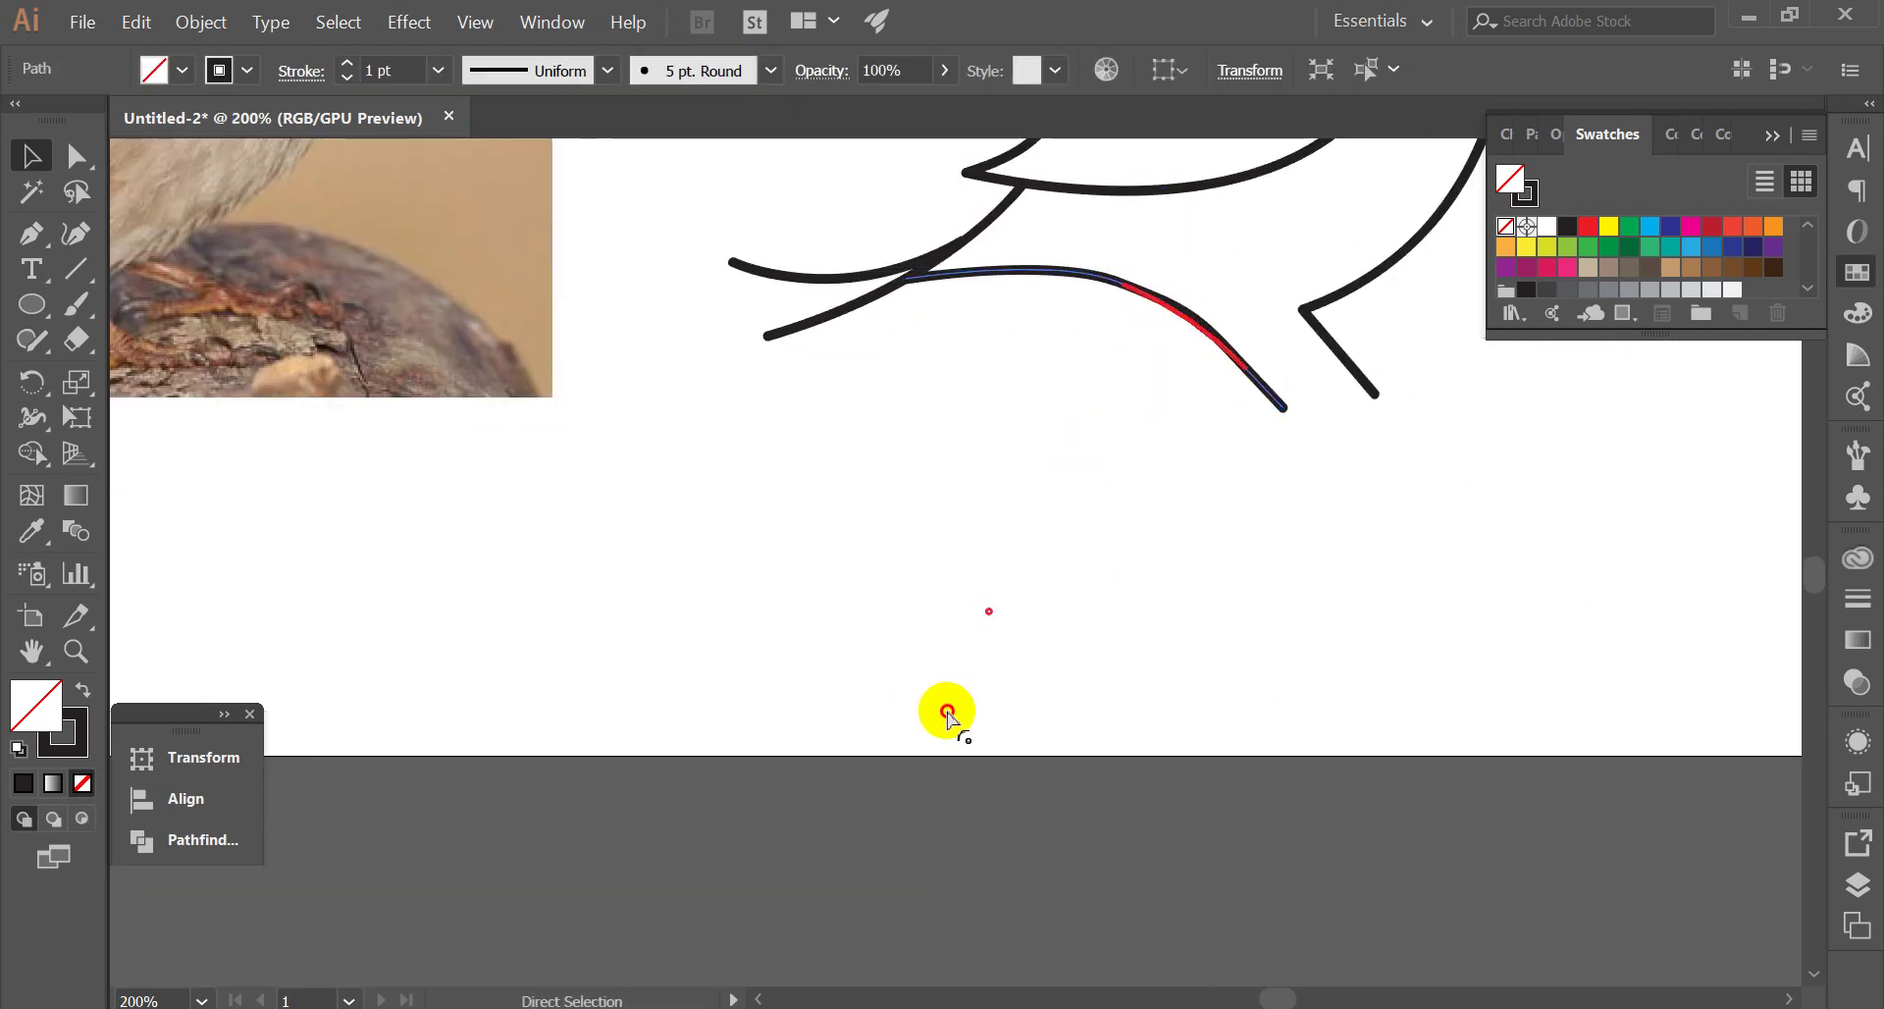
click(1182, 502)
scroll(1223, 433, down, 2)
drag(1445, 287, 1126, 441)
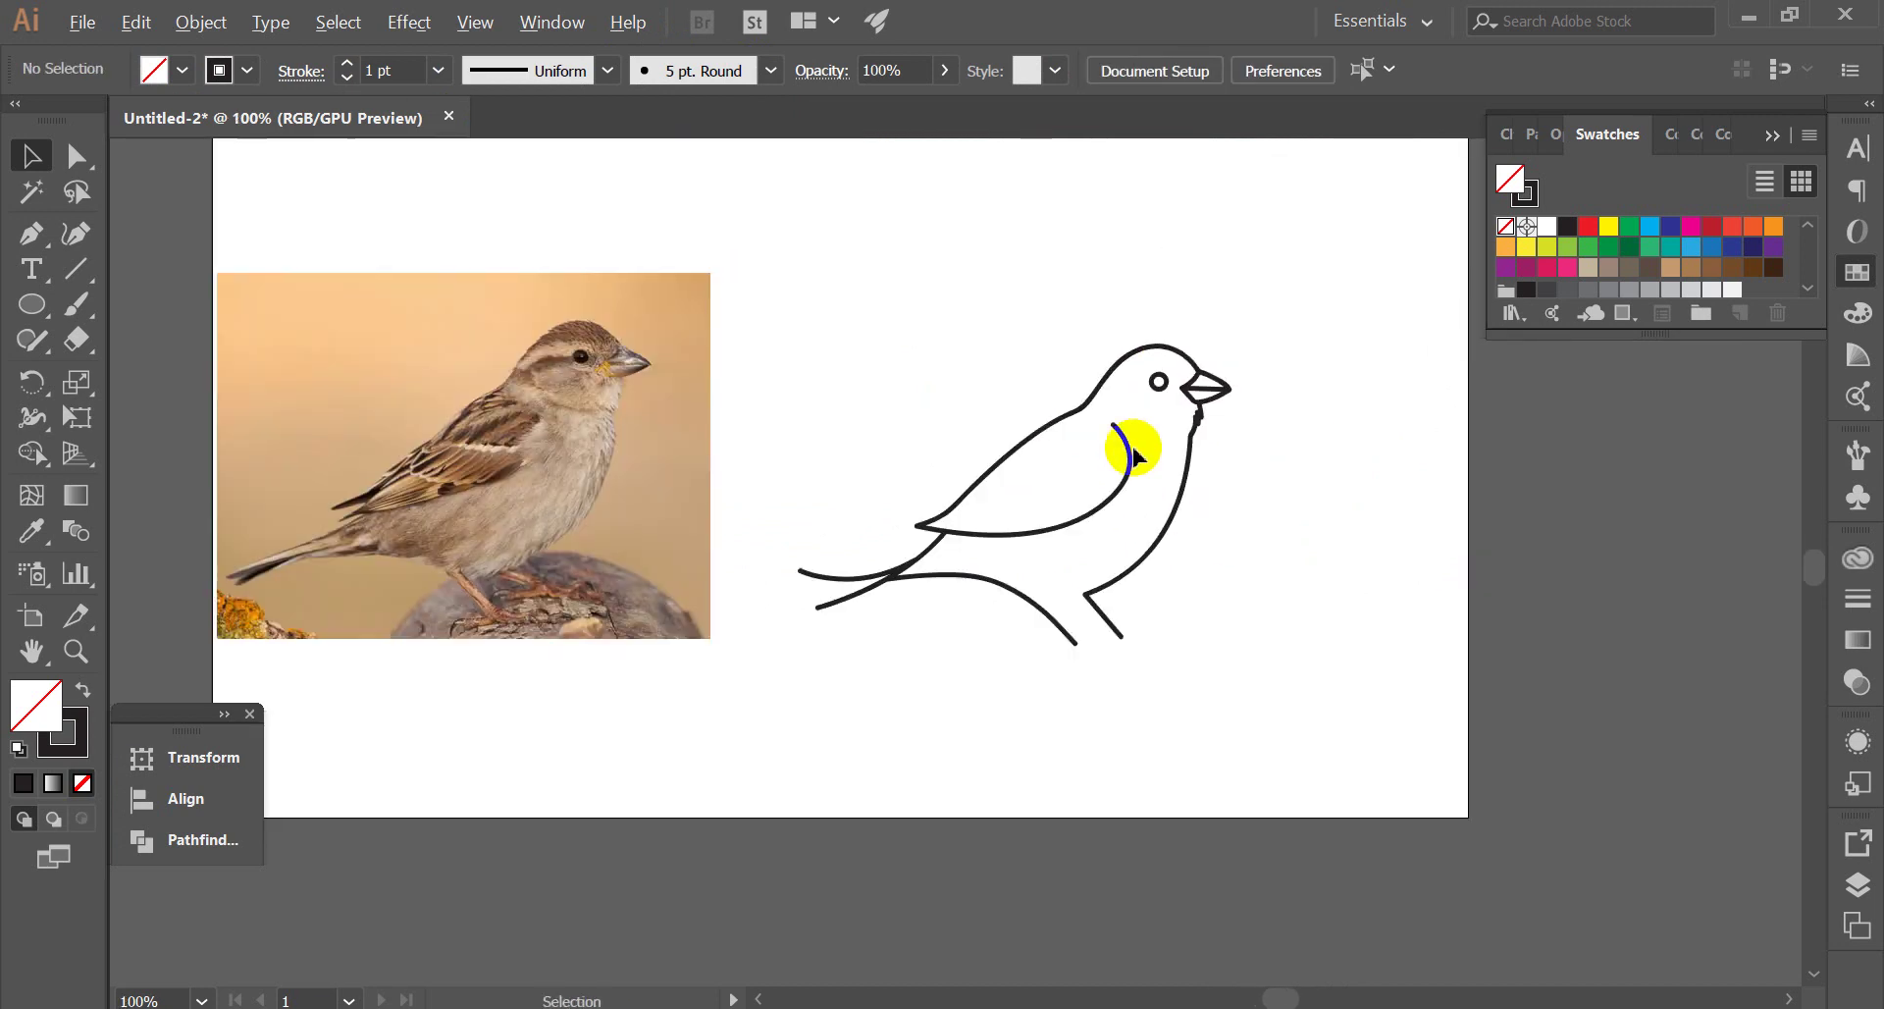
scroll(1276, 392, up, 2)
scroll(1197, 412, up, 3)
Reposition the throat line's anchors beneath the beak, undoing and redoing one move
scroll(1173, 358, up, 1)
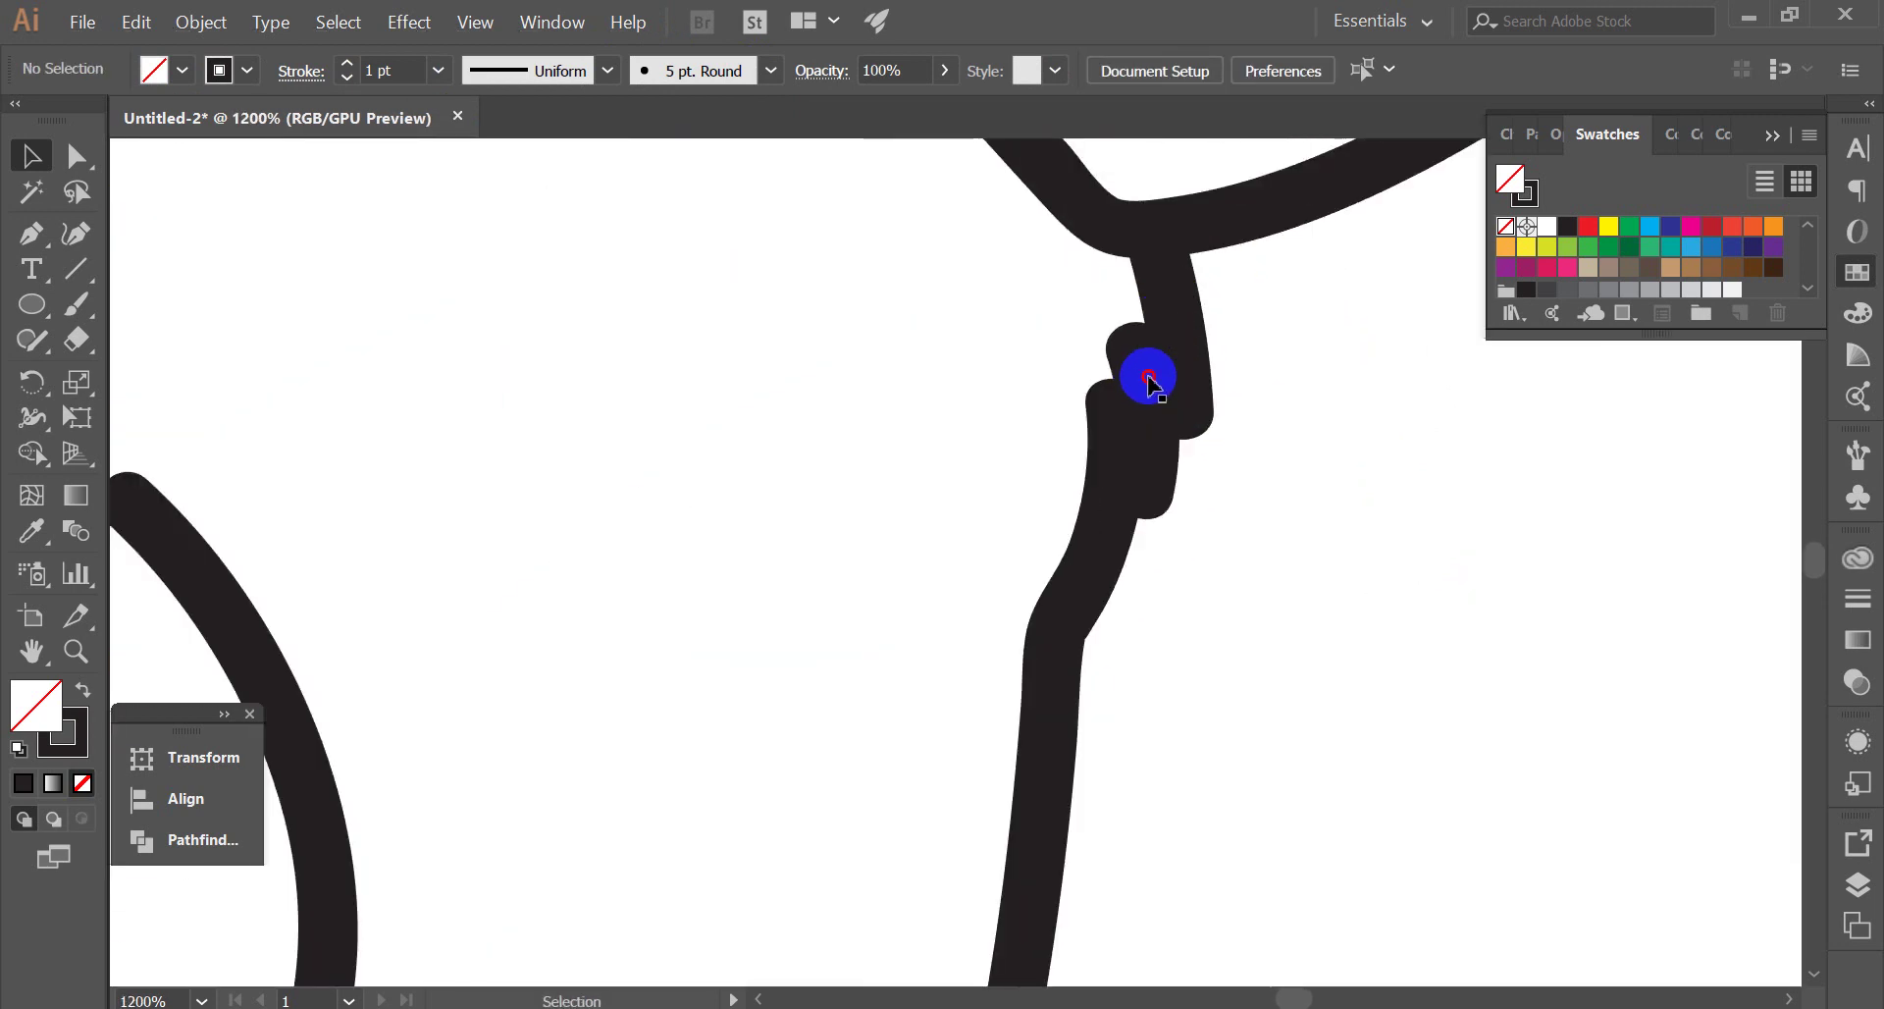
key(a)
click(1145, 410)
mouse_move(1114, 412)
mouse_down()
mouse_move(1064, 409)
mouse_move(1105, 433)
mouse_up()
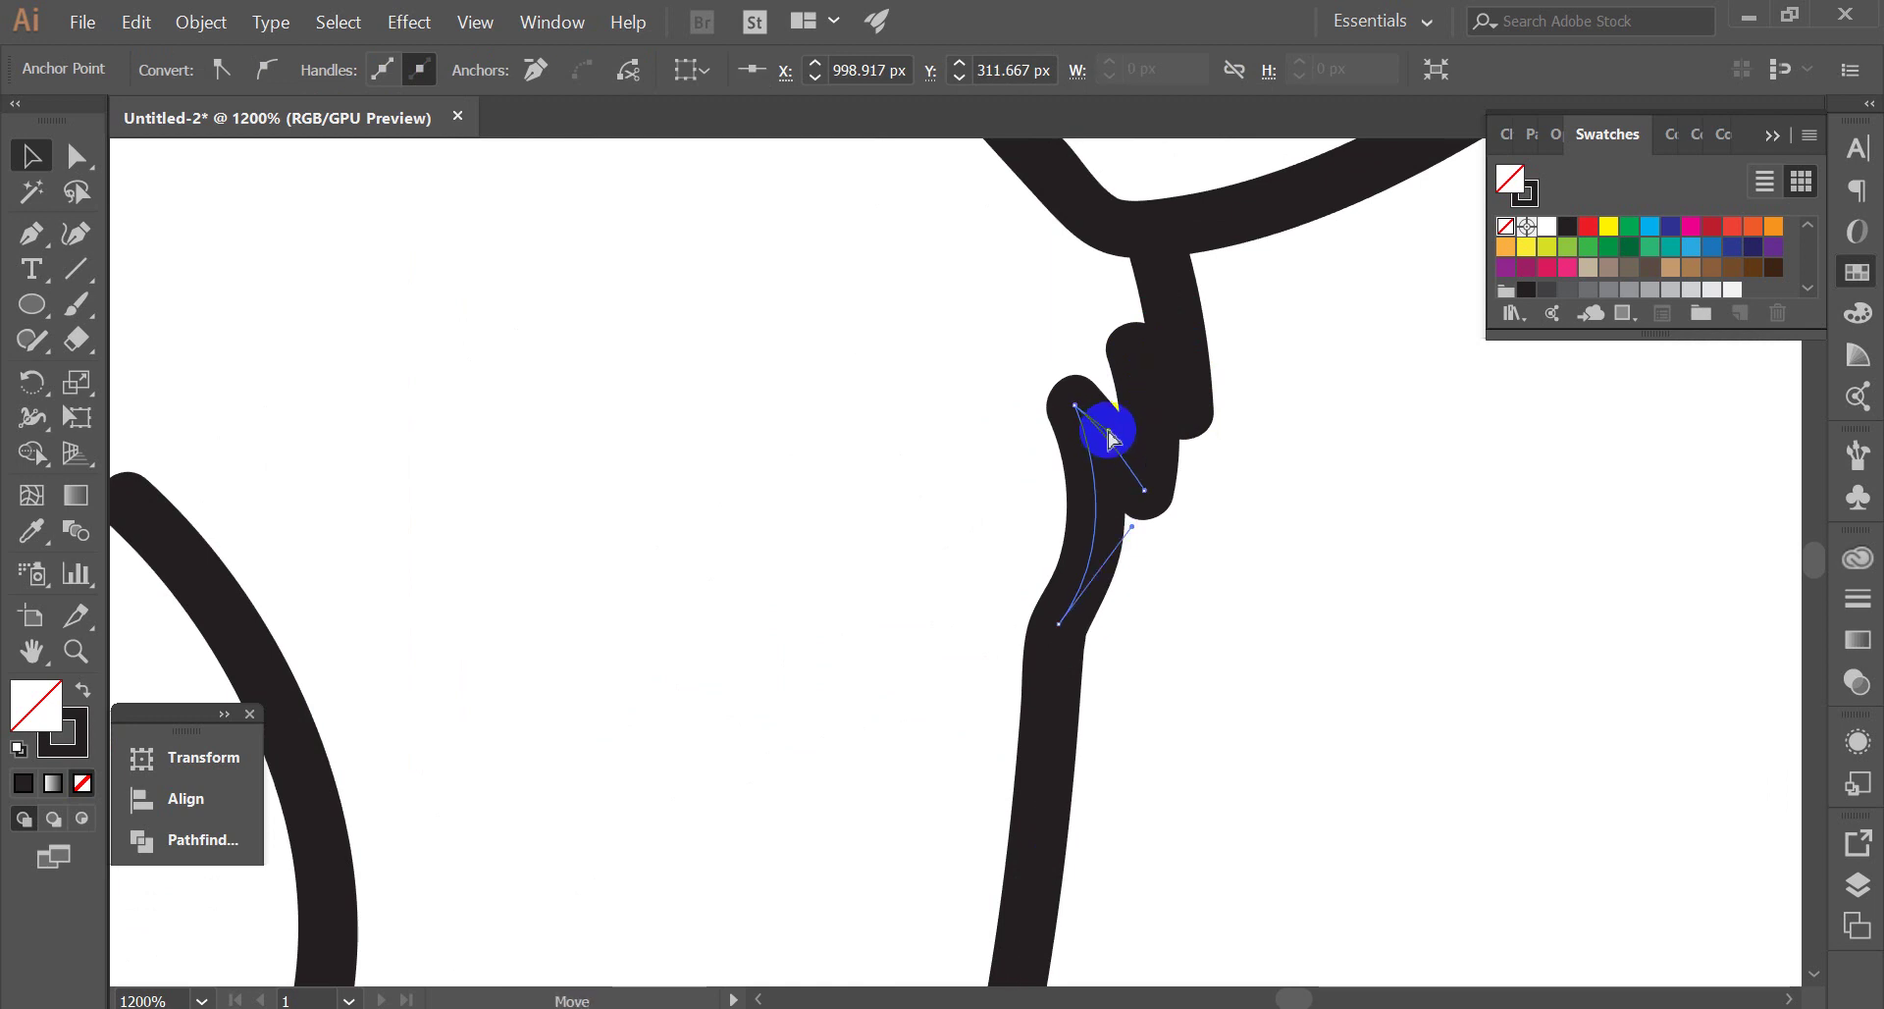
mouse_move(1105, 443)
mouse_down()
mouse_move(1165, 539)
mouse_move(1184, 489)
mouse_up()
click(1151, 527)
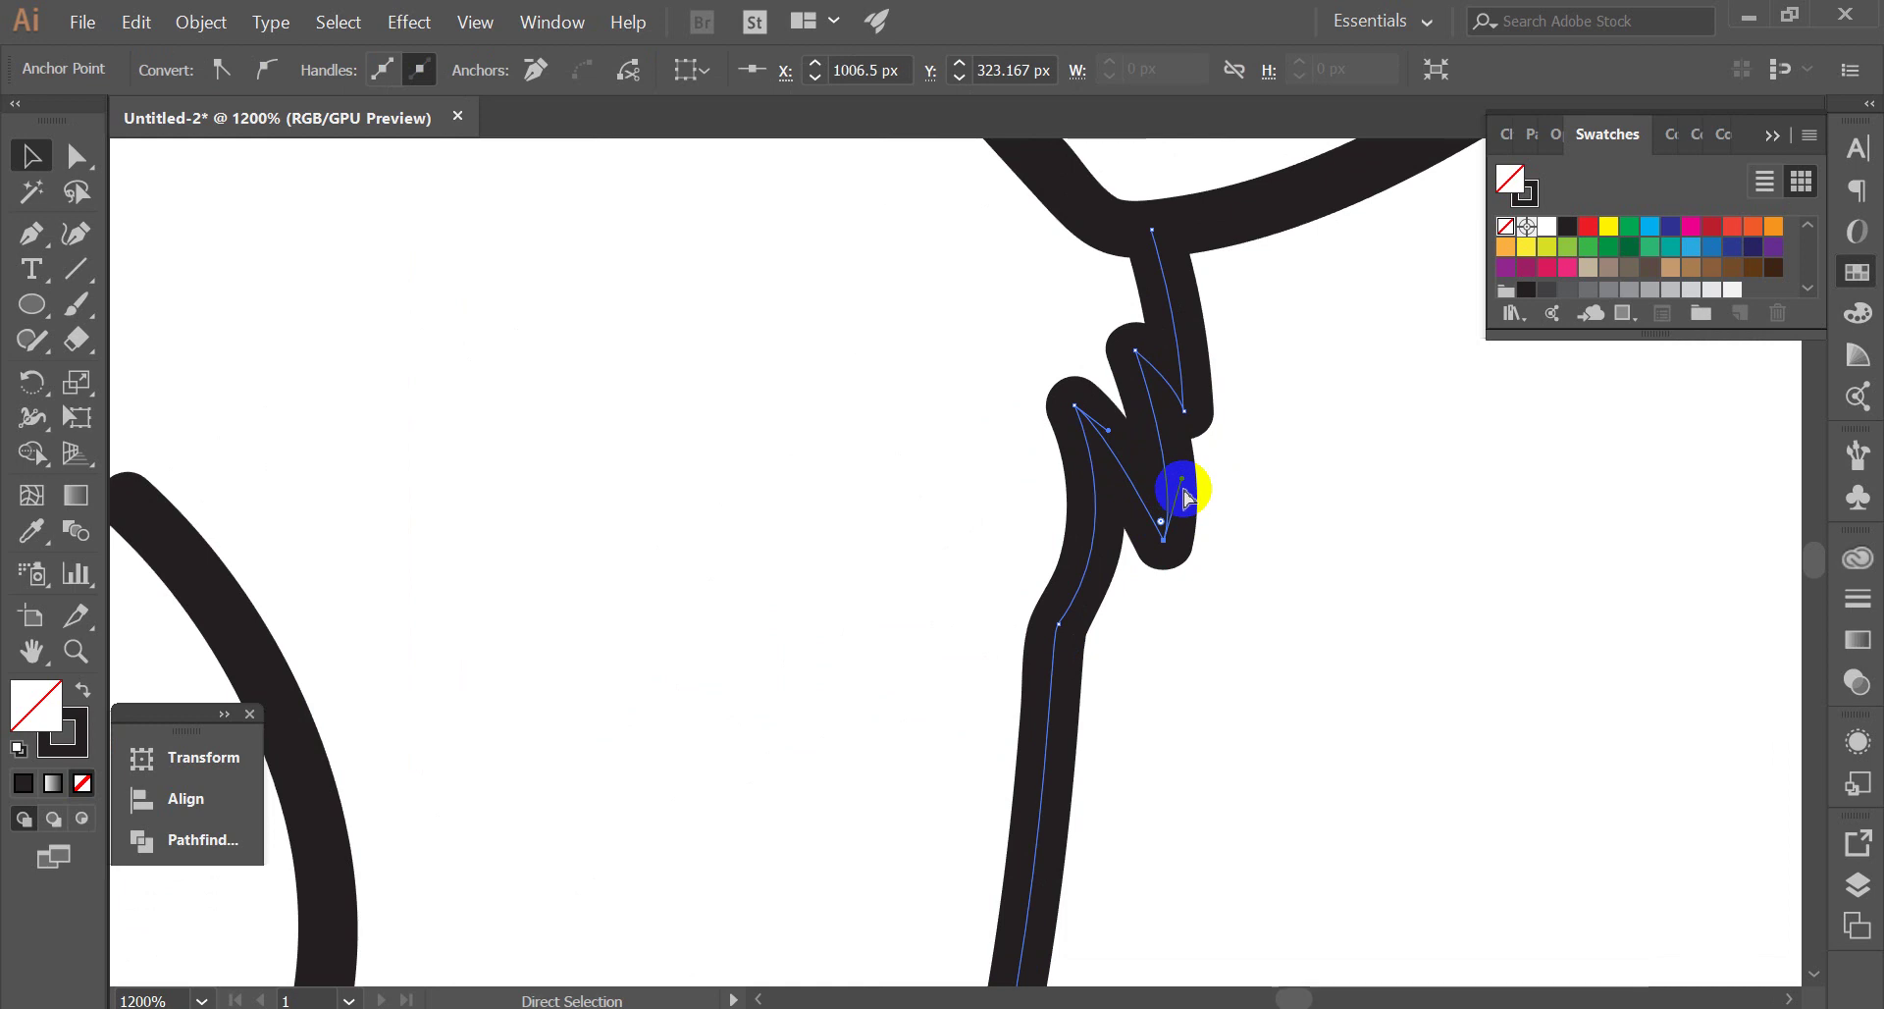
key(ctrl+z)
key(ctrl+shift+z)
click(1181, 409)
click(1185, 412)
drag(1187, 417, 1214, 429)
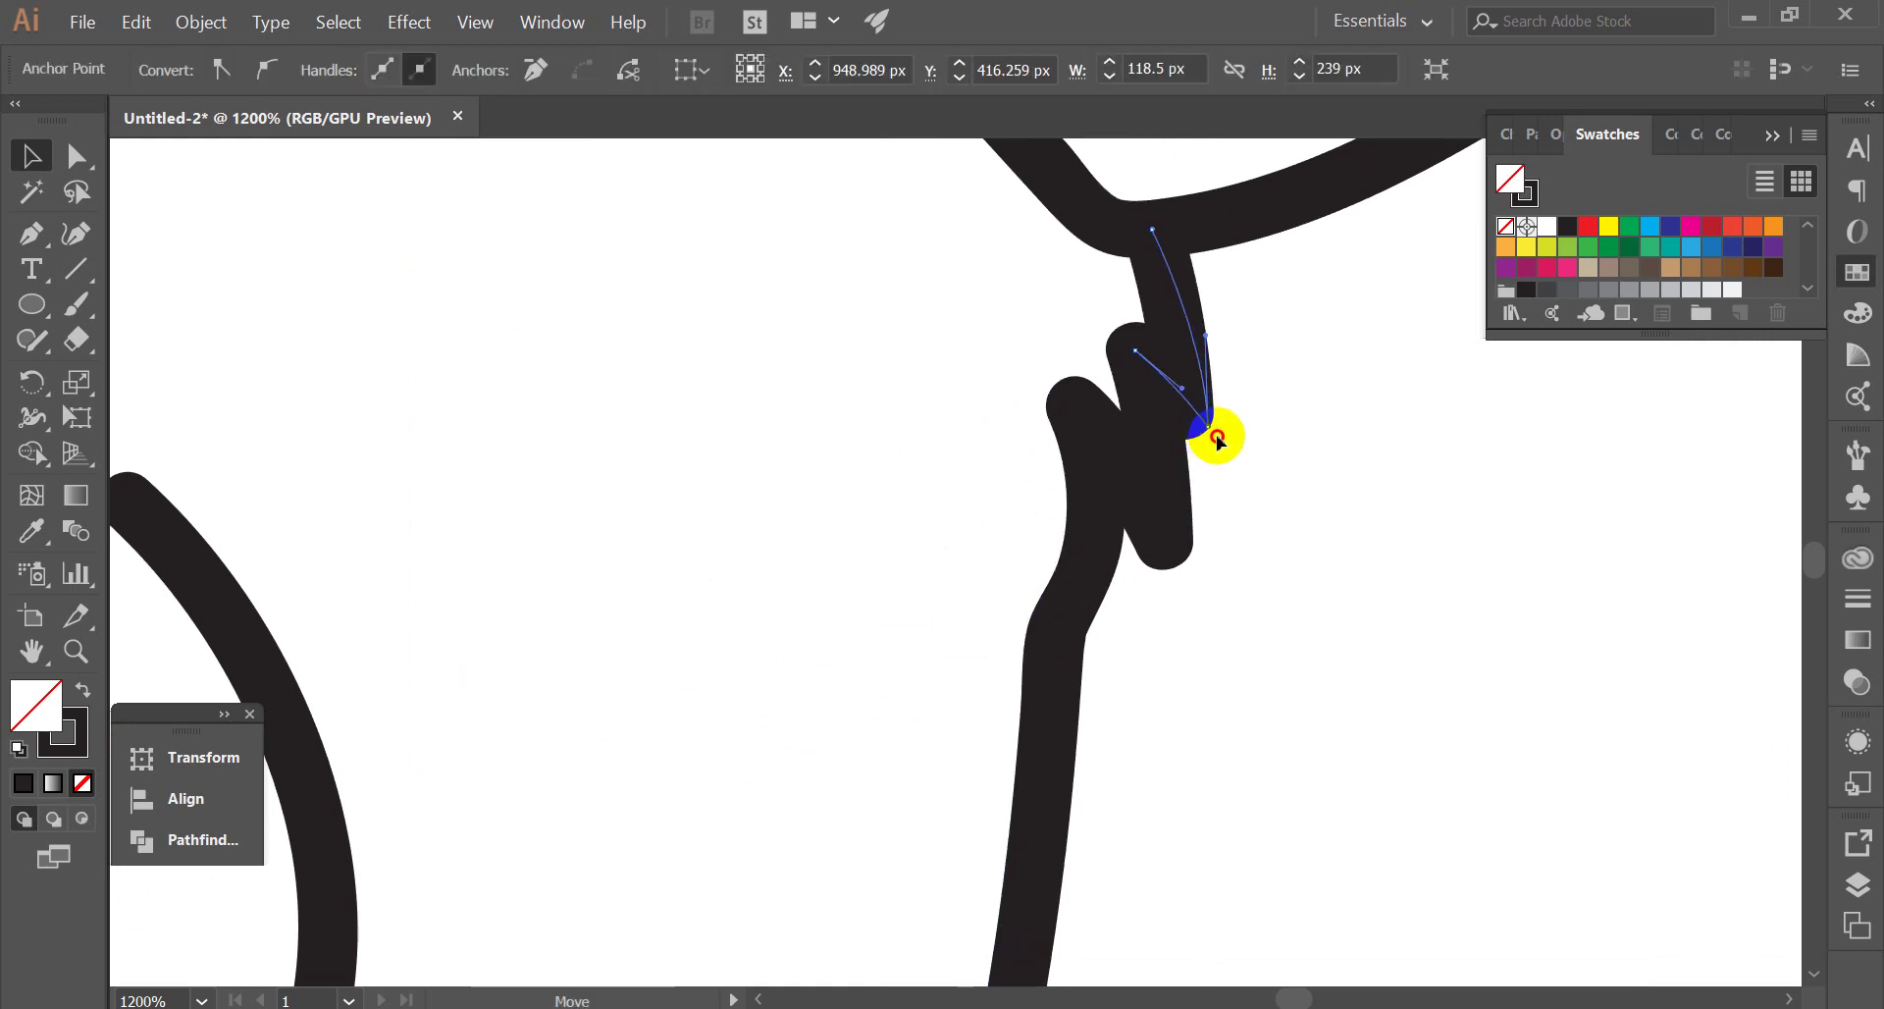
click(1273, 392)
Pull the zigzag anchors up-left to straighten the throat into a small notch
scroll(1269, 370, down, 3)
scroll(1324, 369, down, 6)
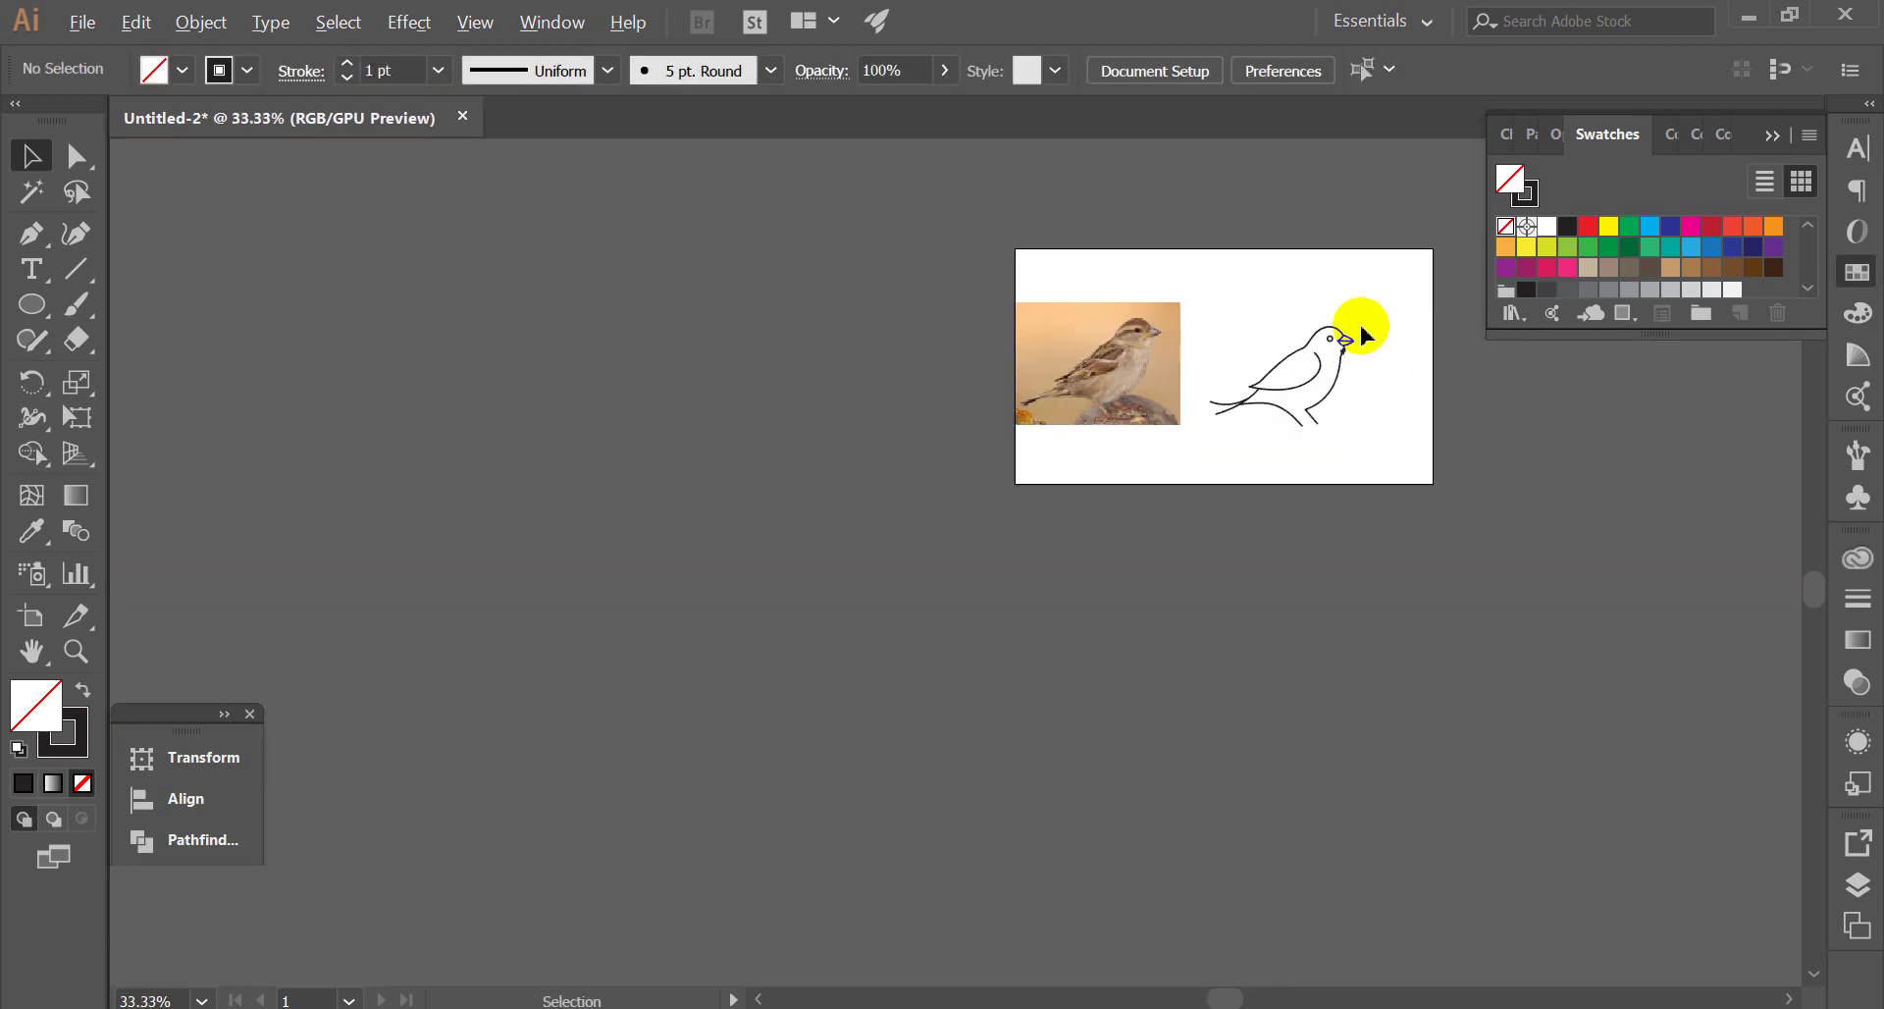
scroll(1363, 343, up, 3)
scroll(1305, 393, up, 1)
scroll(1231, 431, up, 4)
scroll(1393, 427, up, 1)
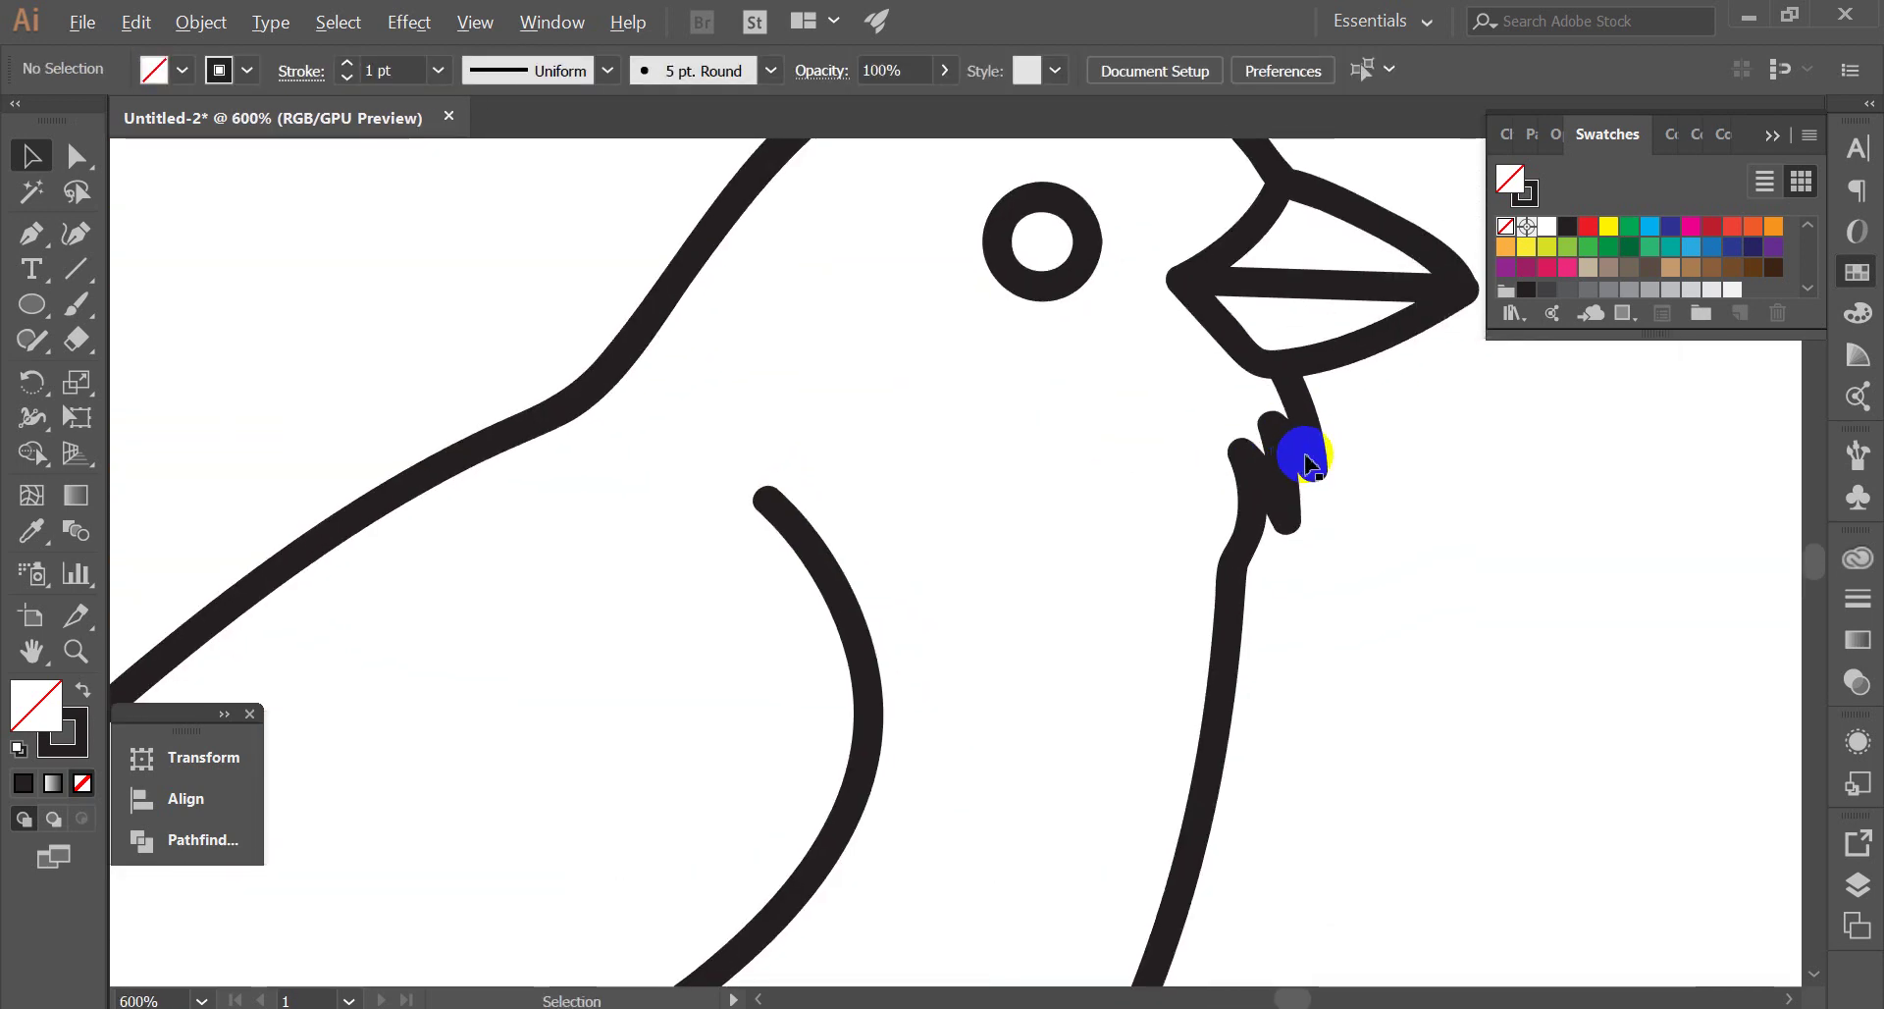
scroll(1304, 442, up, 1)
click(1316, 471)
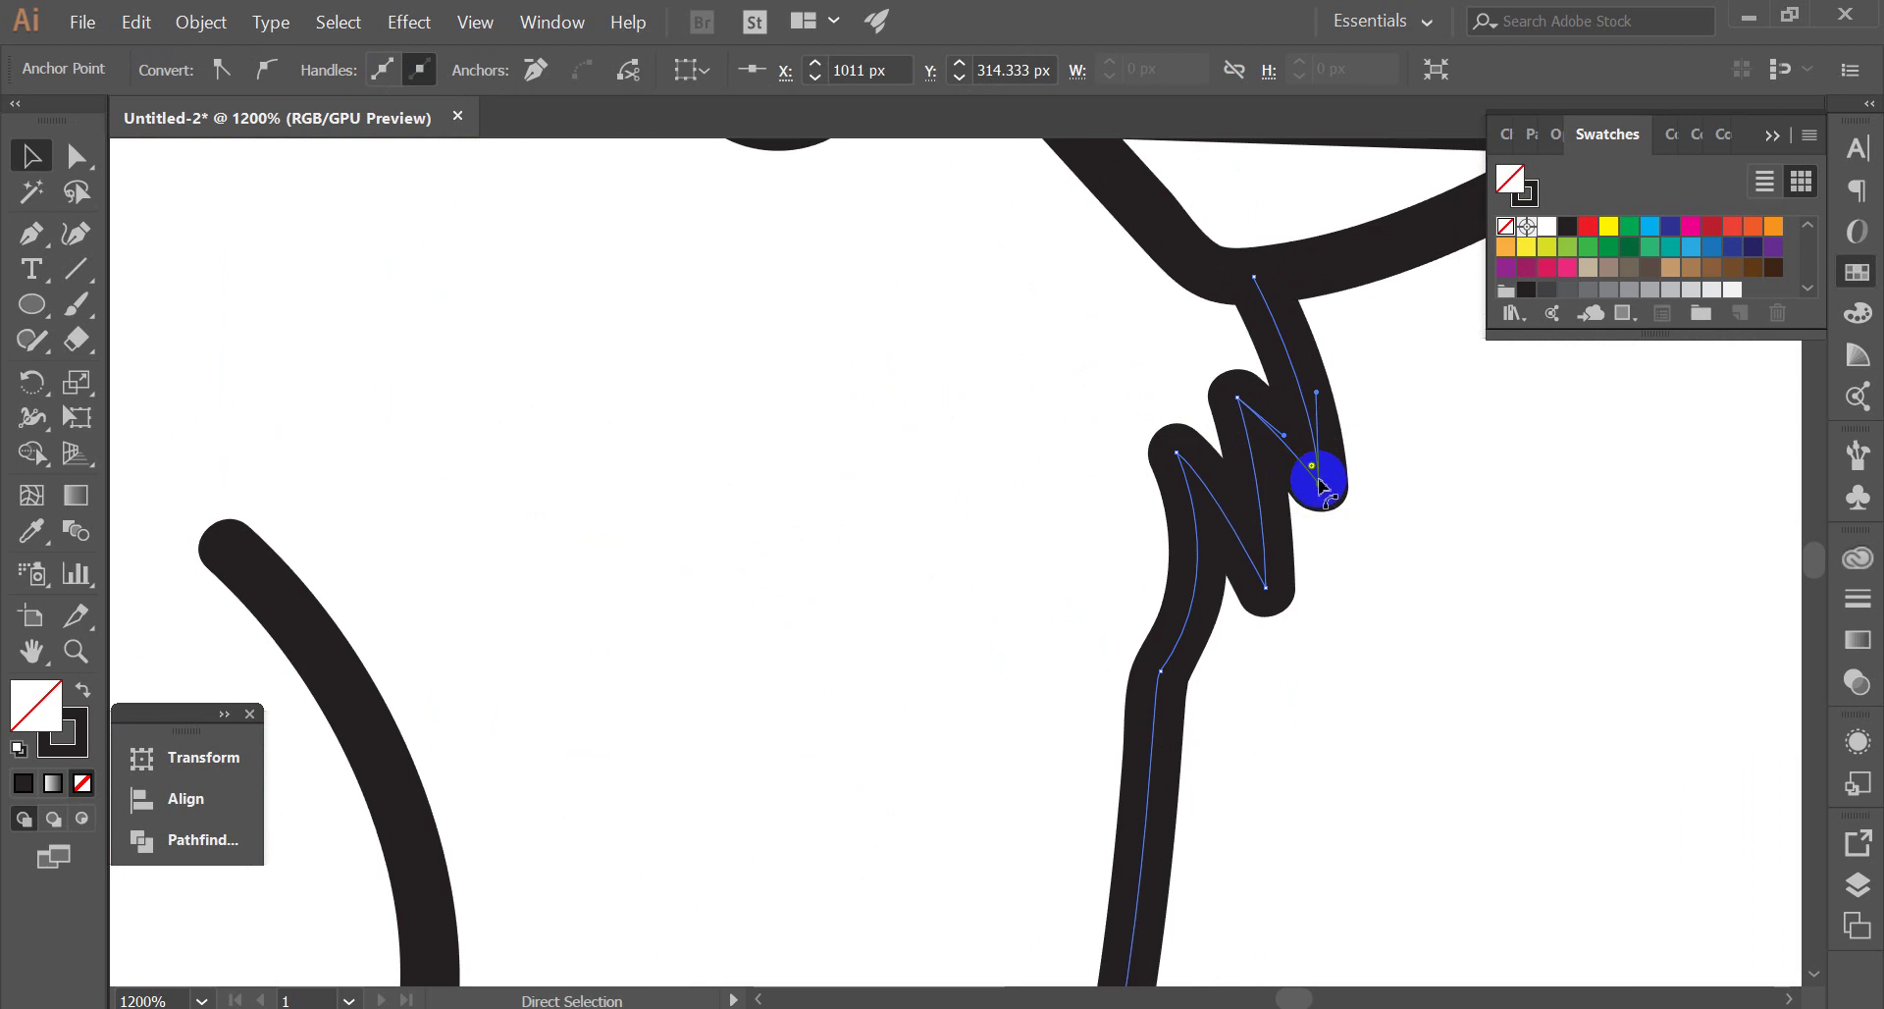
drag(1318, 486, 1266, 430)
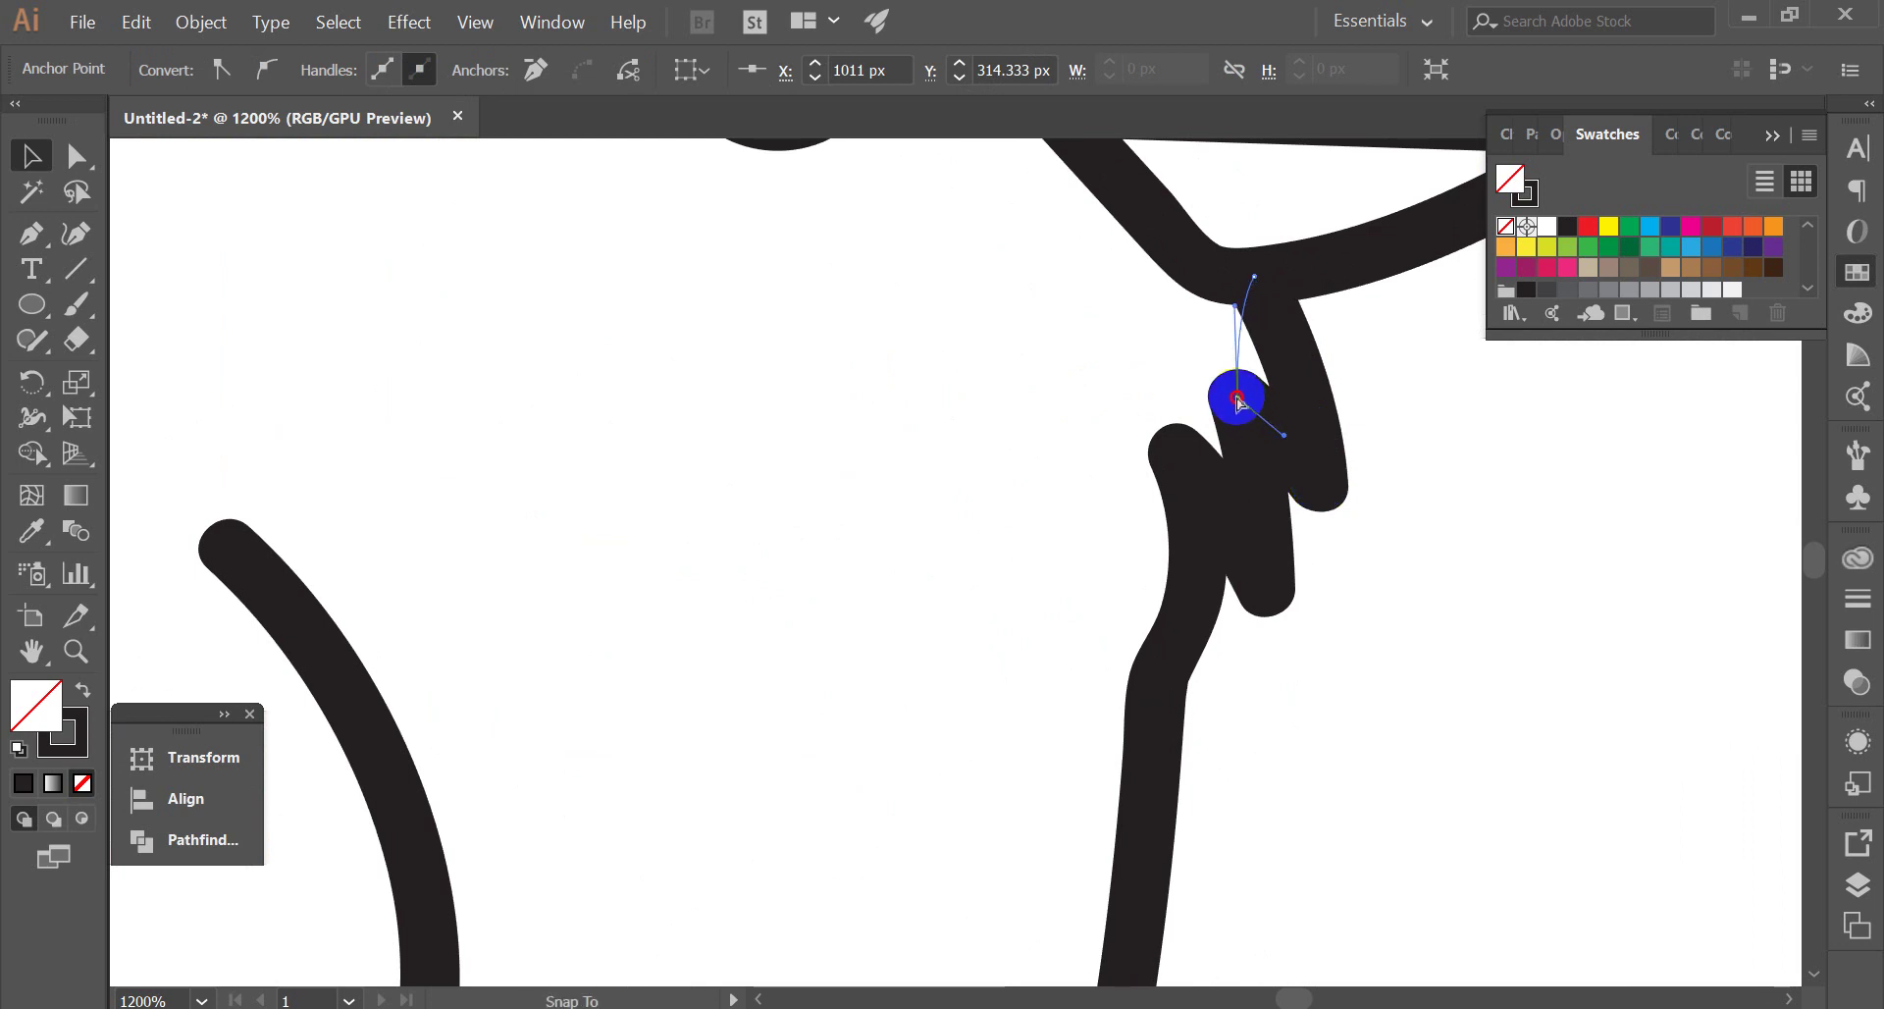
drag(1237, 400, 1236, 397)
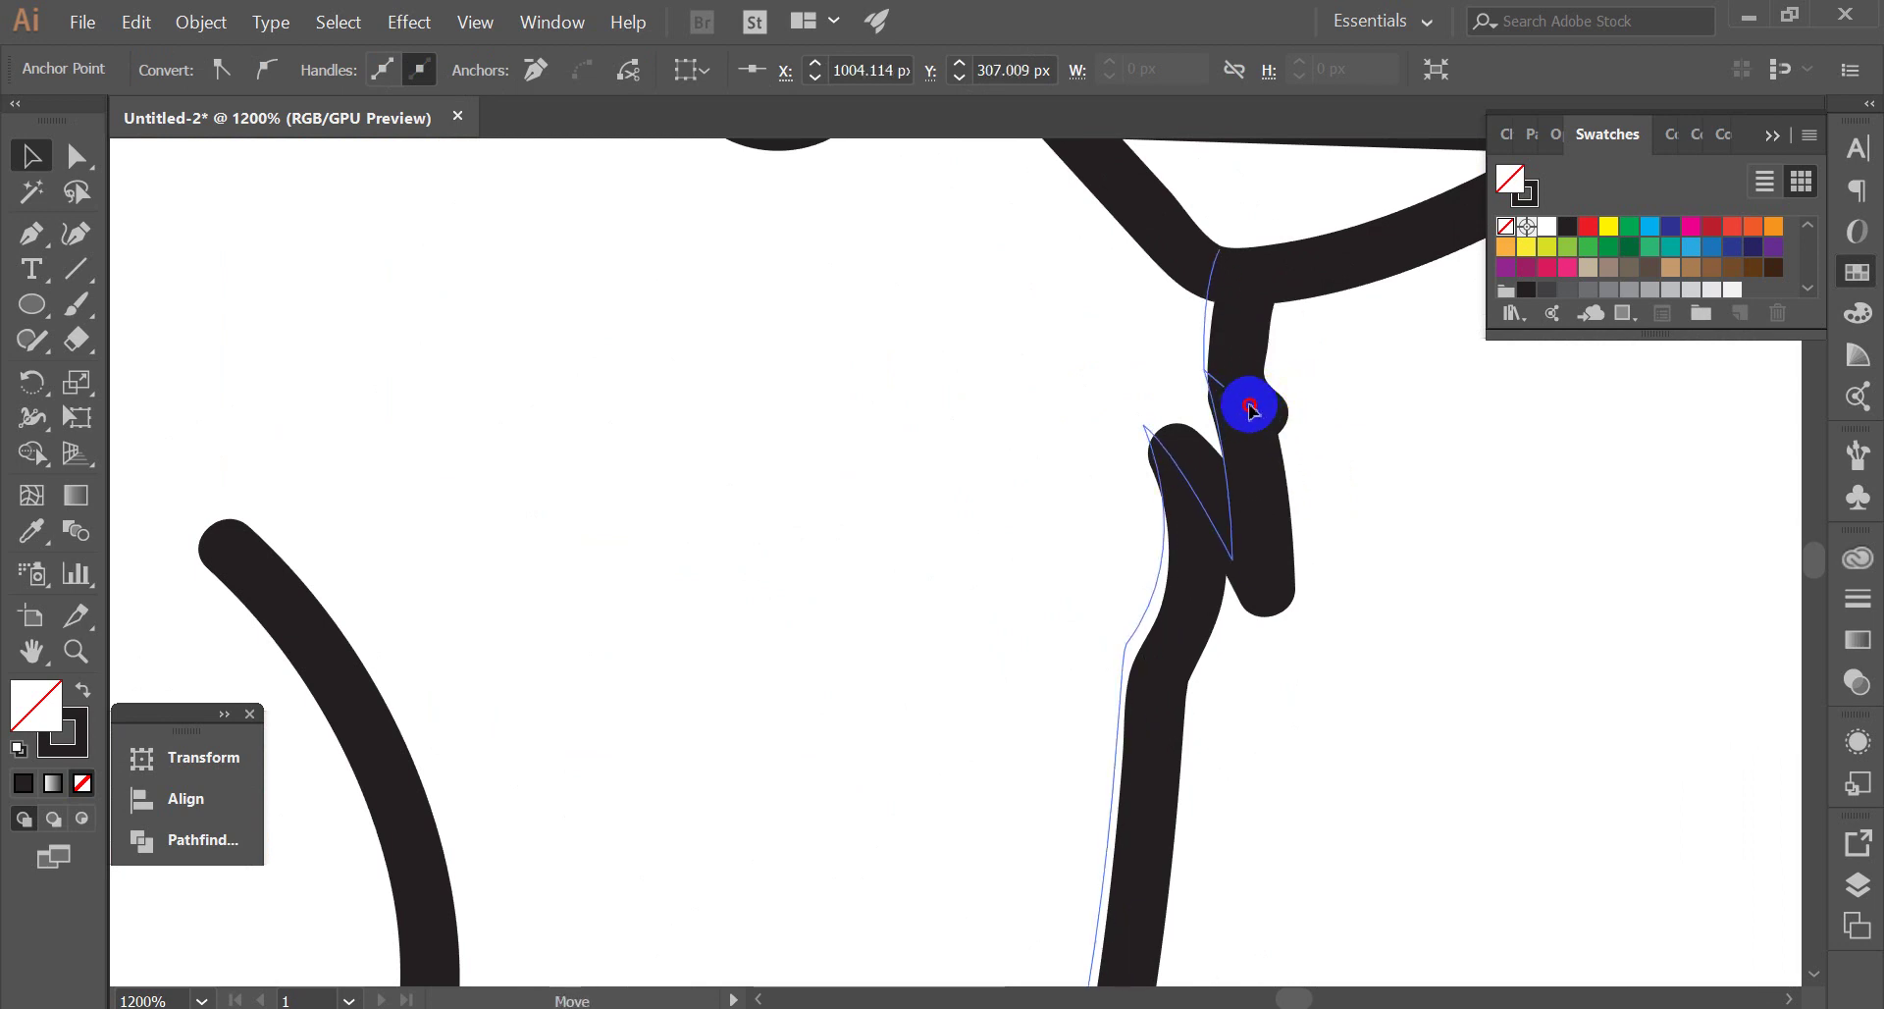
click(1279, 440)
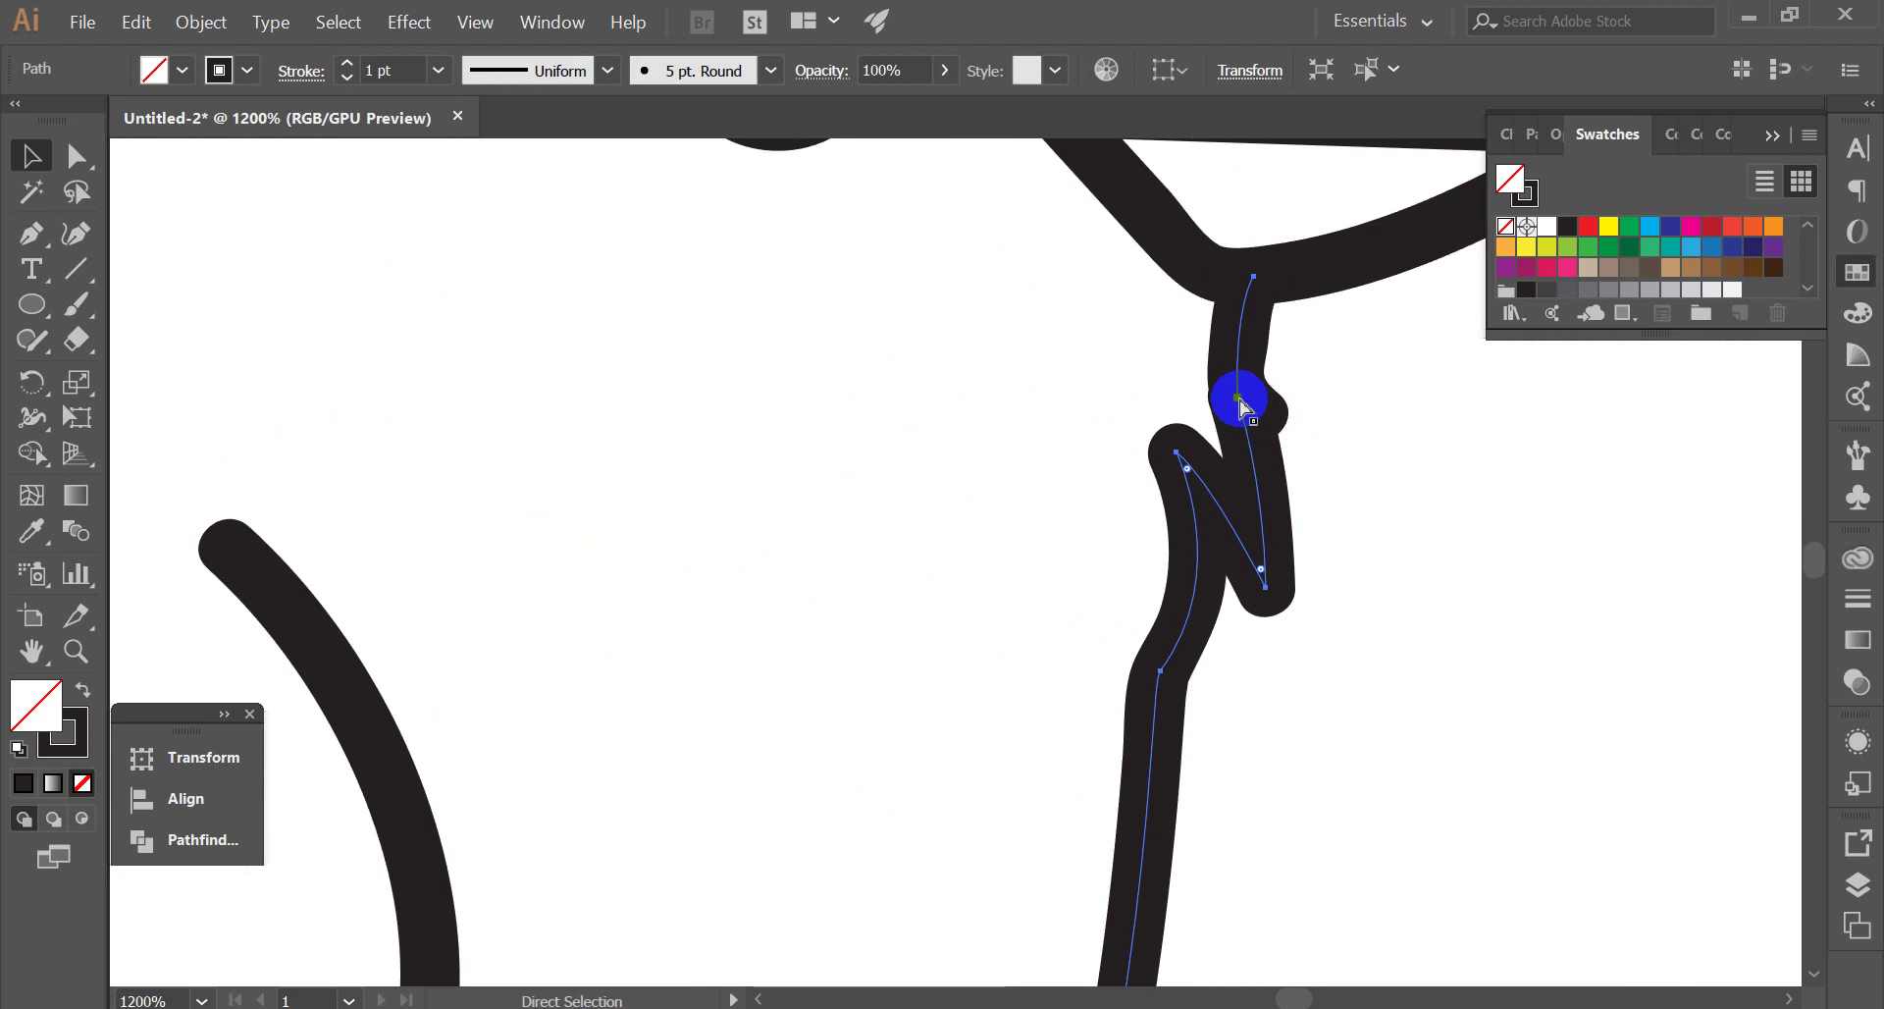
click(1237, 400)
drag(1281, 439, 1260, 419)
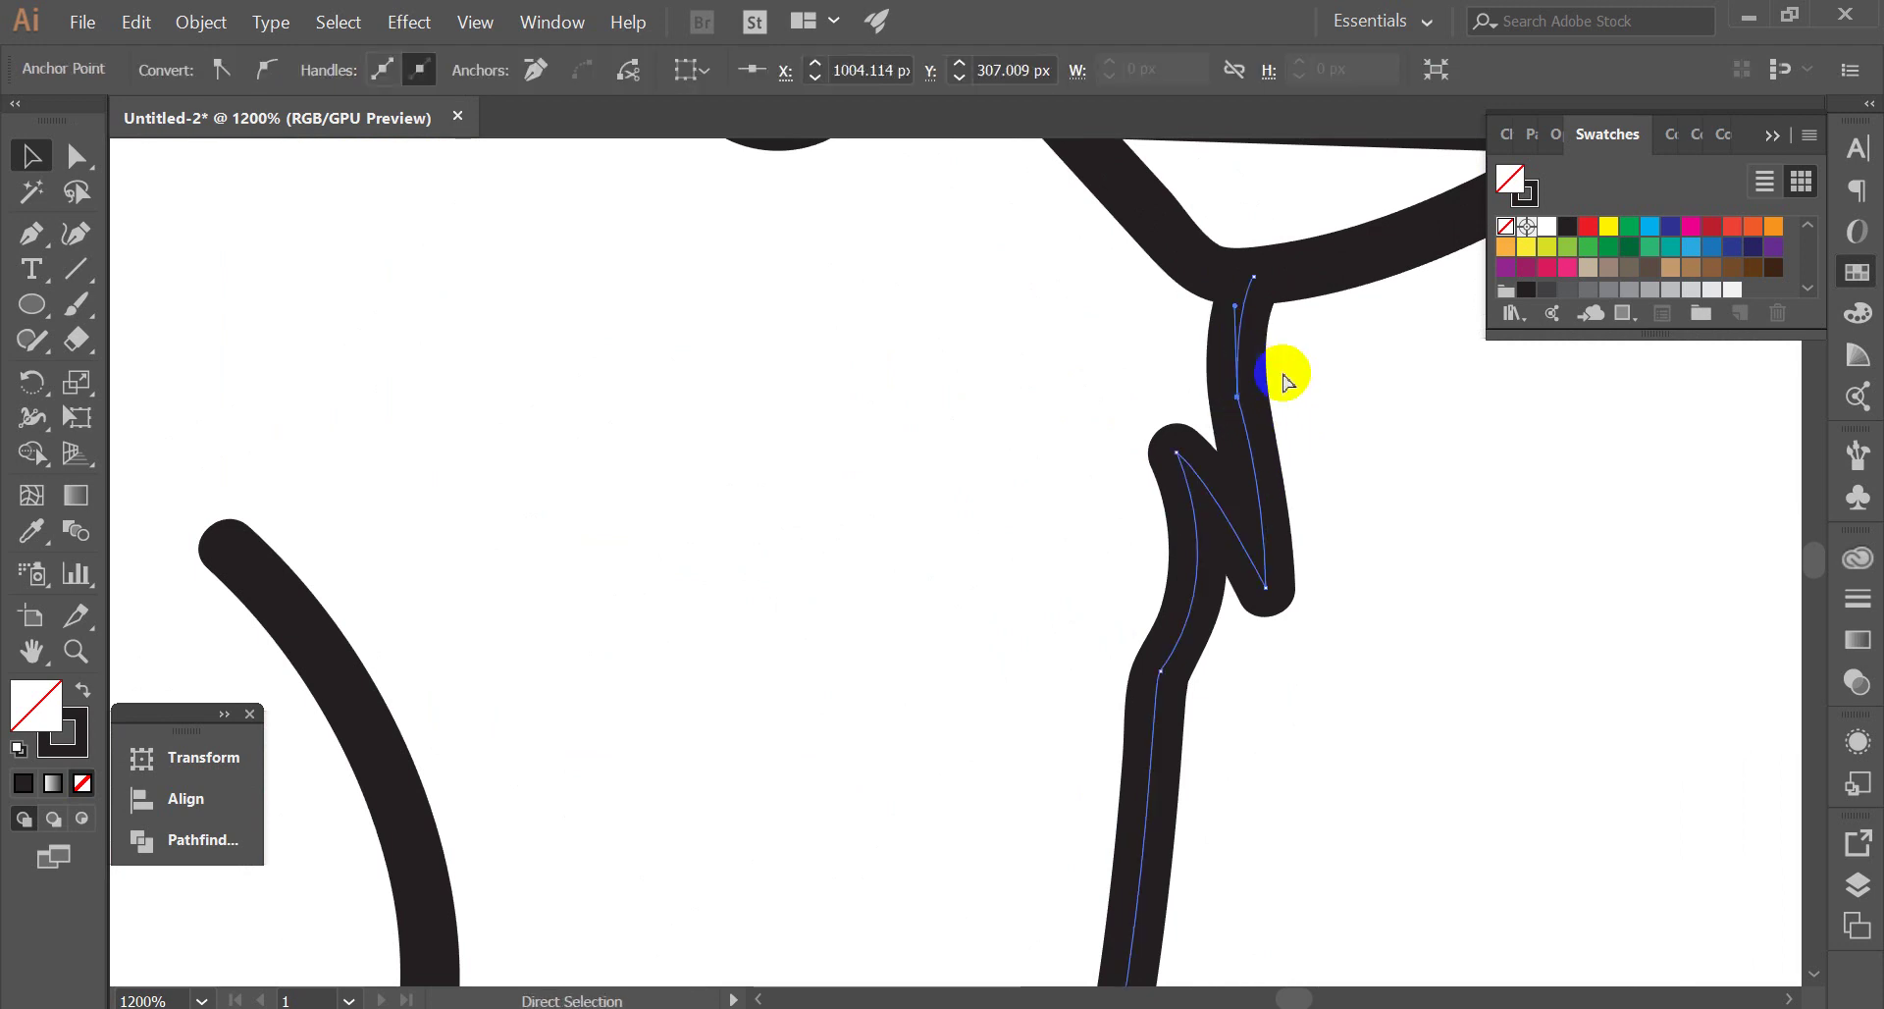
click(1372, 392)
scroll(1372, 392, down, 1)
scroll(1372, 392, down, 5)
scroll(1404, 392, down, 3)
scroll(1413, 388, up, 3)
scroll(1419, 381, down, 3)
scroll(1403, 397, up, 2)
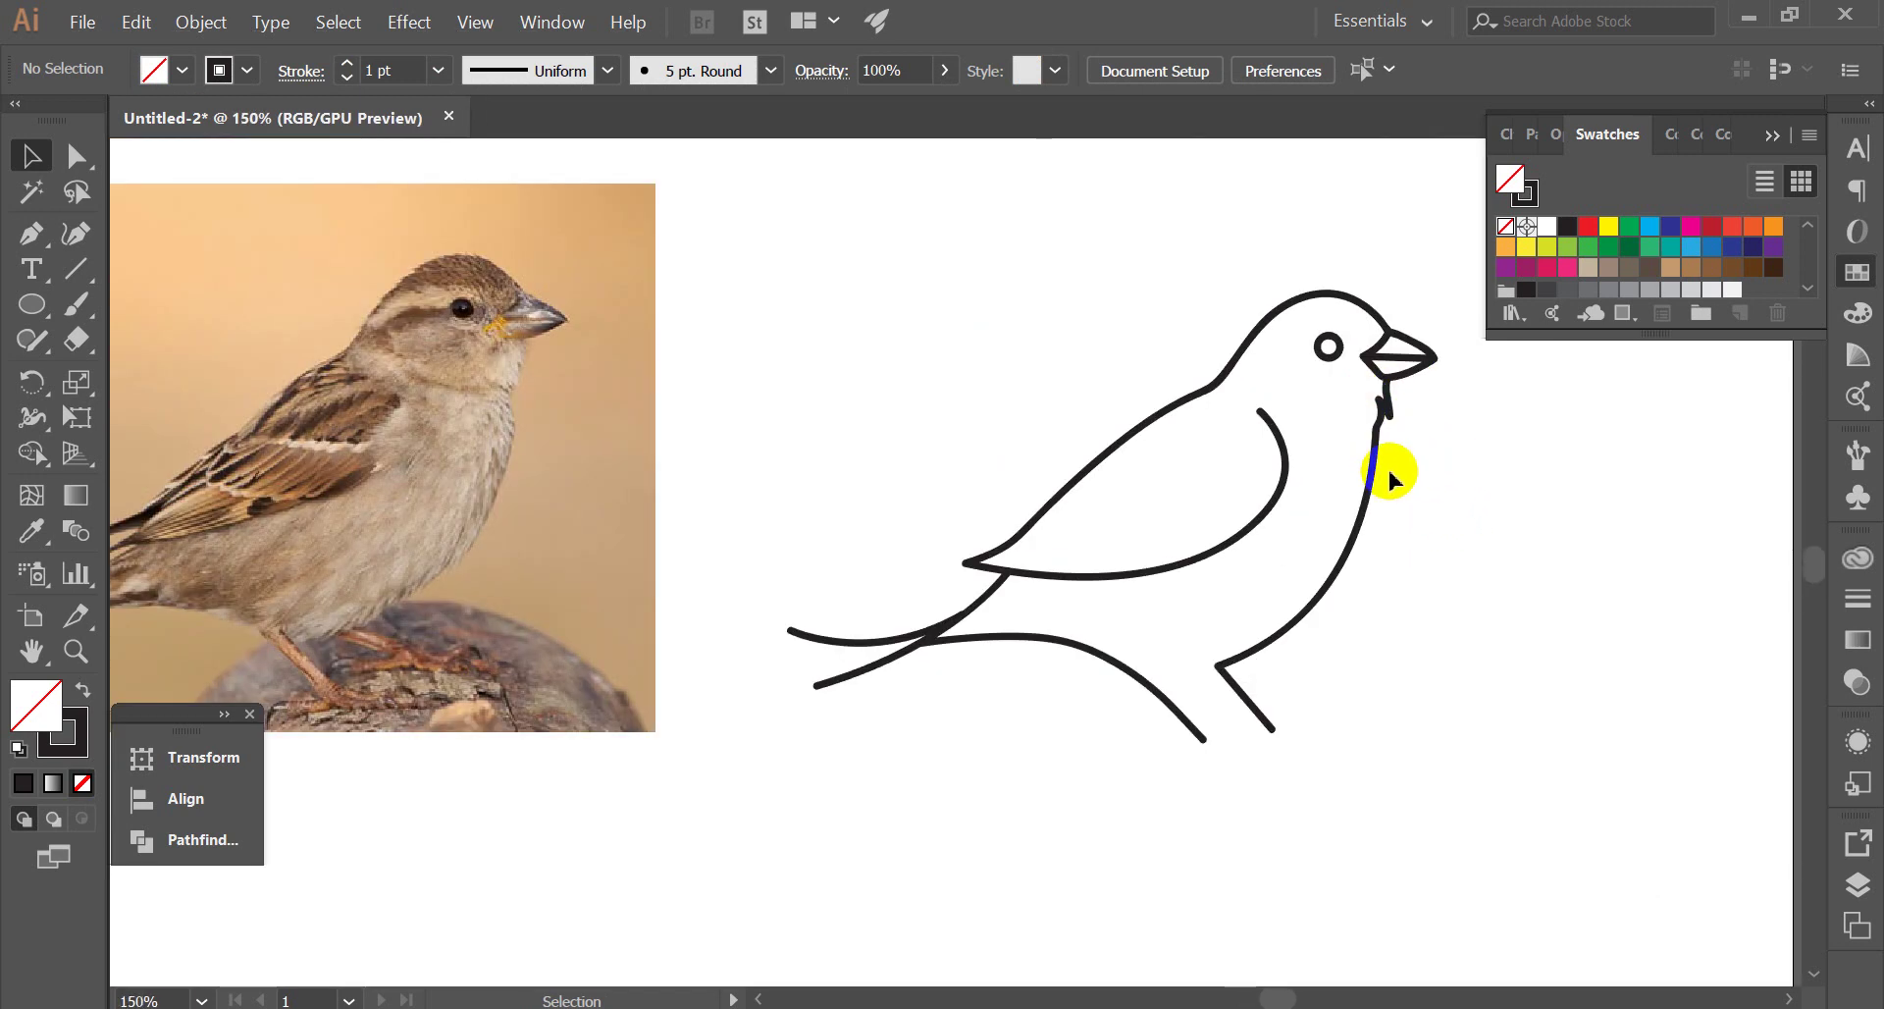
Give the whole sparrow outline a 2 pt stroke weight
scroll(1389, 474, down, 4)
scroll(1408, 547, up, 3)
drag(1451, 622, 870, 253)
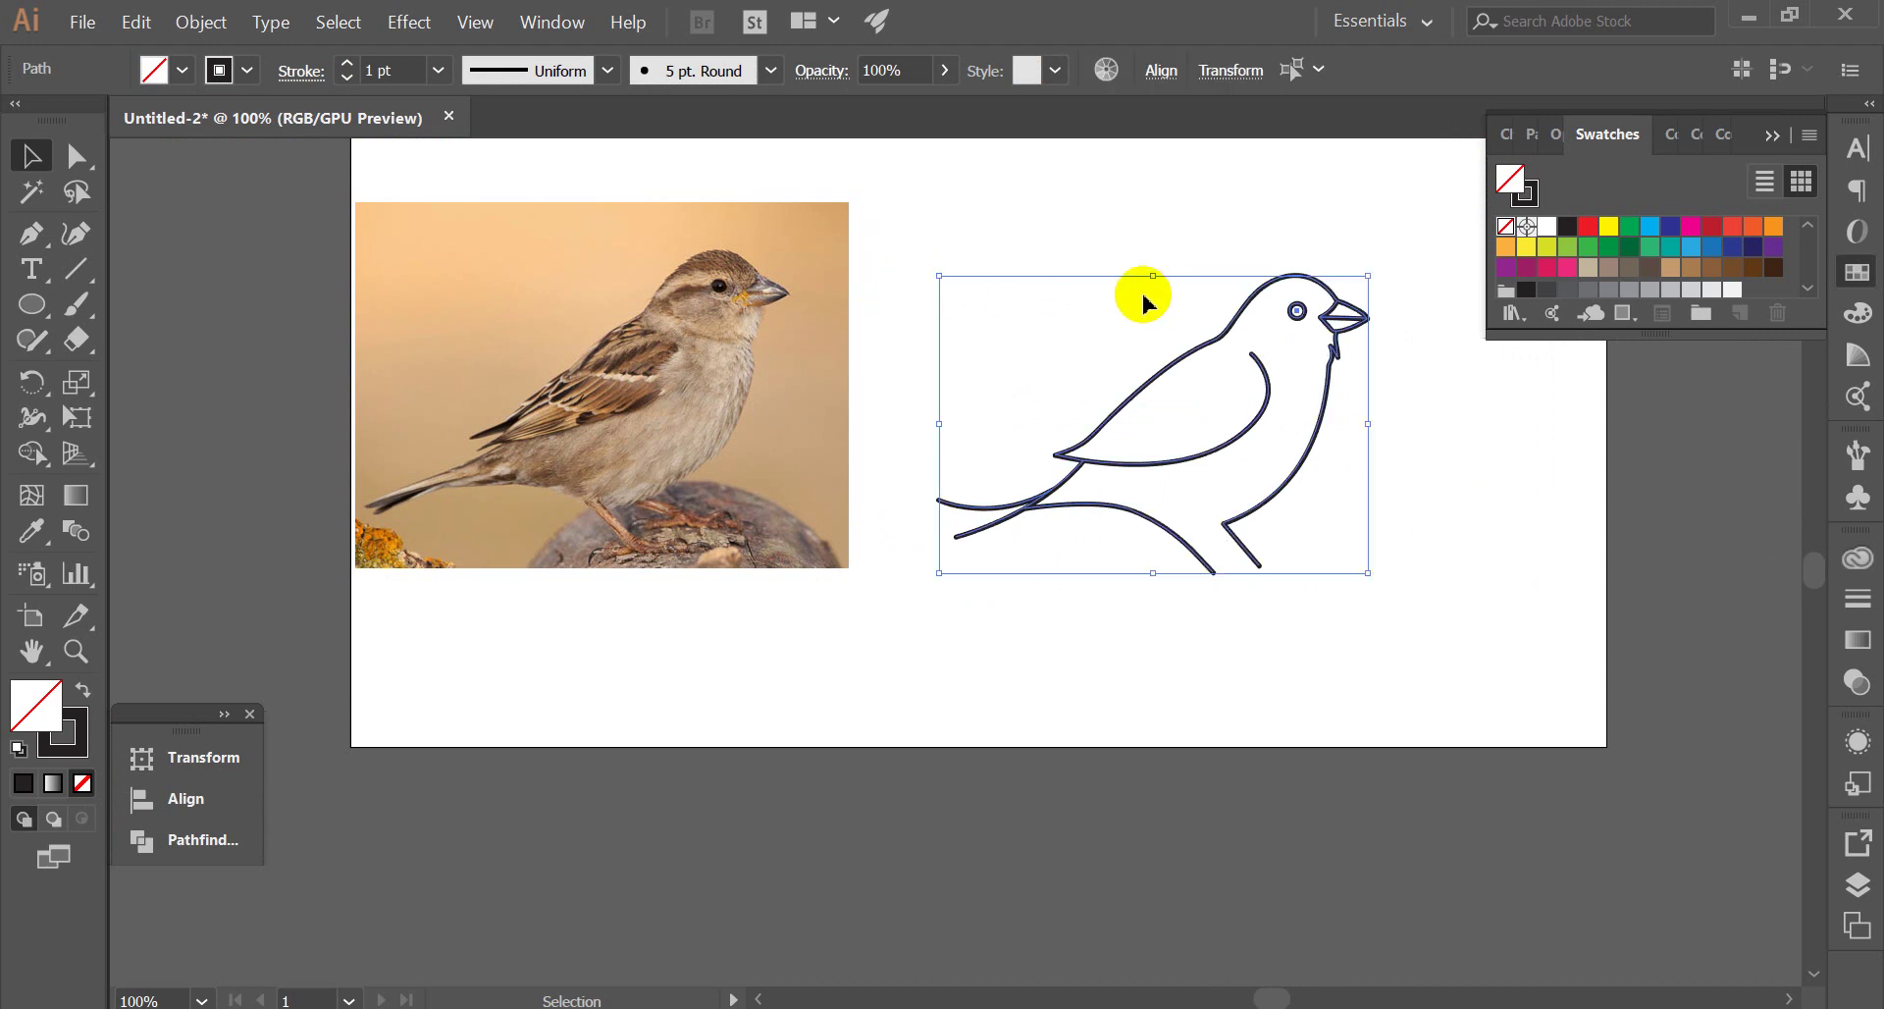
click(372, 70)
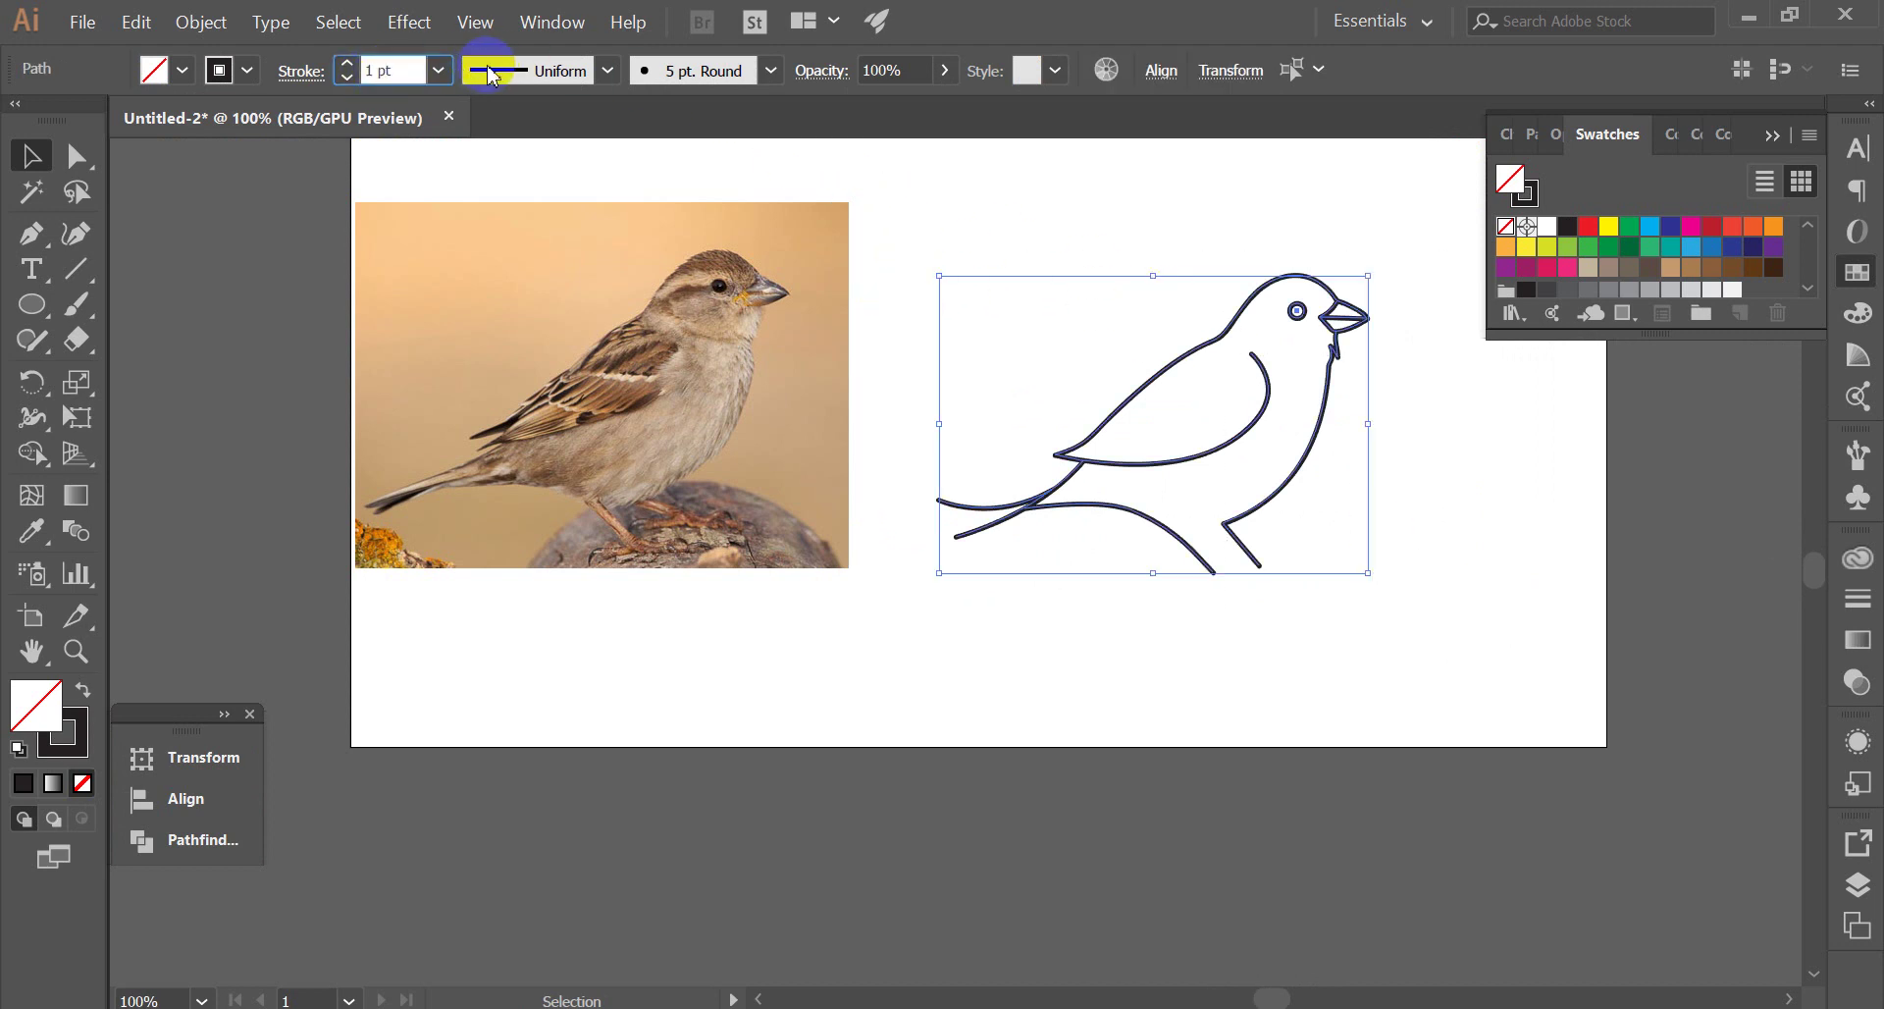
key(Up)
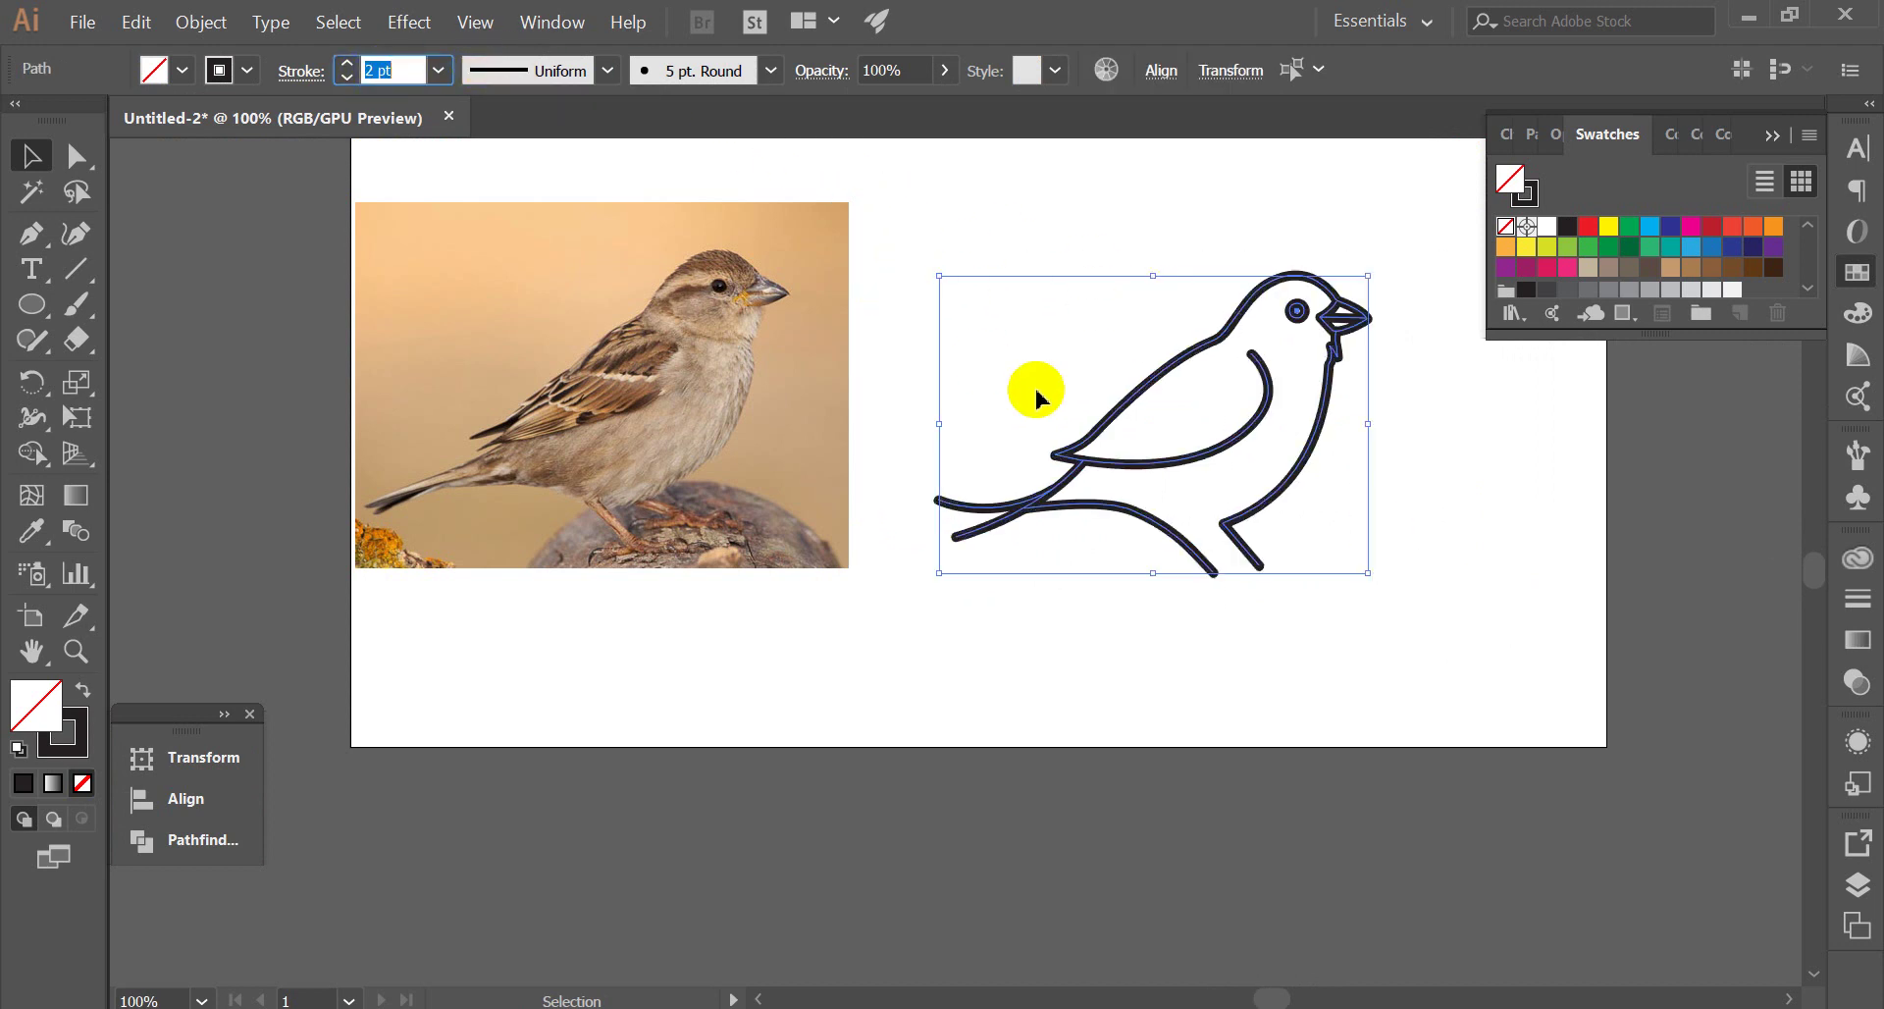
click(1471, 551)
Delete the inner line across the sparrow's beak
scroll(1472, 550, down, 3)
scroll(1459, 530, up, 4)
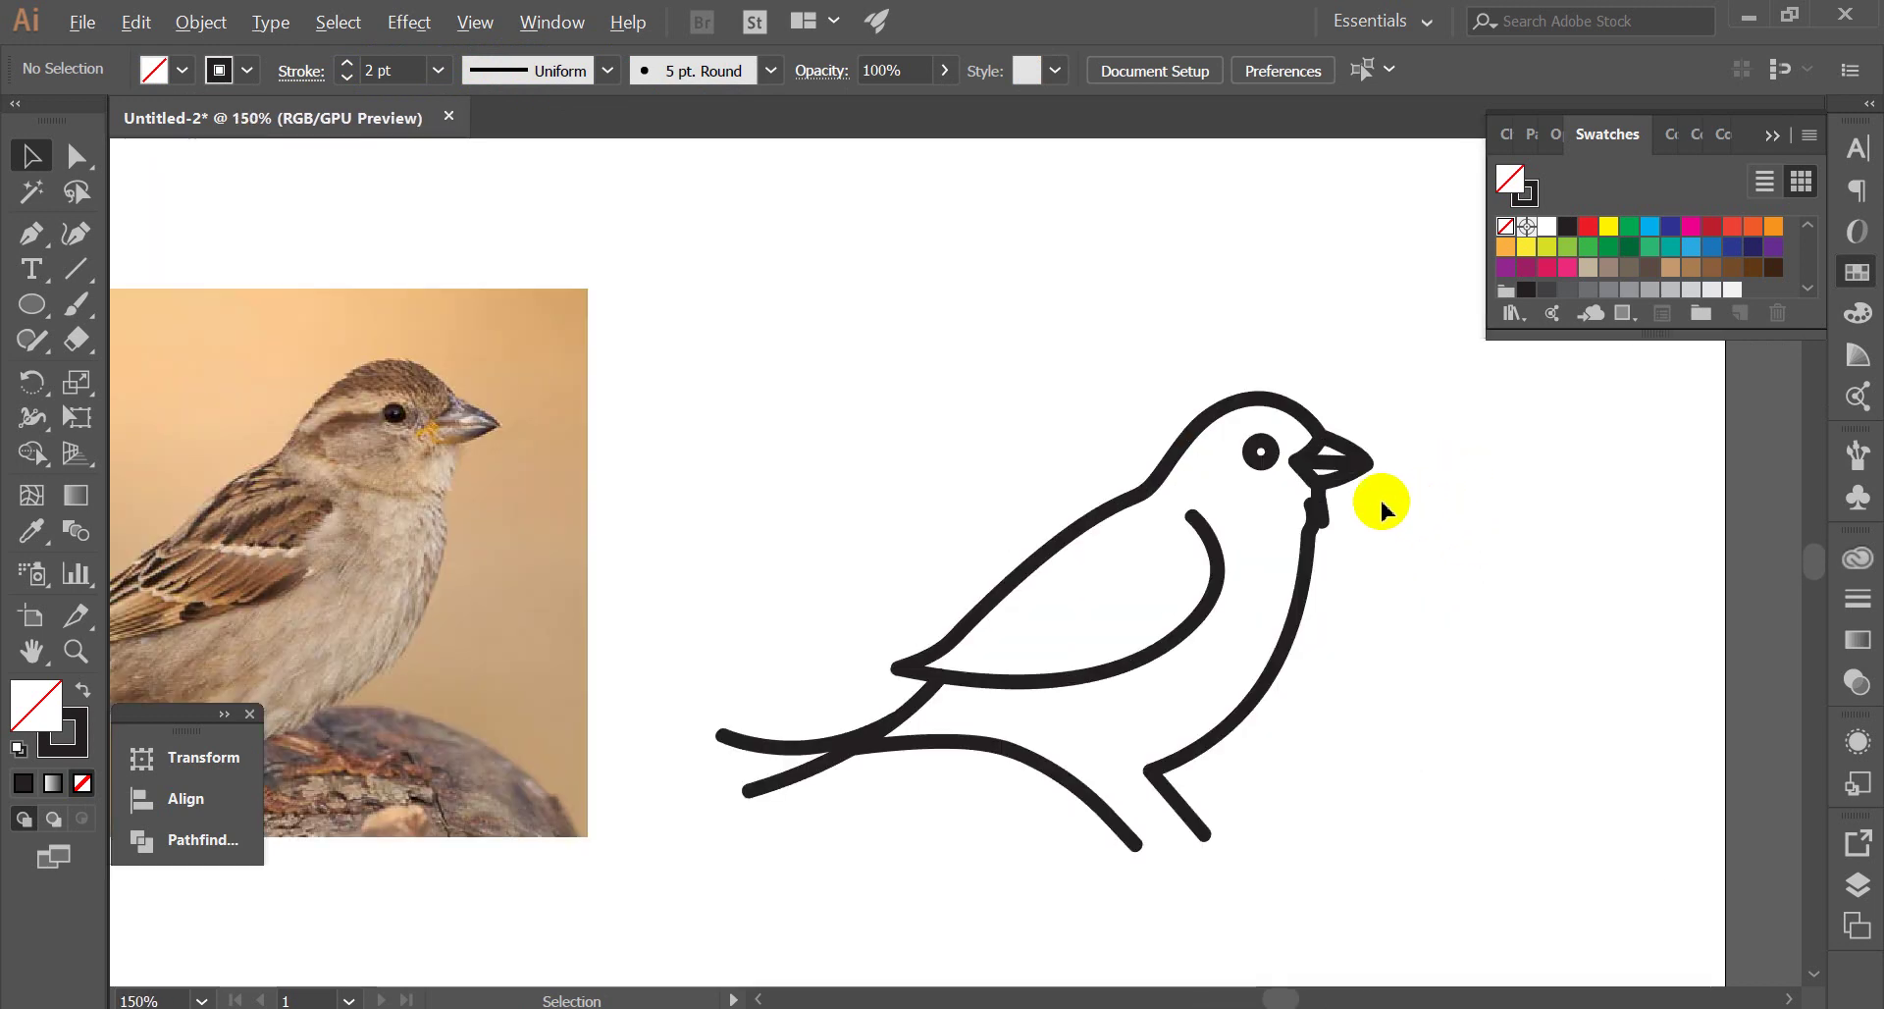
scroll(1383, 505, up, 3)
click(1245, 409)
scroll(1338, 429, down, 4)
scroll(1346, 444, up, 3)
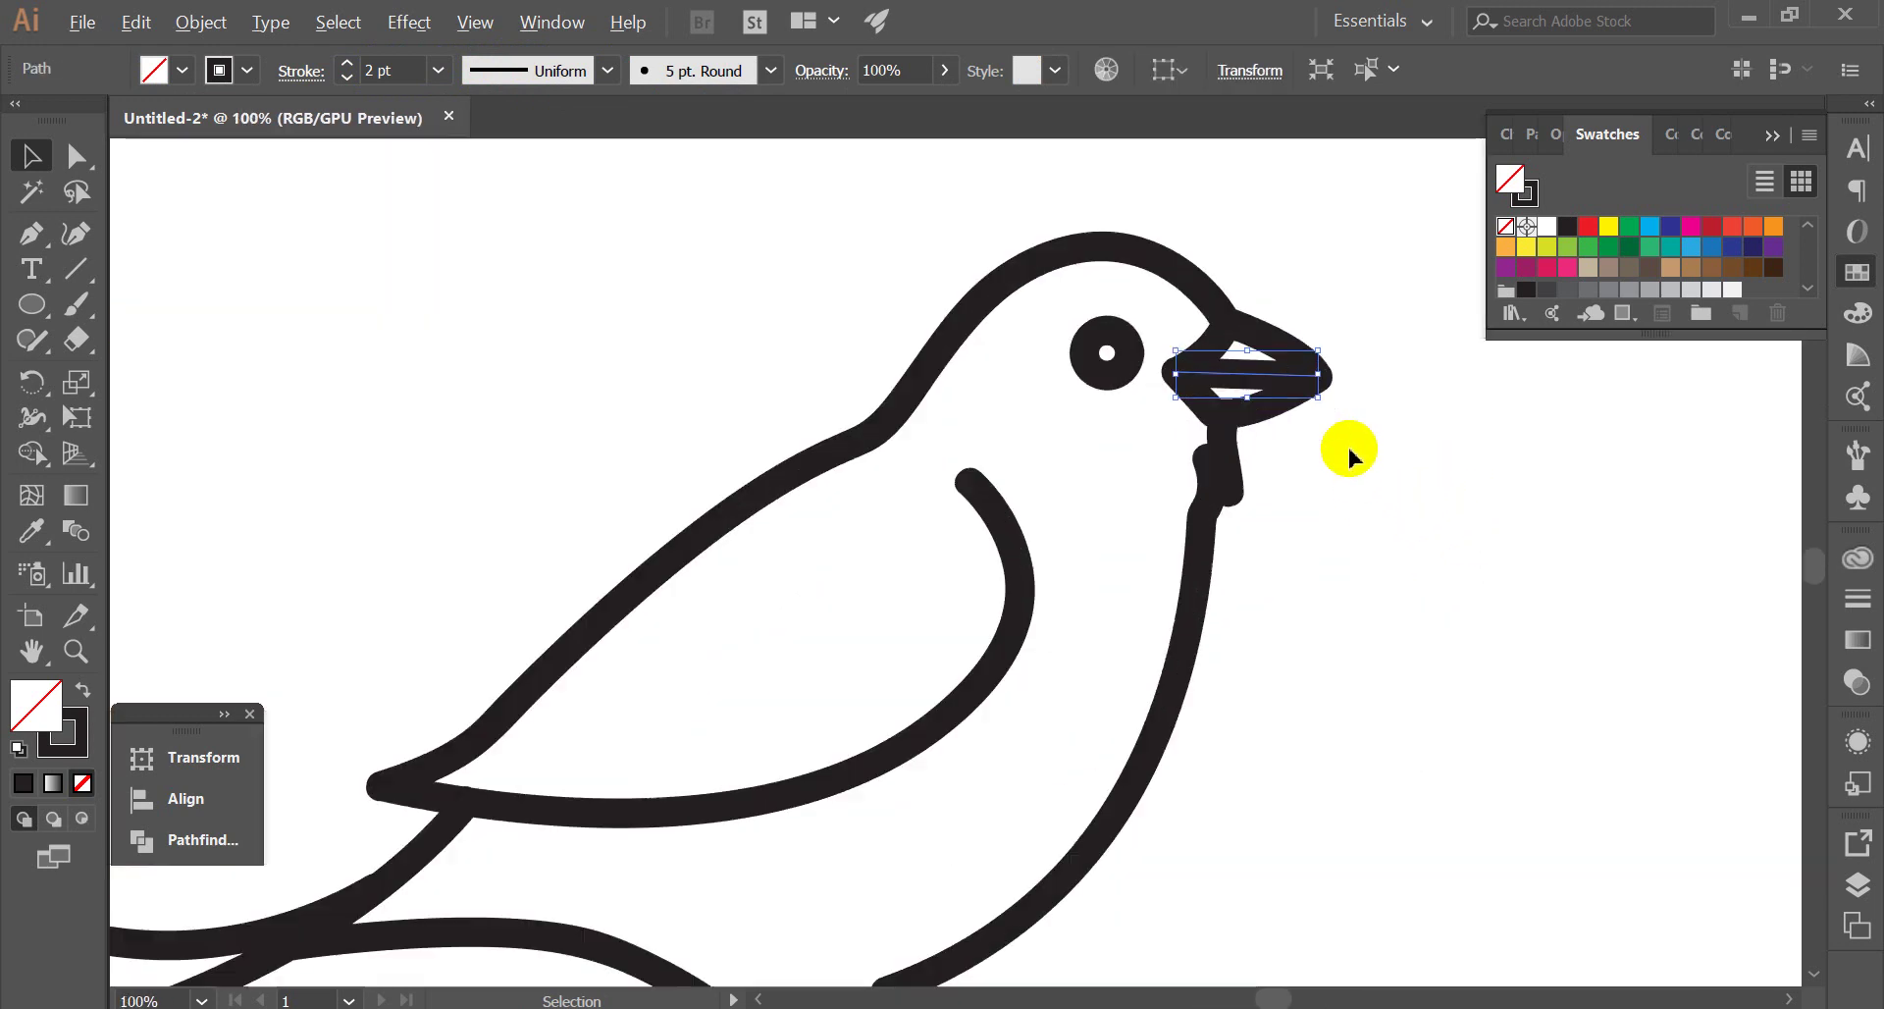
key(Delete)
scroll(1352, 459, down, 1)
scroll(1352, 473, down, 4)
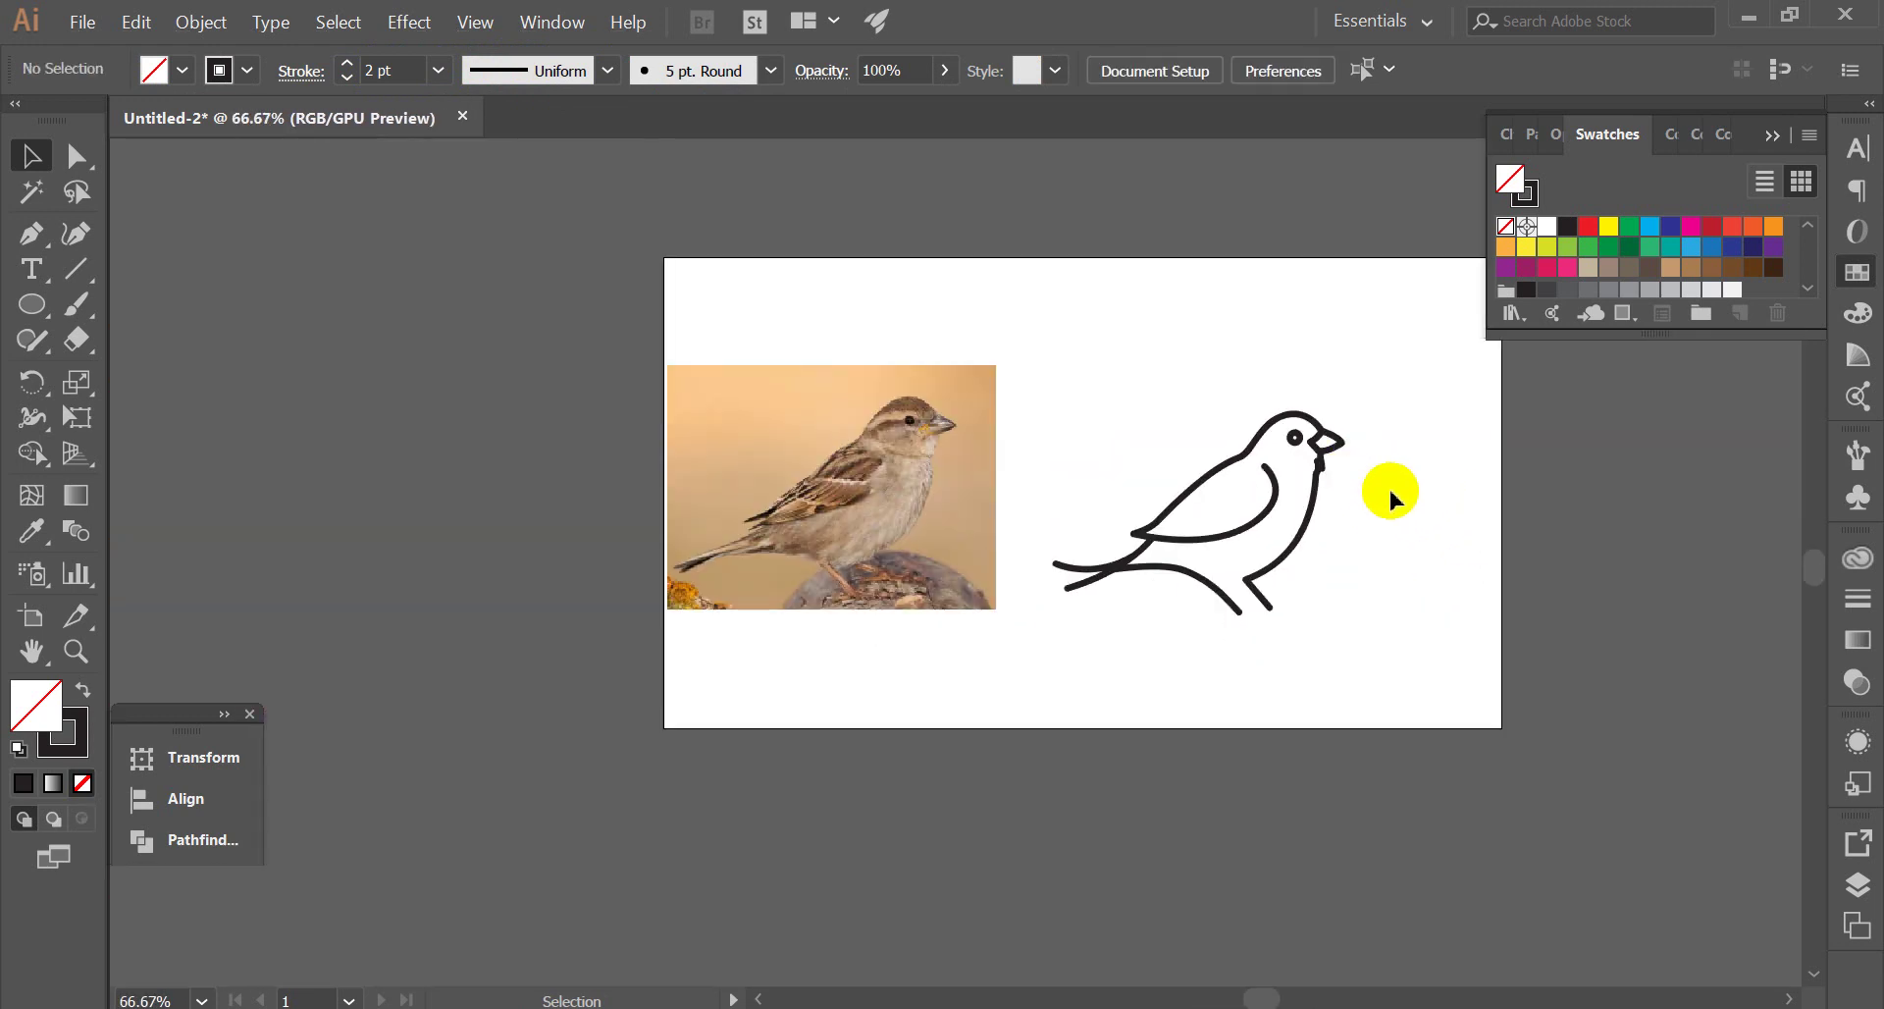
scroll(1387, 491, up, 2)
click(1281, 450)
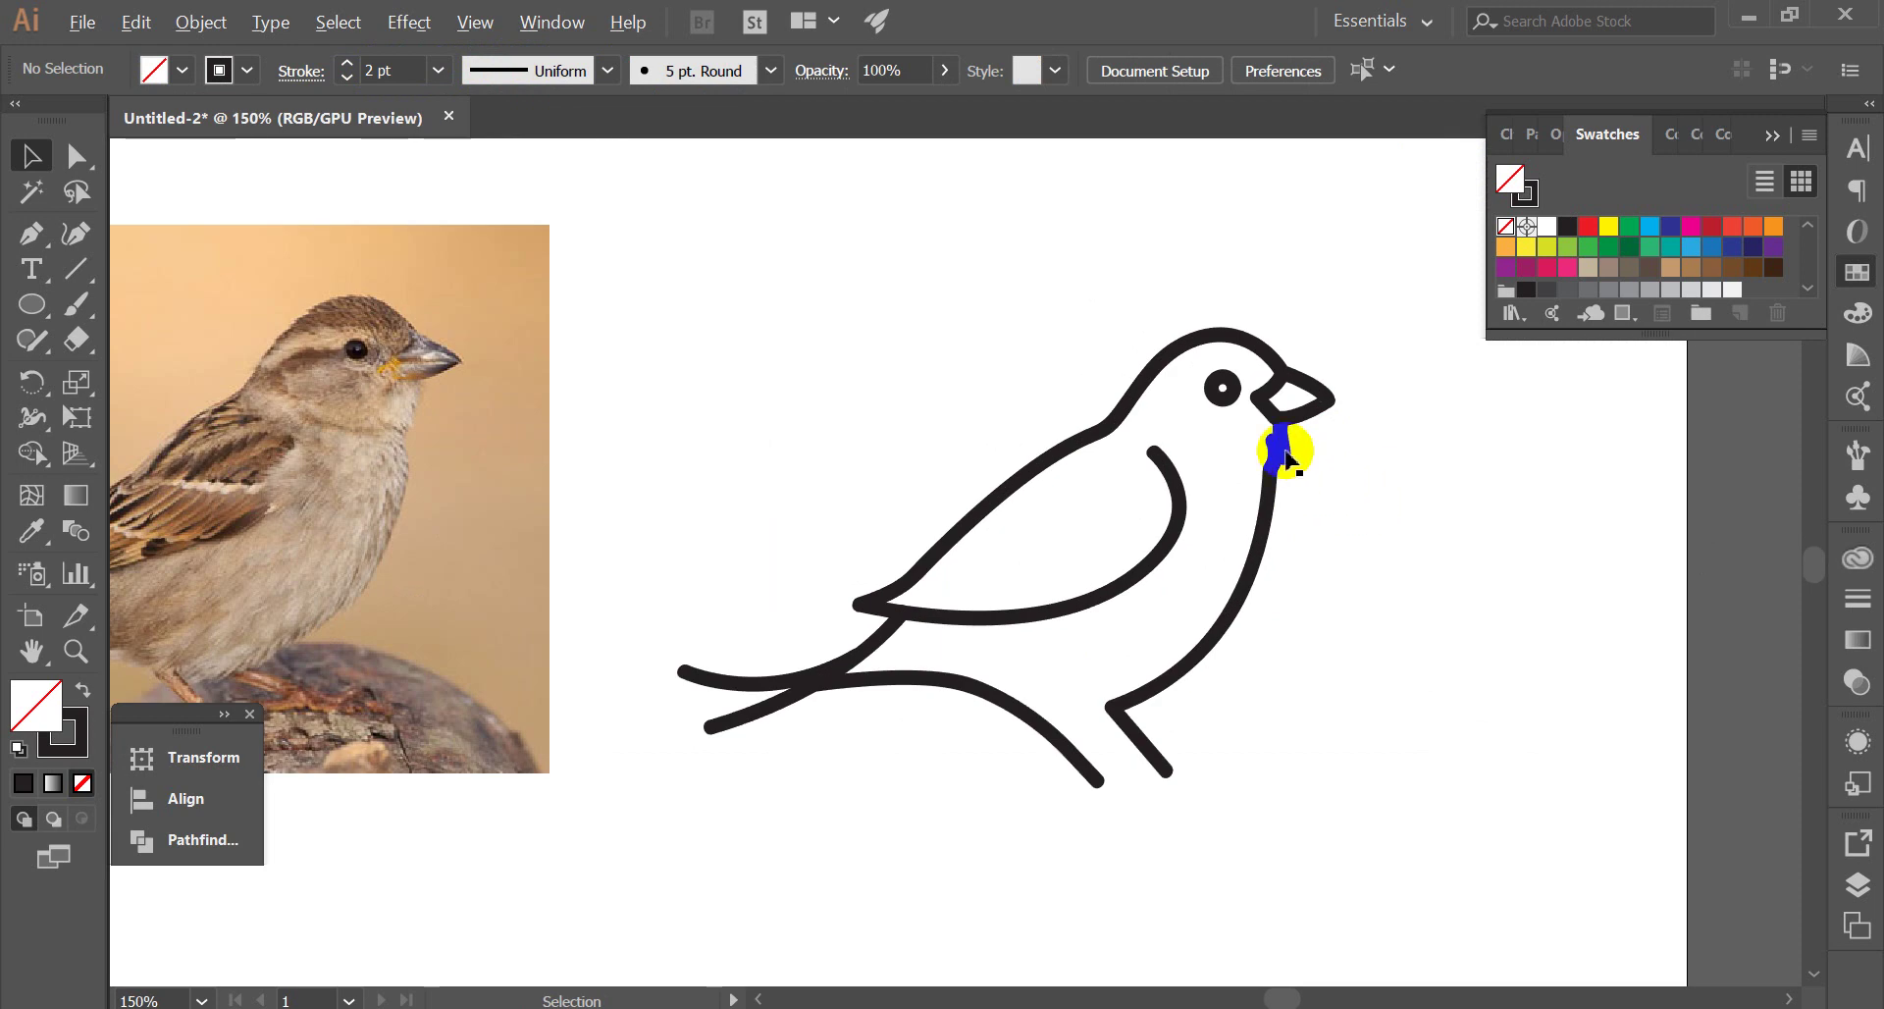
Move the throat line's anchor lower under the beak
scroll(1276, 451, up, 4)
key(a)
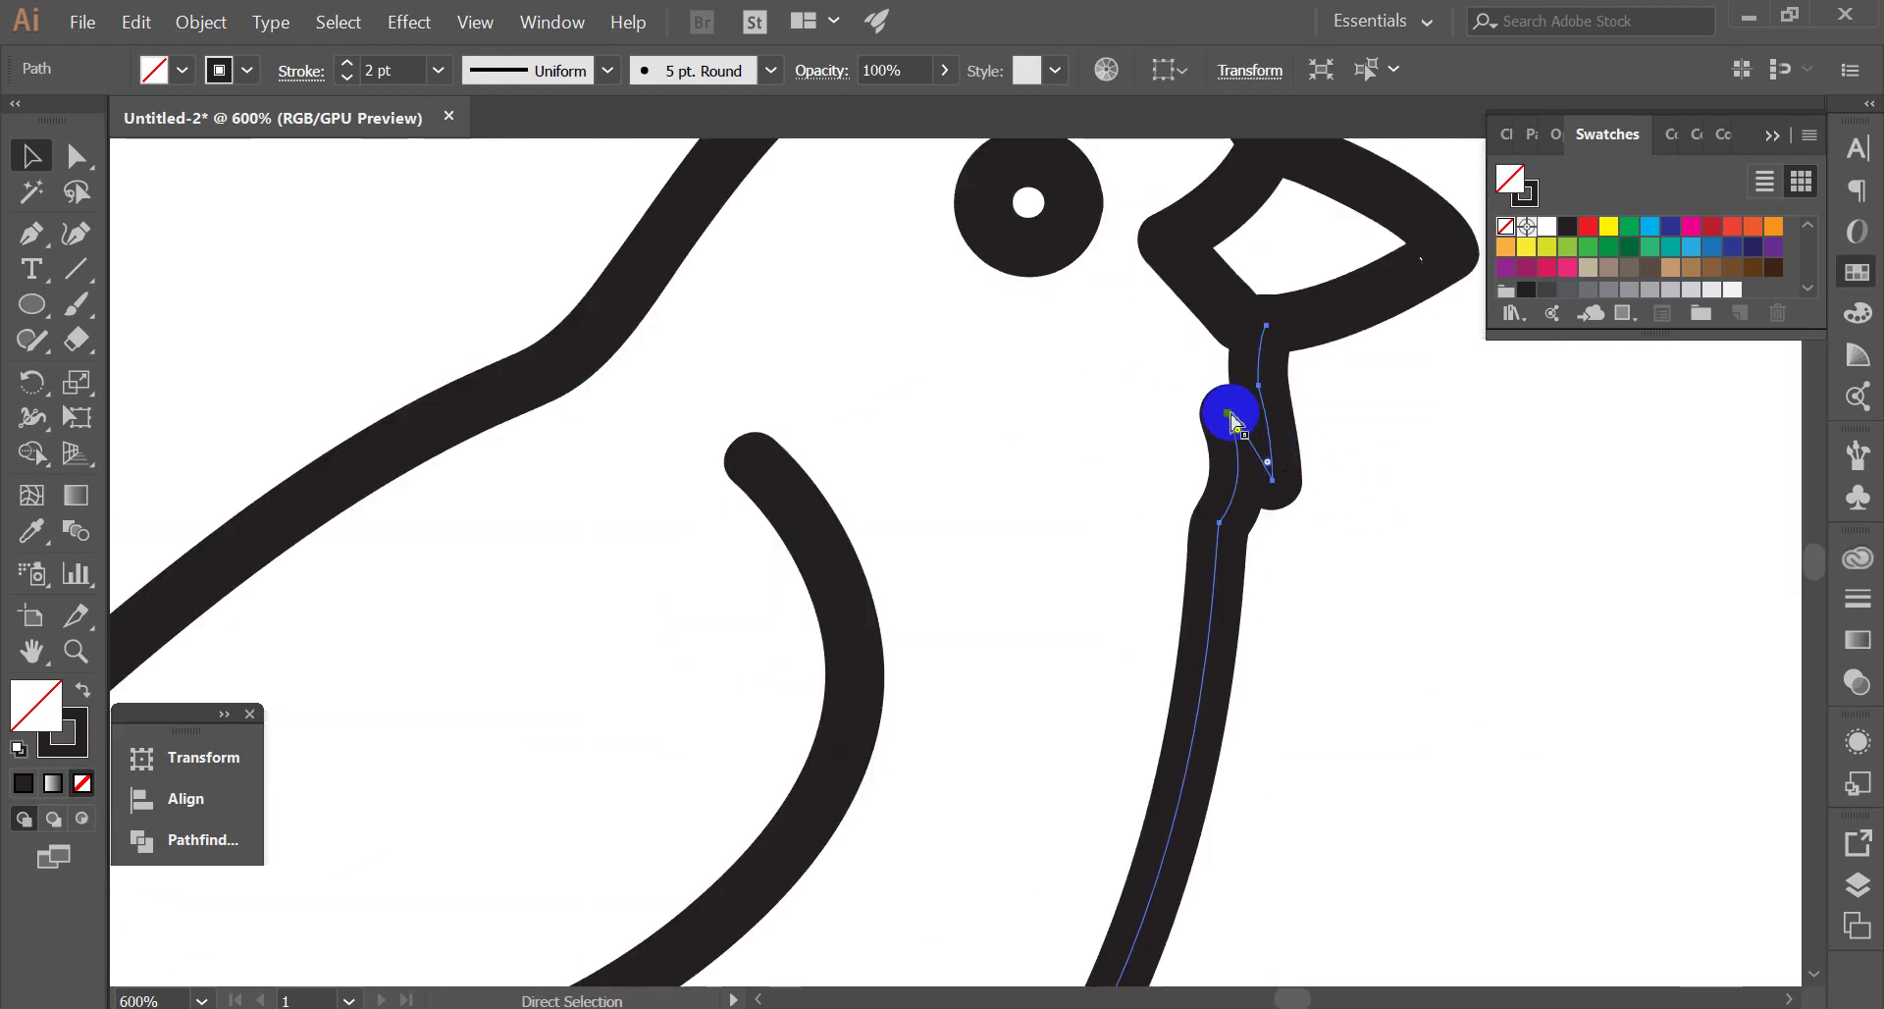
drag(1230, 420, 1241, 451)
click(1275, 490)
click(1358, 475)
key(ctrl+1)
Adjust the throat anchor's Bezier handle to smooth the bump into a gentle bend
scroll(1387, 467, up, 8)
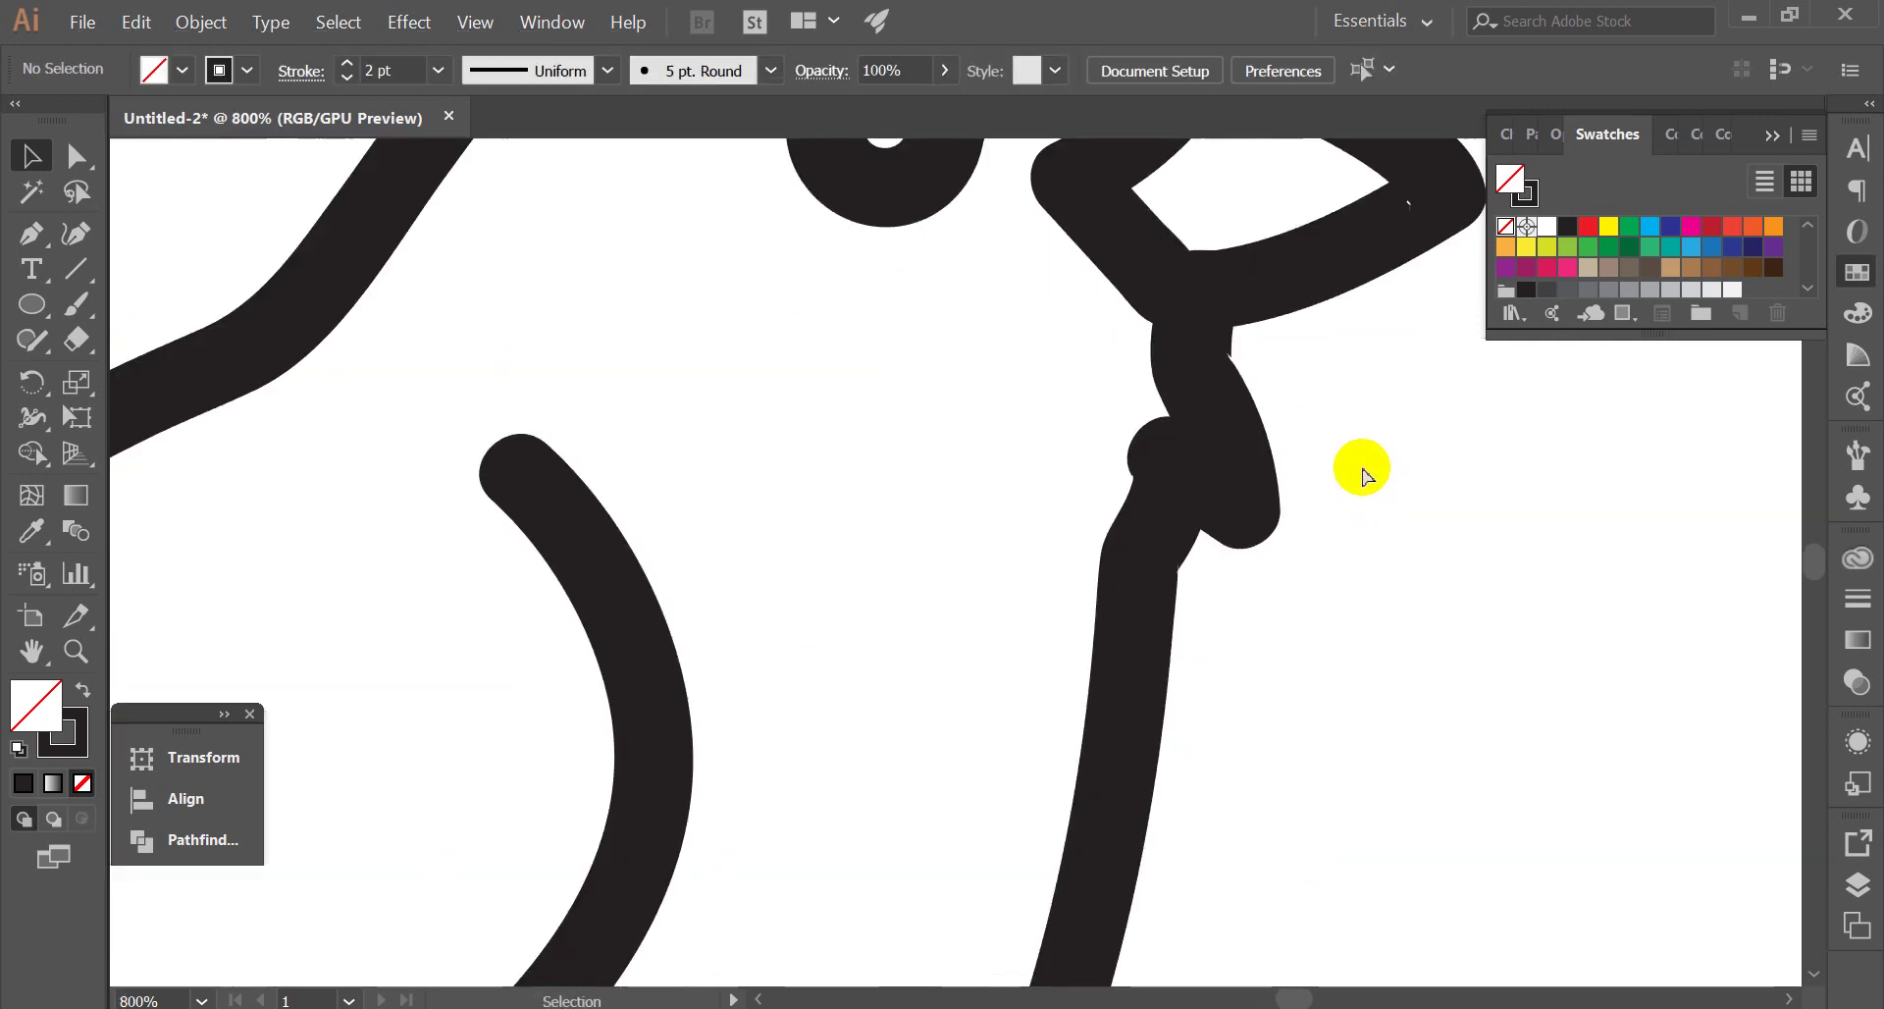
mouse_move(1232, 508)
mouse_down()
mouse_move(1220, 495)
mouse_move(1195, 520)
mouse_move(1091, 422)
mouse_up()
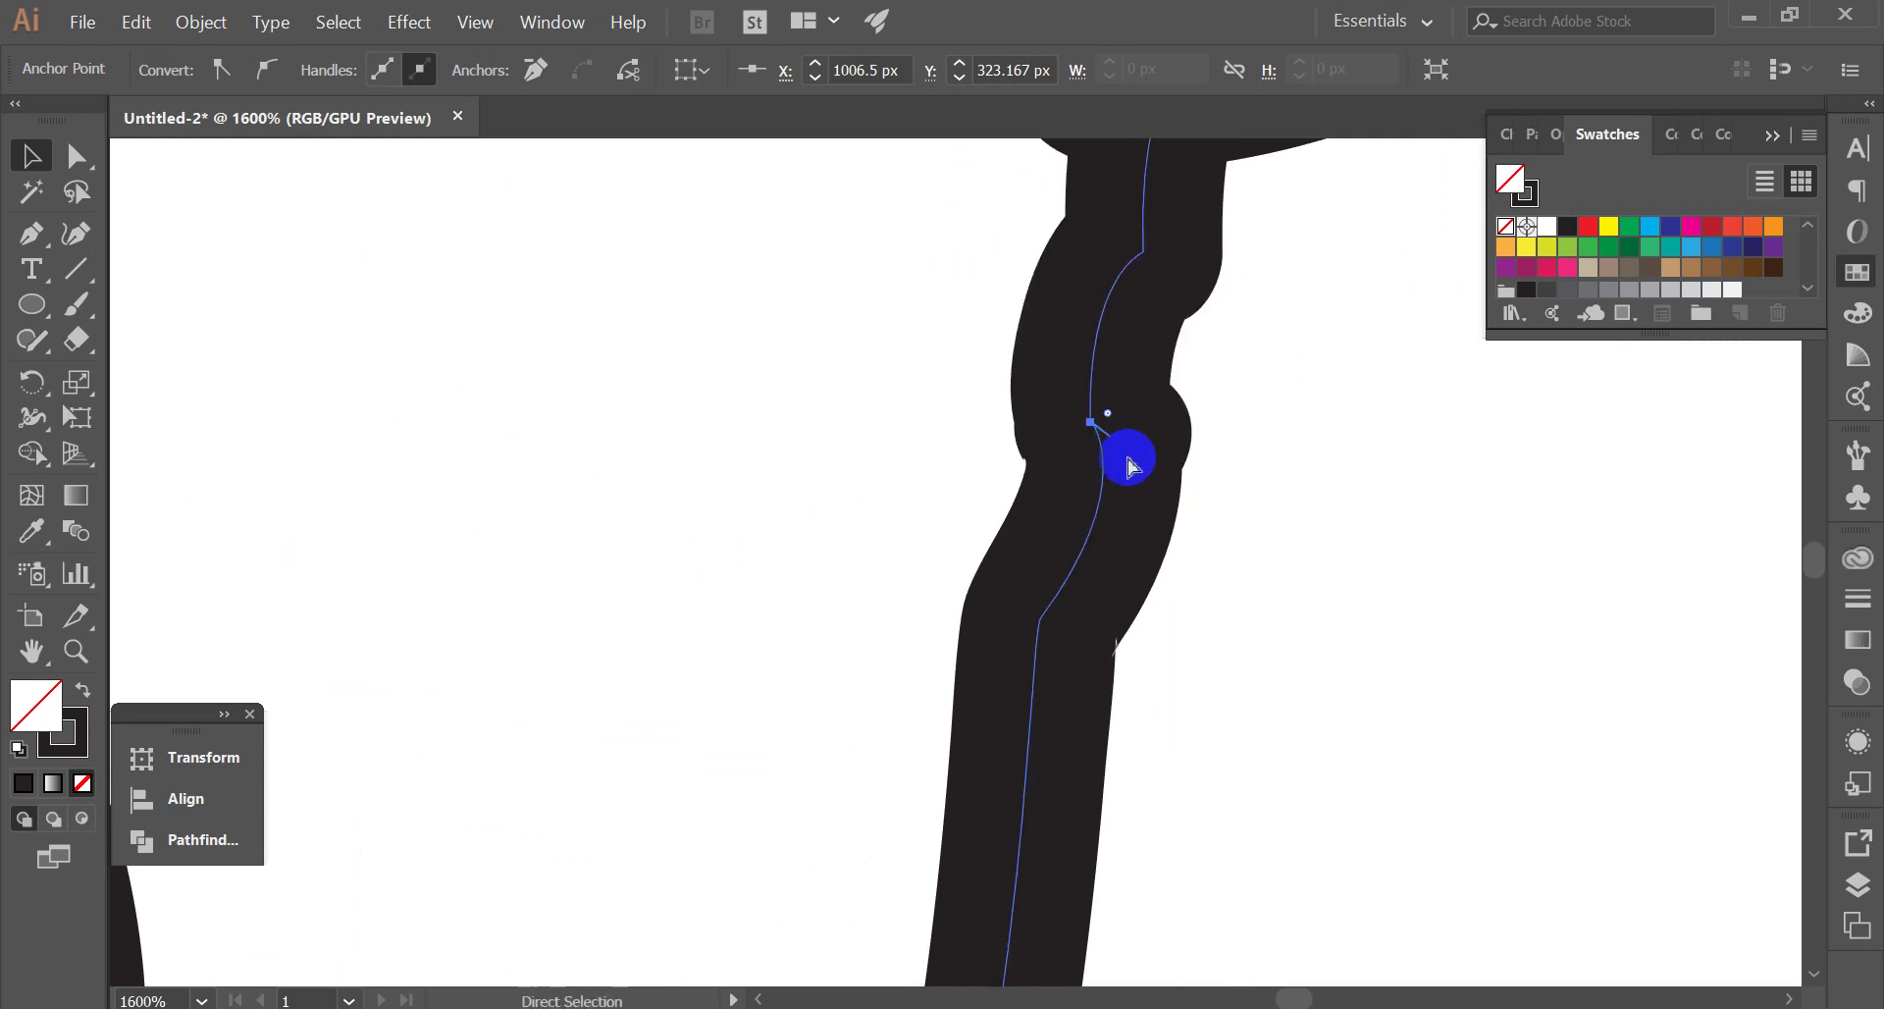
click(1099, 437)
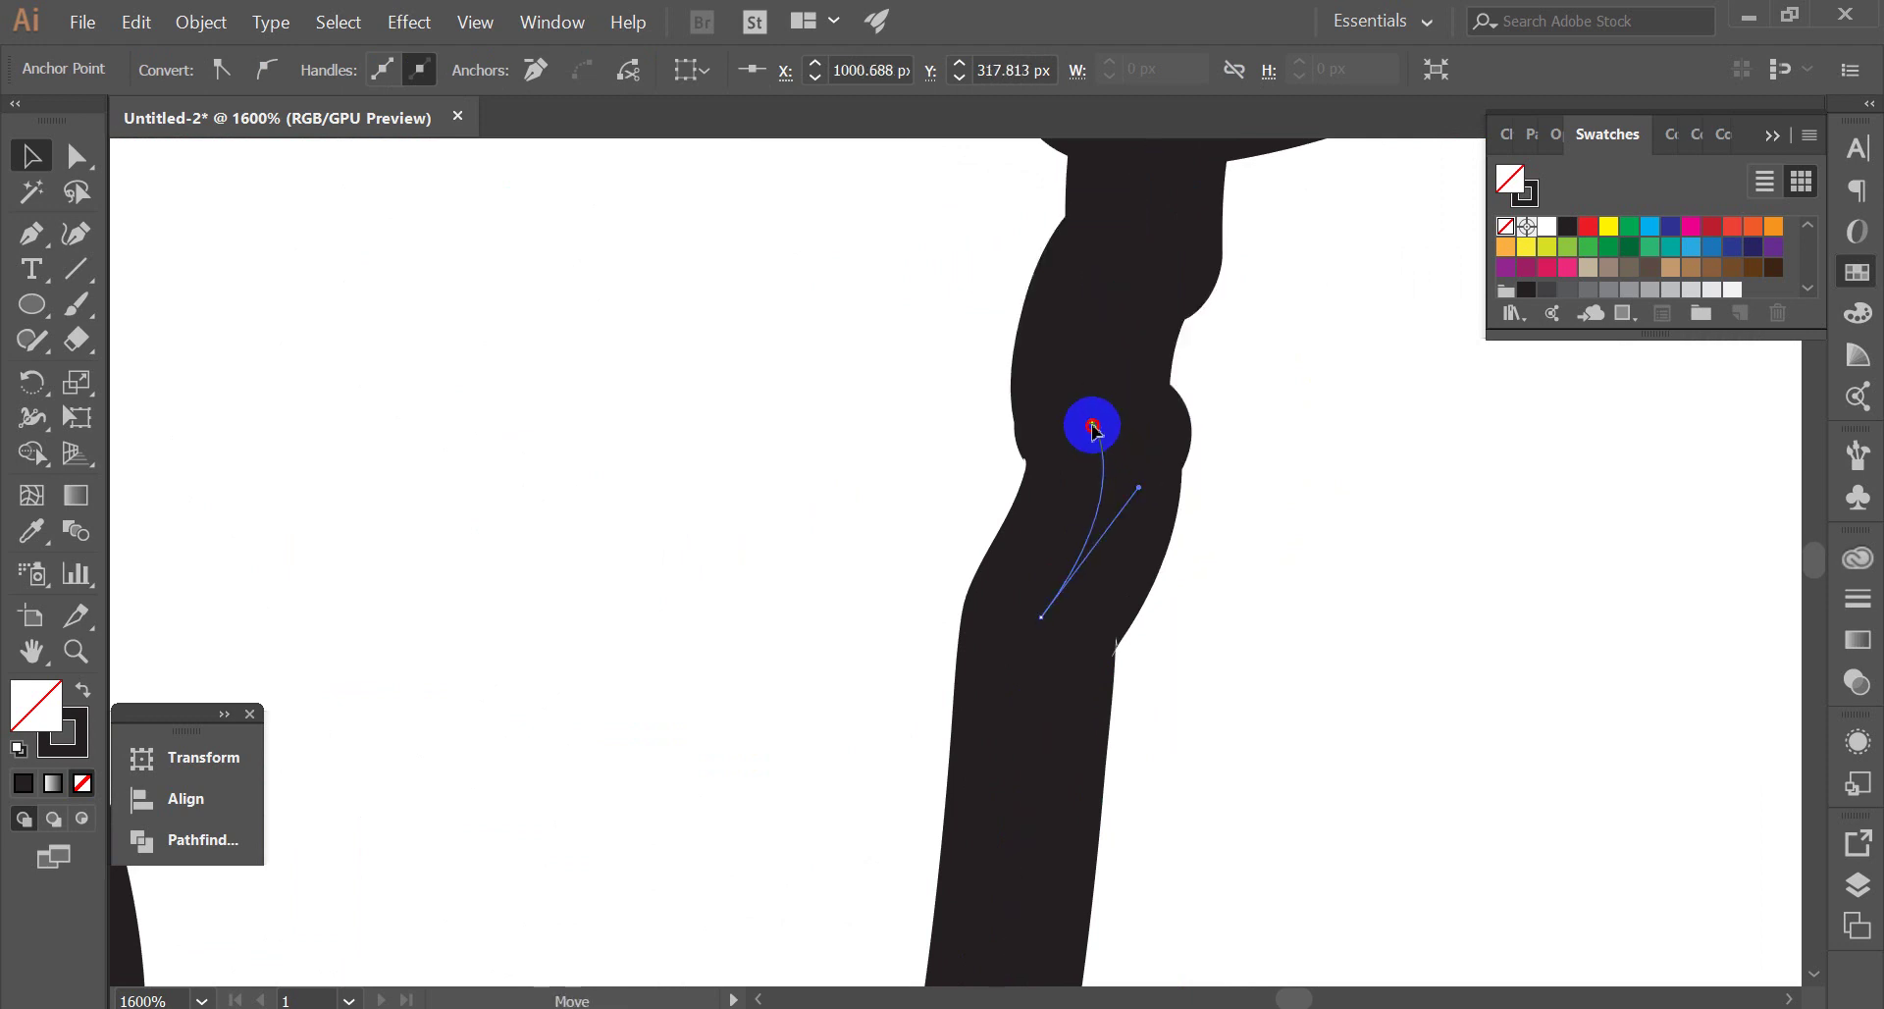
scroll(1092, 424, down, 1)
scroll(1126, 462, down, 1)
scroll(1136, 484, up, 1)
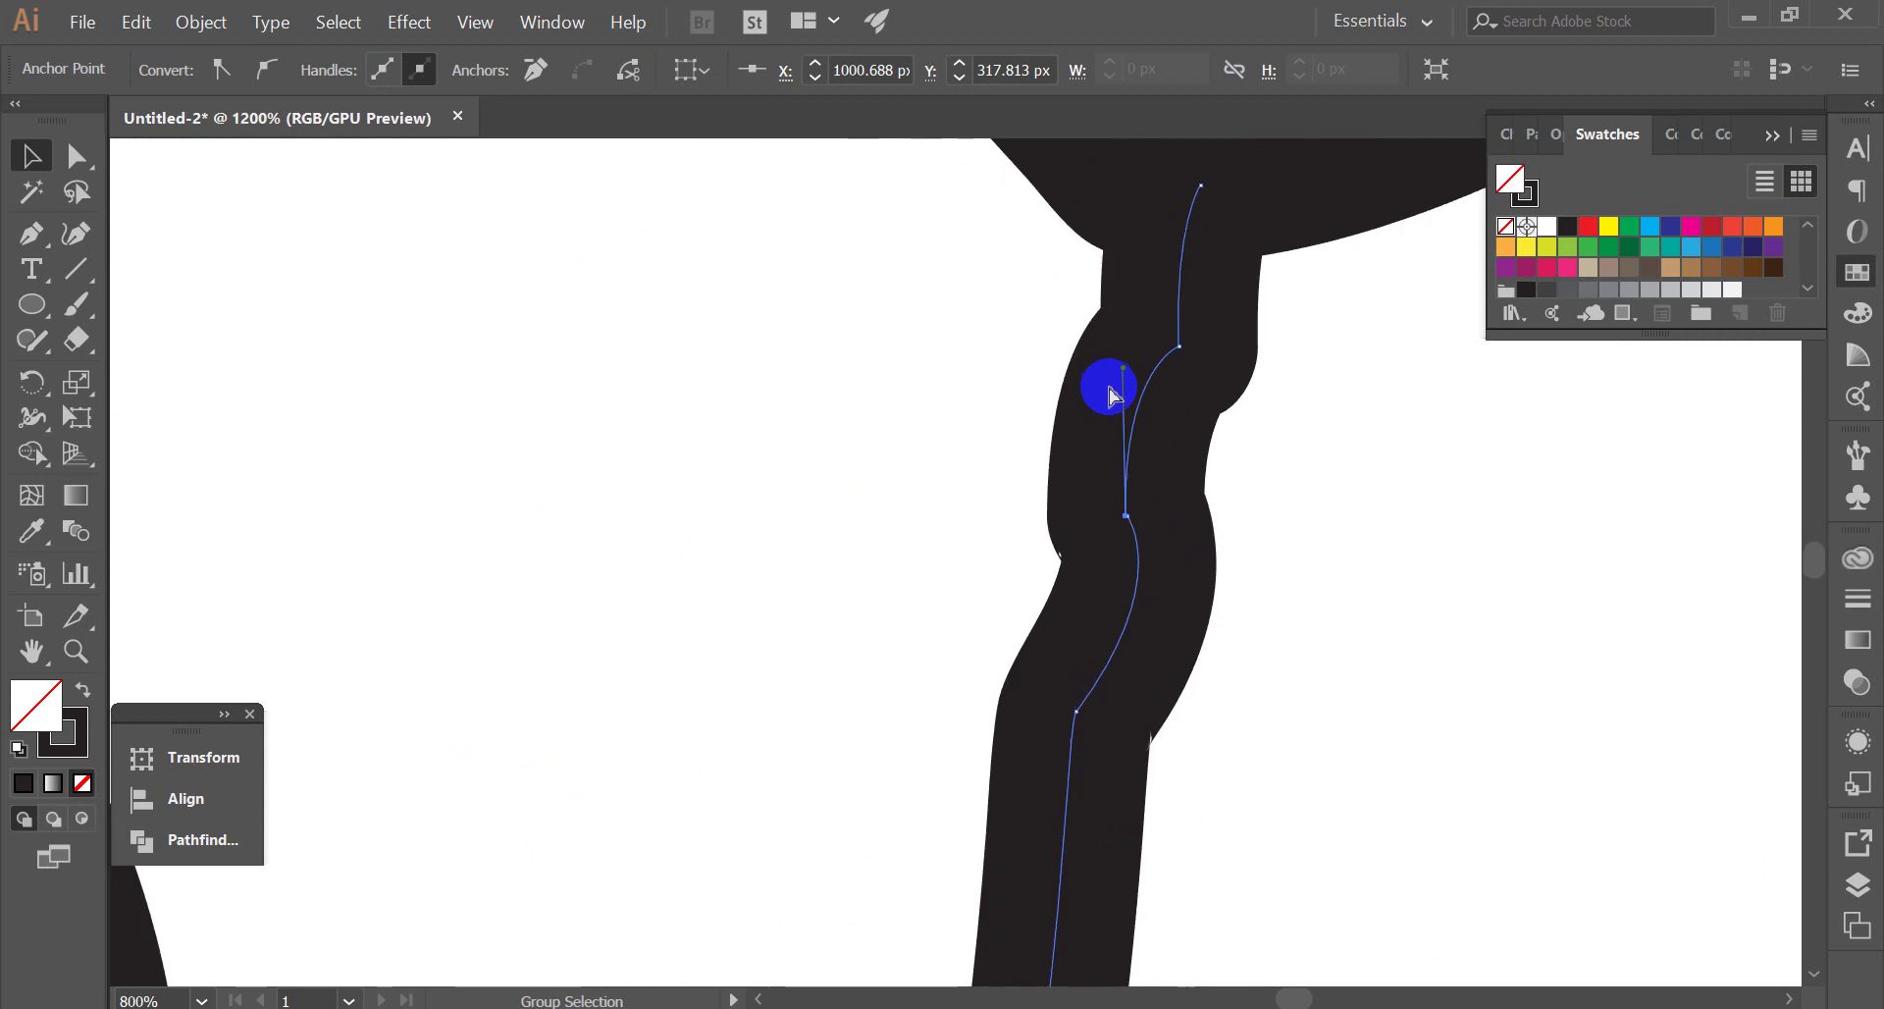
mouse_move(1124, 370)
mouse_down()
mouse_move(1175, 435)
mouse_move(1157, 530)
mouse_up()
scroll(1233, 527, down, 3)
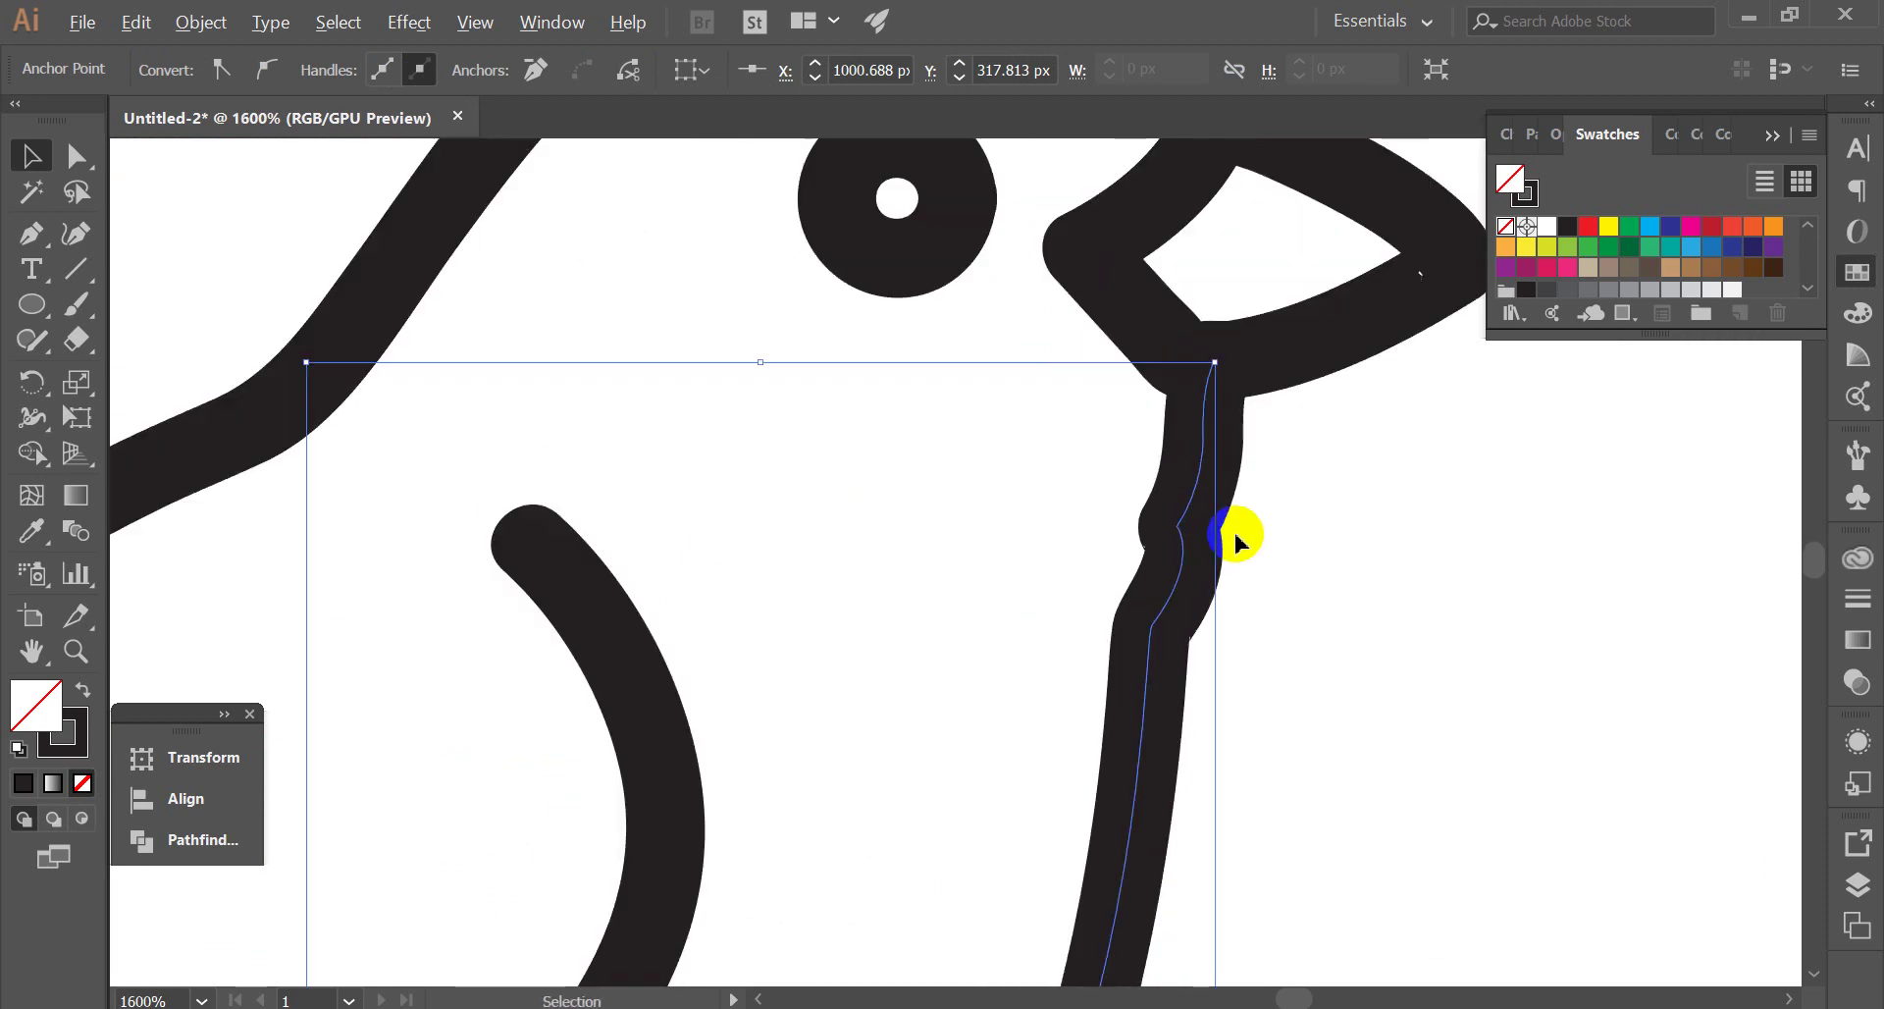
scroll(1258, 540, down, 3)
scroll(1257, 539, down, 2)
click(1298, 557)
Select all the artwork and try Object > Rasterize, then cancel it
scroll(1344, 490, down, 3)
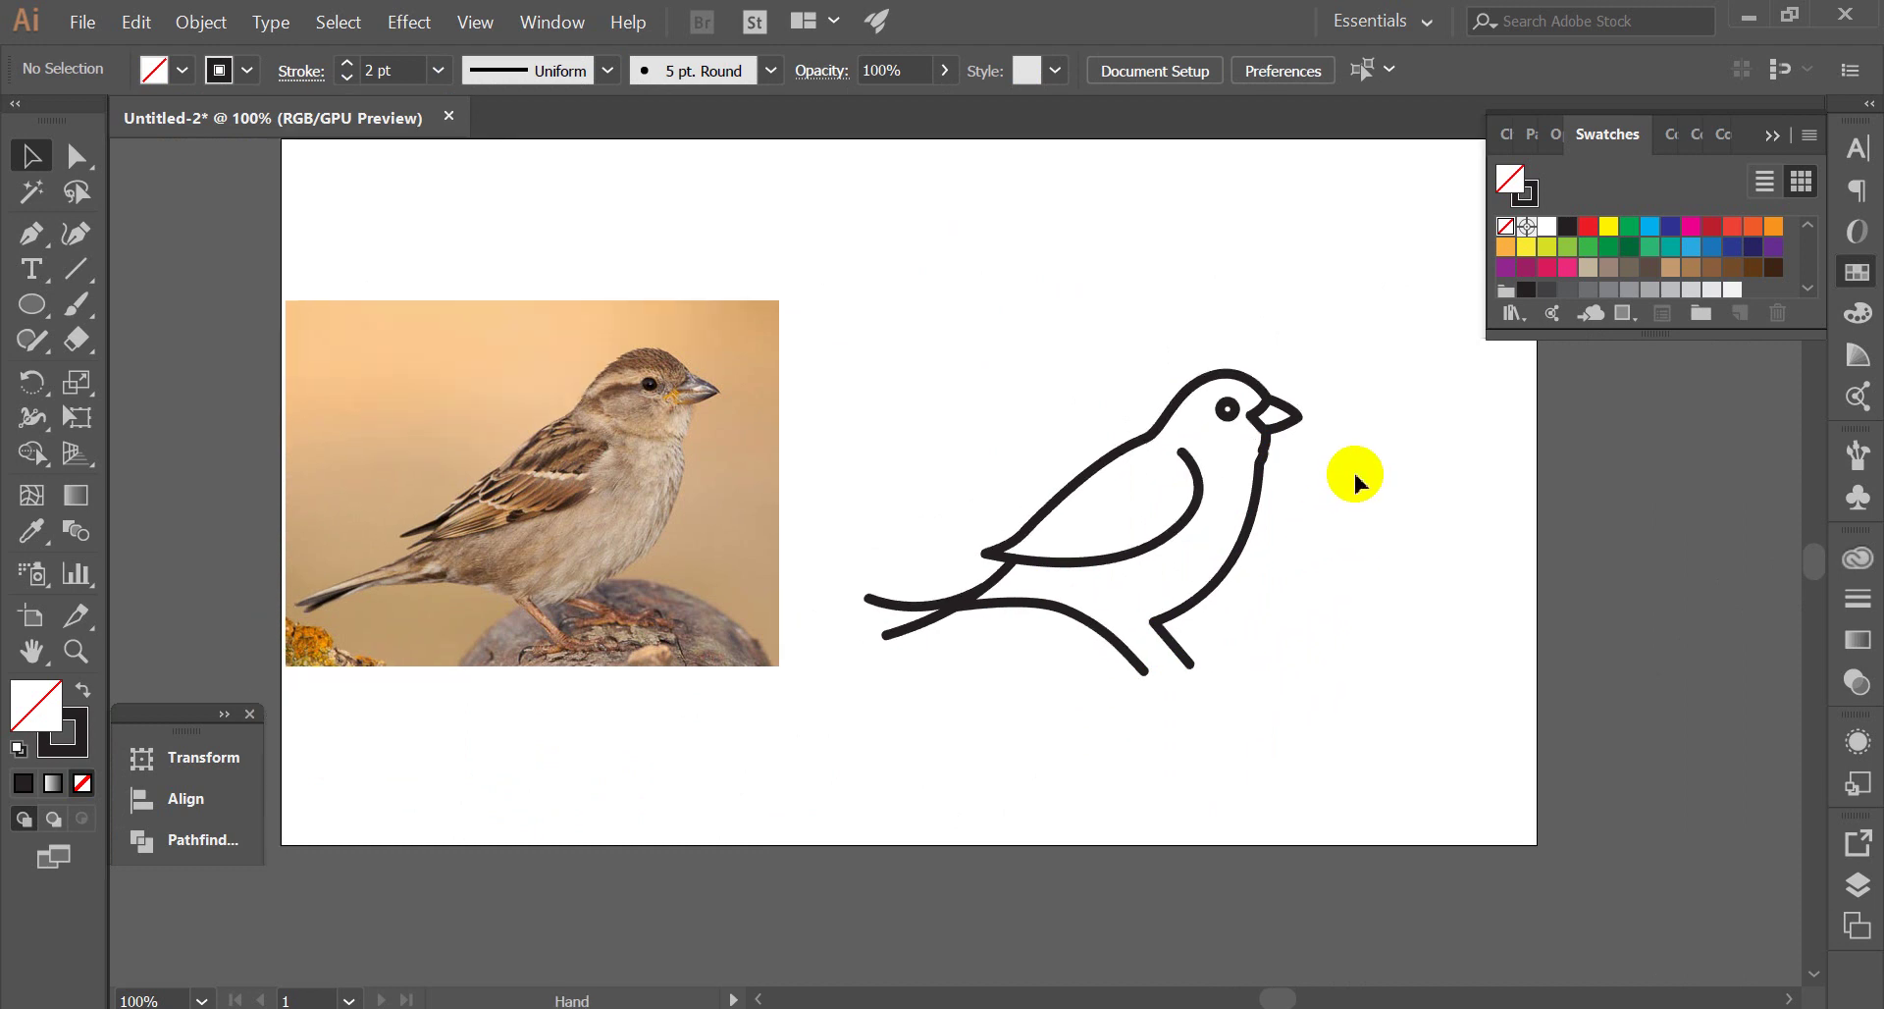
scroll(1339, 471, up, 4)
scroll(1255, 687, down, 3)
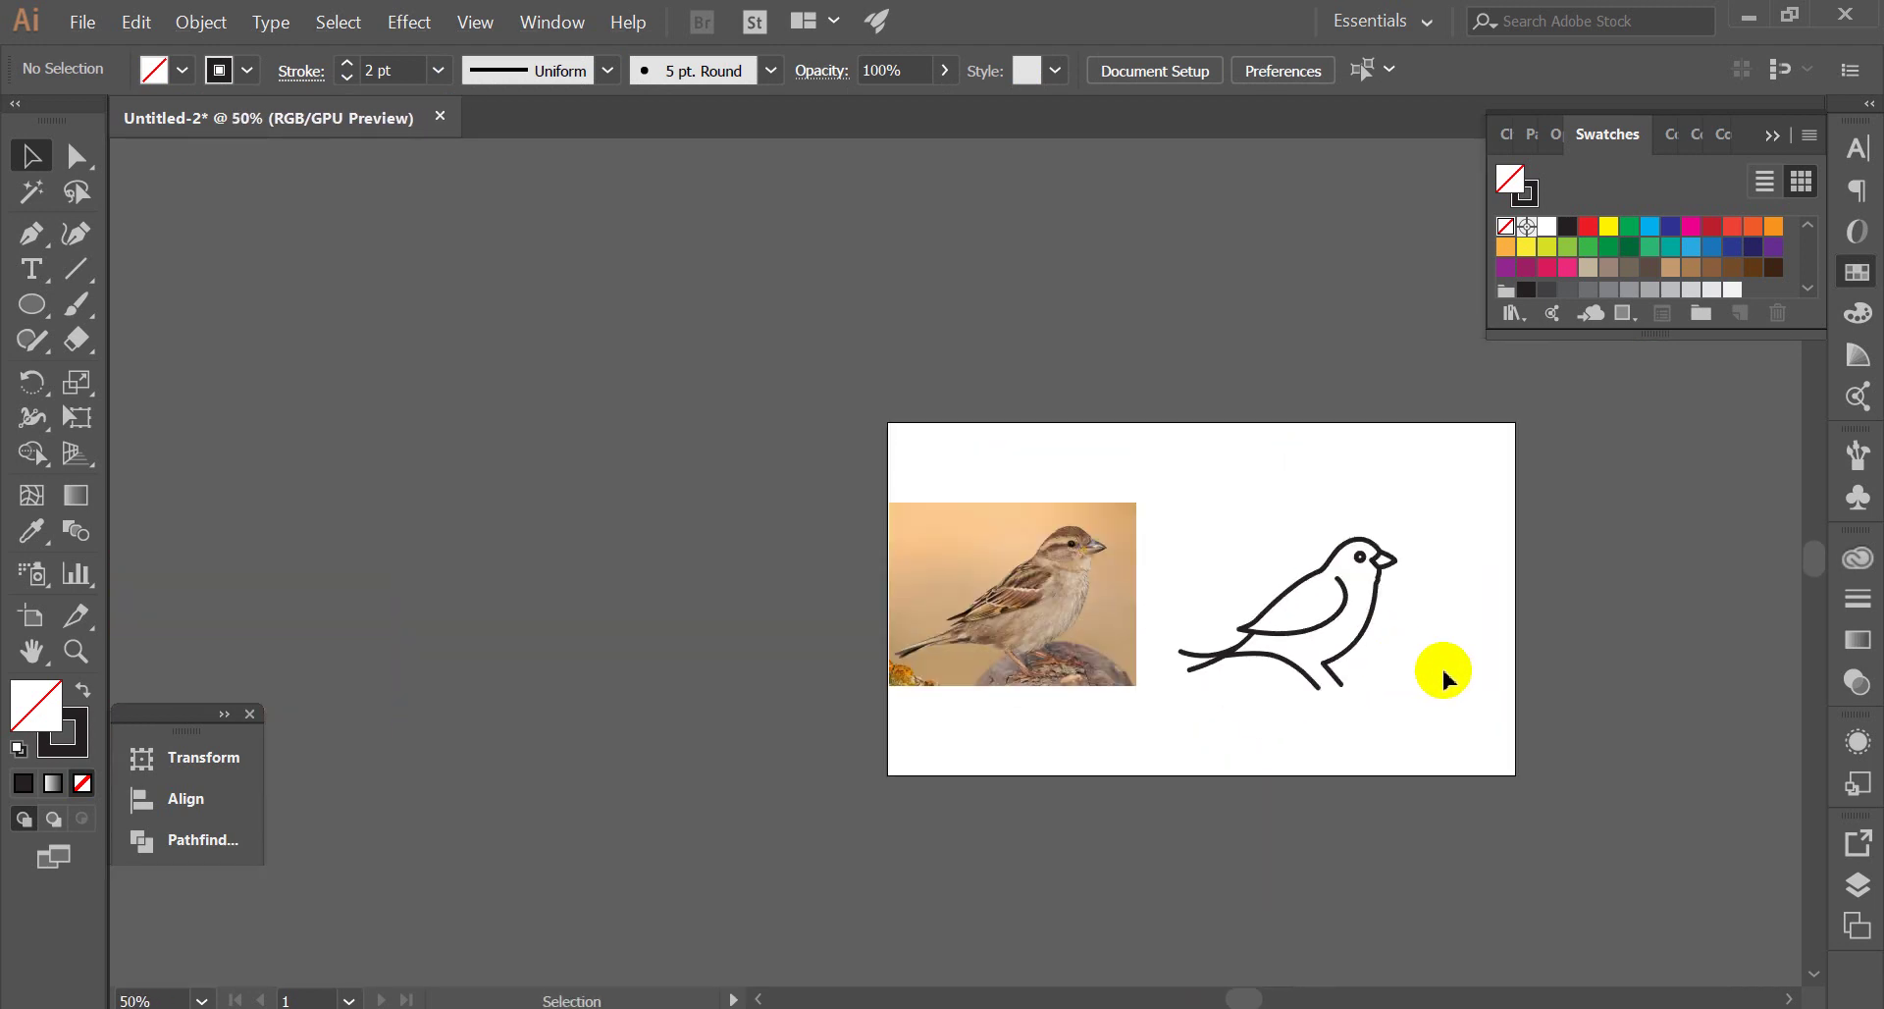
scroll(1442, 673, up, 2)
scroll(1373, 674, up, 1)
key(ctrl+a)
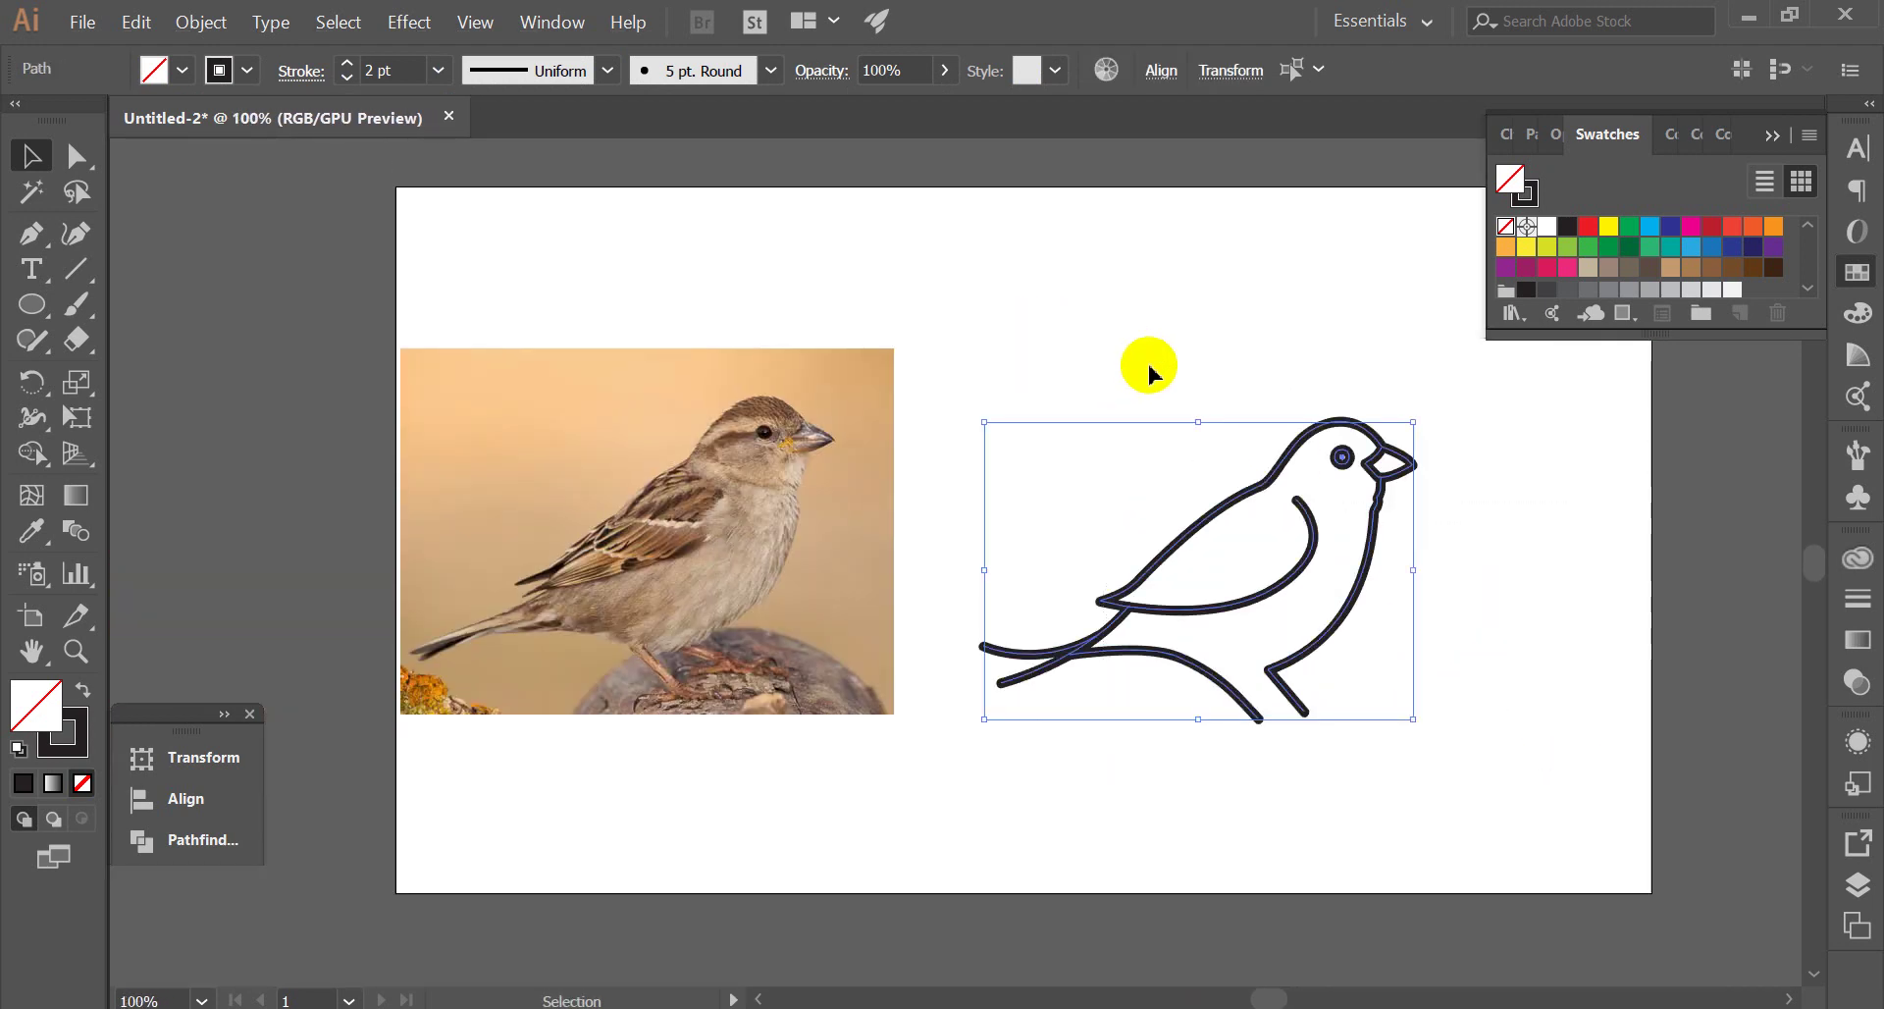
click(387, 67)
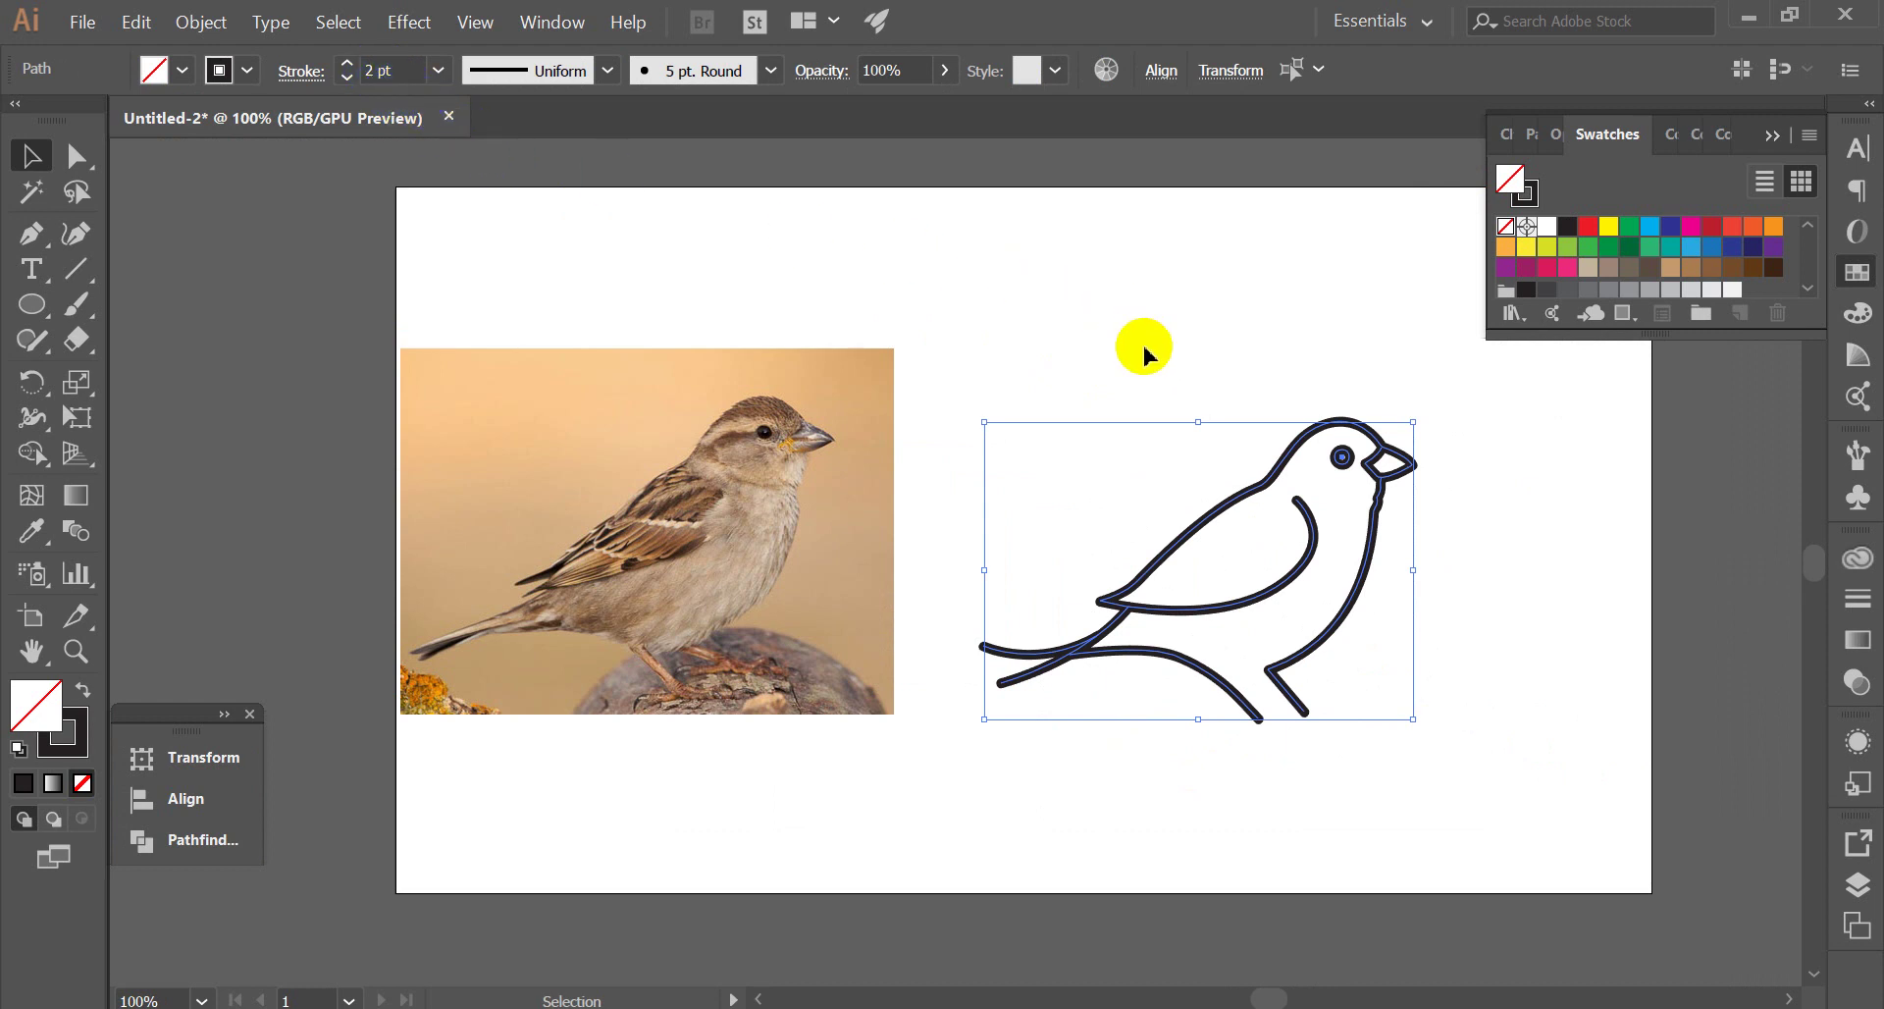
click(198, 35)
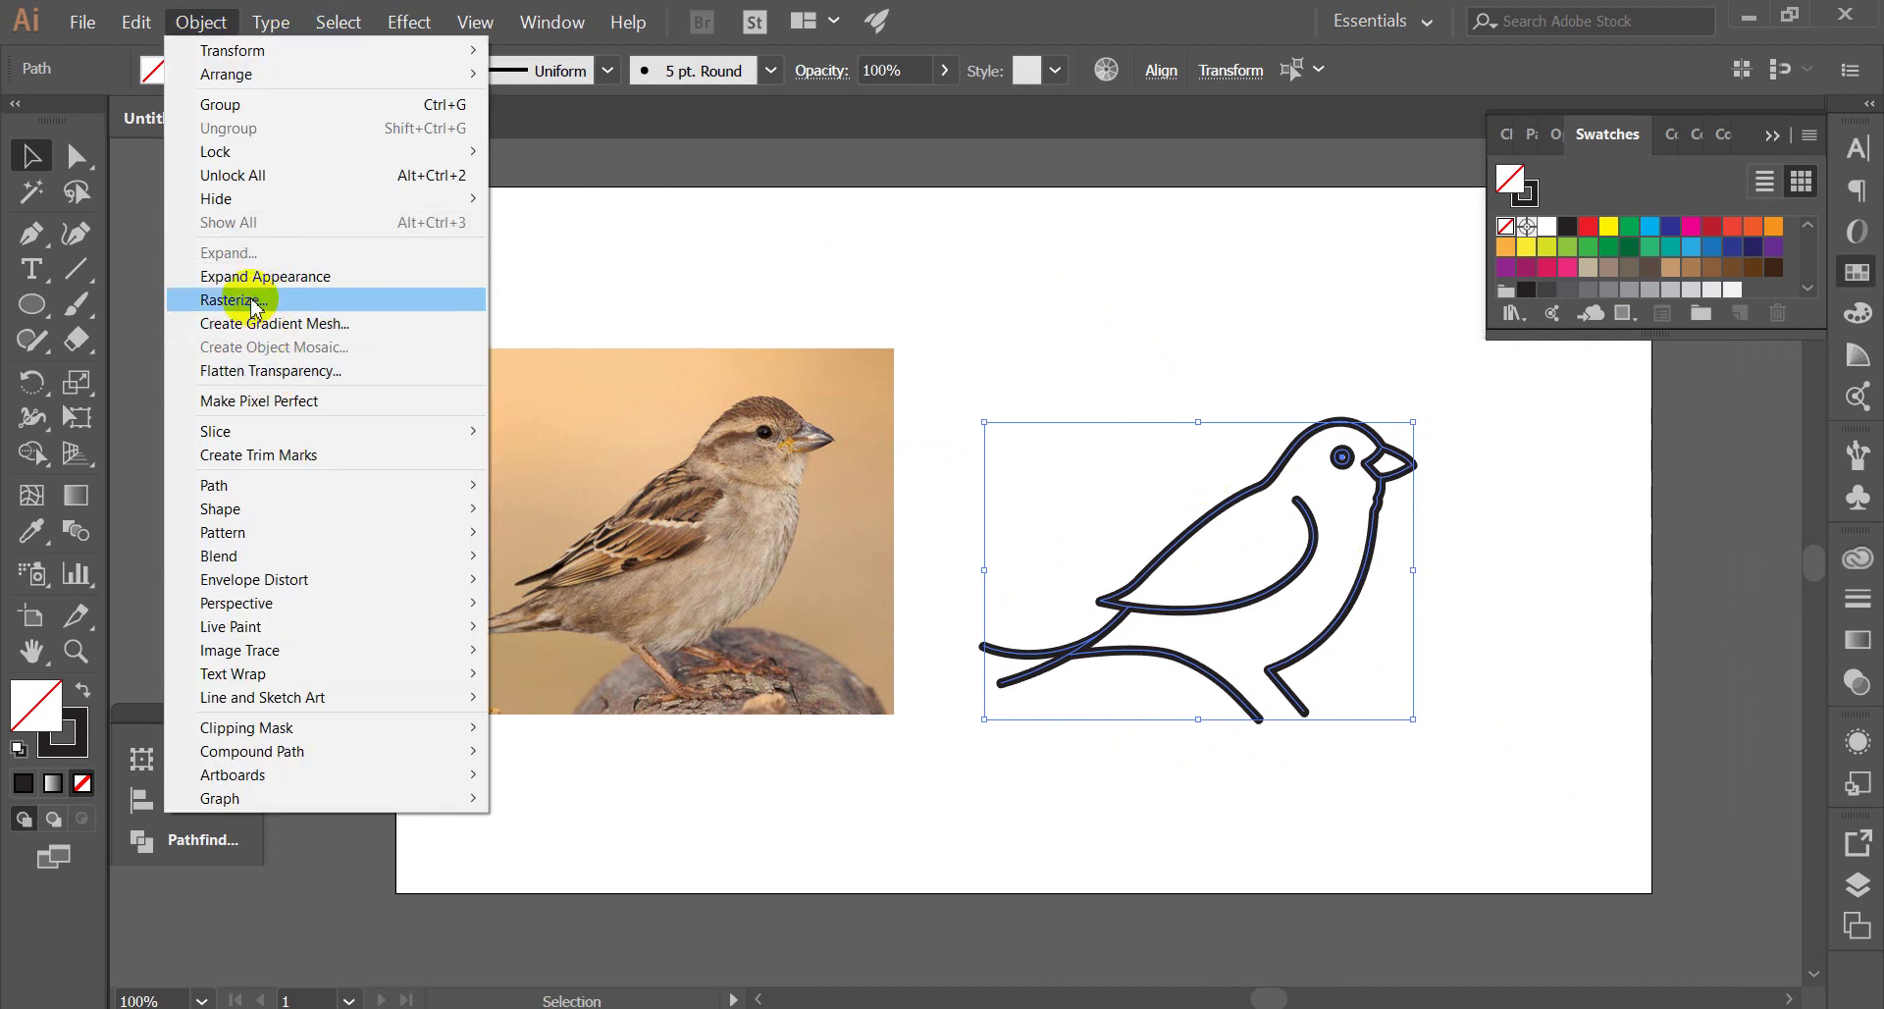
click(245, 299)
click(1190, 749)
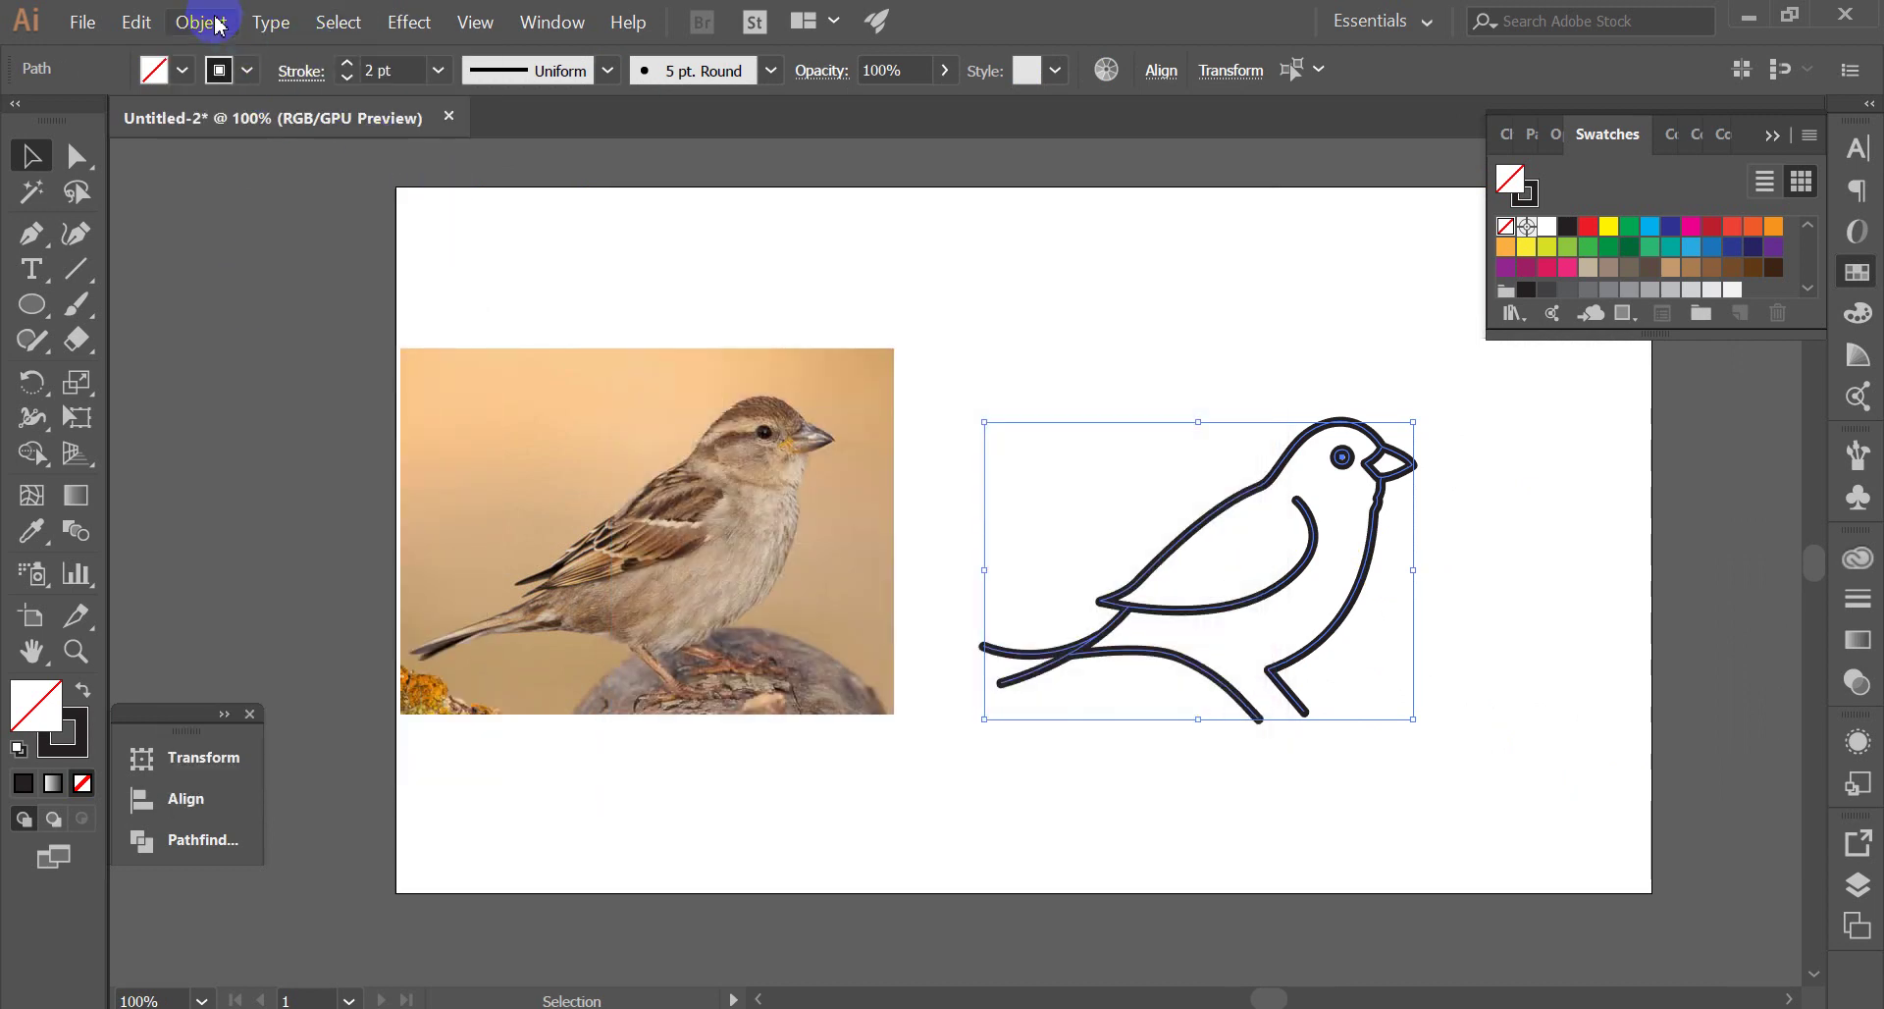
Apply Object > Expand Appearance to turn the bird's brush strokes into outline shapes
click(203, 22)
click(253, 278)
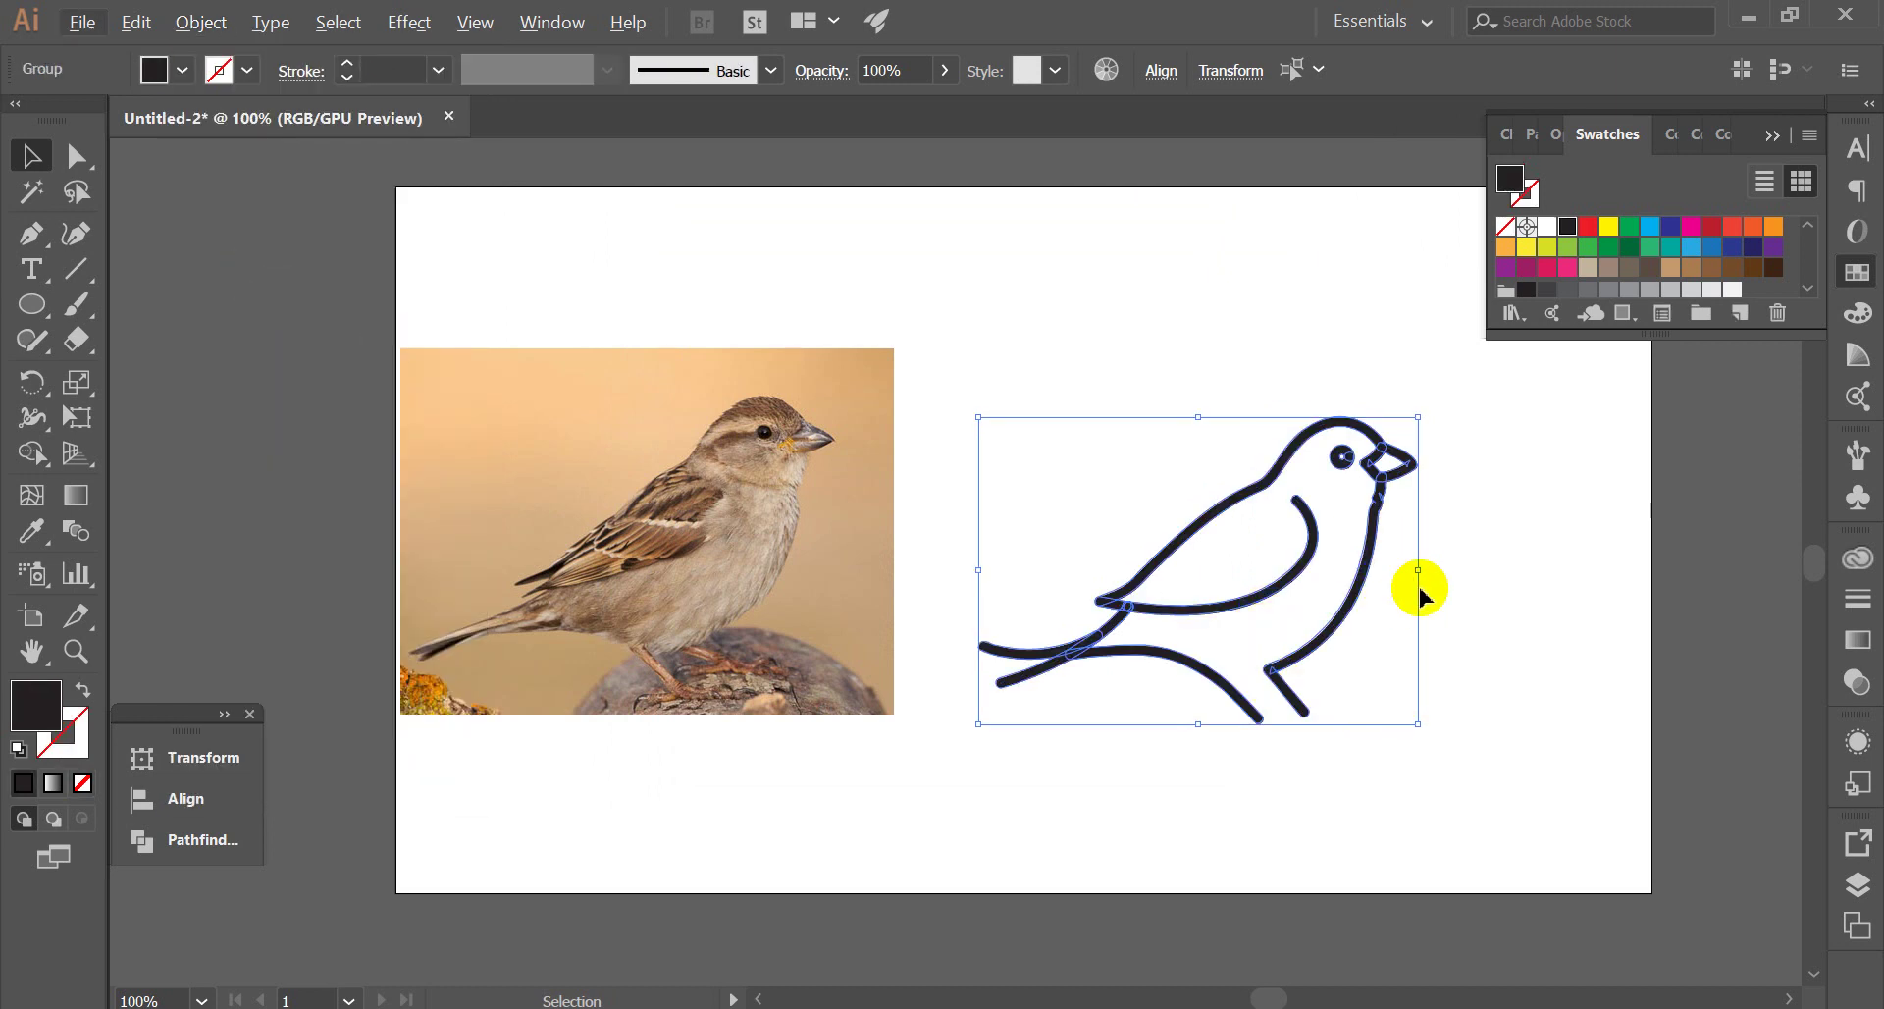
scroll(1352, 474, up, 4)
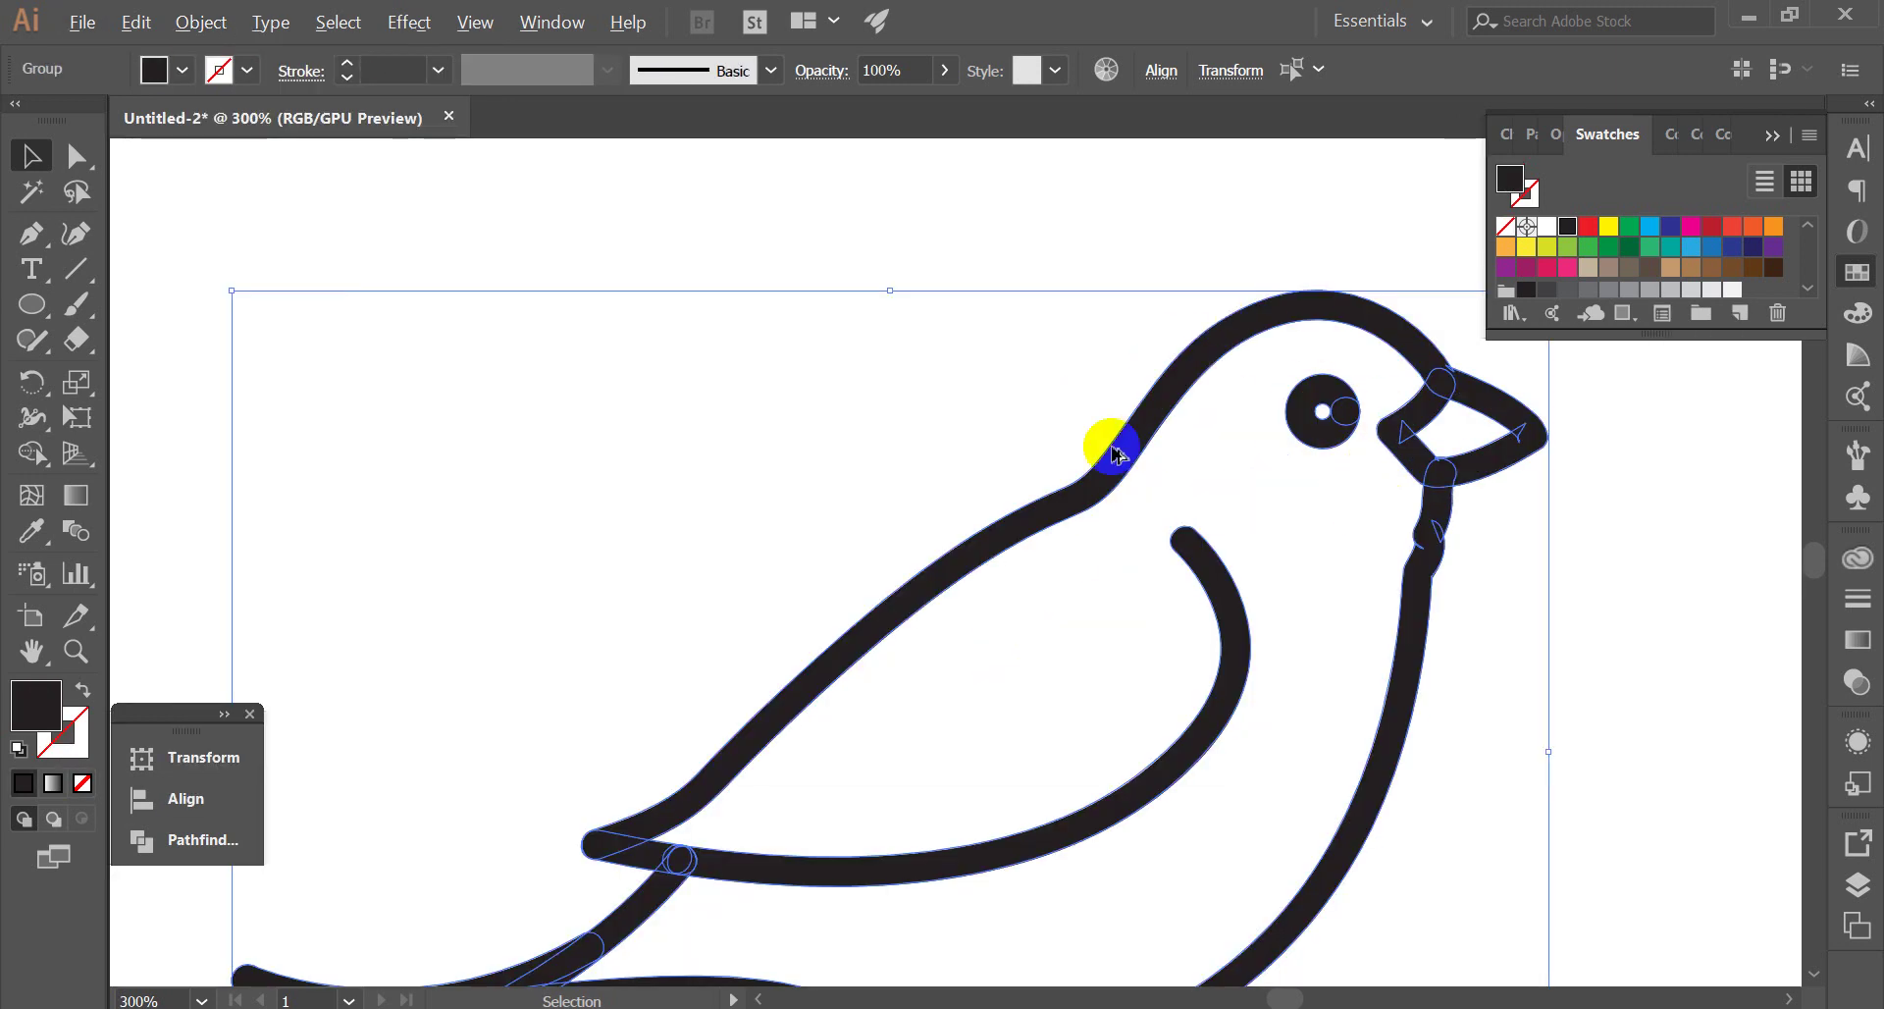
scroll(1106, 438, down, 5)
scroll(1128, 648, up, 3)
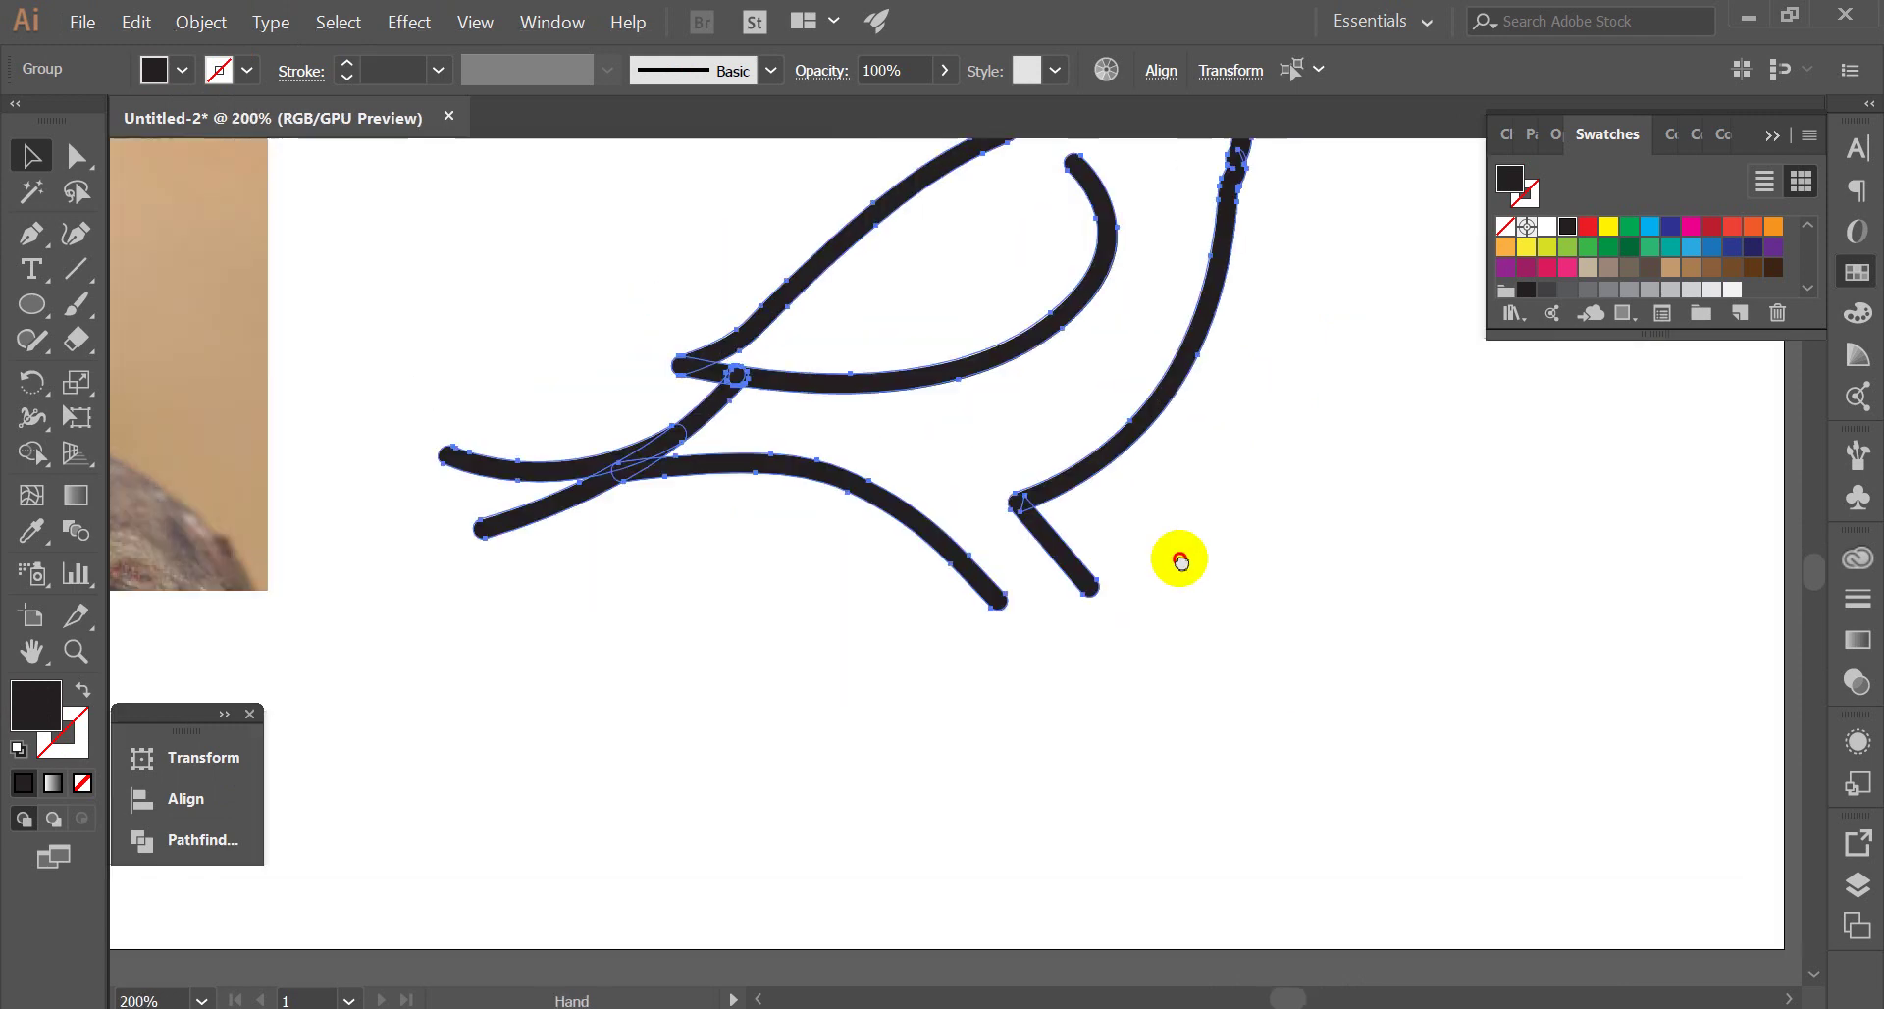
scroll(1287, 572, down, 3)
scroll(1305, 520, up, 1)
click(1346, 596)
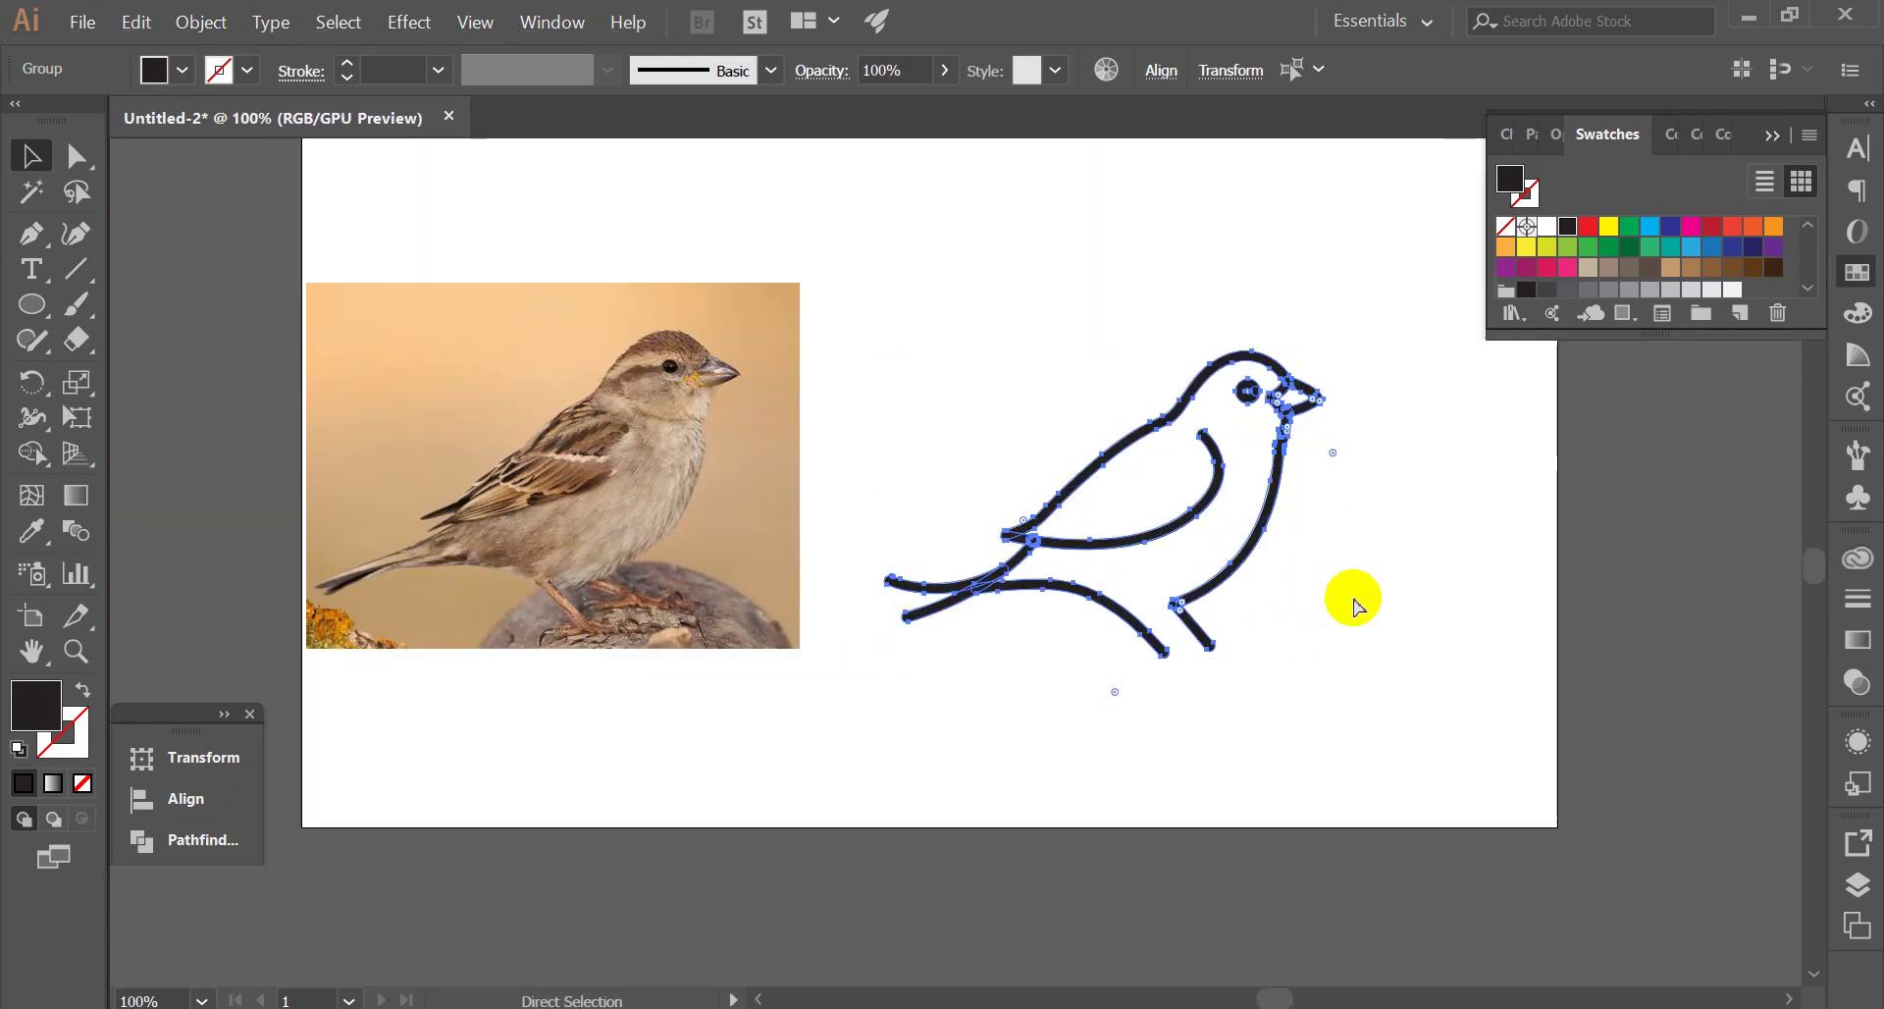
scroll(1293, 518, up, 1)
scroll(1315, 508, down, 2)
scroll(1352, 509, up, 1)
scroll(1271, 483, up, 2)
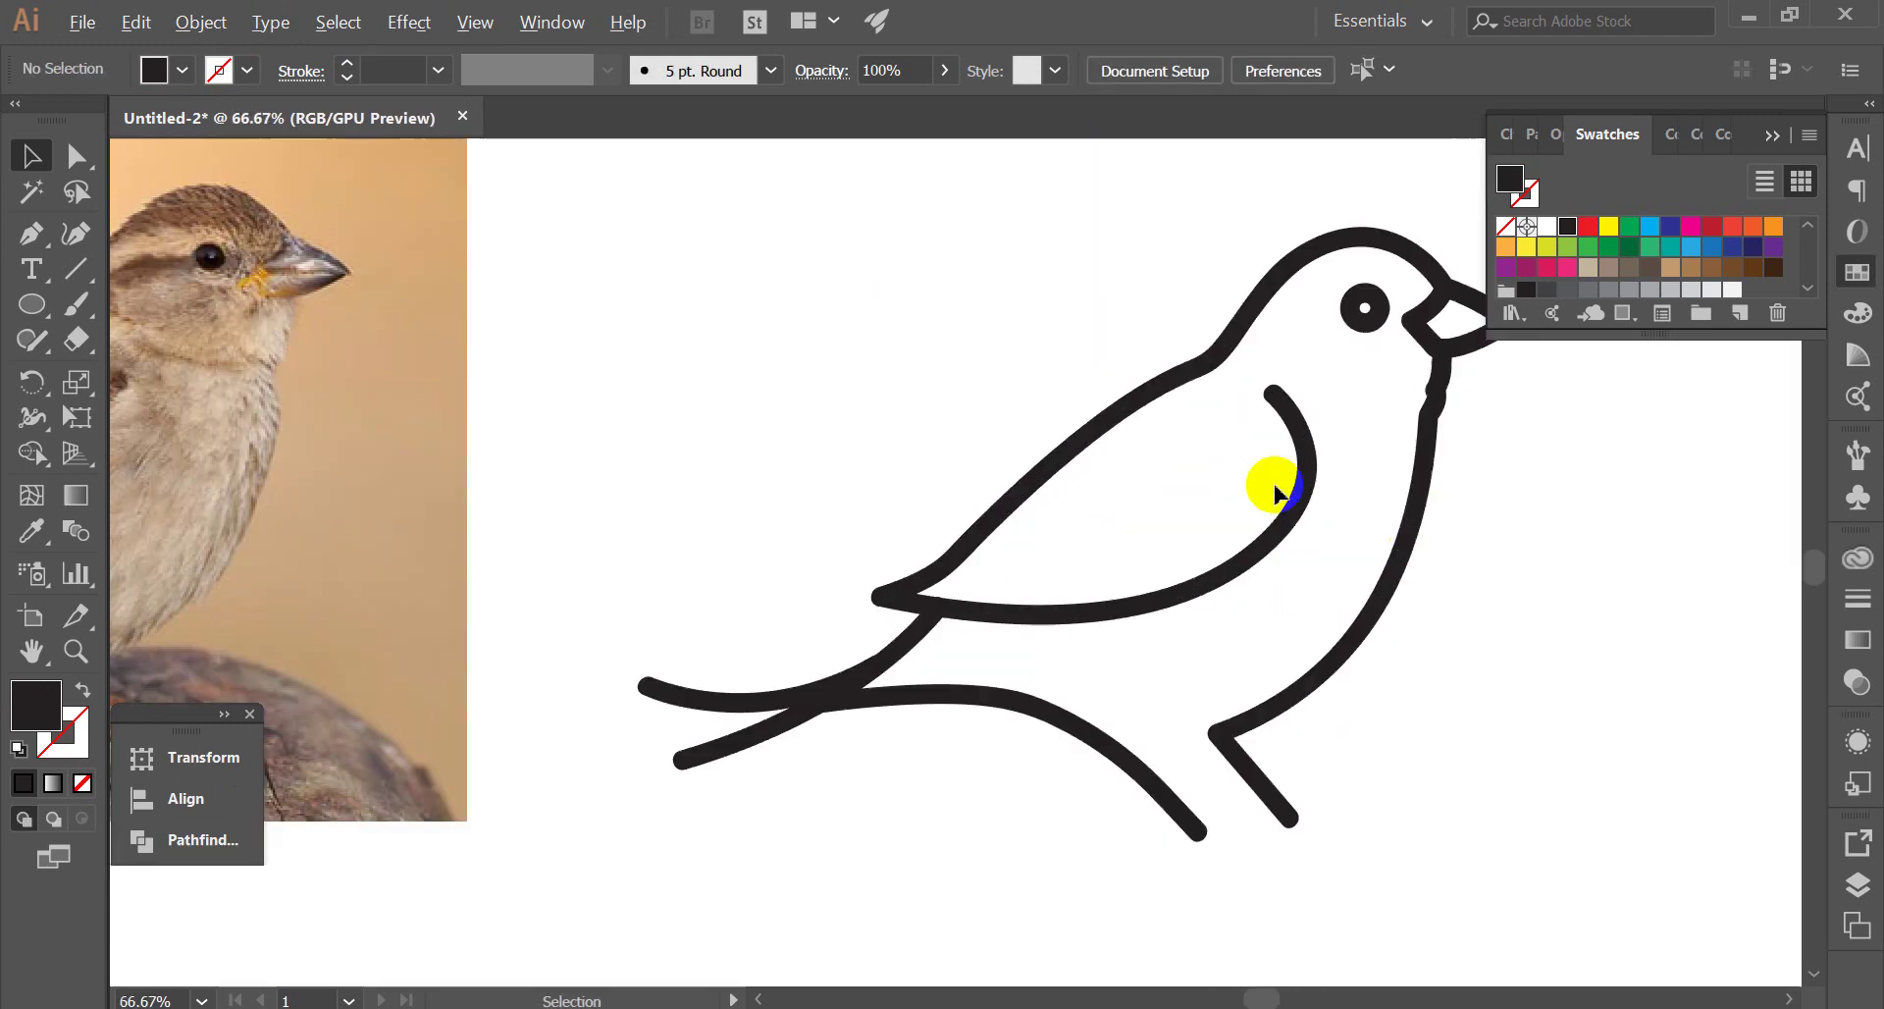
scroll(1219, 469, down, 2)
scroll(1310, 474, down, 1)
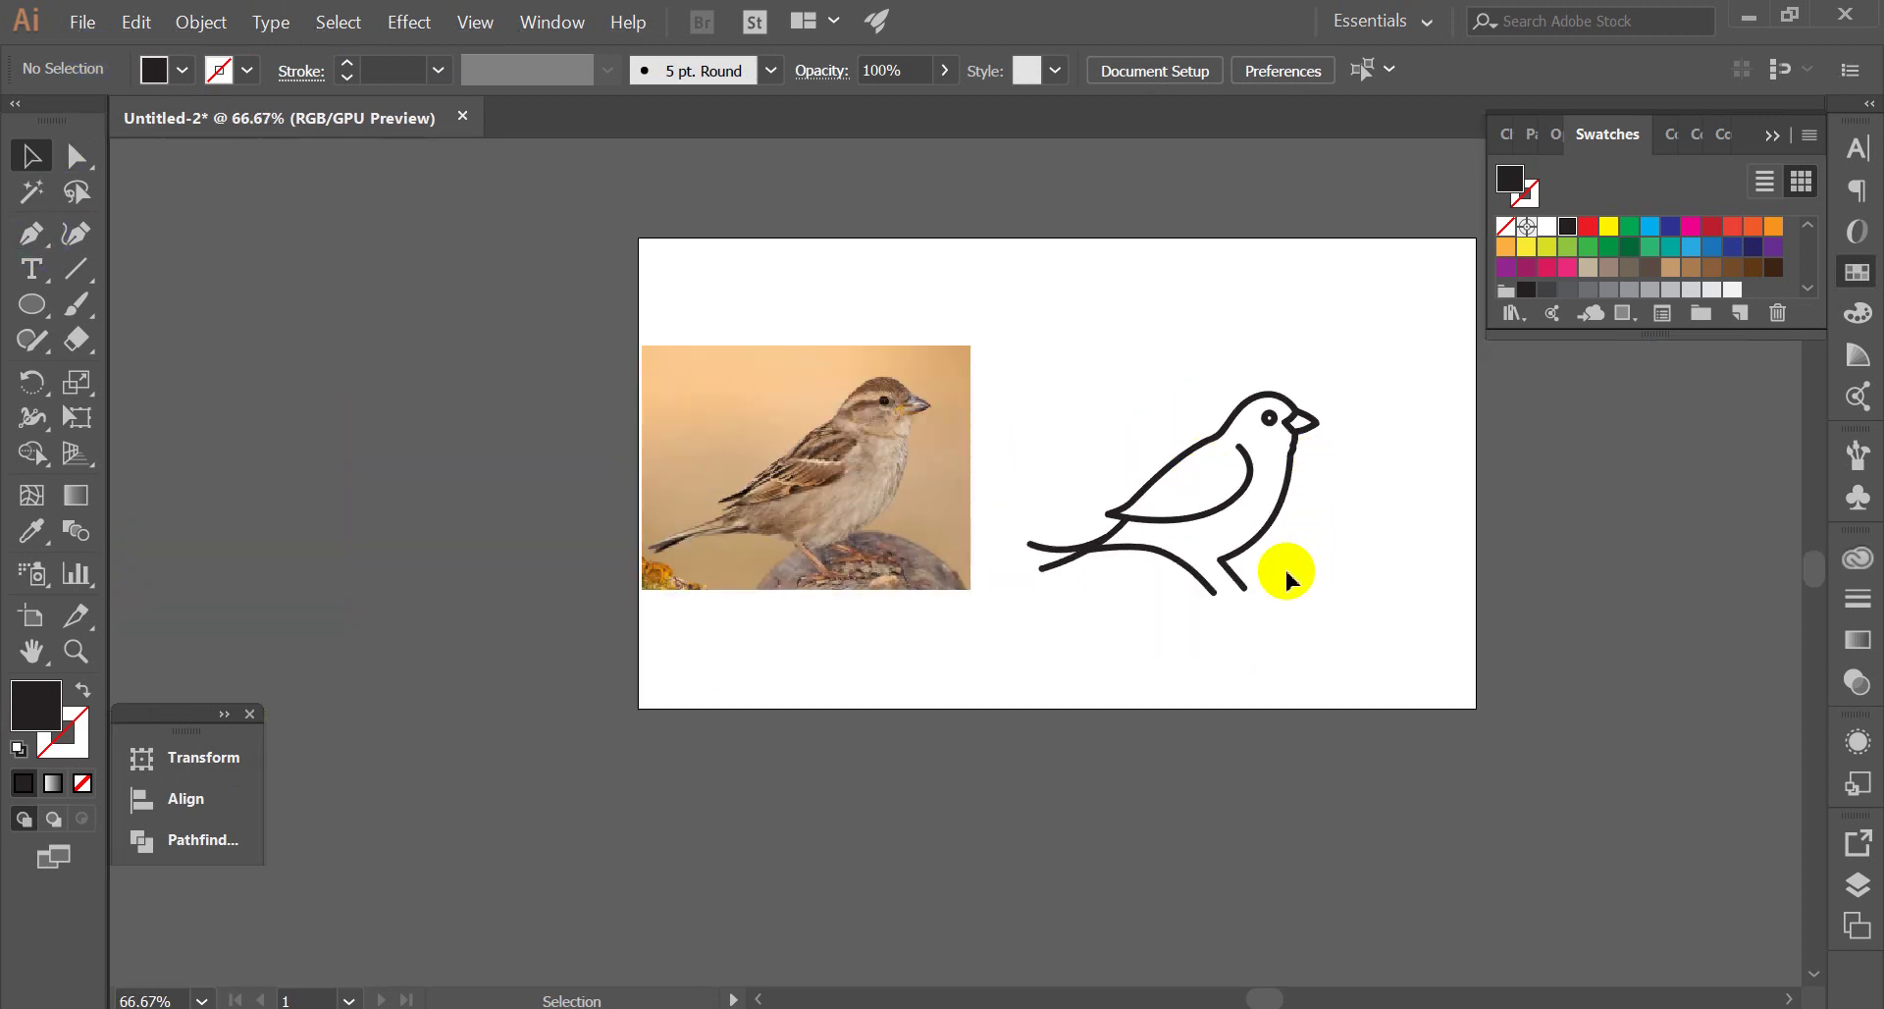
scroll(1211, 581, up, 2)
click(31, 268)
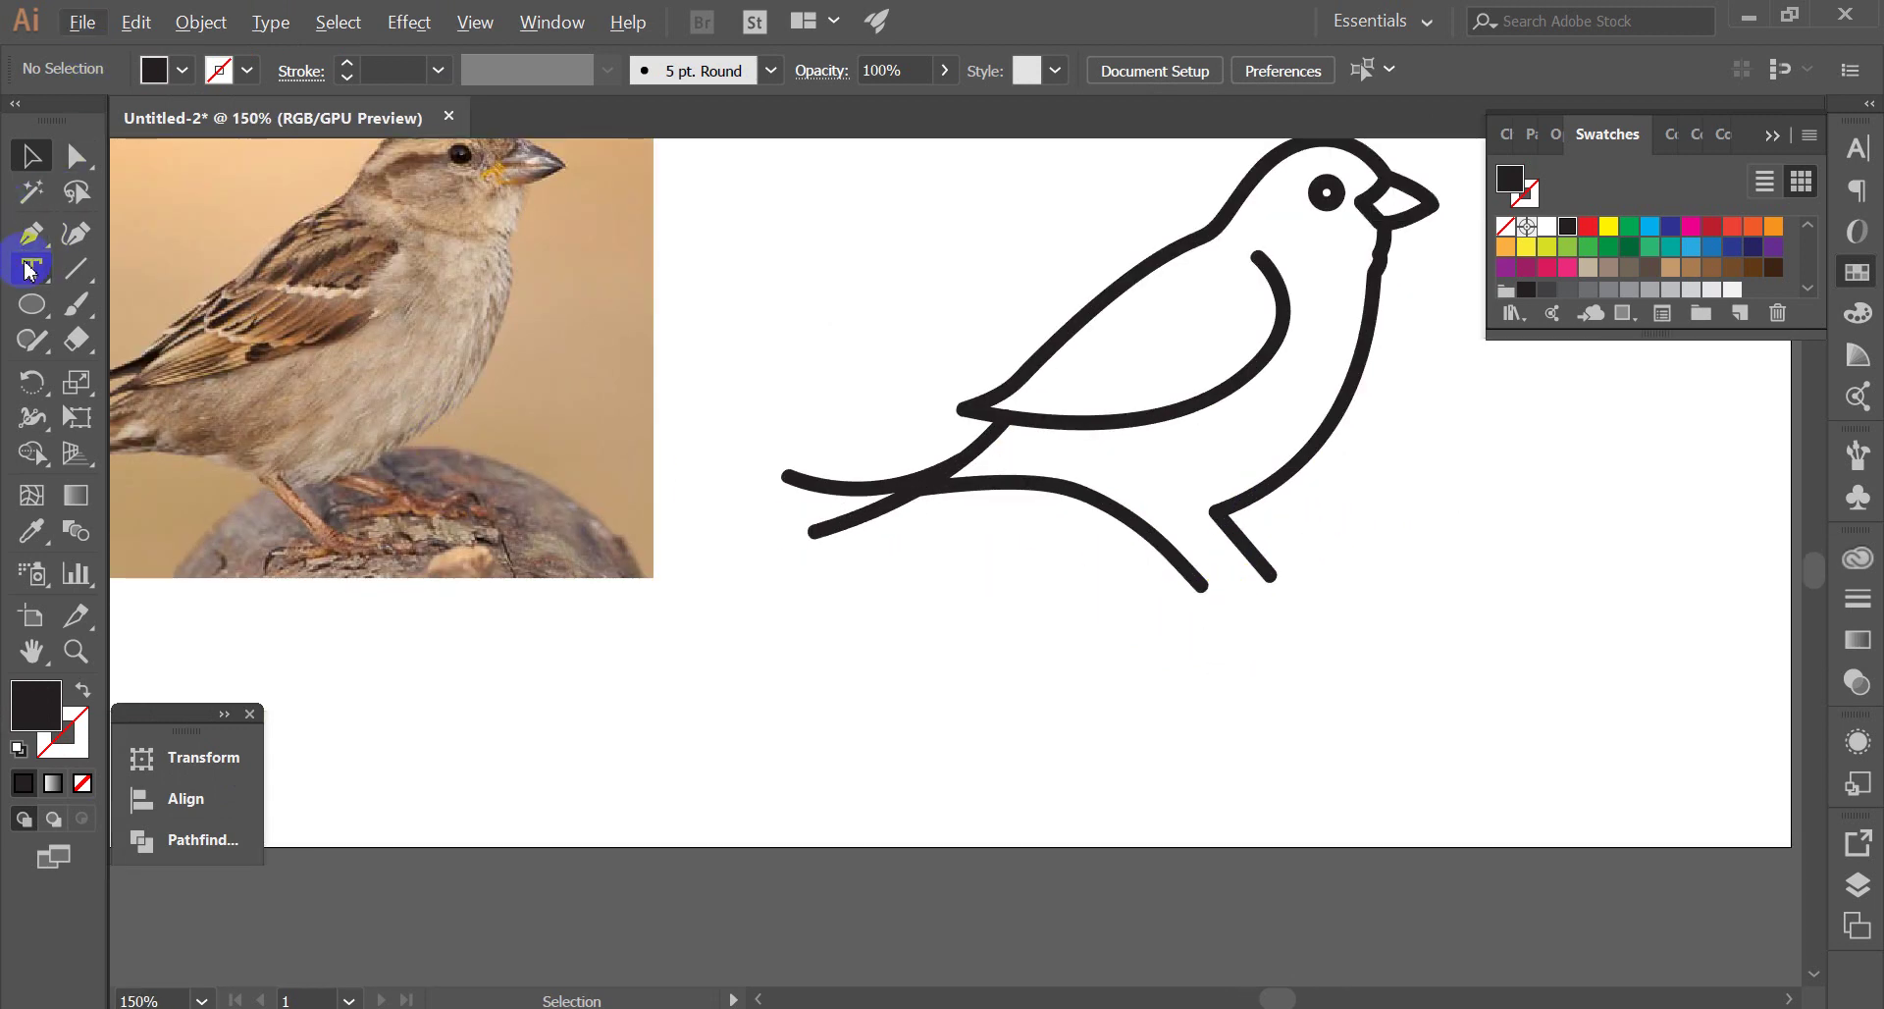
Add 'Organic Sparrow' below the bird, scaled to about 54 pt near the artboard bottom
scroll(981, 539, down, 5)
scroll(986, 542, up, 4)
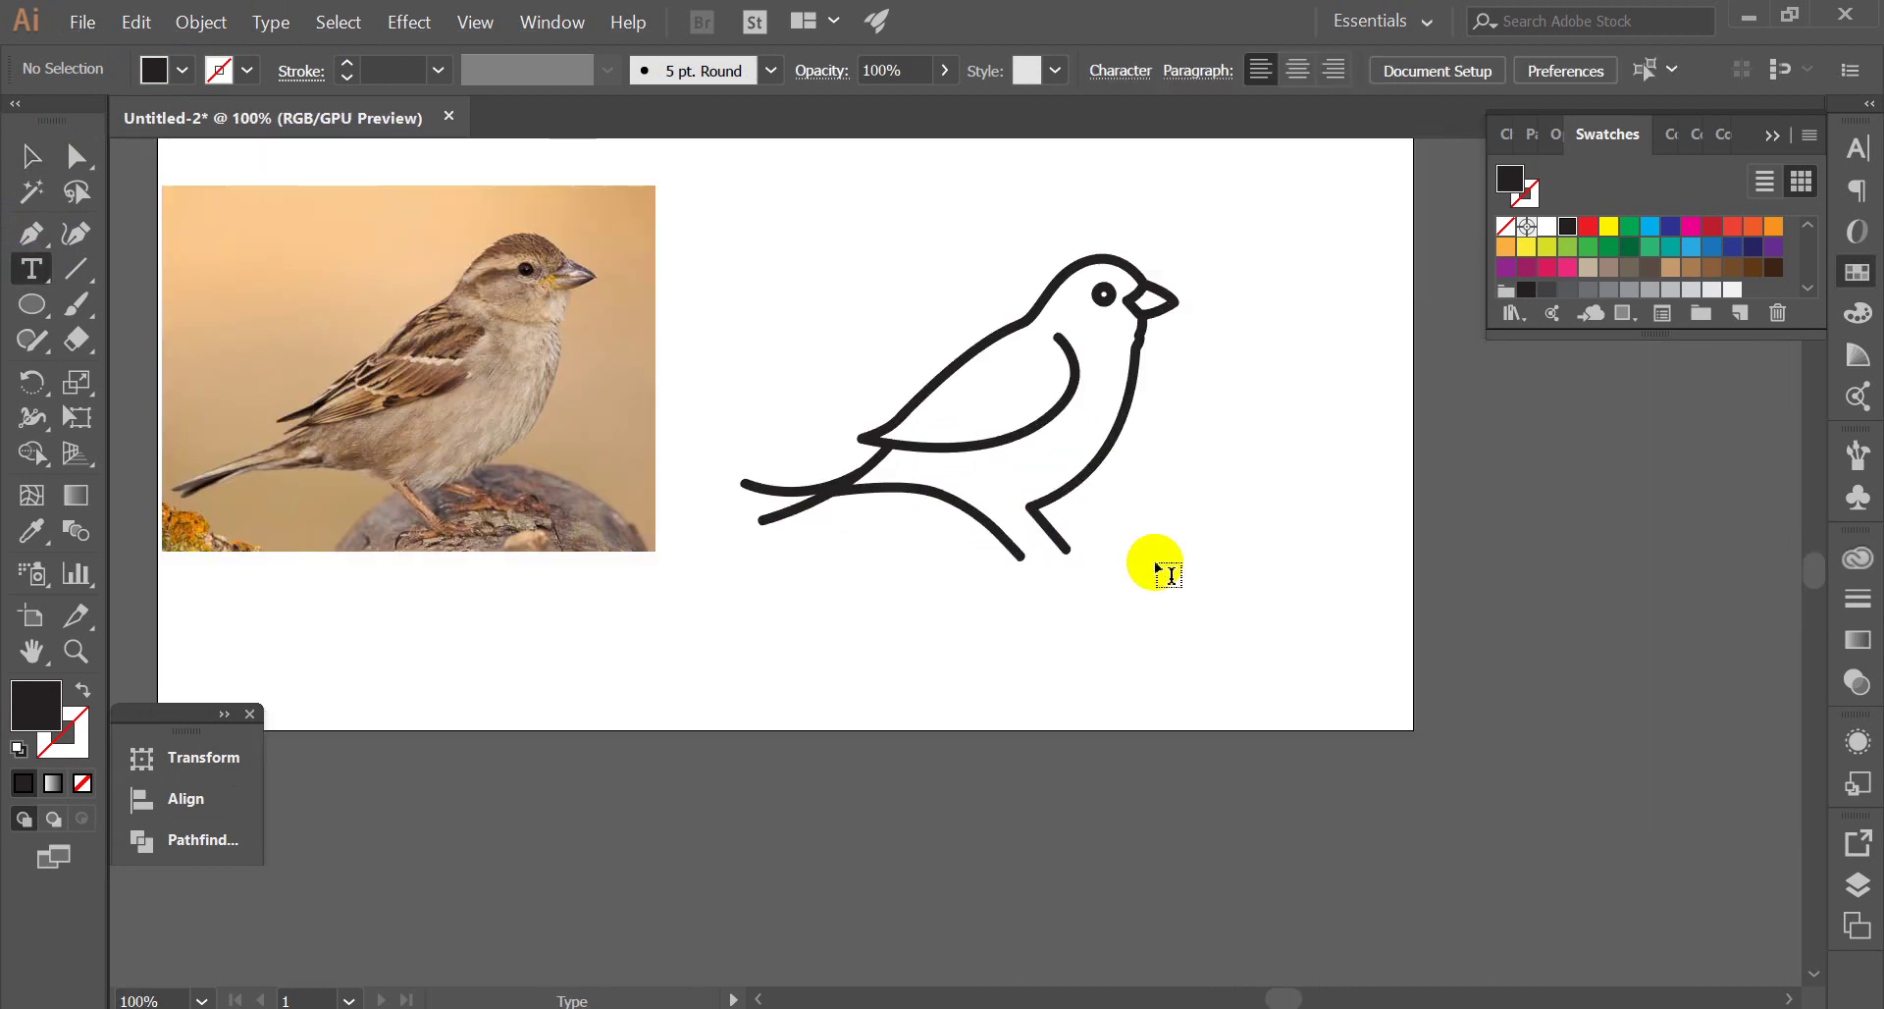
click(1185, 570)
text(Organic Sparrow)
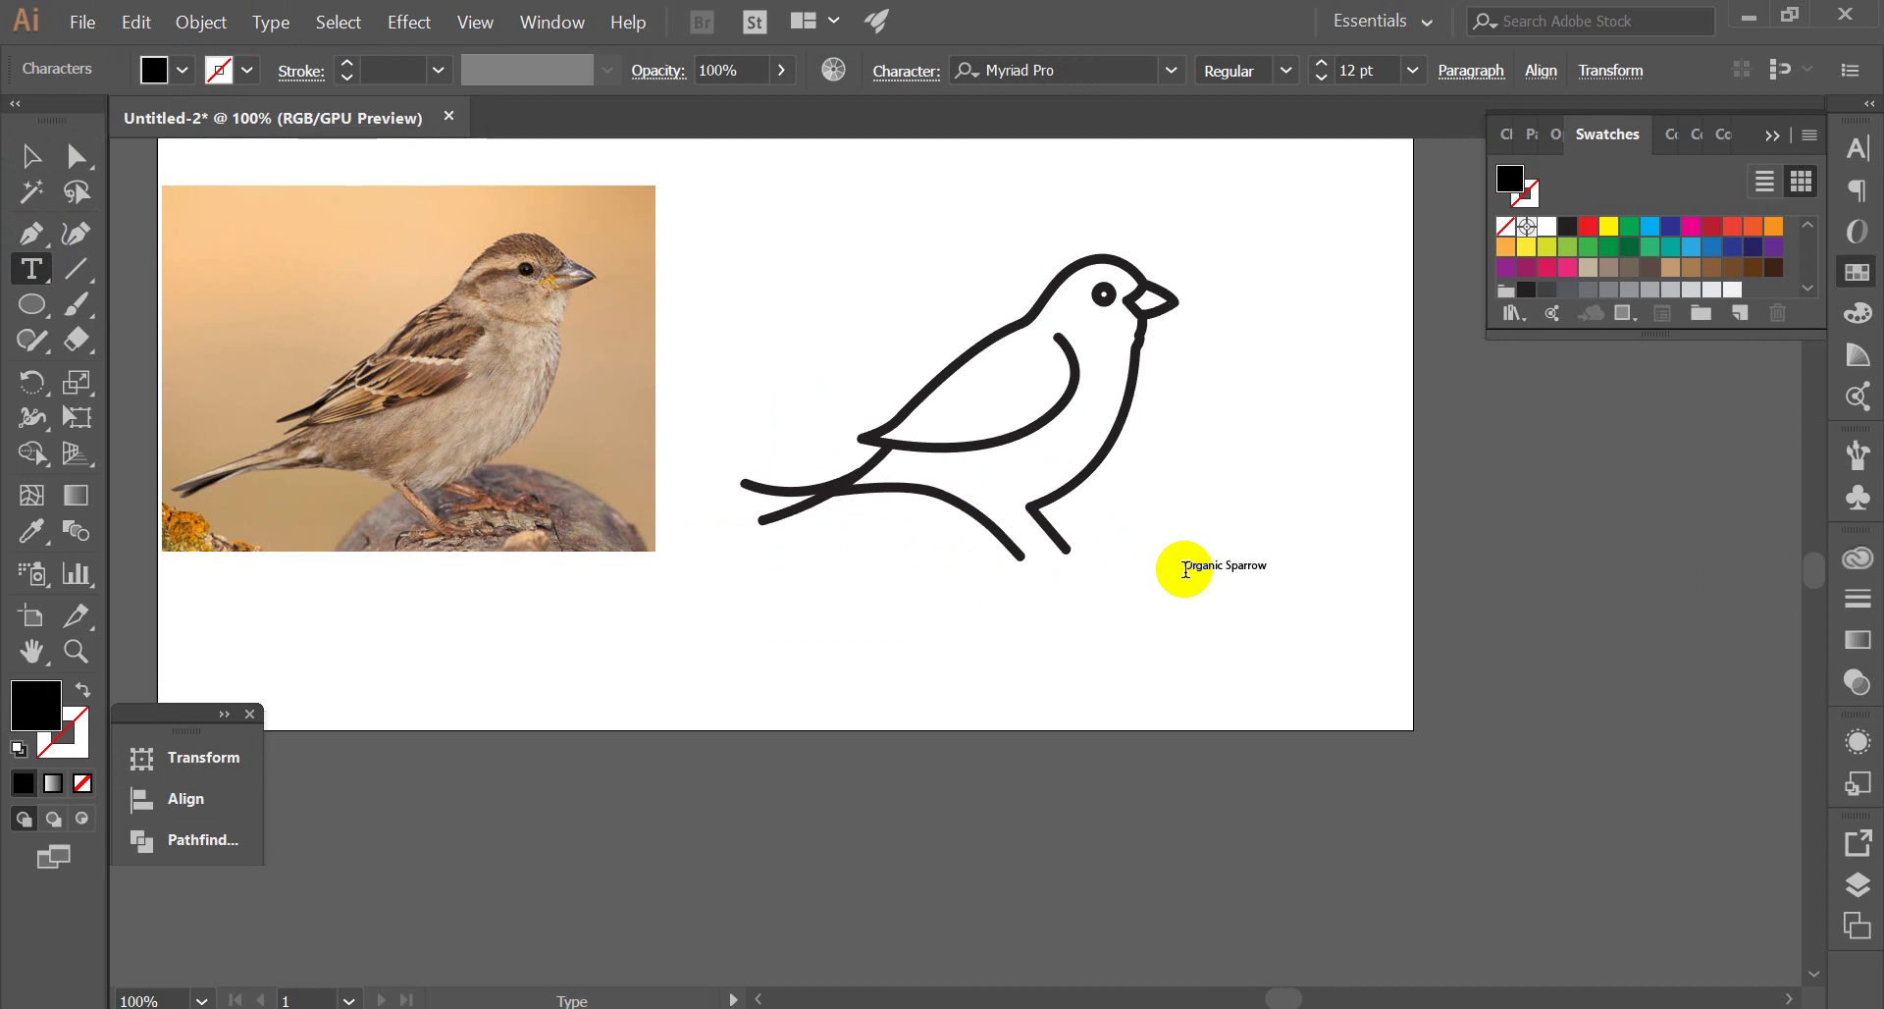
click(30, 155)
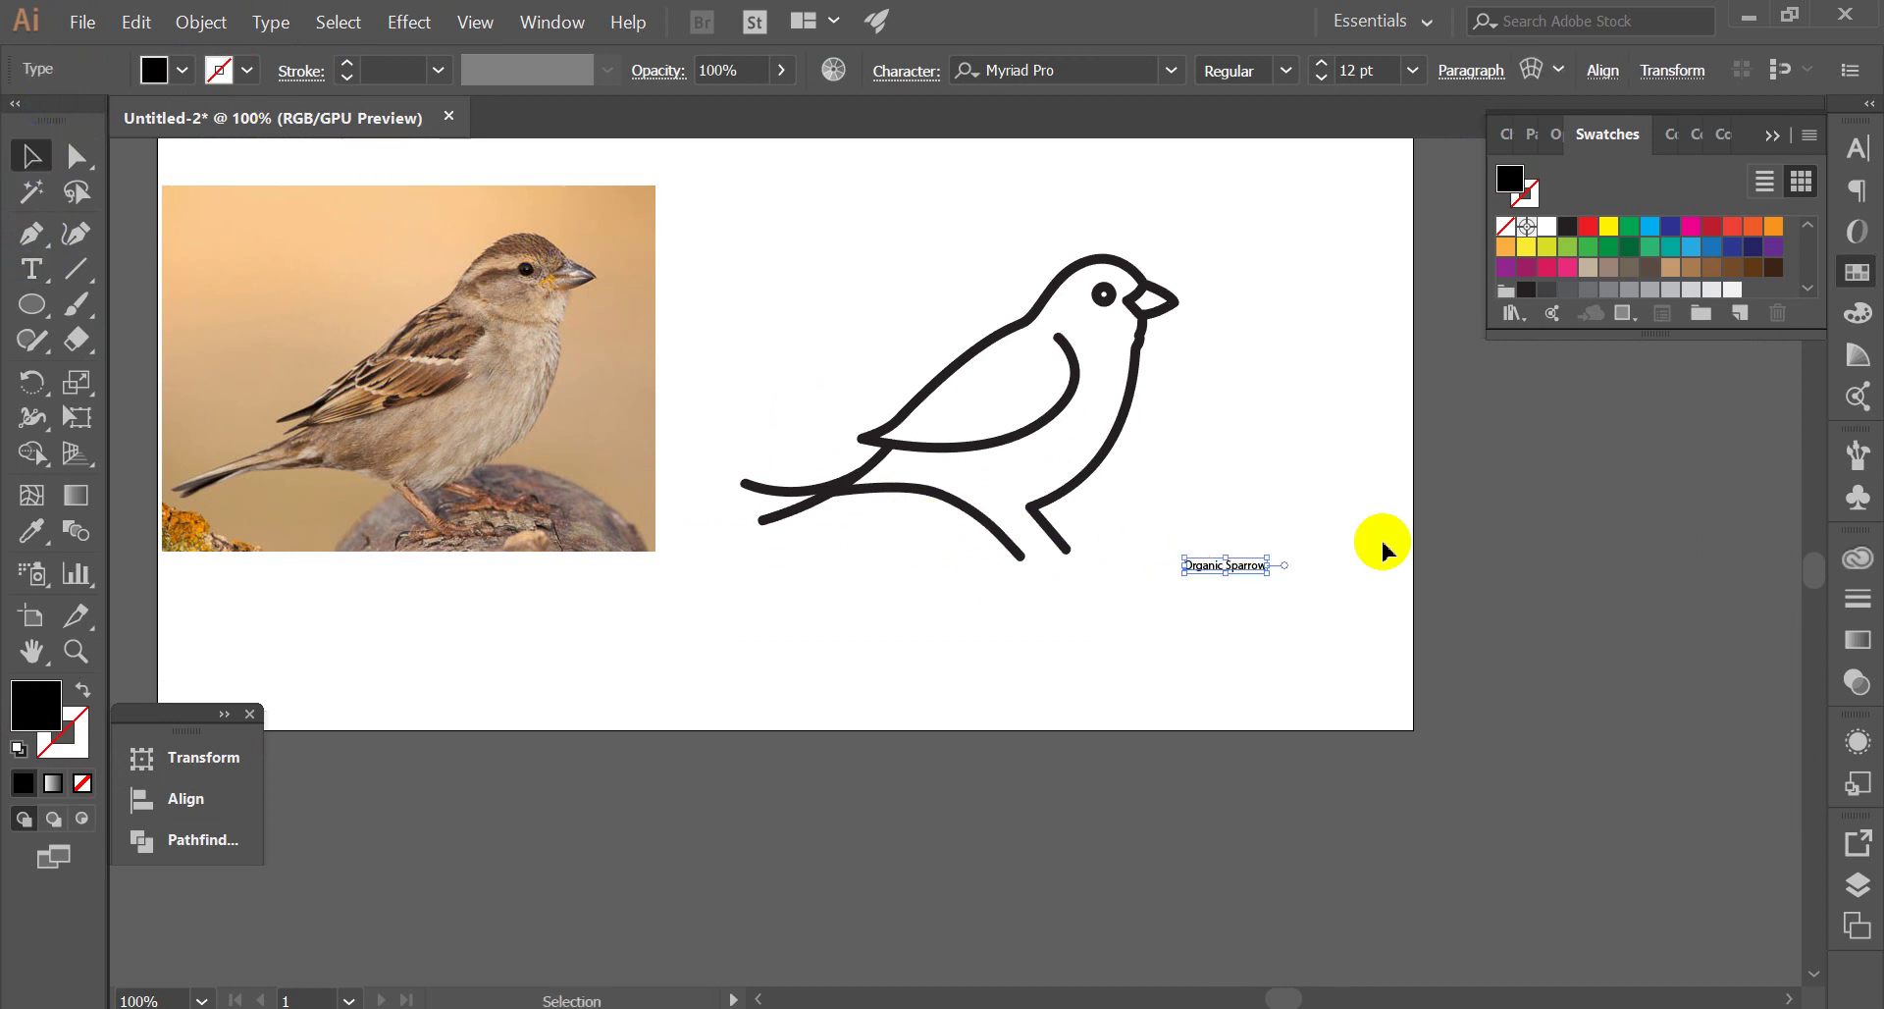
drag(1268, 577, 1388, 660)
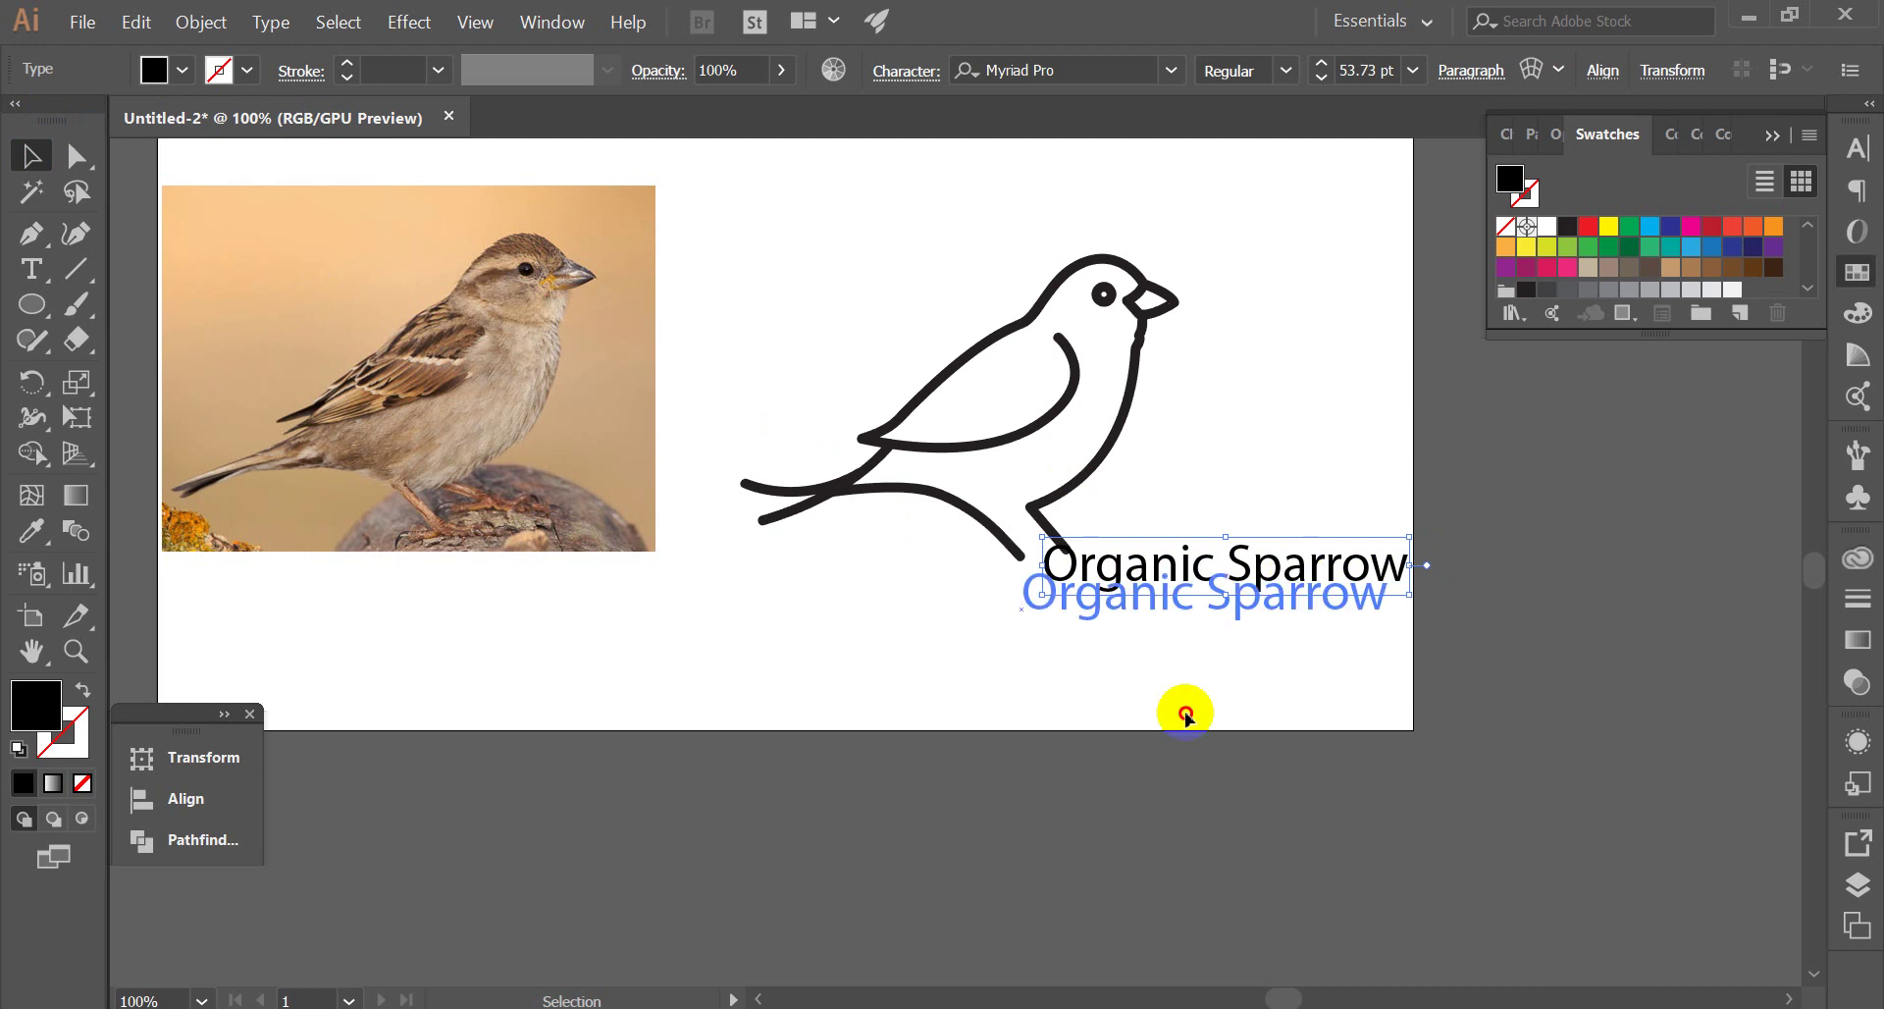
drag(1312, 541, 1186, 707)
scroll(947, 383, down, 3)
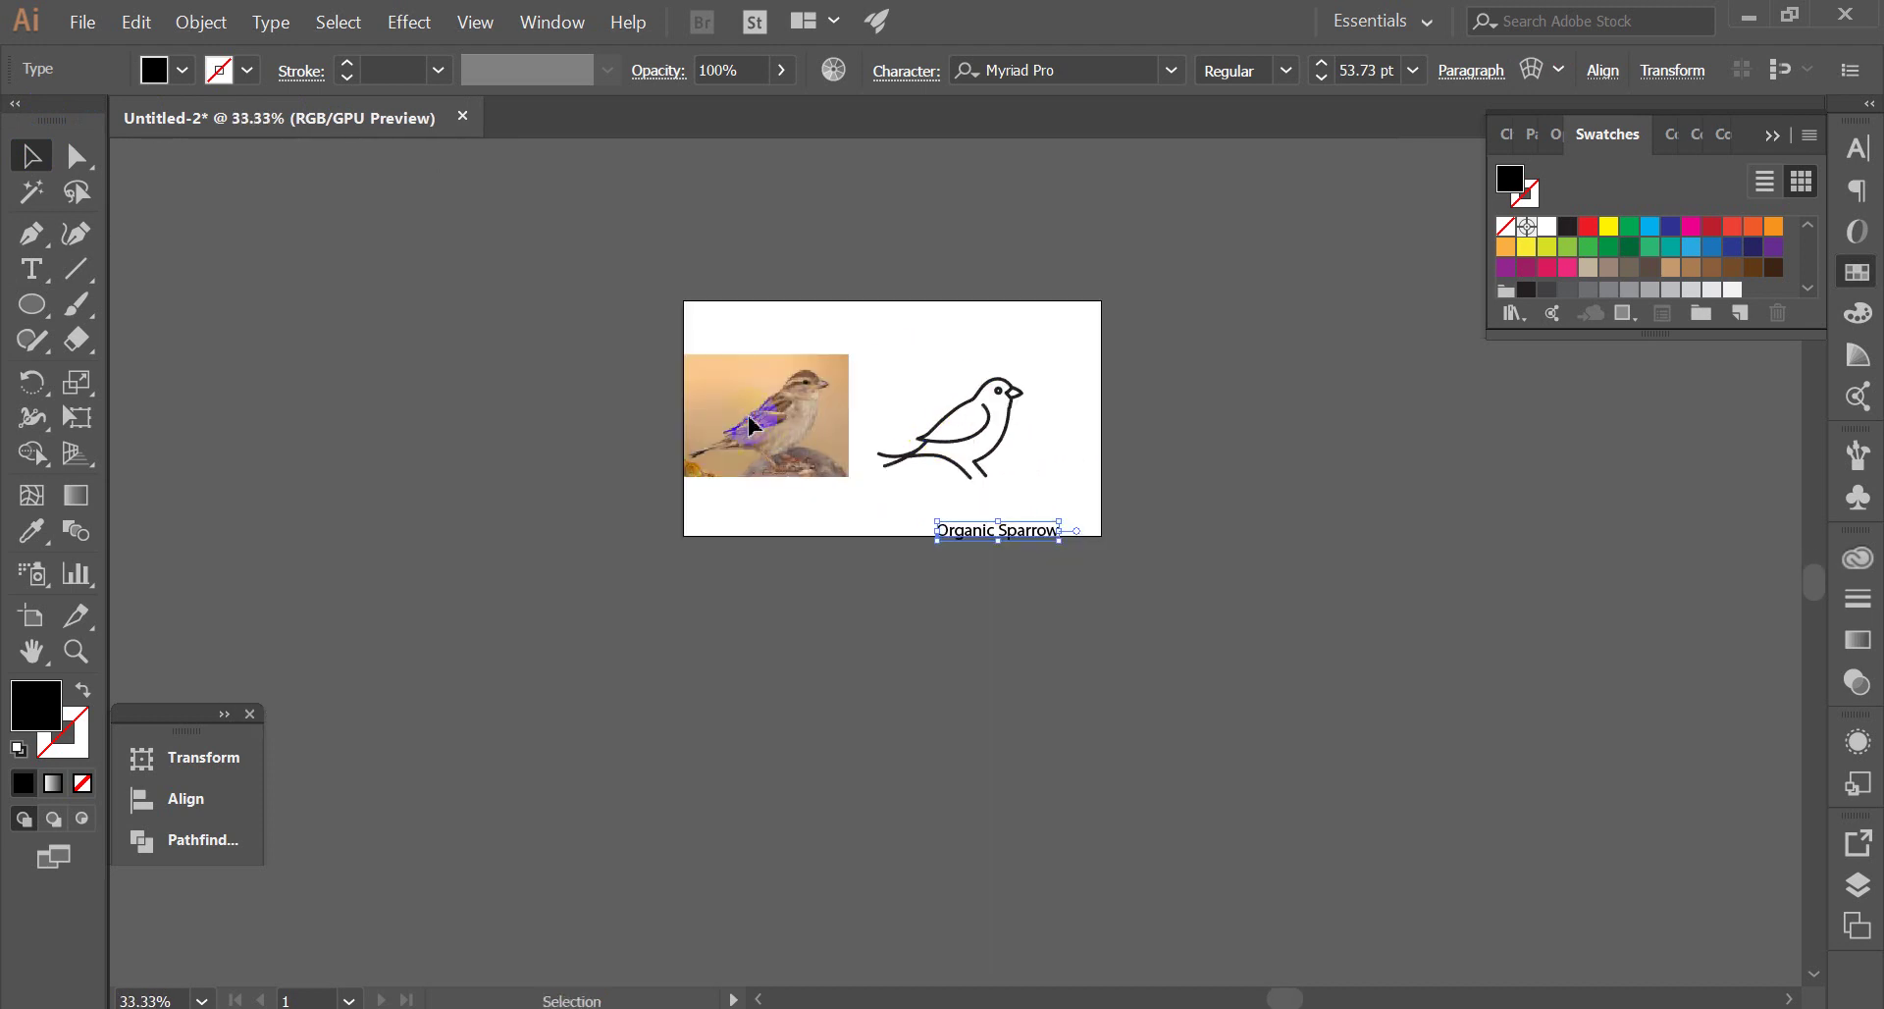
click(651, 449)
scroll(651, 449, up, 3)
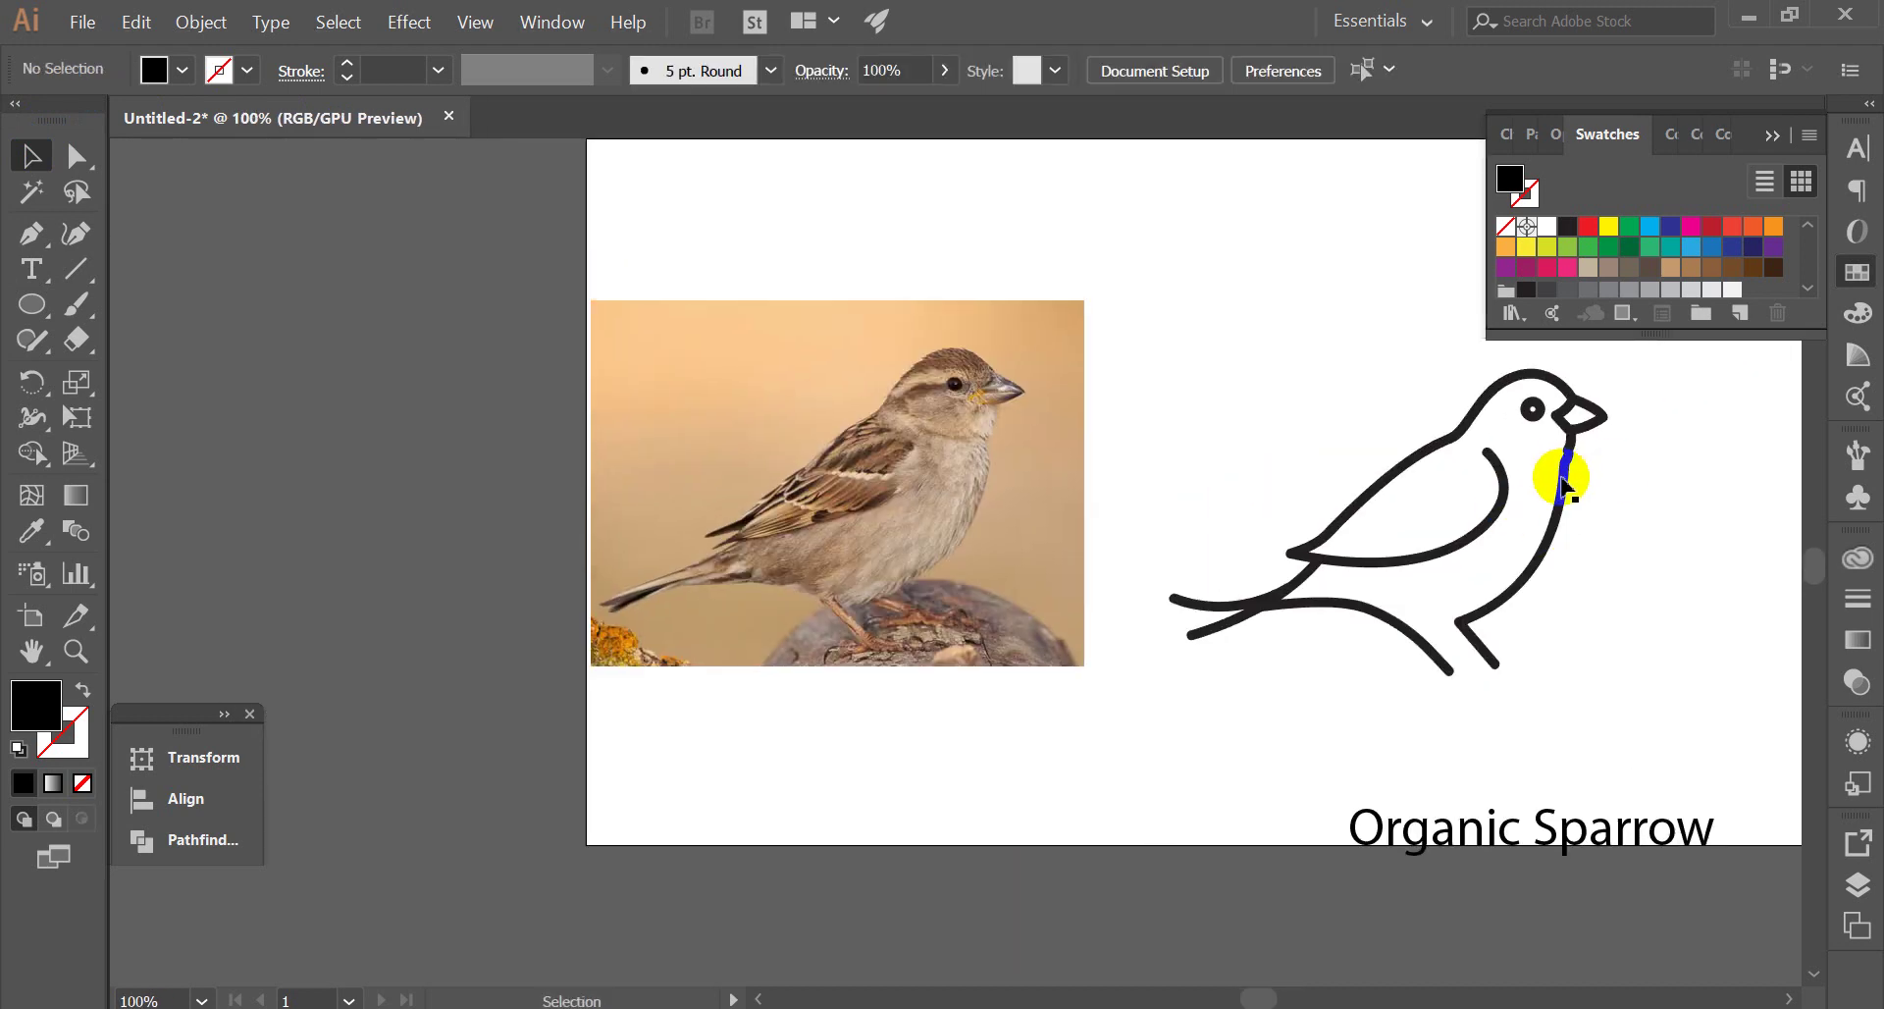
Move the sparrow photo left off the artboard
key(v)
click(1079, 432)
scroll(1118, 432, down, 2)
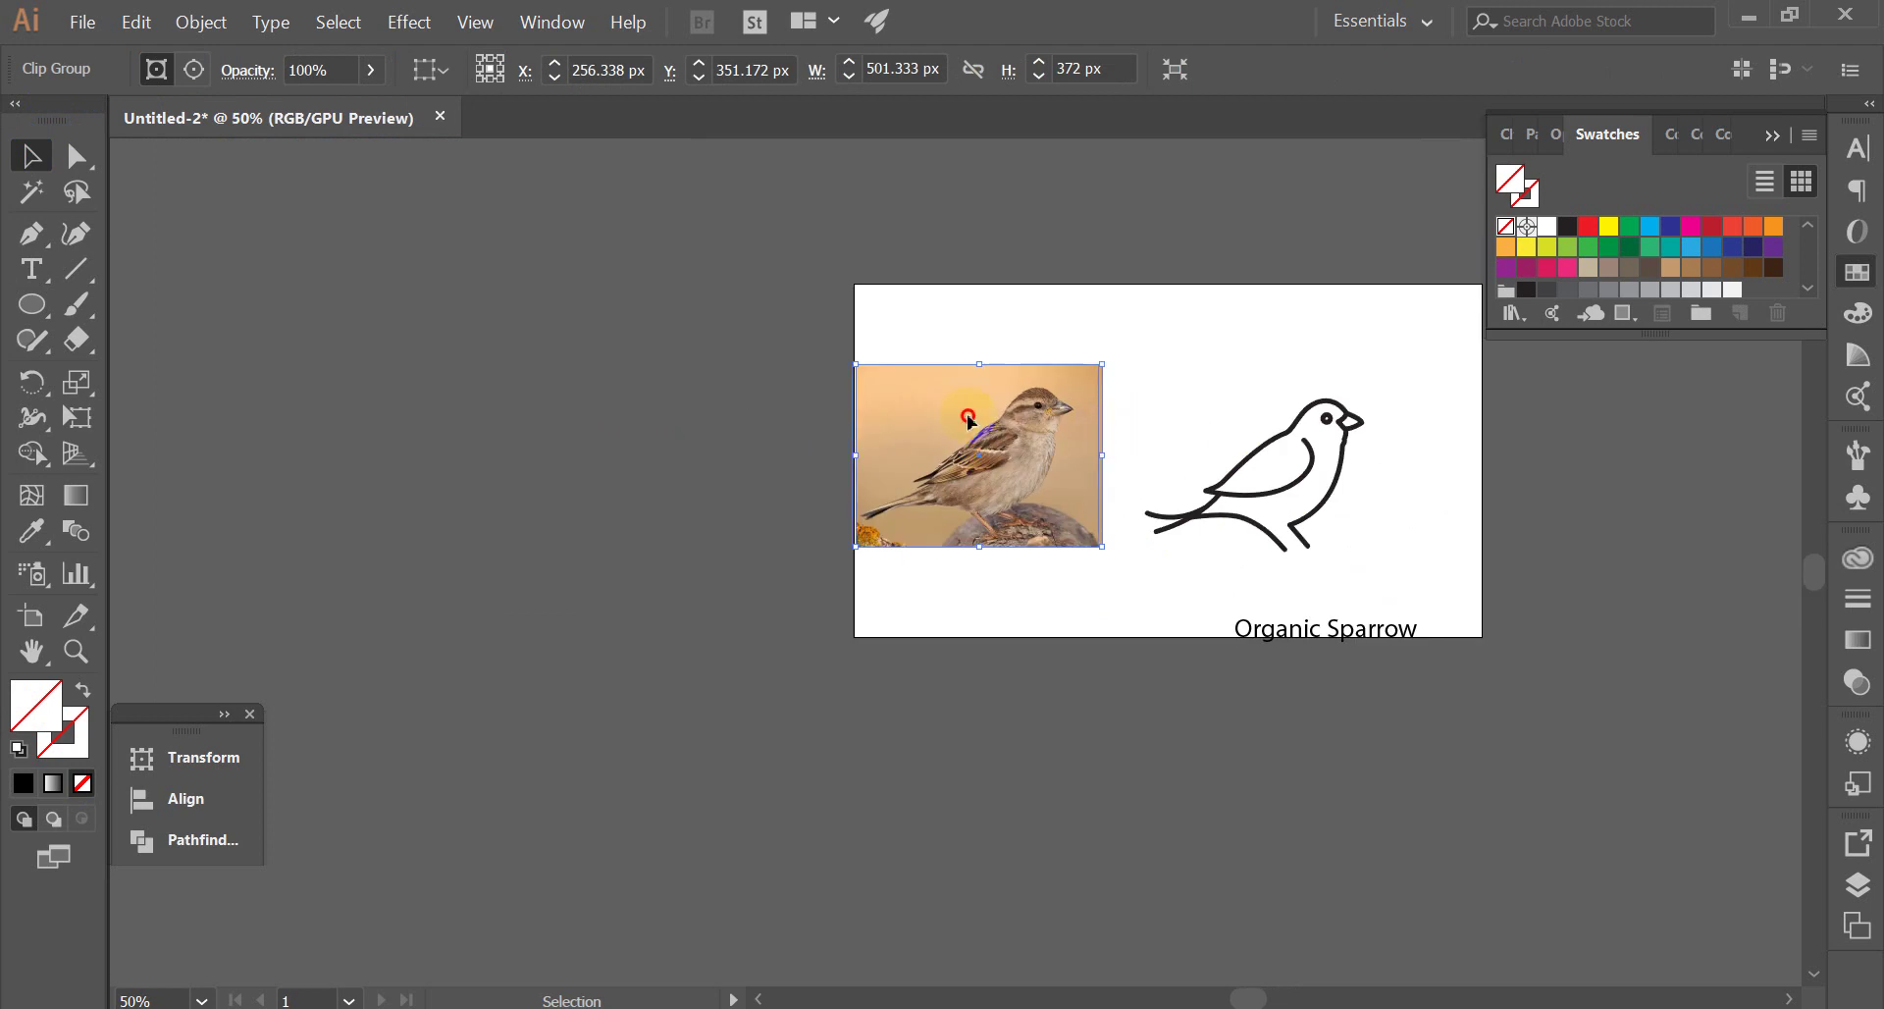
drag(1103, 433, 740, 379)
Shift the bird up-left and centre 'Organic Sparrow' beneath it
drag(1140, 379, 1441, 602)
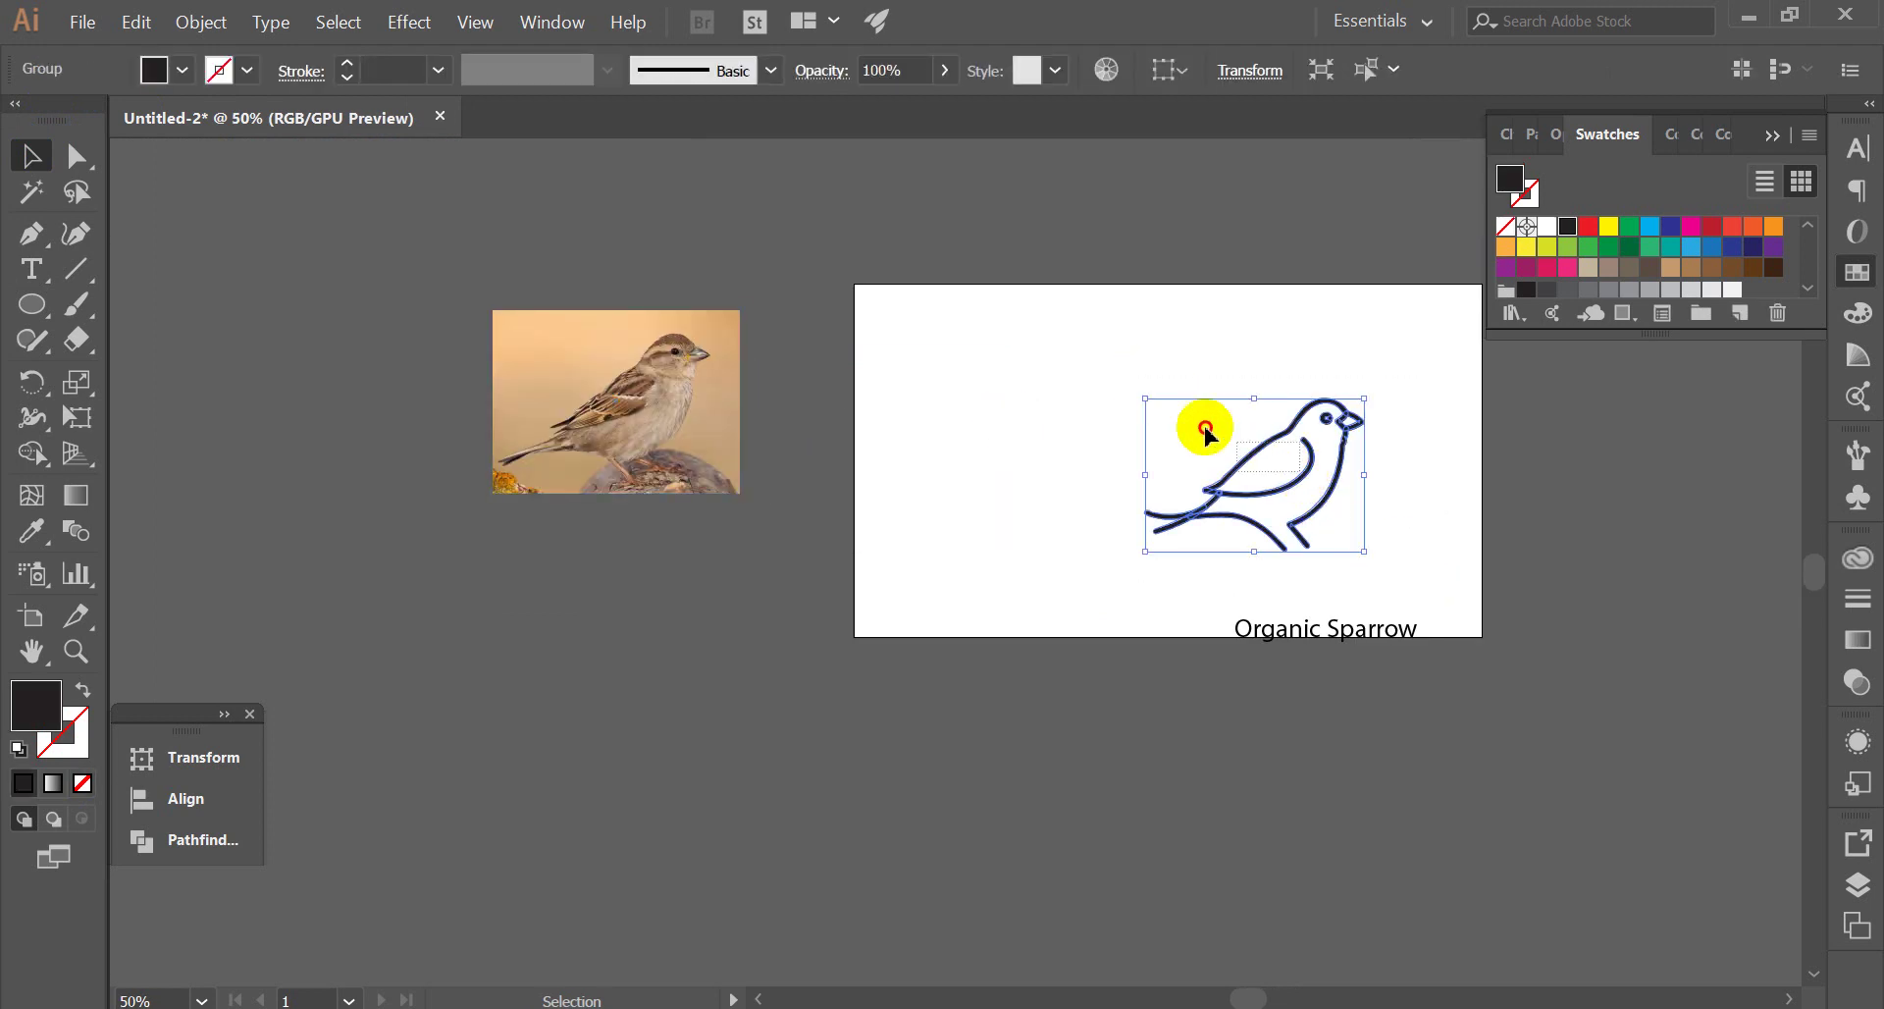
drag(1316, 433, 1219, 368)
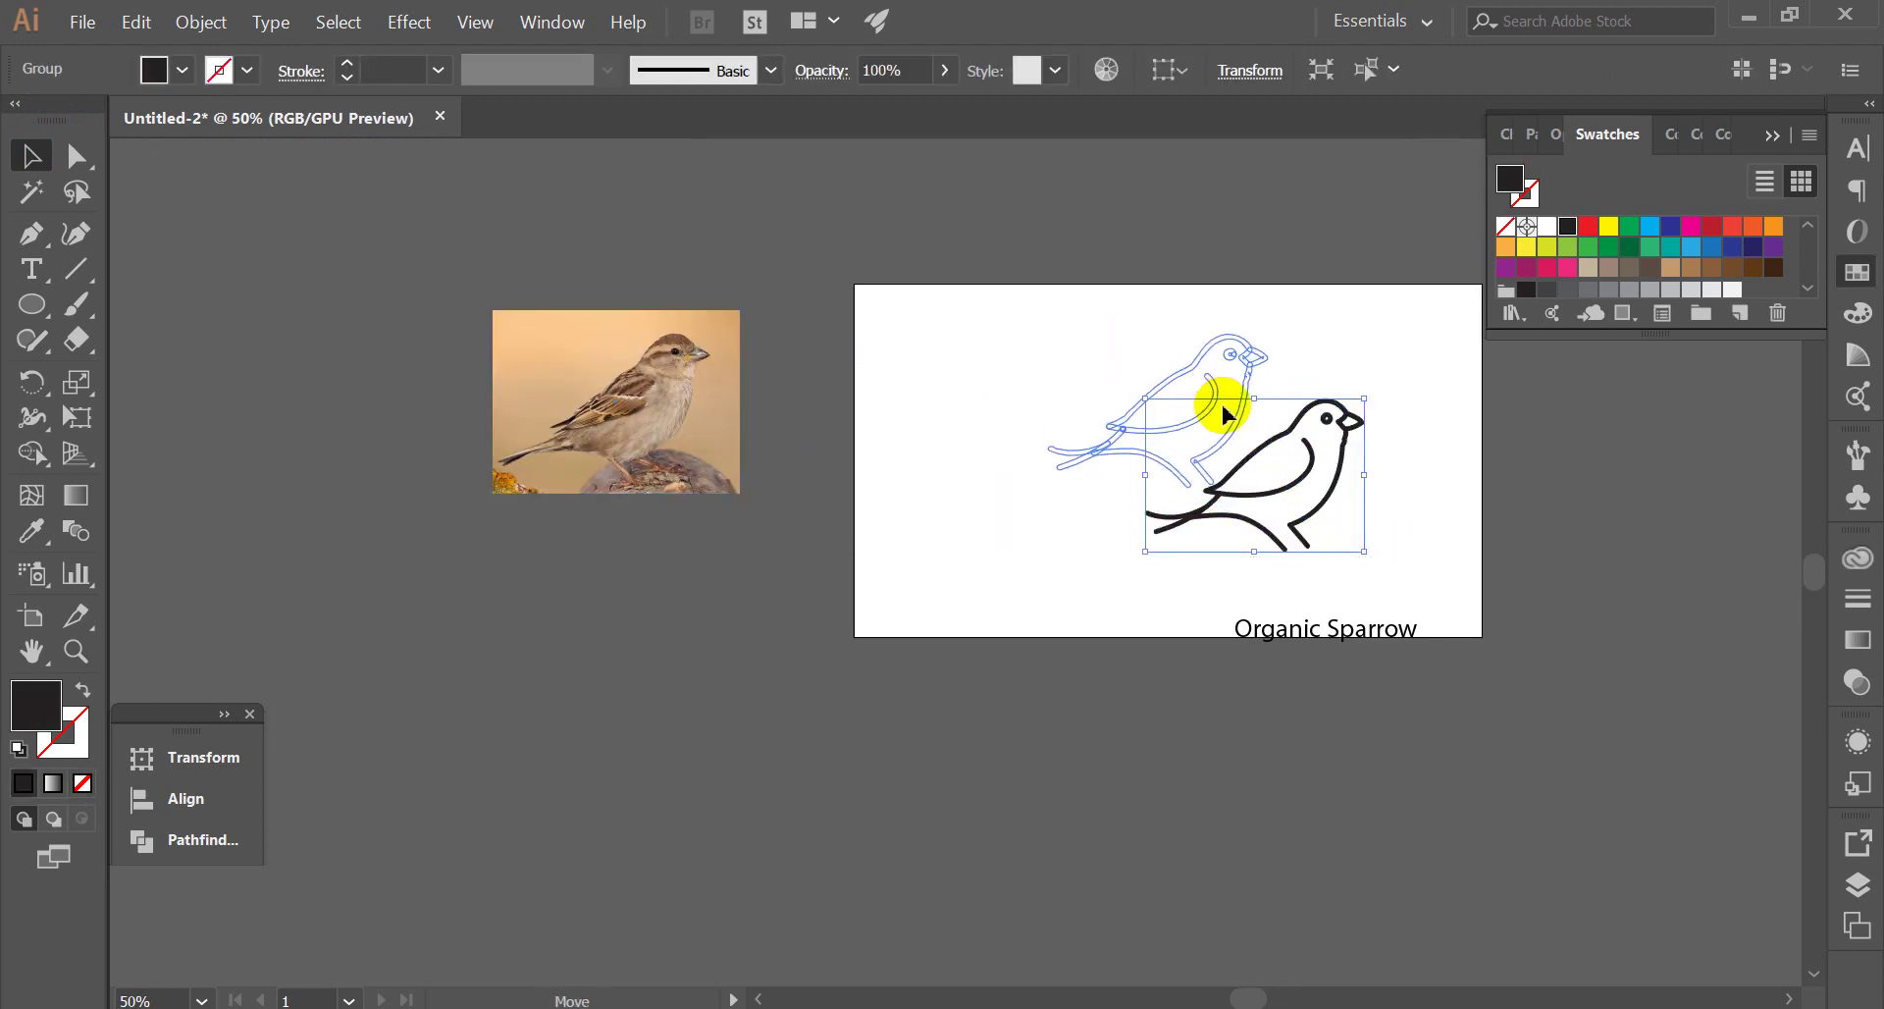
click(1310, 640)
drag(1311, 639, 1169, 546)
click(1207, 471)
scroll(1219, 484, up, 2)
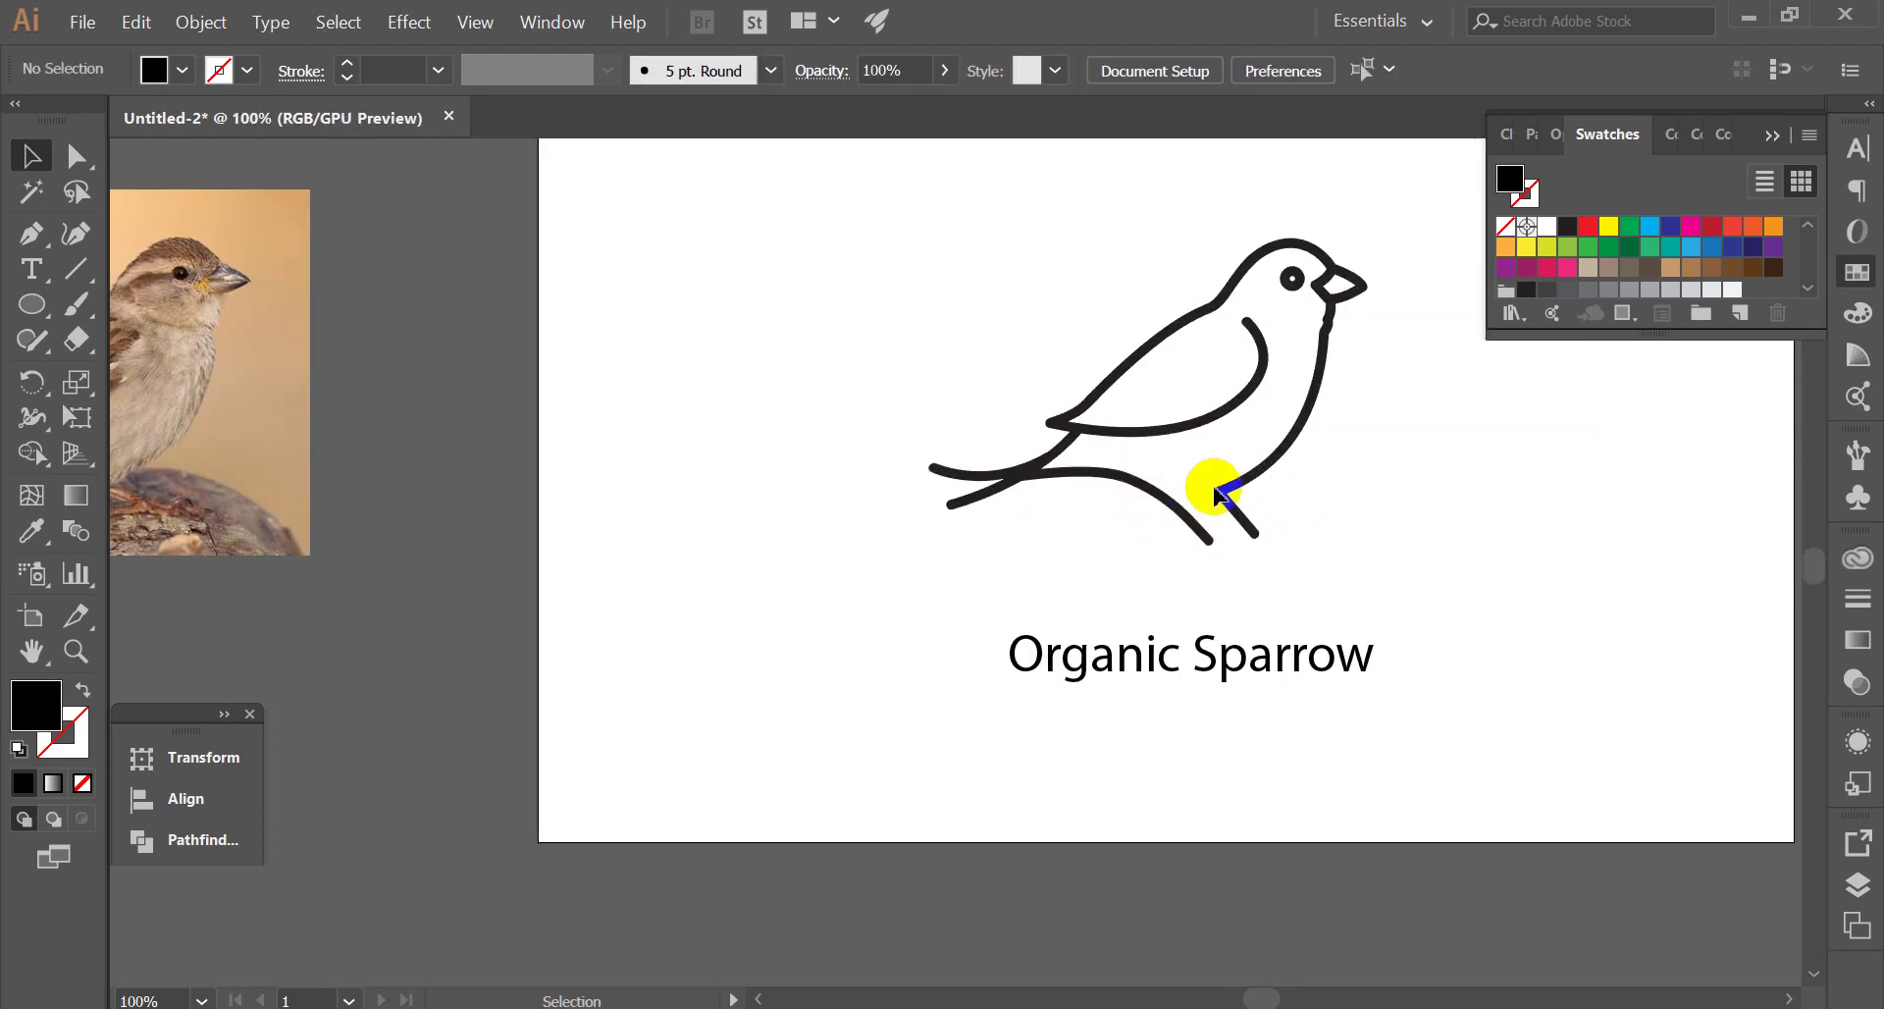
scroll(820, 469, up, 2)
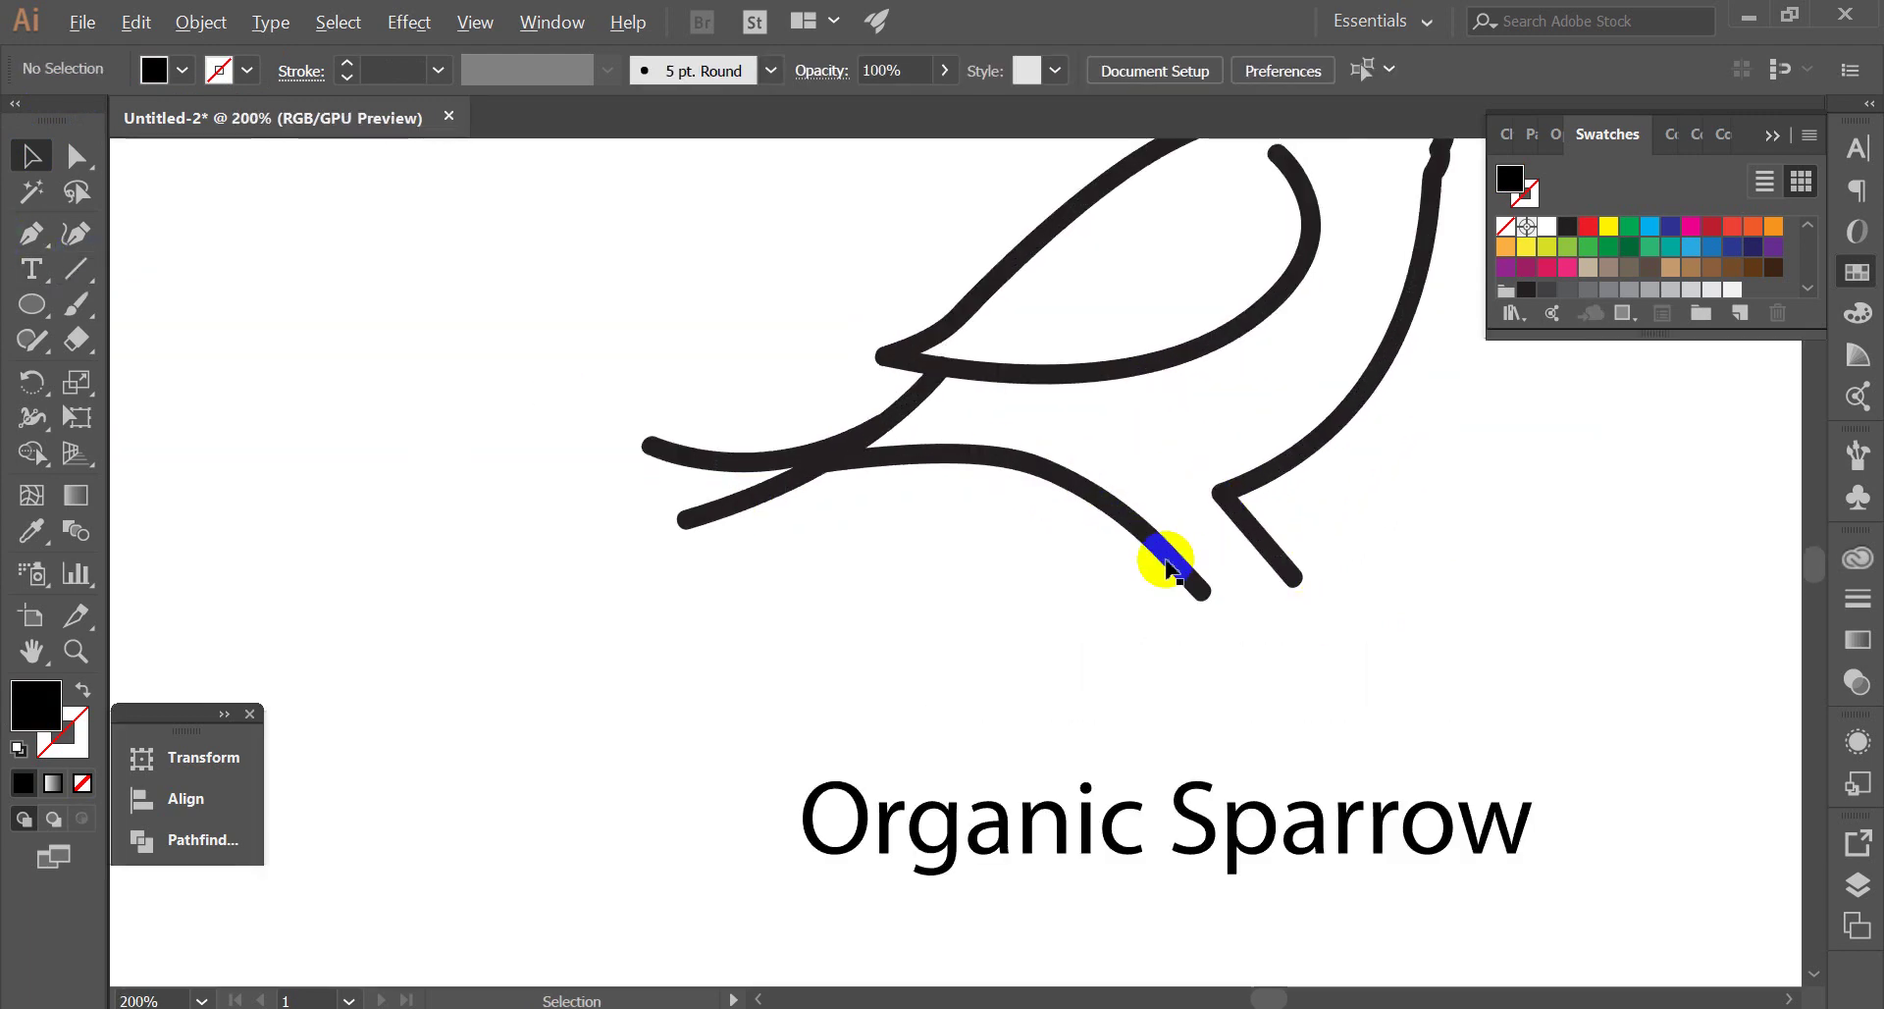
scroll(1157, 557, down, 2)
click(74, 267)
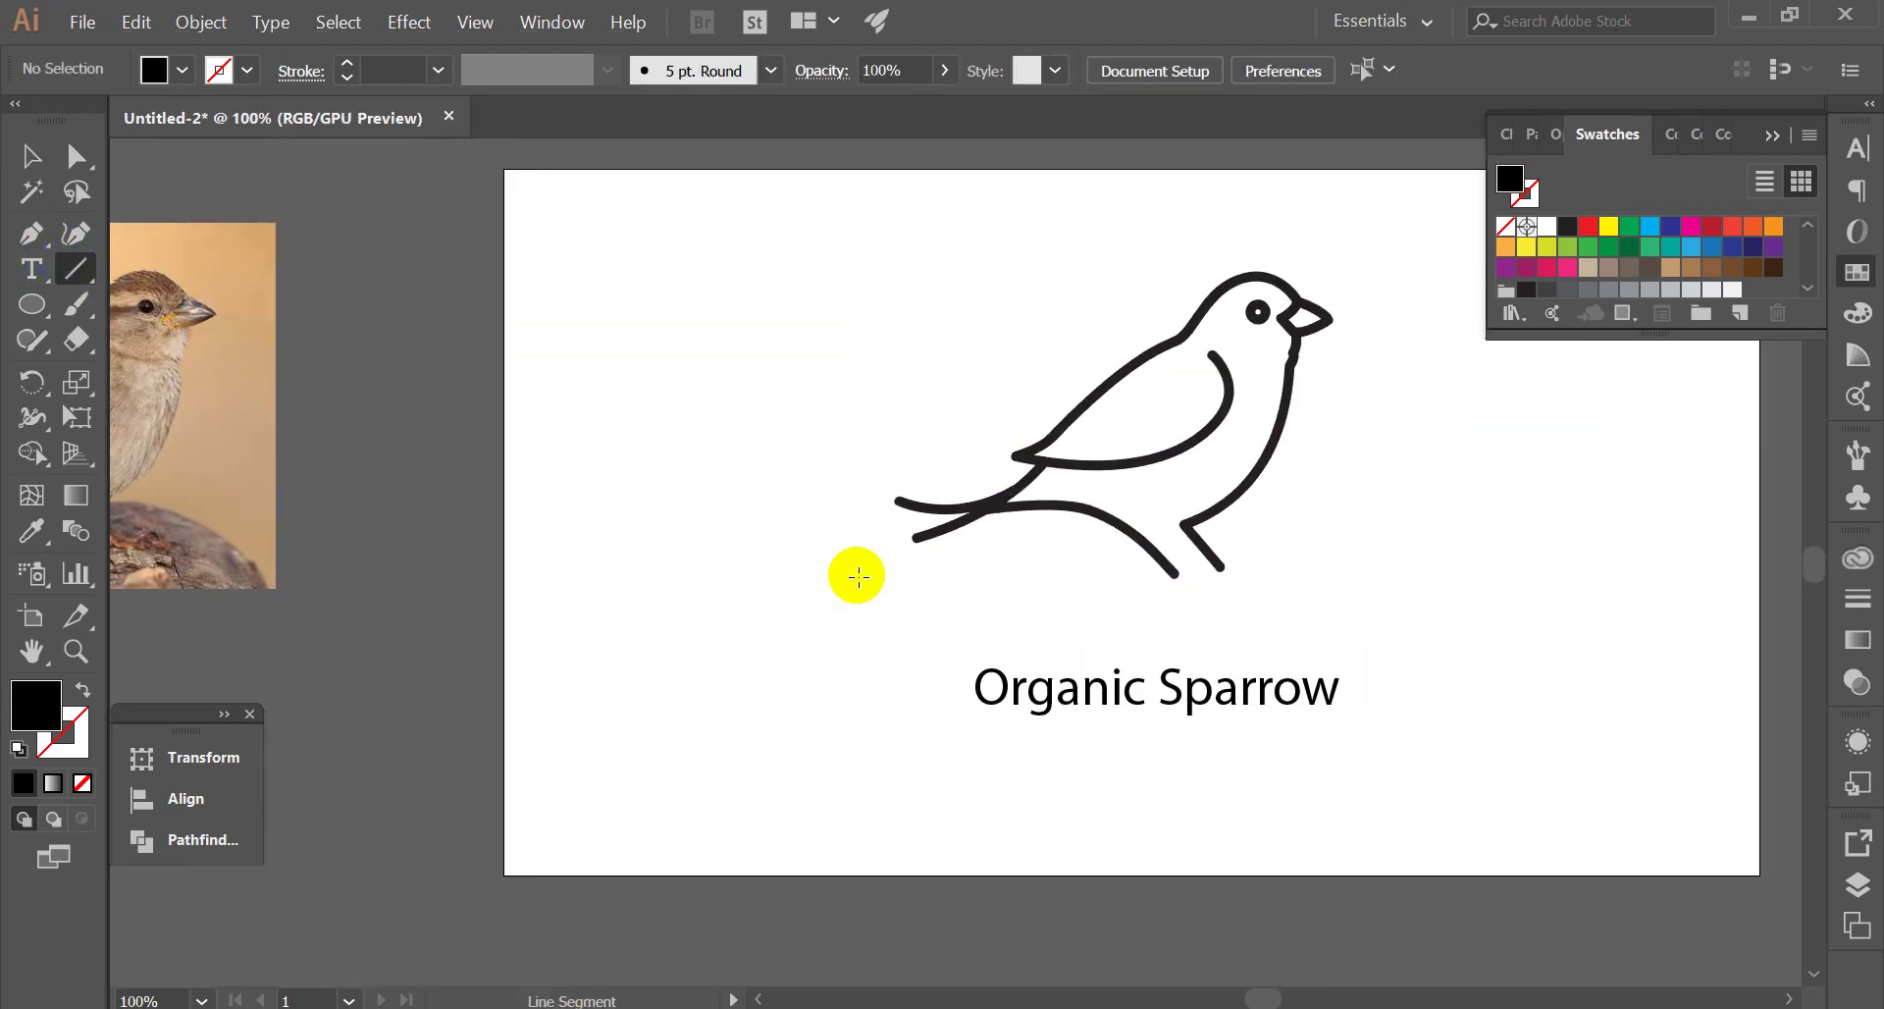
drag(983, 575, 1523, 574)
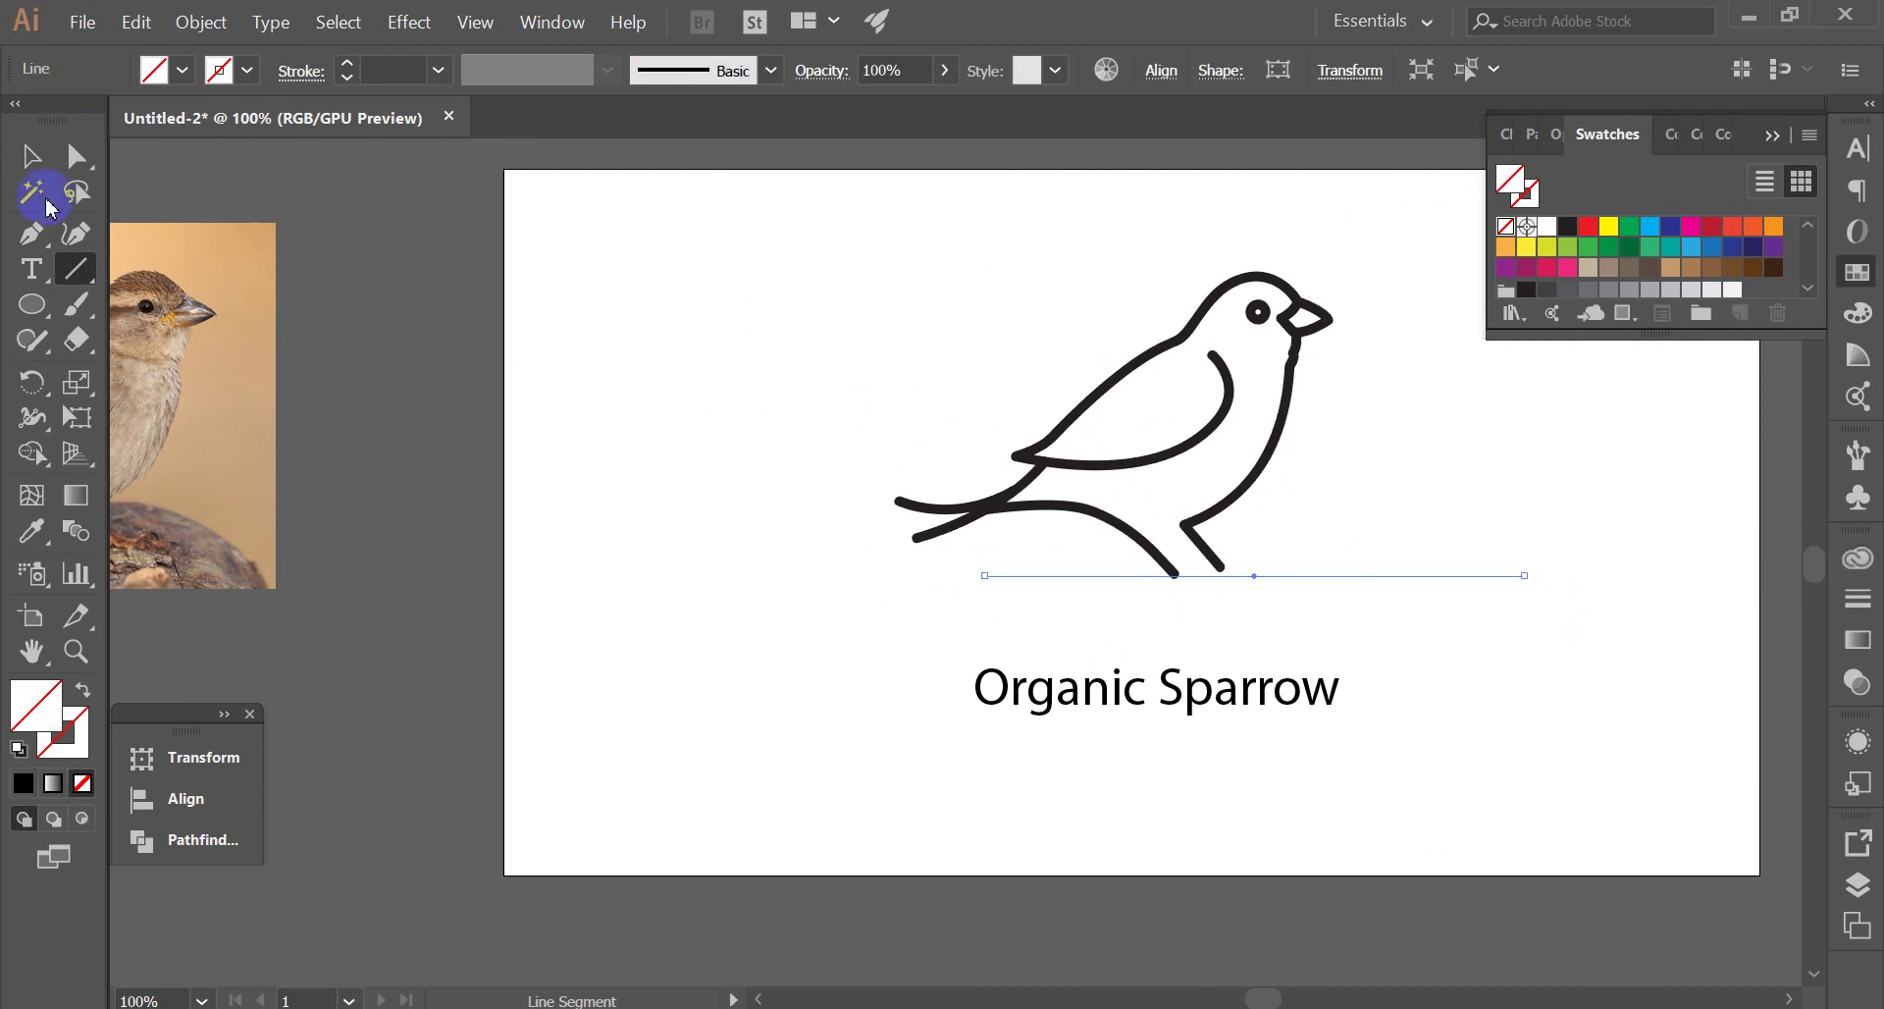
click(26, 169)
click(643, 68)
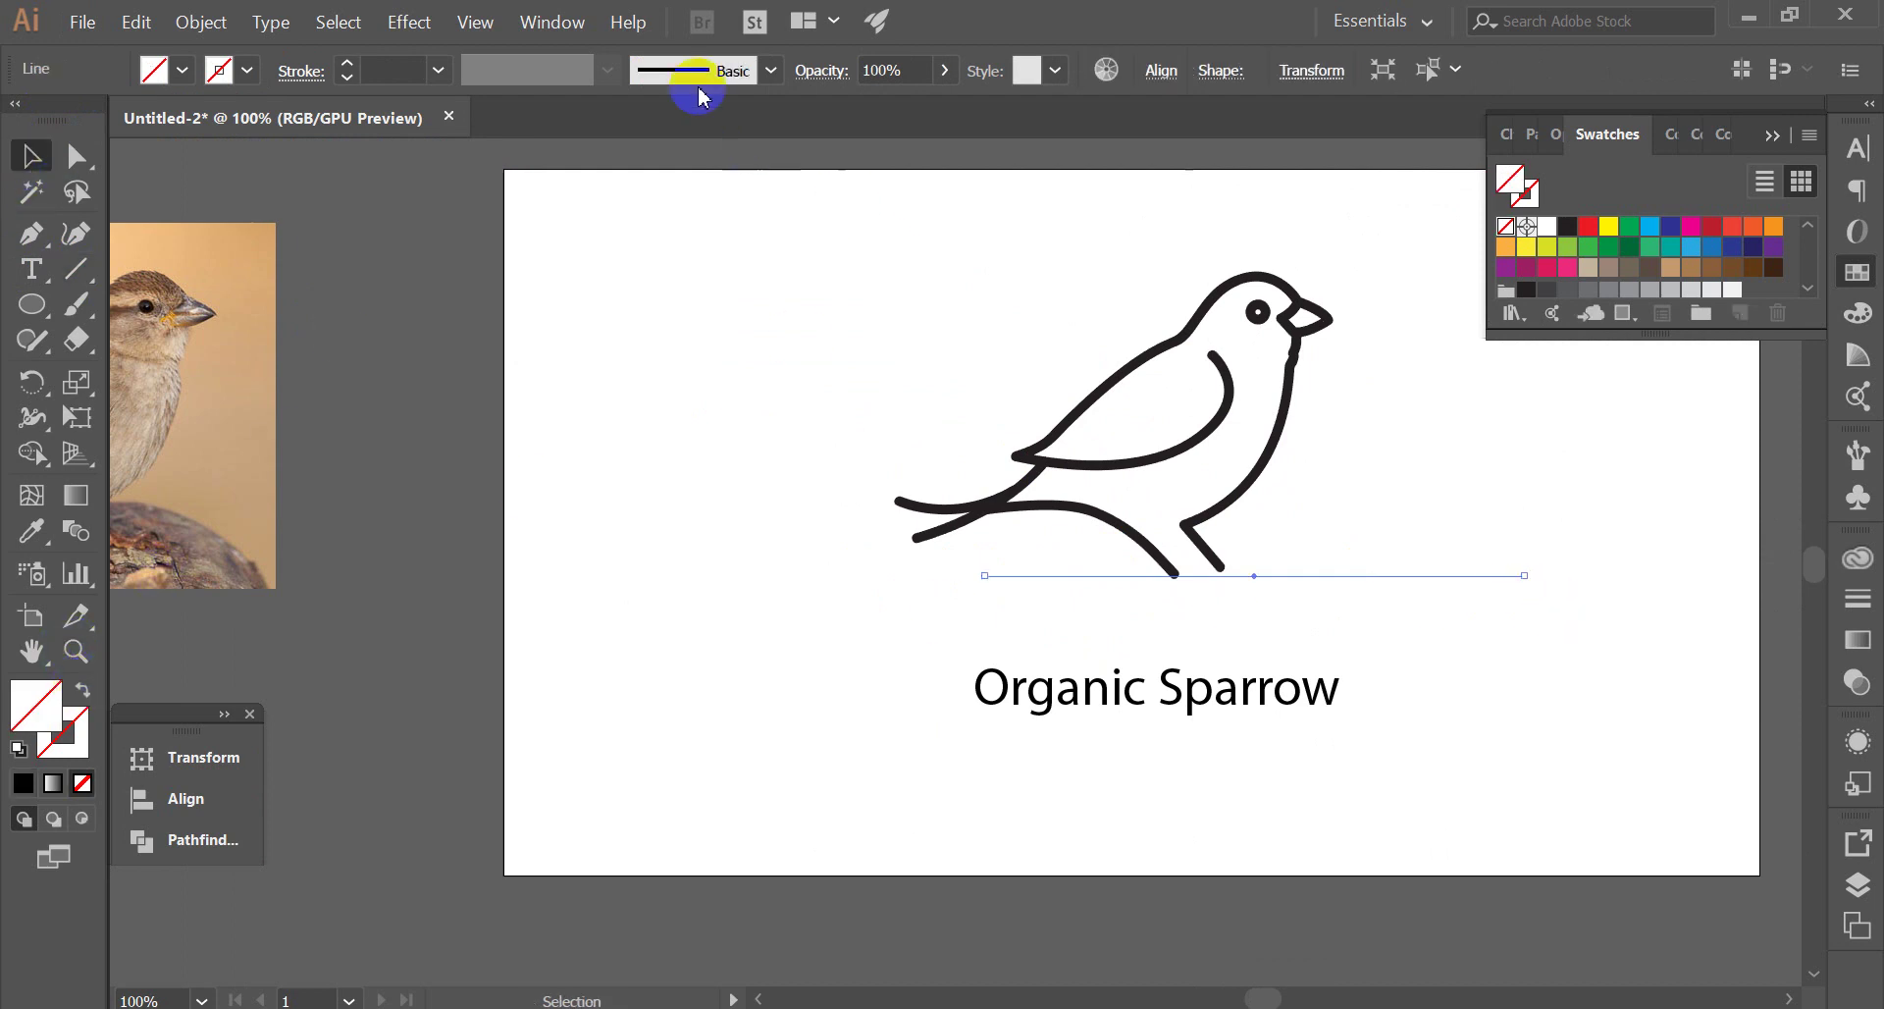
click(772, 71)
click(506, 134)
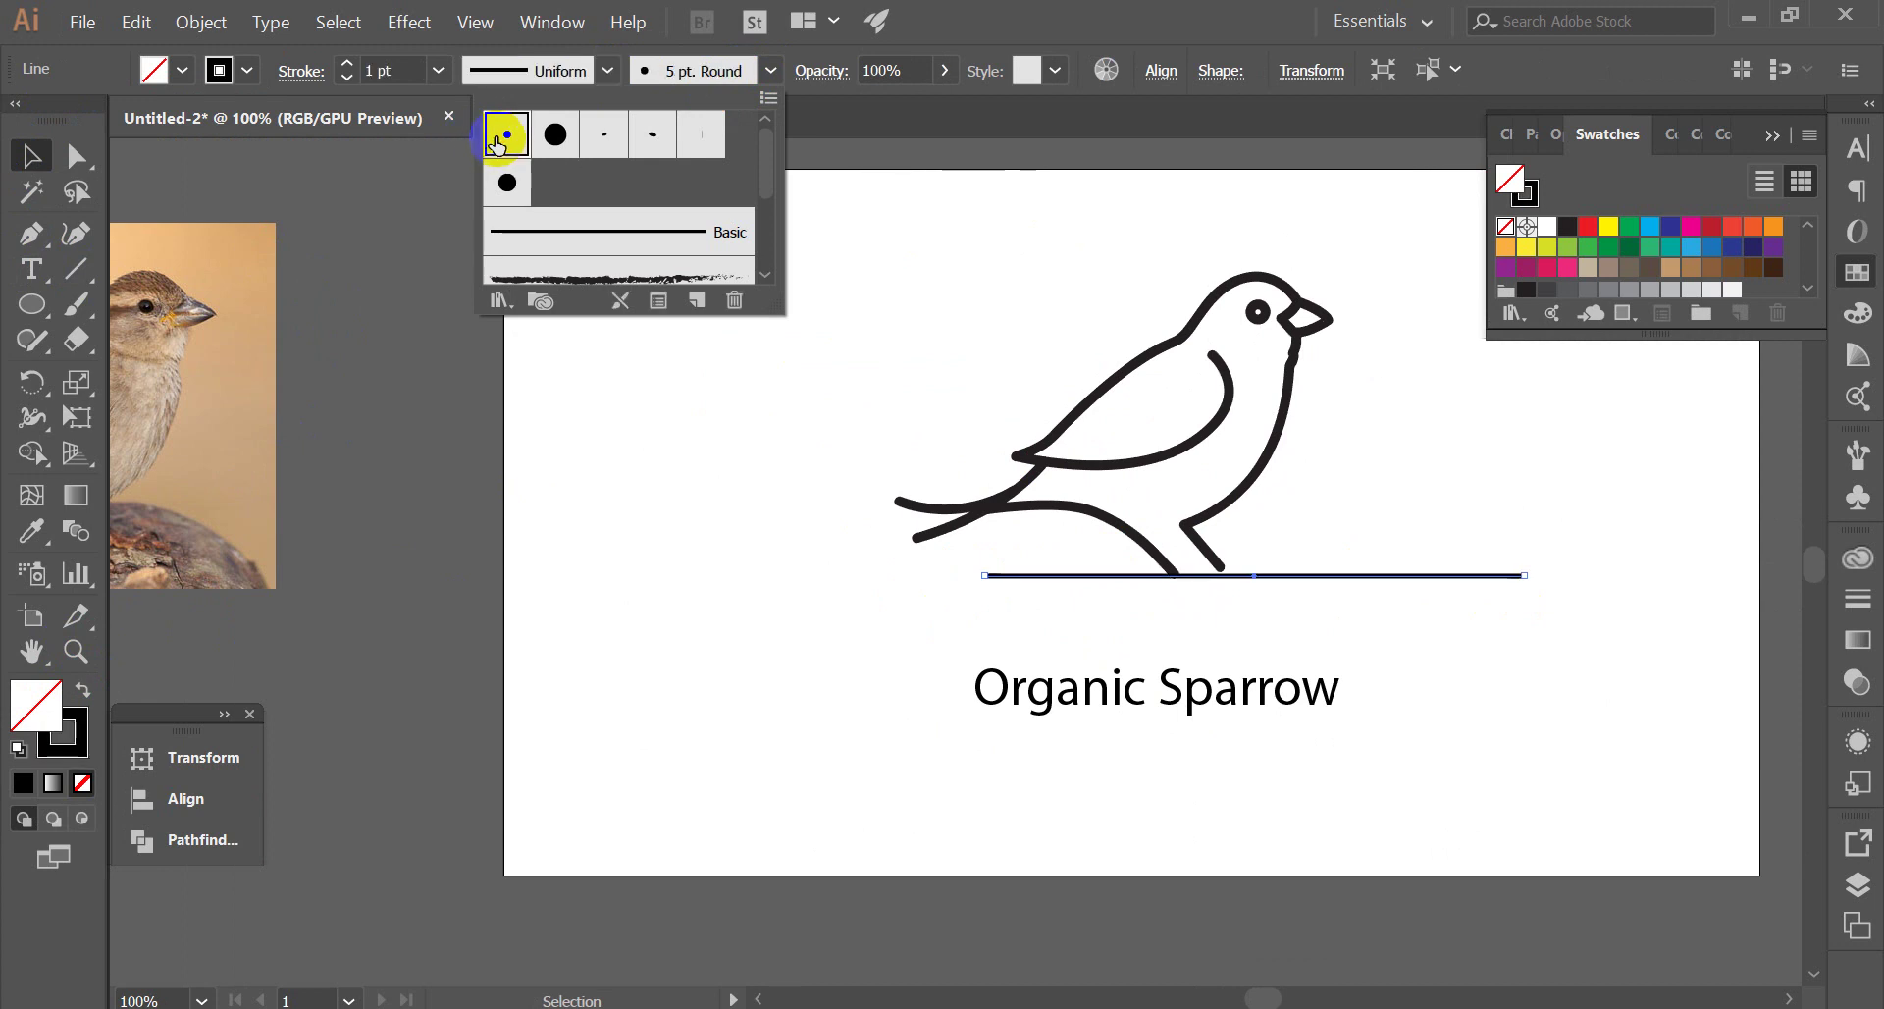
click(1446, 467)
click(441, 71)
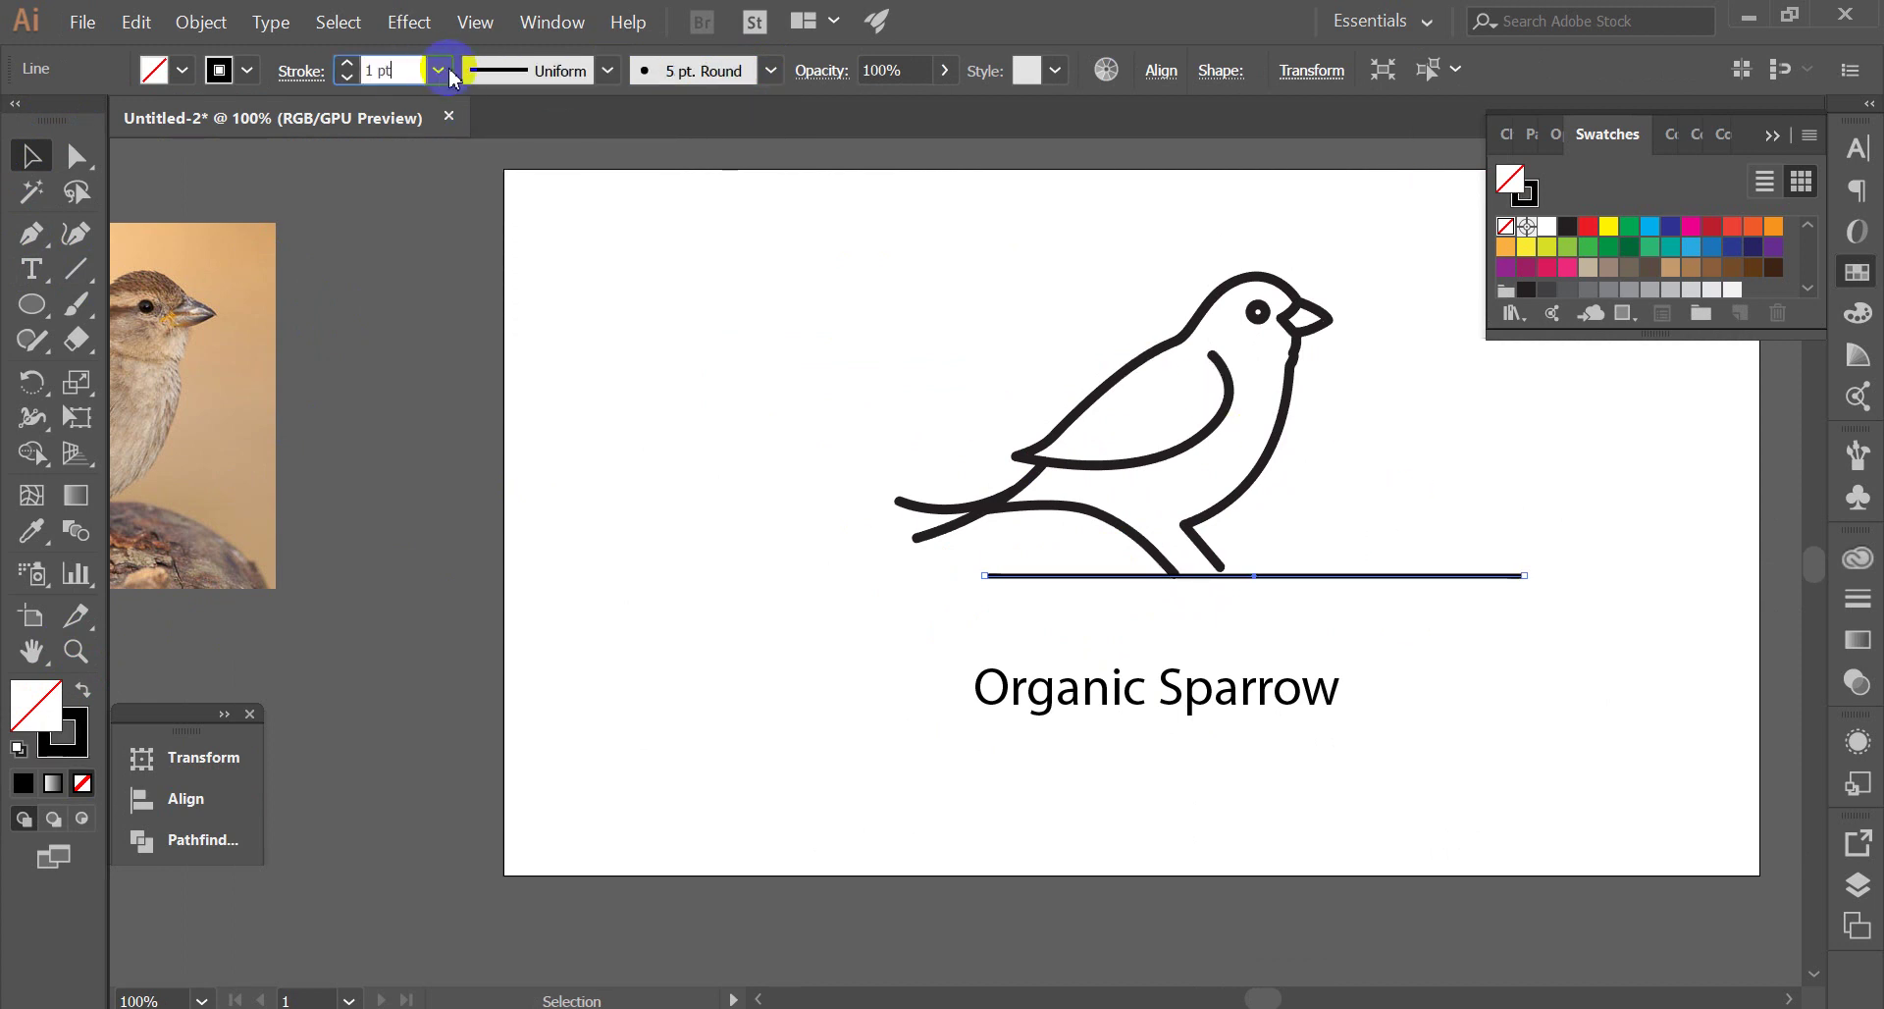
key(Up)
click(1448, 530)
scroll(1340, 504, down, 3)
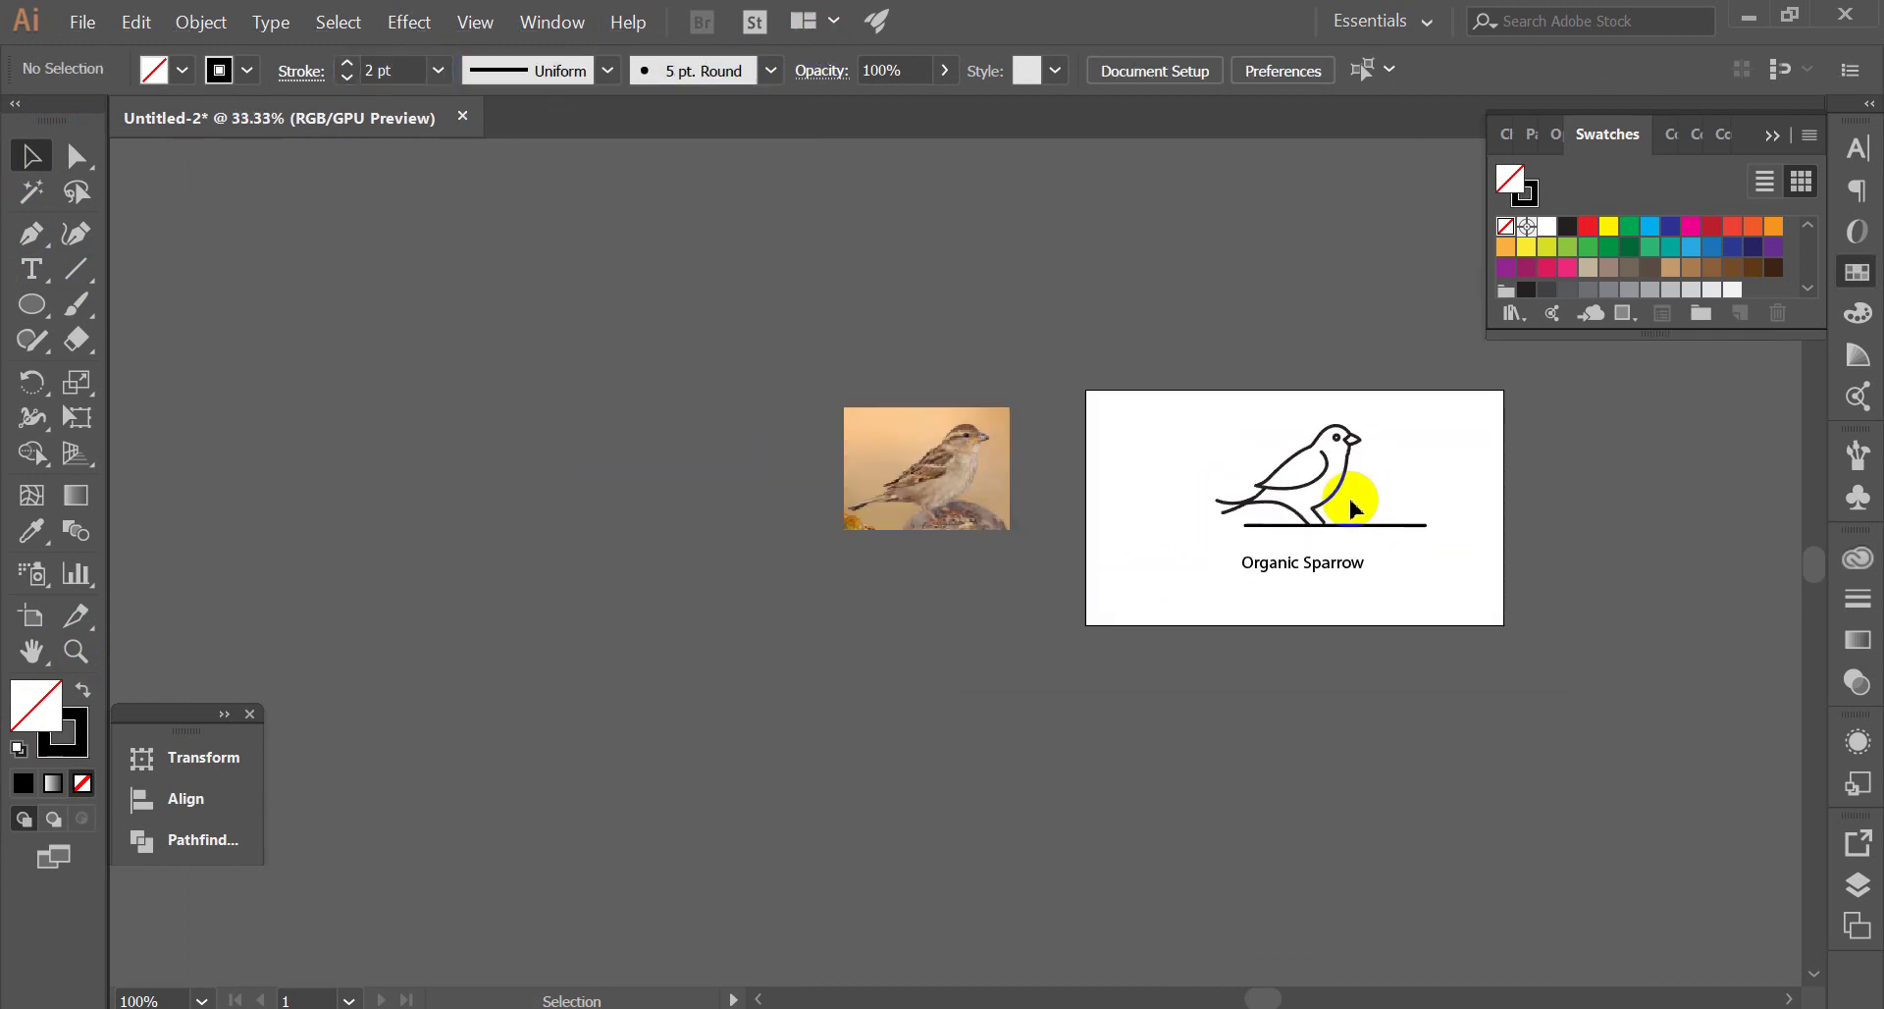
scroll(1344, 506, up, 3)
scroll(1312, 576, up, 2)
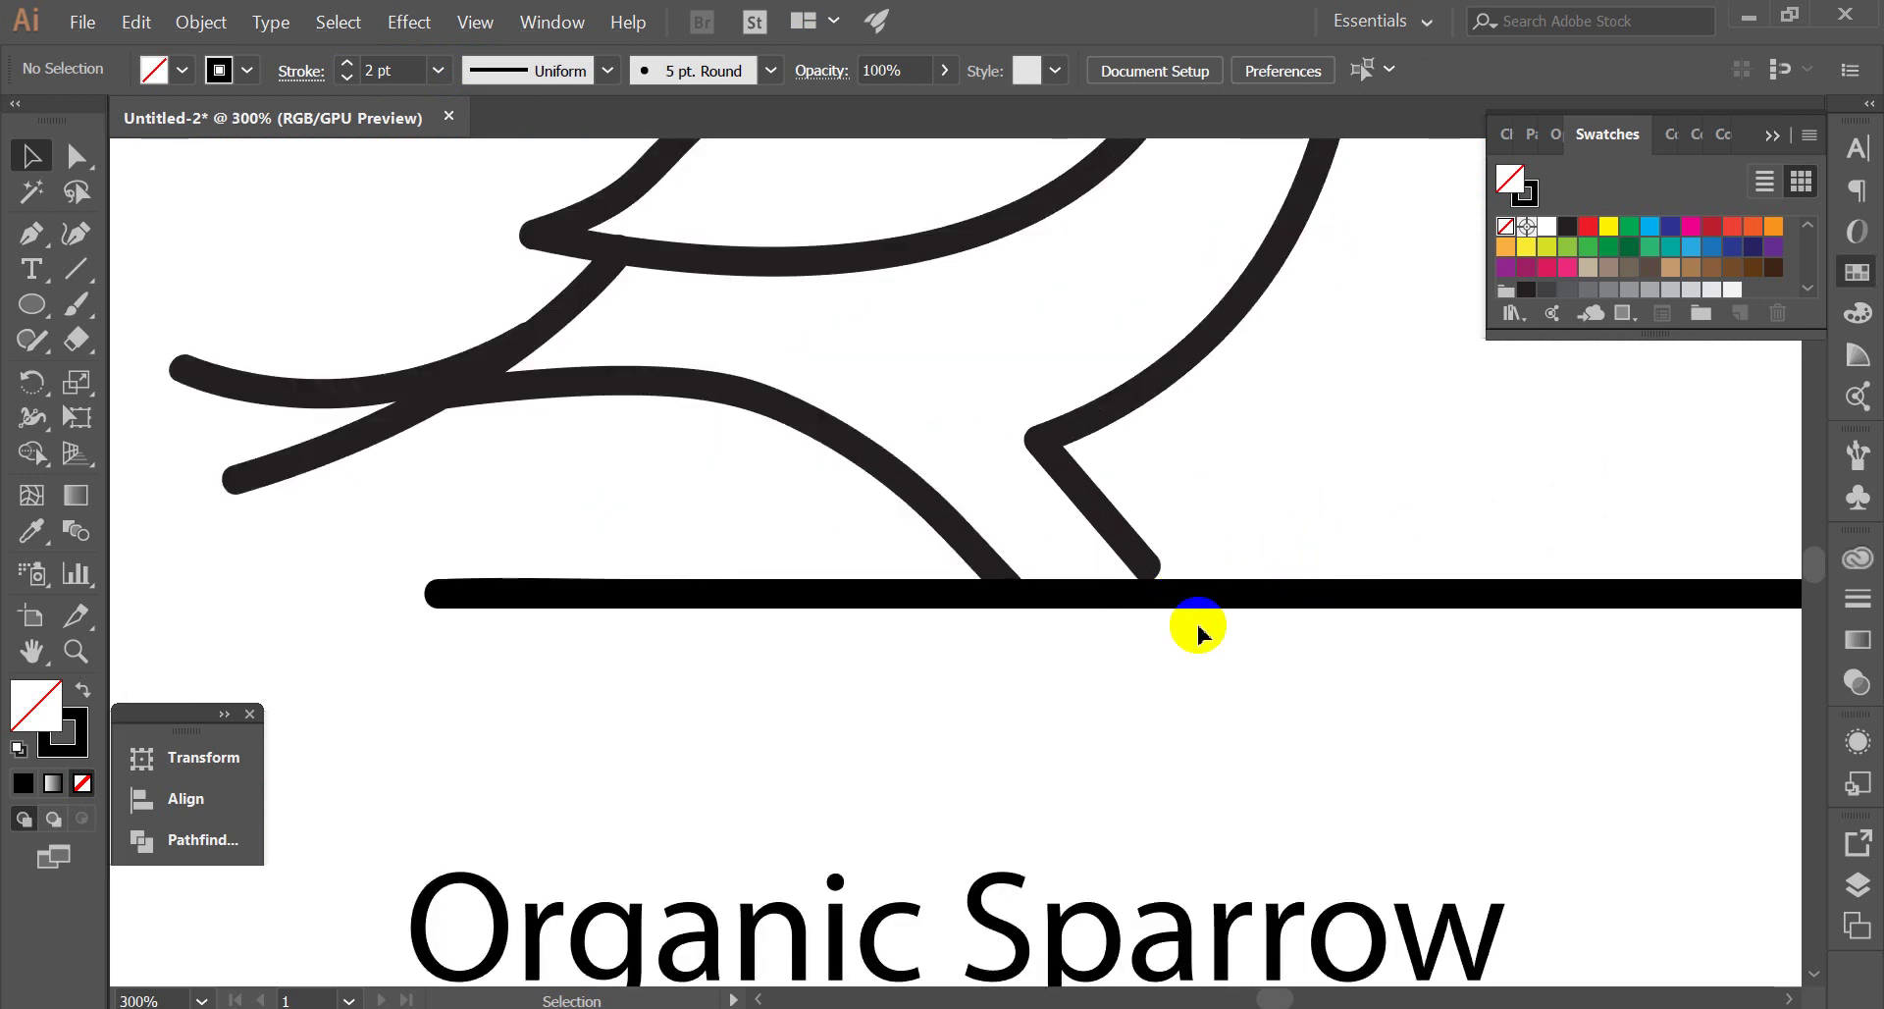
scroll(1393, 677, down, 1)
click(1423, 607)
scroll(1374, 579, down, 1)
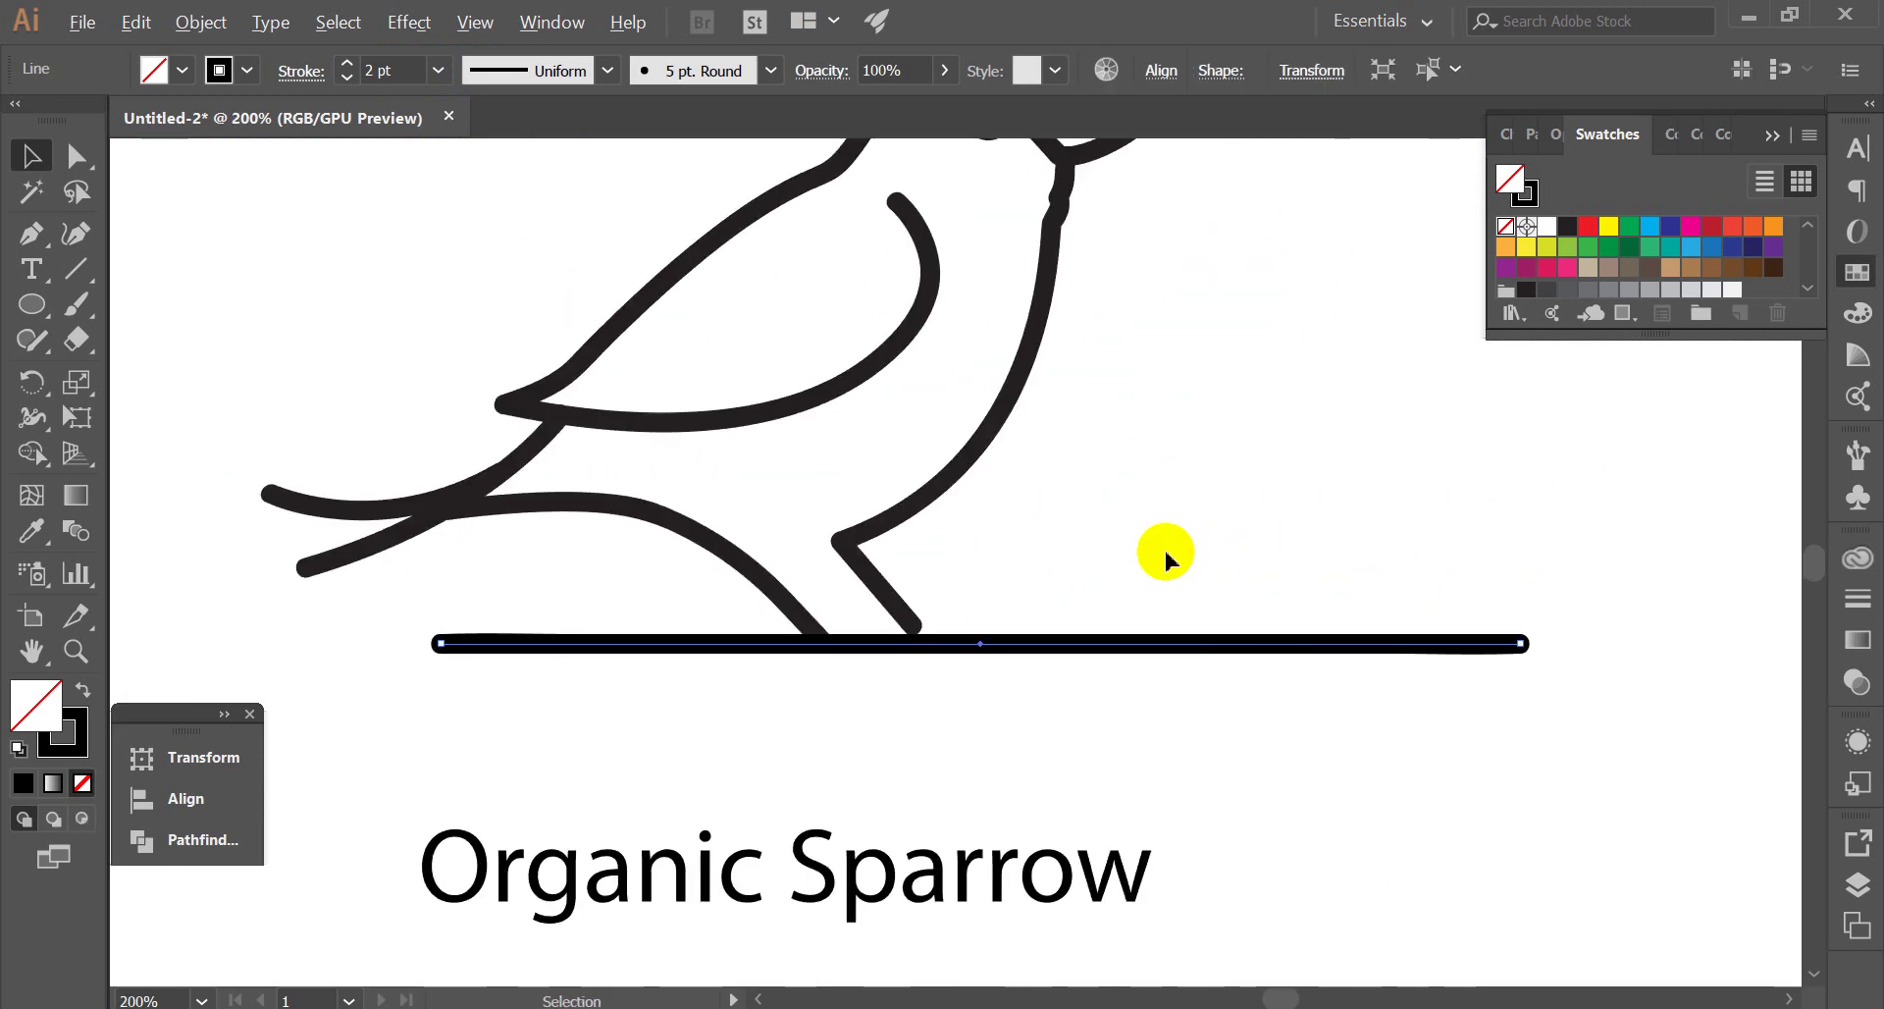
scroll(1198, 550, down, 2)
scroll(1074, 494, up, 2)
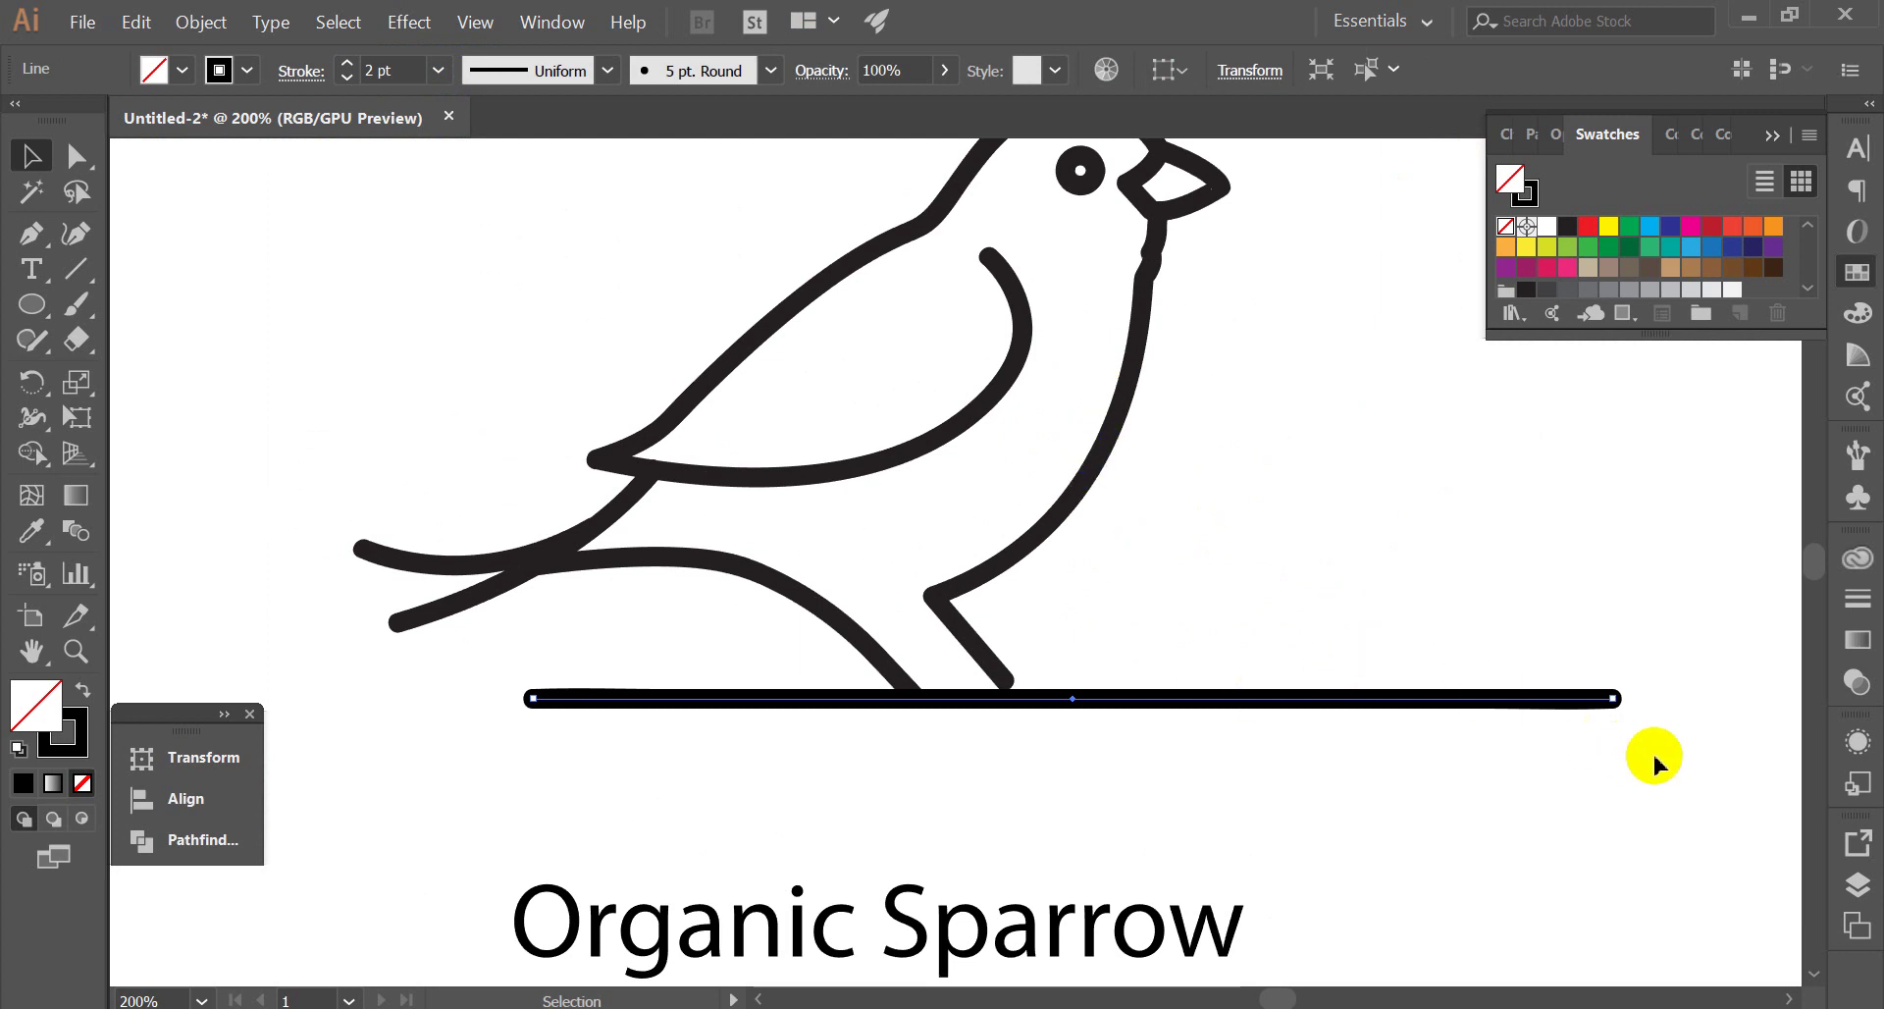
Shorten the ground line from its right end and nudge it upward
drag(1653, 760, 1518, 623)
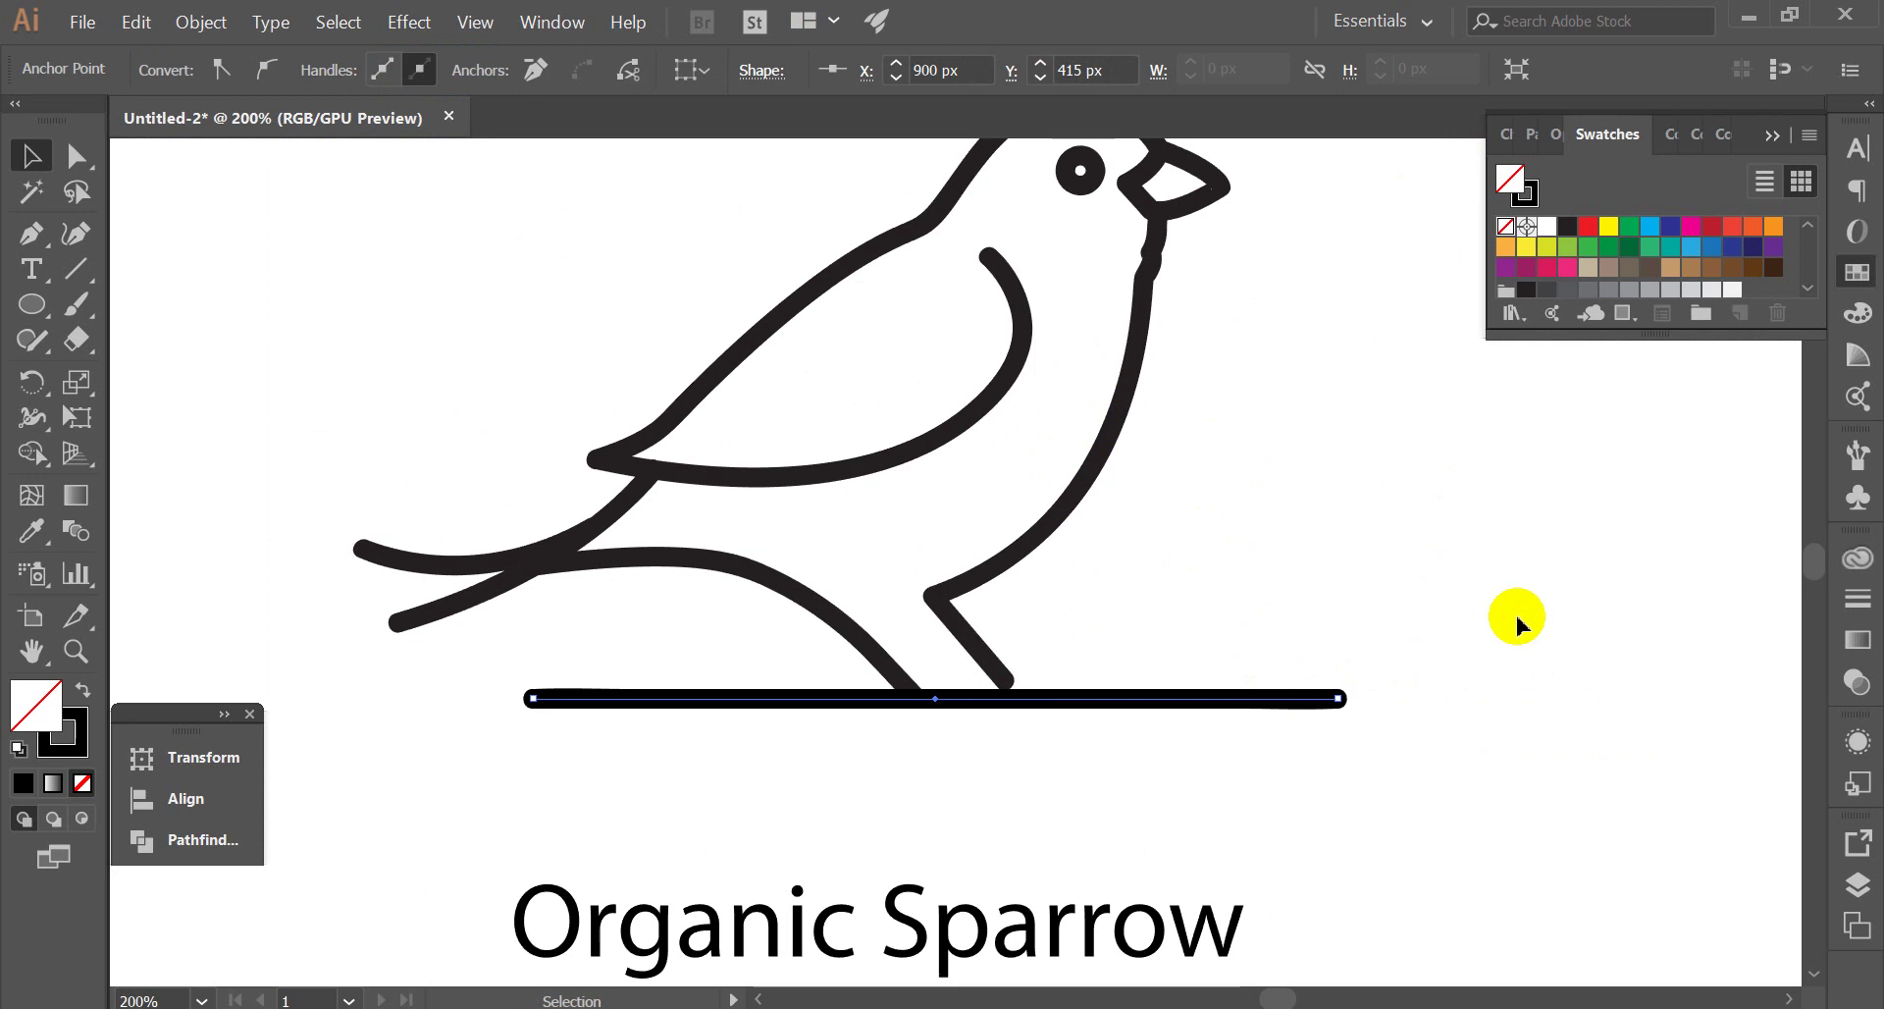
click(1178, 606)
scroll(1157, 600, down, 2)
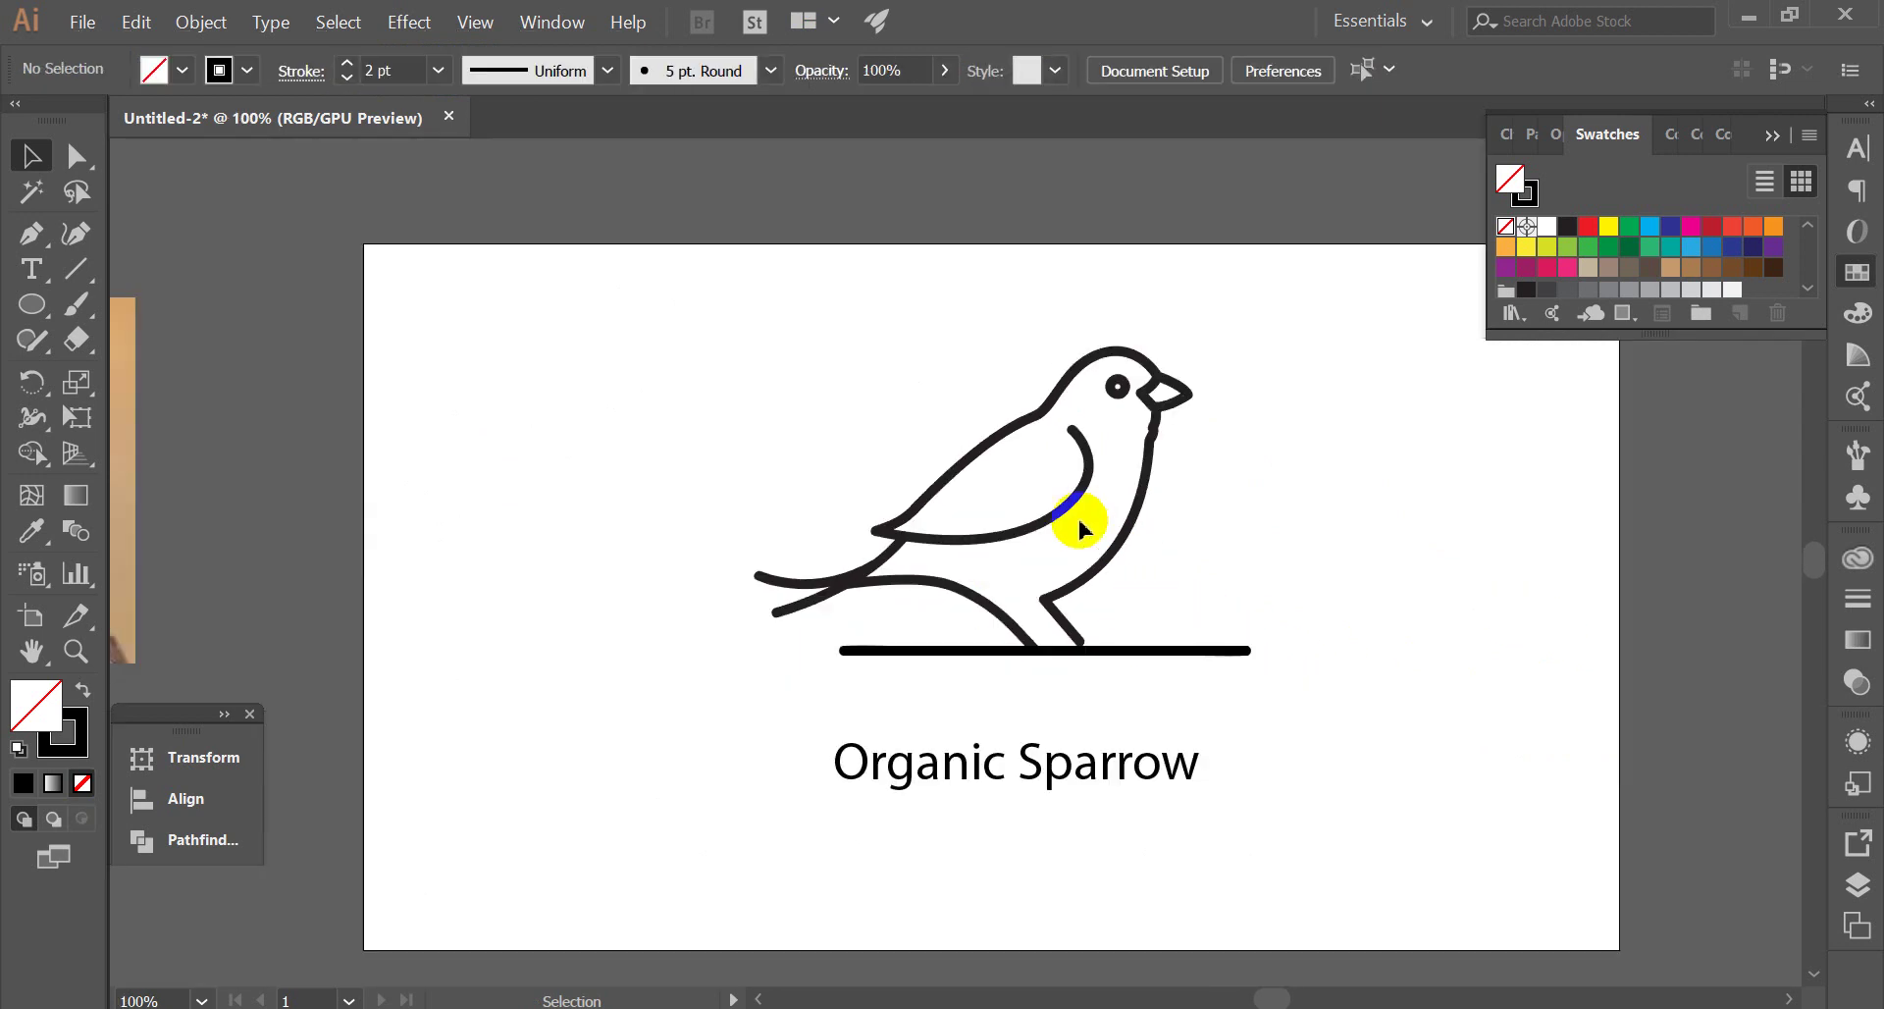
scroll(1118, 743, up, 2)
scroll(1118, 756, up, 2)
click(1211, 779)
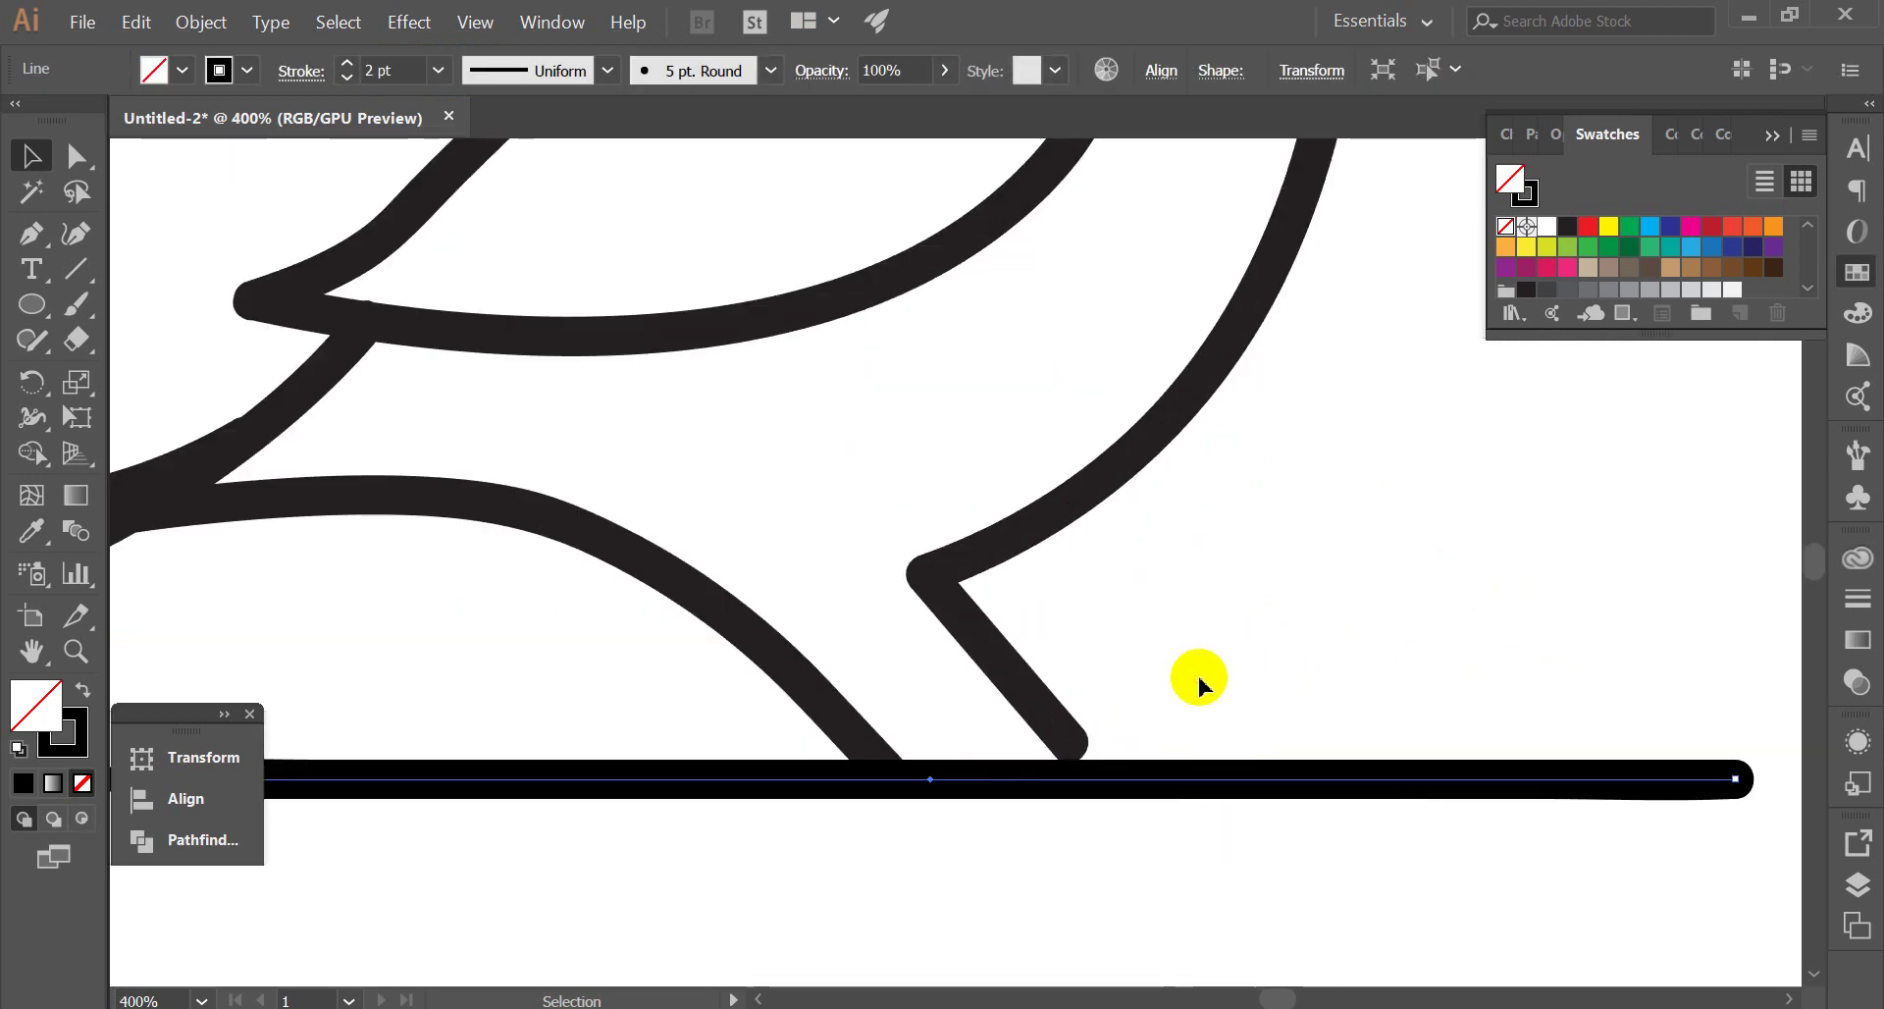
key(shift+Up)
key(shift+Up)
key(shift+Up)
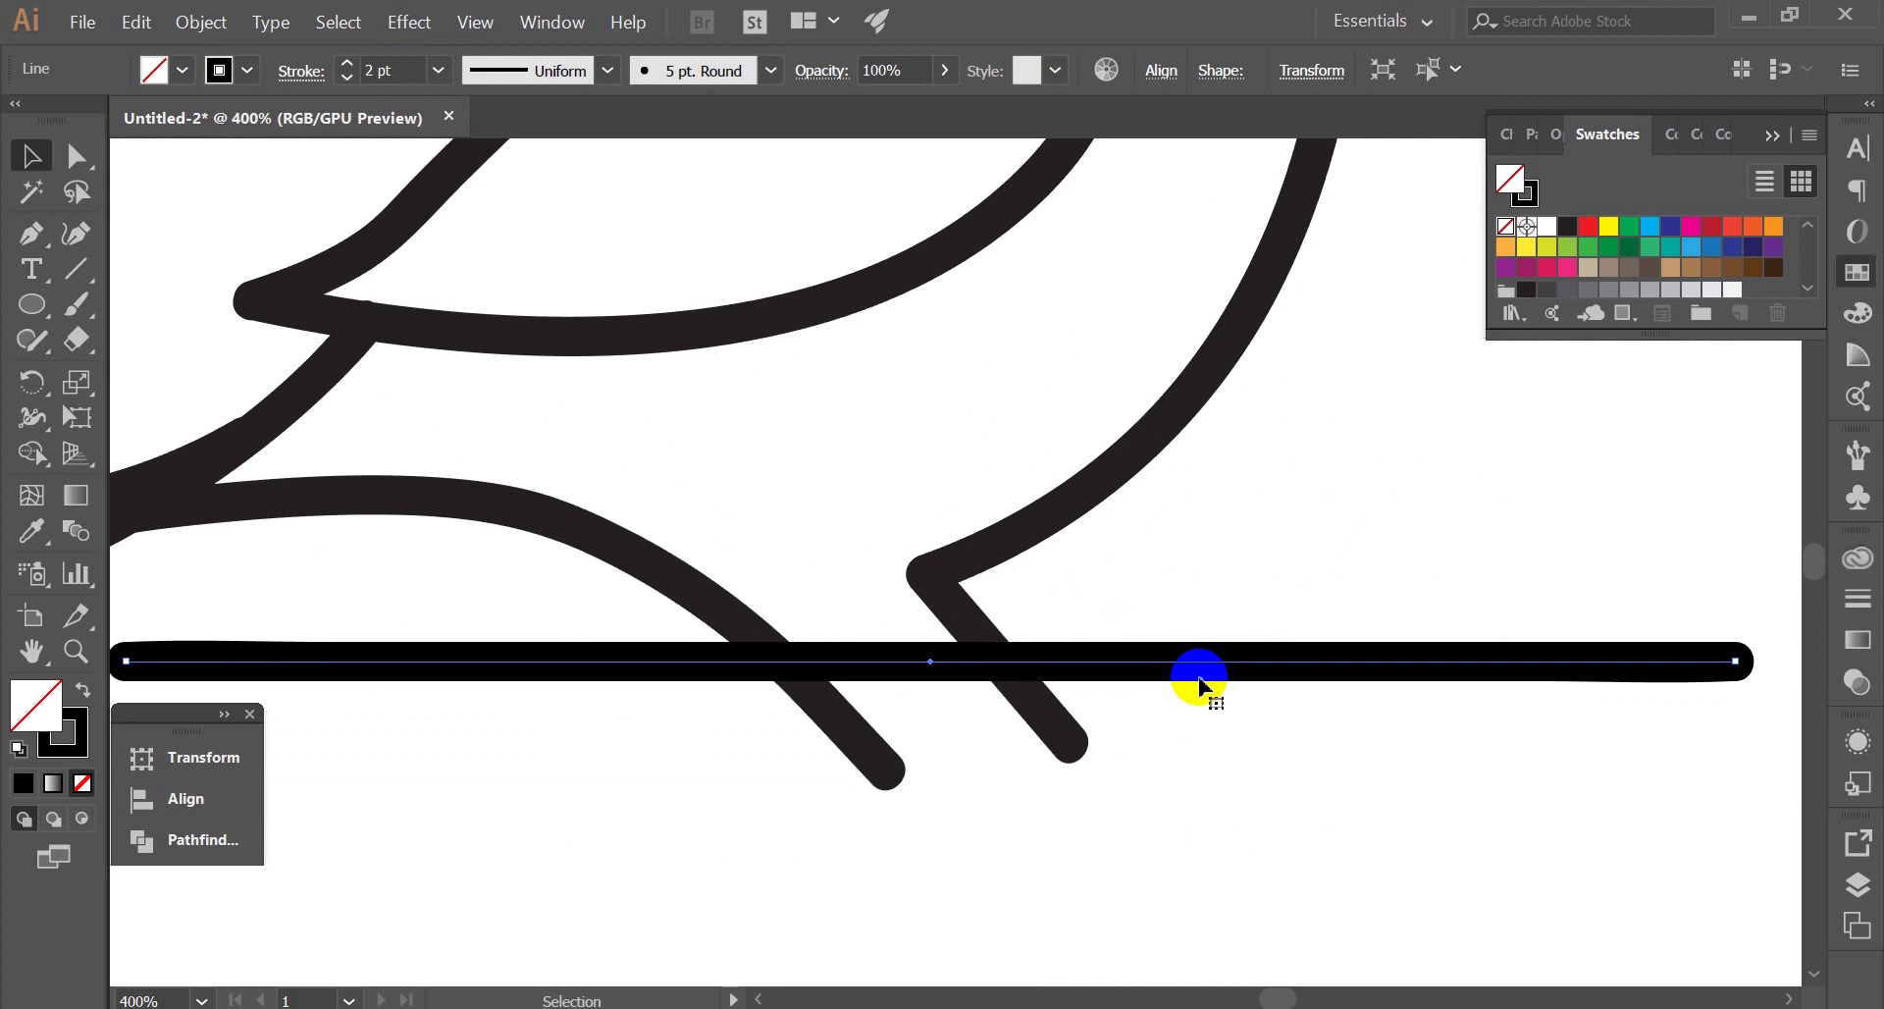
scroll(944, 706, up, 2)
Lengthen the front leg downward and bring the ground line back under both feet
ctrl+click(1131, 754)
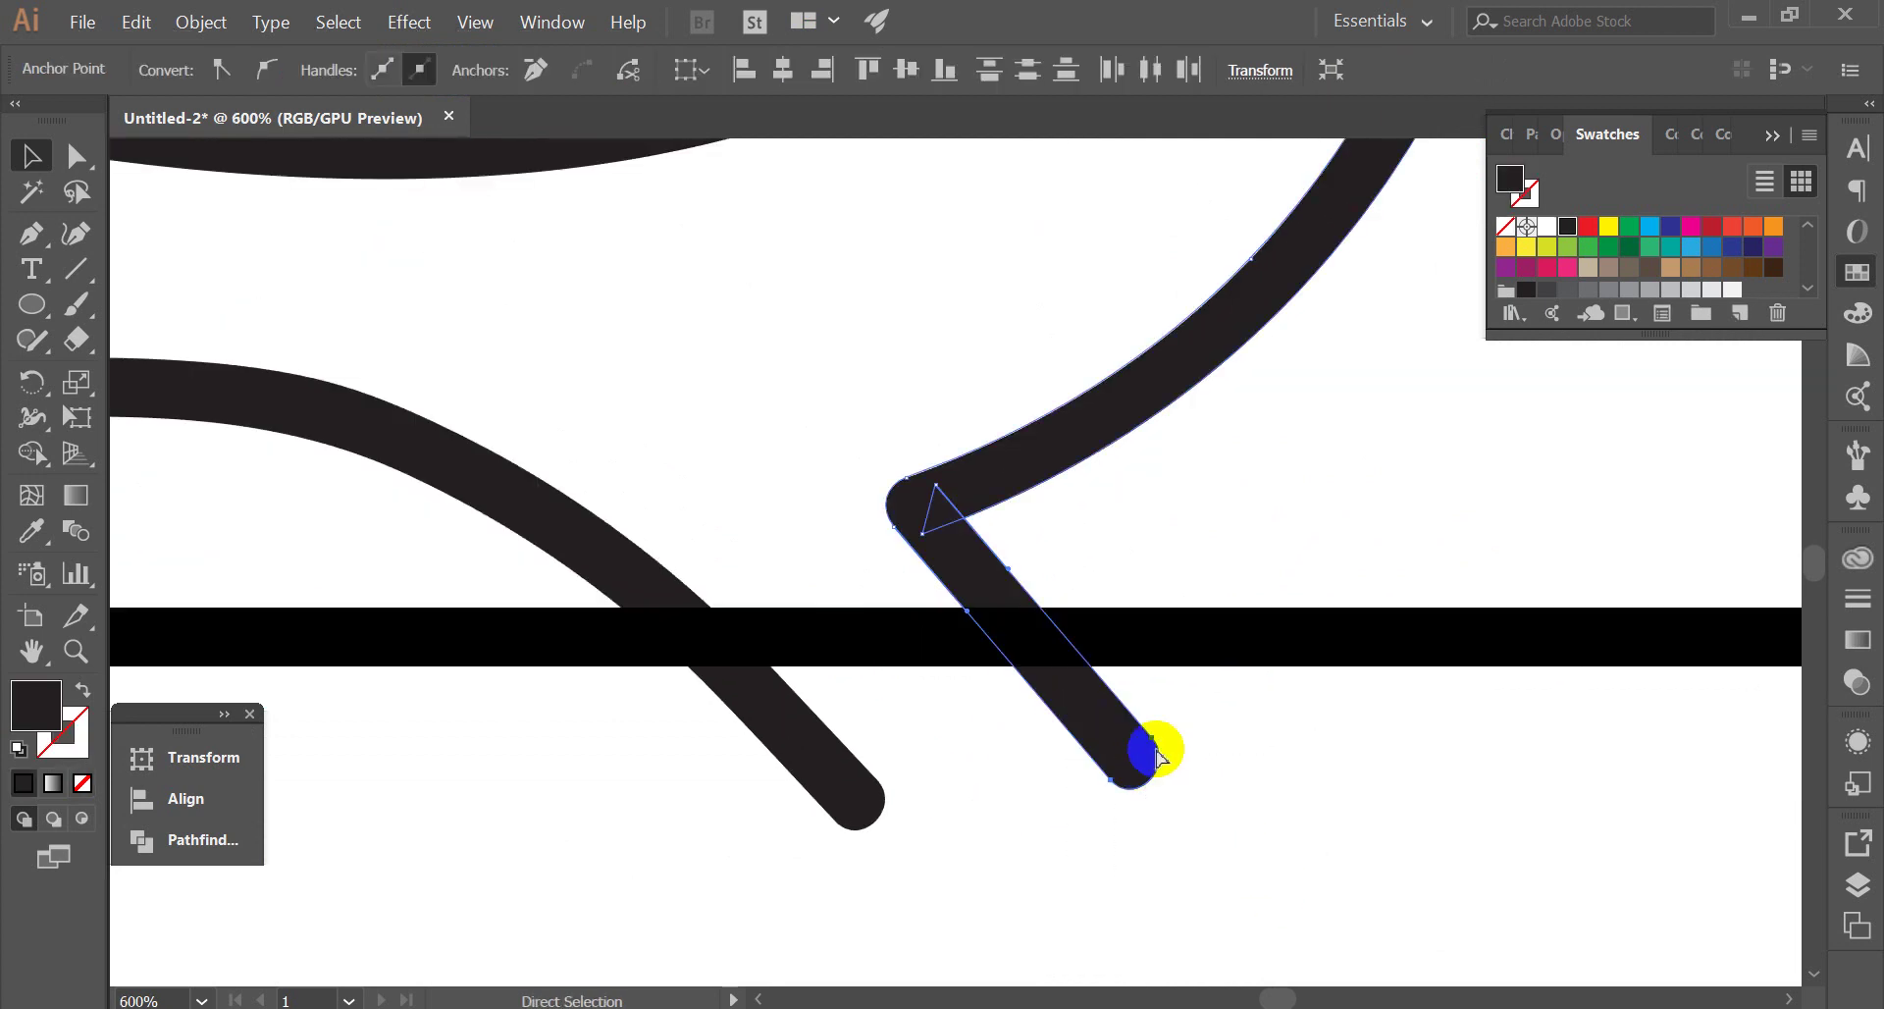
drag(1155, 751, 1174, 769)
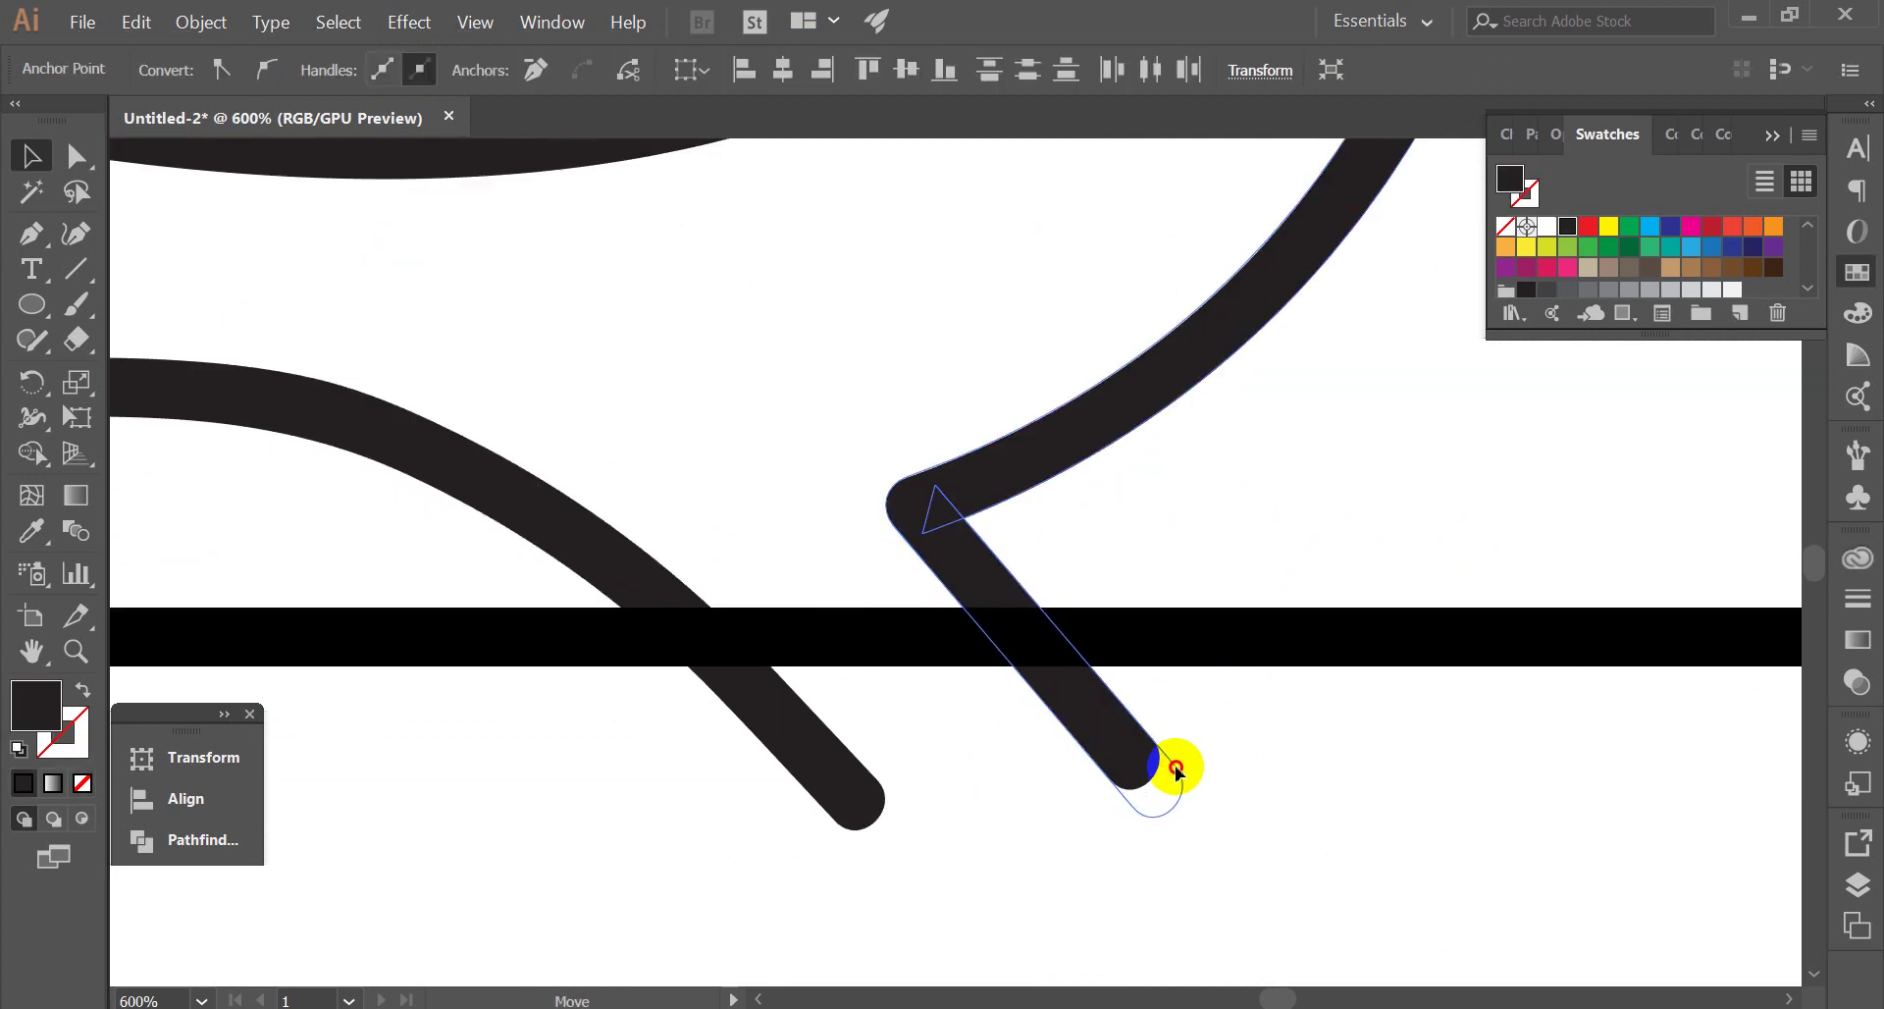
ctrl+click(1319, 782)
scroll(1319, 782, down, 1)
key(ctrl+z)
key(ctrl+z)
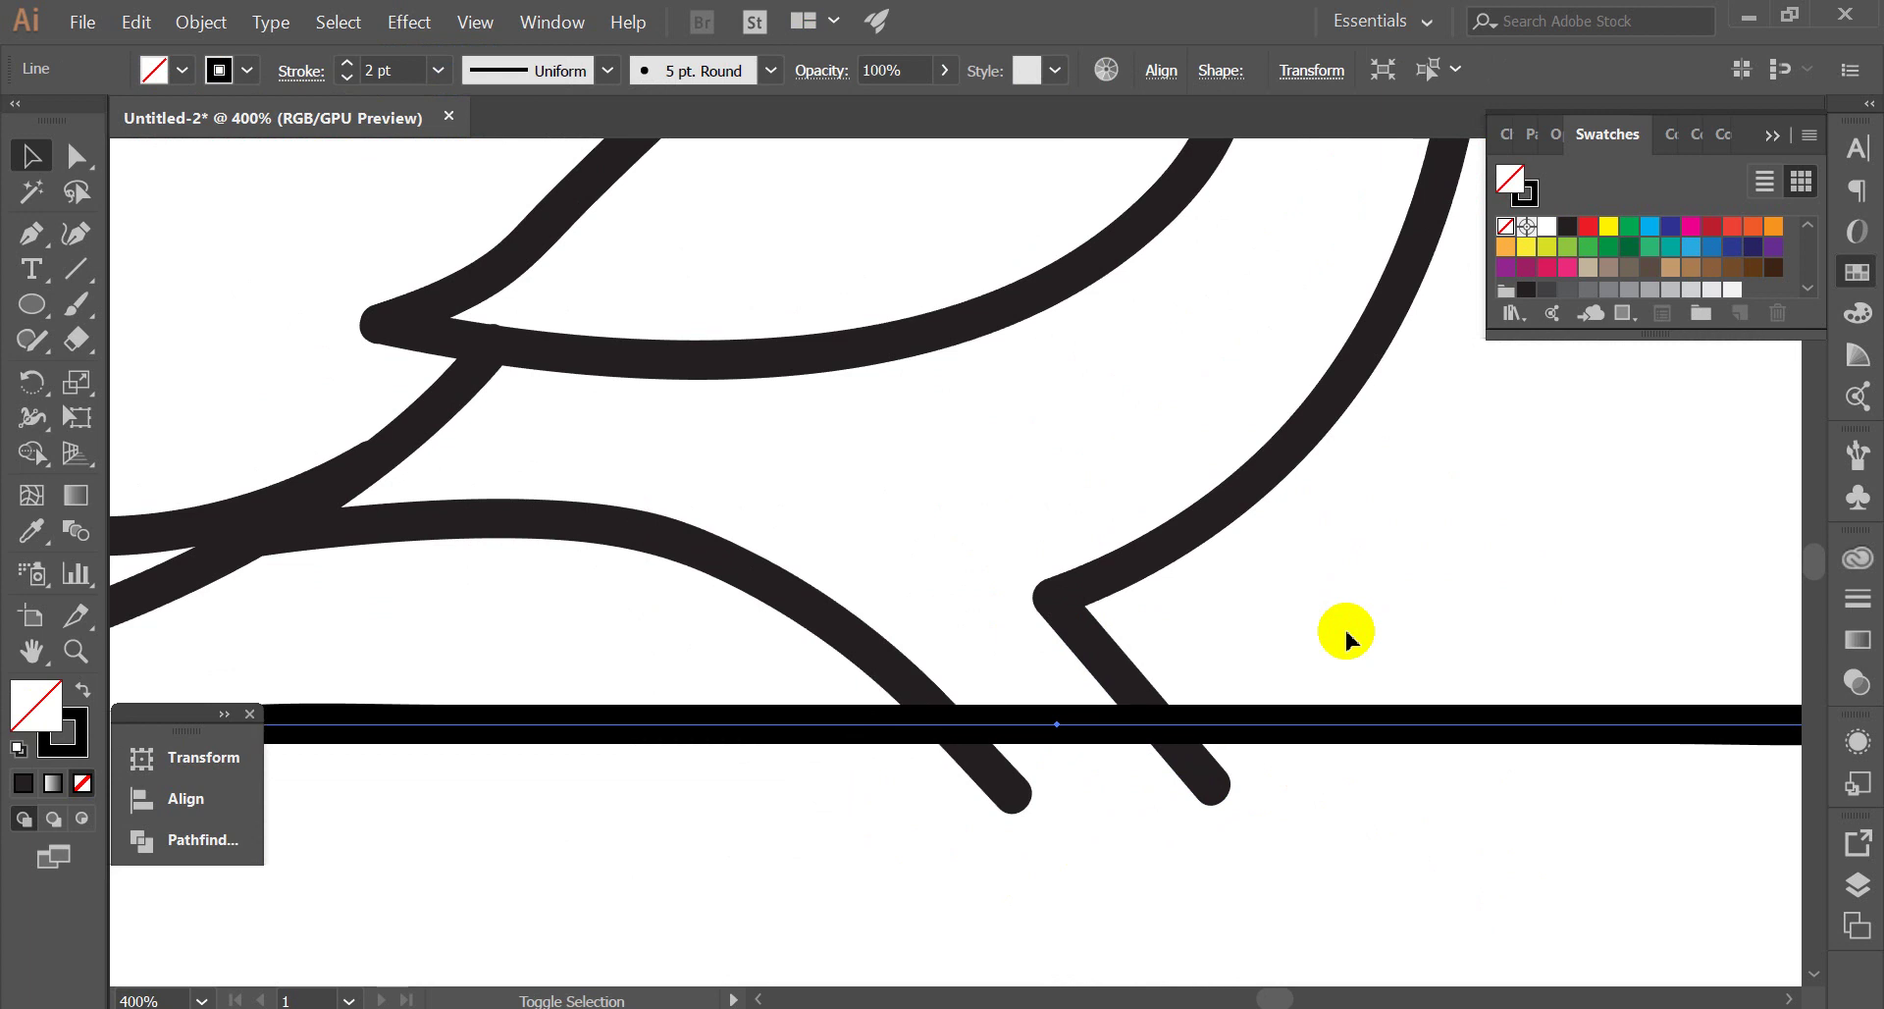
key(ctrl+z)
key(ctrl+z)
scroll(1288, 640, down, 1)
scroll(1373, 628, down, 1)
click(1376, 623)
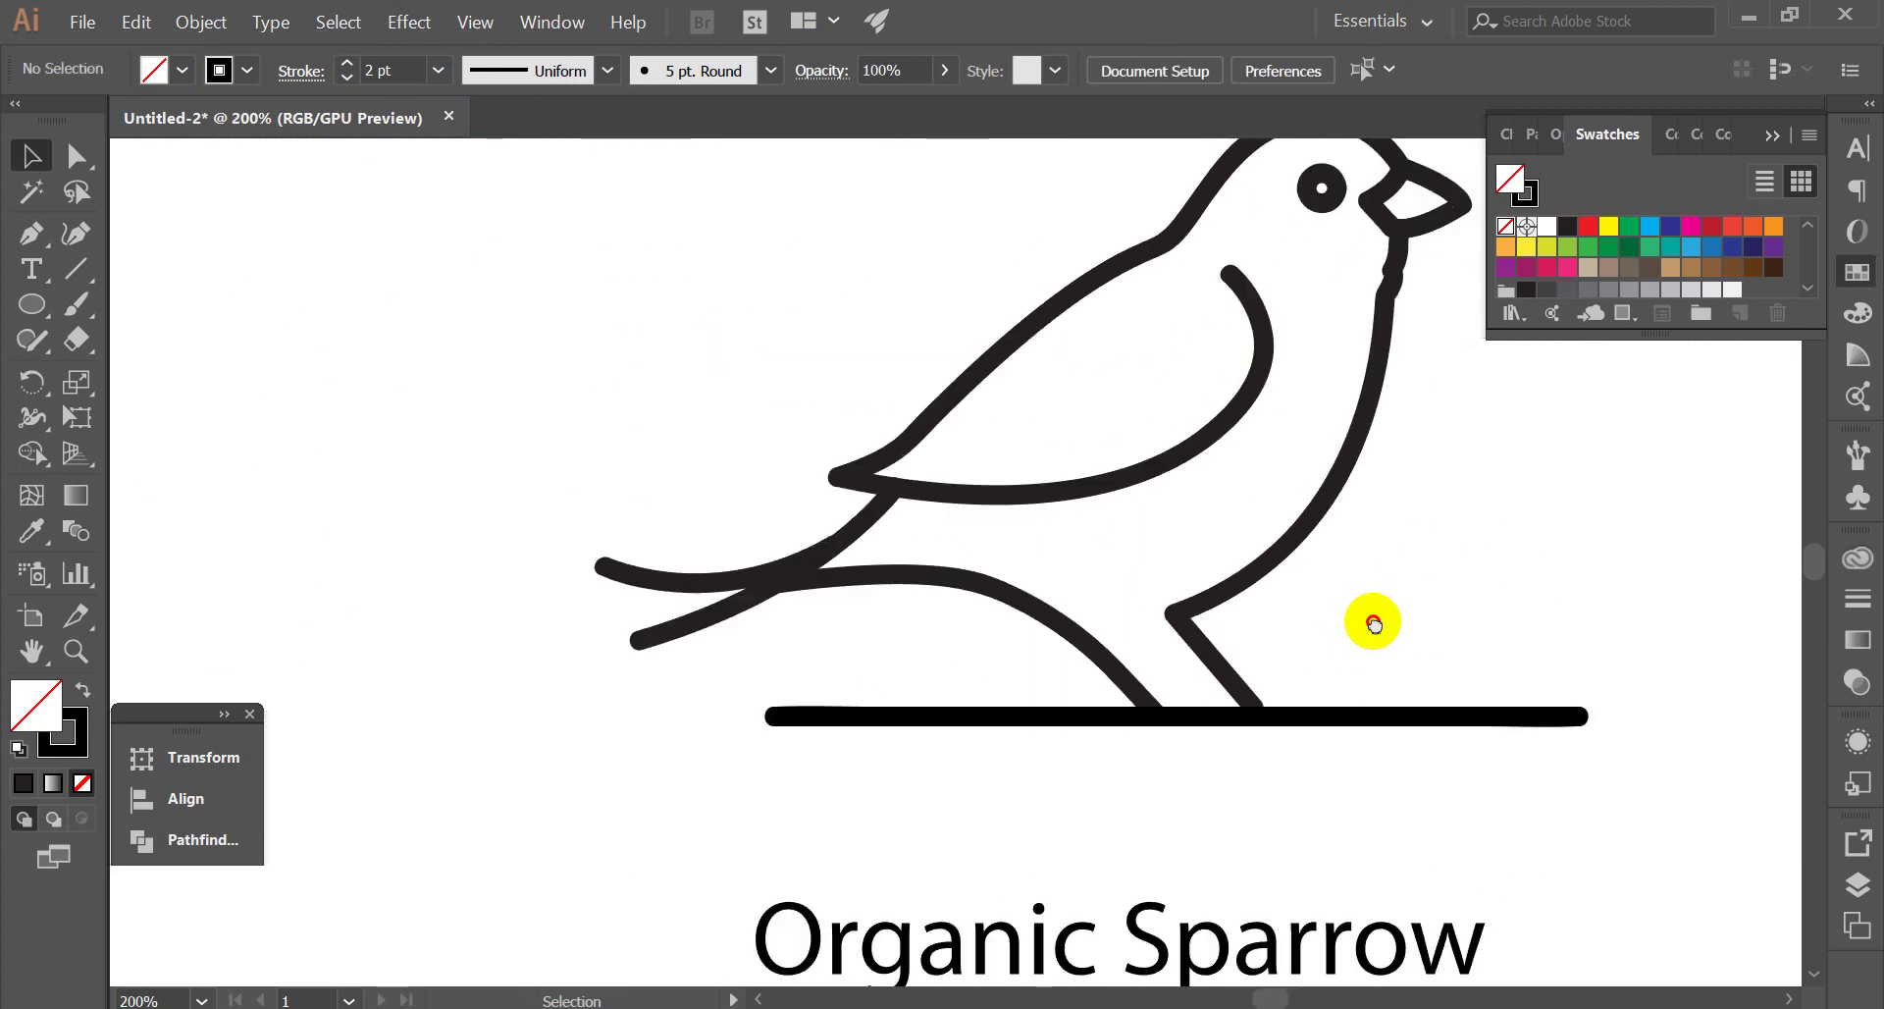
scroll(1397, 640, right, 1)
scroll(1413, 686, right, 1)
click(1305, 713)
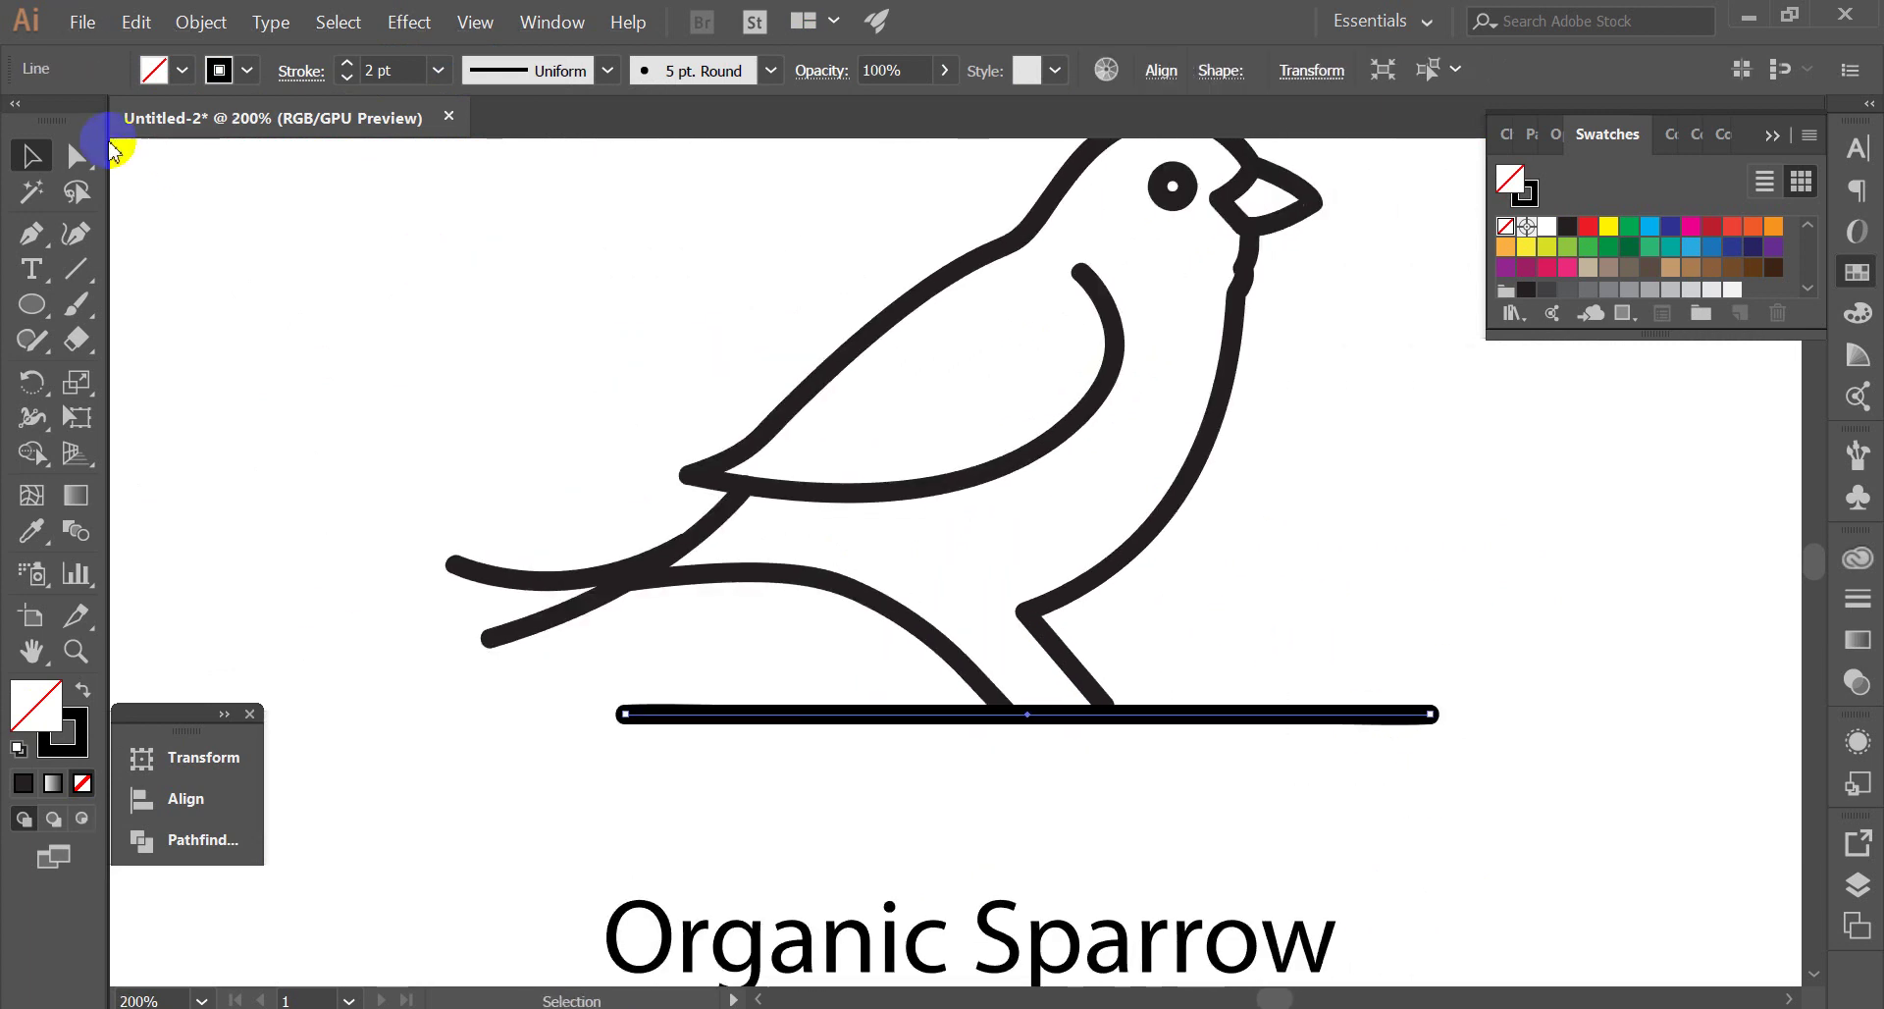
Draw a thin curved stem rising from the ground line right of the sparrow's feet
click(40, 240)
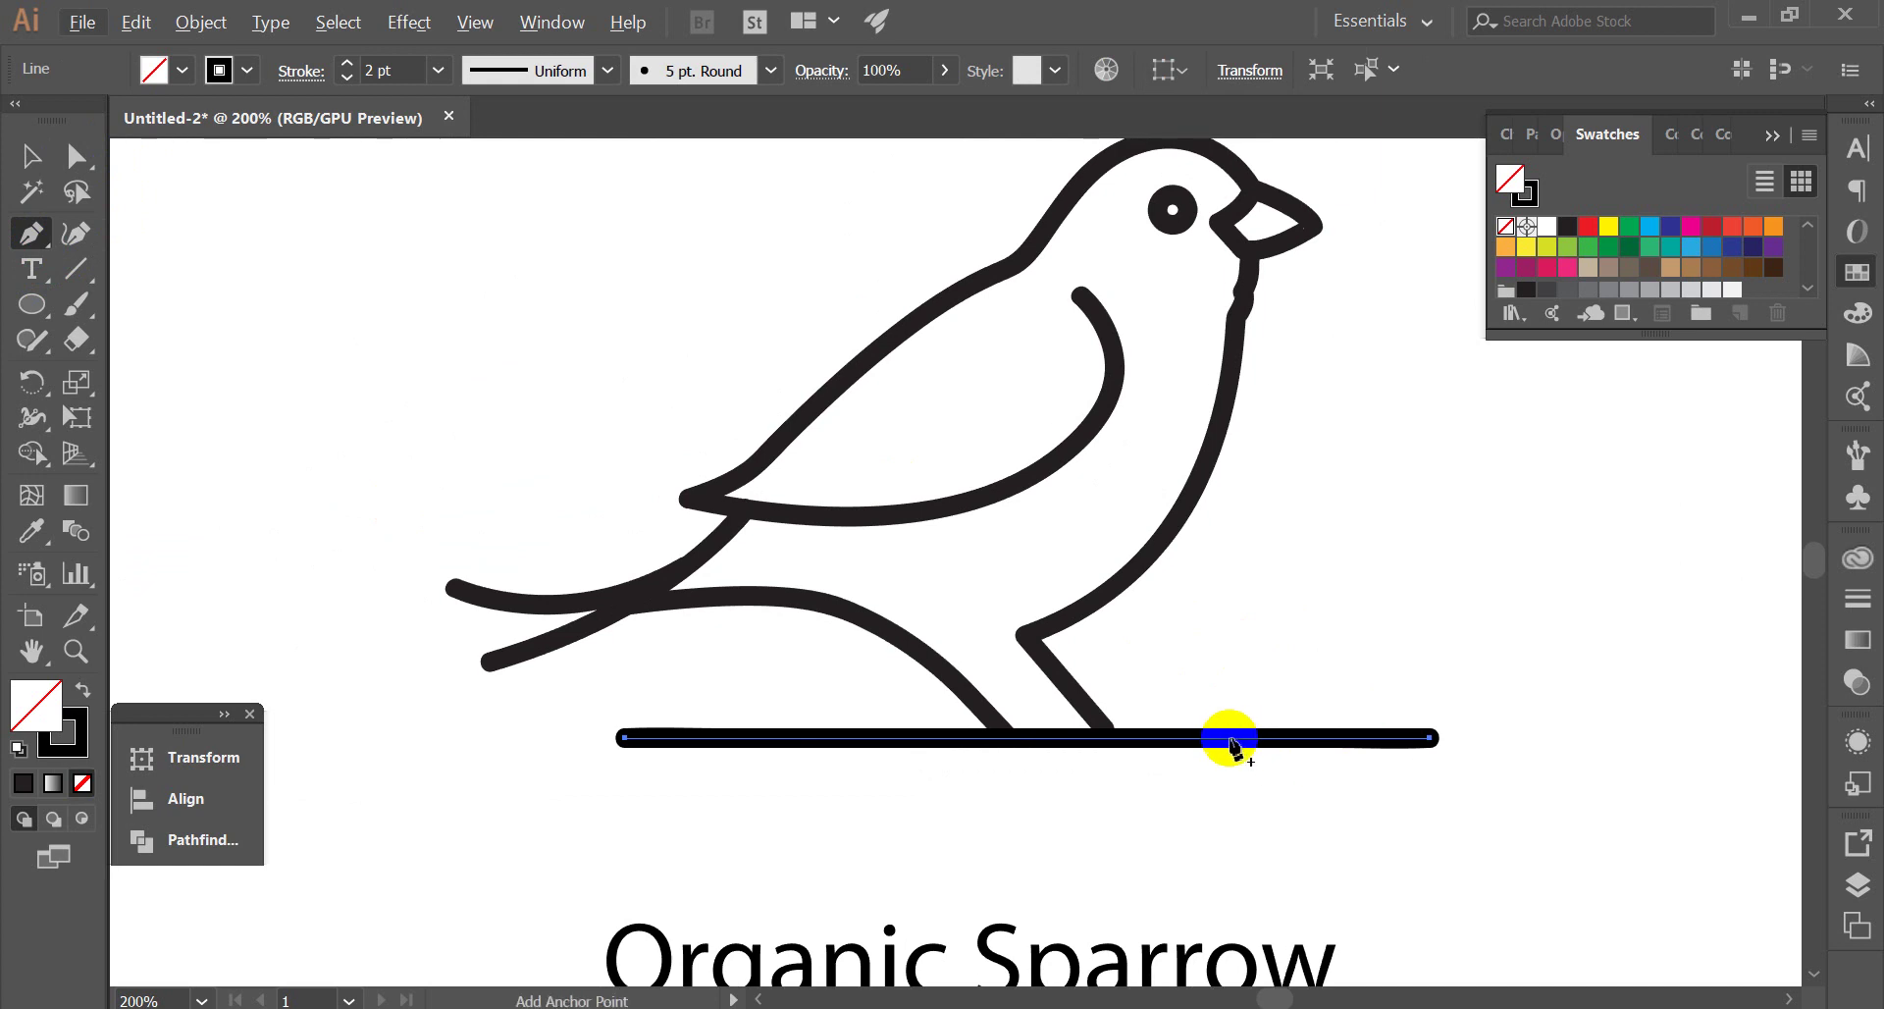
click(1231, 739)
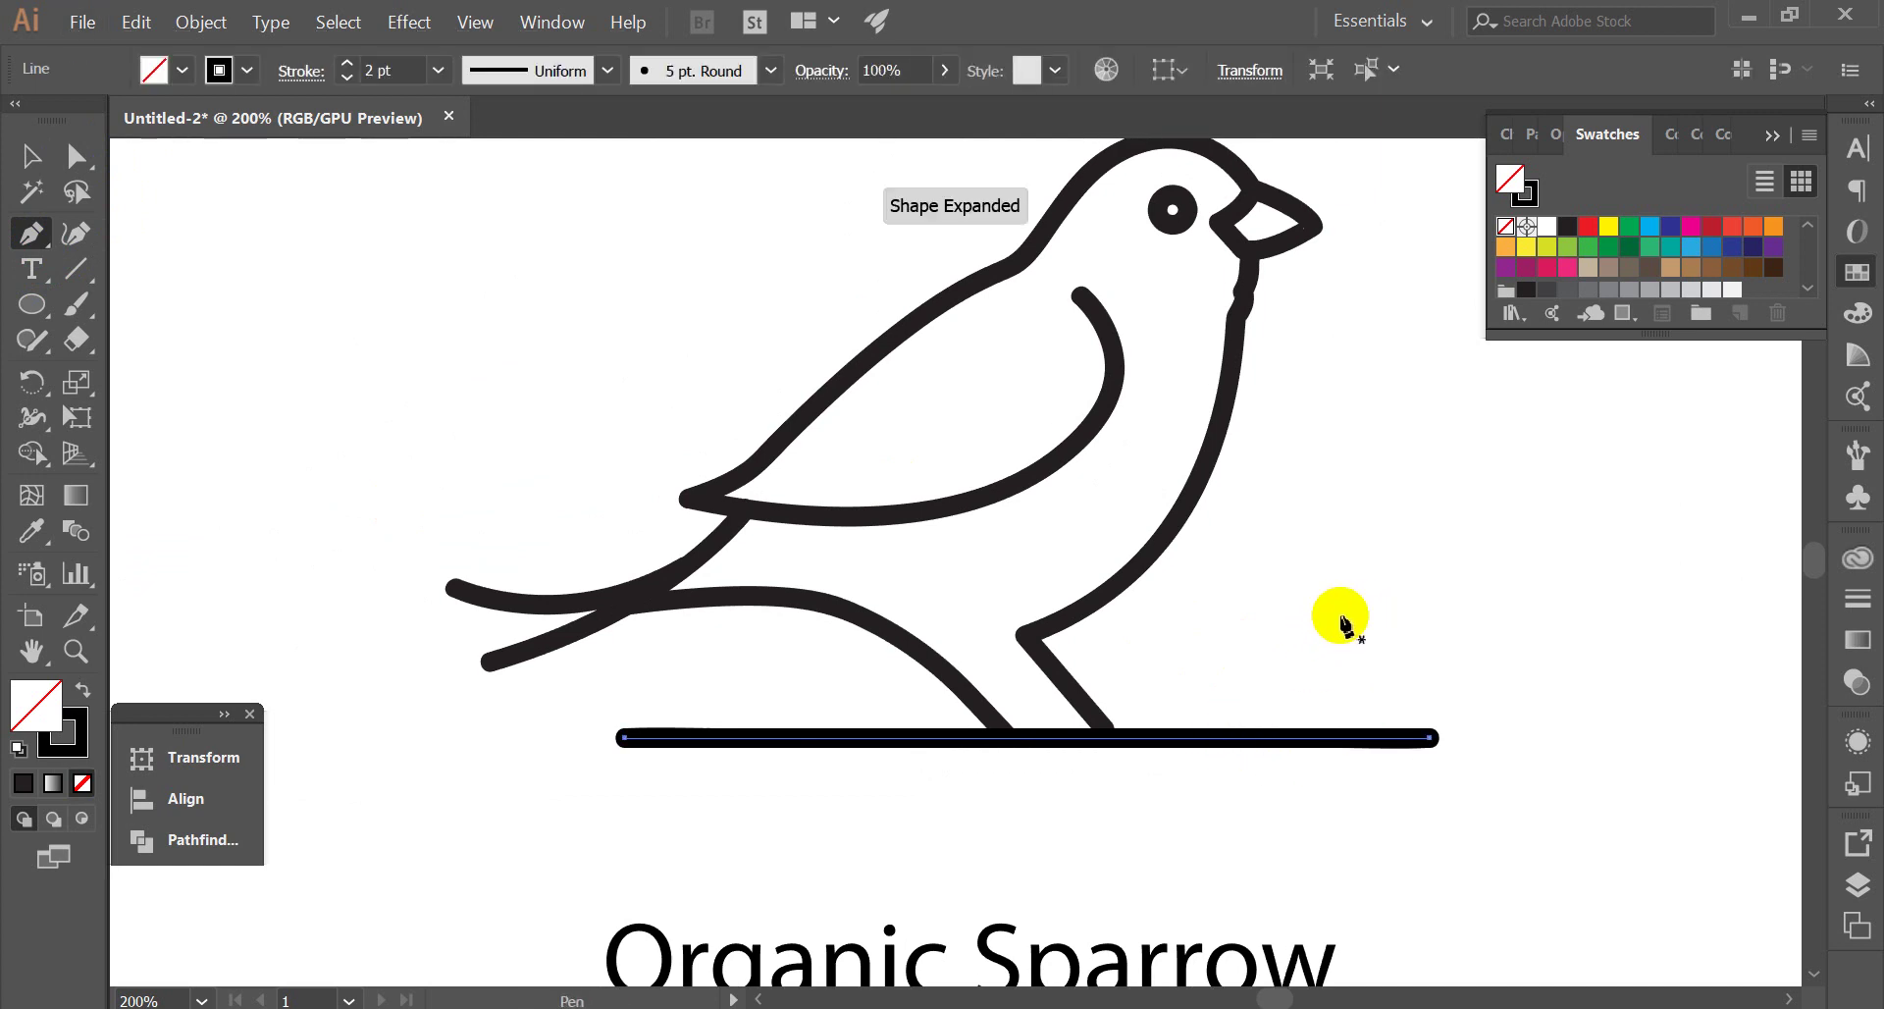
click(1344, 620)
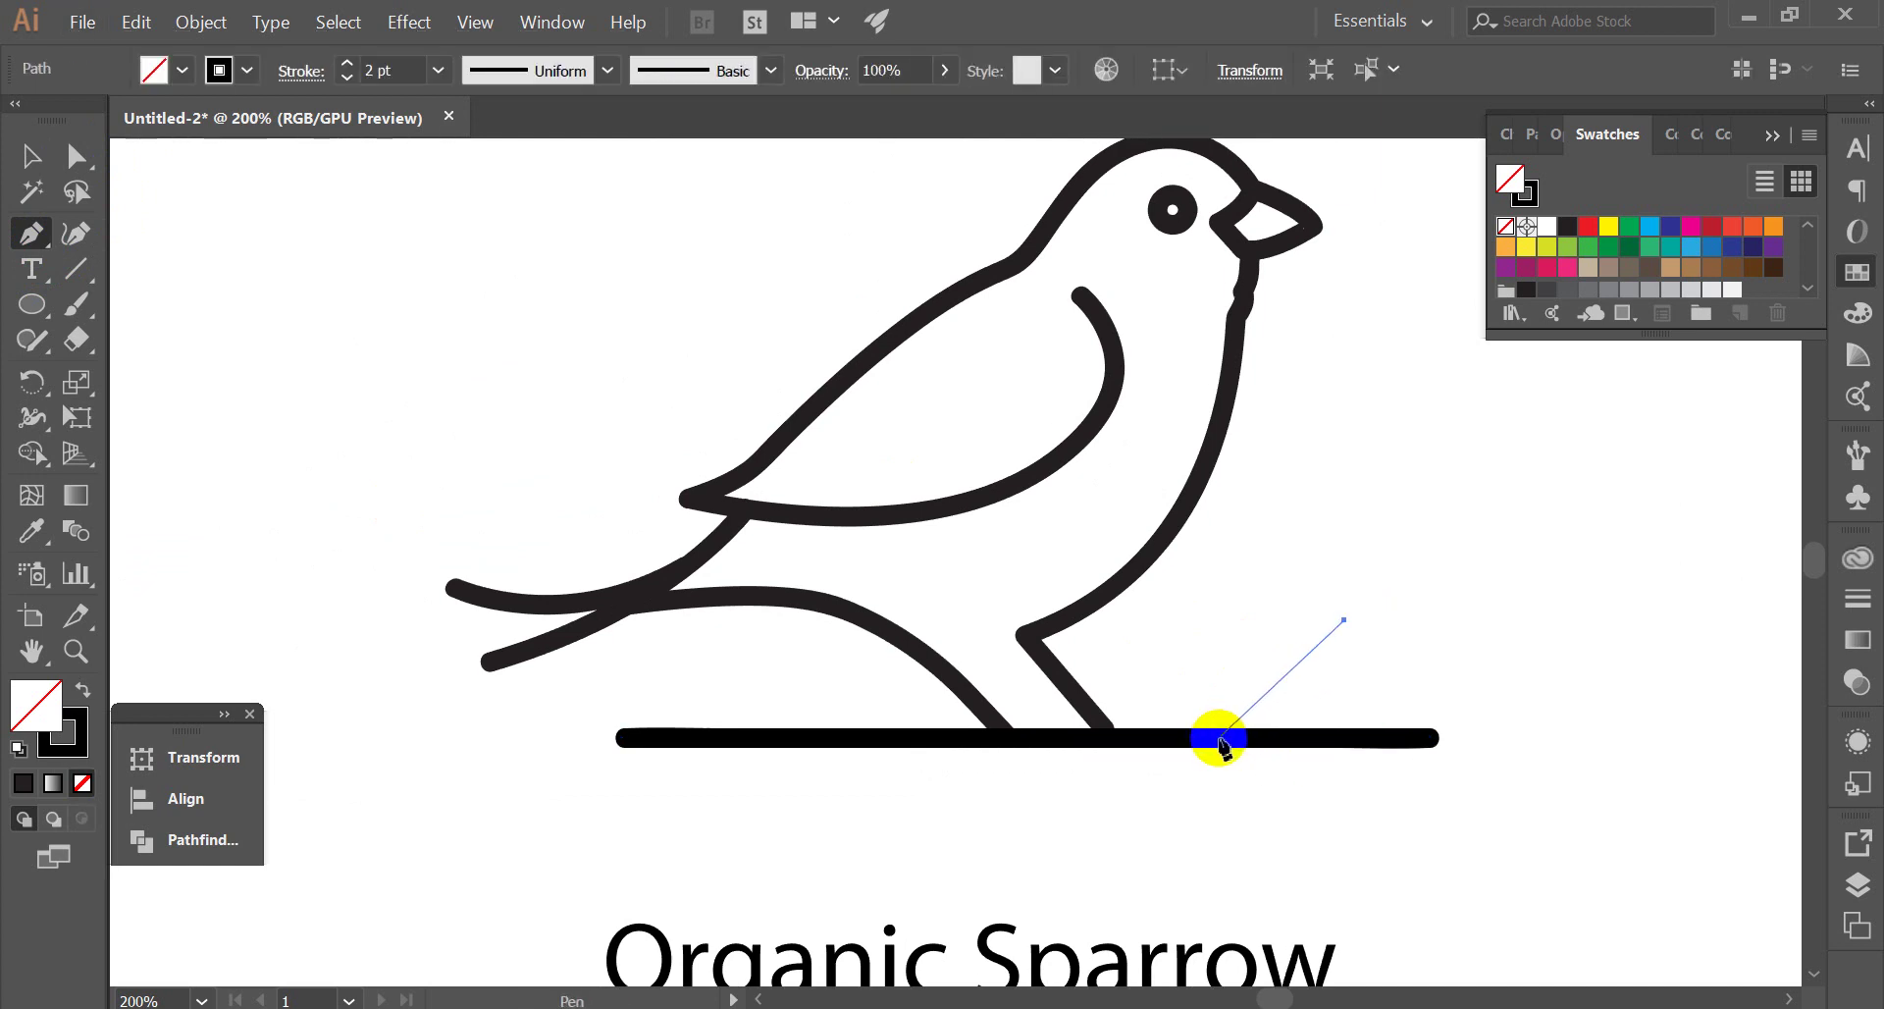
drag(1207, 738, 1091, 780)
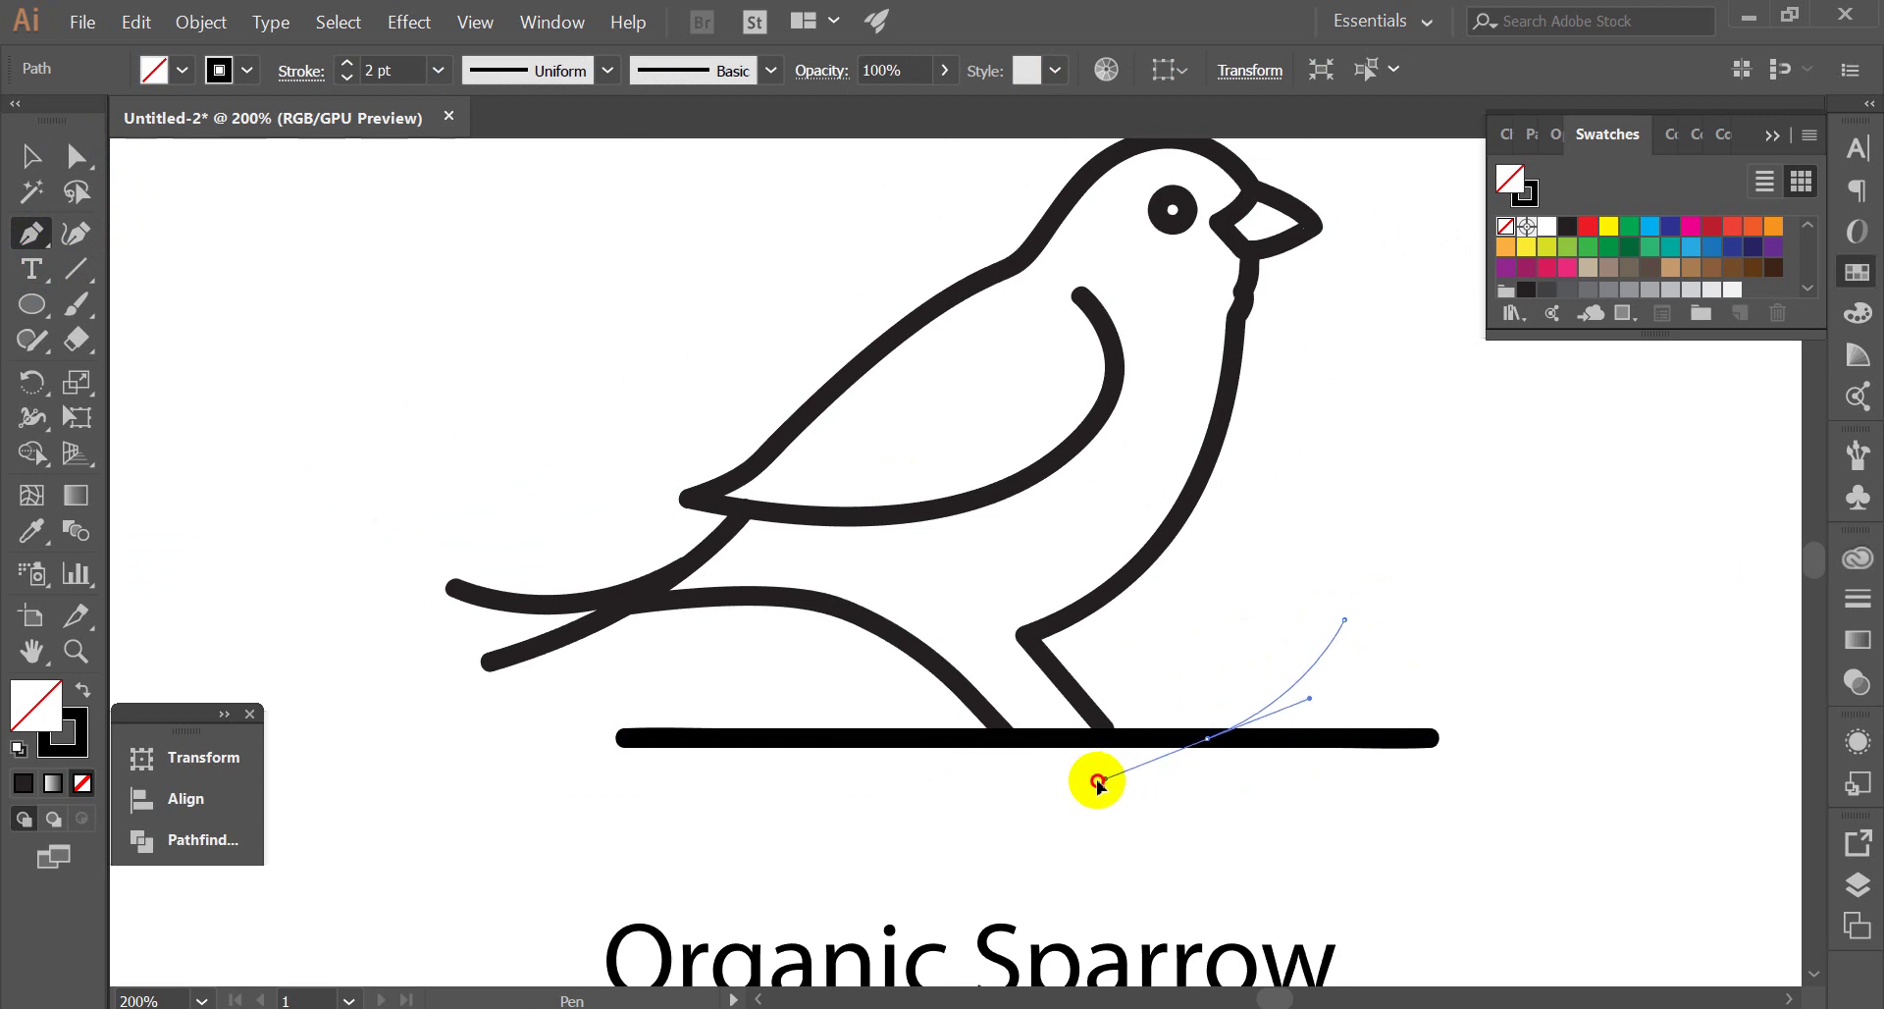
ctrl+click(979, 677)
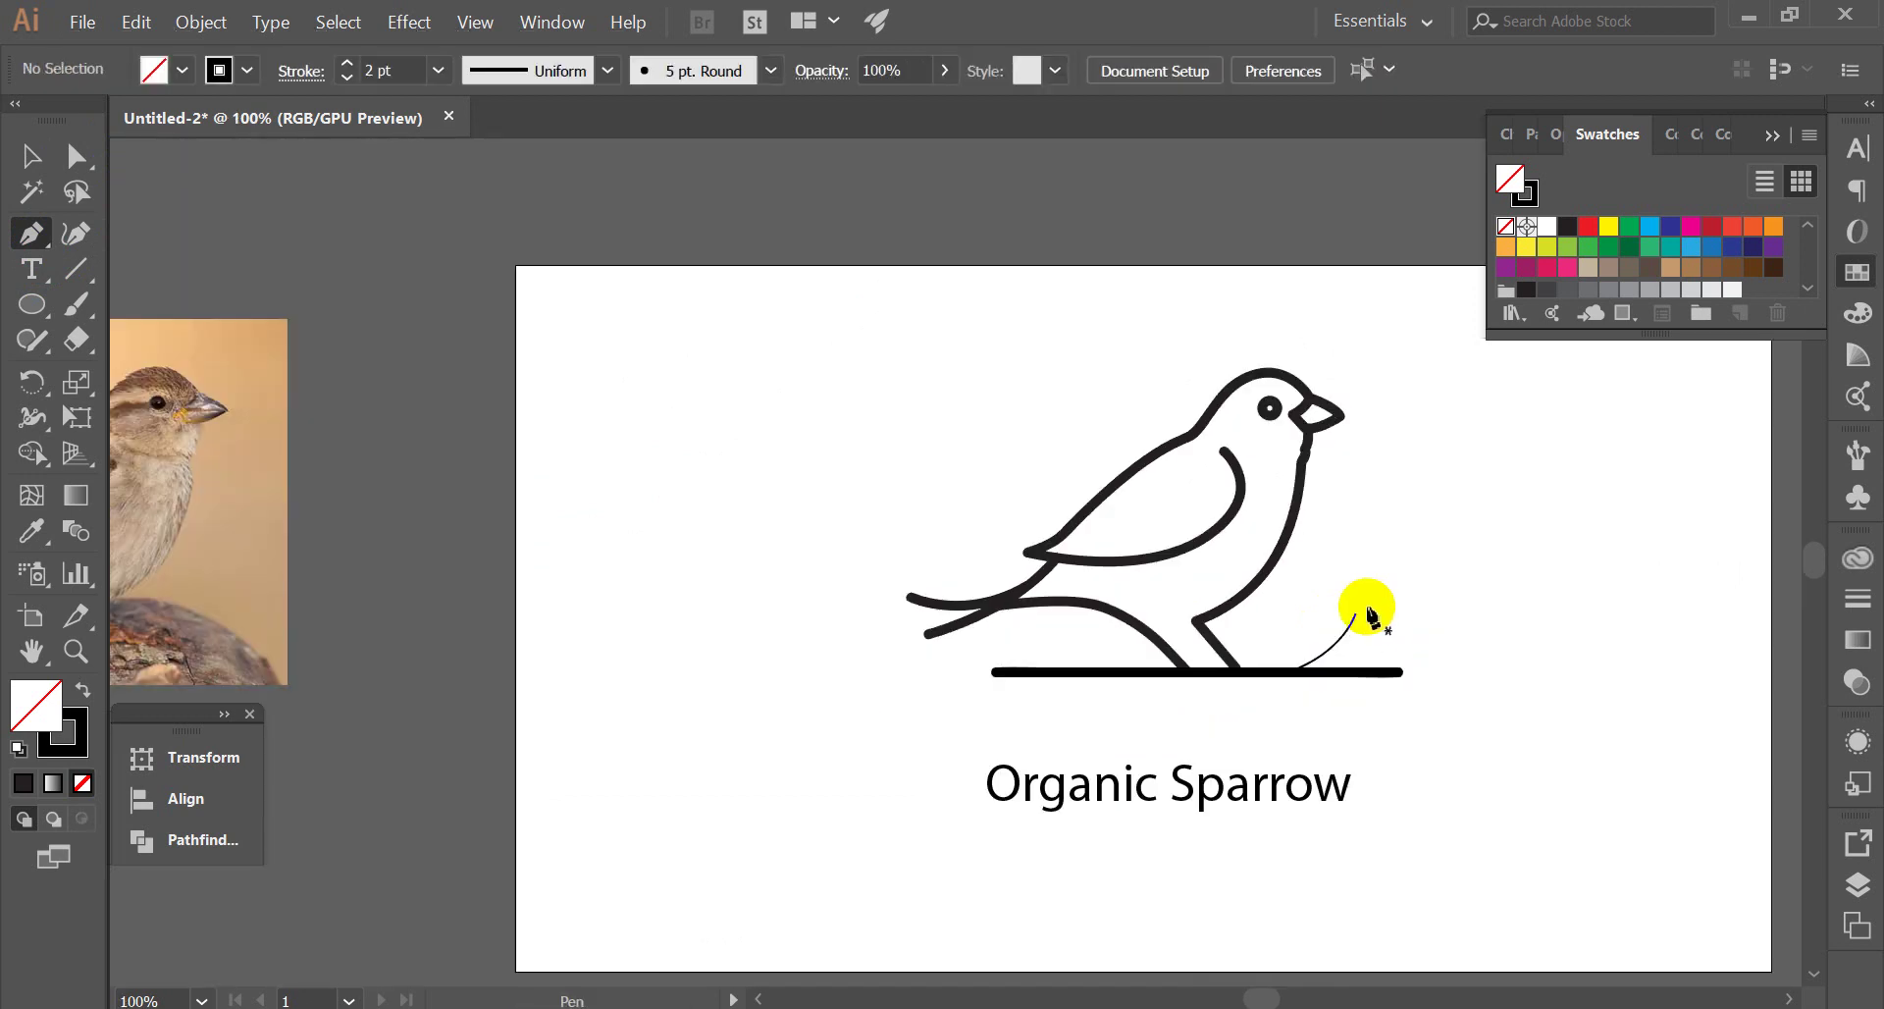
Copy the ground line's stroke style onto the stem with the Eyedropper
scroll(1355, 640, right, 3)
key(v)
click(1273, 606)
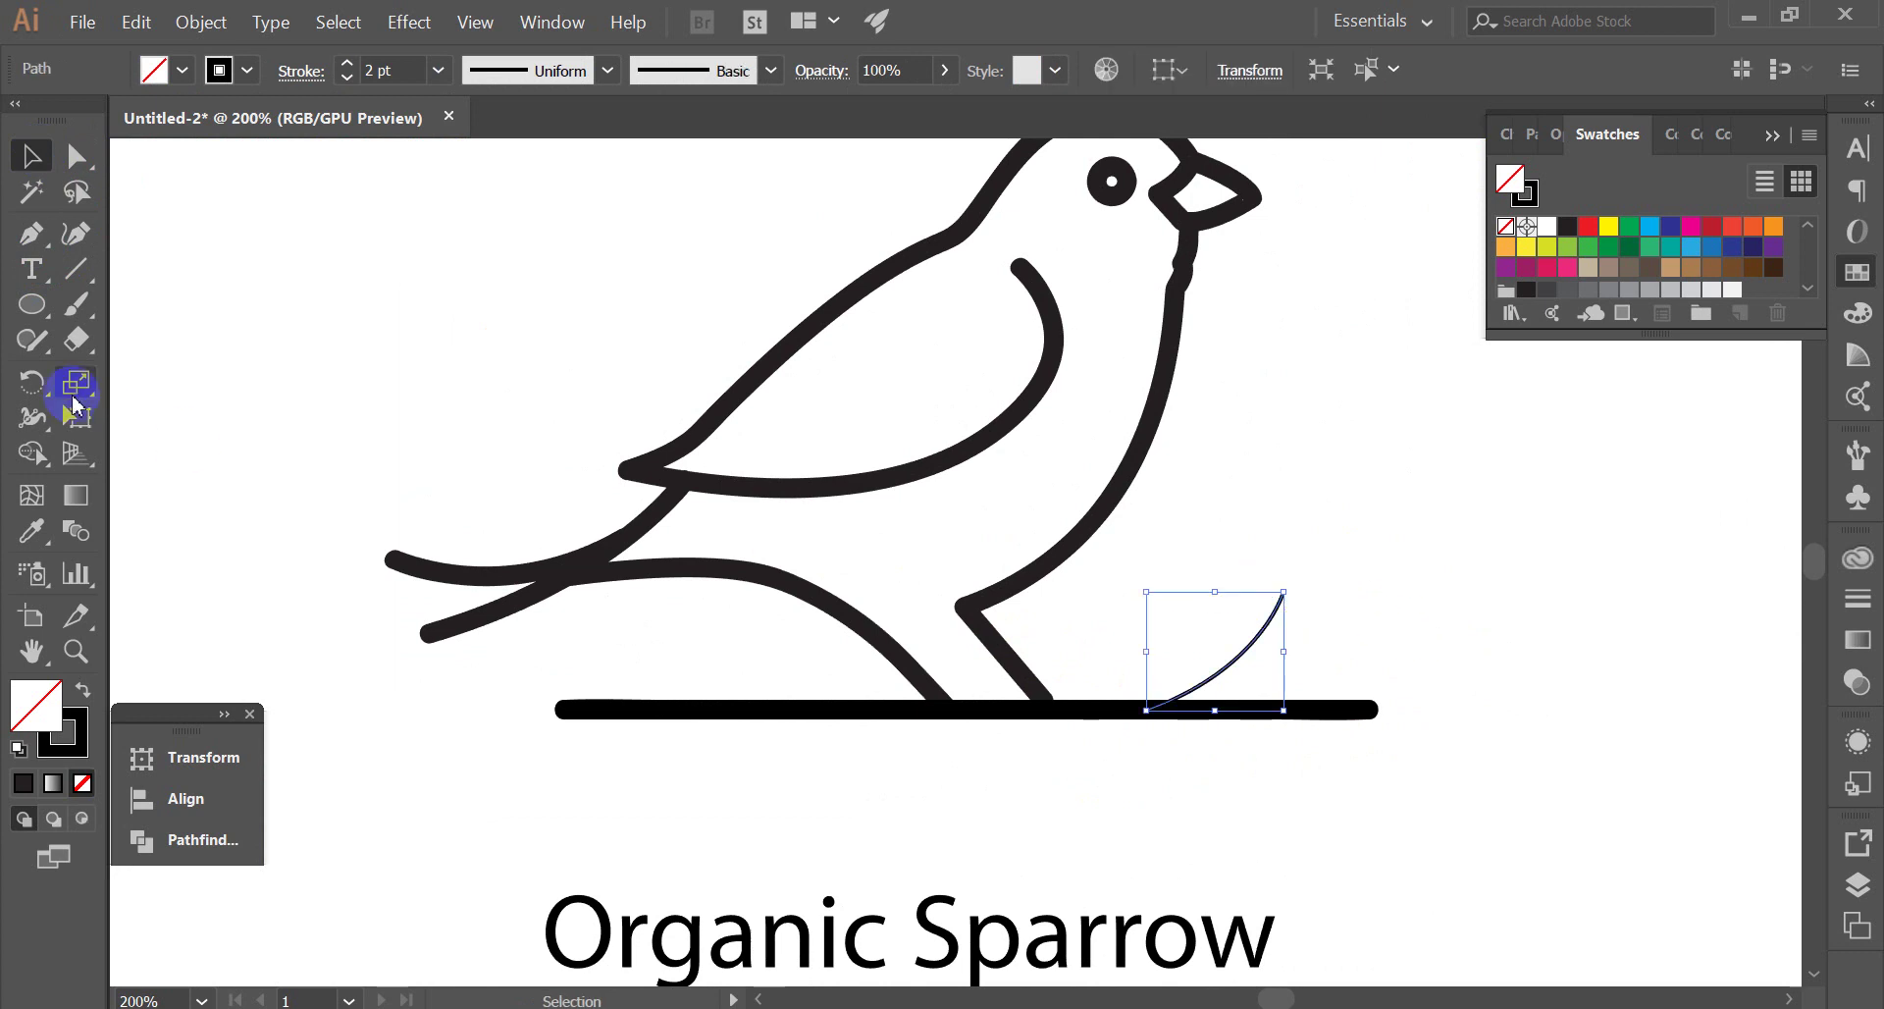
click(31, 530)
click(1083, 703)
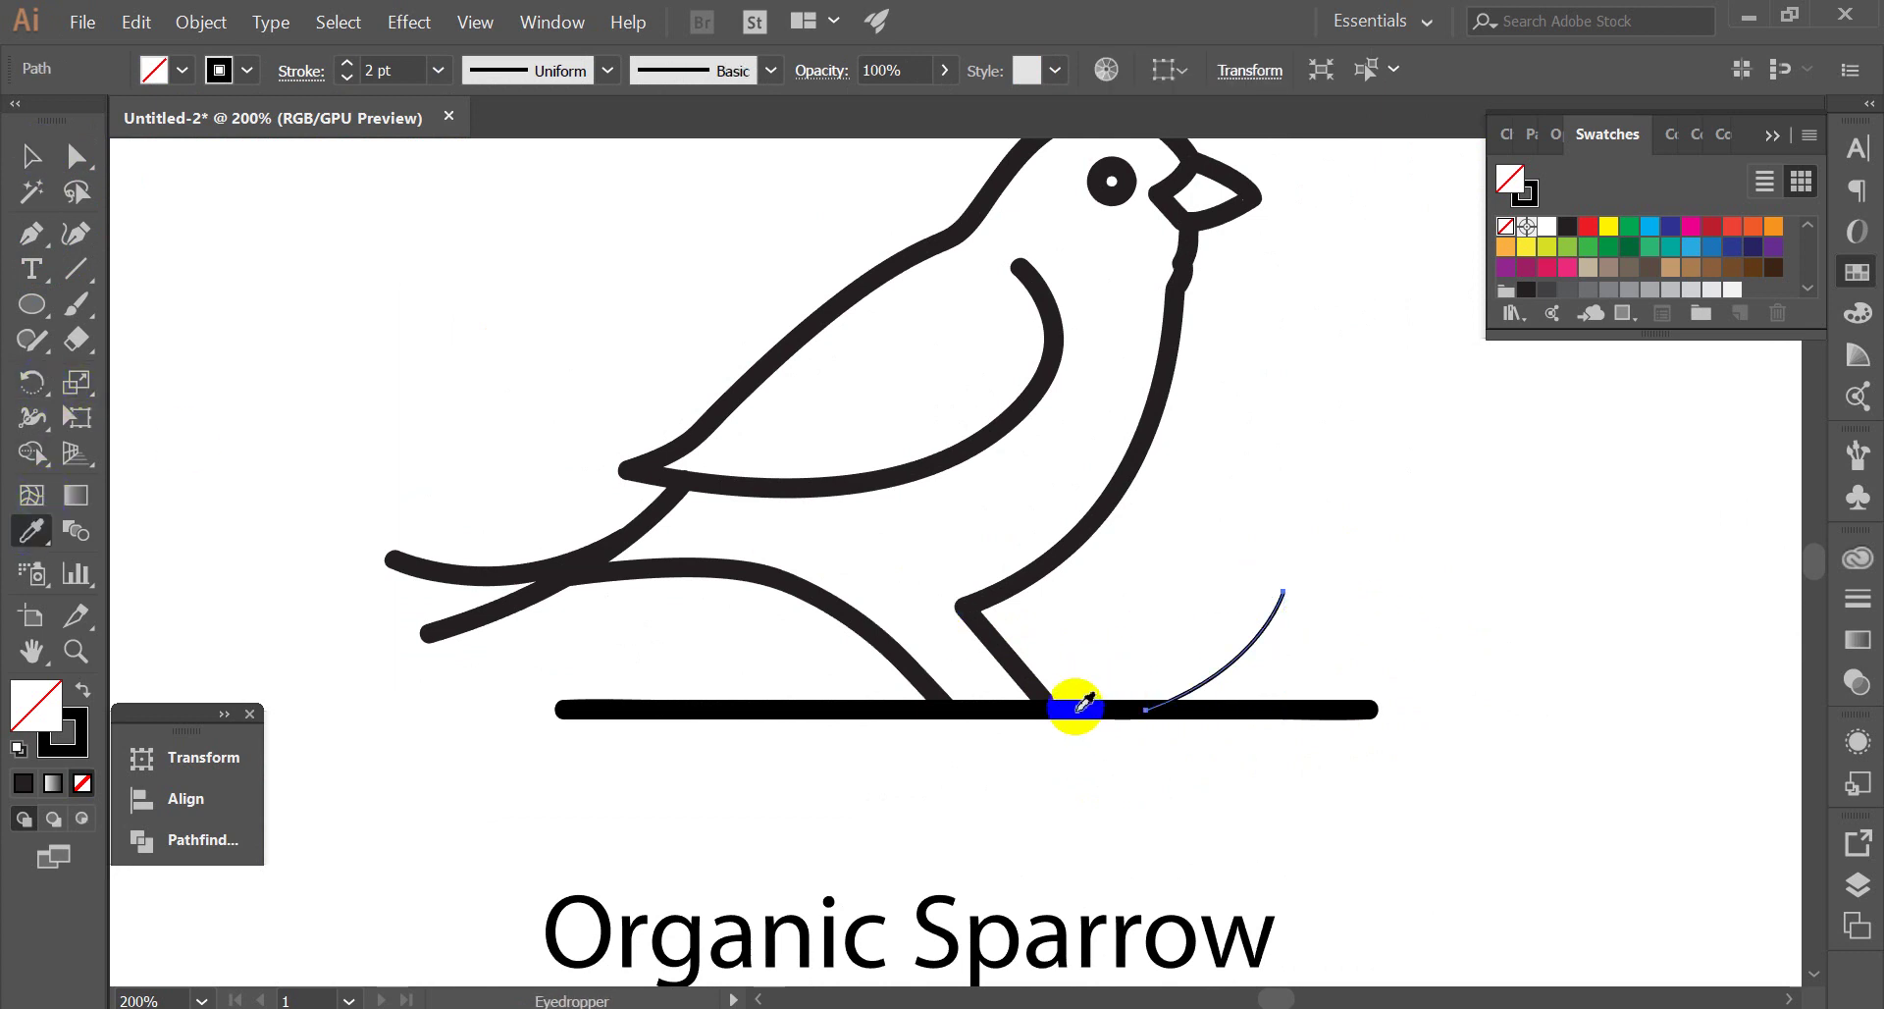
click(31, 155)
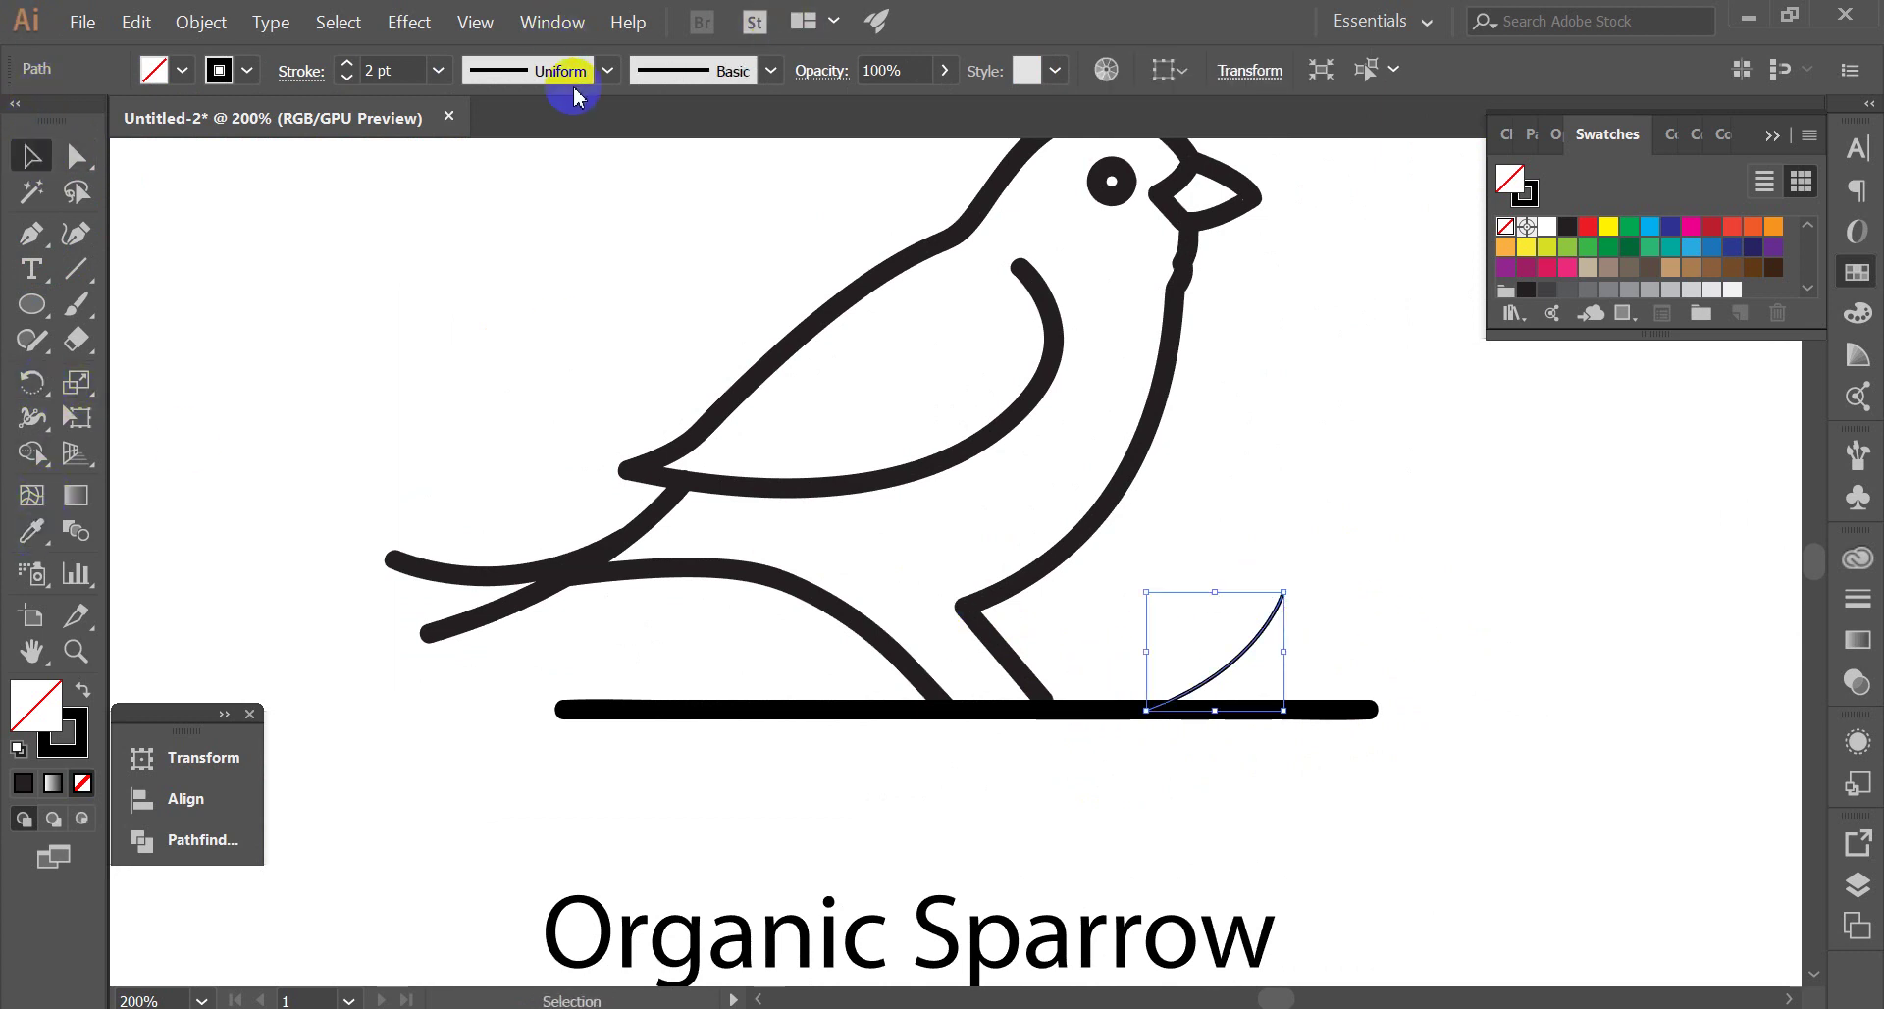
Apply the 5 pt. Round brush to the stem and set its stroke to 2 pt
click(771, 70)
click(507, 133)
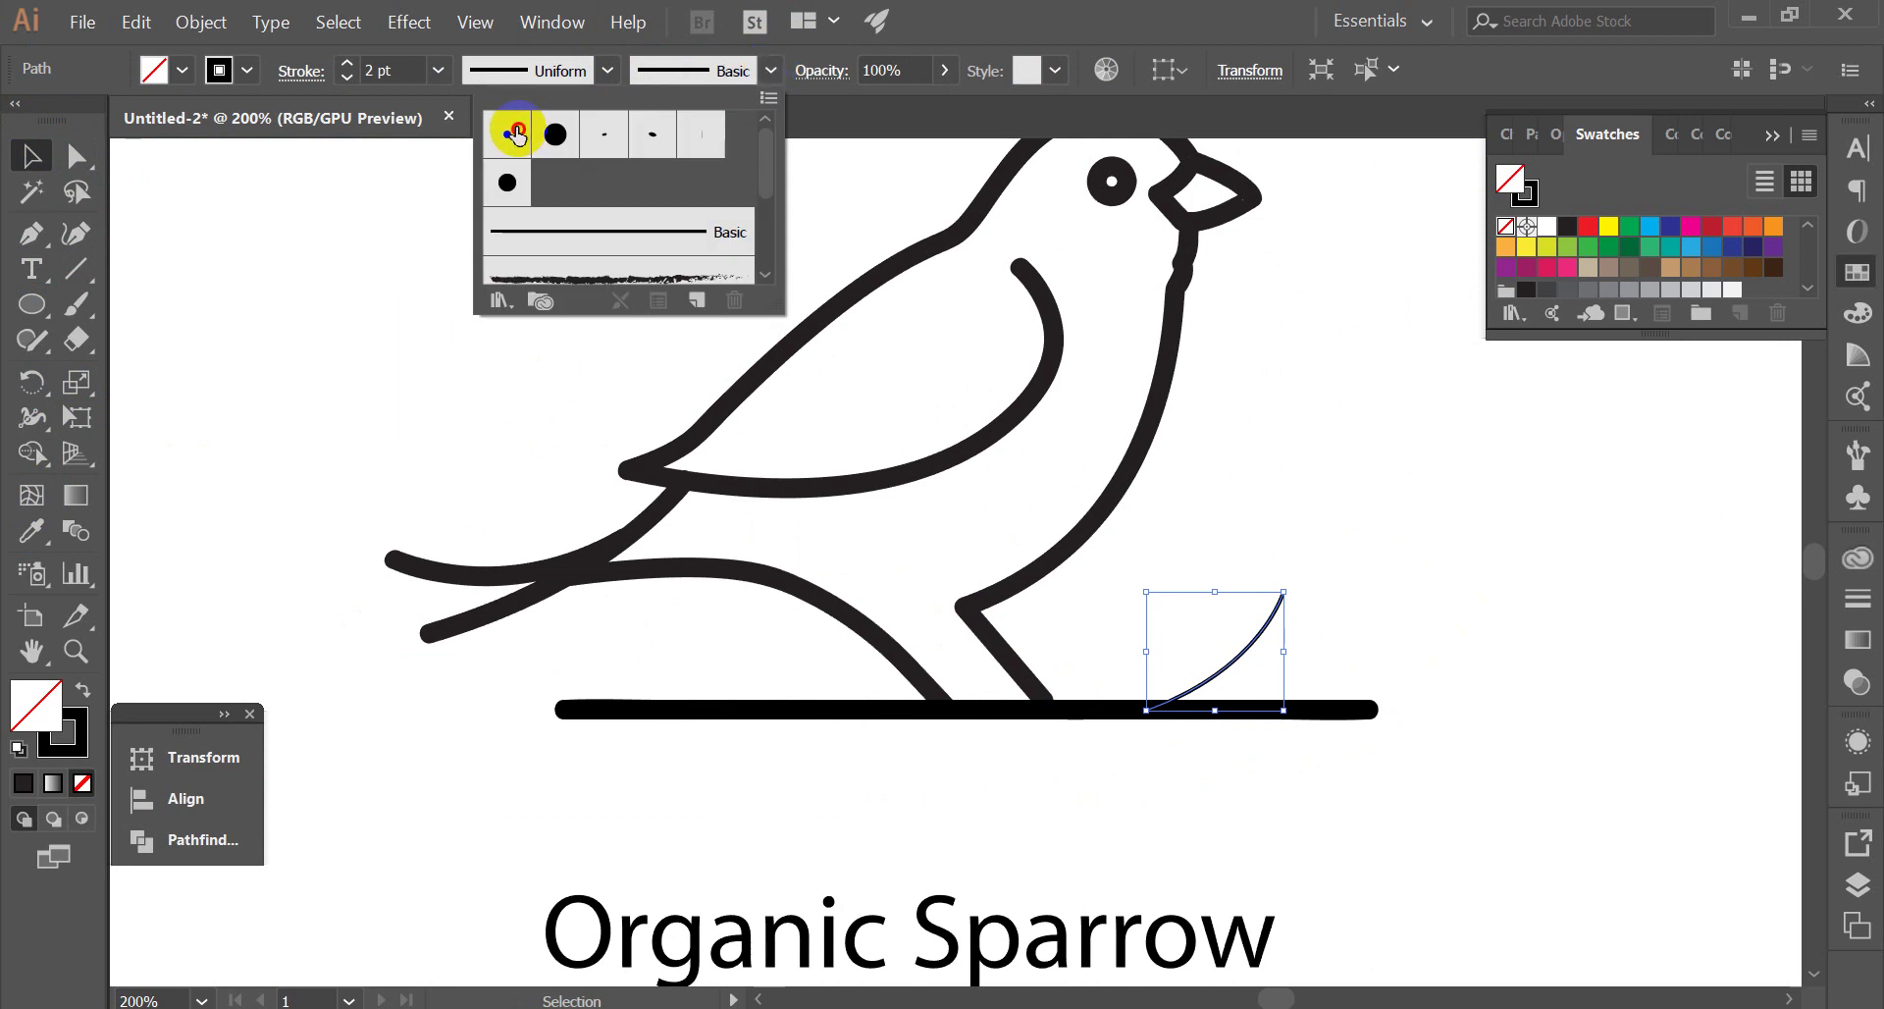
click(378, 68)
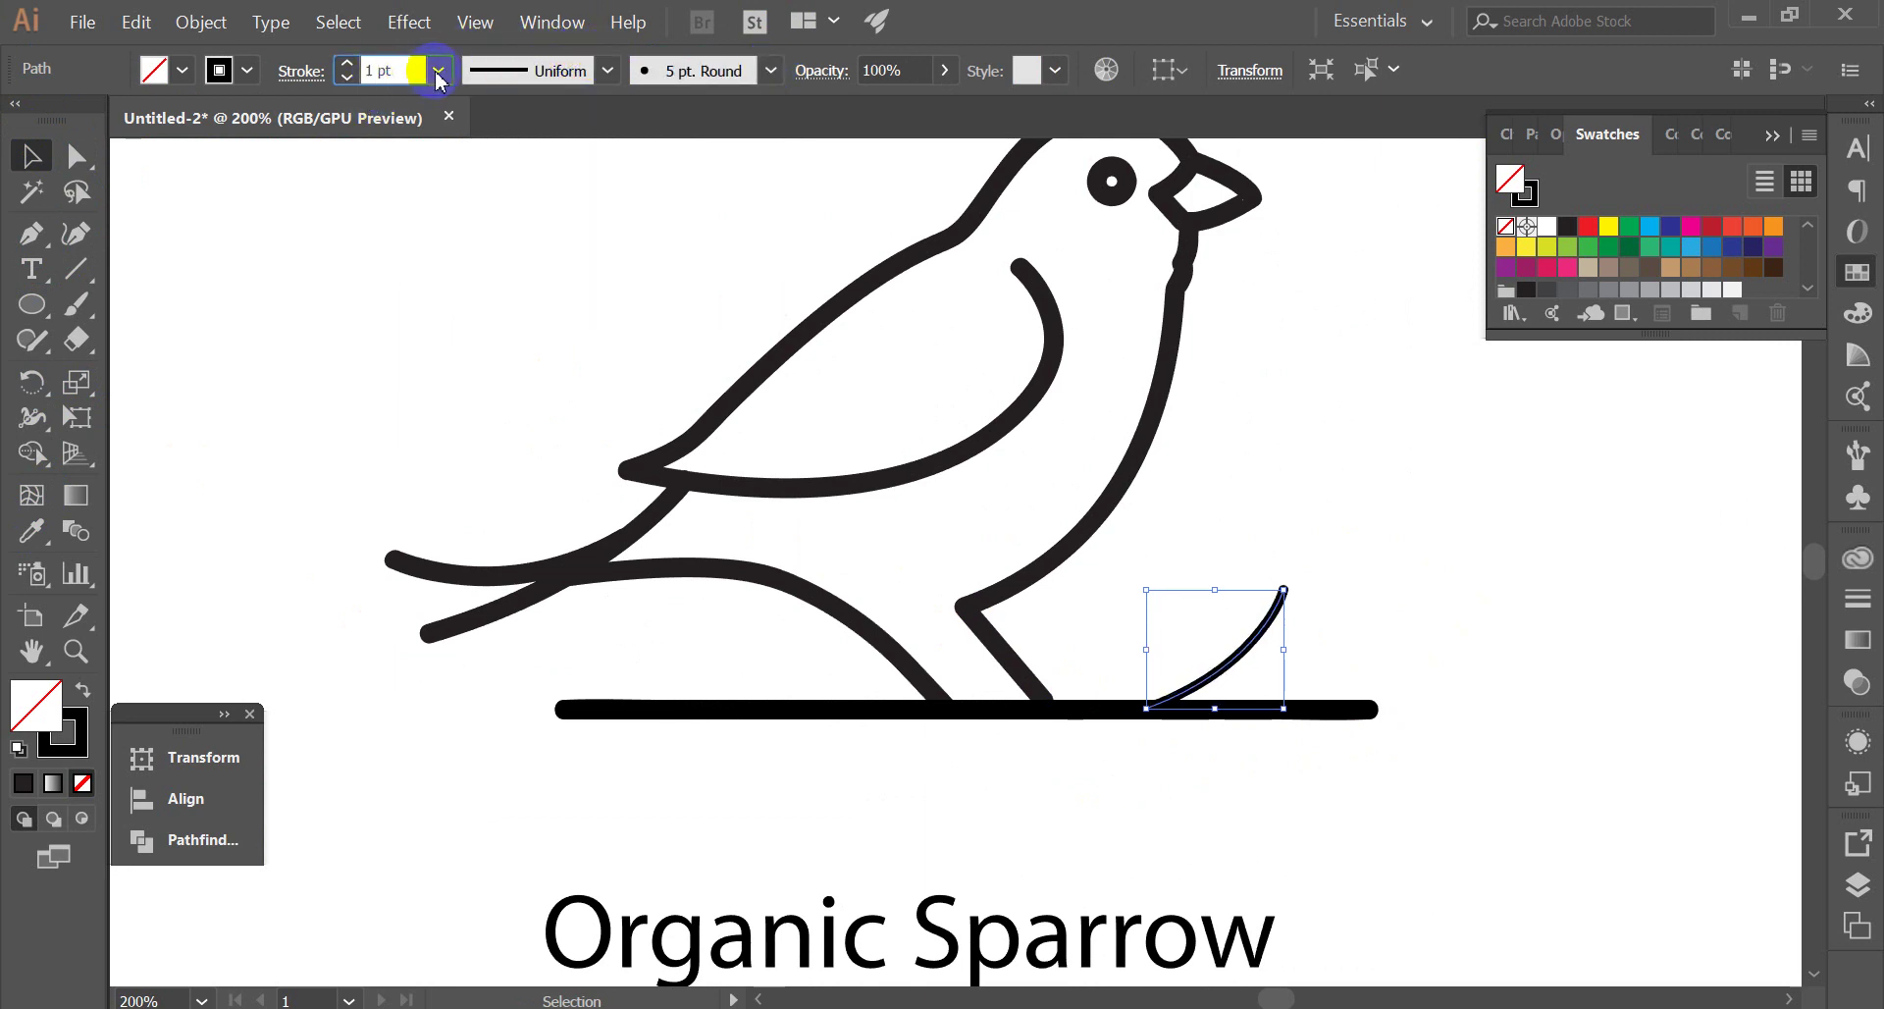
text(2)
click(1305, 412)
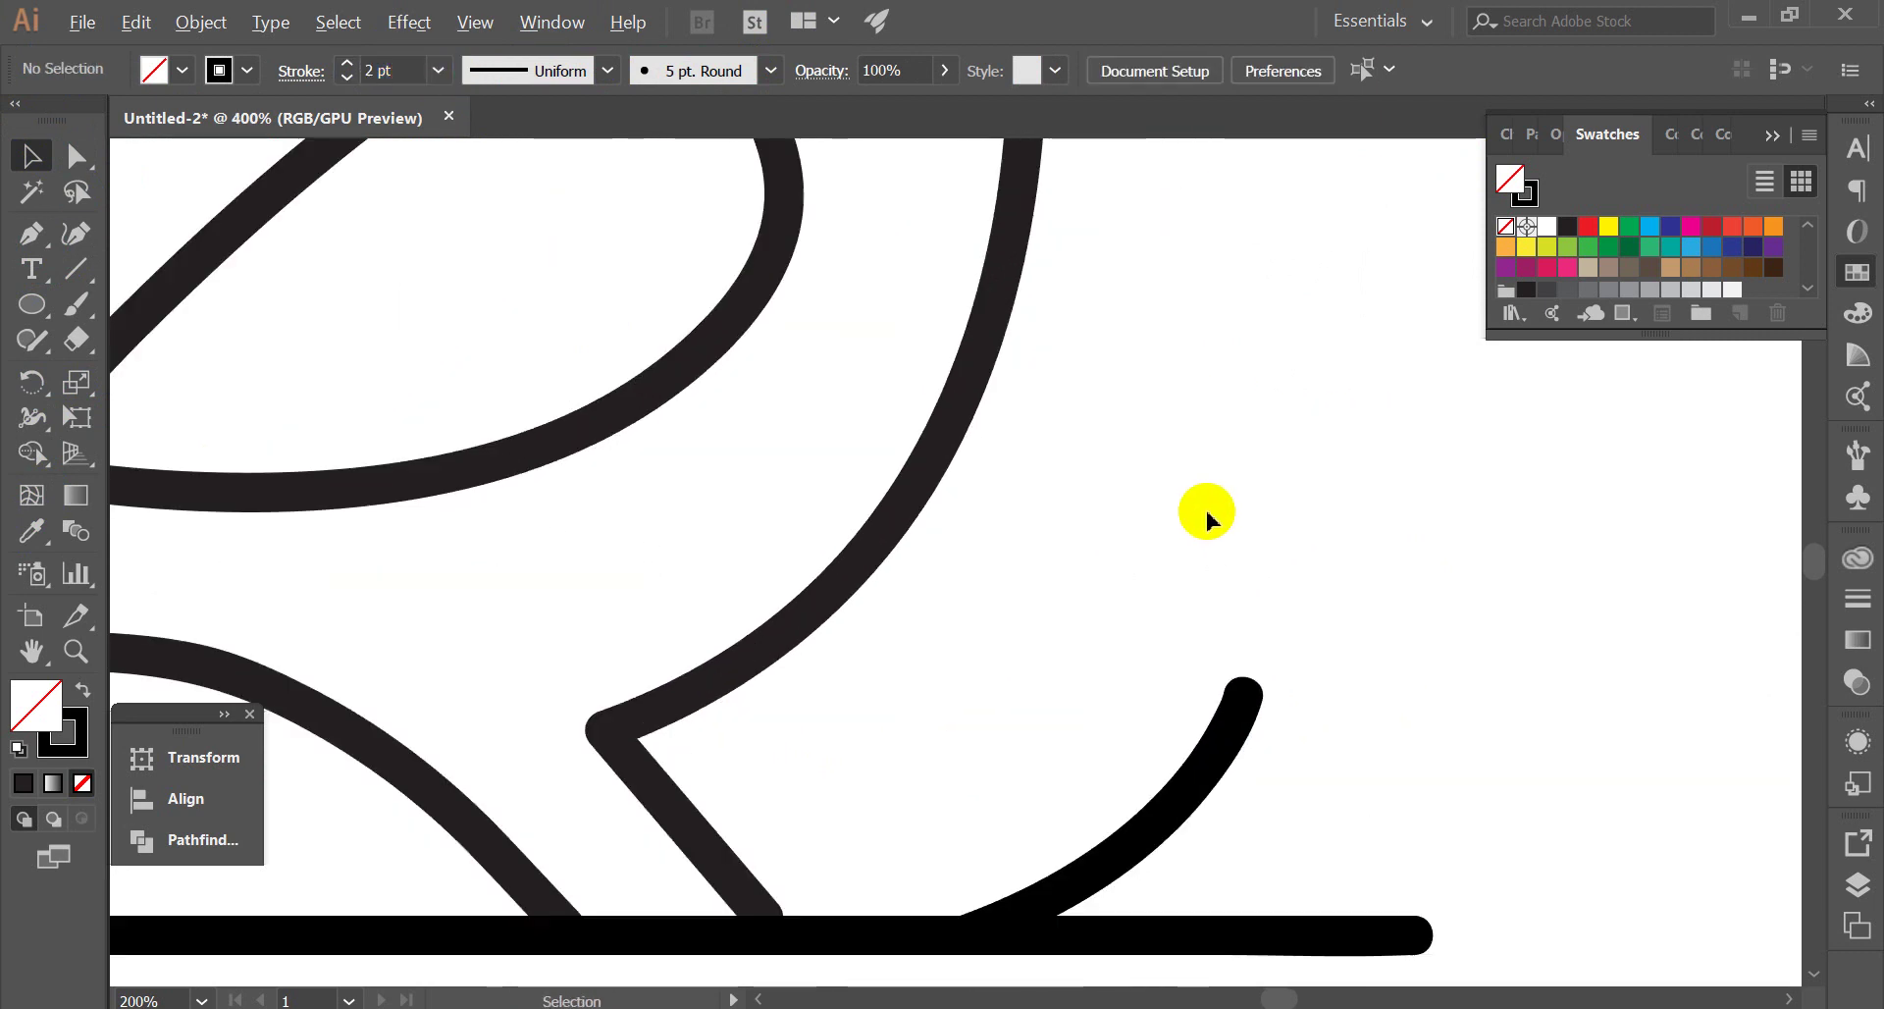
Pan the view from the sparrow's head back down to the wing and stem
scroll(1276, 529, down, 3)
scroll(1080, 763, up, 3)
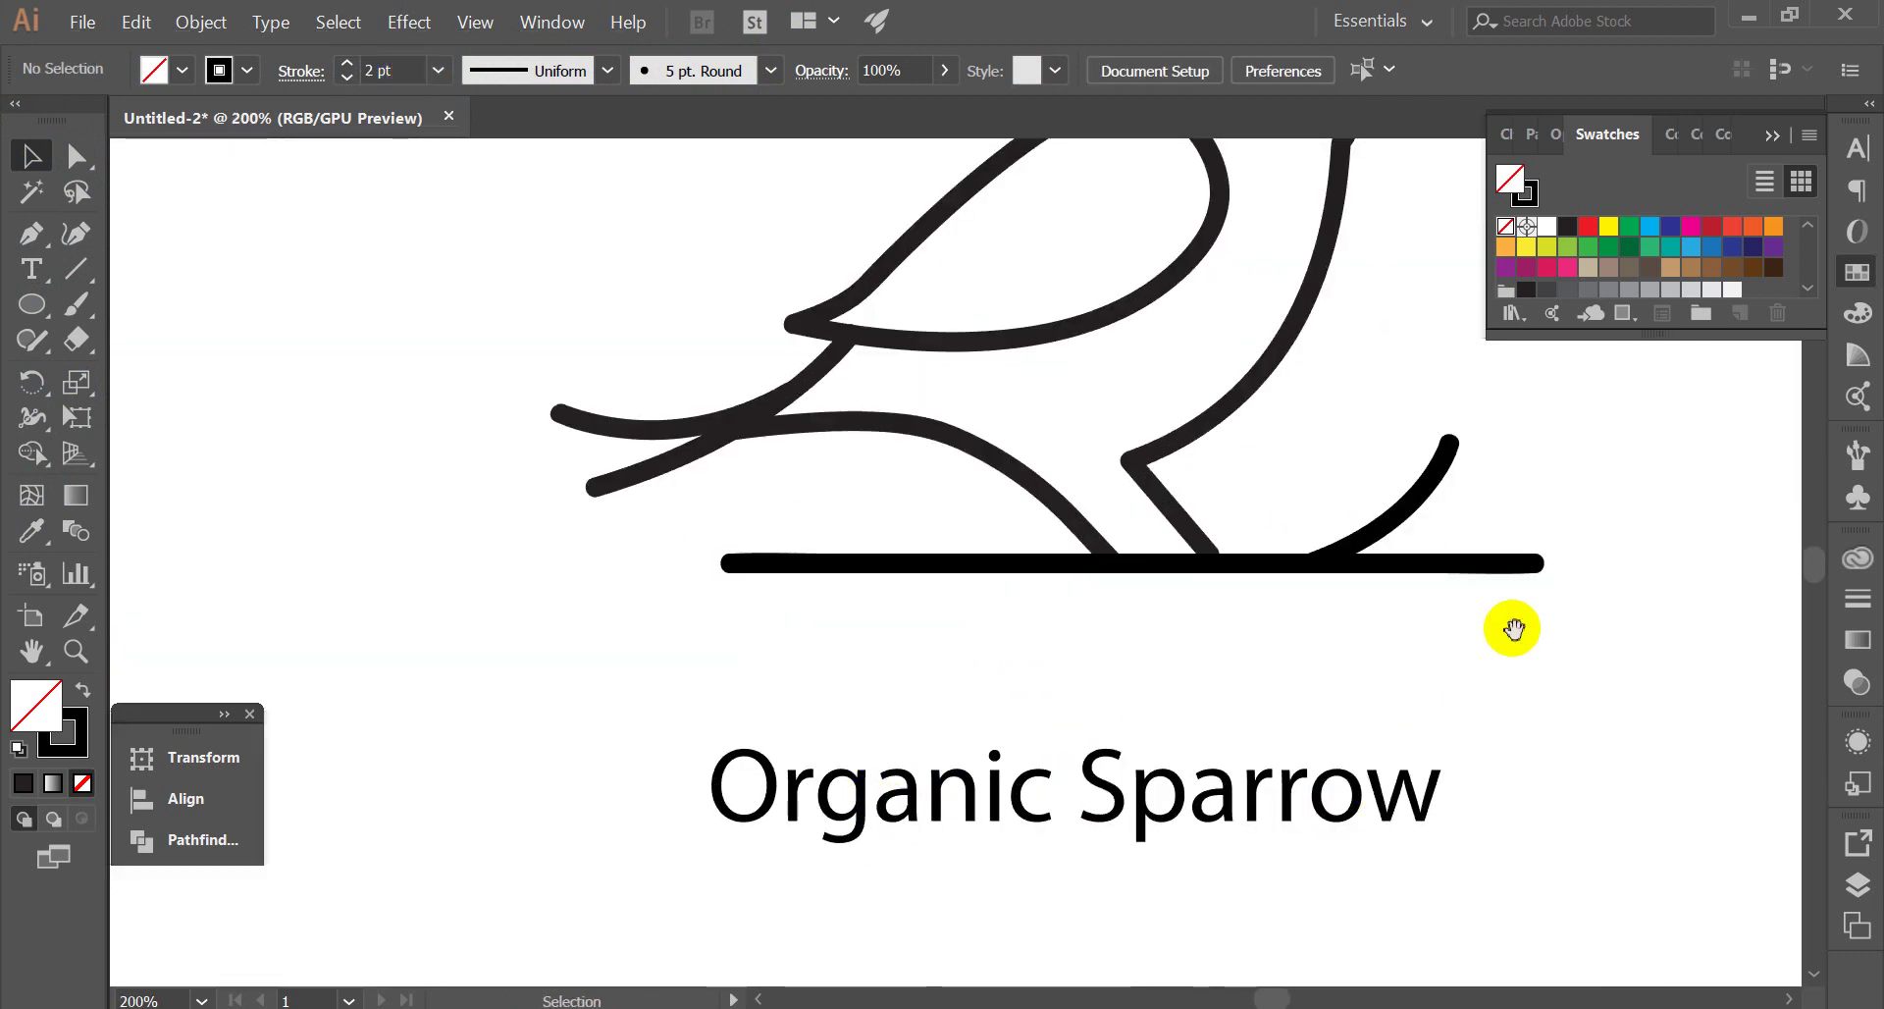
drag(1512, 628, 1370, 726)
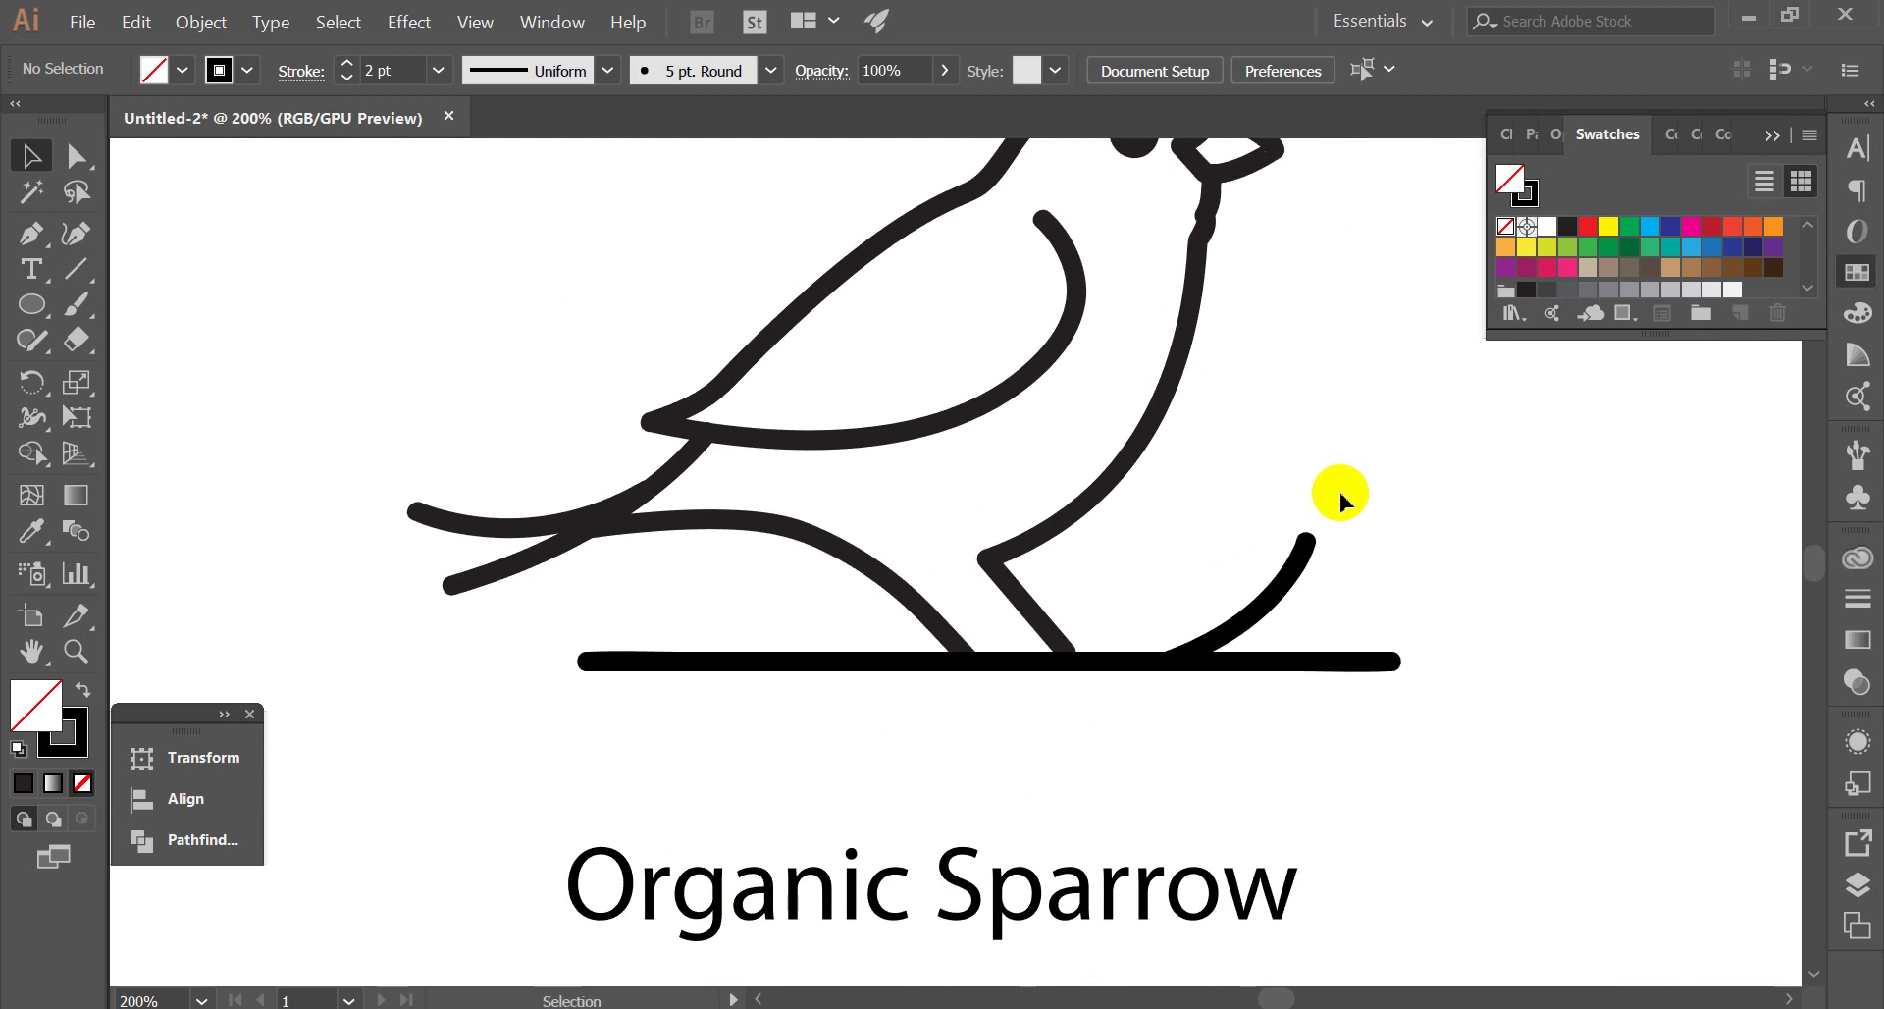
scroll(1236, 501, down, 1)
scroll(1187, 608, down, 1)
scroll(1190, 643, up, 3)
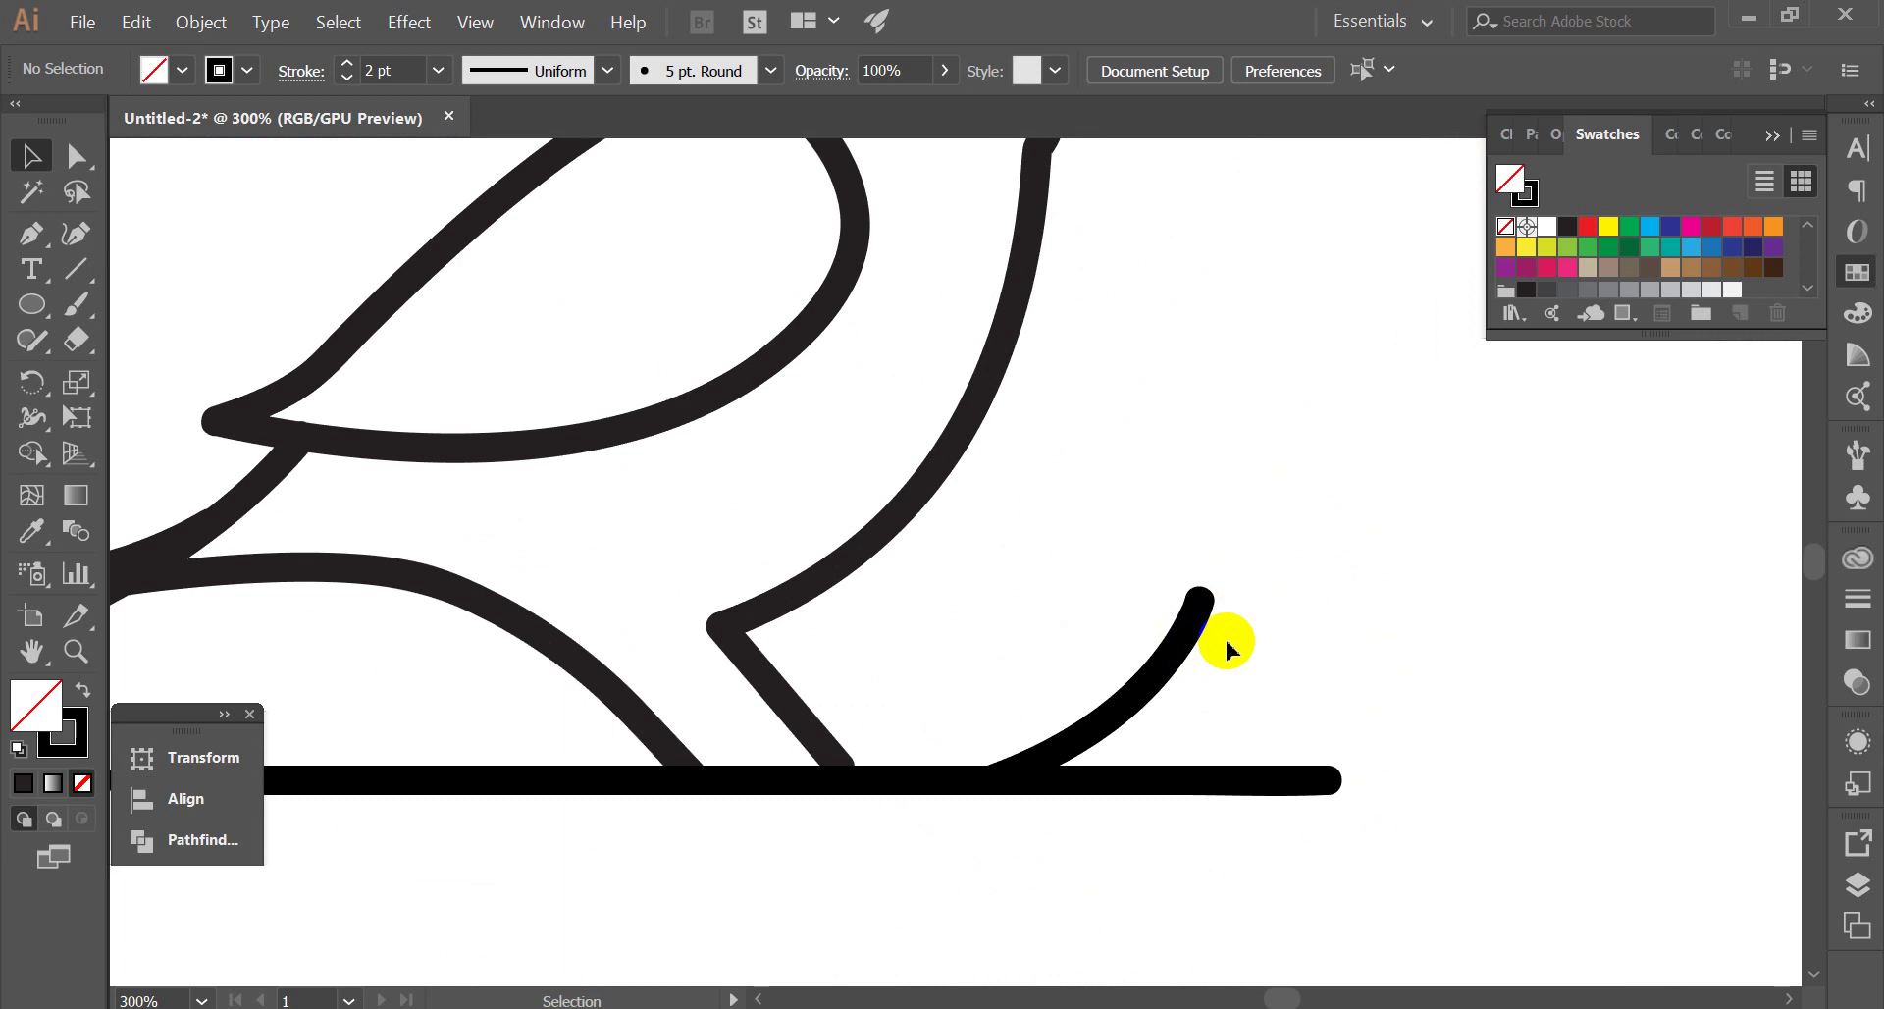
drag(1246, 584, 1254, 647)
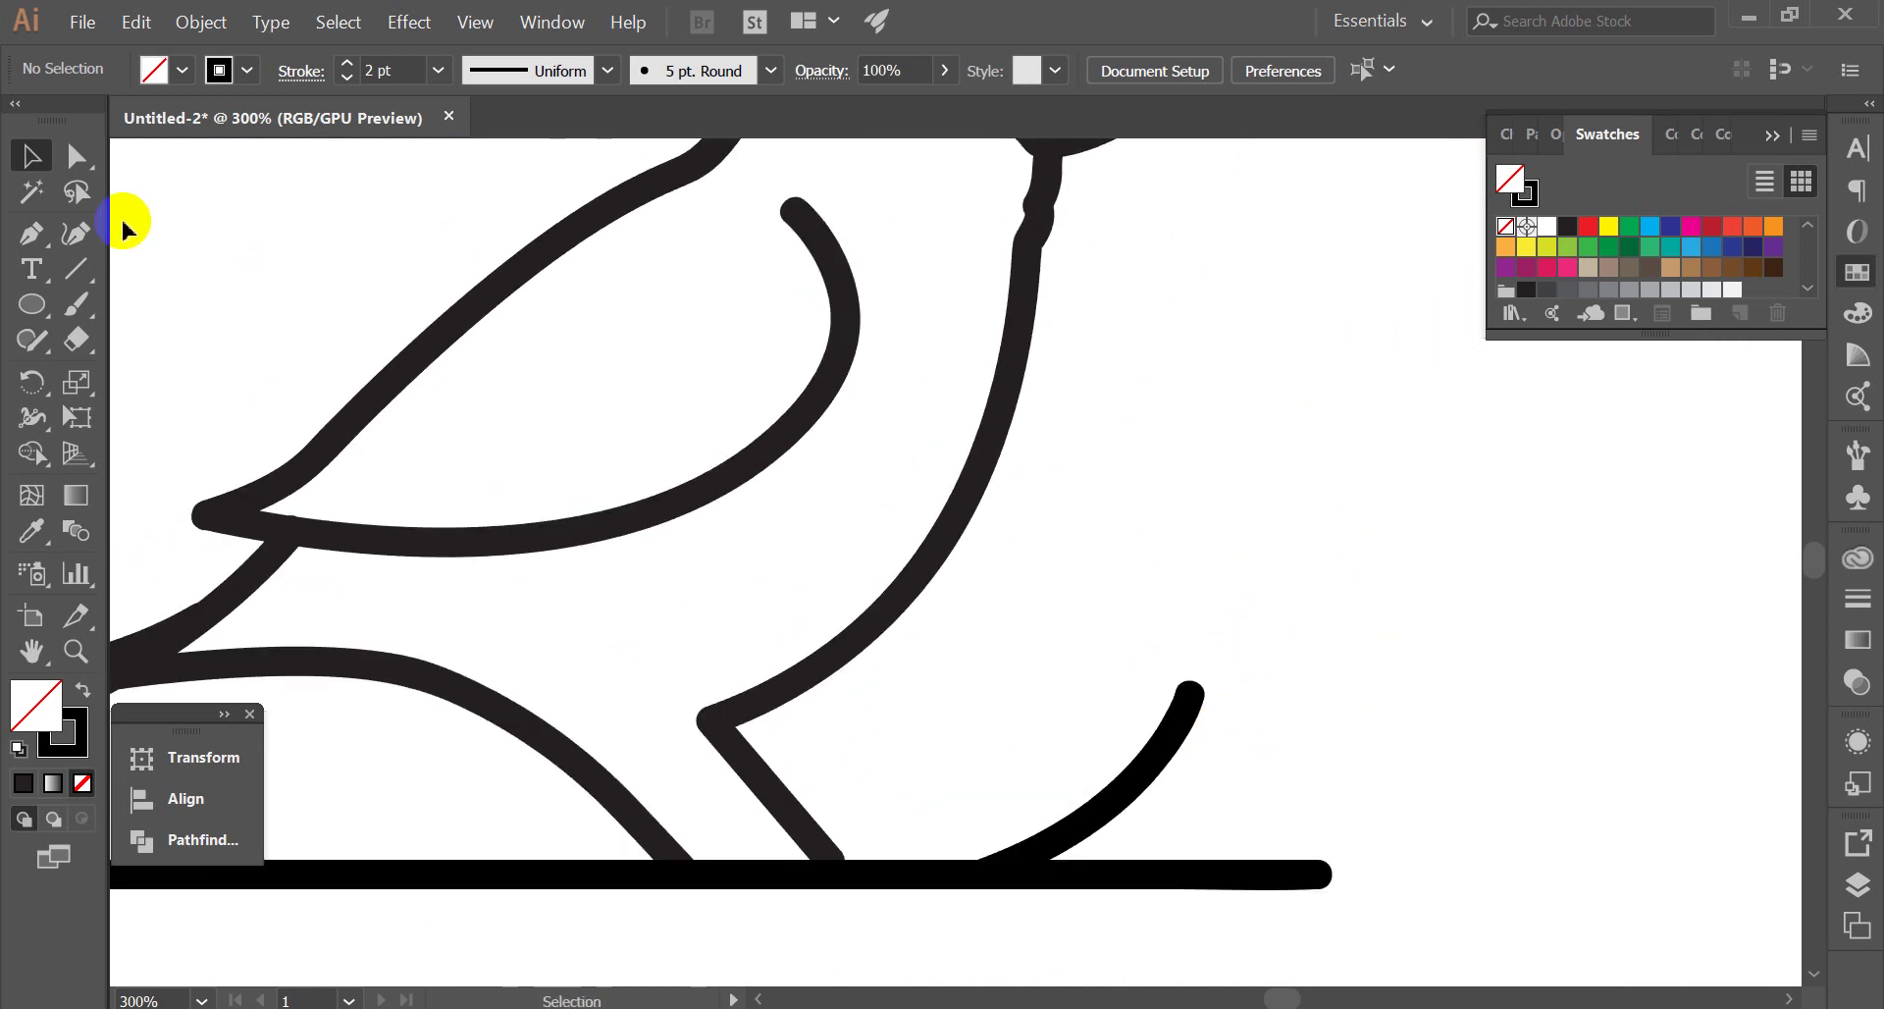
click(32, 237)
scroll(1148, 651, up, 1)
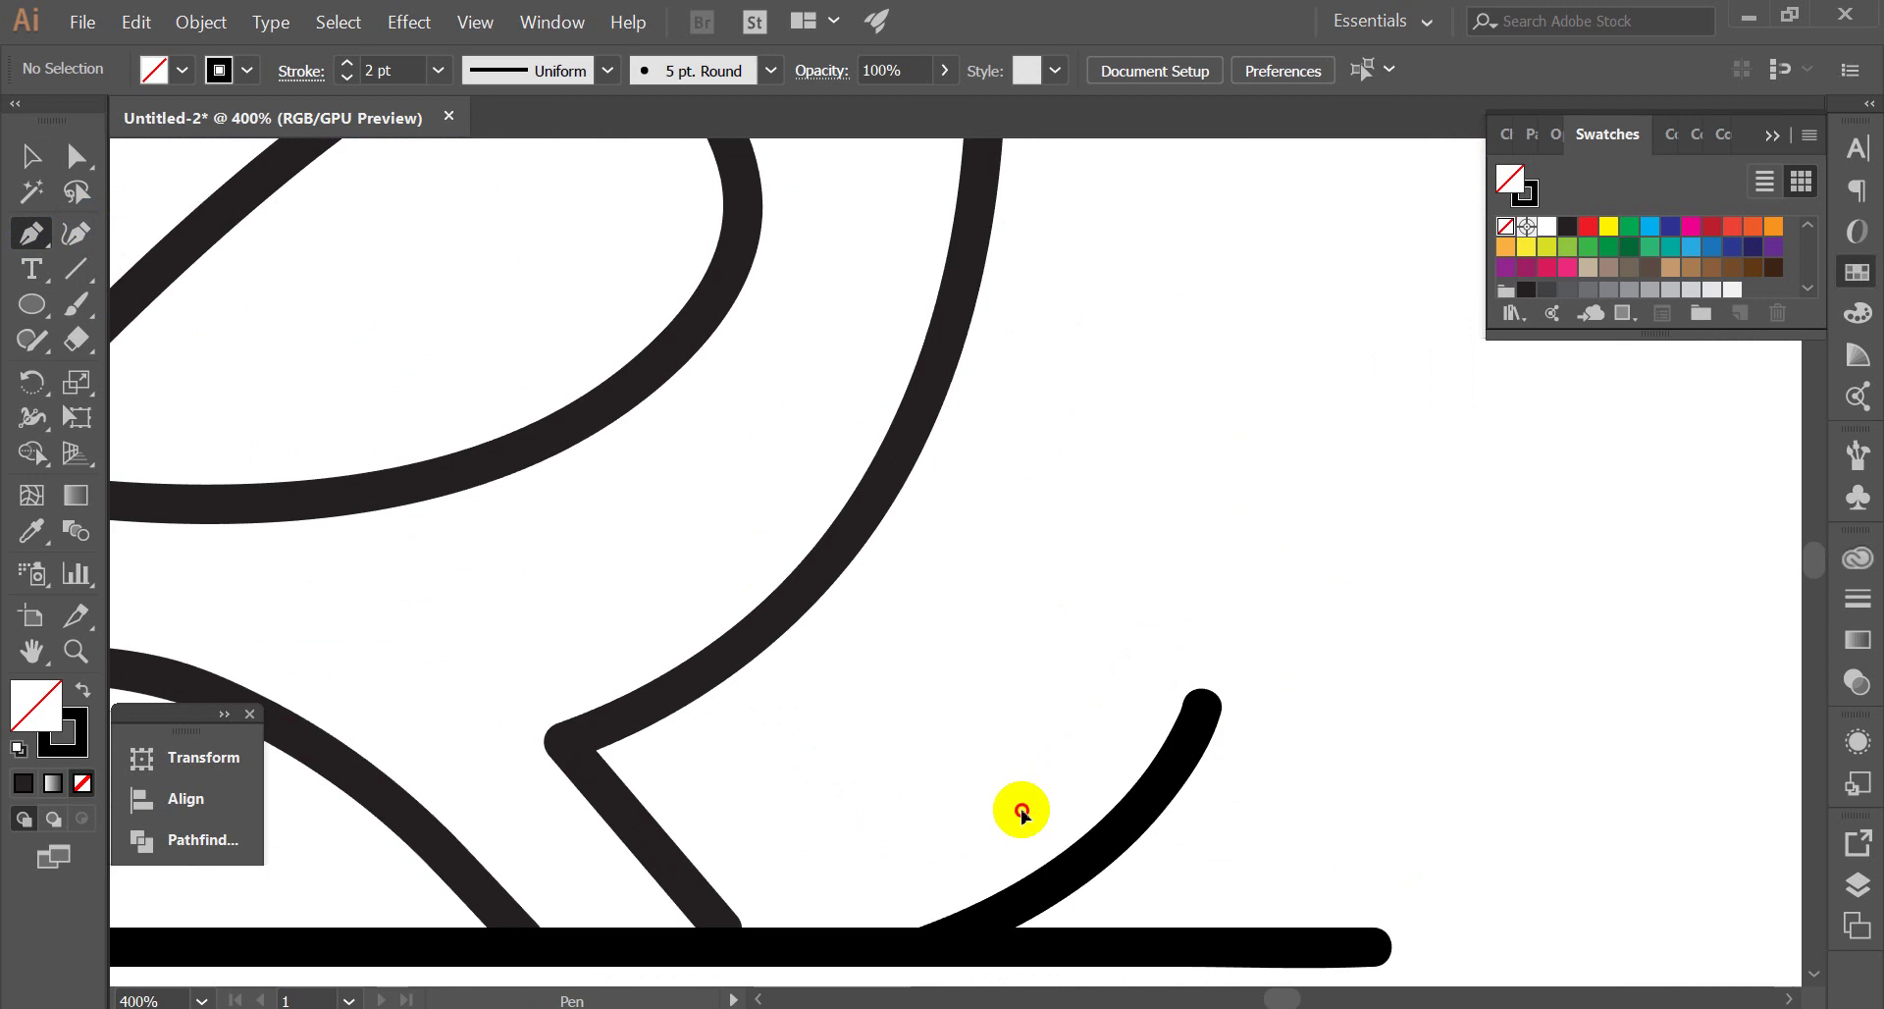
Try a first leaf curve beside the stem, undo it, and end the previous path
click(1020, 808)
drag(1118, 491, 1304, 412)
key(ctrl+z)
scroll(1089, 711, down, 2)
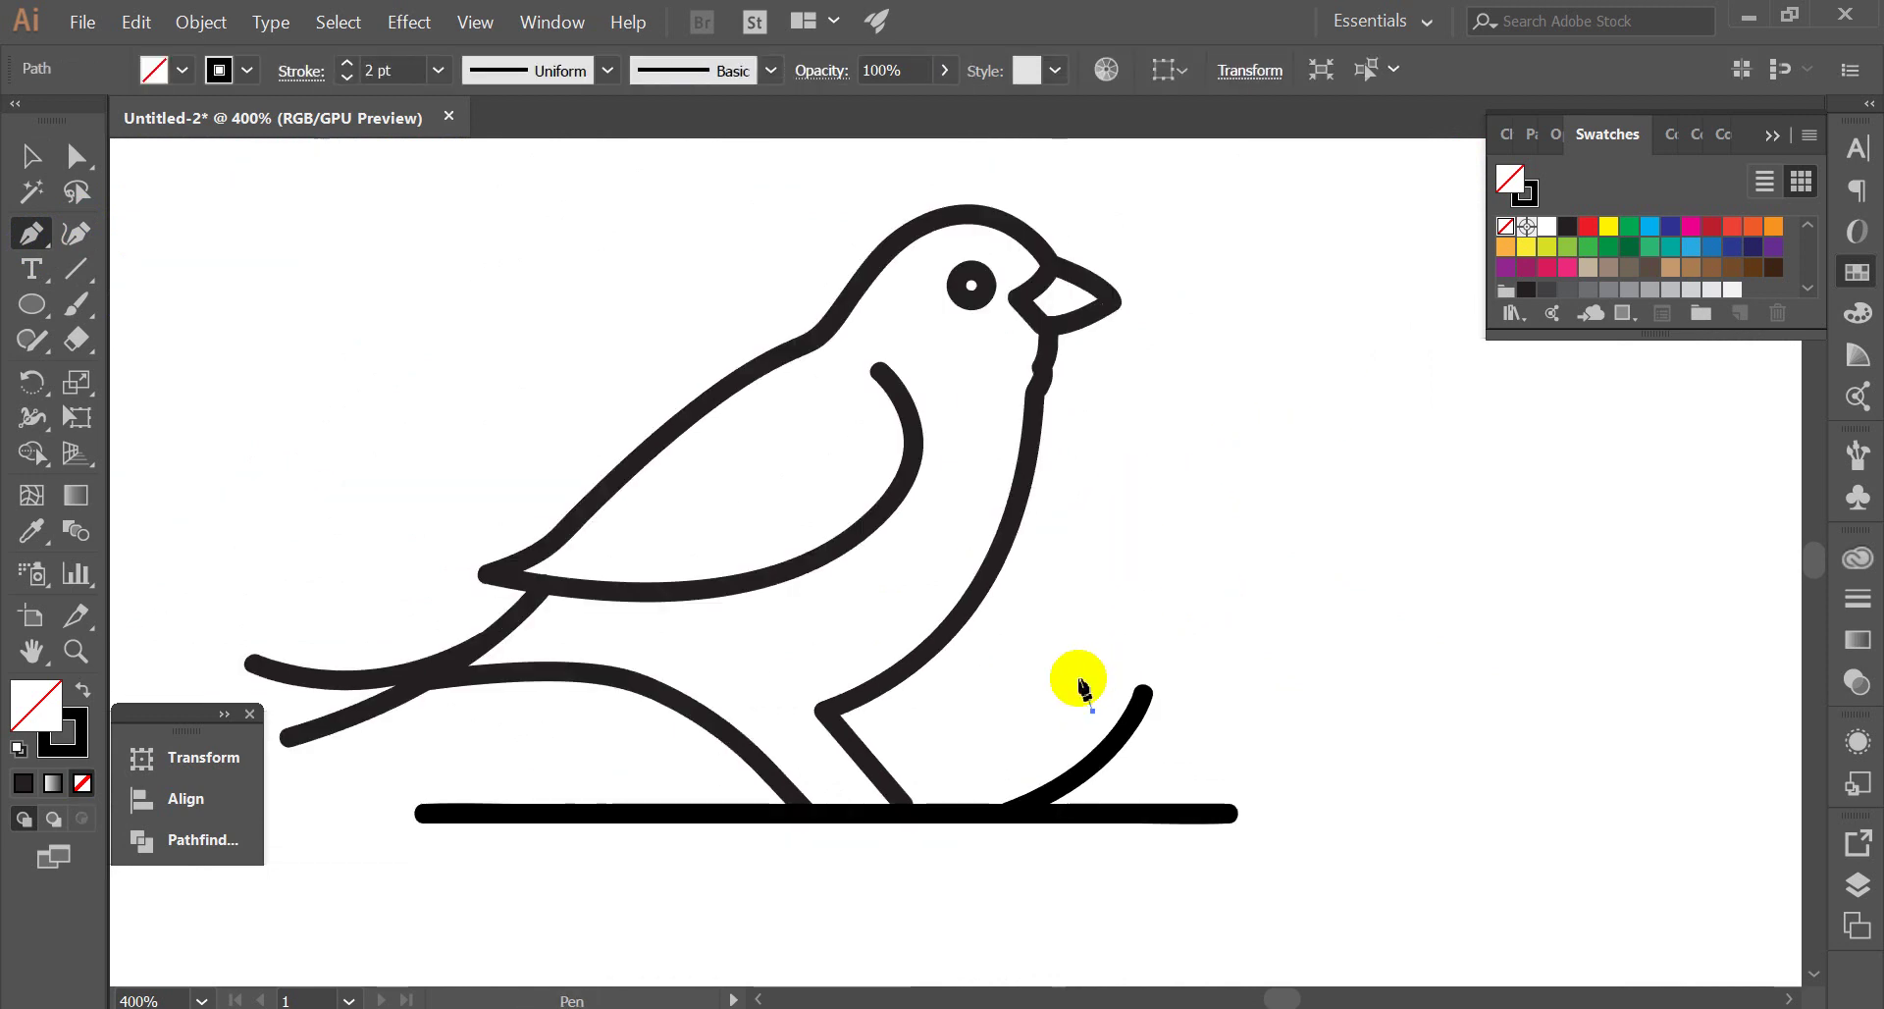
key(Escape)
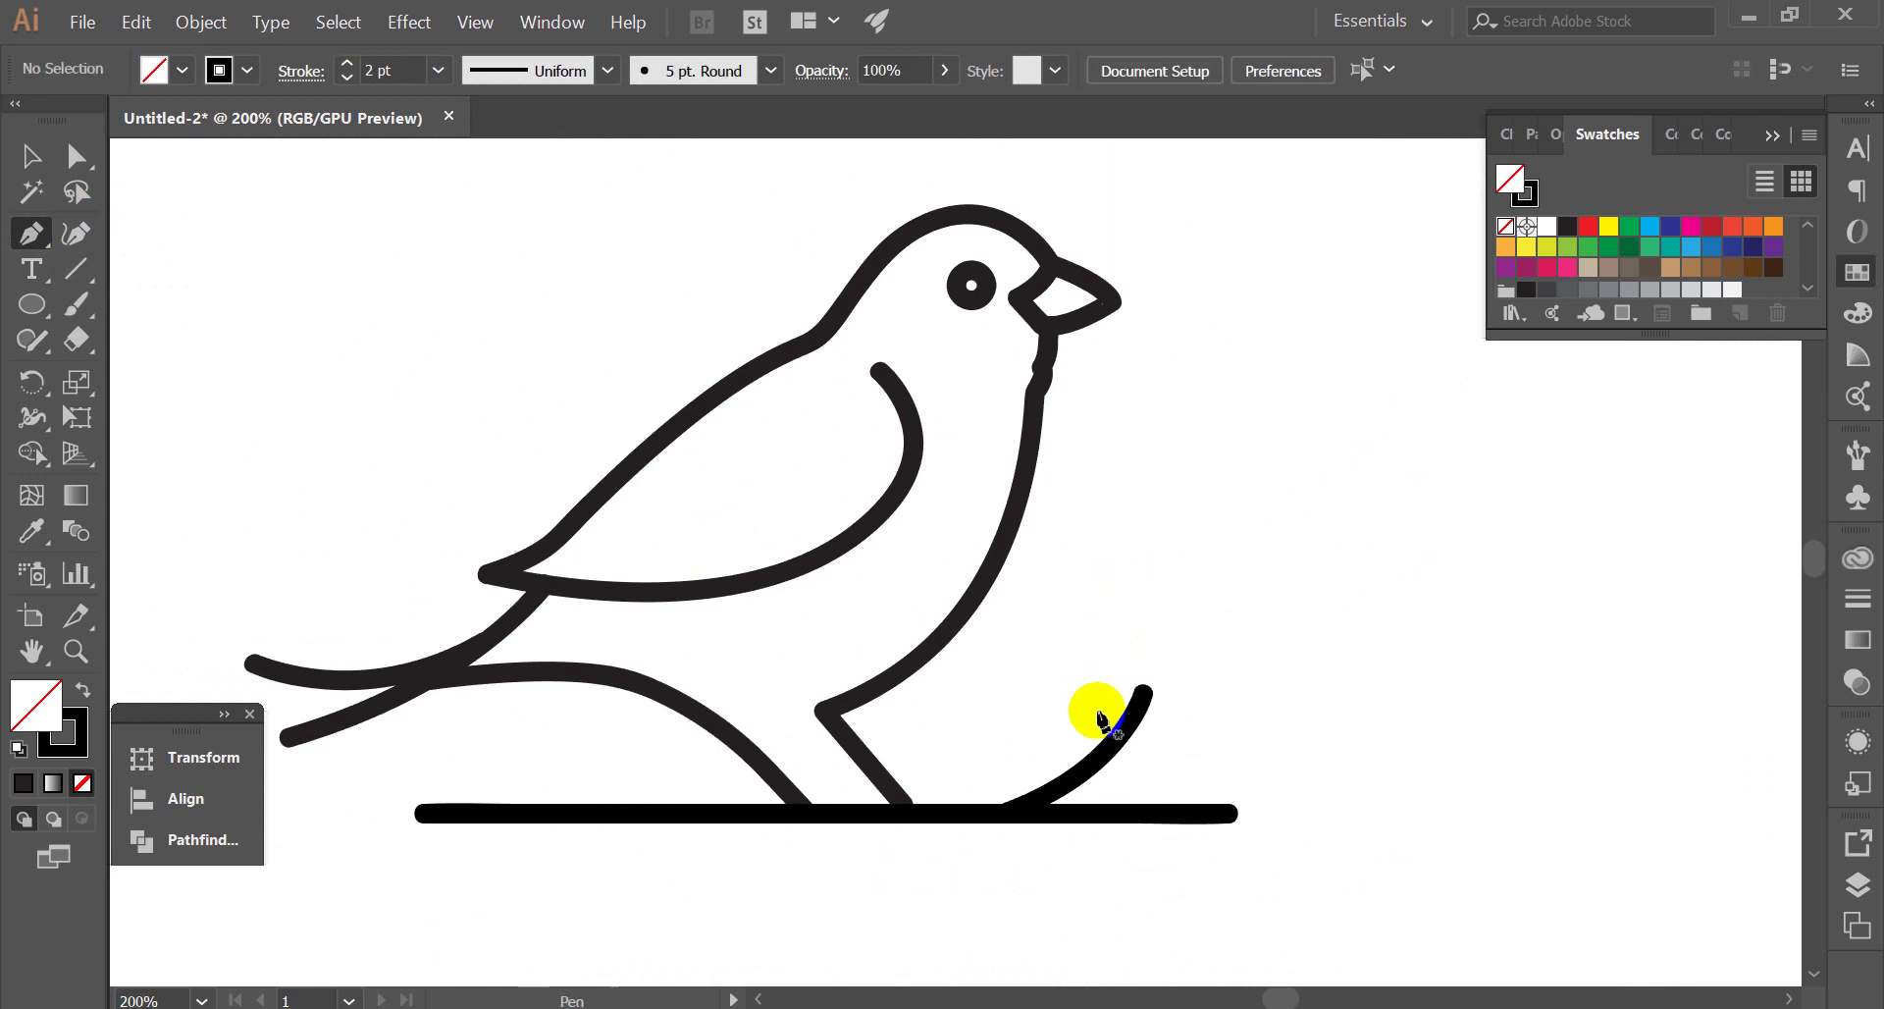
Draw the leaf's two curved sides, up from the branch tip and back down
click(1075, 734)
alt+scroll(1089, 660, up, 1)
drag(1142, 589, 1389, 443)
key(ctrl+z)
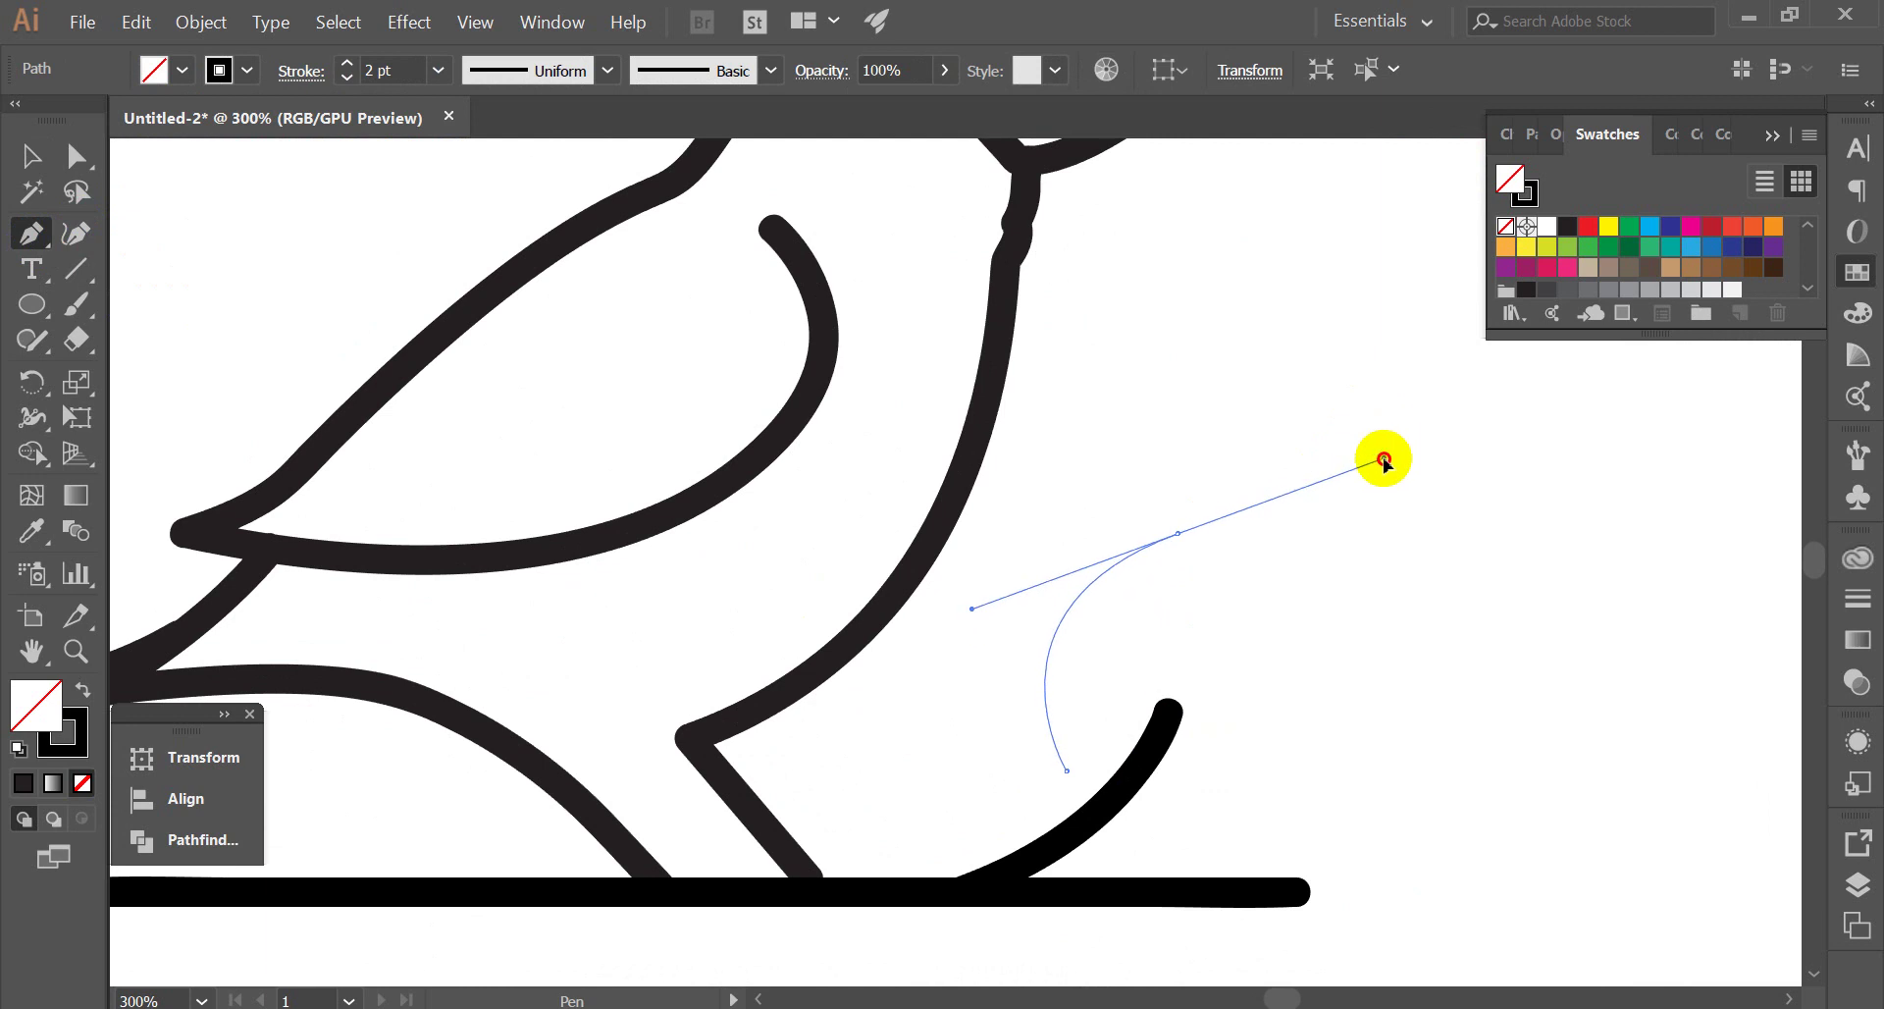
mouse_move(1178, 533)
mouse_down()
mouse_move(1138, 869)
mouse_move(1140, 824)
mouse_move(884, 964)
mouse_up()
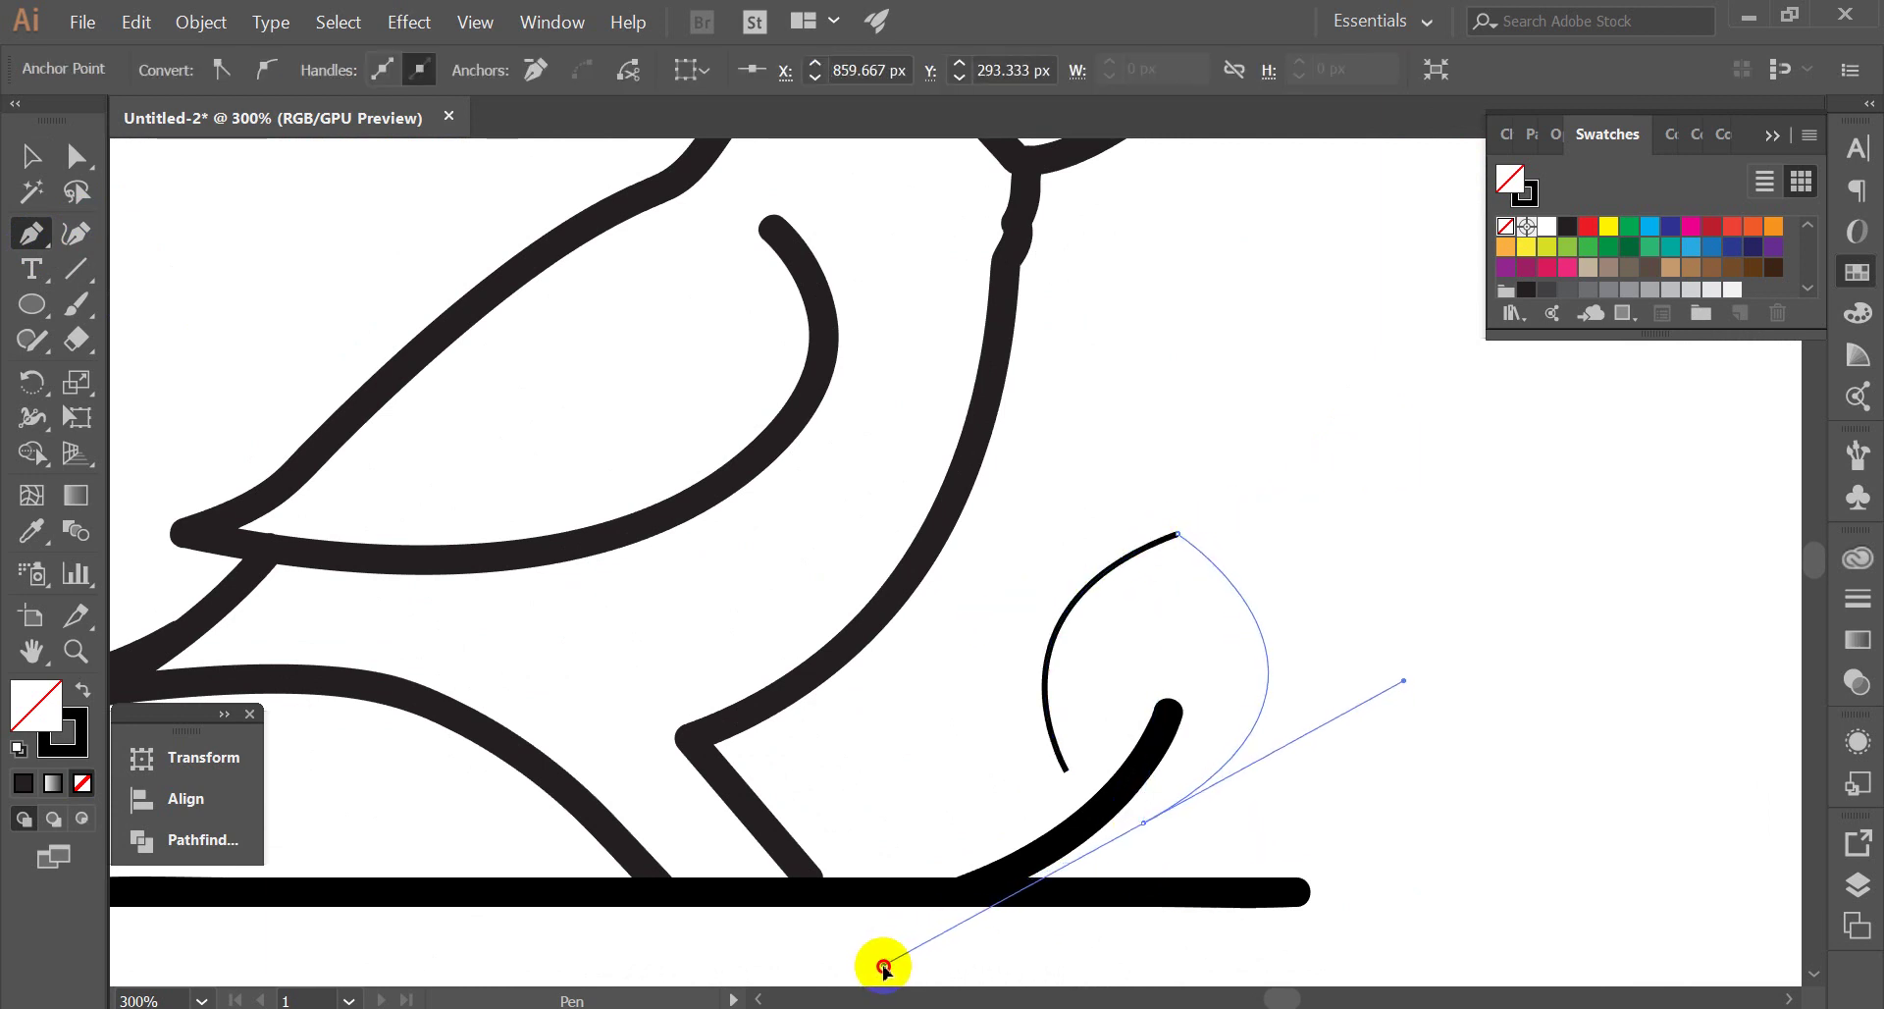
Adjust the leaf's left end, raise its tip, and reshape its right curve
click(30, 155)
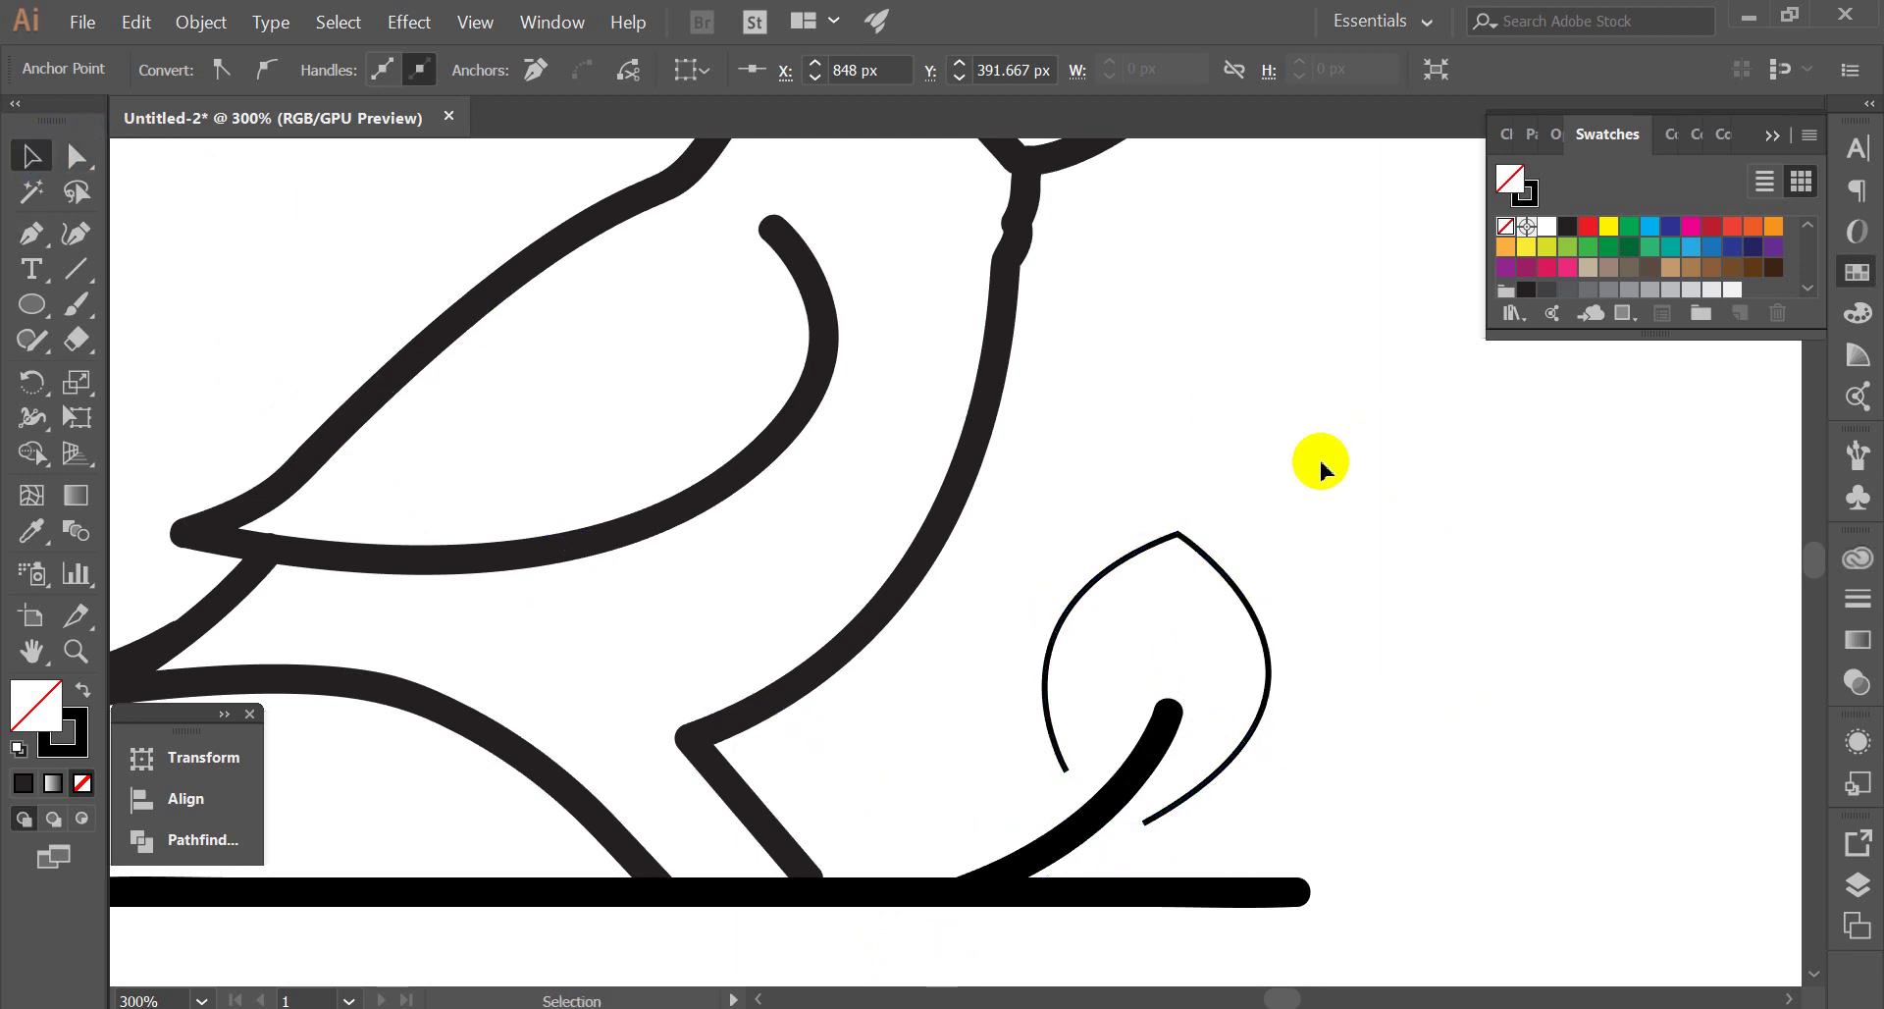
scroll(1024, 505, up, 1)
scroll(1025, 505, up, 1)
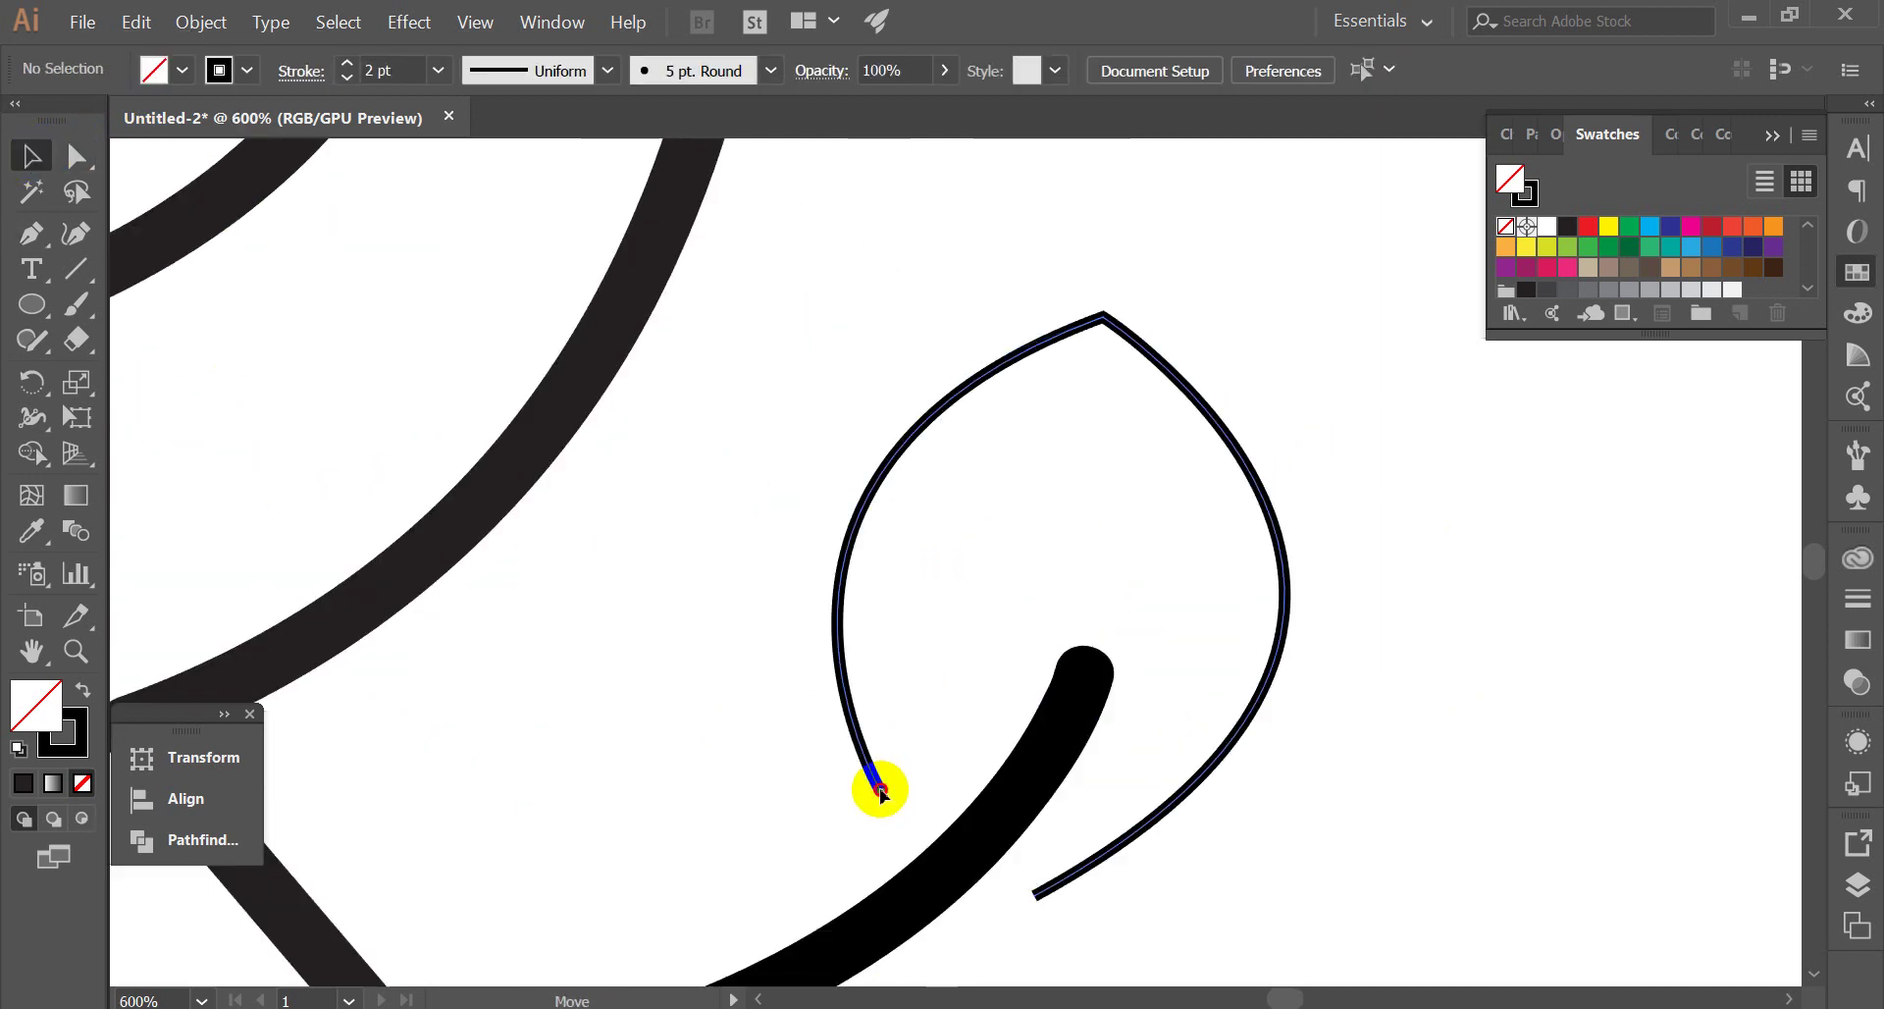
drag(876, 785, 913, 790)
drag(1102, 317, 1241, 272)
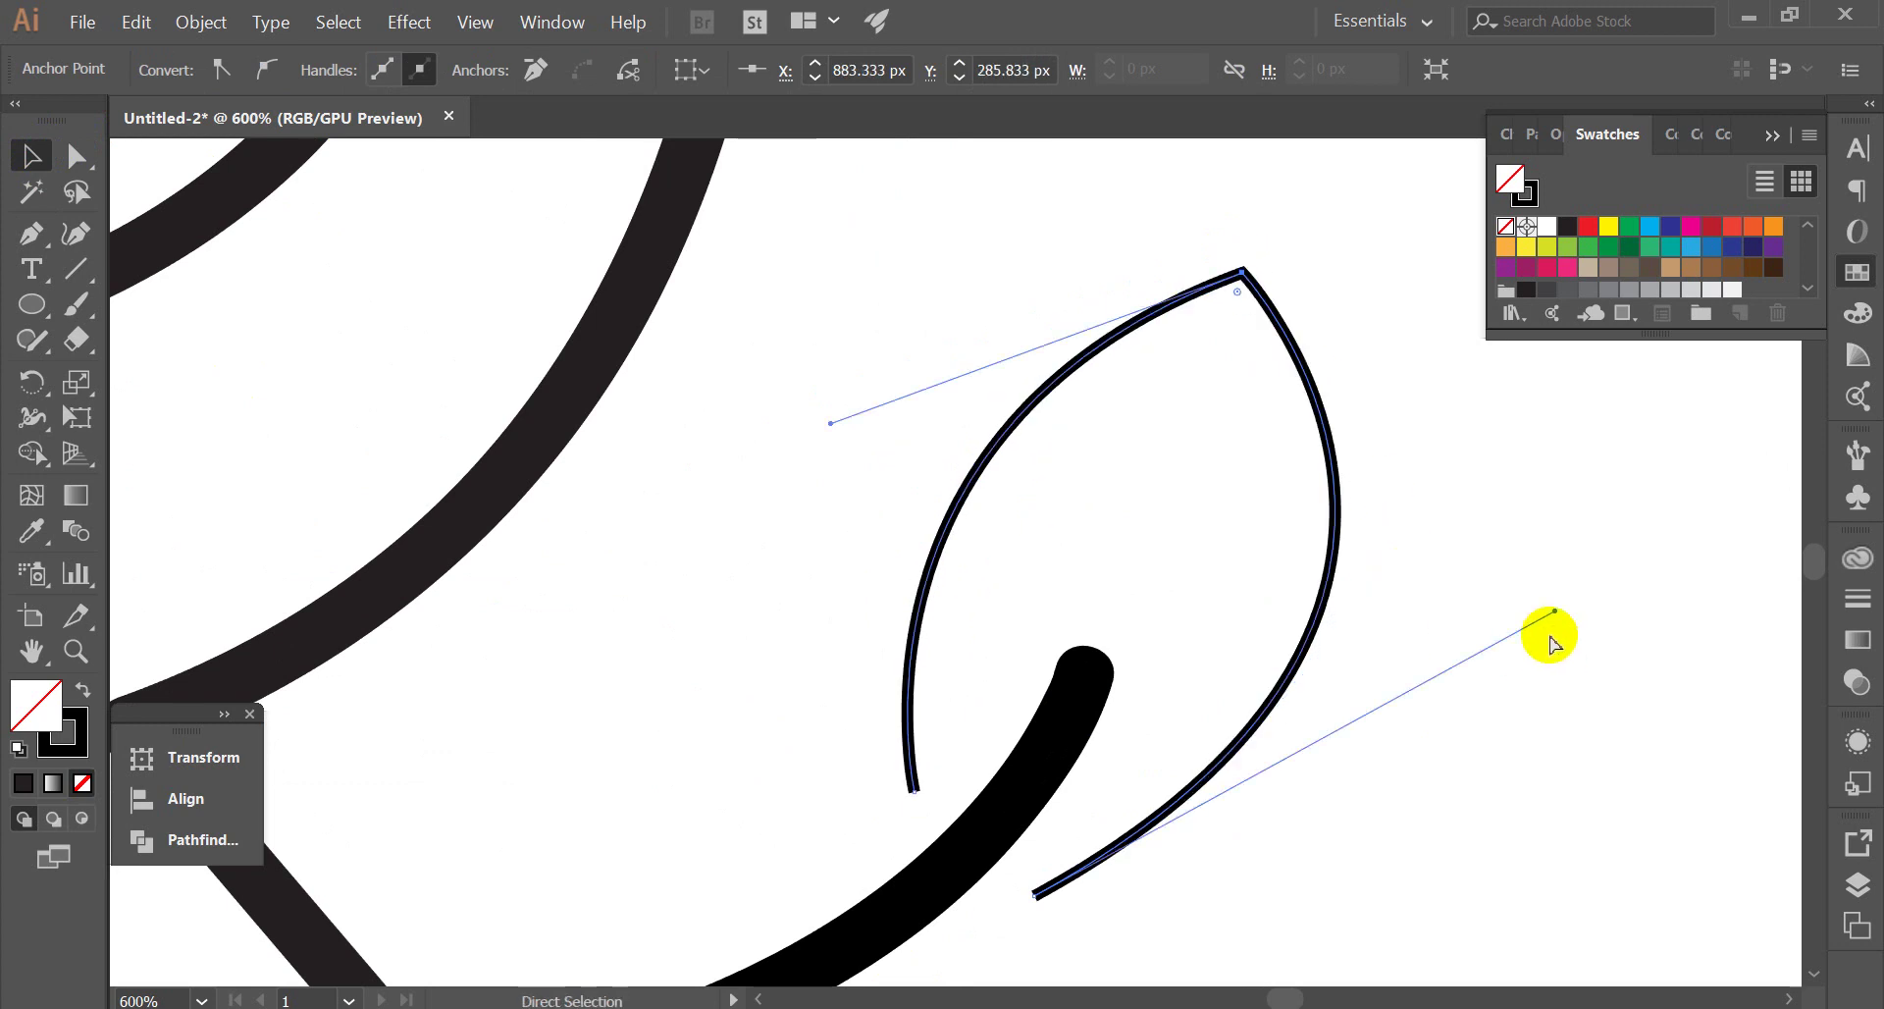
drag(1554, 612, 1577, 804)
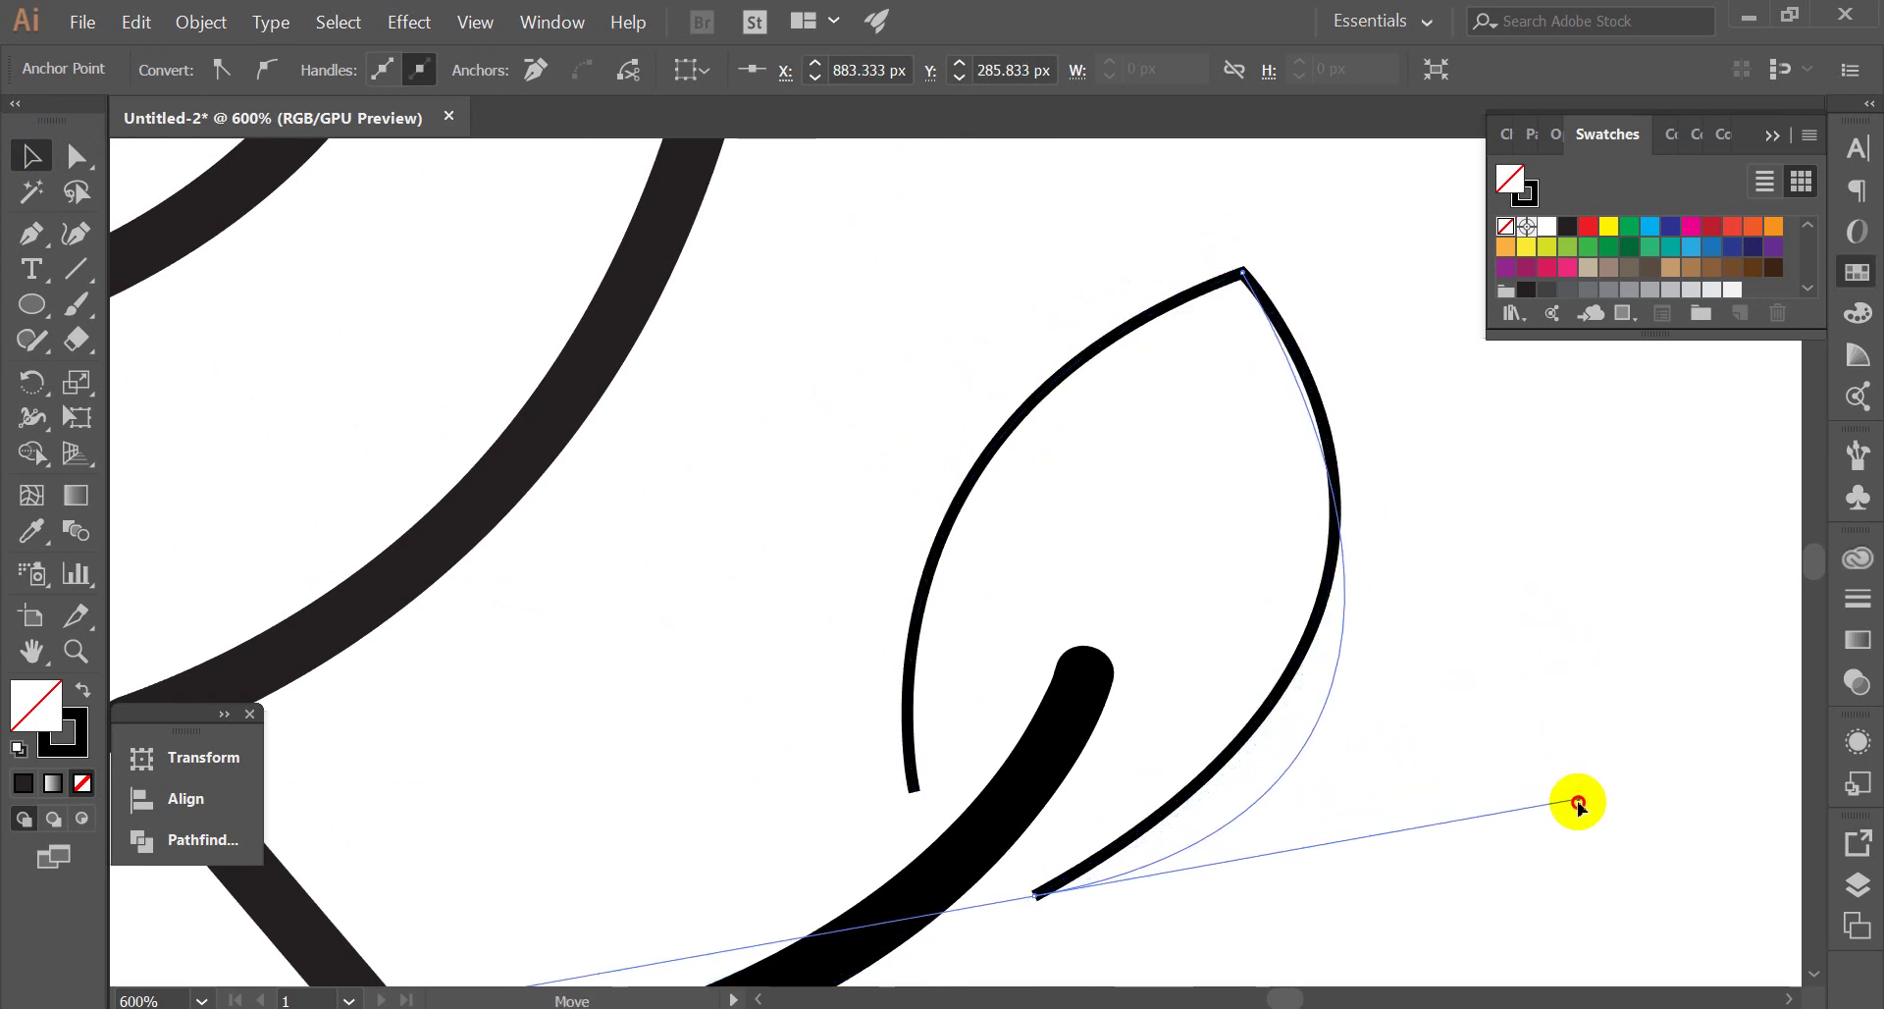
scroll(1211, 429, down, 1)
scroll(1216, 429, down, 1)
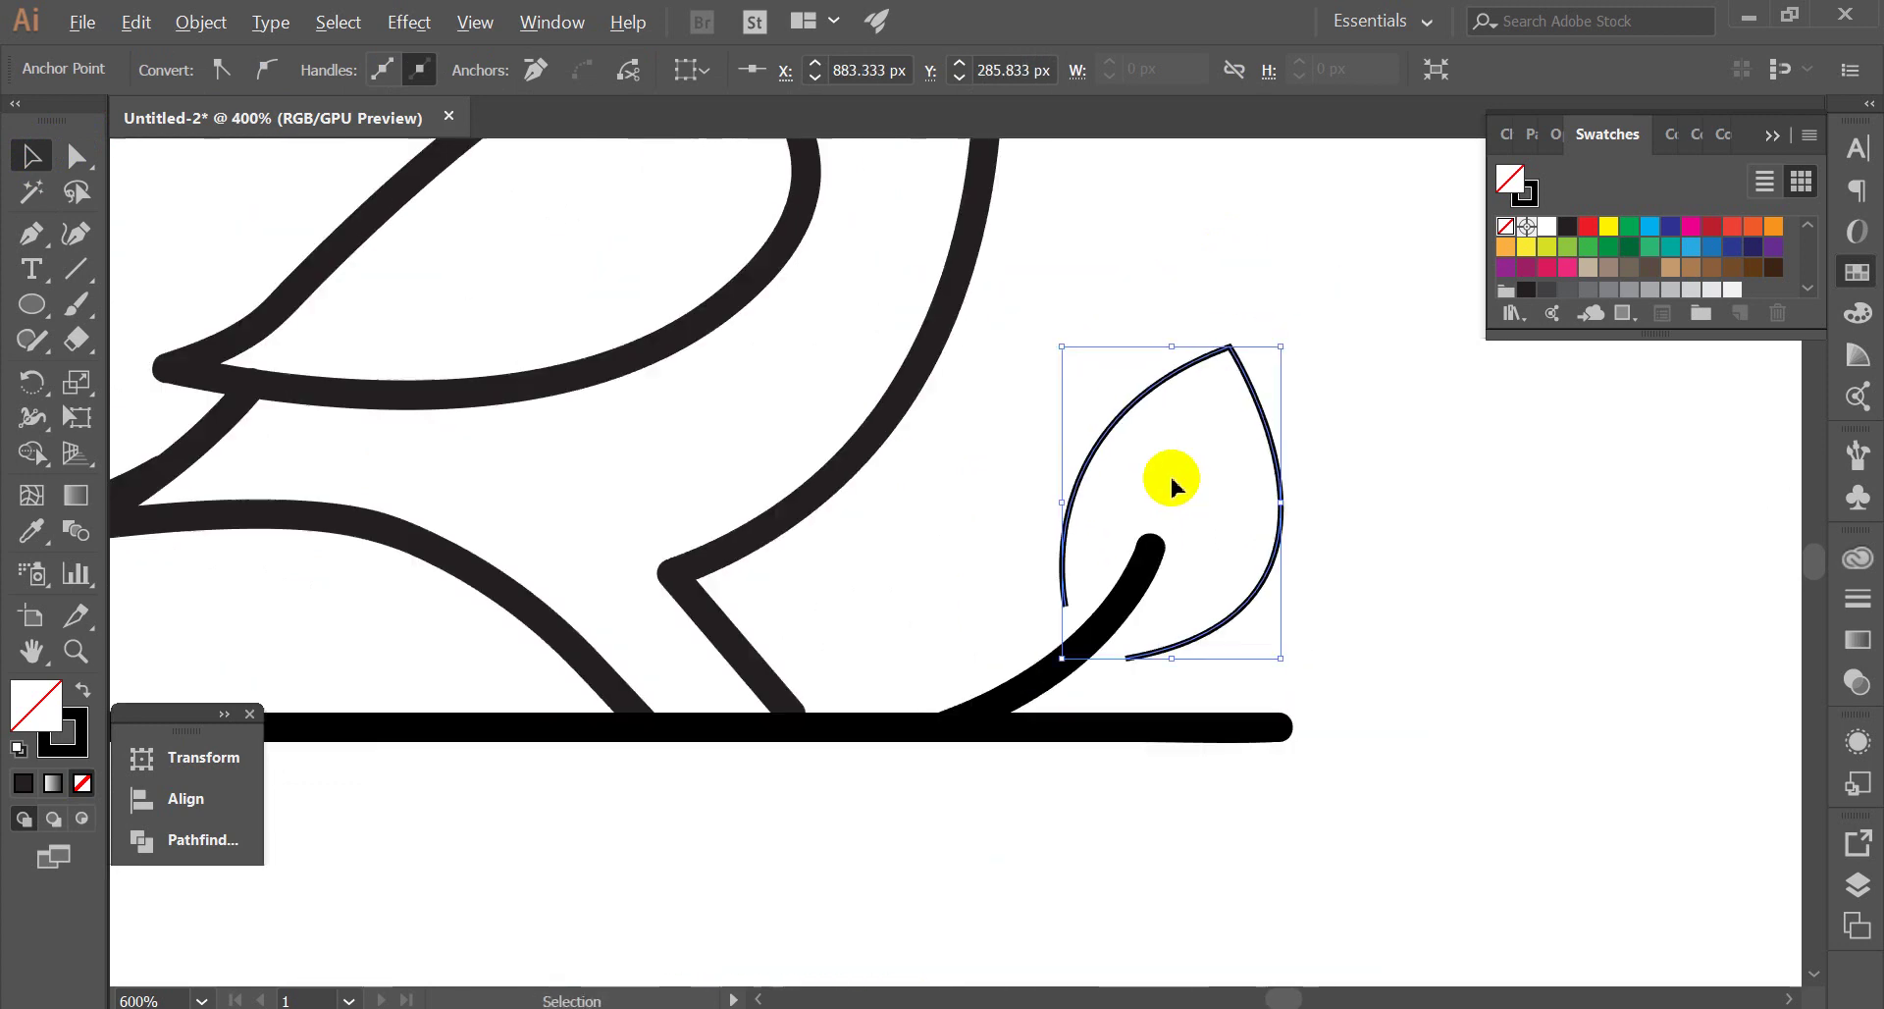
Refine the leaf's left end and top point, narrowing its right and bottom curves
drag(1066, 610, 1040, 631)
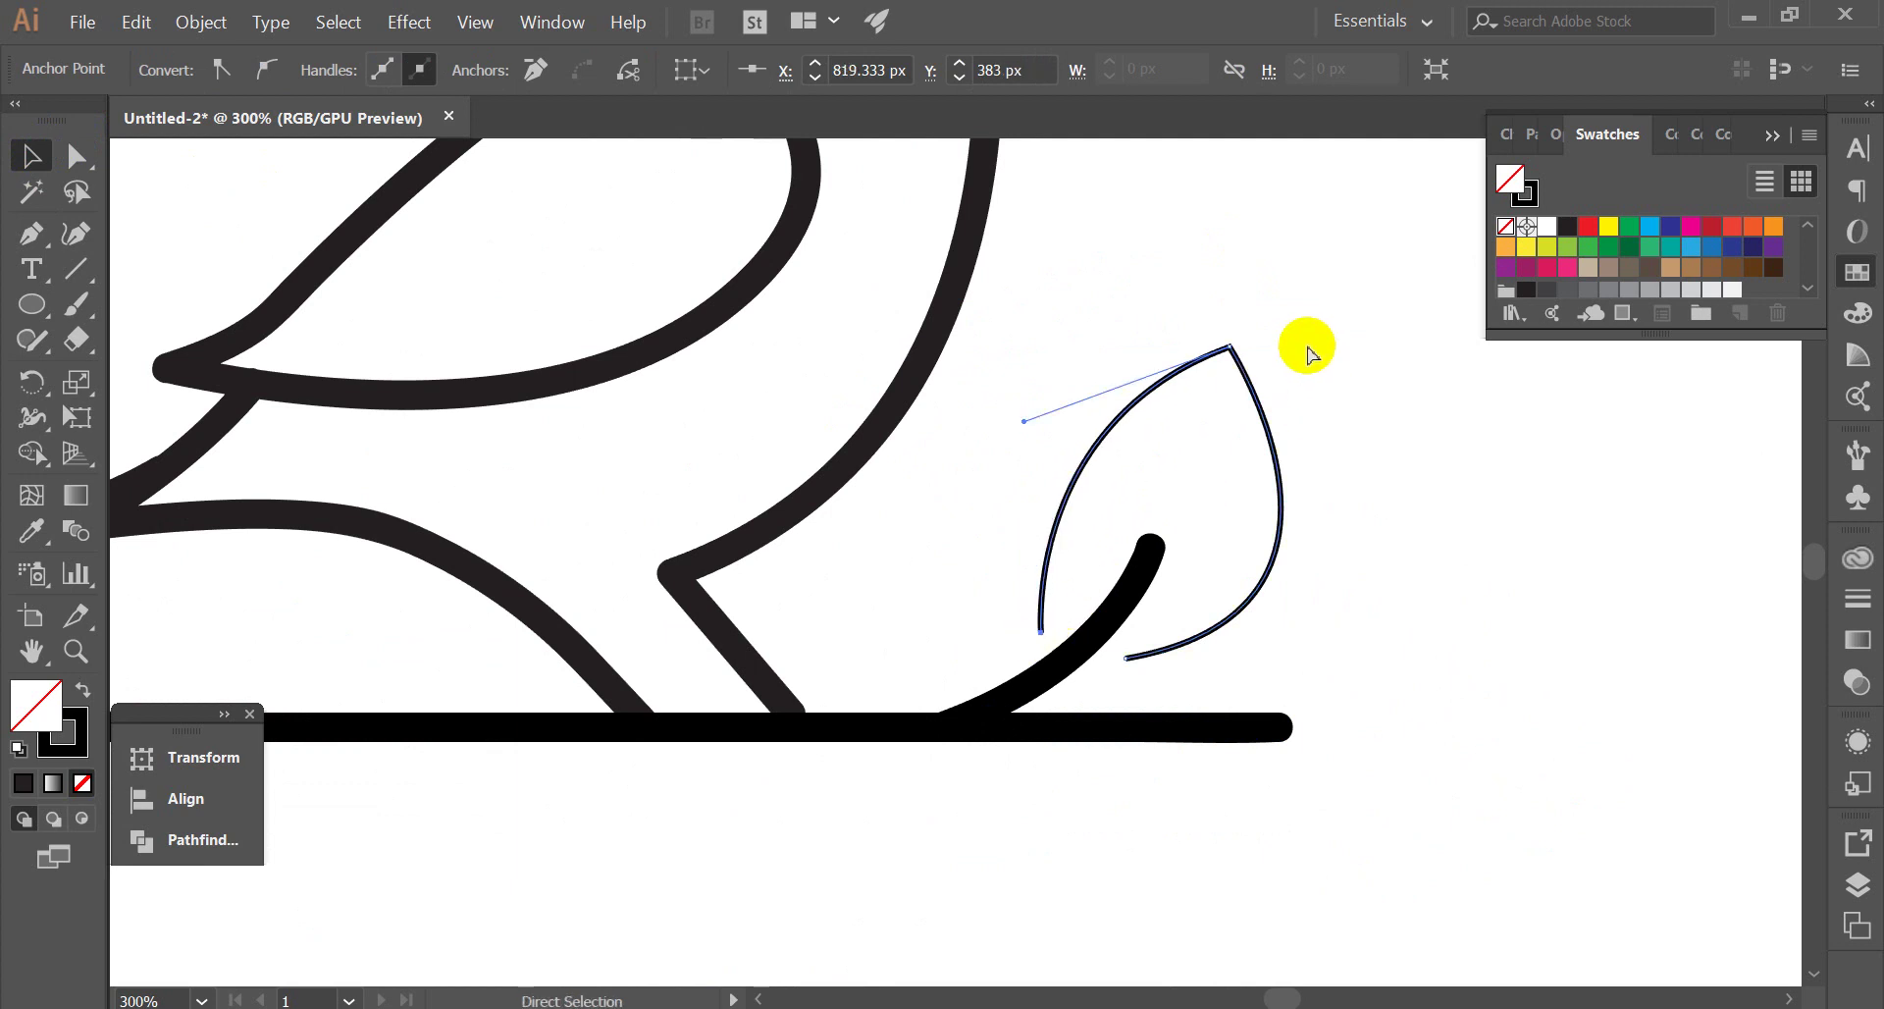
drag(1230, 349, 1212, 412)
scroll(1369, 593, up, 1)
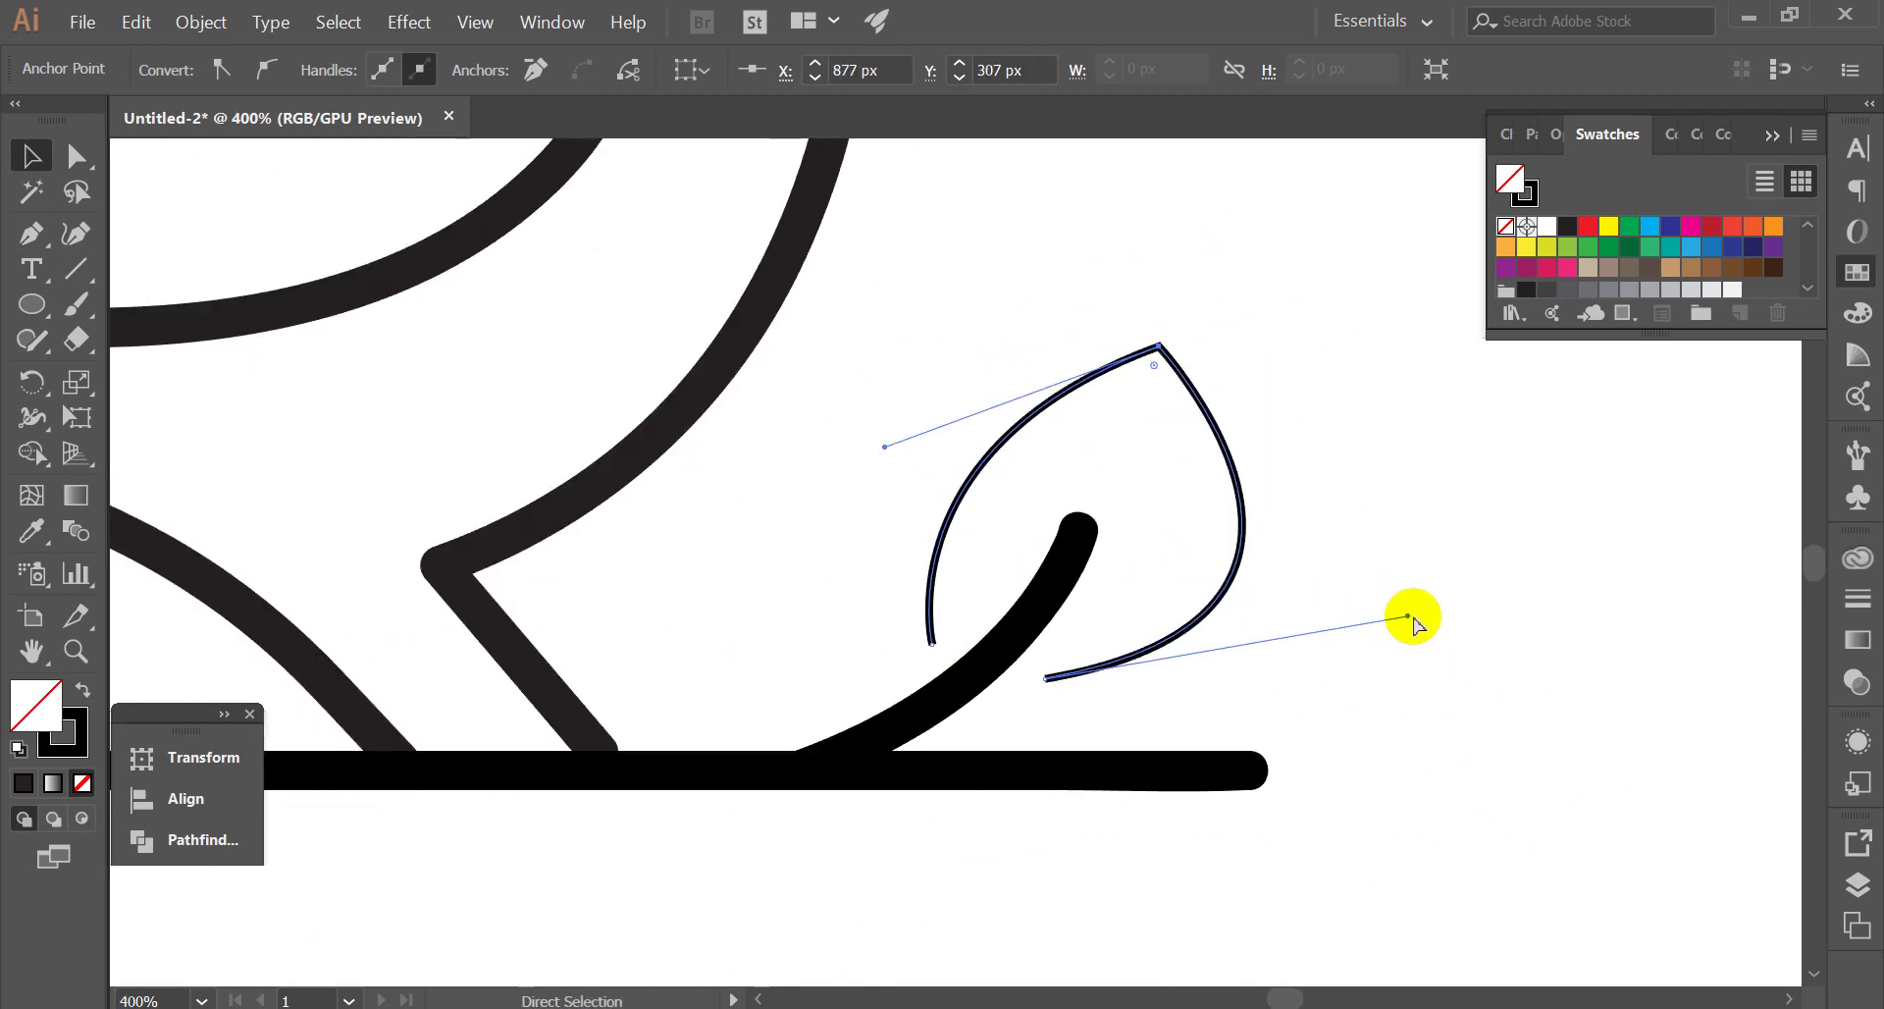
drag(1408, 616, 1313, 669)
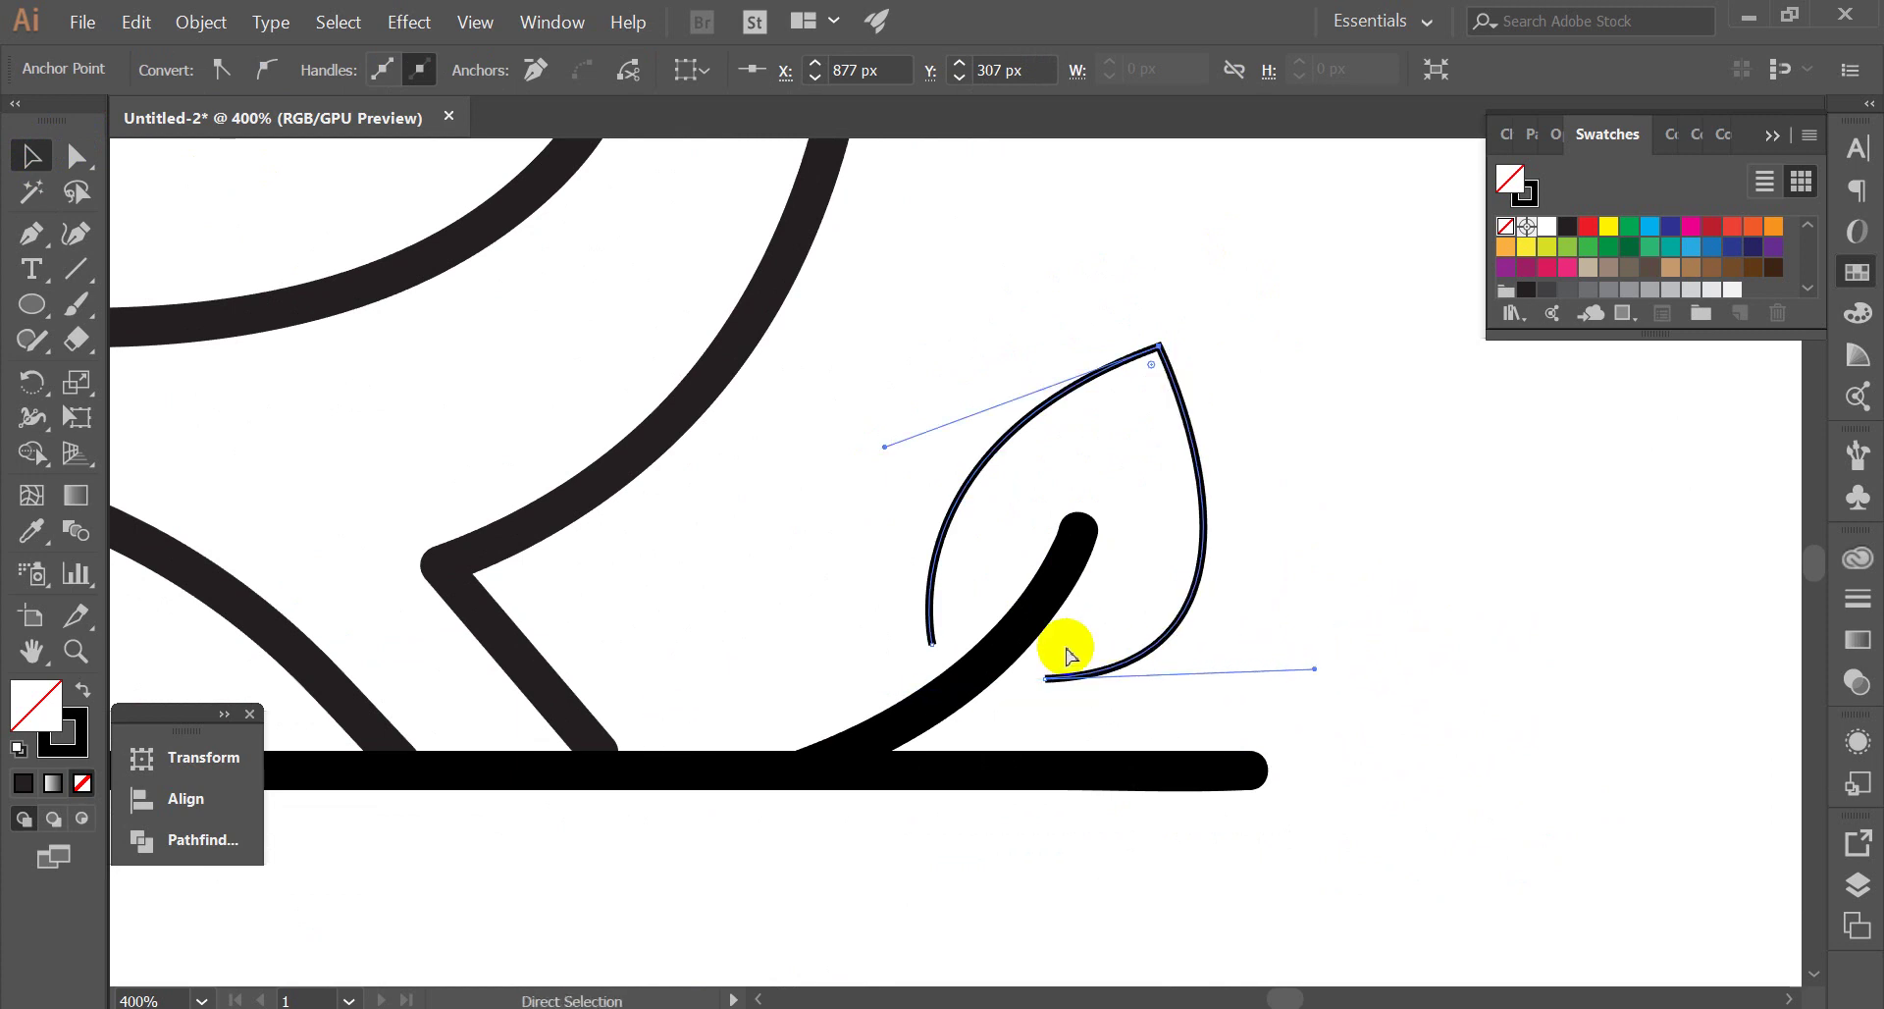
click(1046, 680)
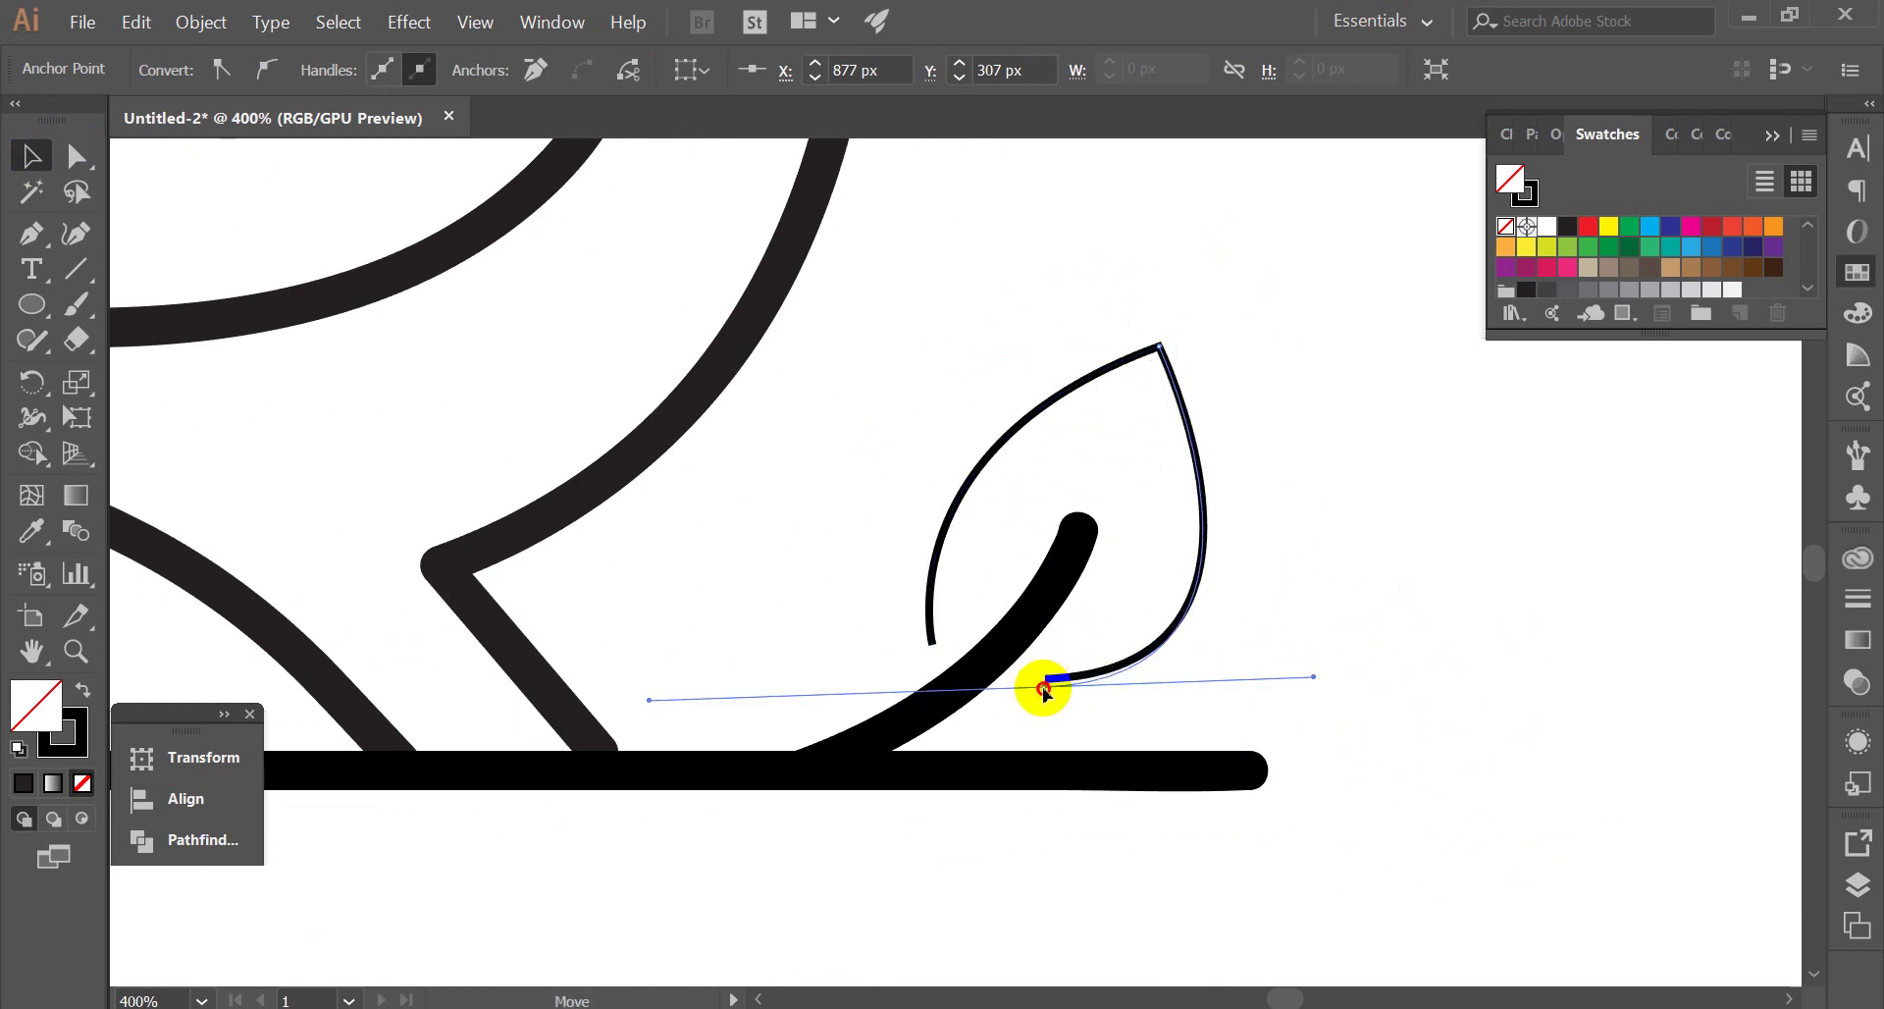
click(1160, 347)
drag(1315, 677, 1337, 660)
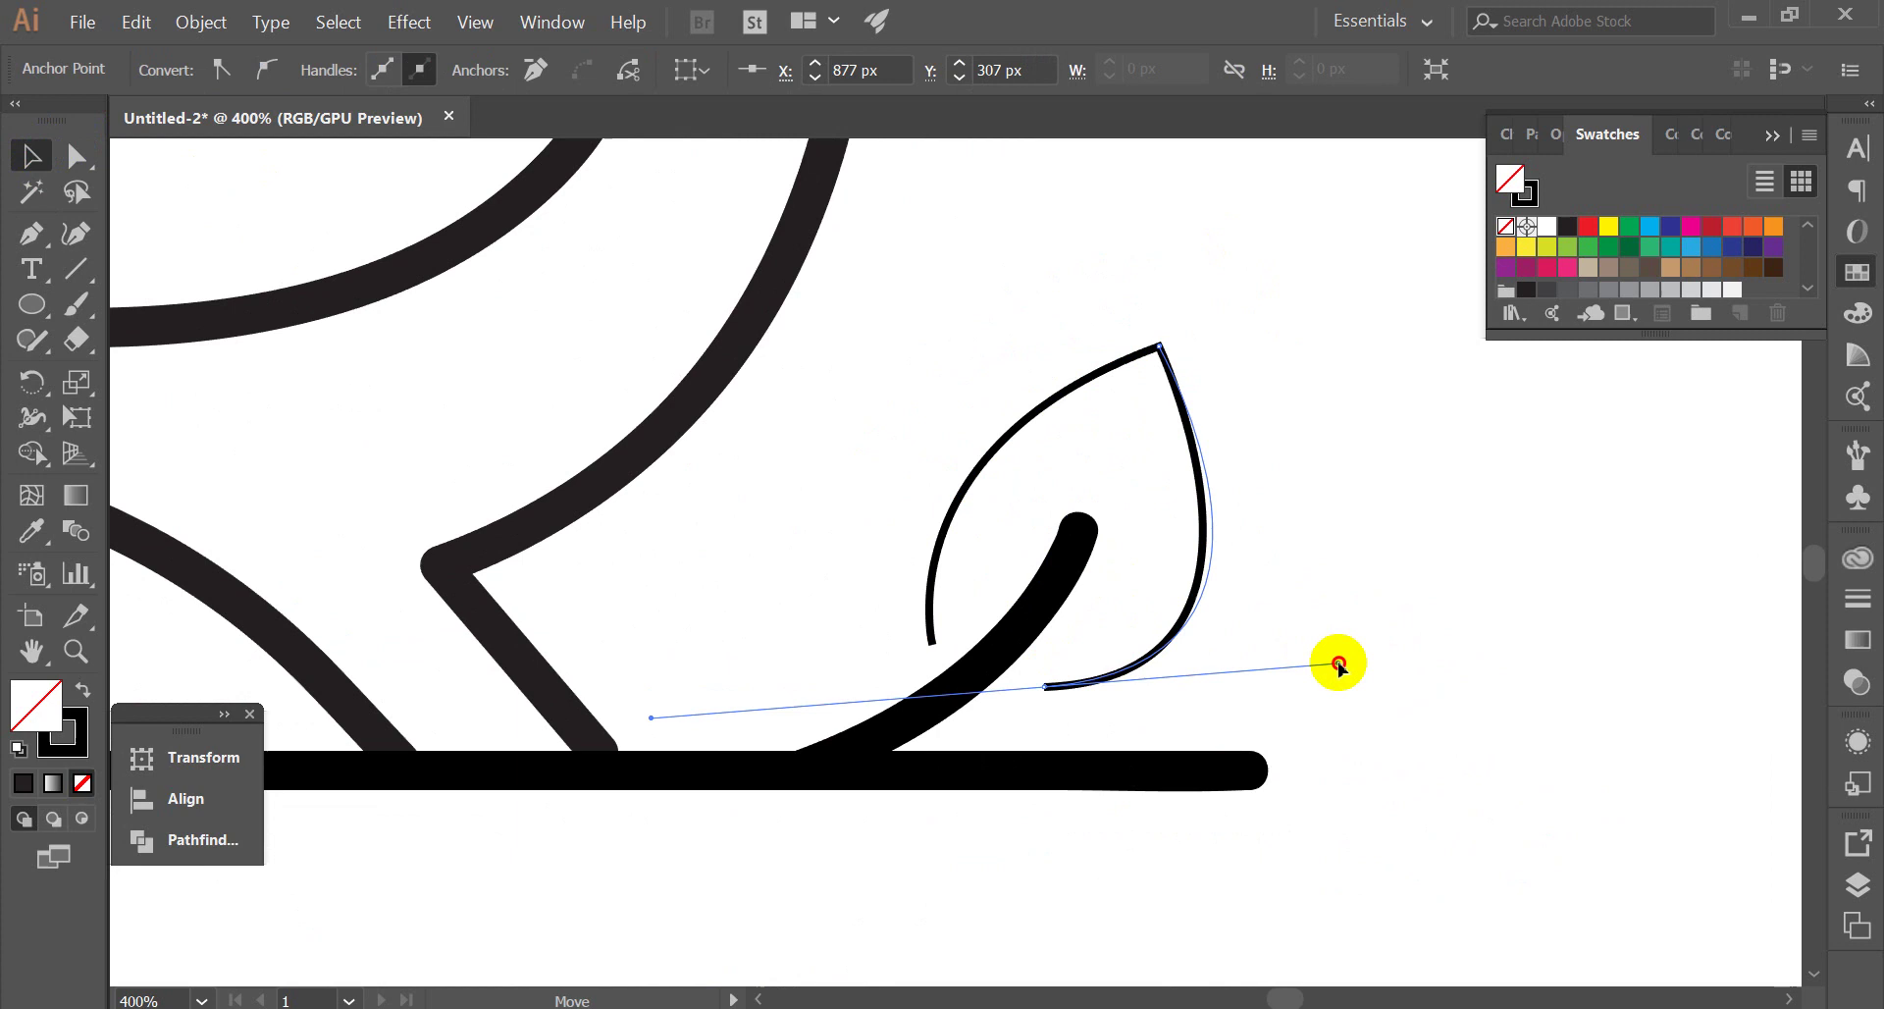
click(1135, 421)
scroll(1097, 410, down, 2)
click(1141, 407)
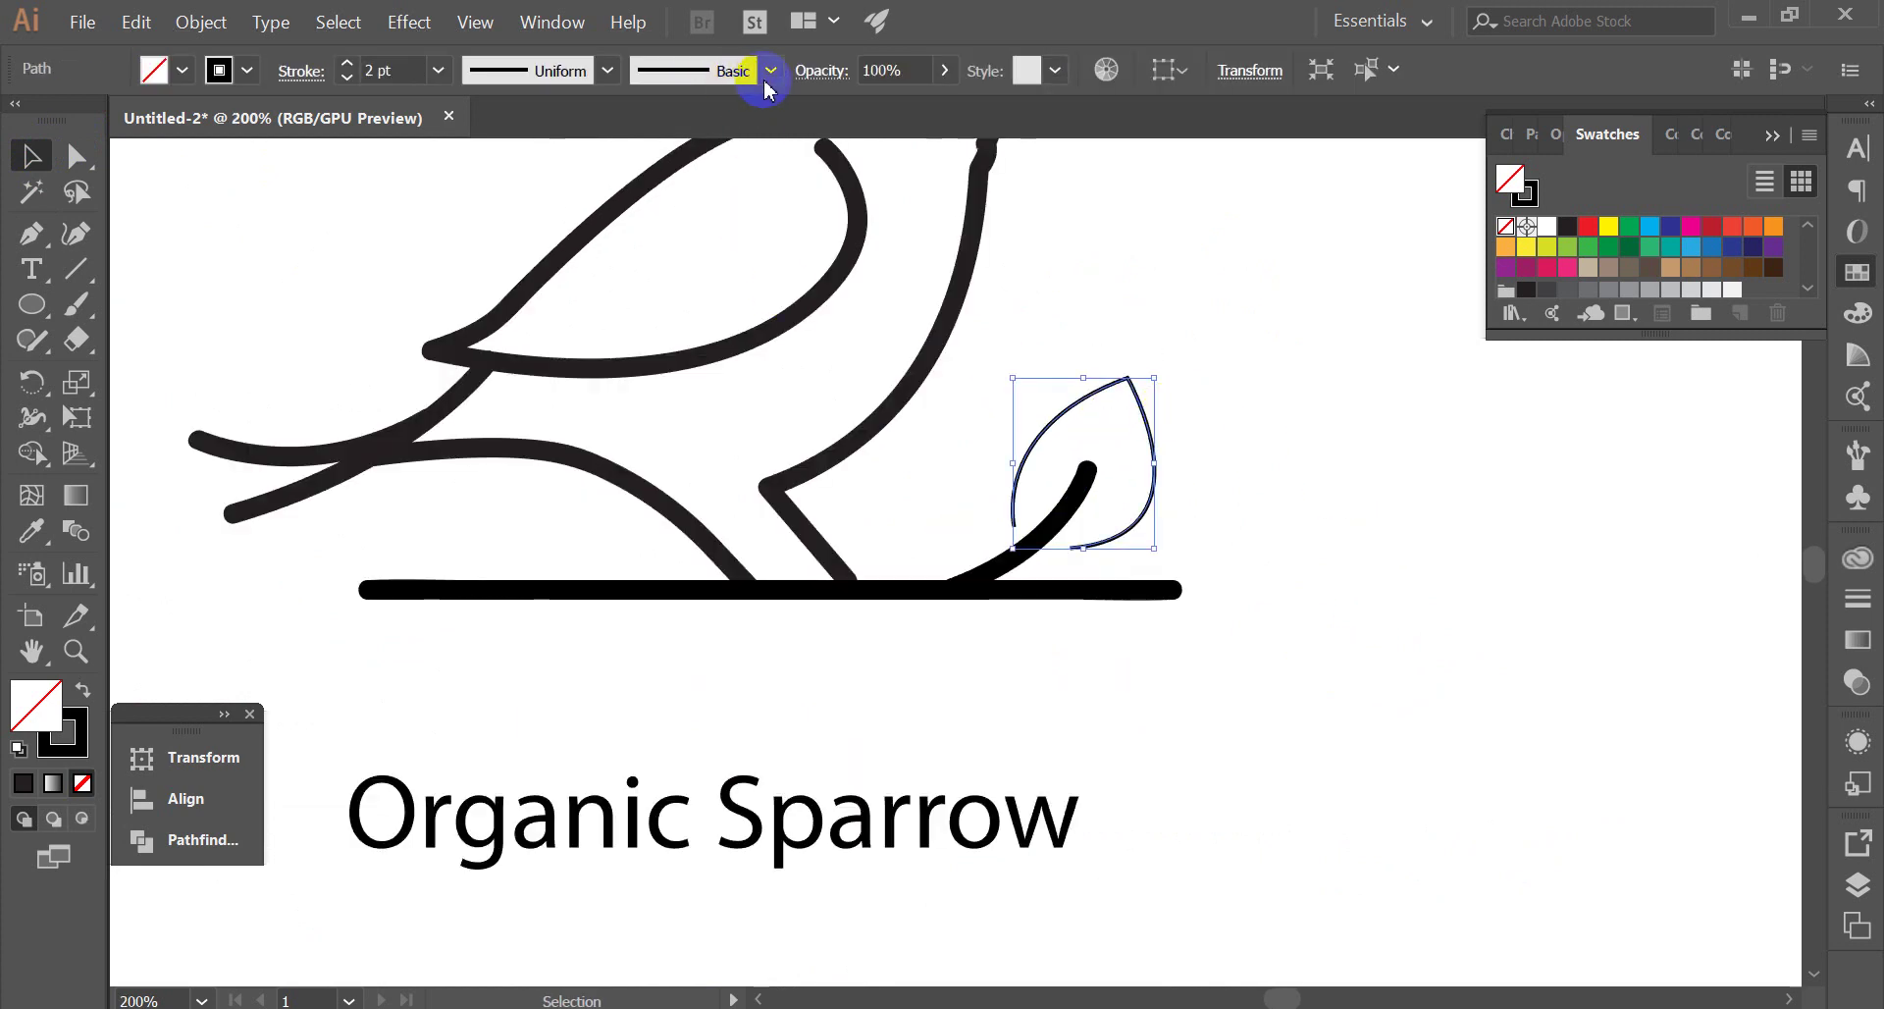
Apply the 5 pt. Round brush to the leaf and raise its stroke to 2 pt
click(504, 134)
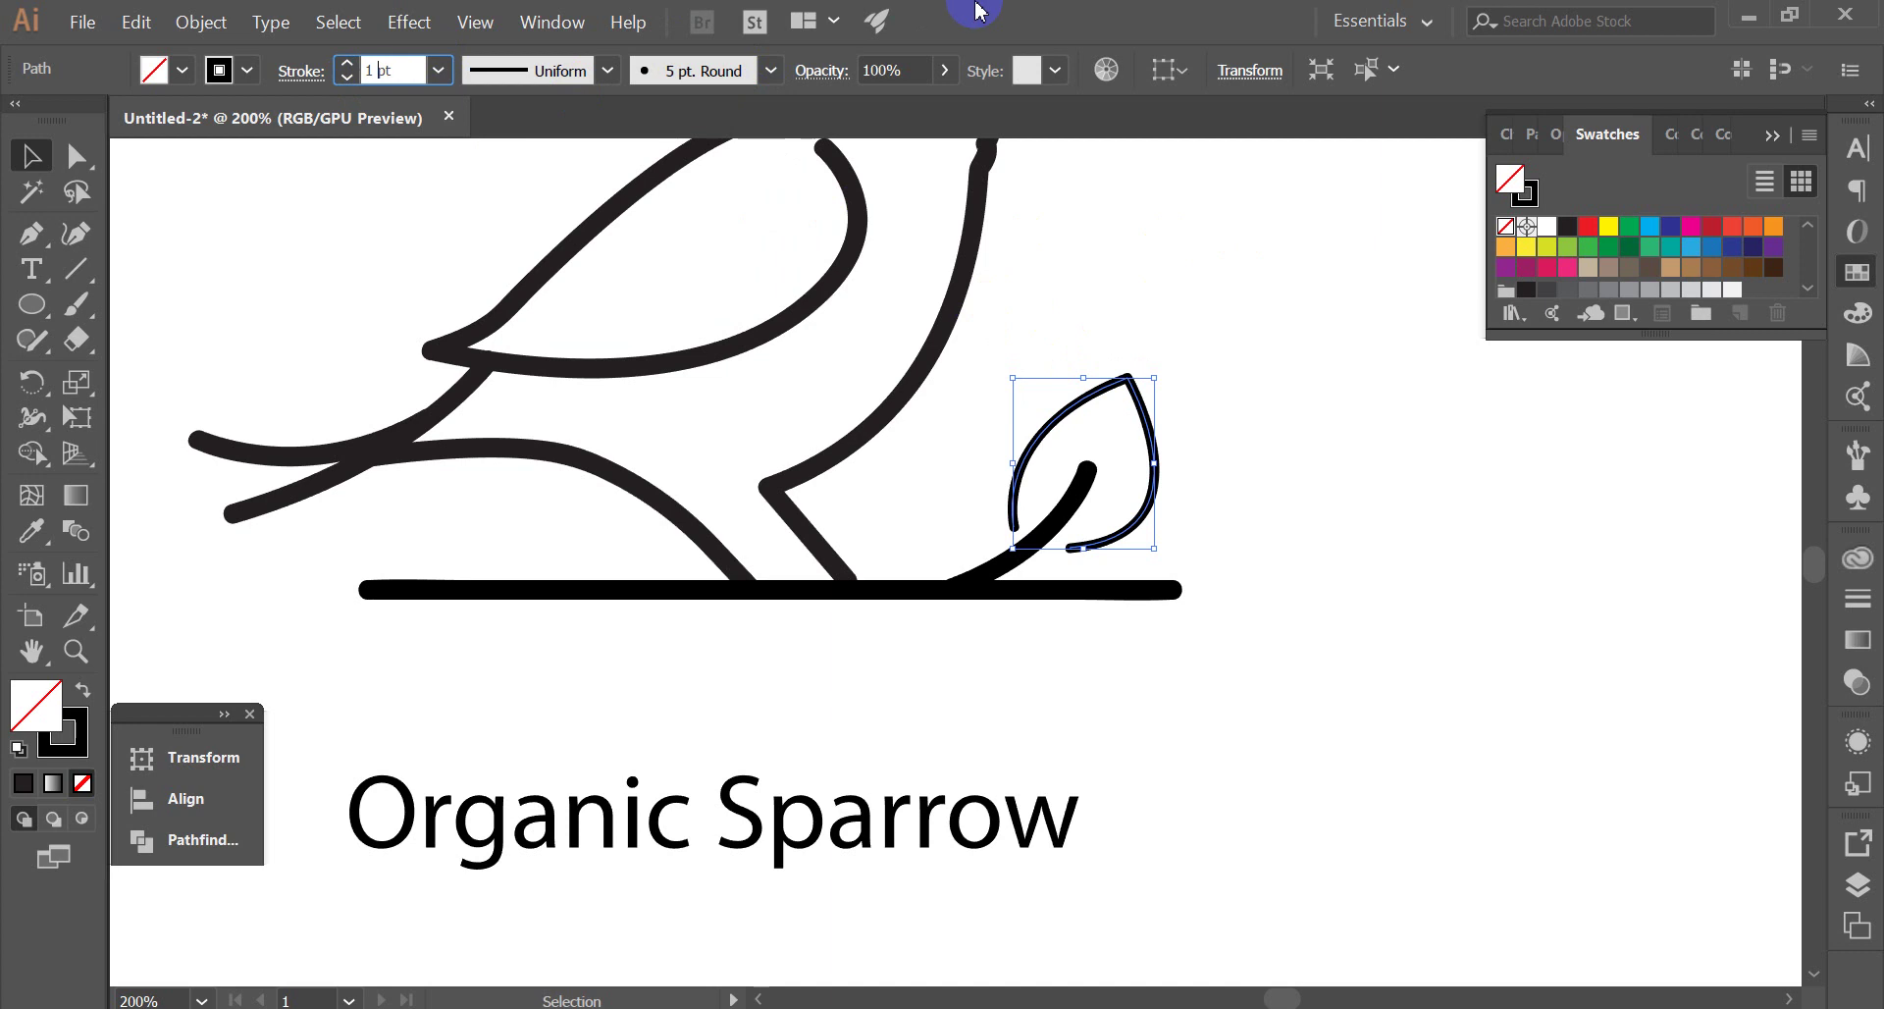
key(Up)
click(1164, 334)
scroll(1163, 334, up, 2)
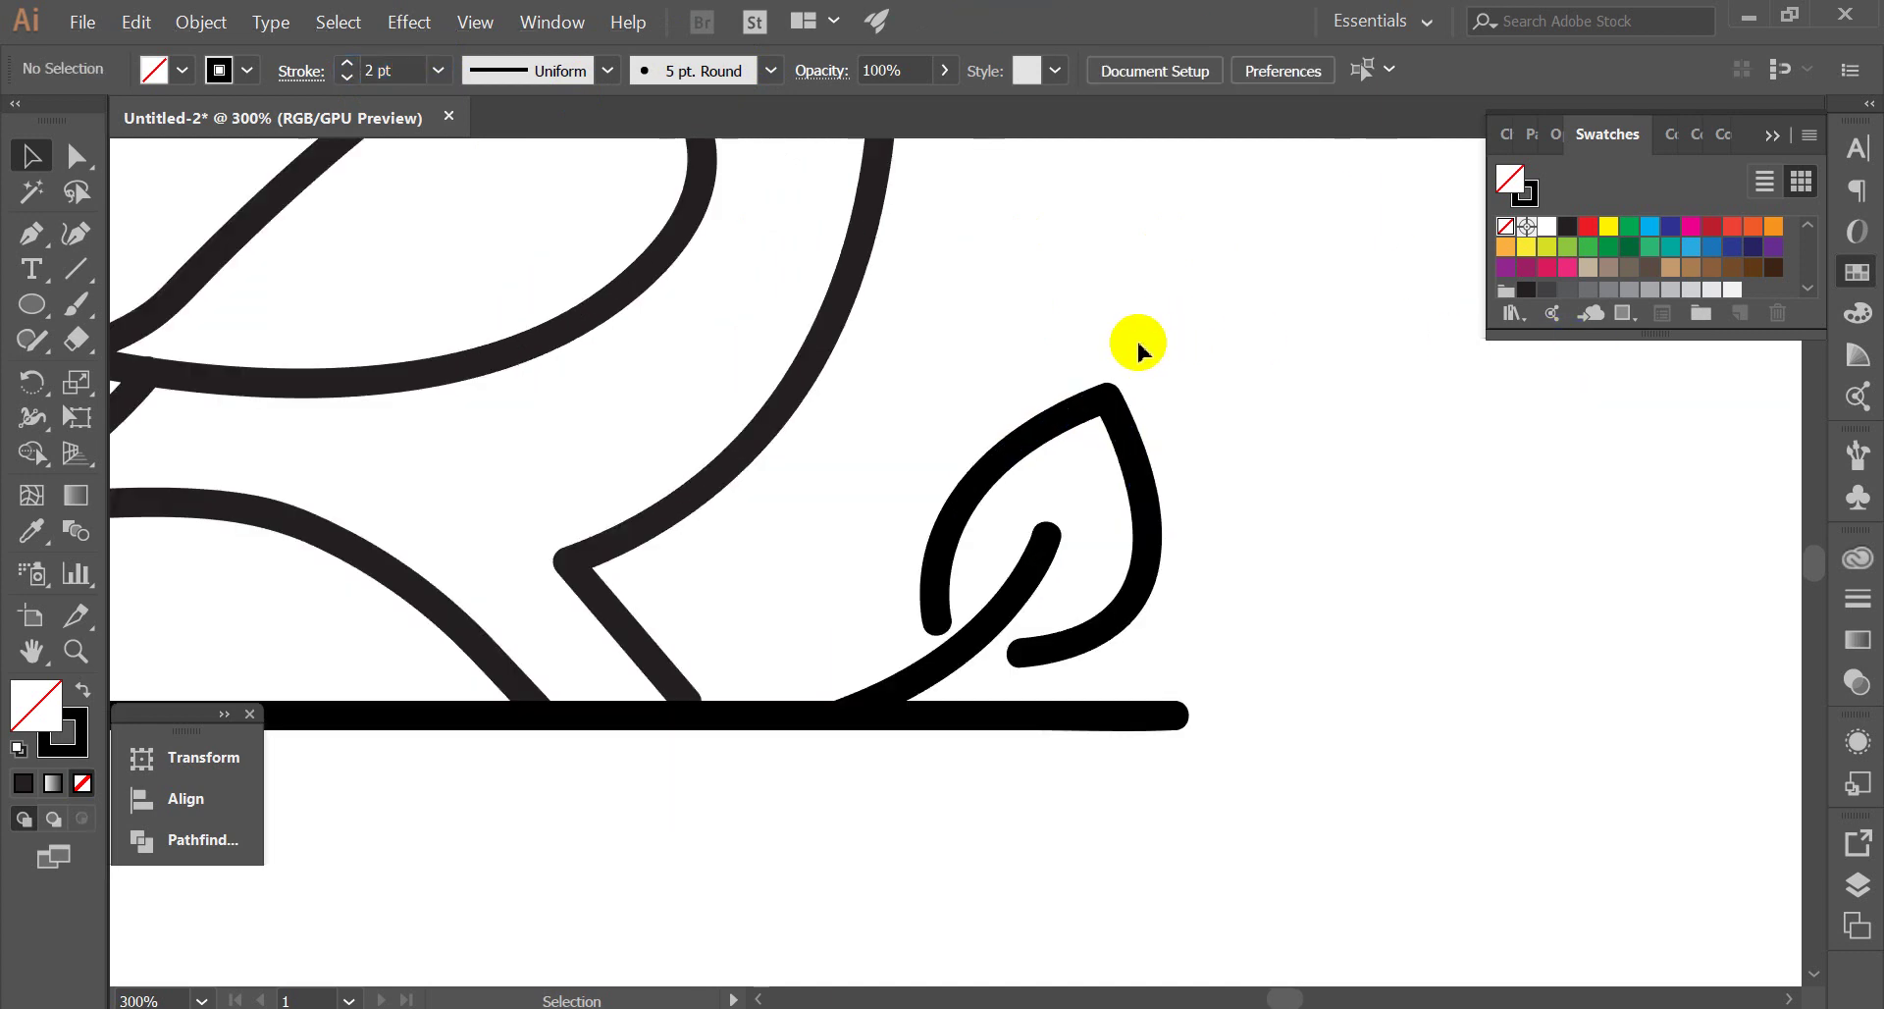
scroll(1136, 338, up, 2)
Smooth the leaf's tip, side curves and bottom end with the Direct Selection tool
drag(1125, 247, 1249, 360)
scroll(1249, 360, down, 2)
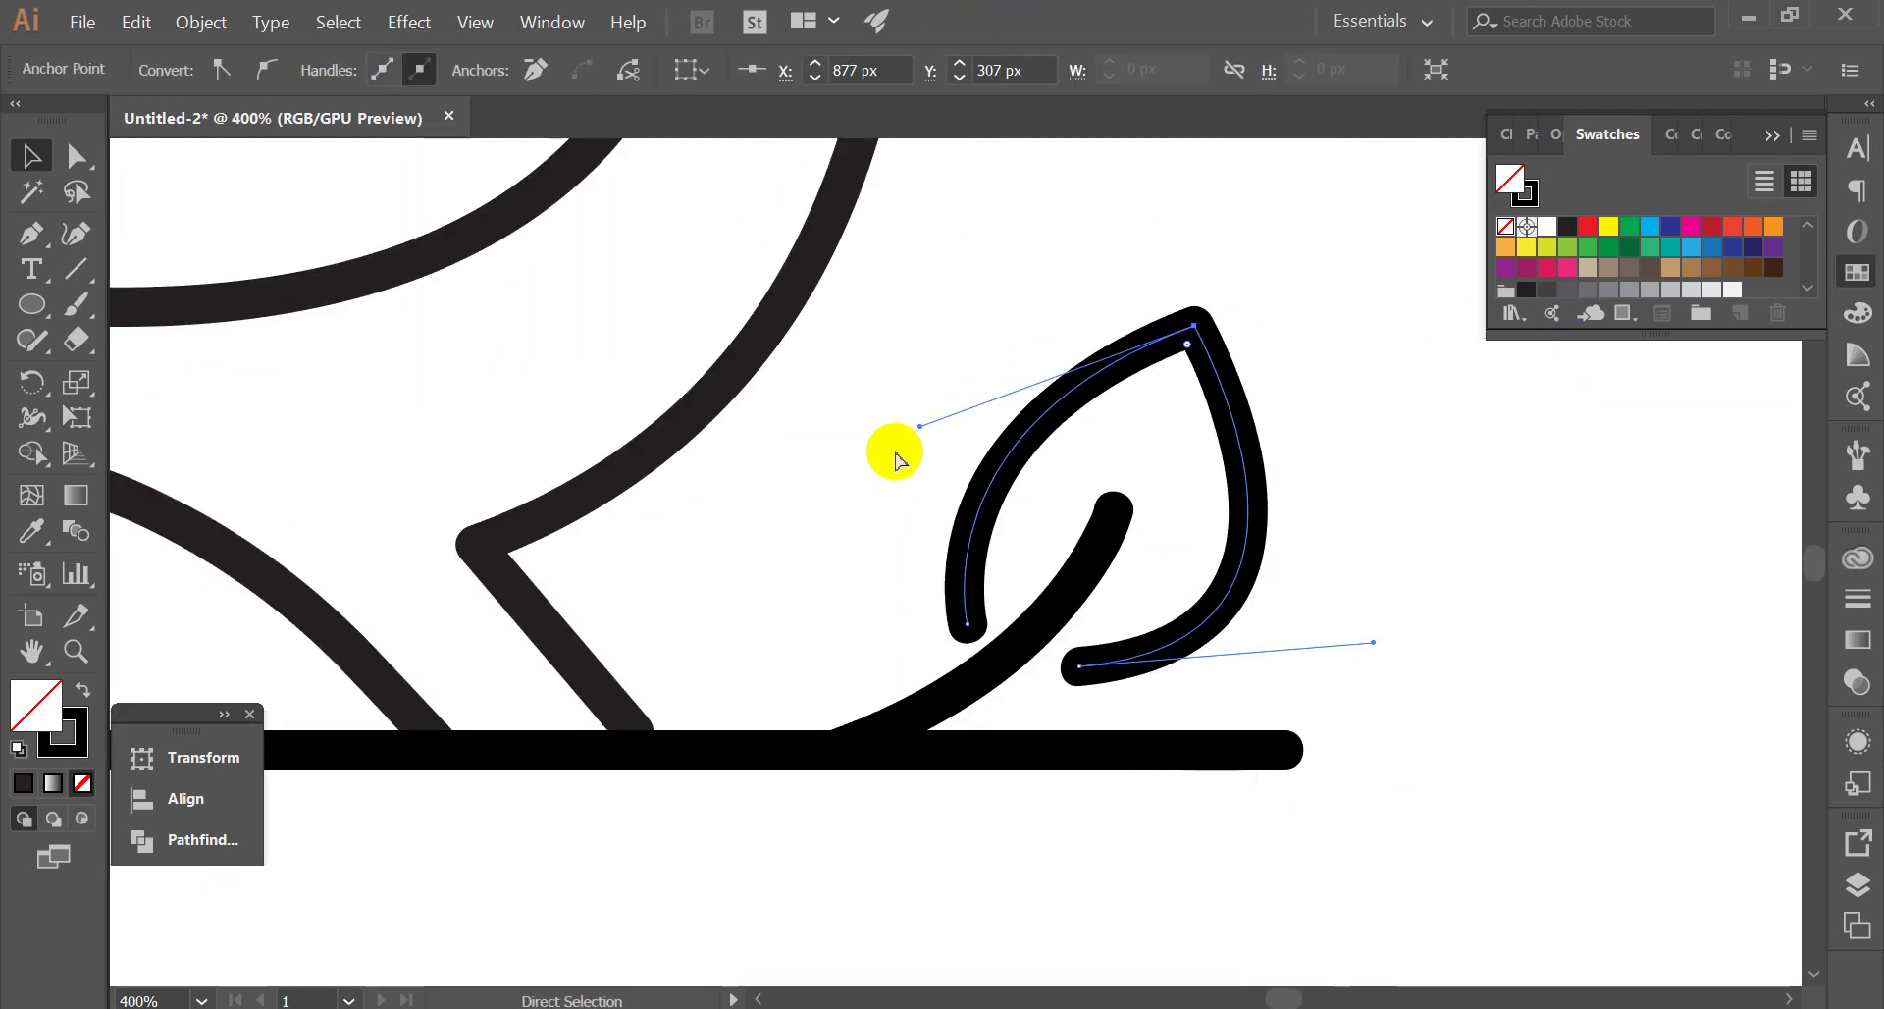
drag(920, 429, 897, 424)
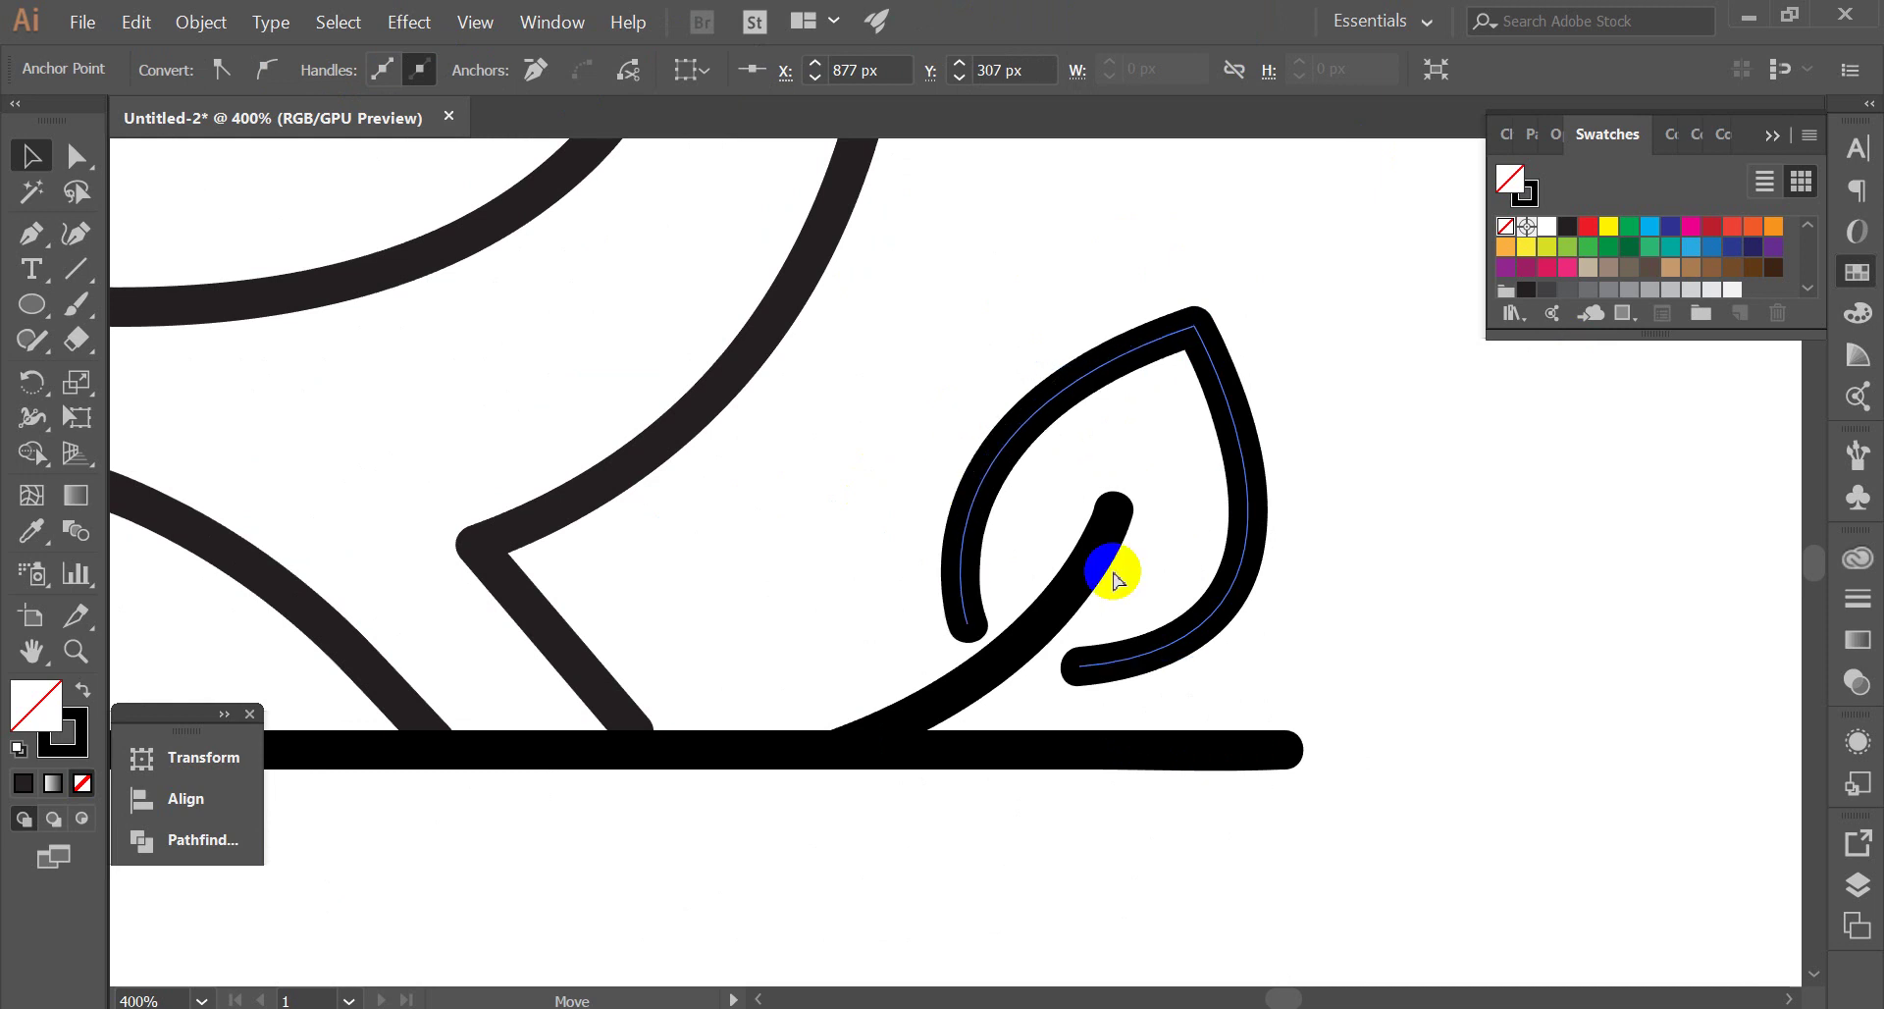
drag(1371, 644, 1330, 663)
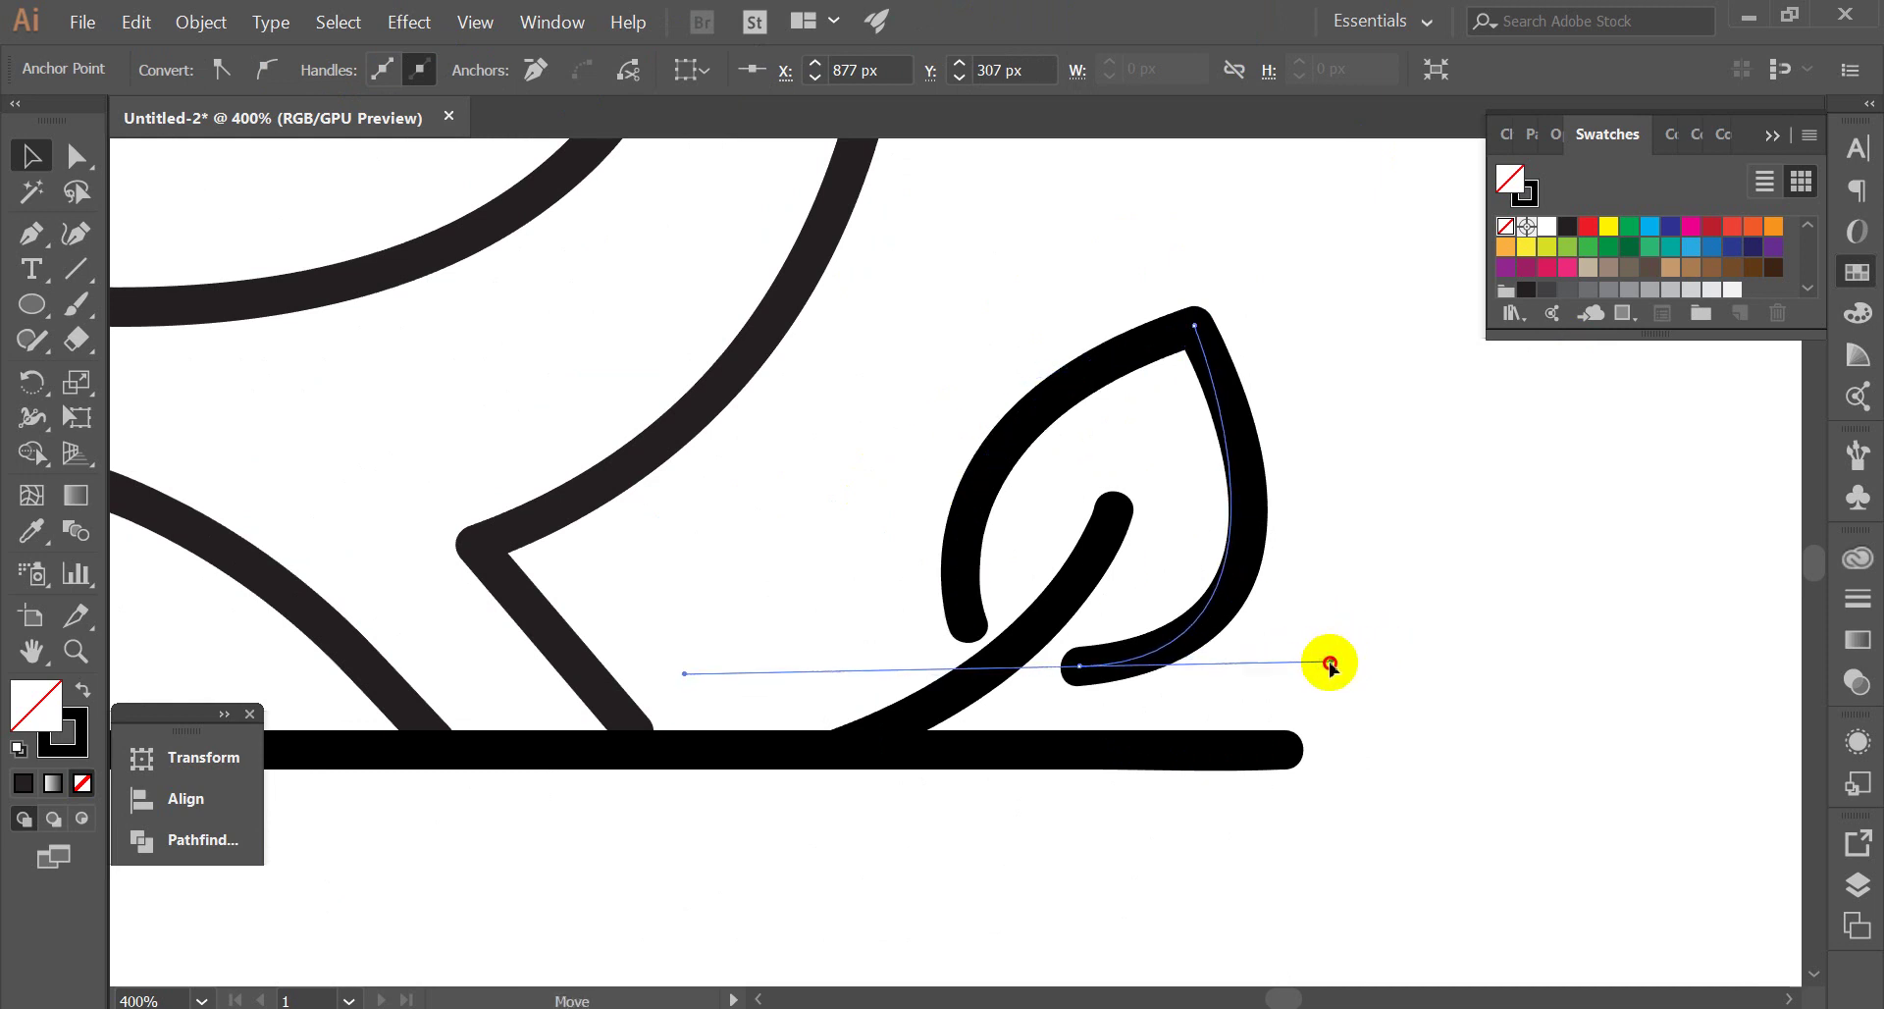
click(1091, 686)
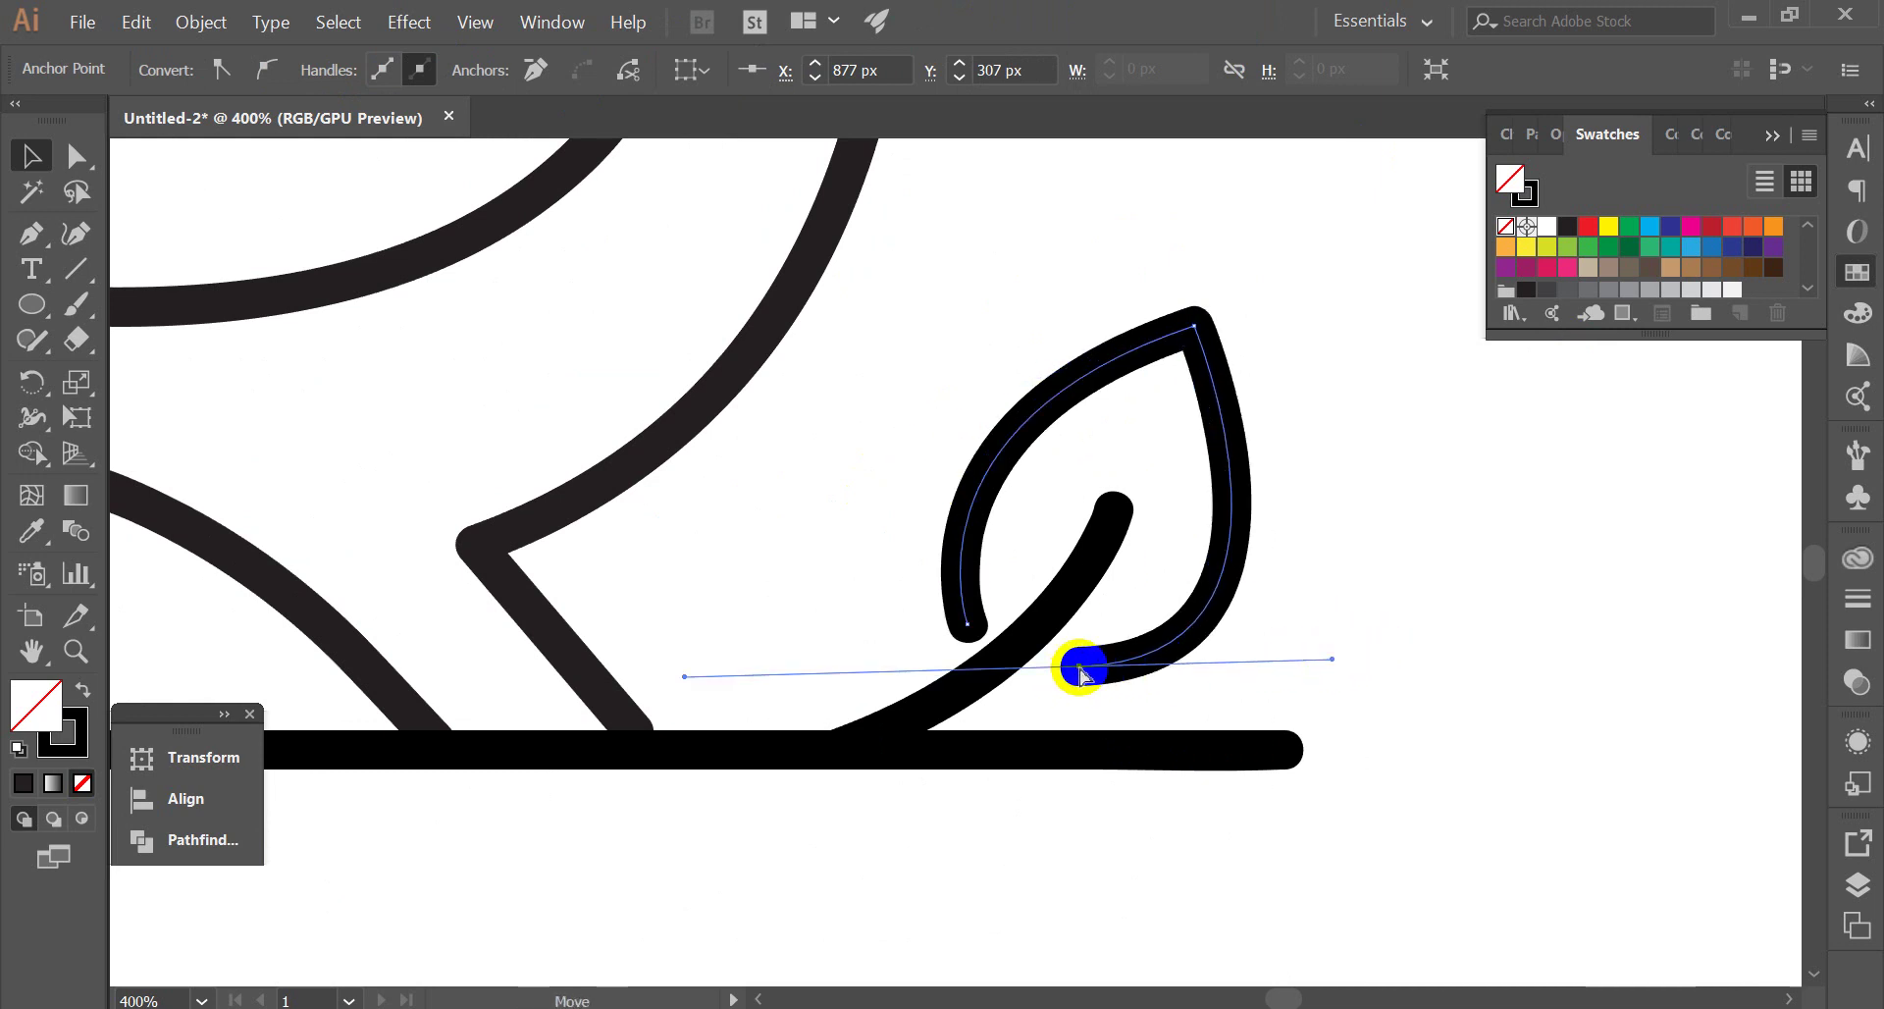
drag(1079, 673, 1144, 659)
click(1391, 537)
key(ctrl+1)
scroll(1228, 552, up, 1)
scroll(1236, 493, up, 1)
click(1148, 542)
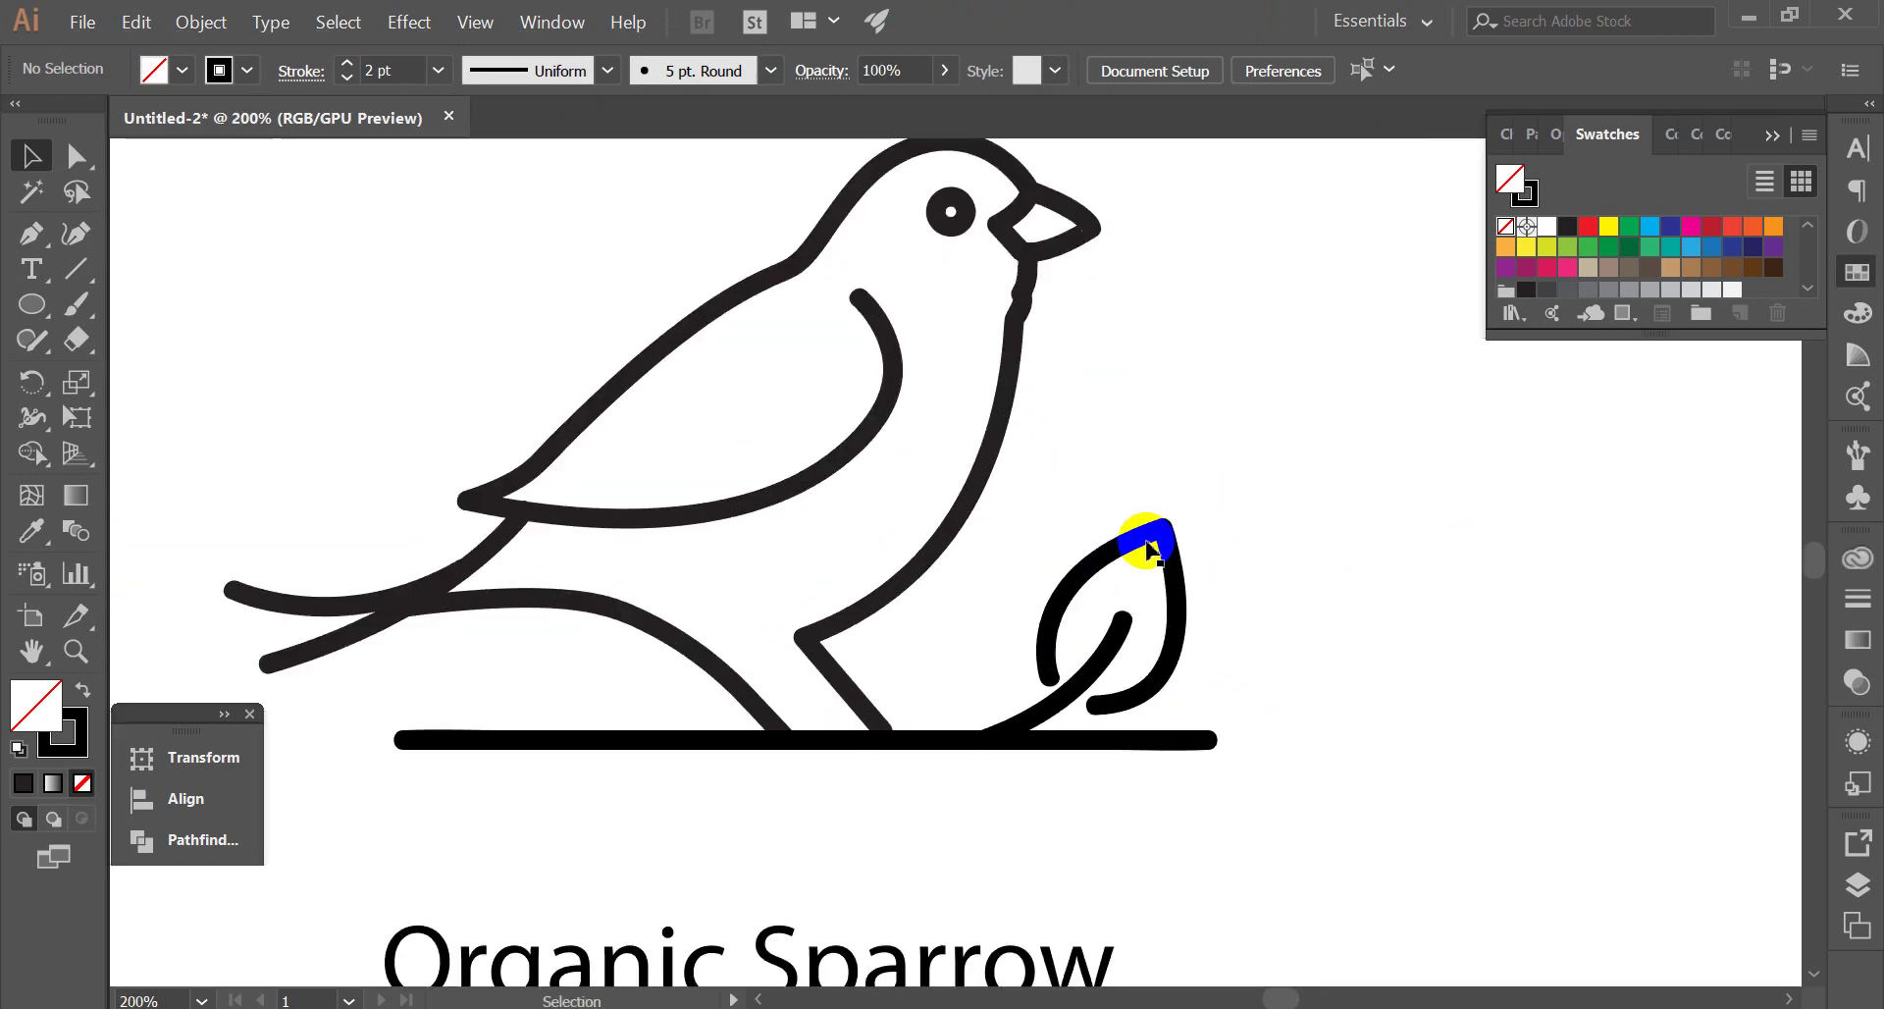
Duplicate the leaf onto the wing, then rotate, narrow and stretch the copy to fit
drag(1138, 535, 874, 261)
drag(860, 322, 976, 461)
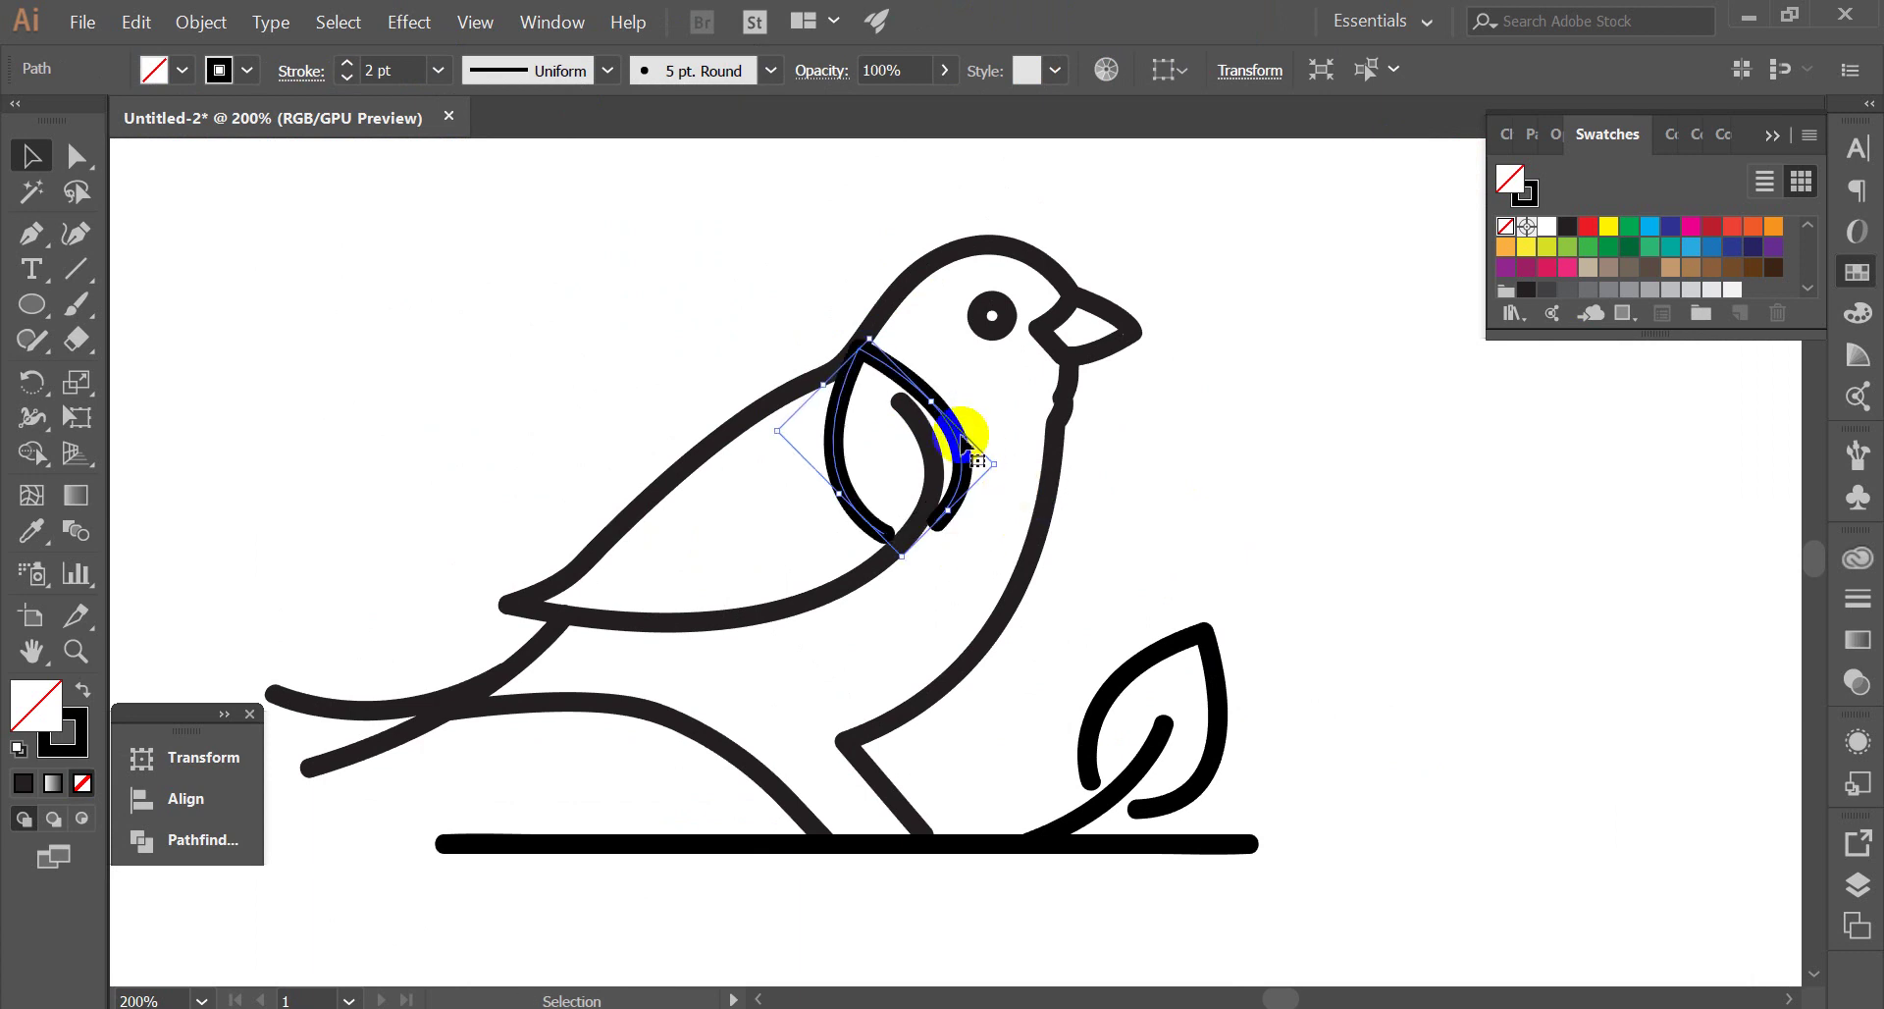
scroll(977, 461, up, 2)
drag(1042, 522, 978, 520)
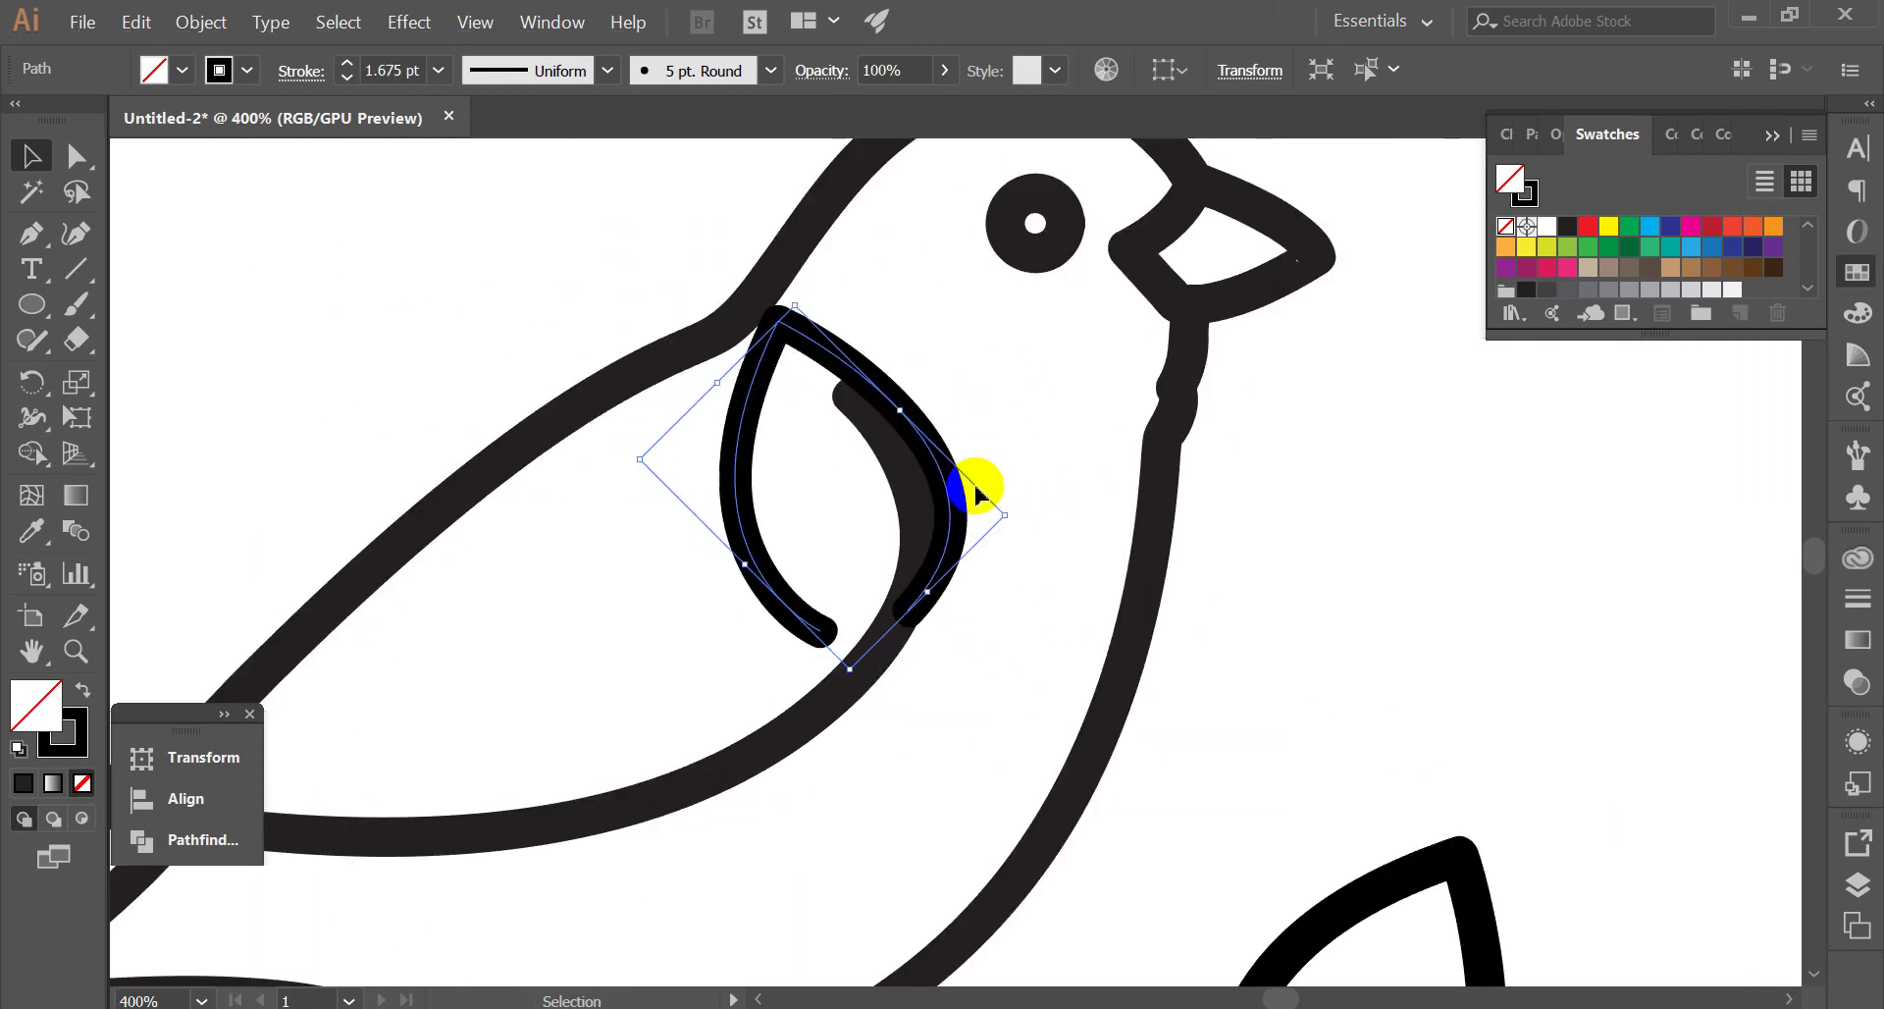
scroll(814, 412, up, 1)
drag(780, 333, 869, 284)
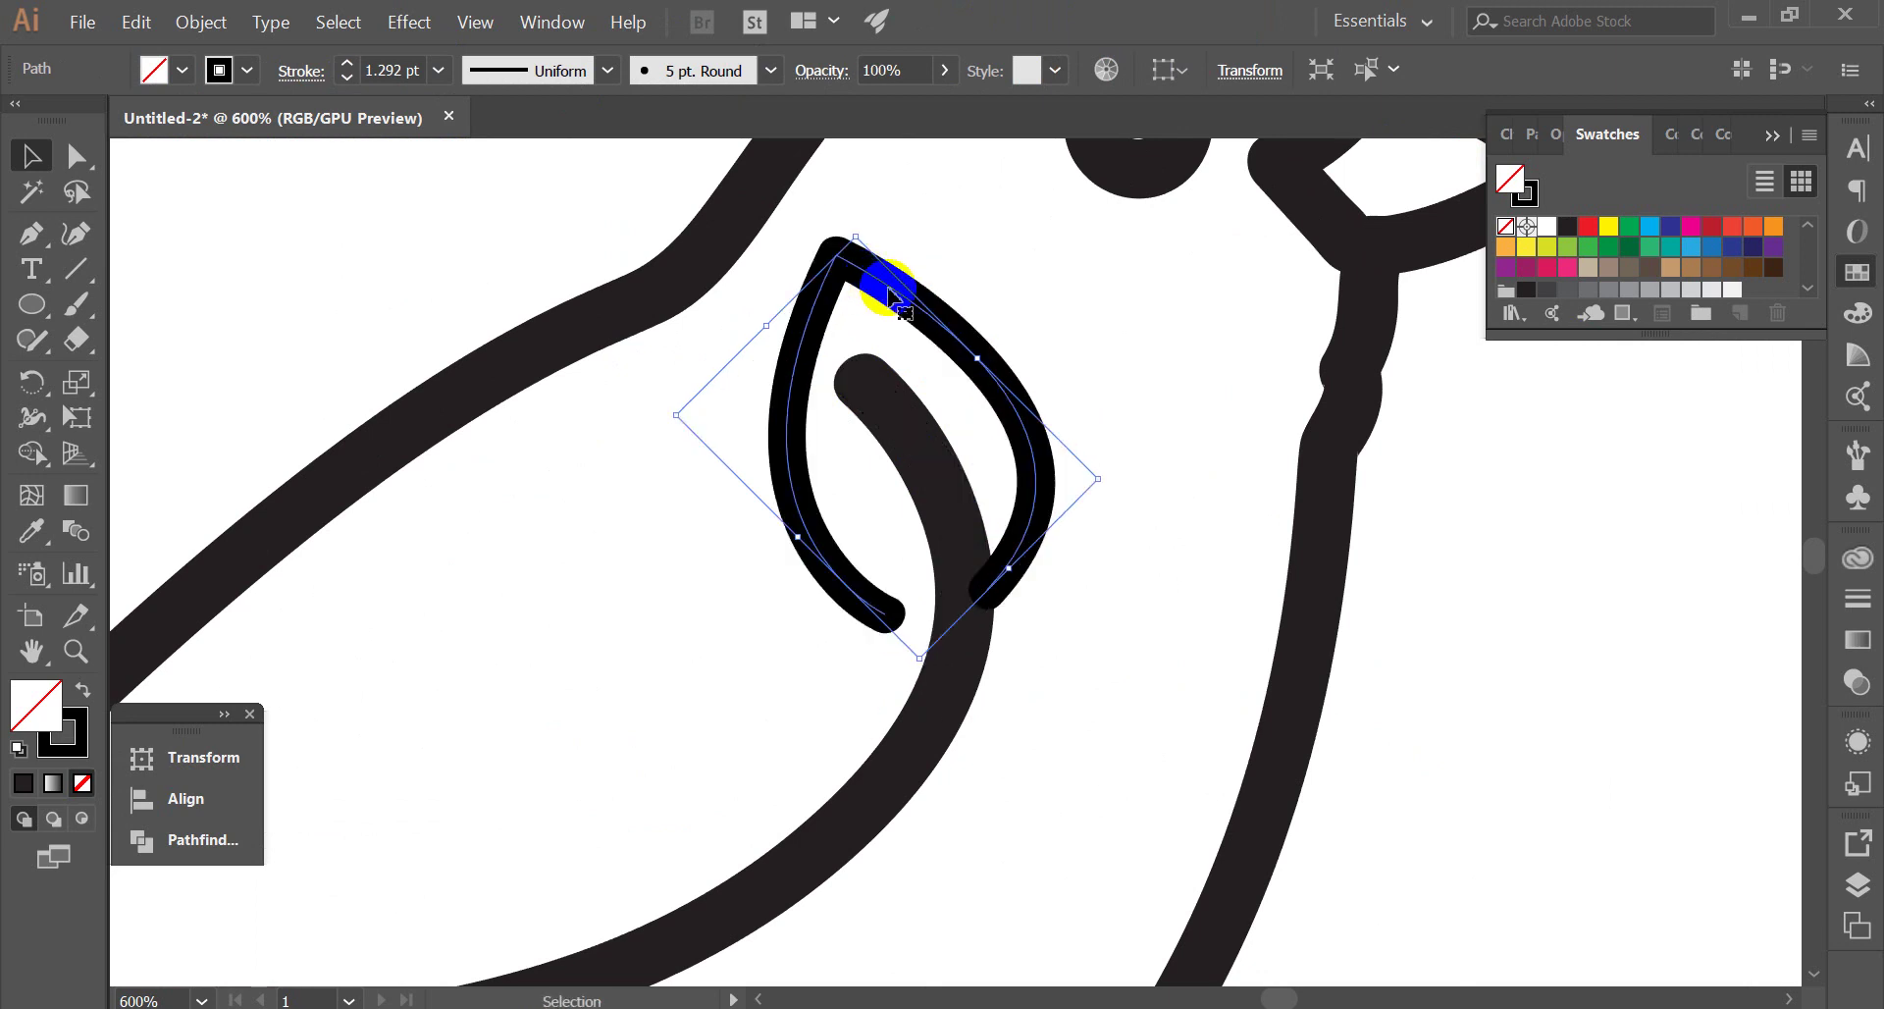
drag(1112, 478, 1037, 402)
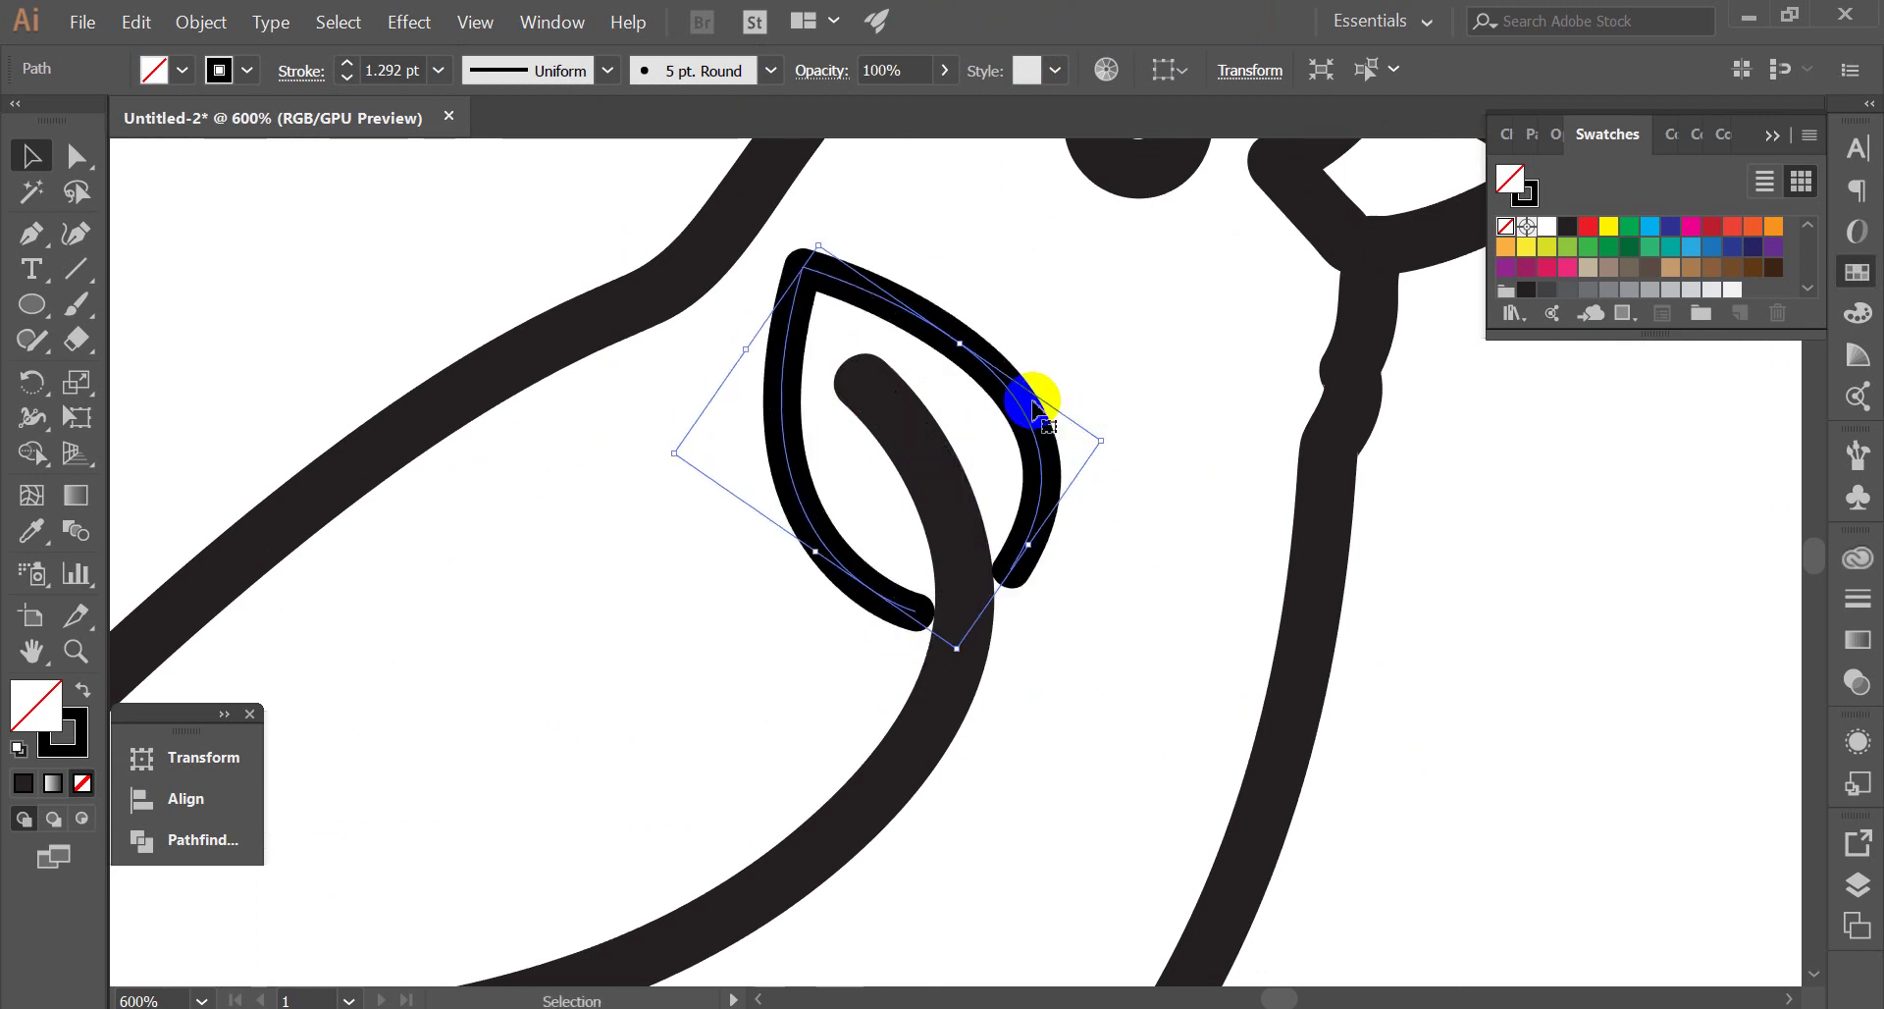
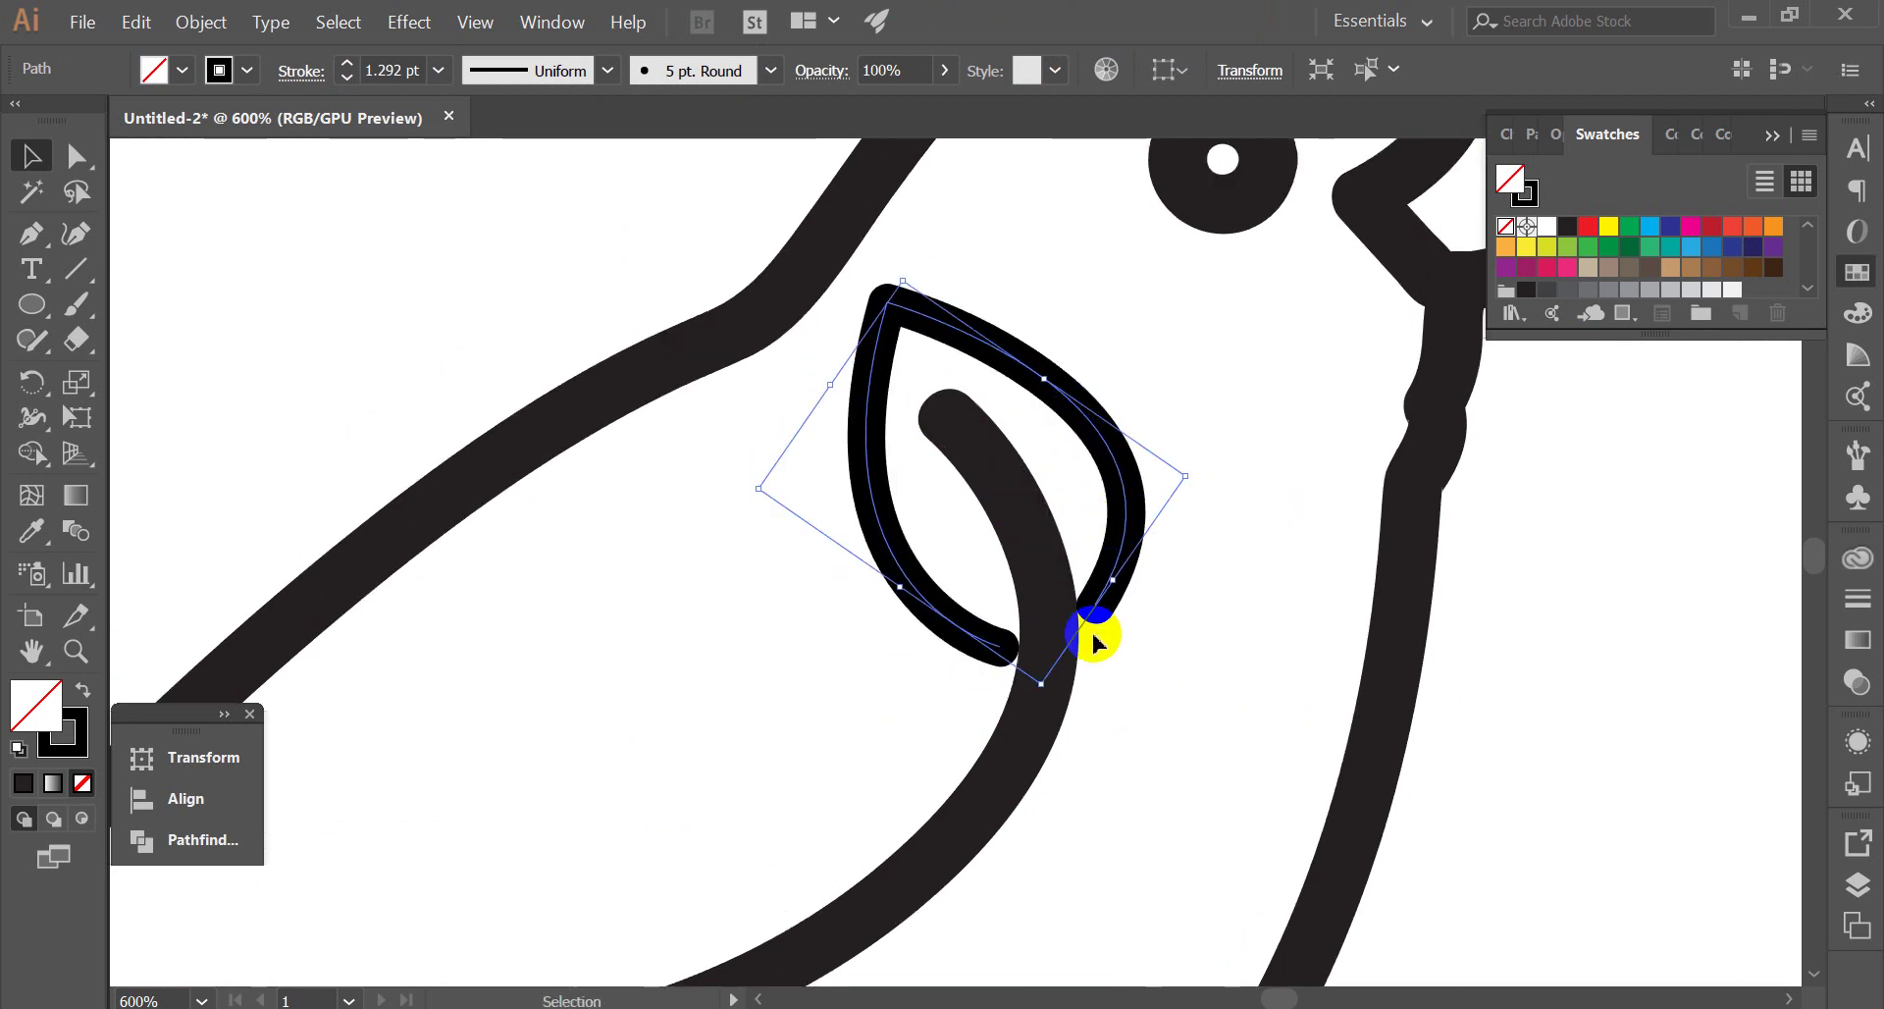
Tilt the chest leaf slightly and extend its right arm downward
mouse_move(998, 376)
mouse_down()
mouse_move(1024, 626)
mouse_move(994, 591)
mouse_move(977, 621)
mouse_up()
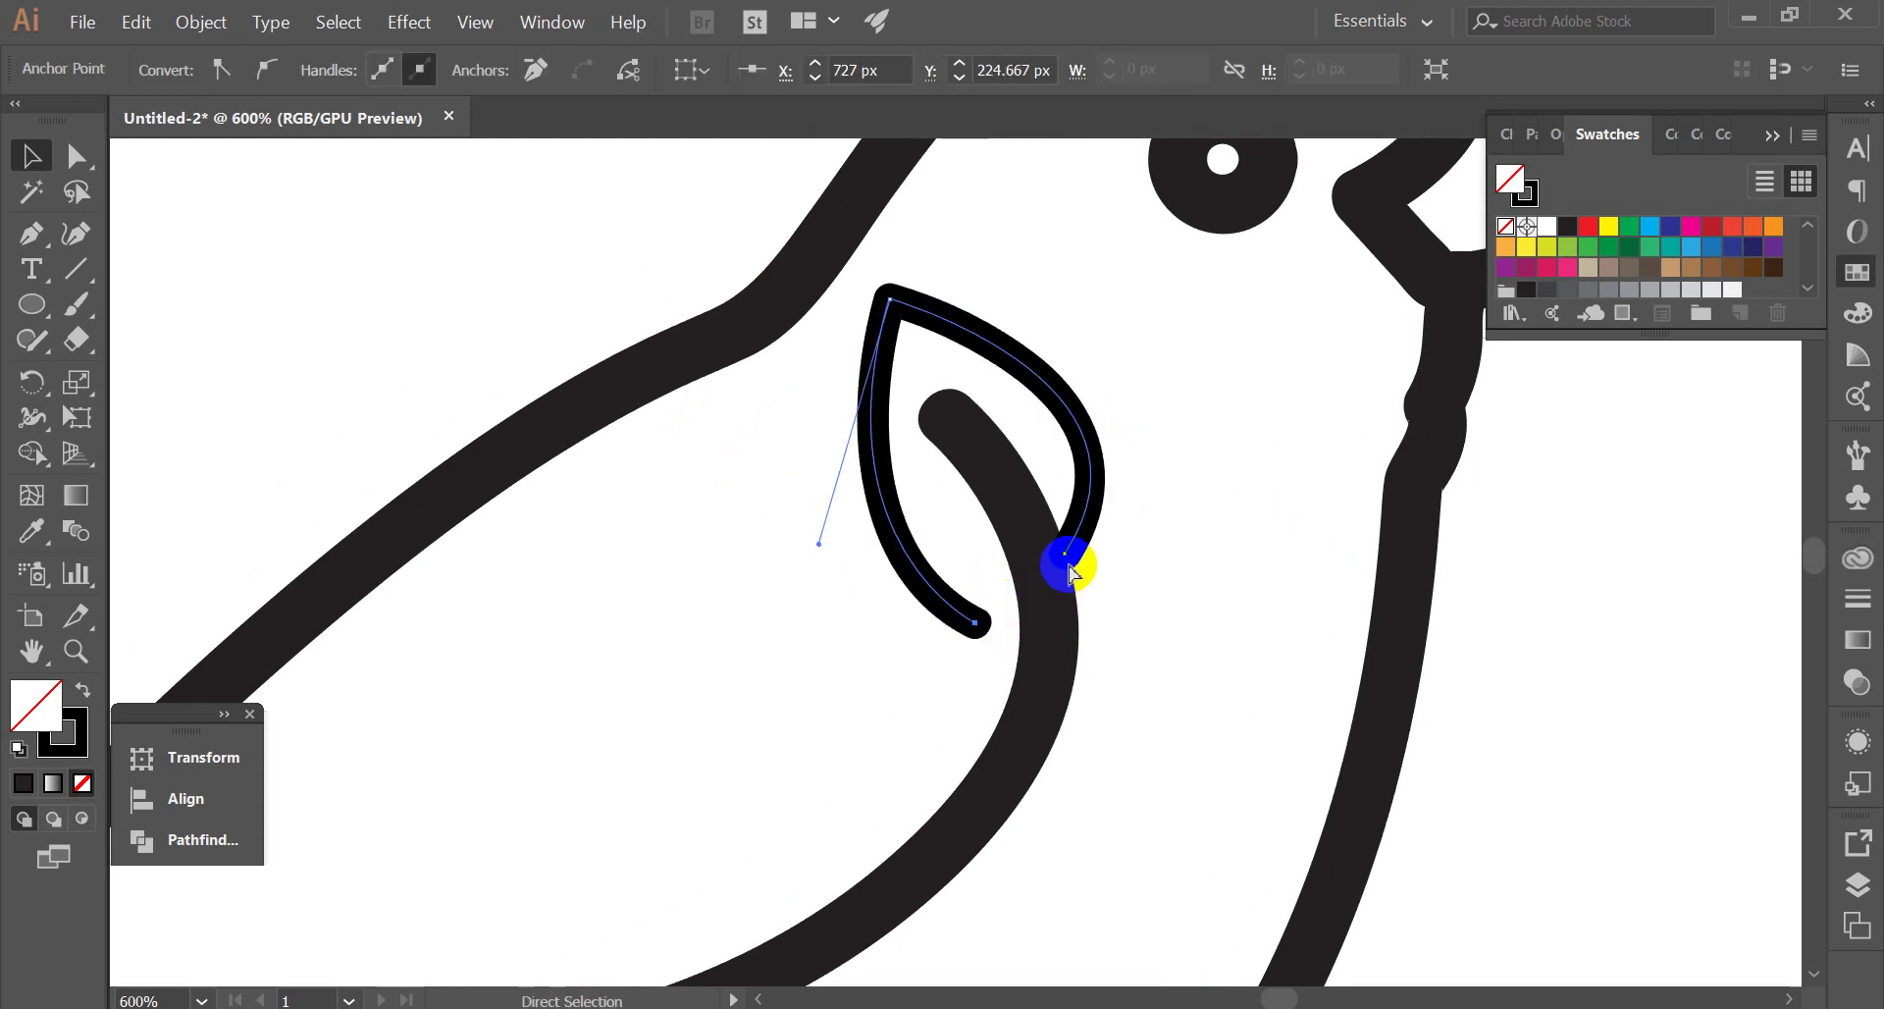
drag(1069, 557, 1103, 566)
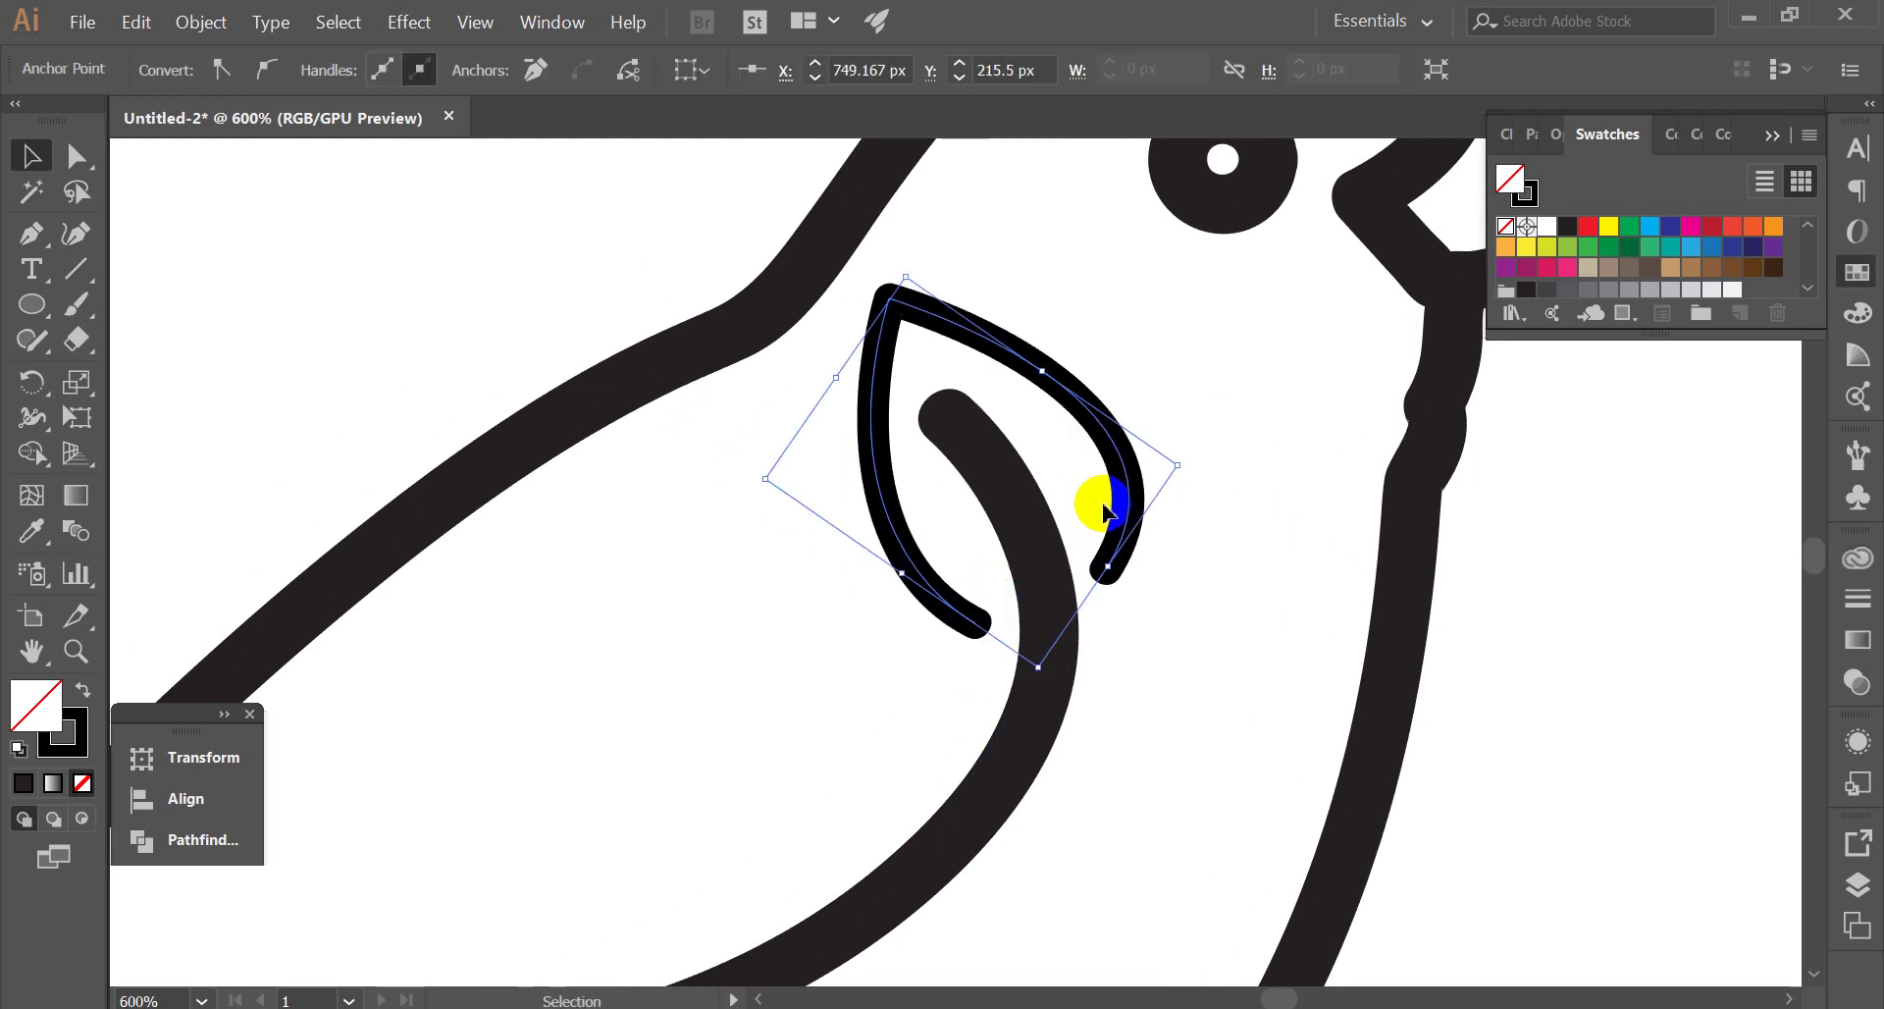
scroll(1050, 520, down, 2)
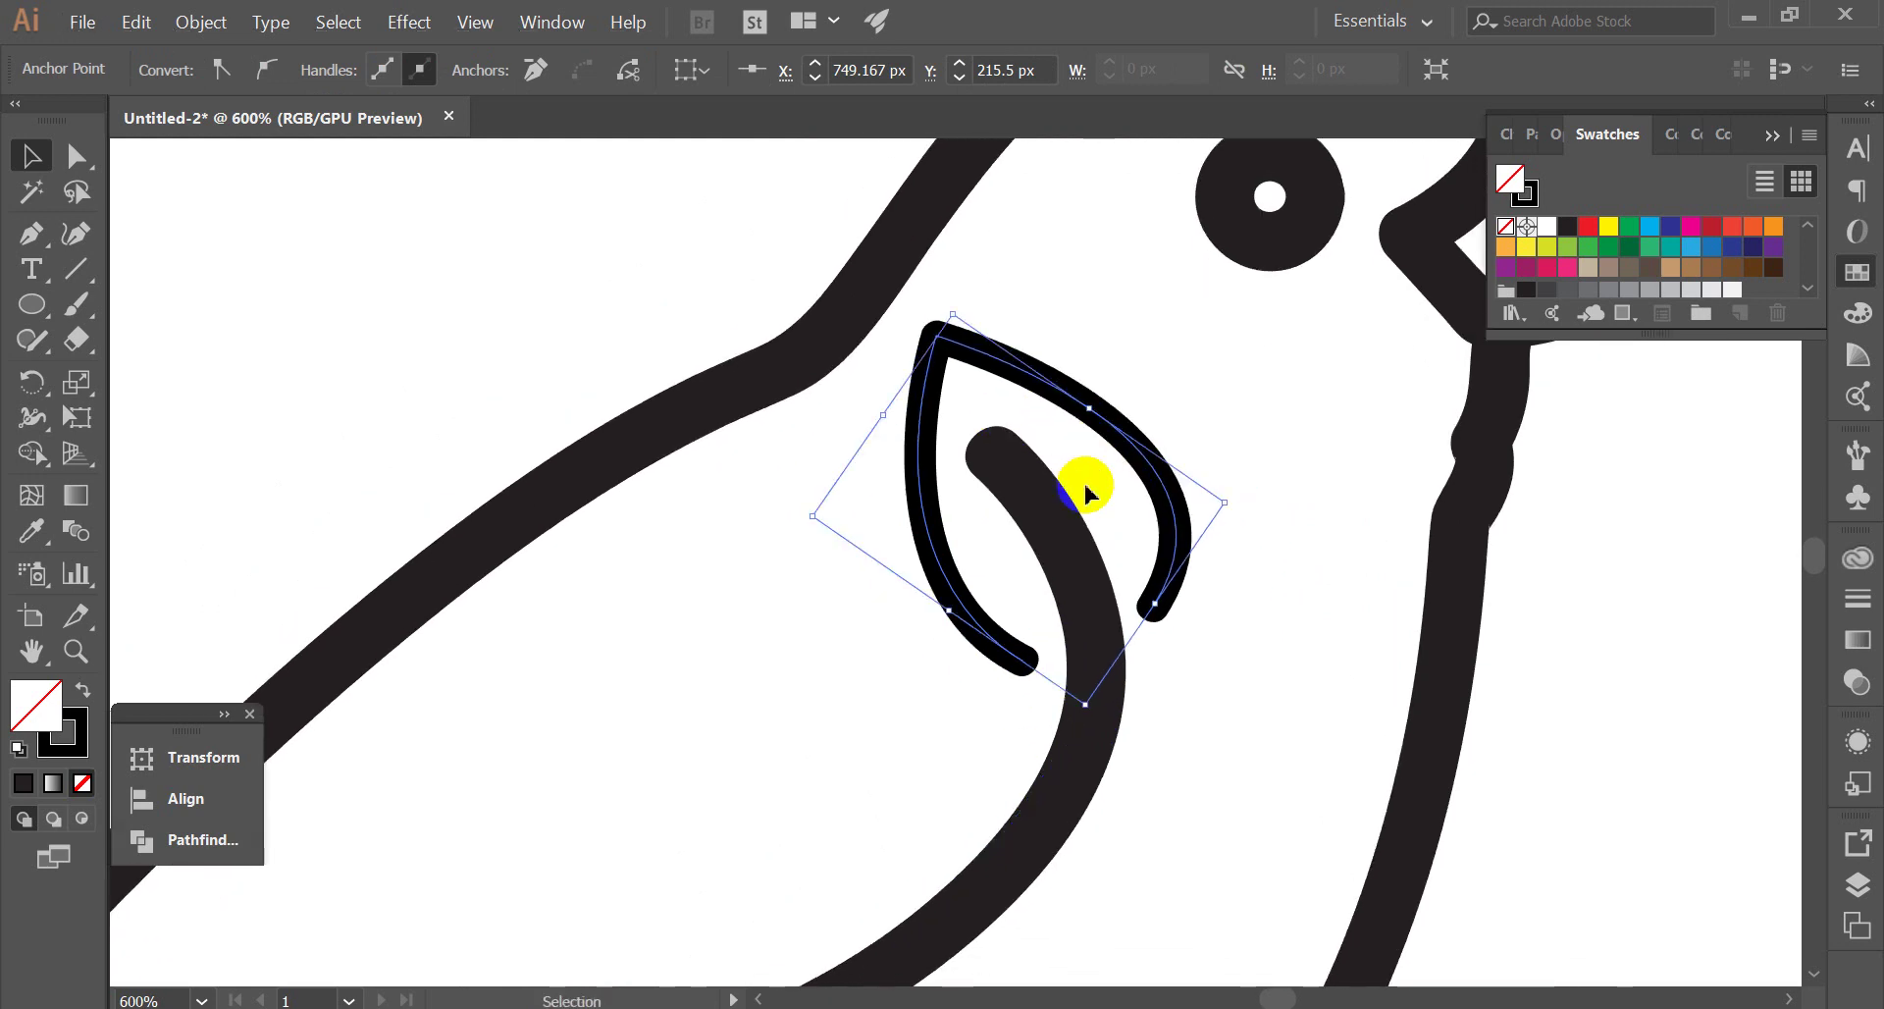
click(1057, 505)
scroll(1020, 461, down, 1)
scroll(1019, 459, down, 2)
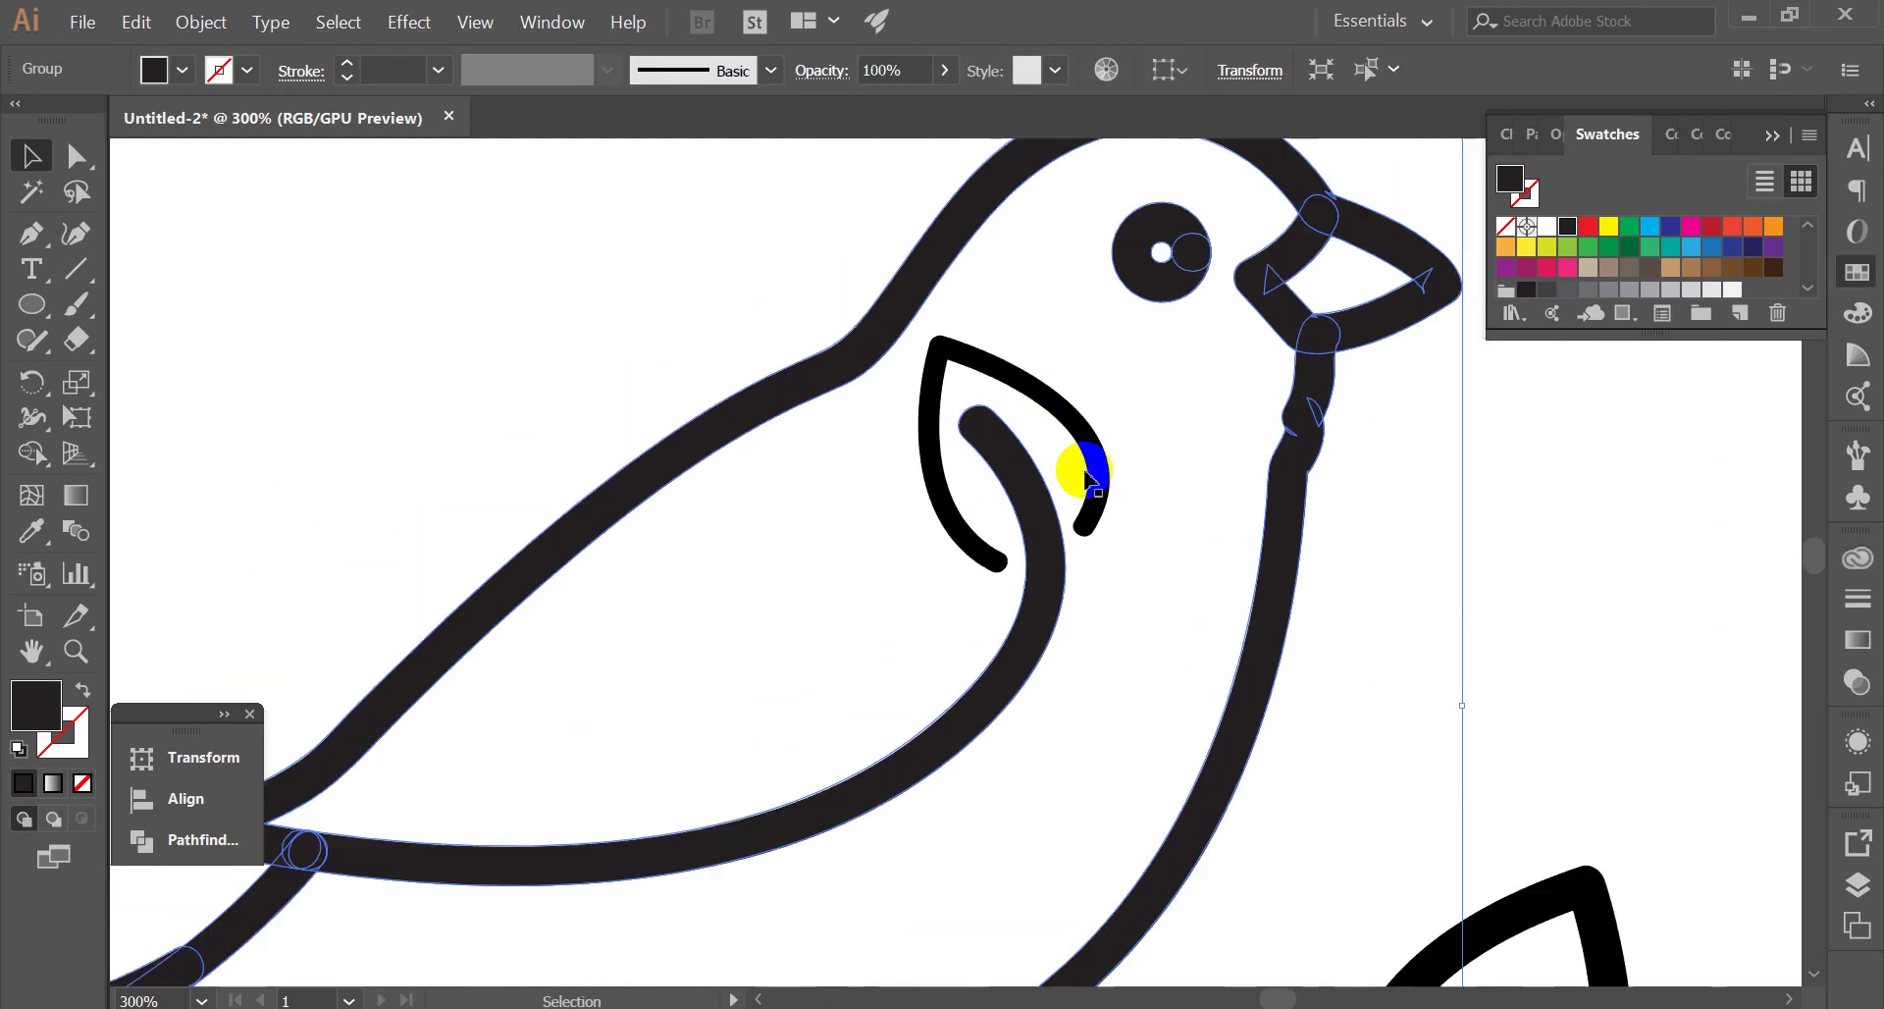
scroll(981, 481, up, 4)
Fit the whole artboard in view and reselect the chest leaf
drag(926, 488, 933, 445)
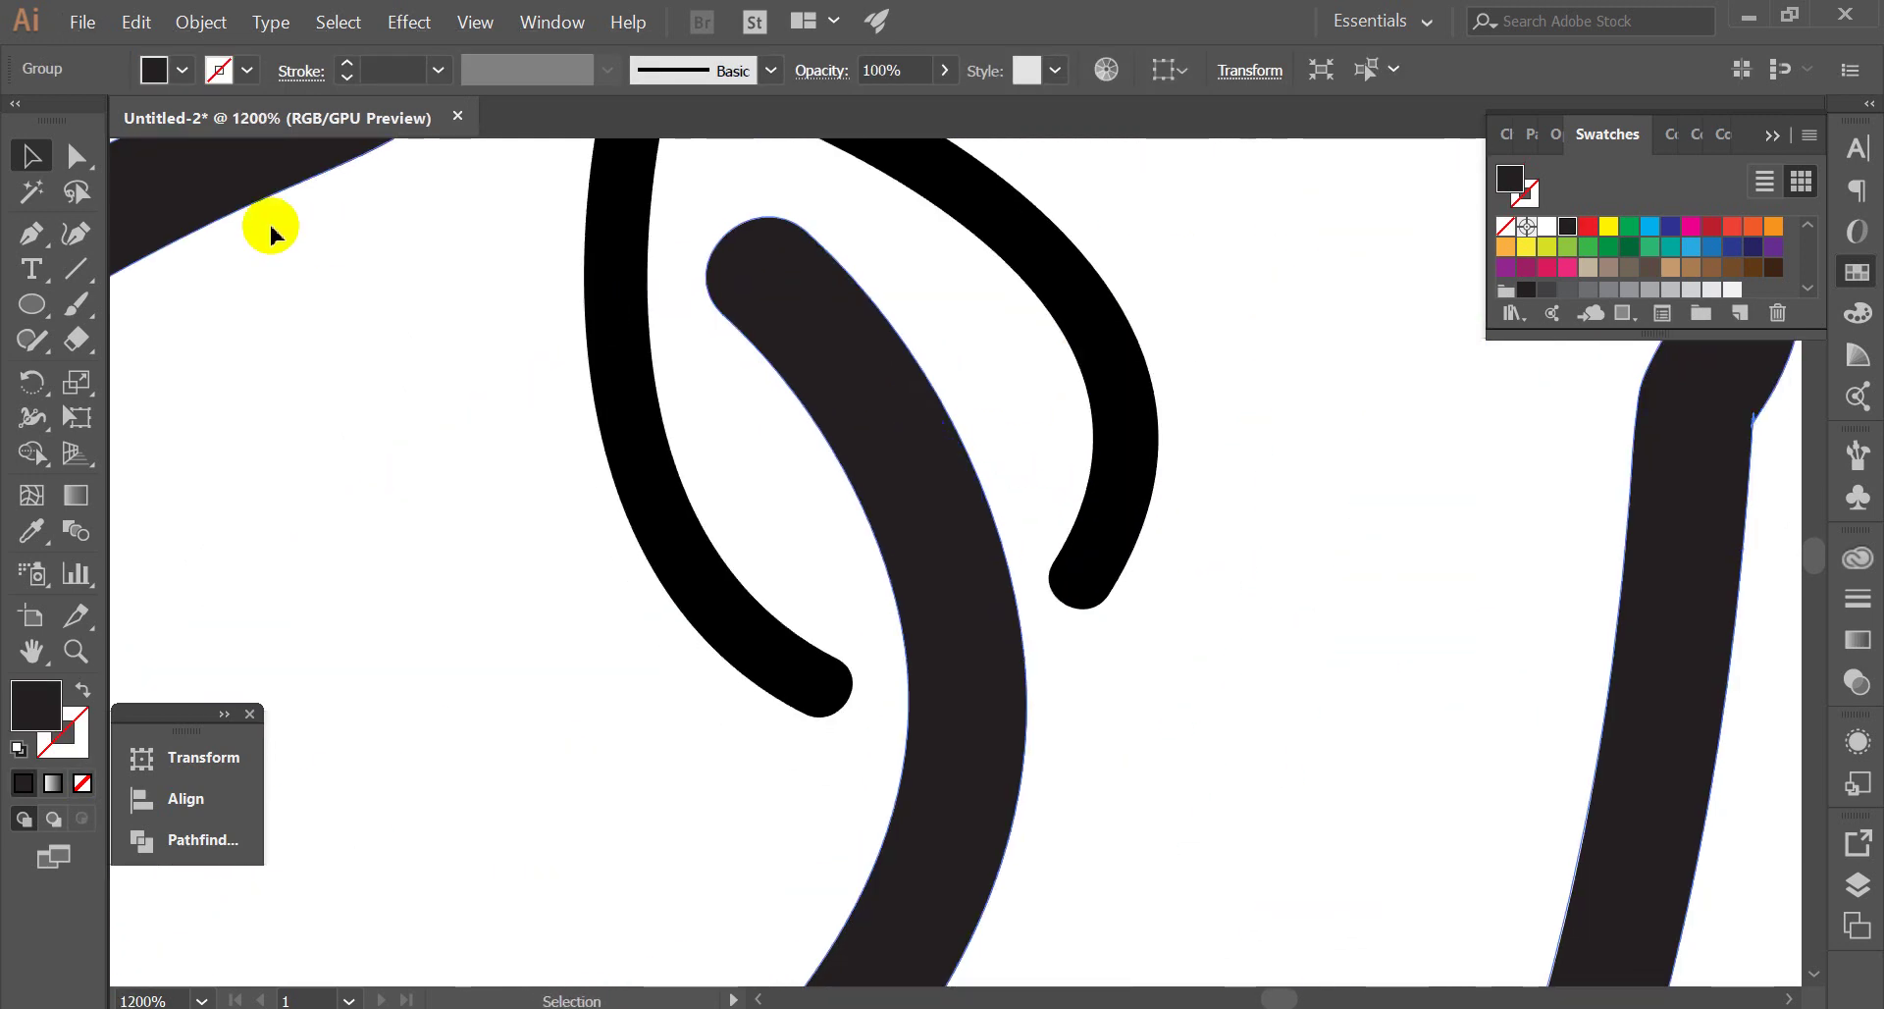
scroll(1040, 412, down, 3)
click(1019, 339)
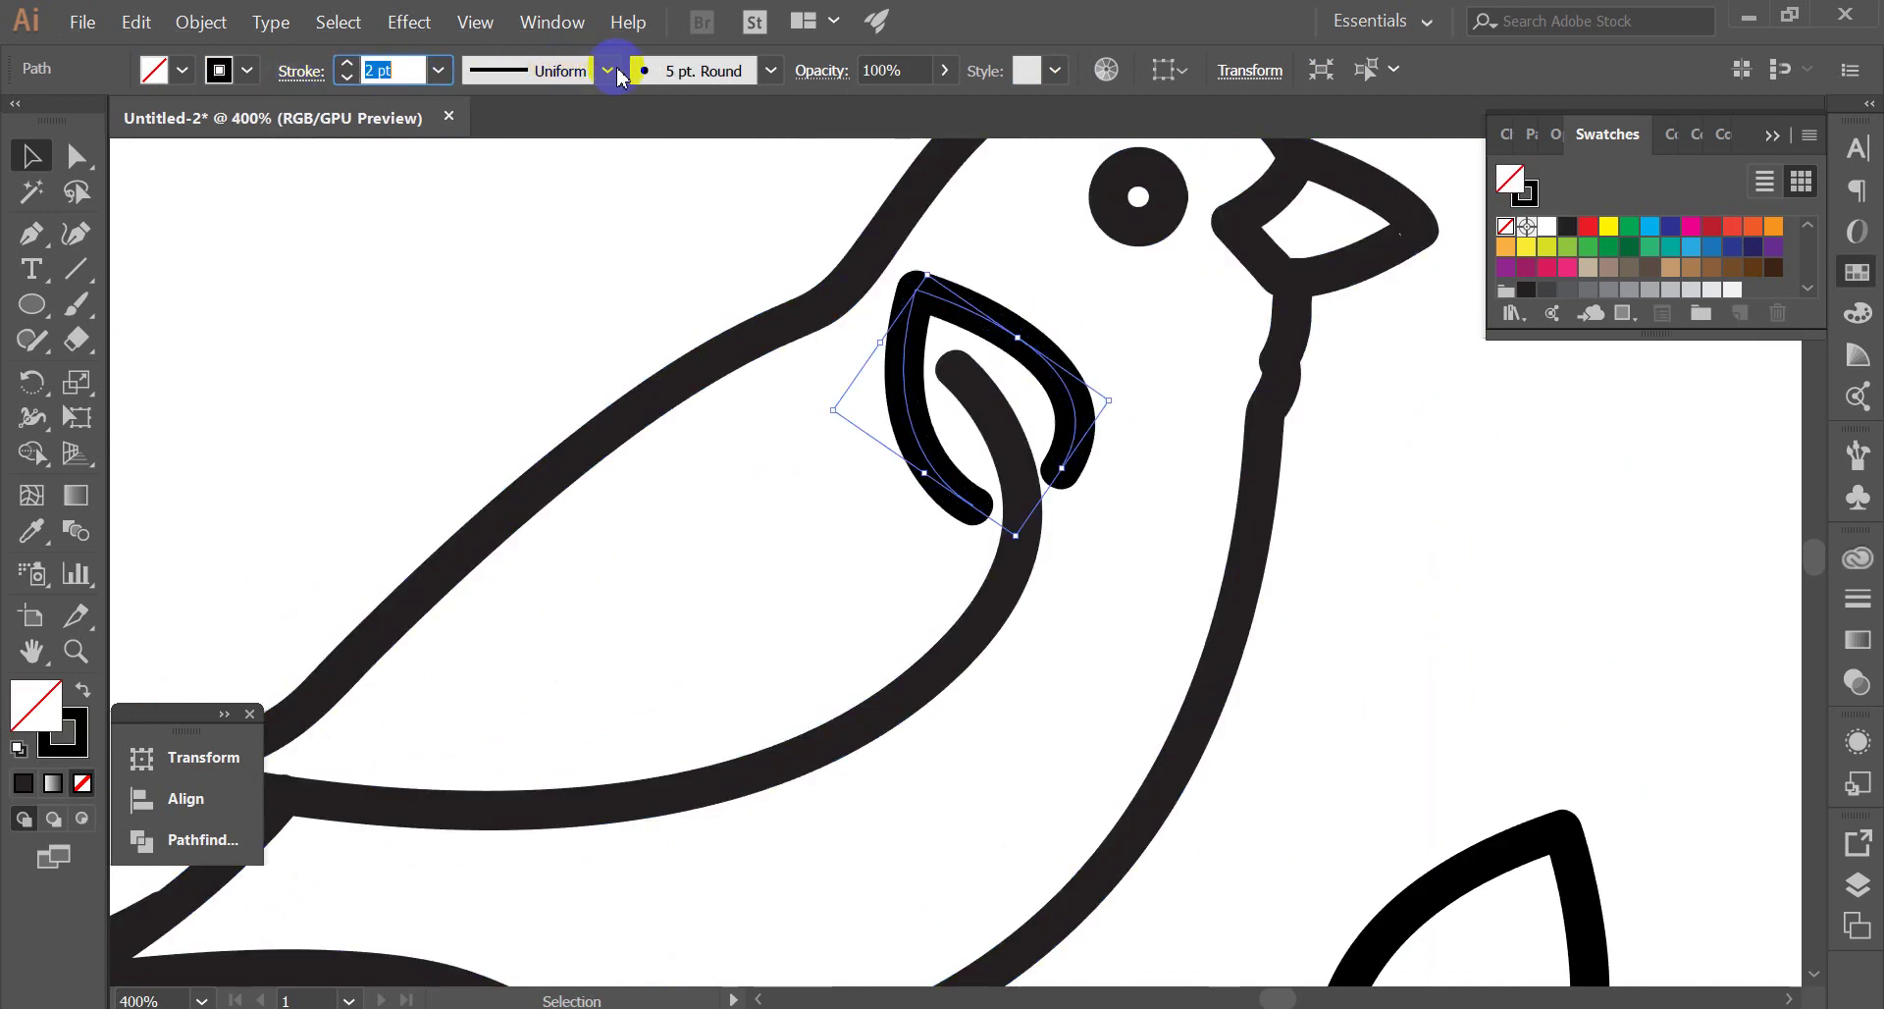
scroll(1016, 417, up, 2)
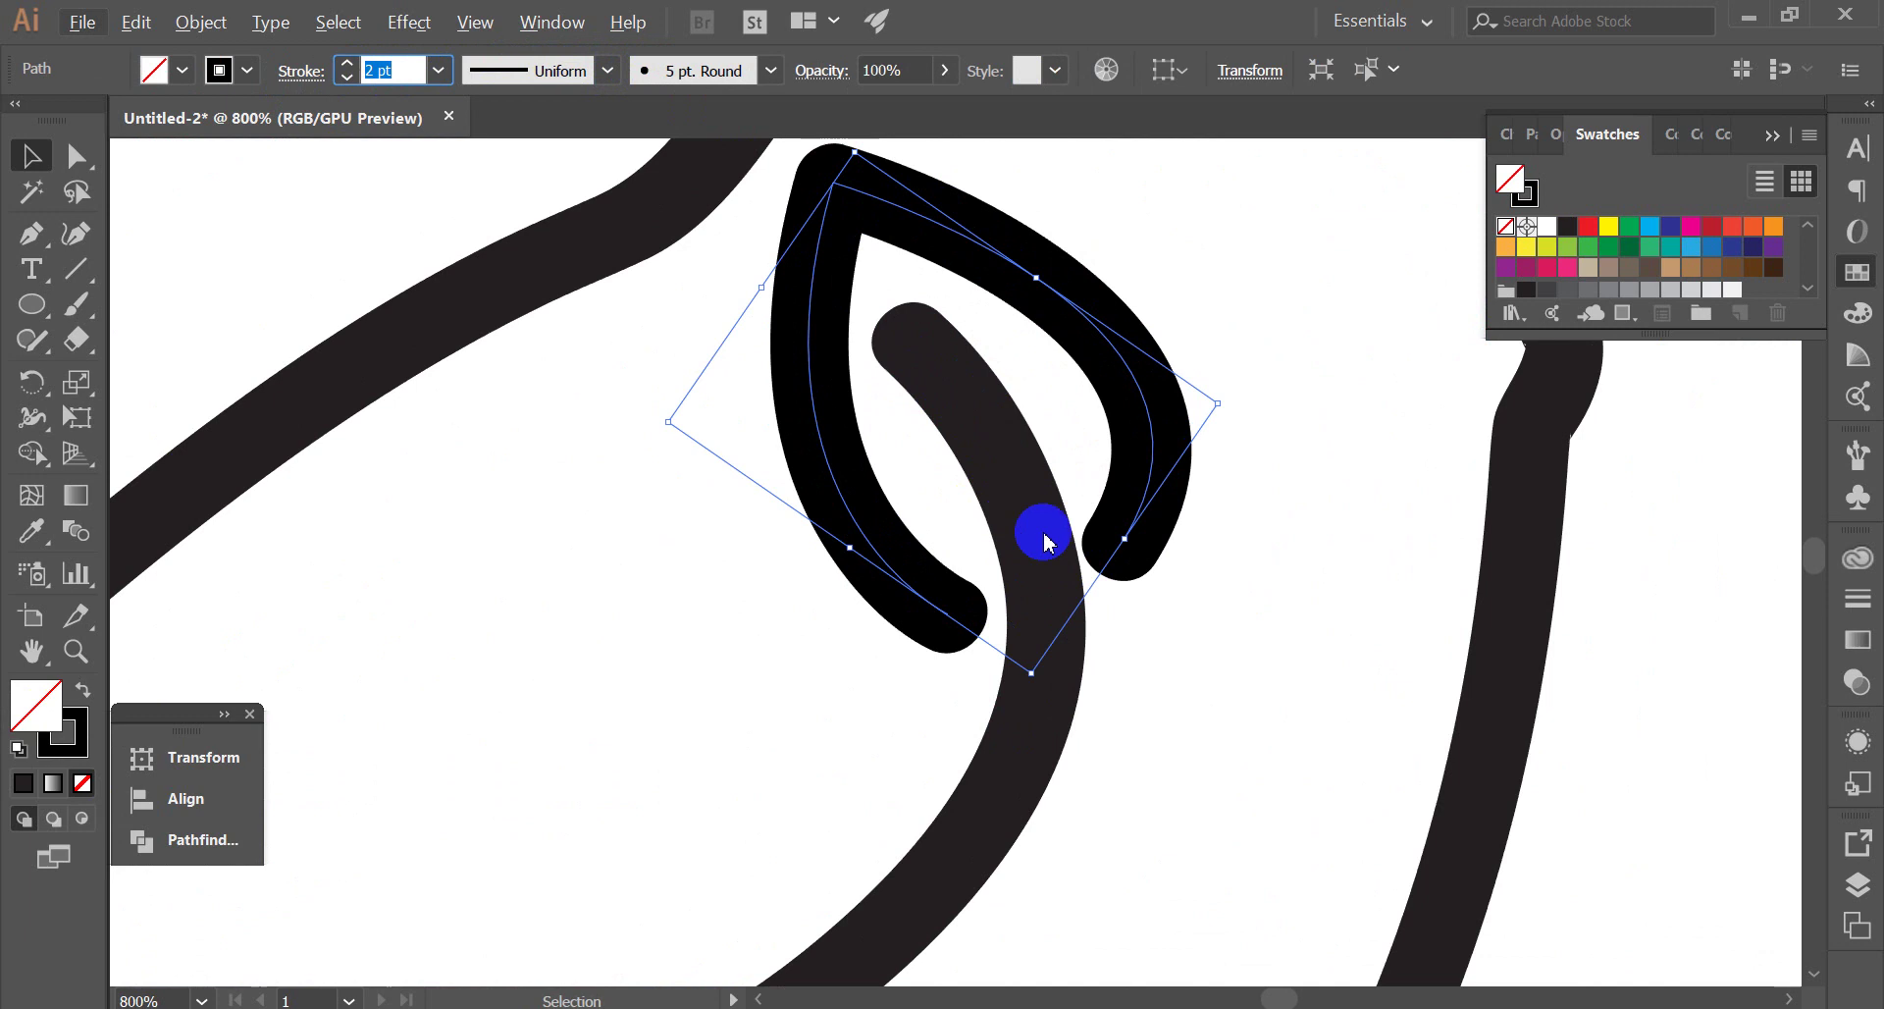
scroll(1079, 433, down, 2)
click(1153, 447)
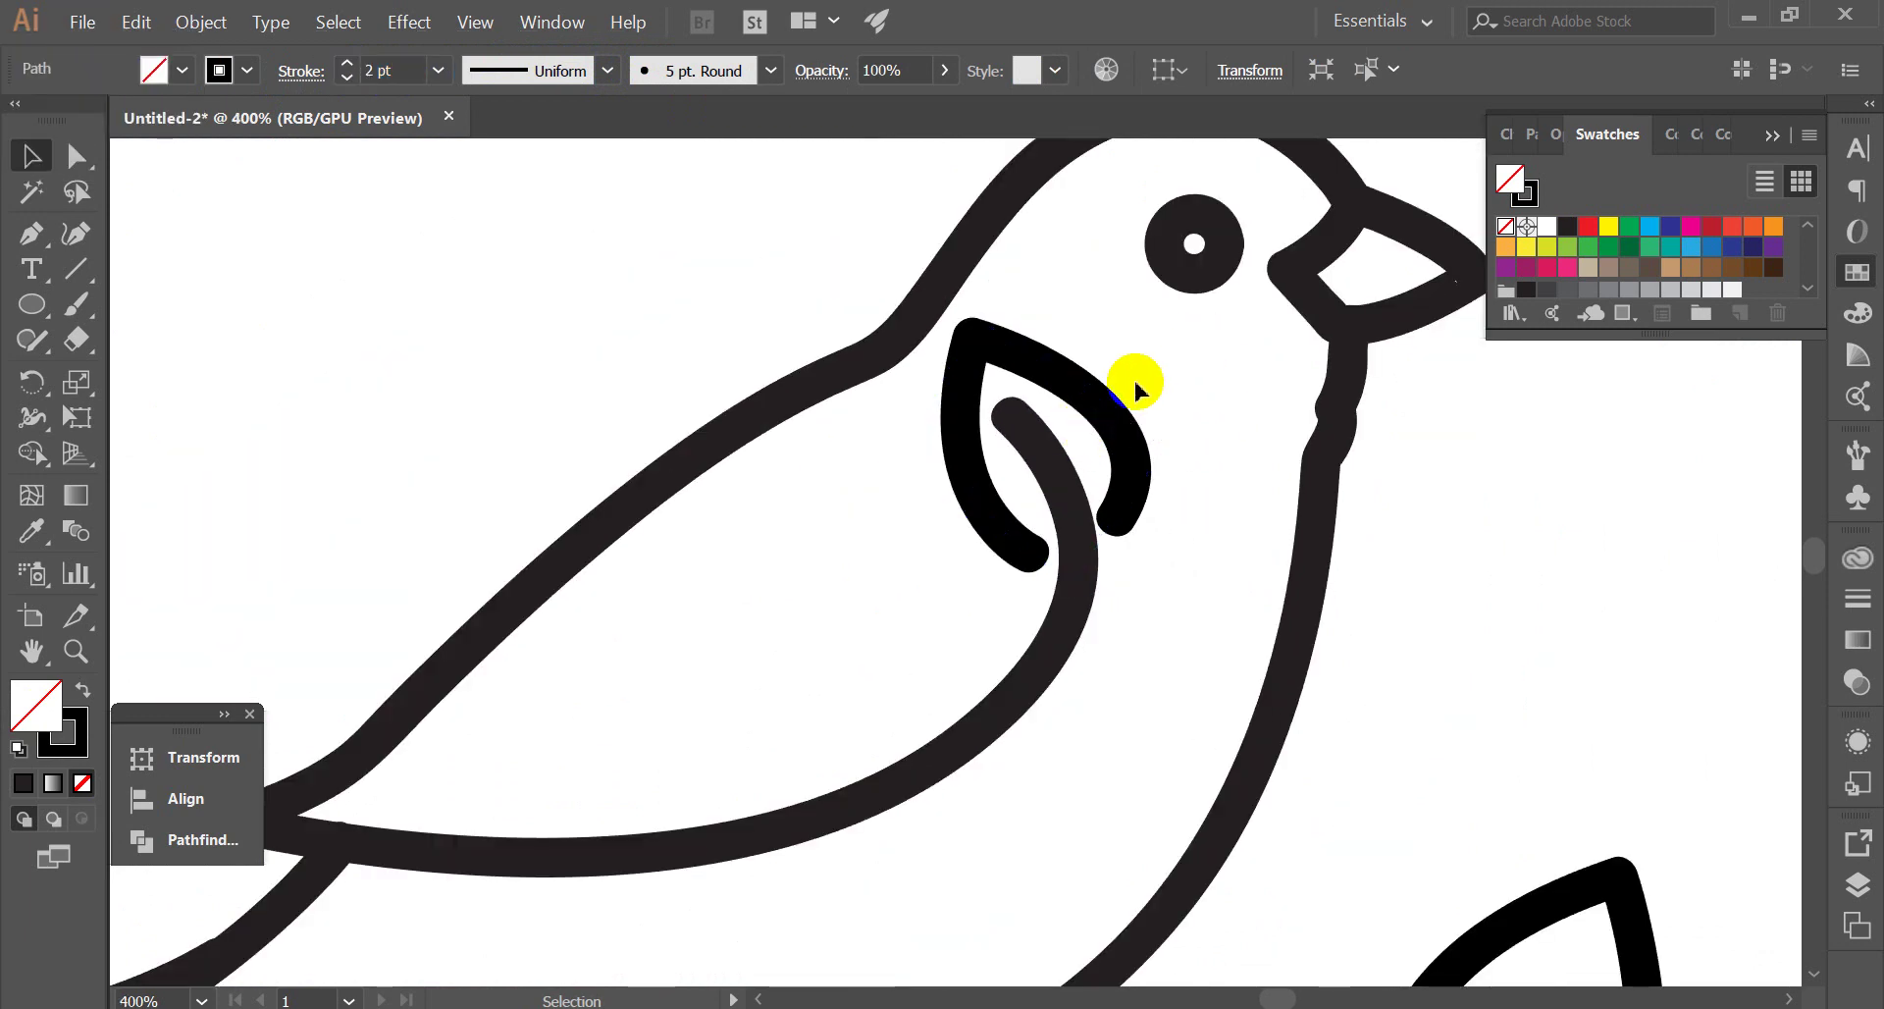
key(ctrl+1)
scroll(1106, 412, up, 3)
scroll(1119, 441, up, 2)
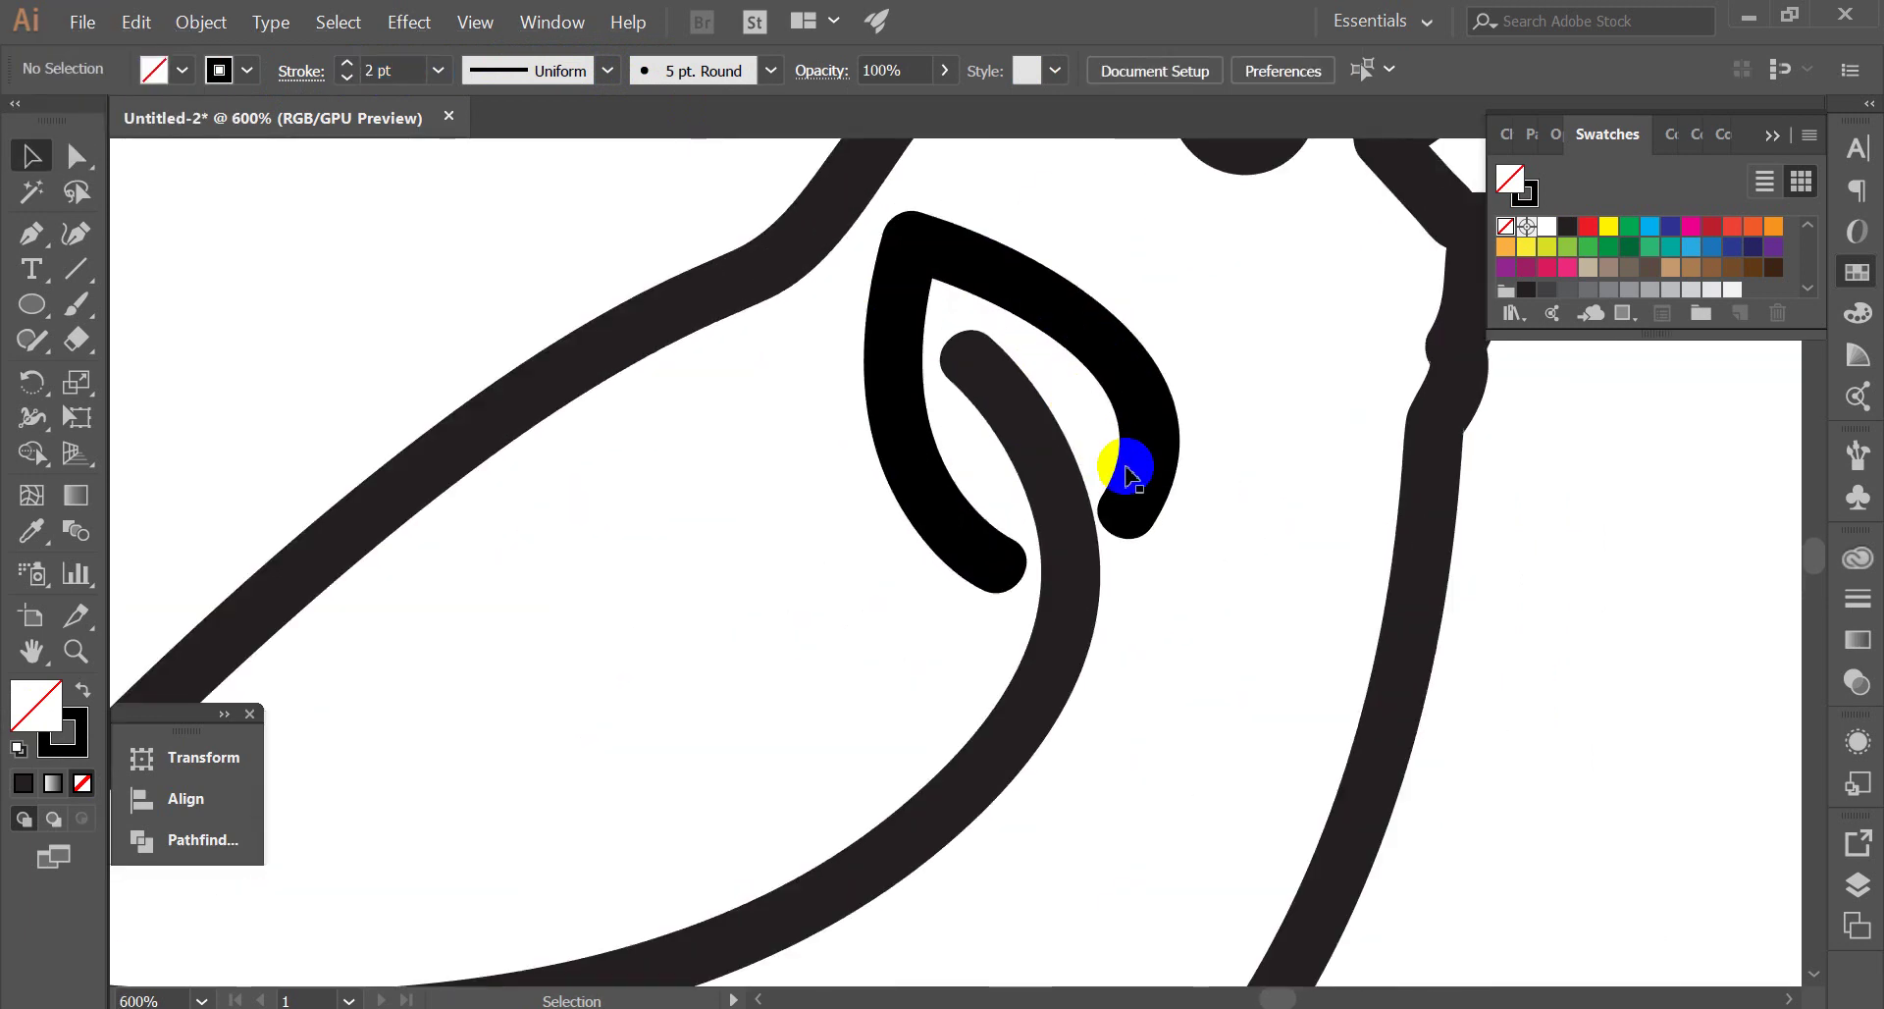
click(1123, 514)
Pull the leaf's right end lower and bend the right arm's curve outward
drag(1129, 518, 1139, 580)
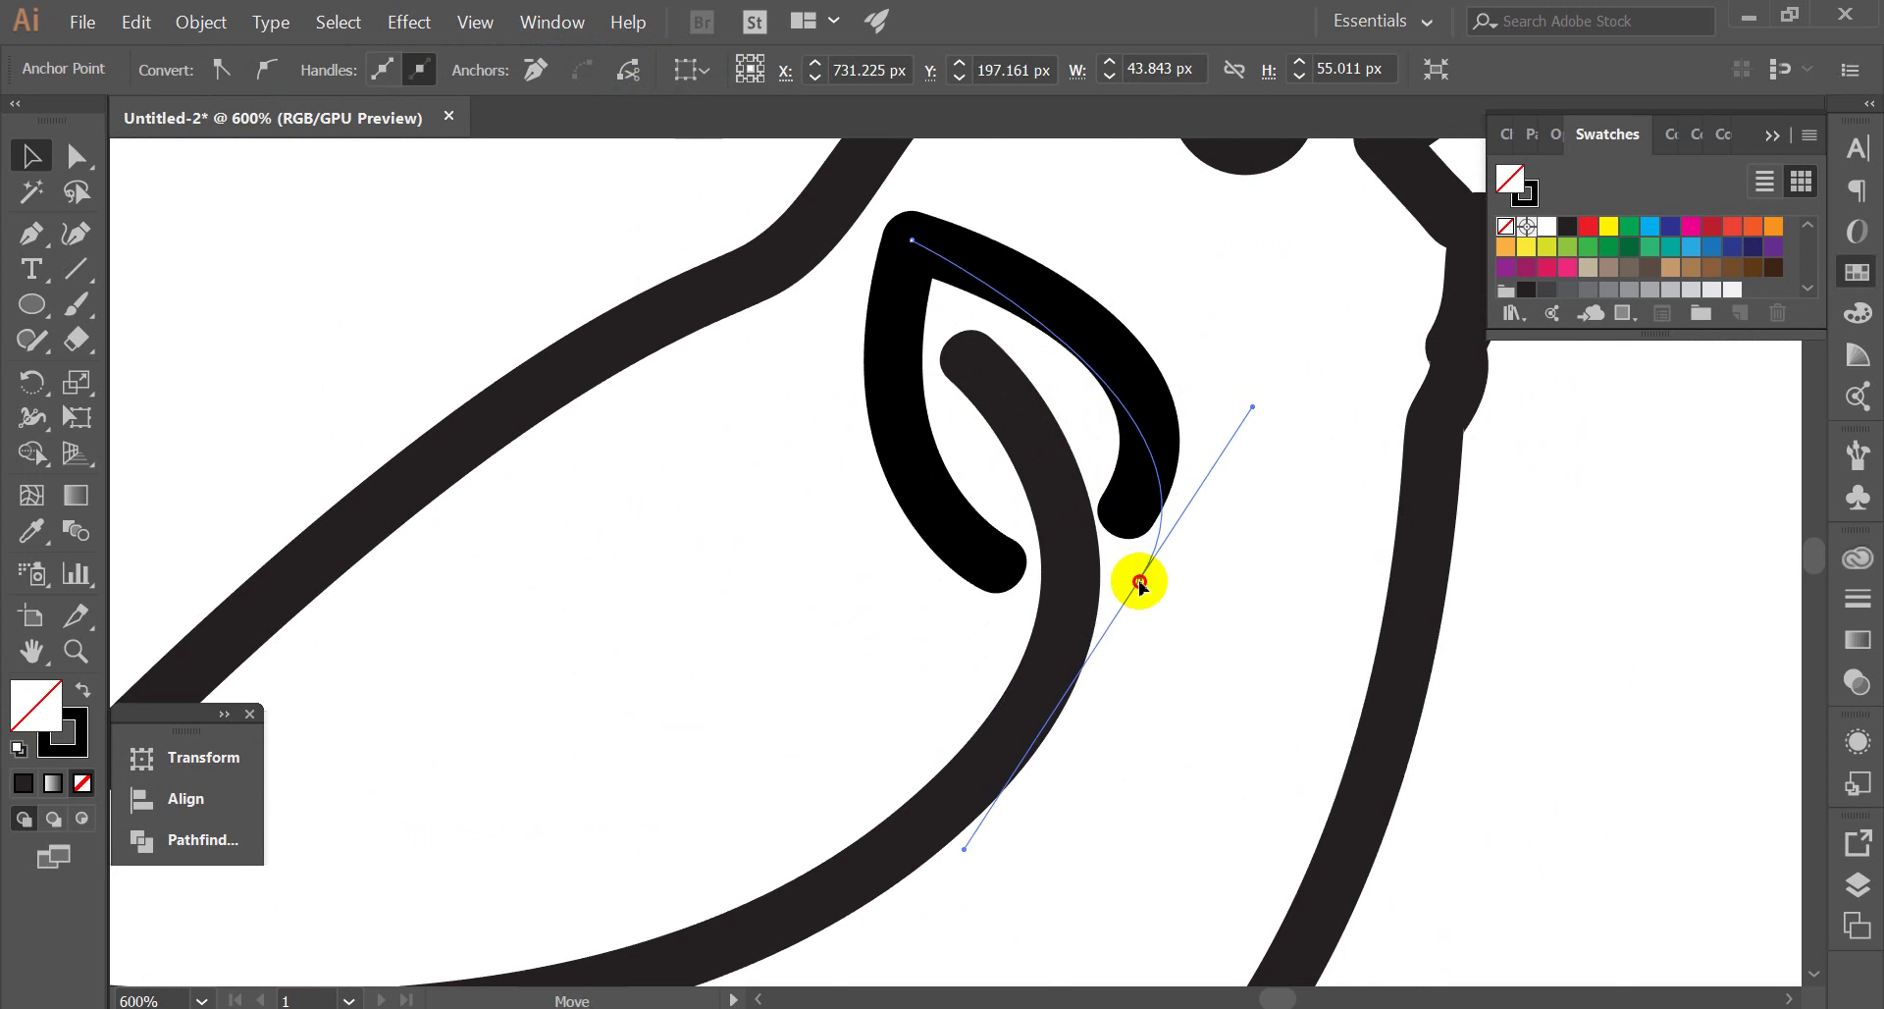
drag(1039, 307, 1088, 438)
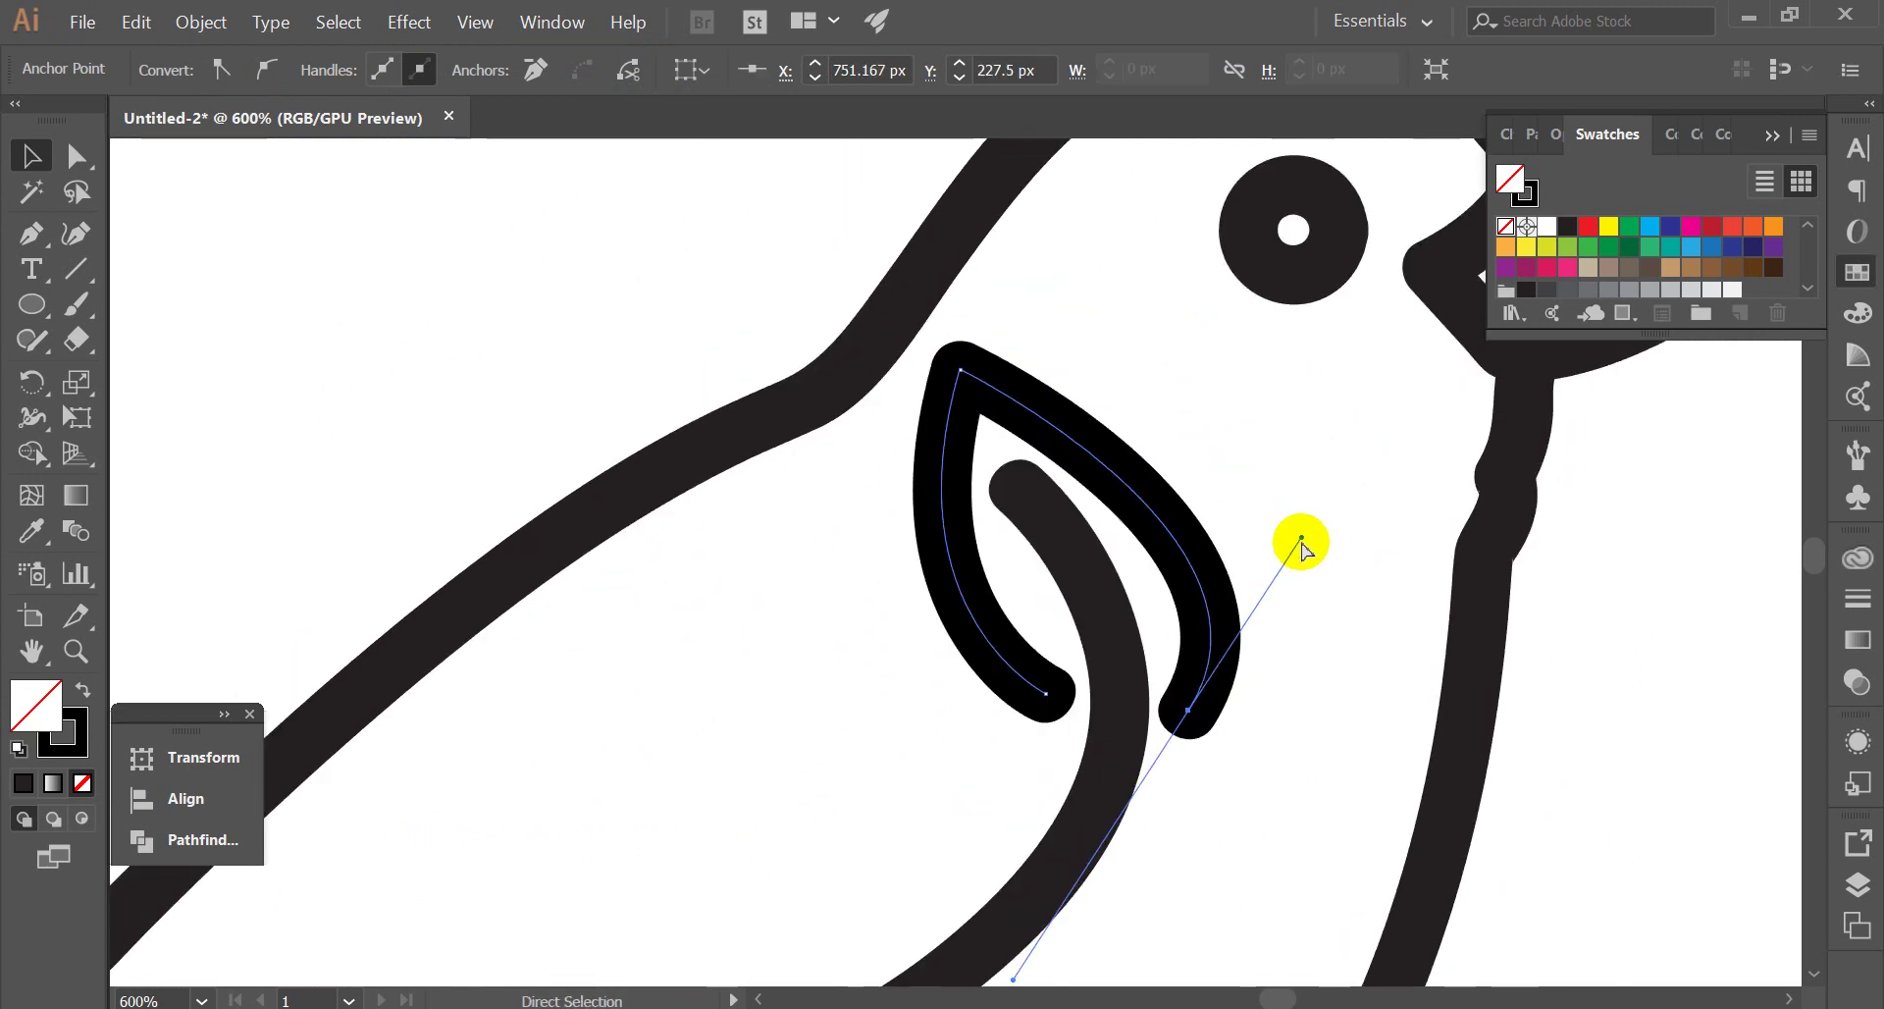
click(1317, 539)
click(1199, 631)
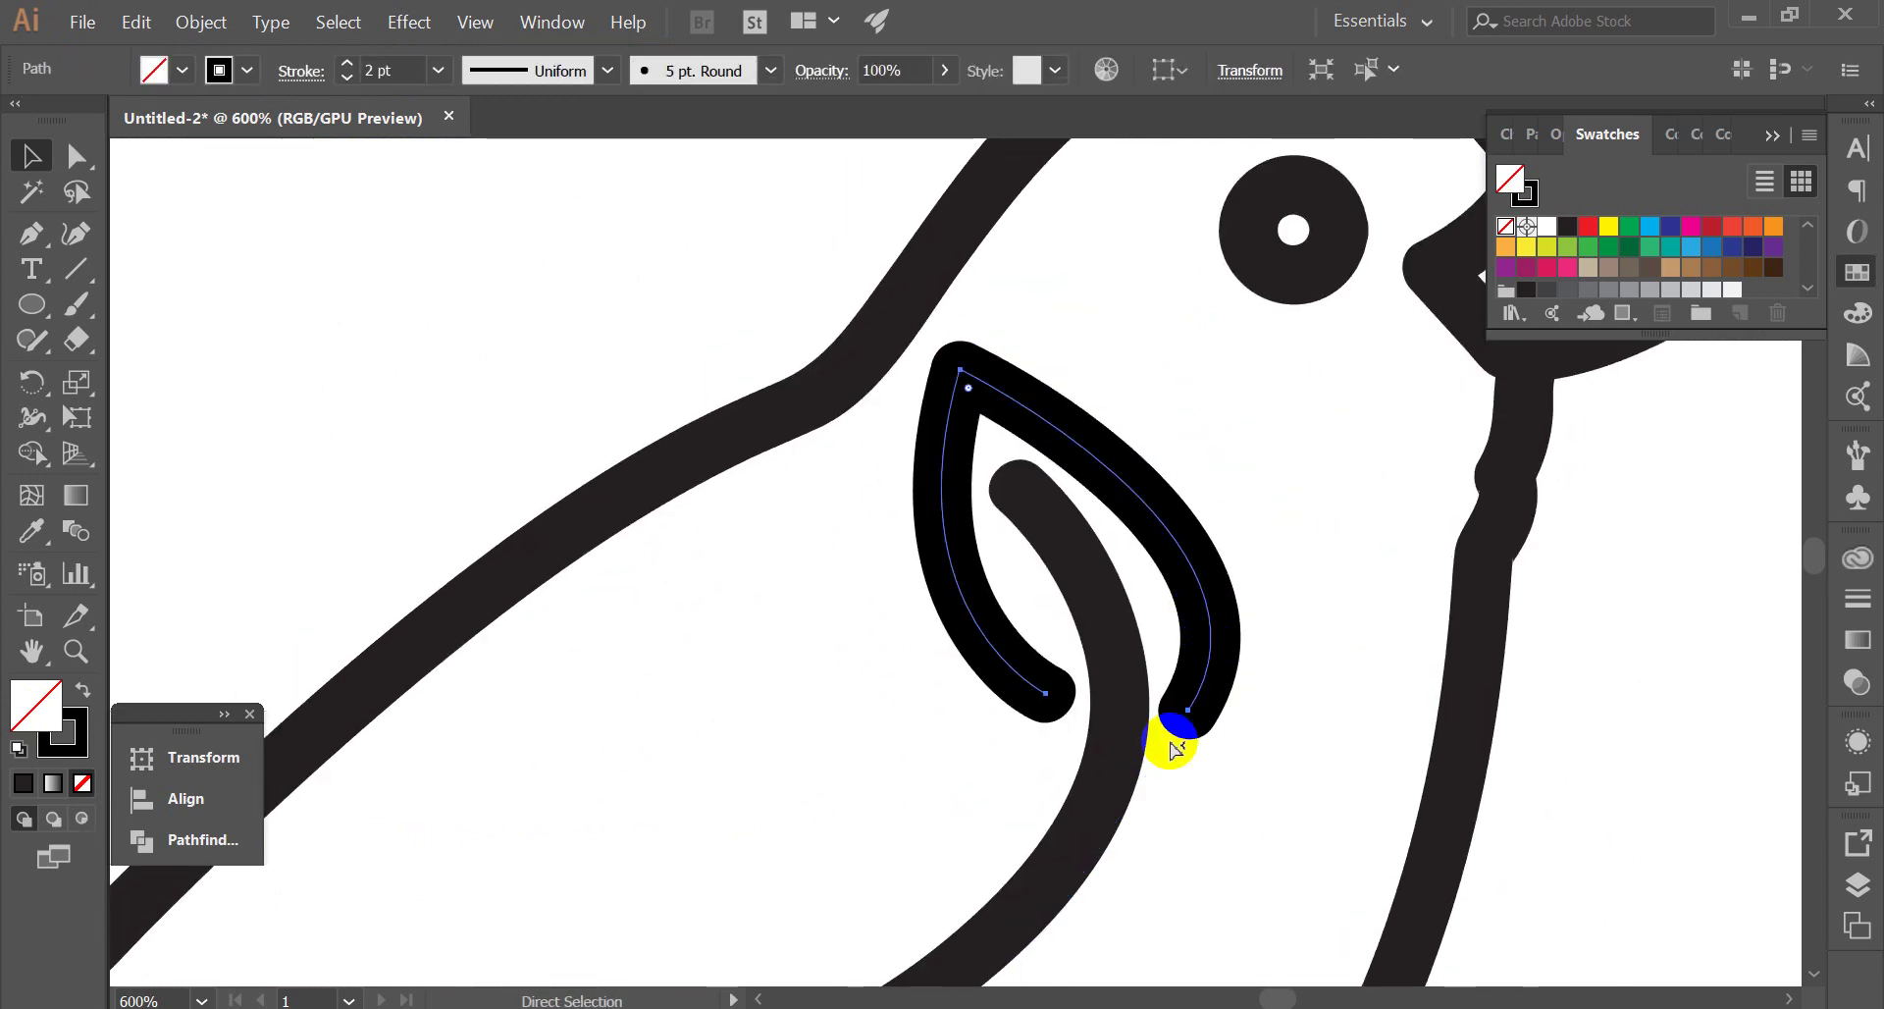
click(1189, 714)
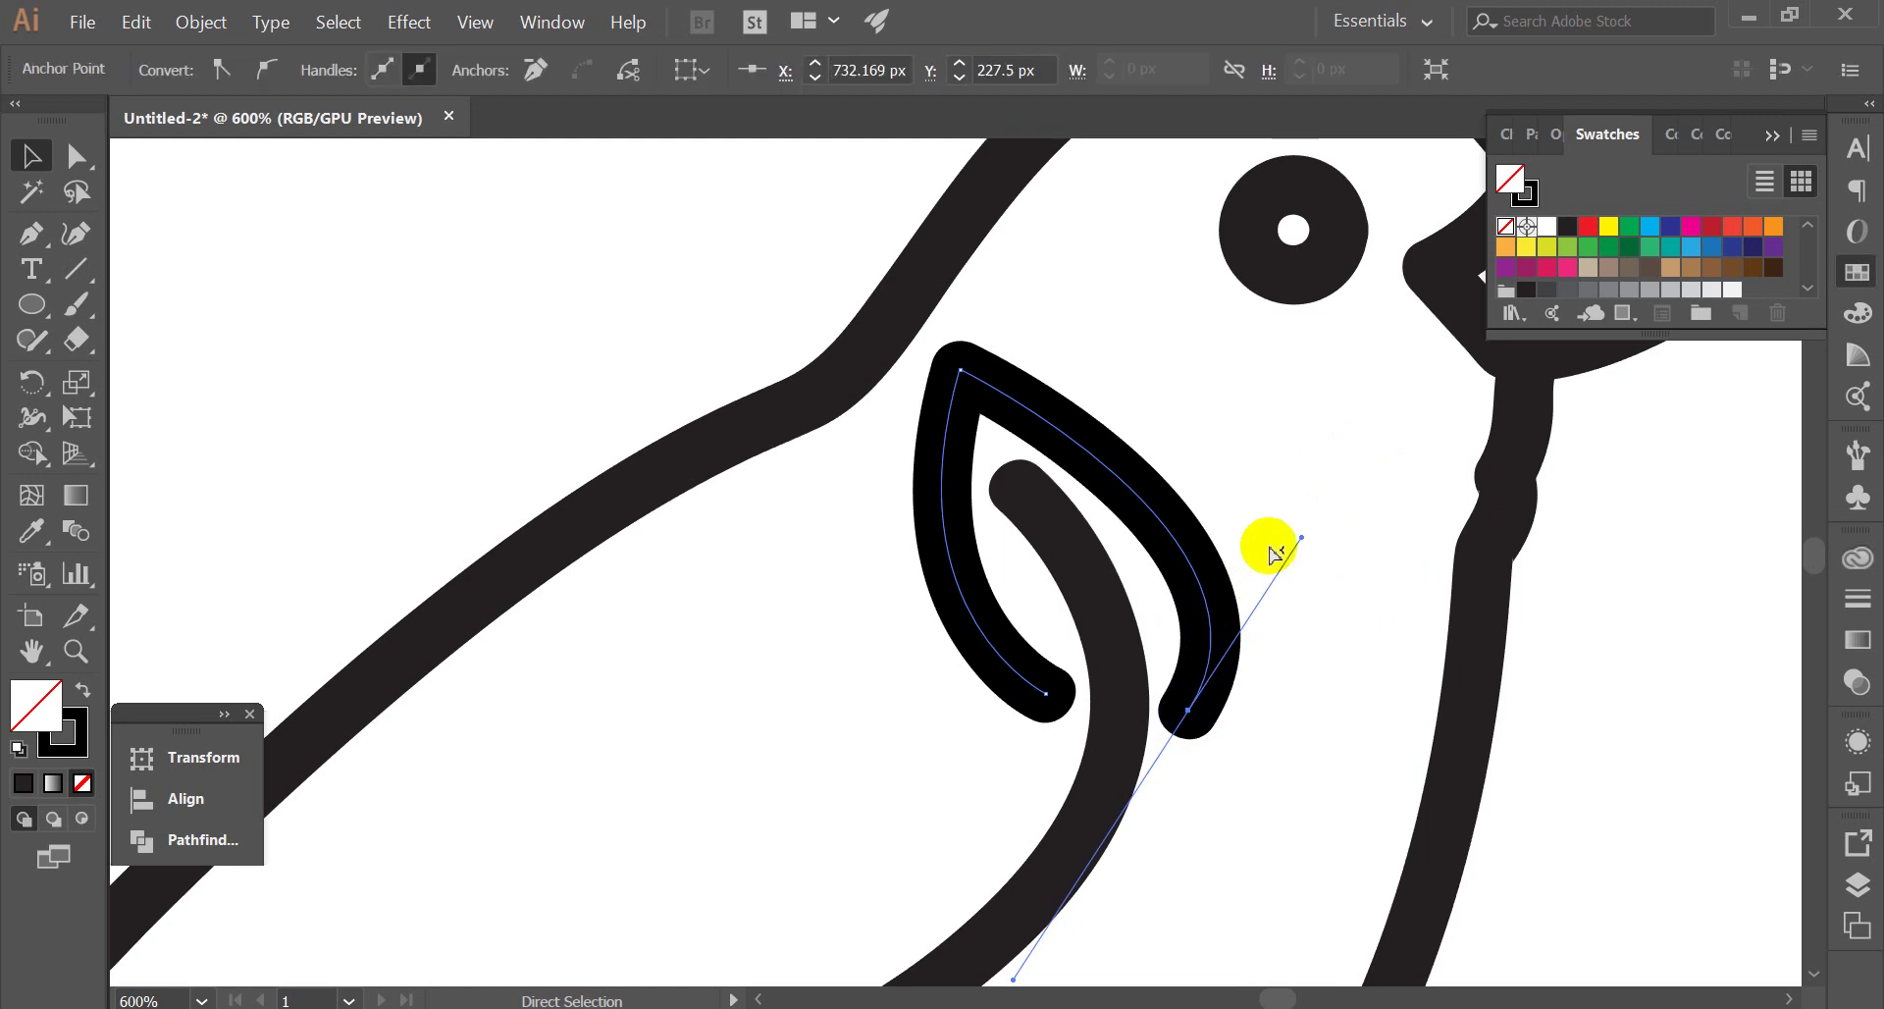
drag(1301, 537, 1333, 433)
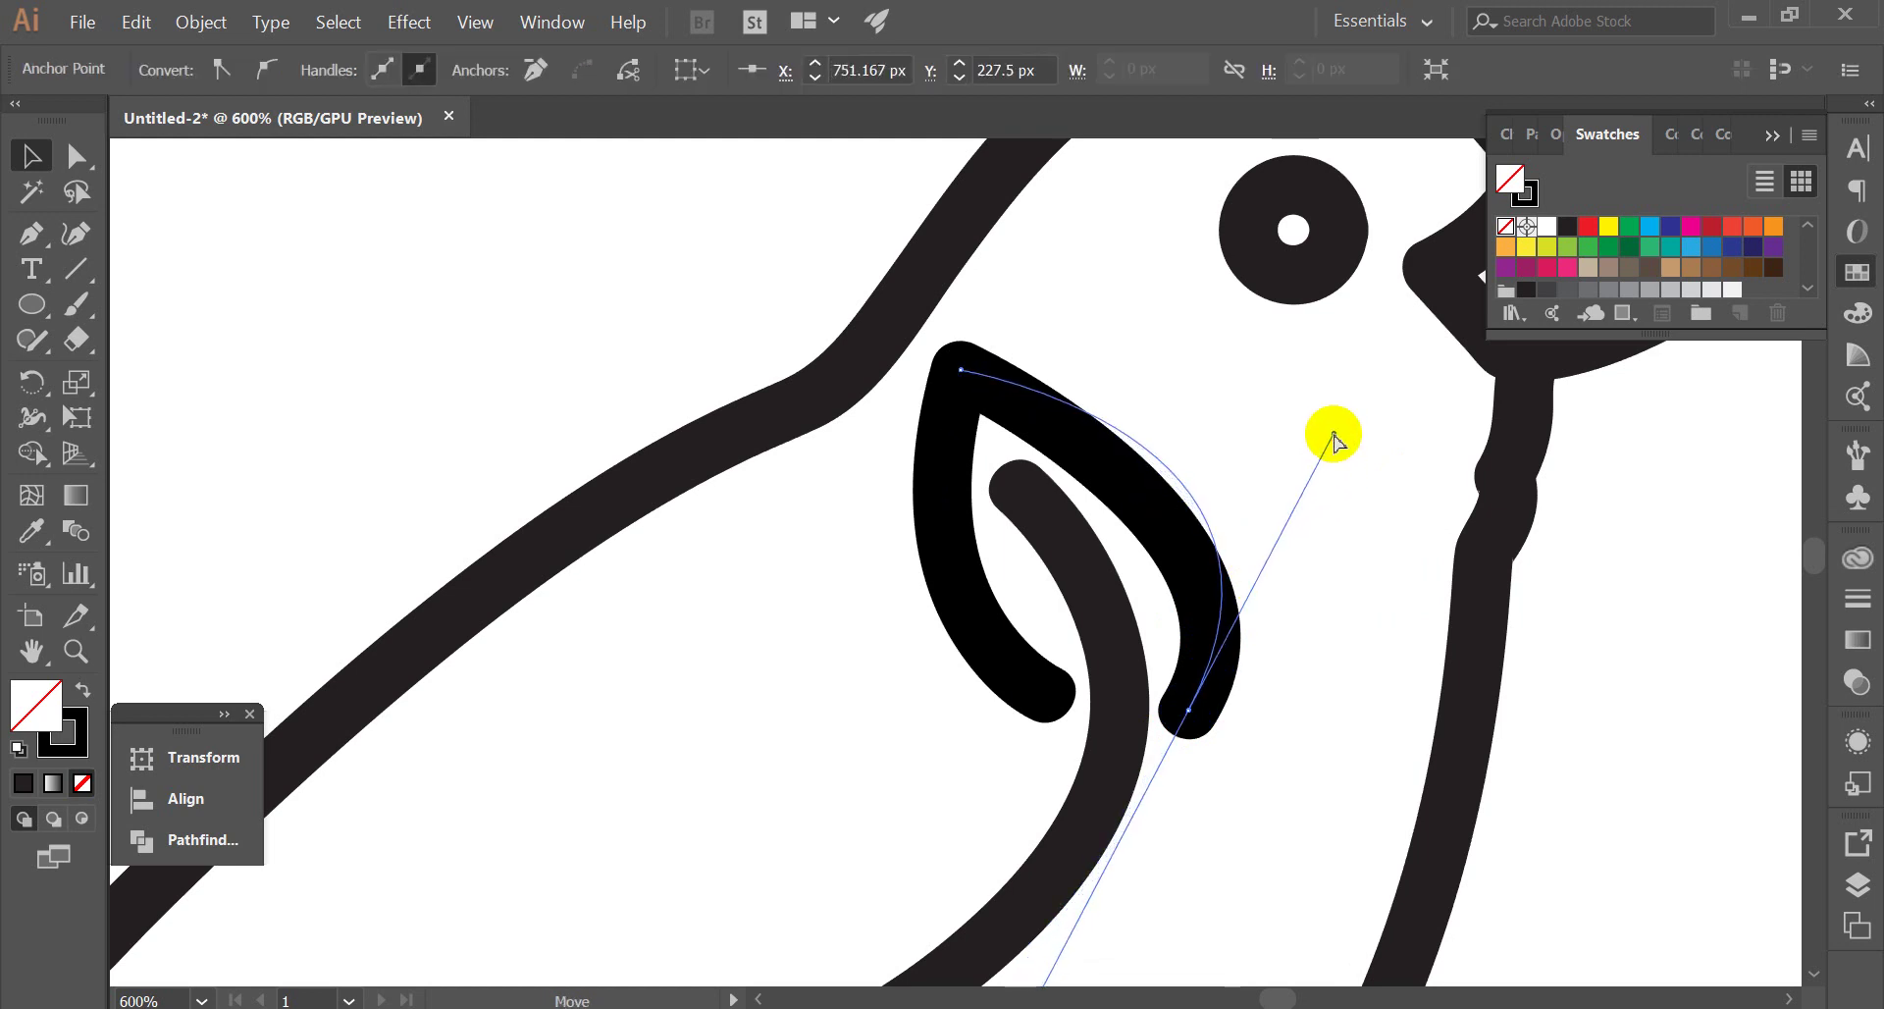
Move the leaf's end point lower and round its left curve inward
mouse_move(1048, 700)
mouse_down()
mouse_move(1044, 721)
mouse_move(1043, 681)
mouse_move(904, 648)
mouse_up()
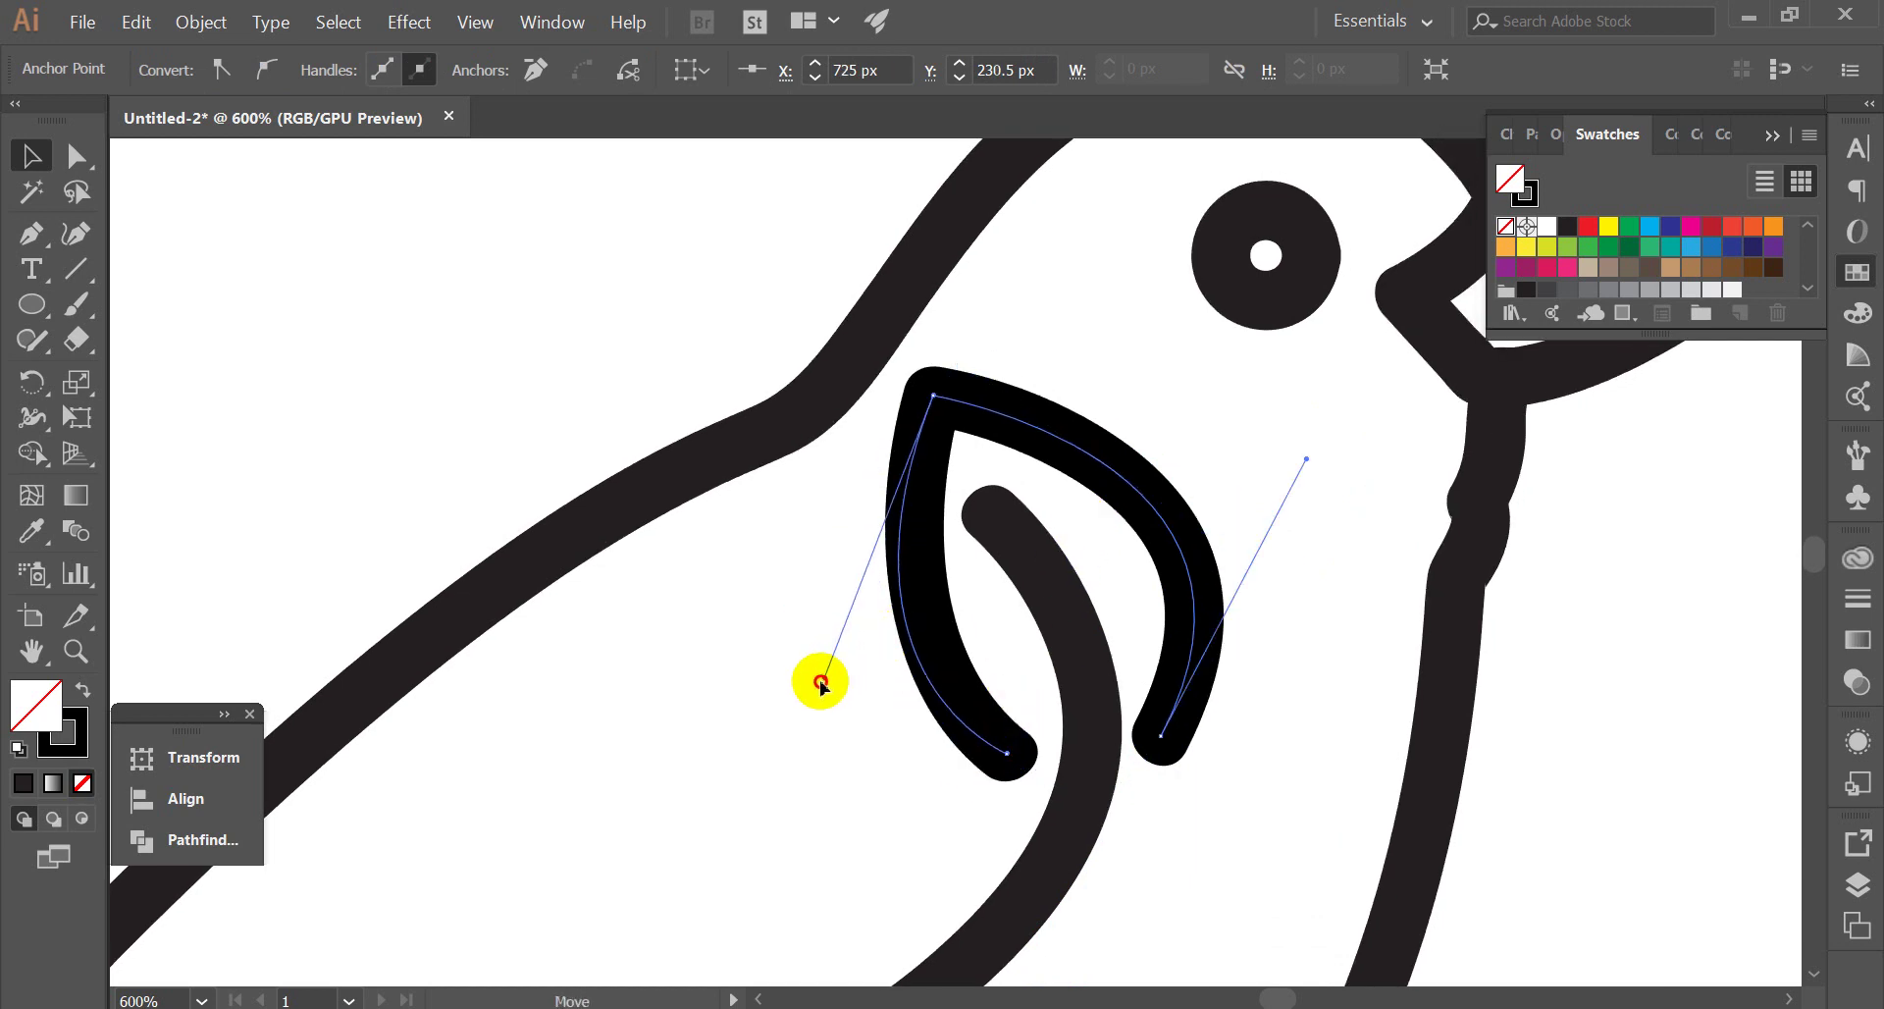
drag(861, 643, 795, 697)
key(v)
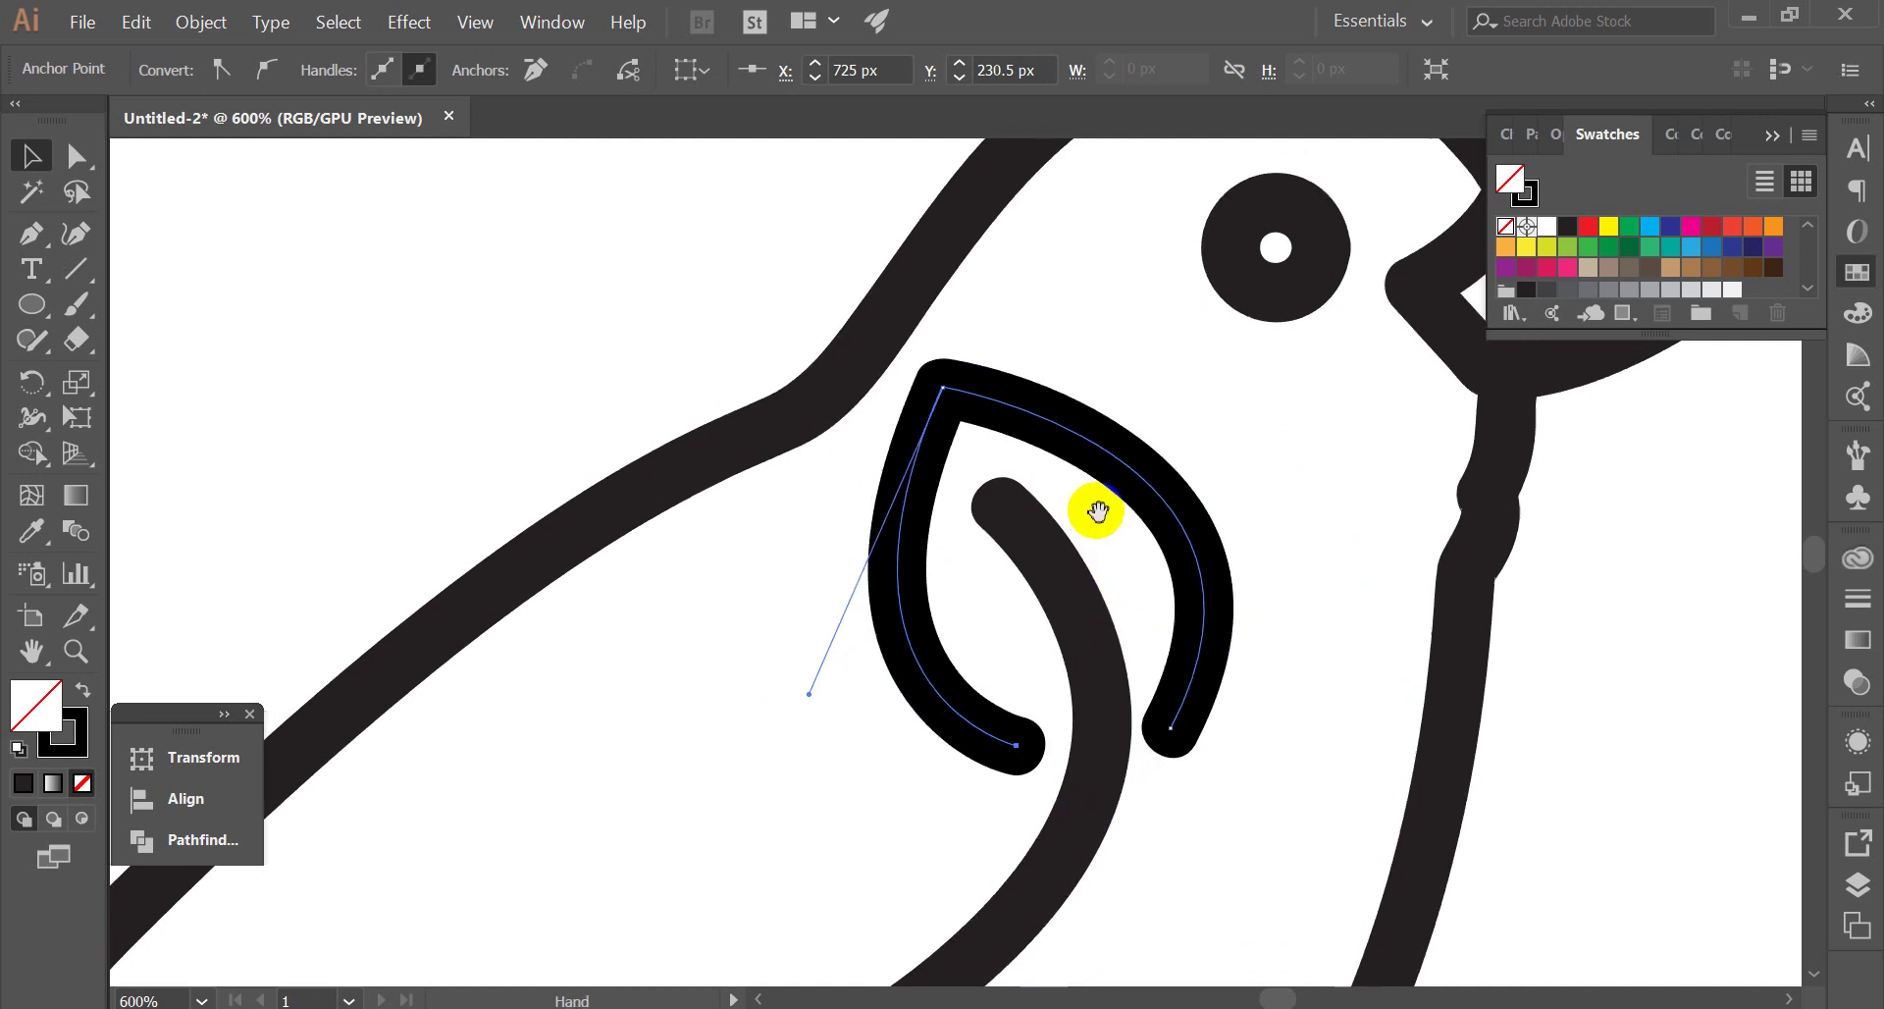
scroll(1128, 569, down, 1)
key(alt)
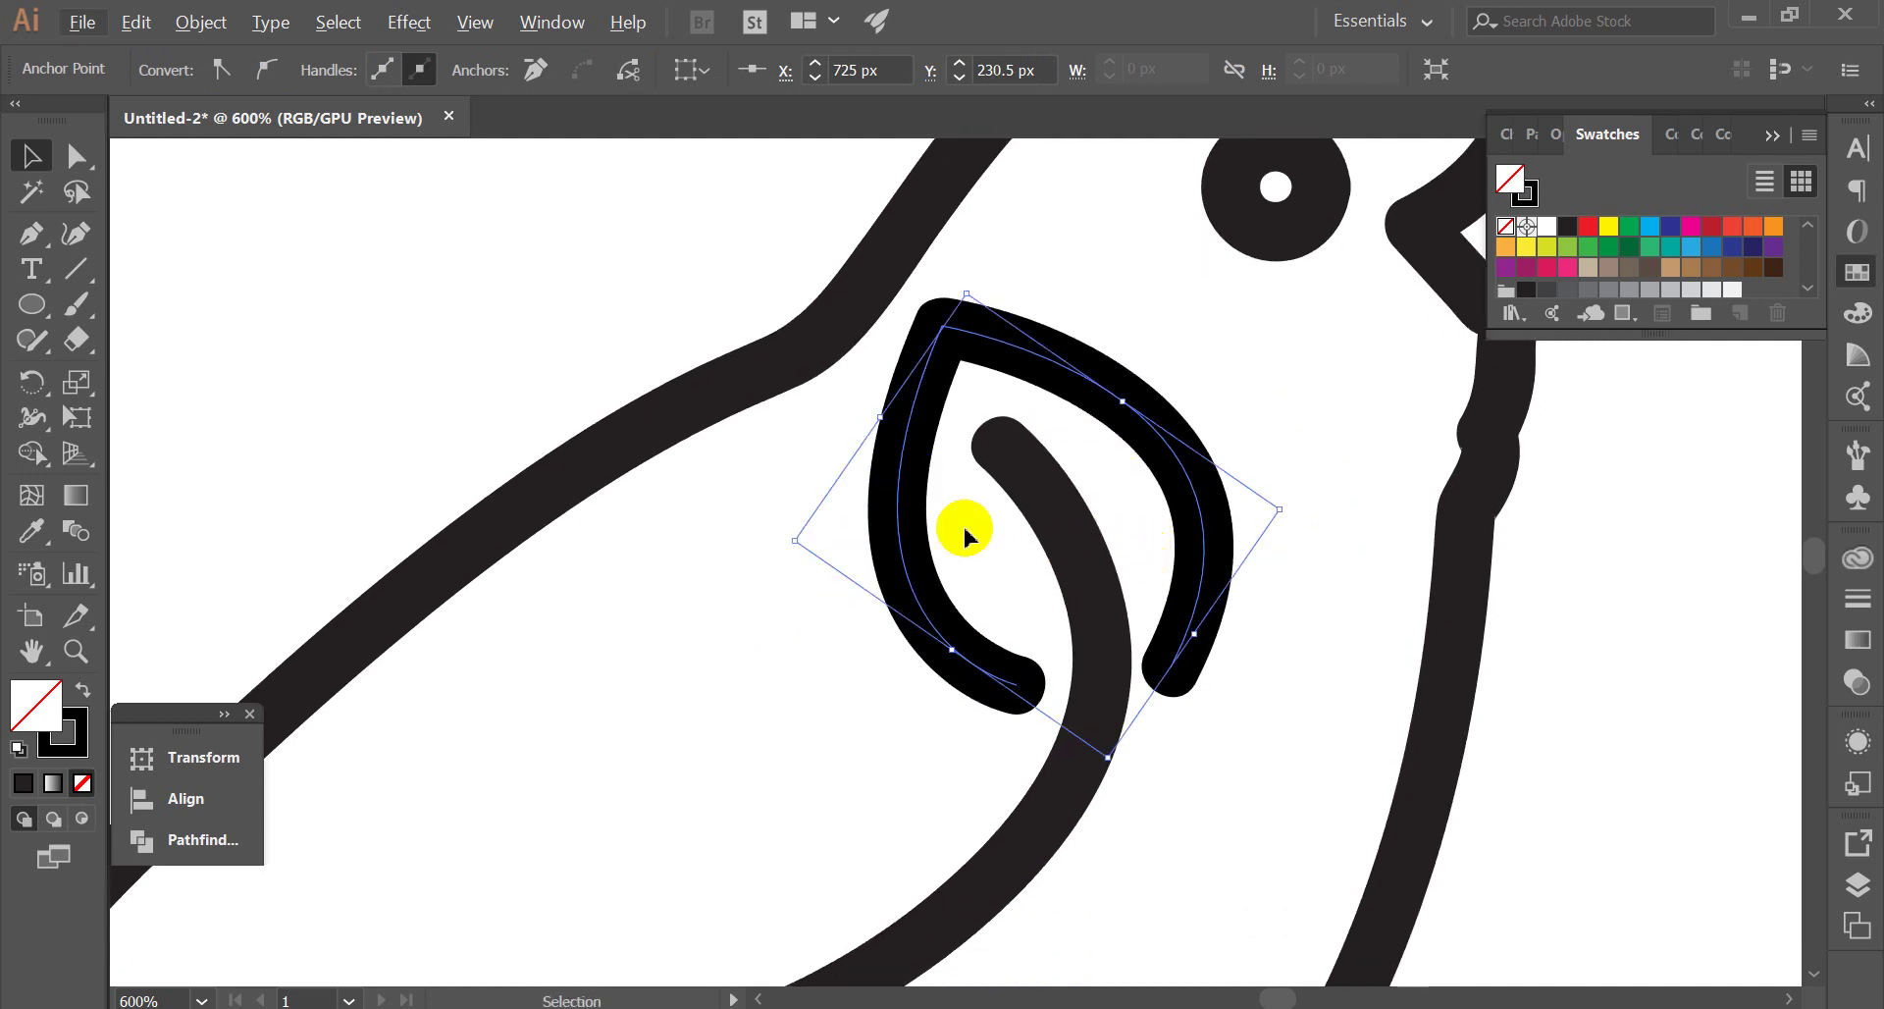
scroll(1128, 510, down, 3)
click(1187, 578)
scroll(1174, 481, up, 3)
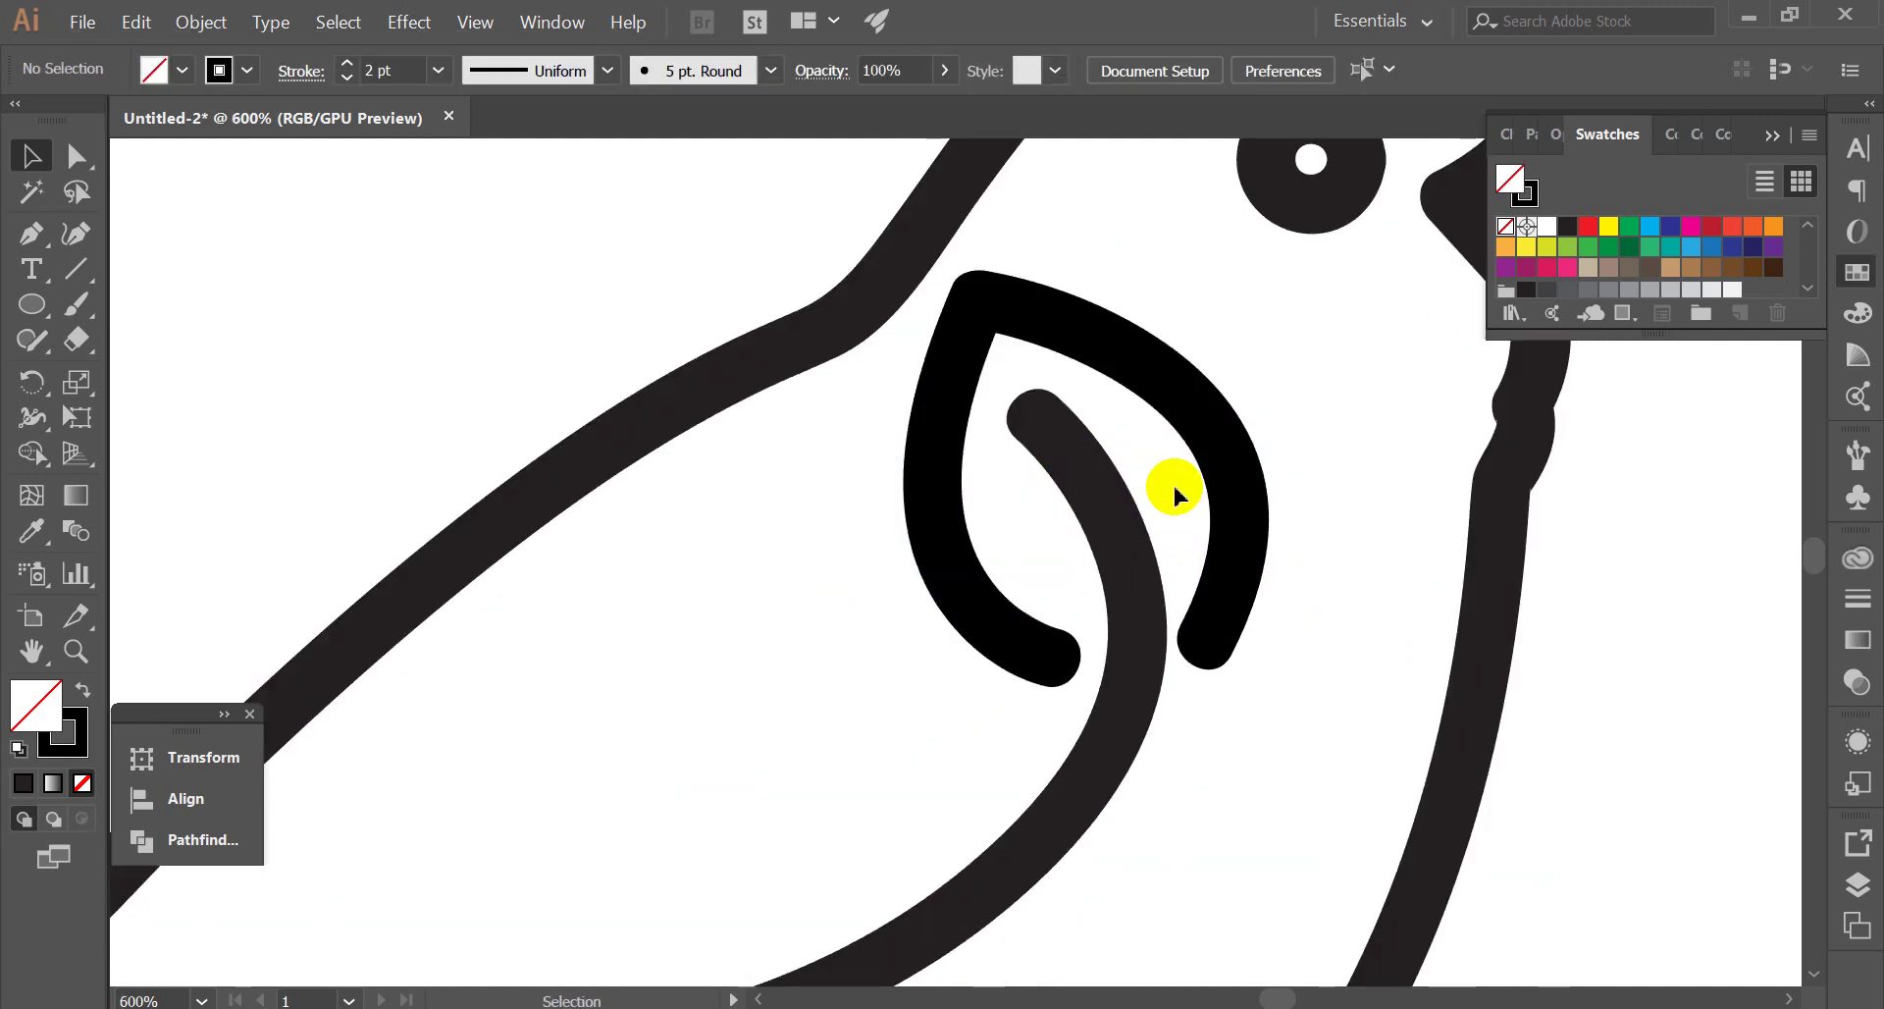
scroll(1362, 434, down, 4)
scroll(1359, 461, up, 1)
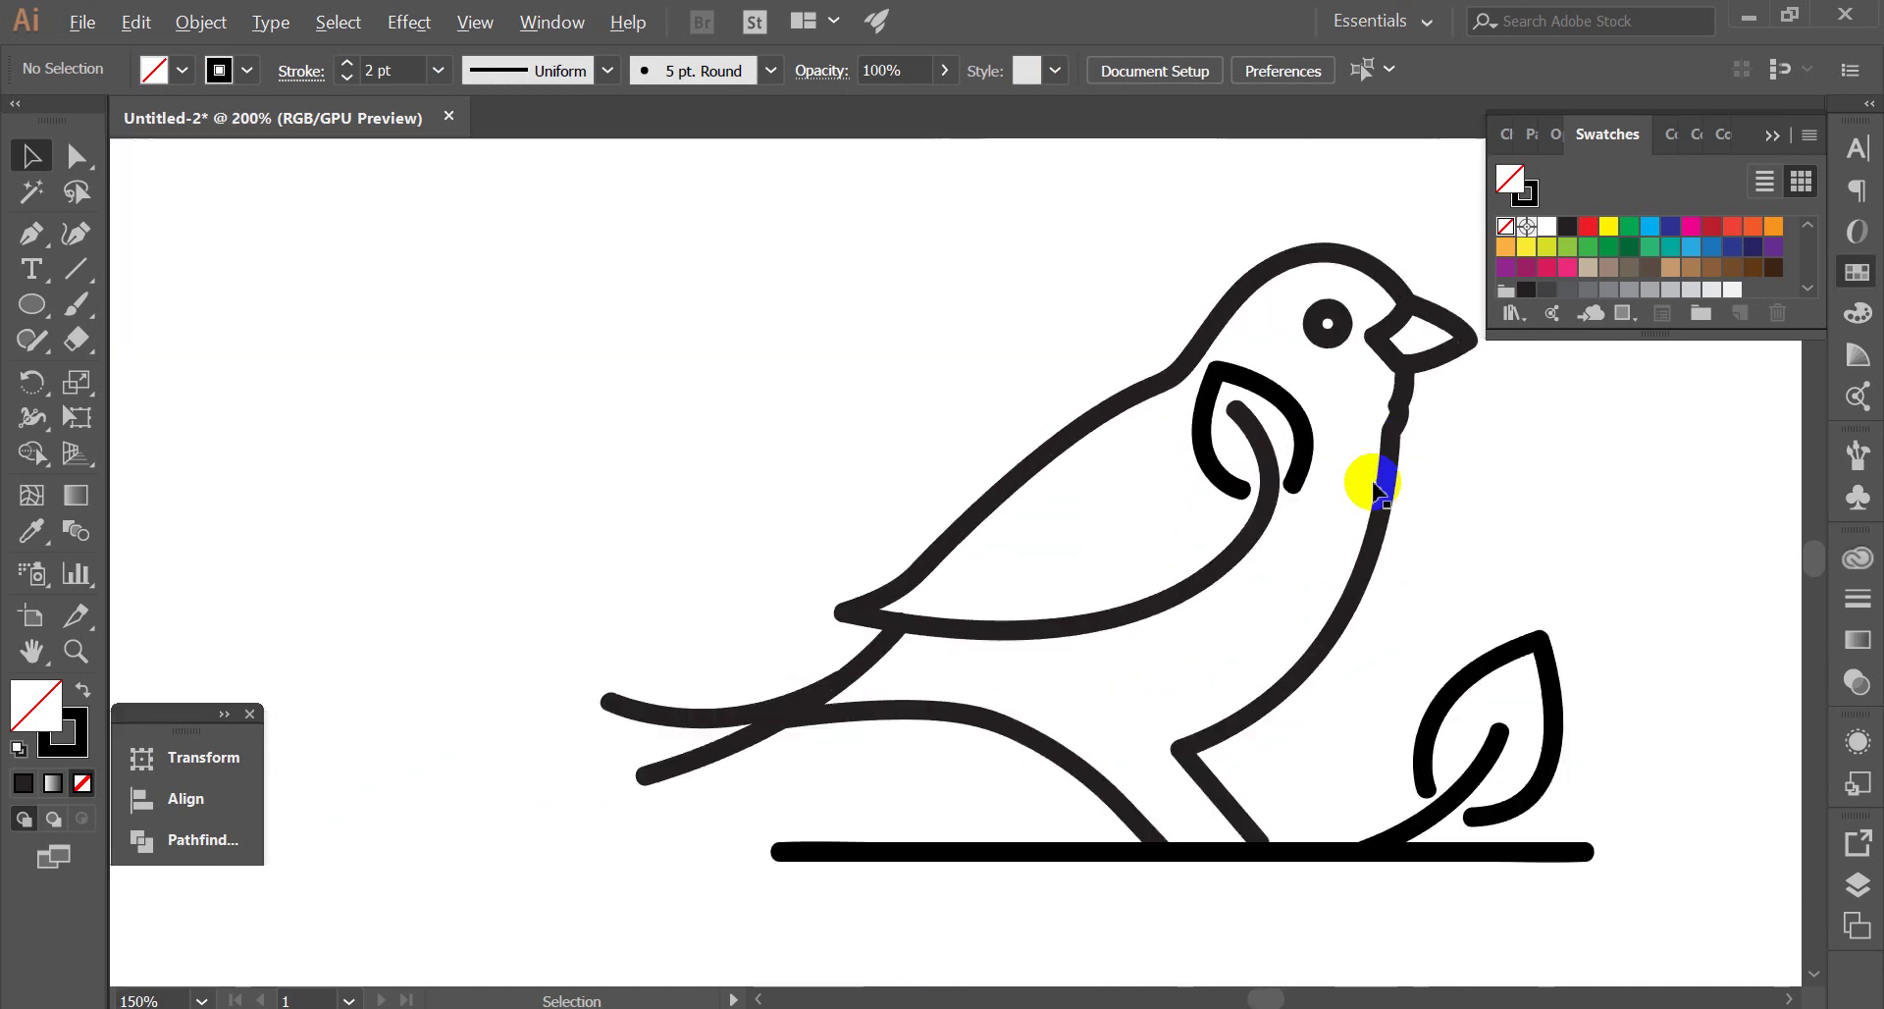
Nudge the chest leaf down and right, and rotate it about 15° clockwise
scroll(1275, 474, down, 1)
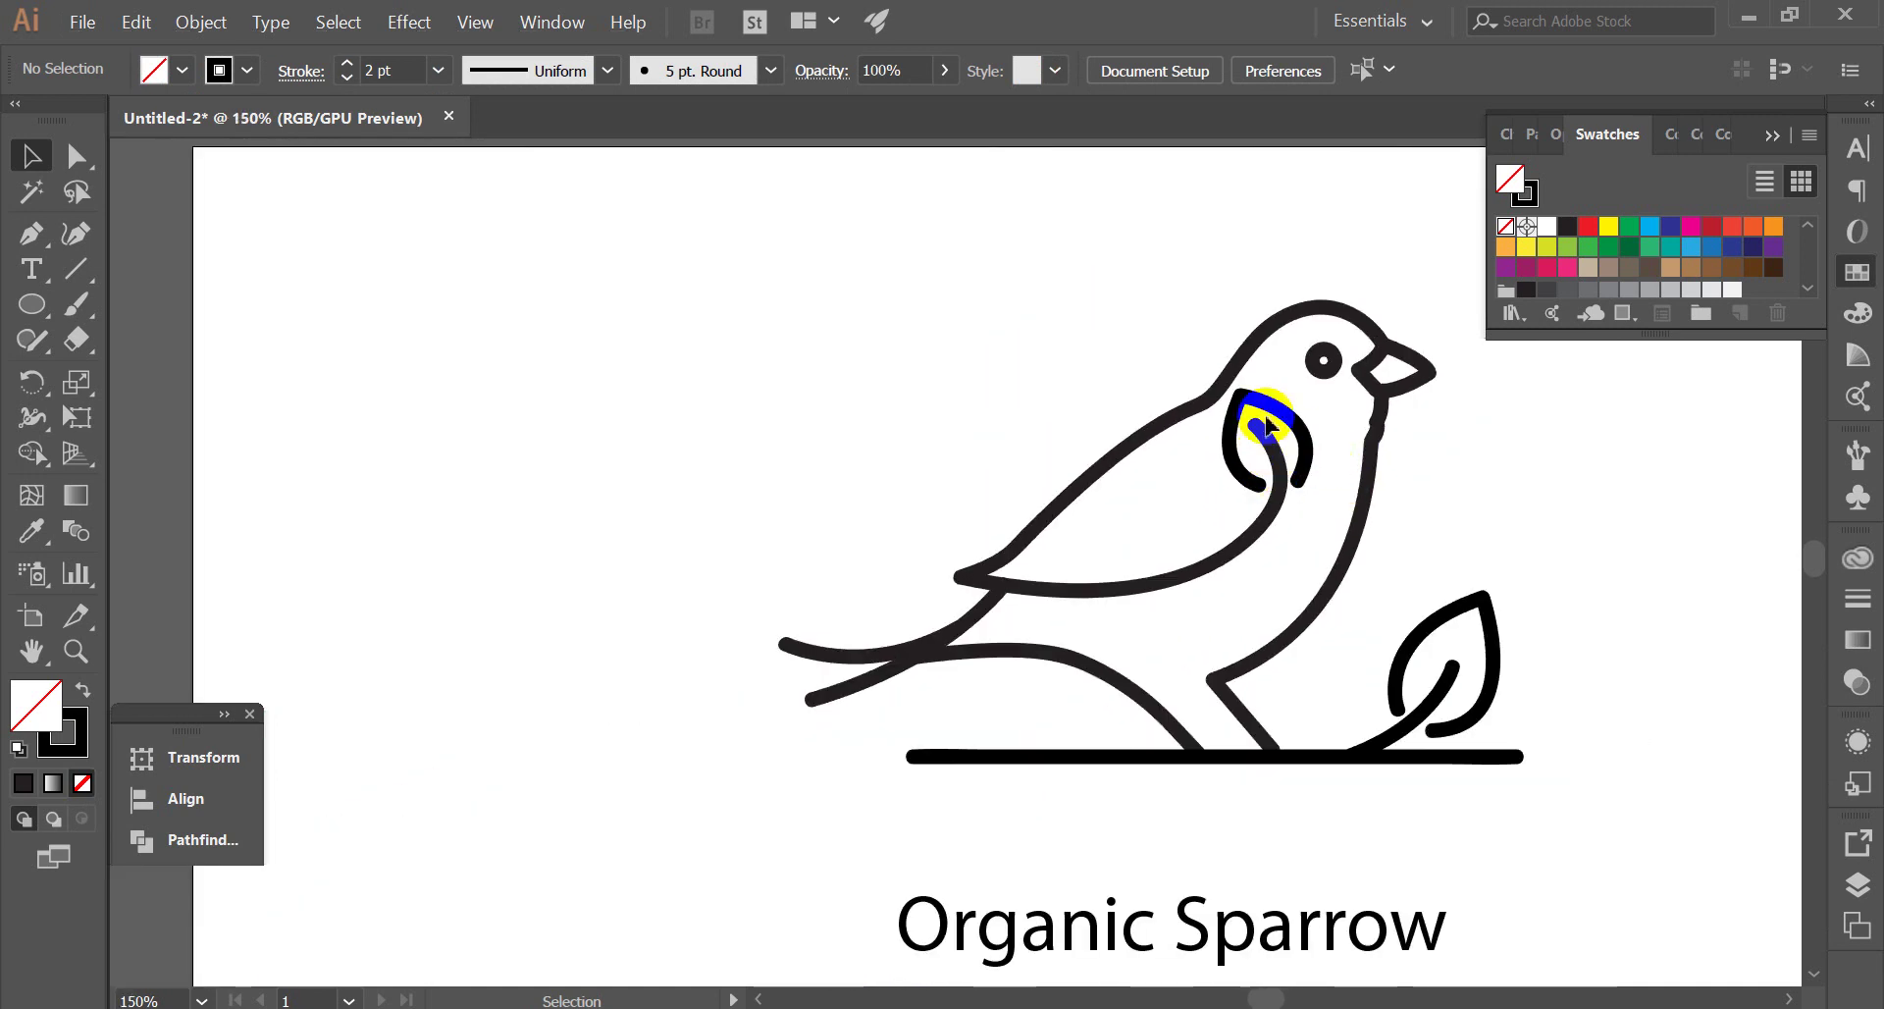
scroll(1261, 447, up, 2)
scroll(1232, 373, up, 1)
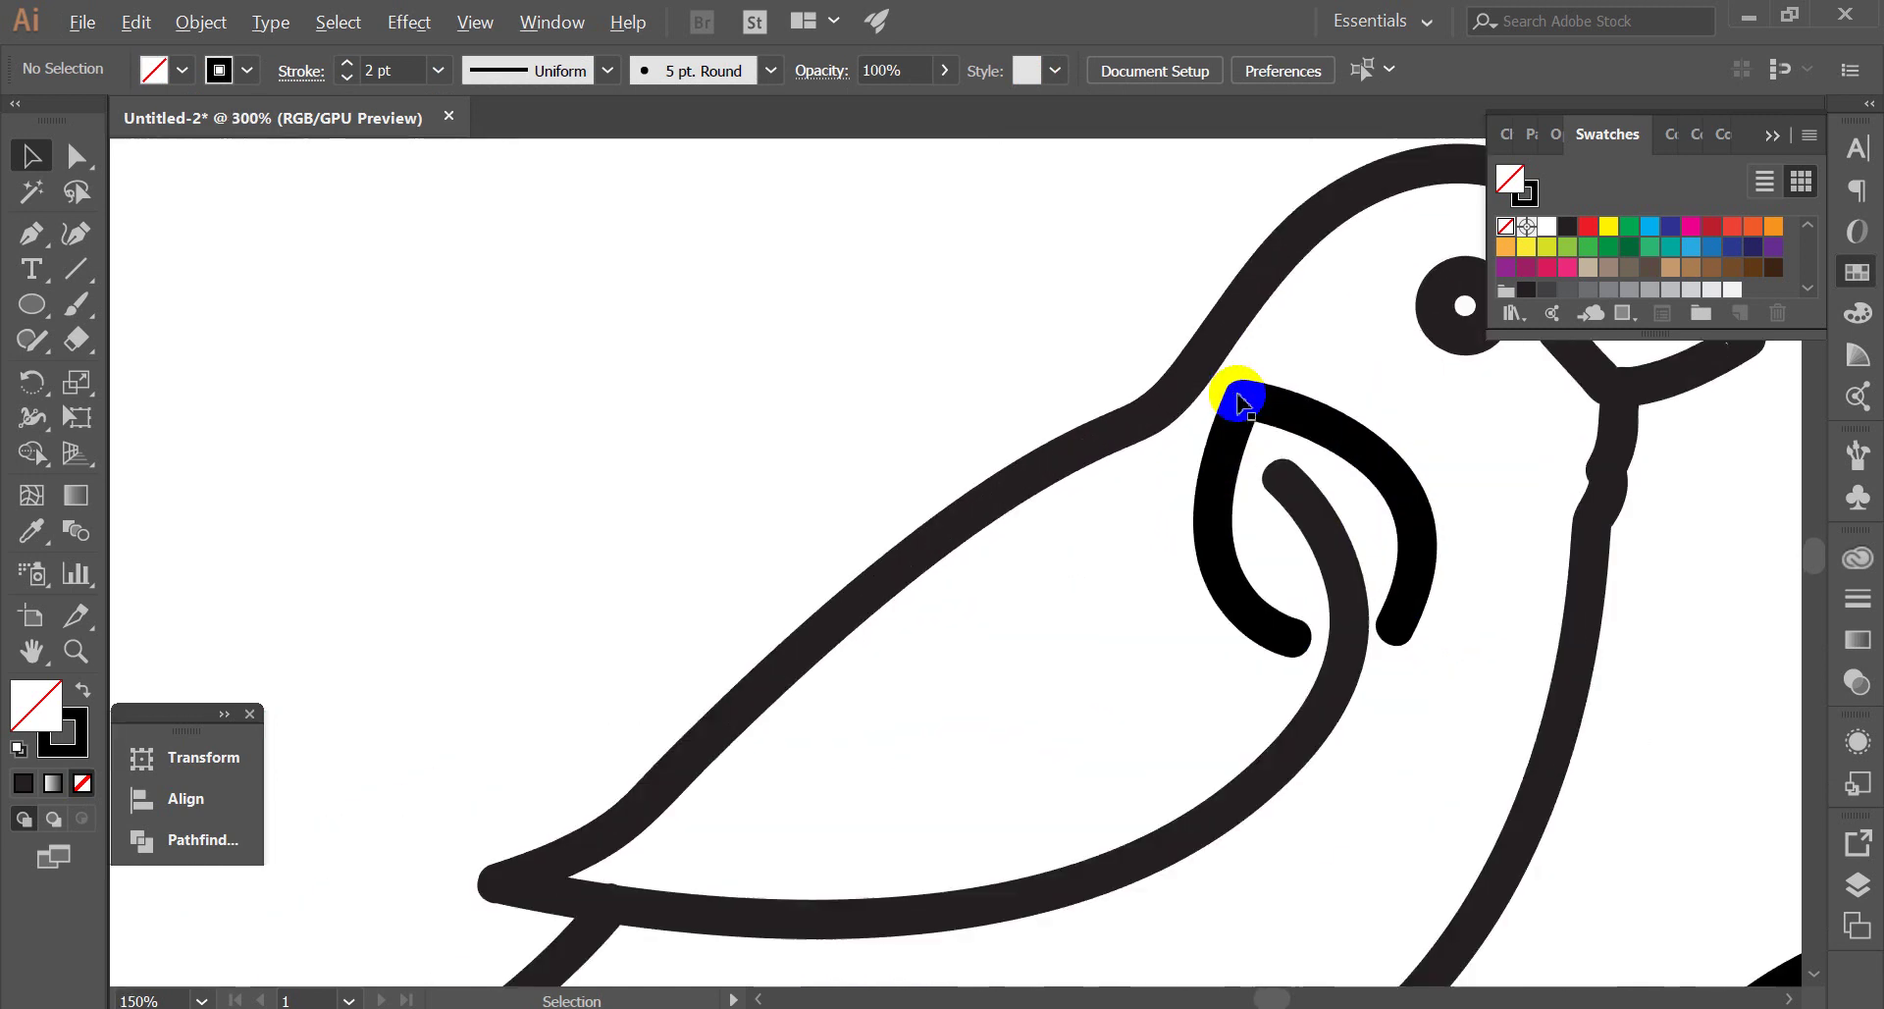
click(1285, 420)
key(shift+Down)
key(Right)
key(Right)
key(Right)
key(Right)
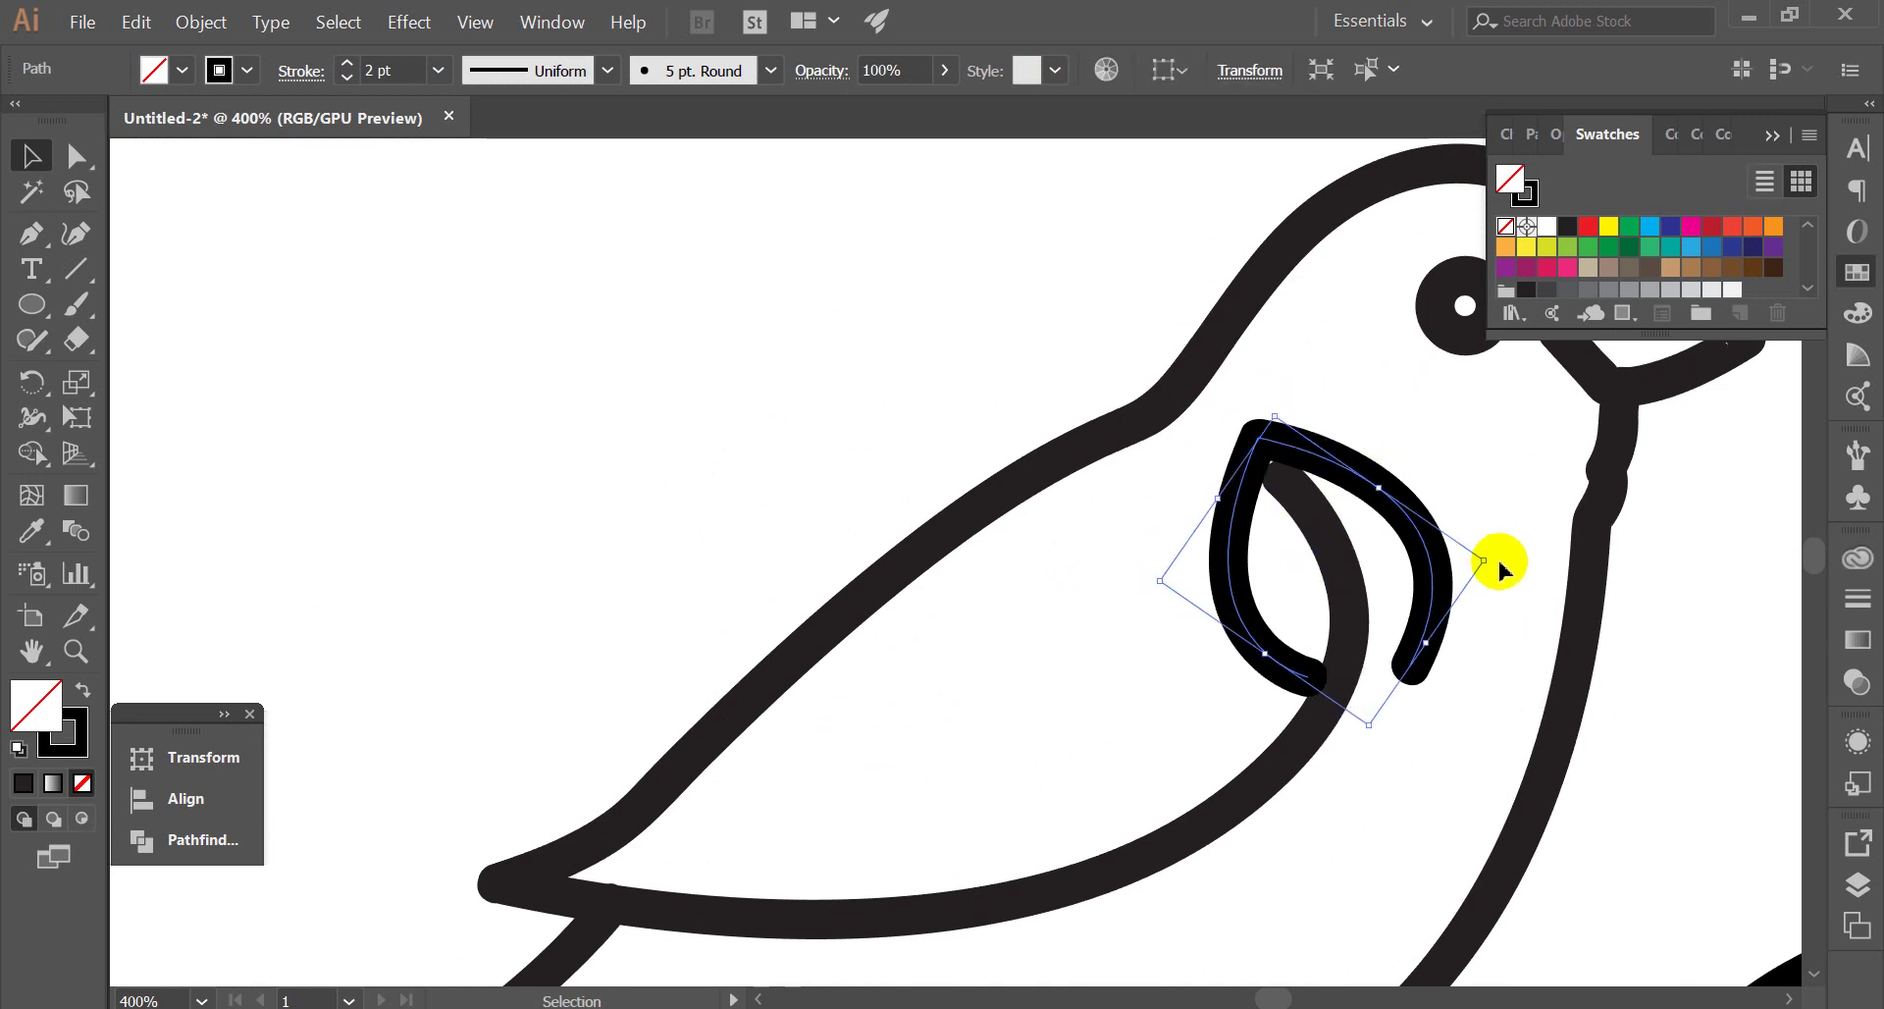
drag(1495, 556, 1482, 600)
scroll(1442, 598, up, 1)
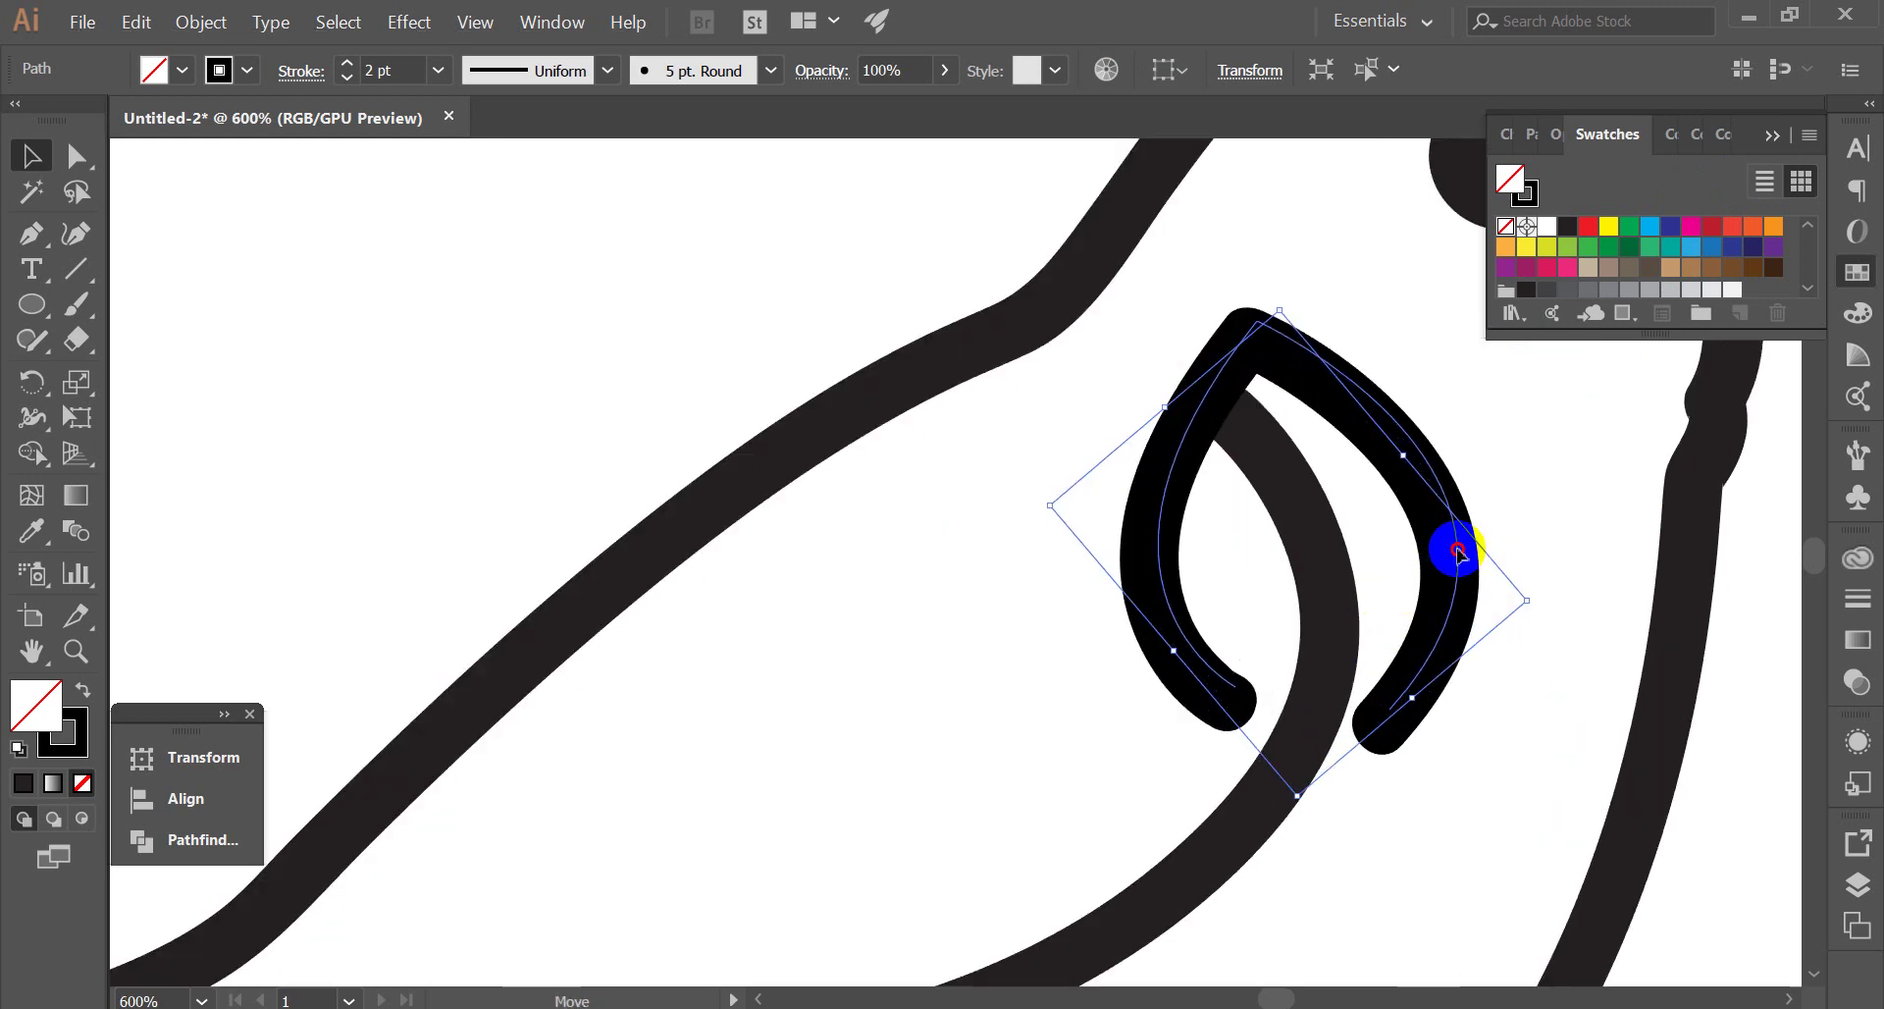
drag(1450, 569, 1457, 554)
Fine-tune the leaf slightly left and down with a small counter-clockwise tilt
scroll(1251, 571, down, 2)
scroll(1275, 579, down, 1)
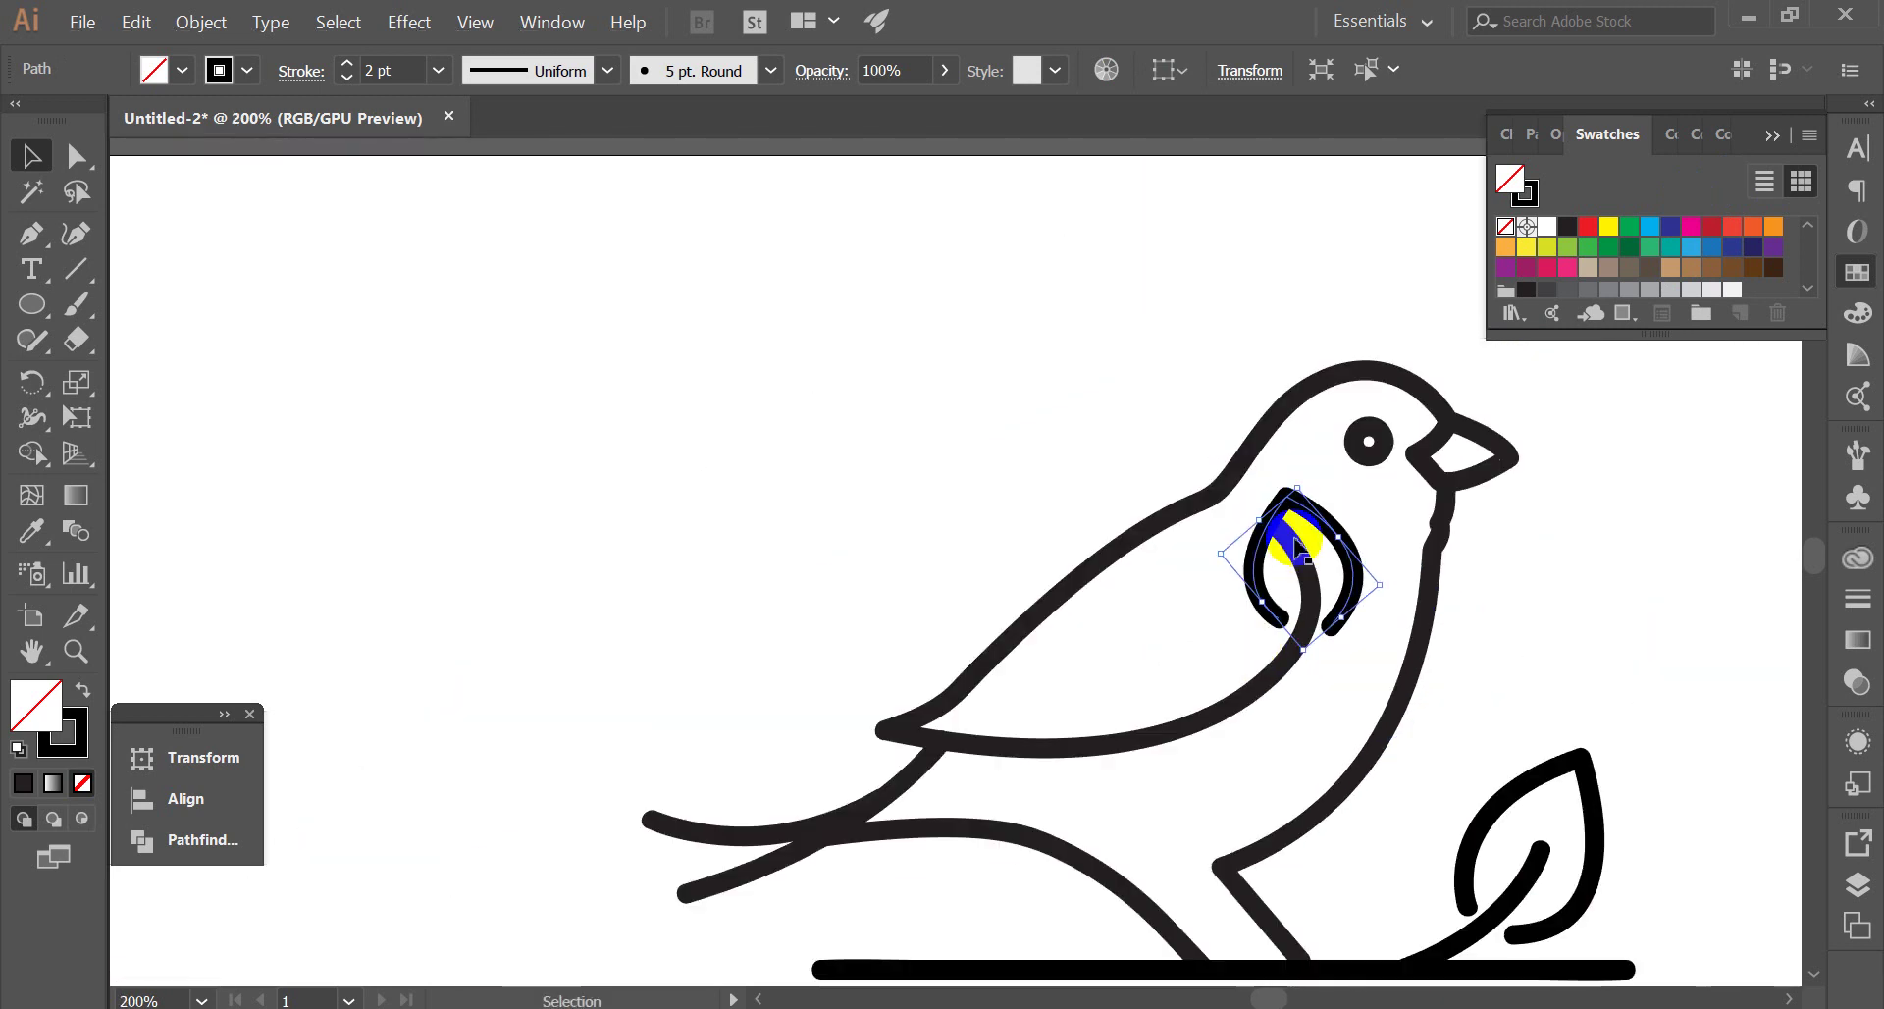
scroll(1334, 580, up, 1)
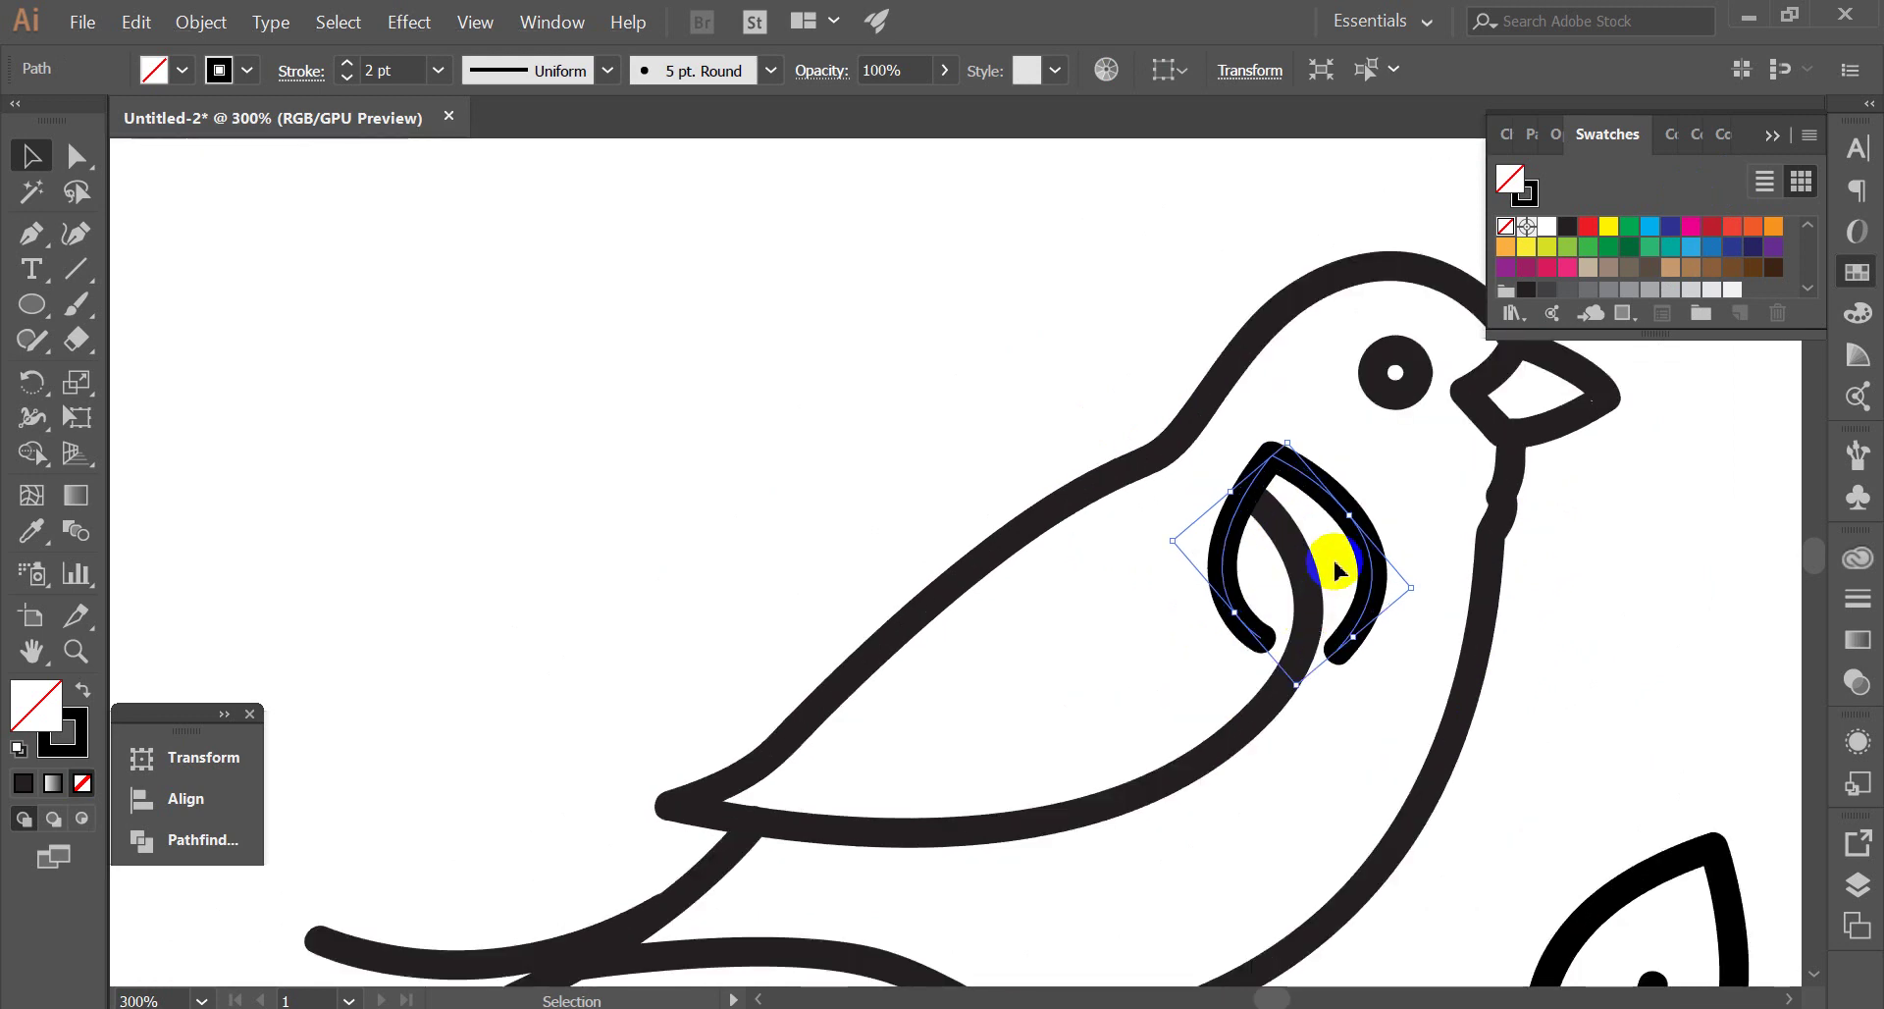
scroll(1352, 518, up, 1)
drag(1366, 549, 1359, 556)
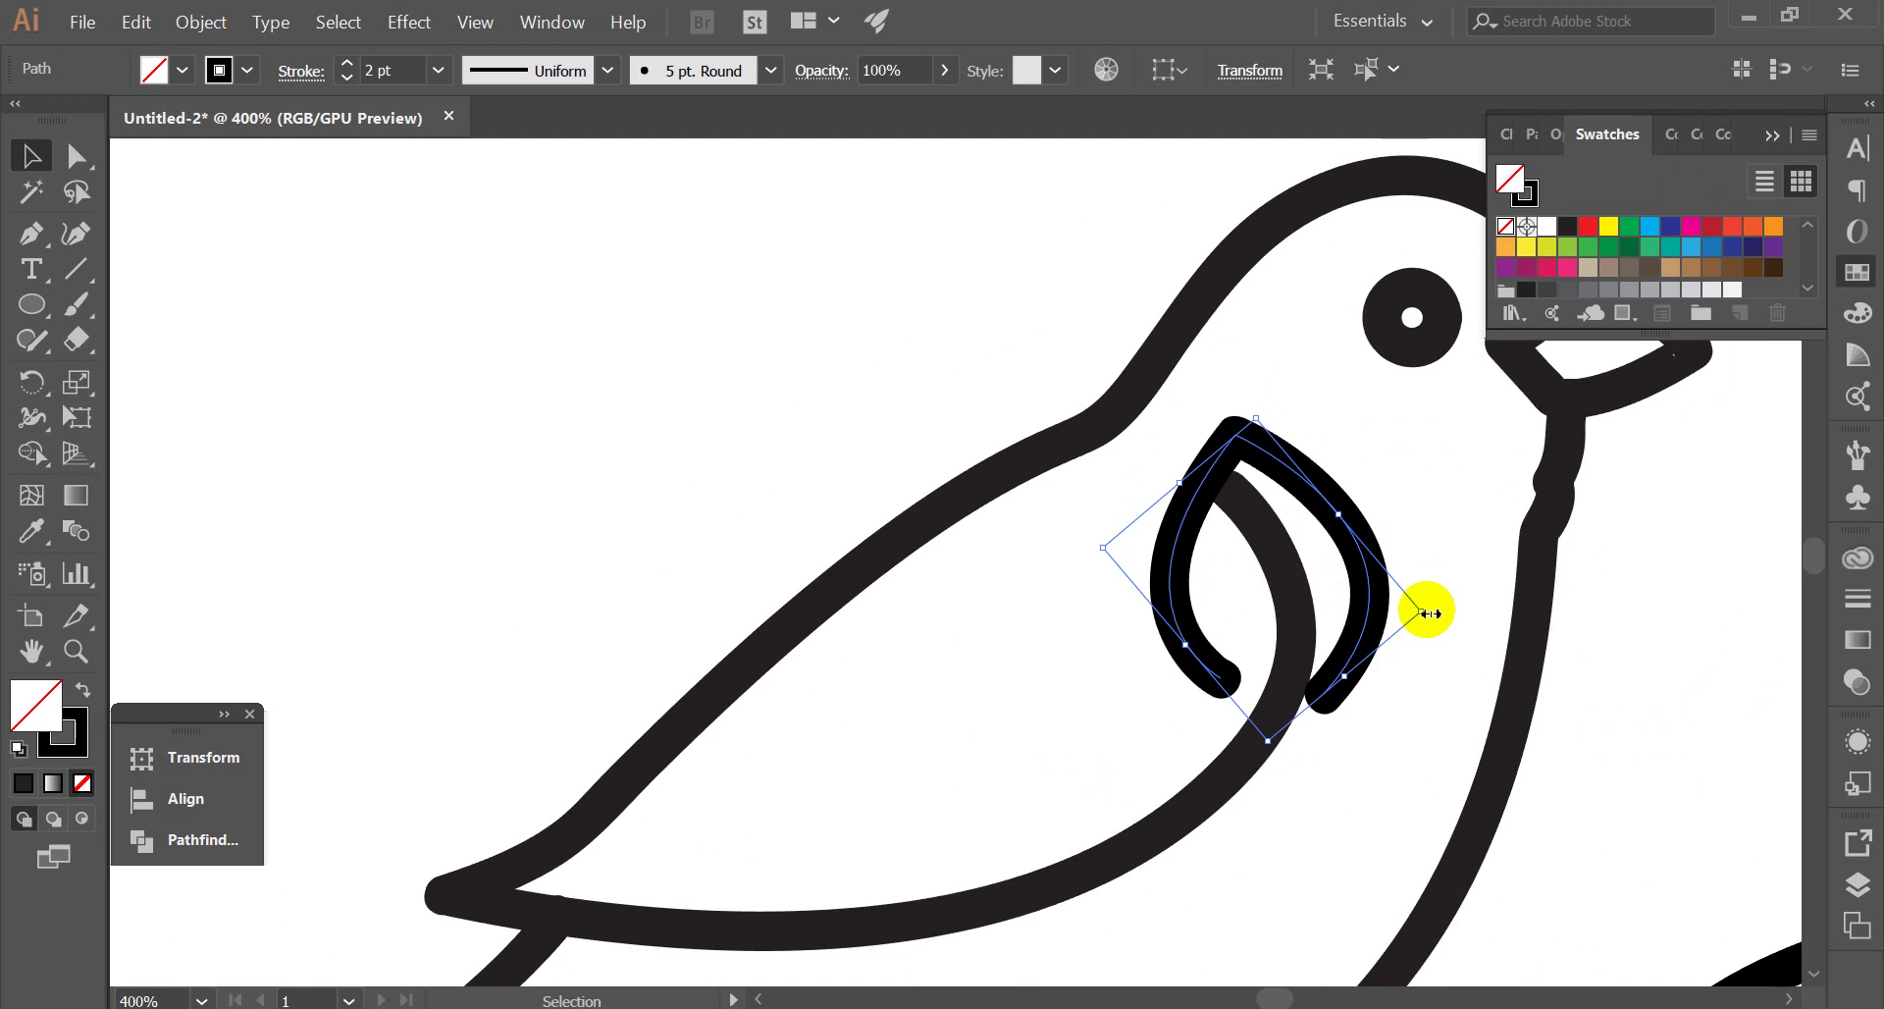
drag(1432, 611, 1434, 593)
scroll(1383, 626, up, 1)
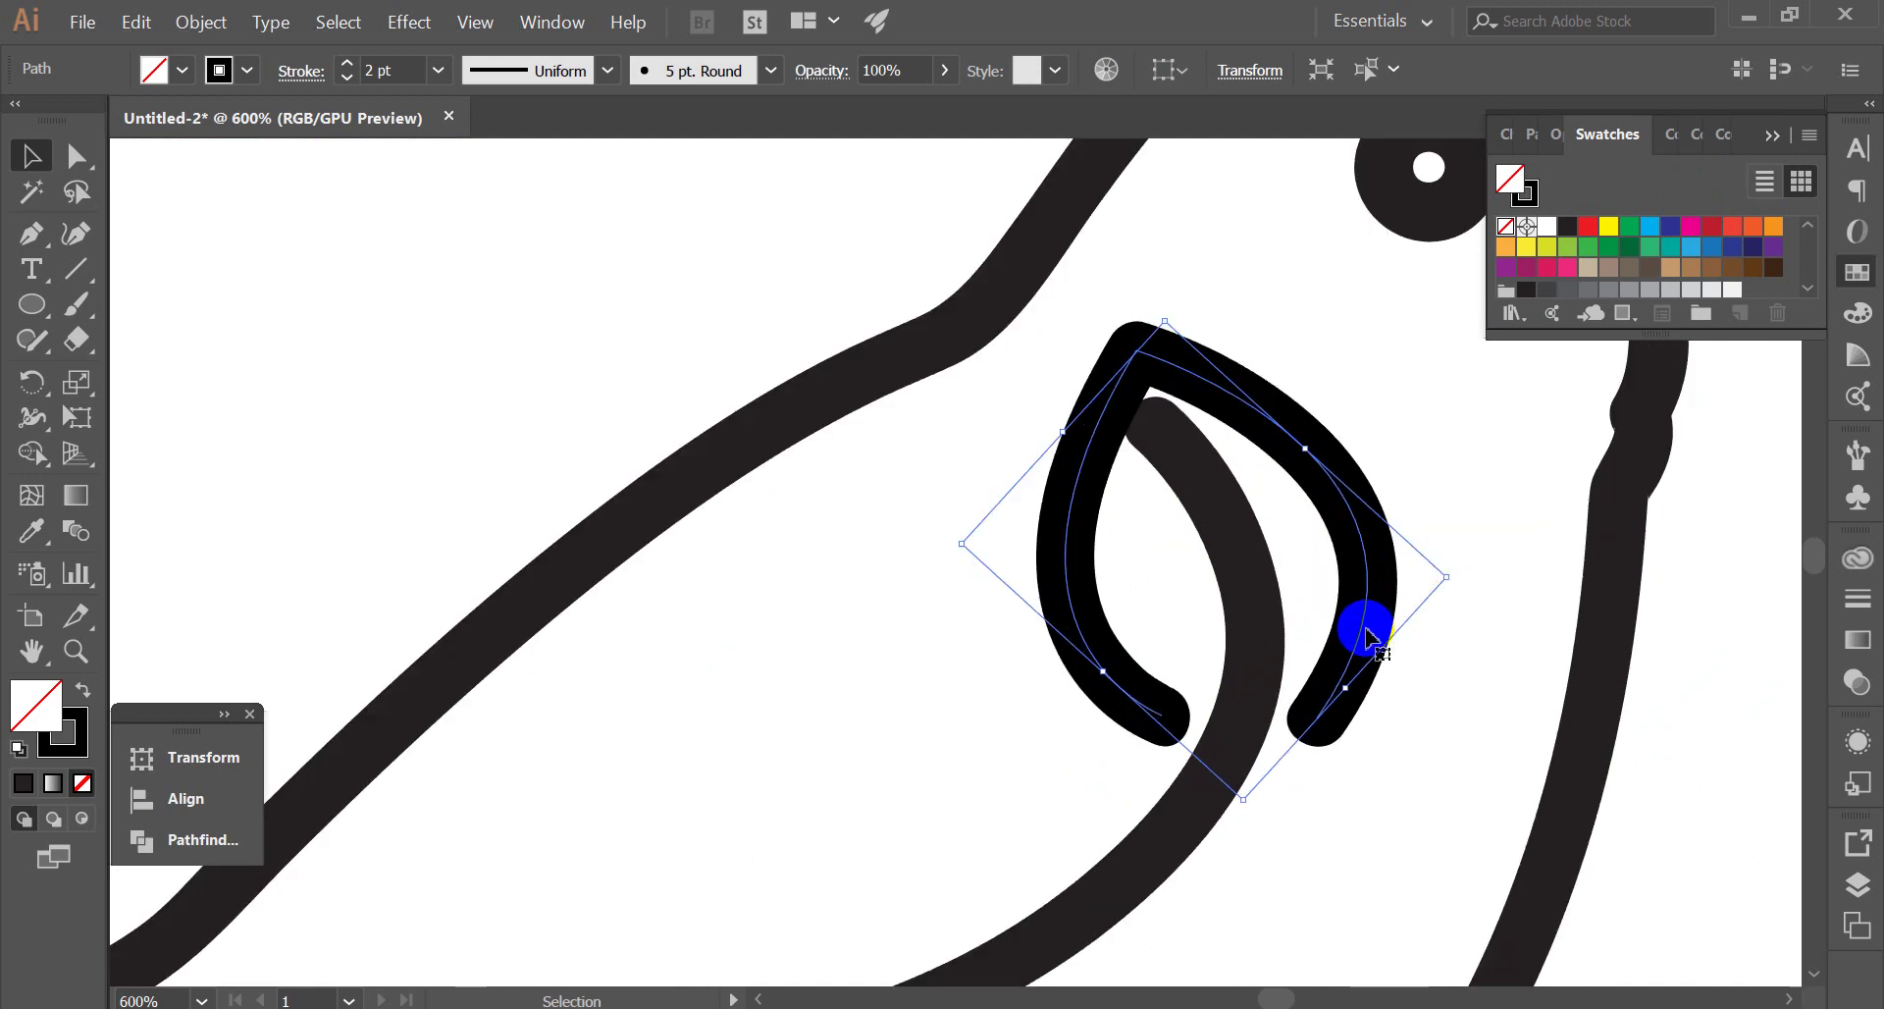
click(793, 370)
scroll(799, 400, down, 3)
click(839, 392)
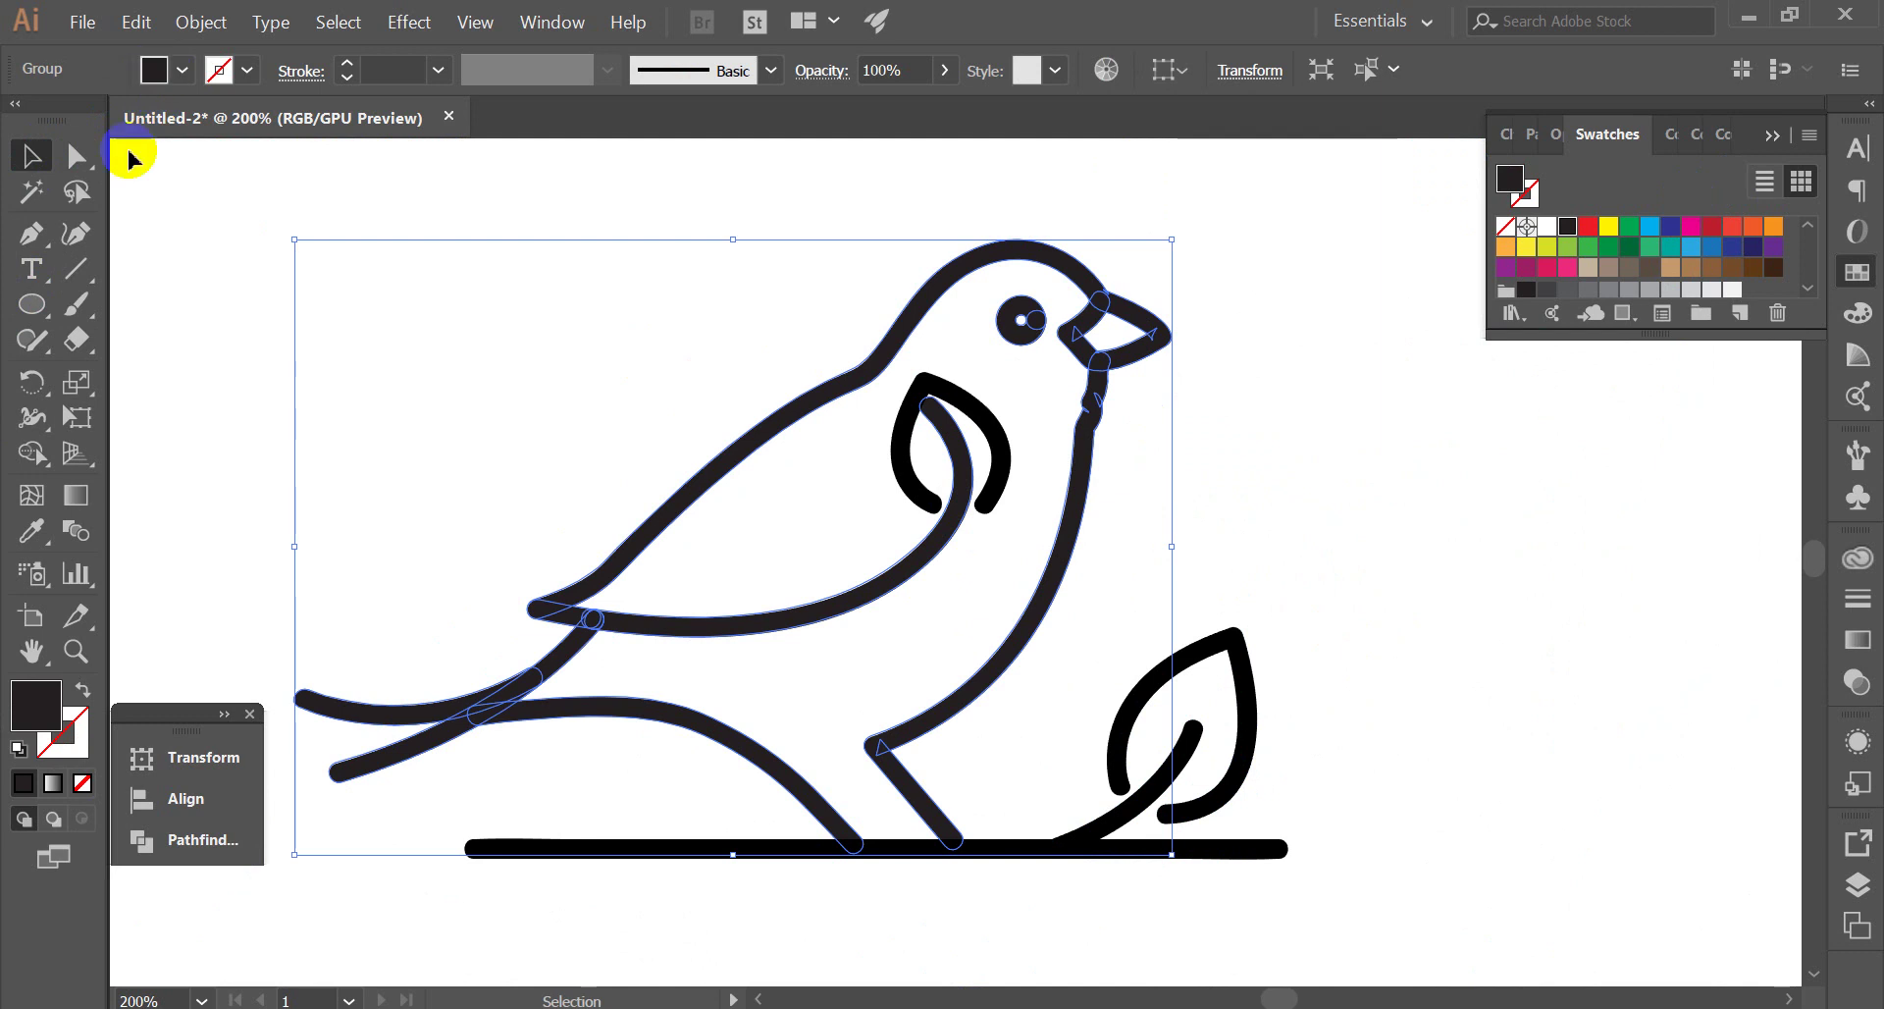
Show the Pathfinder options and ungroup the sparrow line art
click(225, 714)
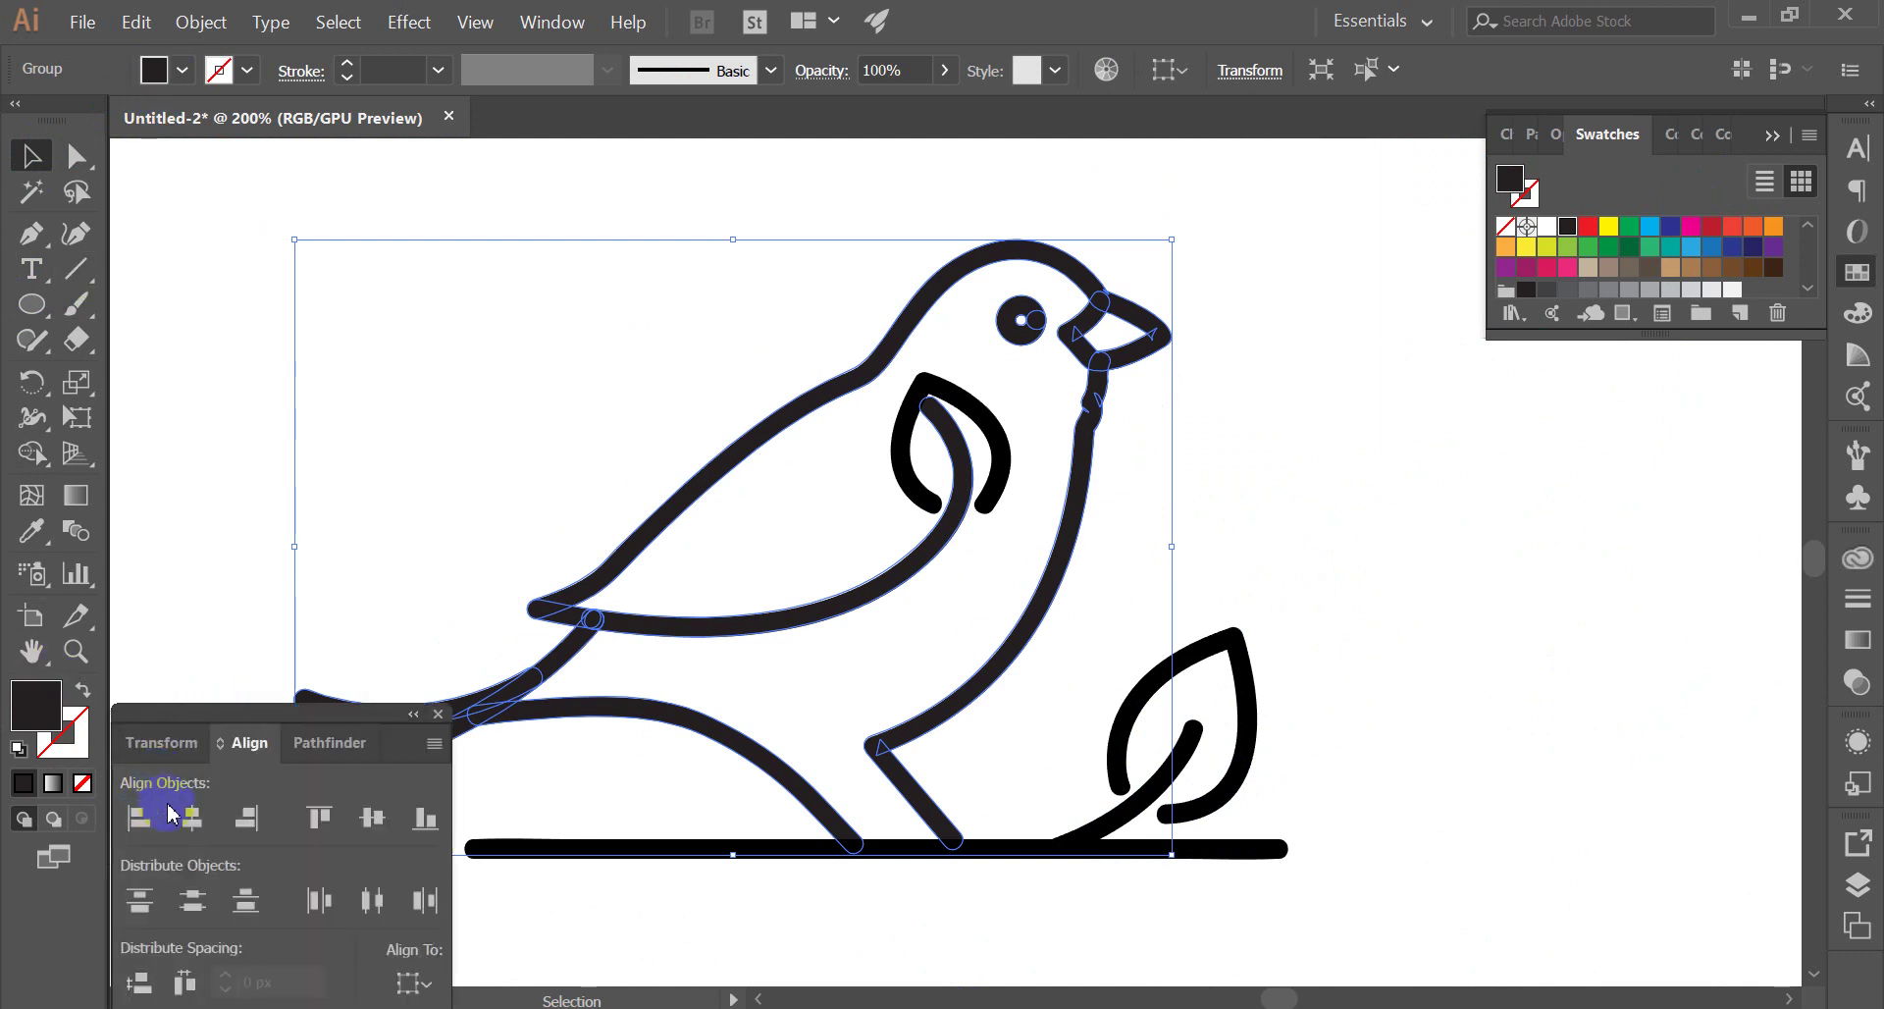
click(322, 742)
scroll(943, 491, up, 1)
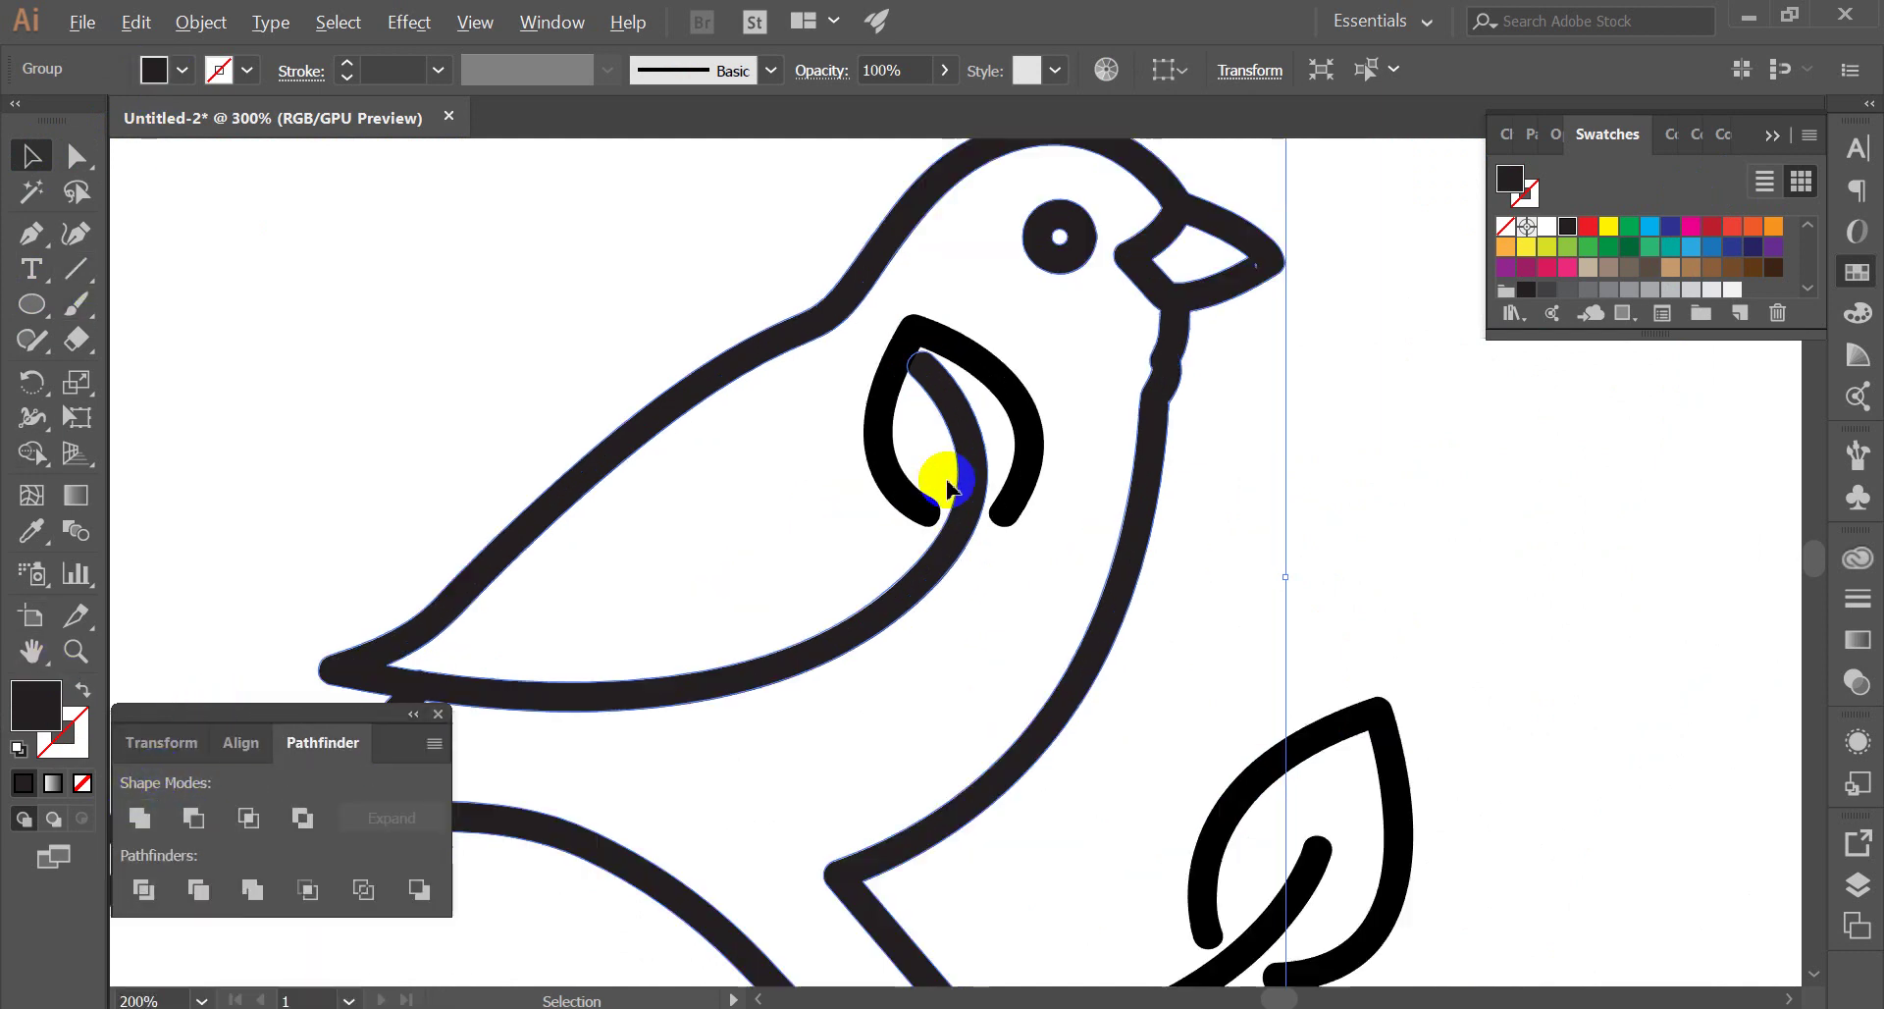
click(967, 505)
right_click(957, 424)
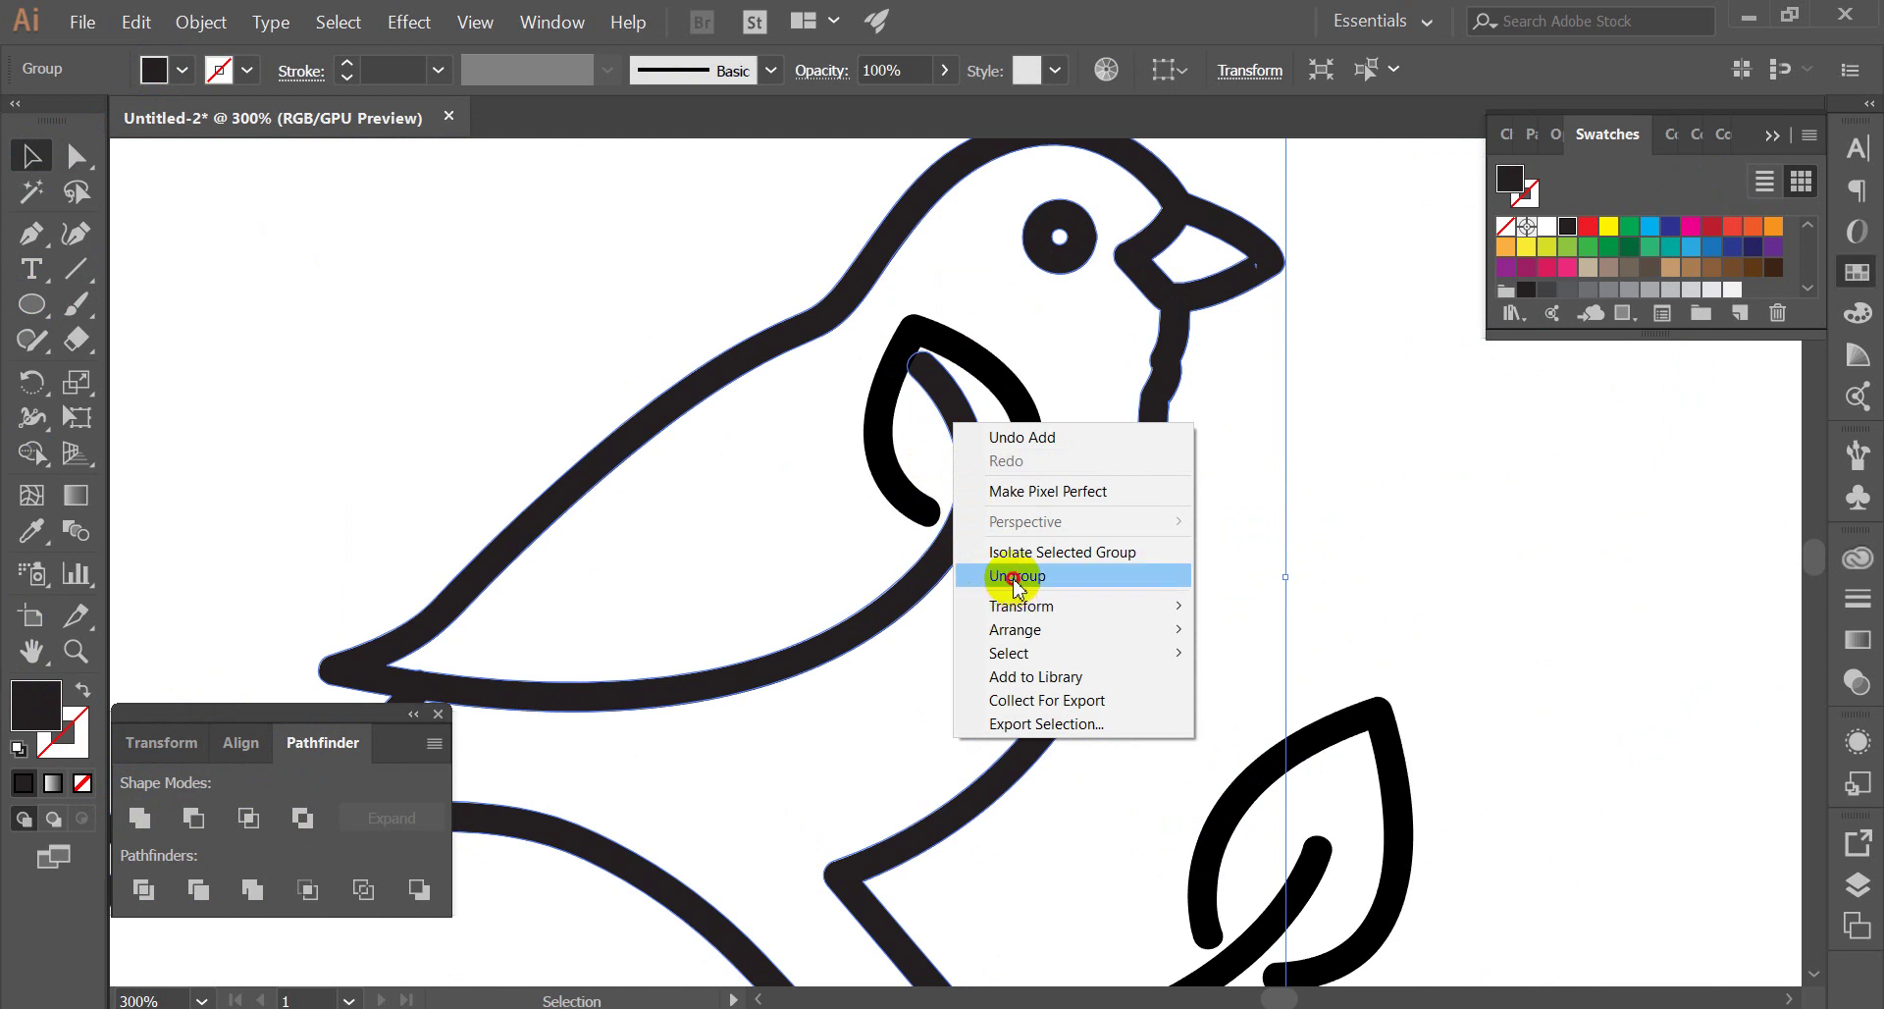
click(981, 576)
click(265, 433)
click(32, 304)
scroll(979, 450, up, 3)
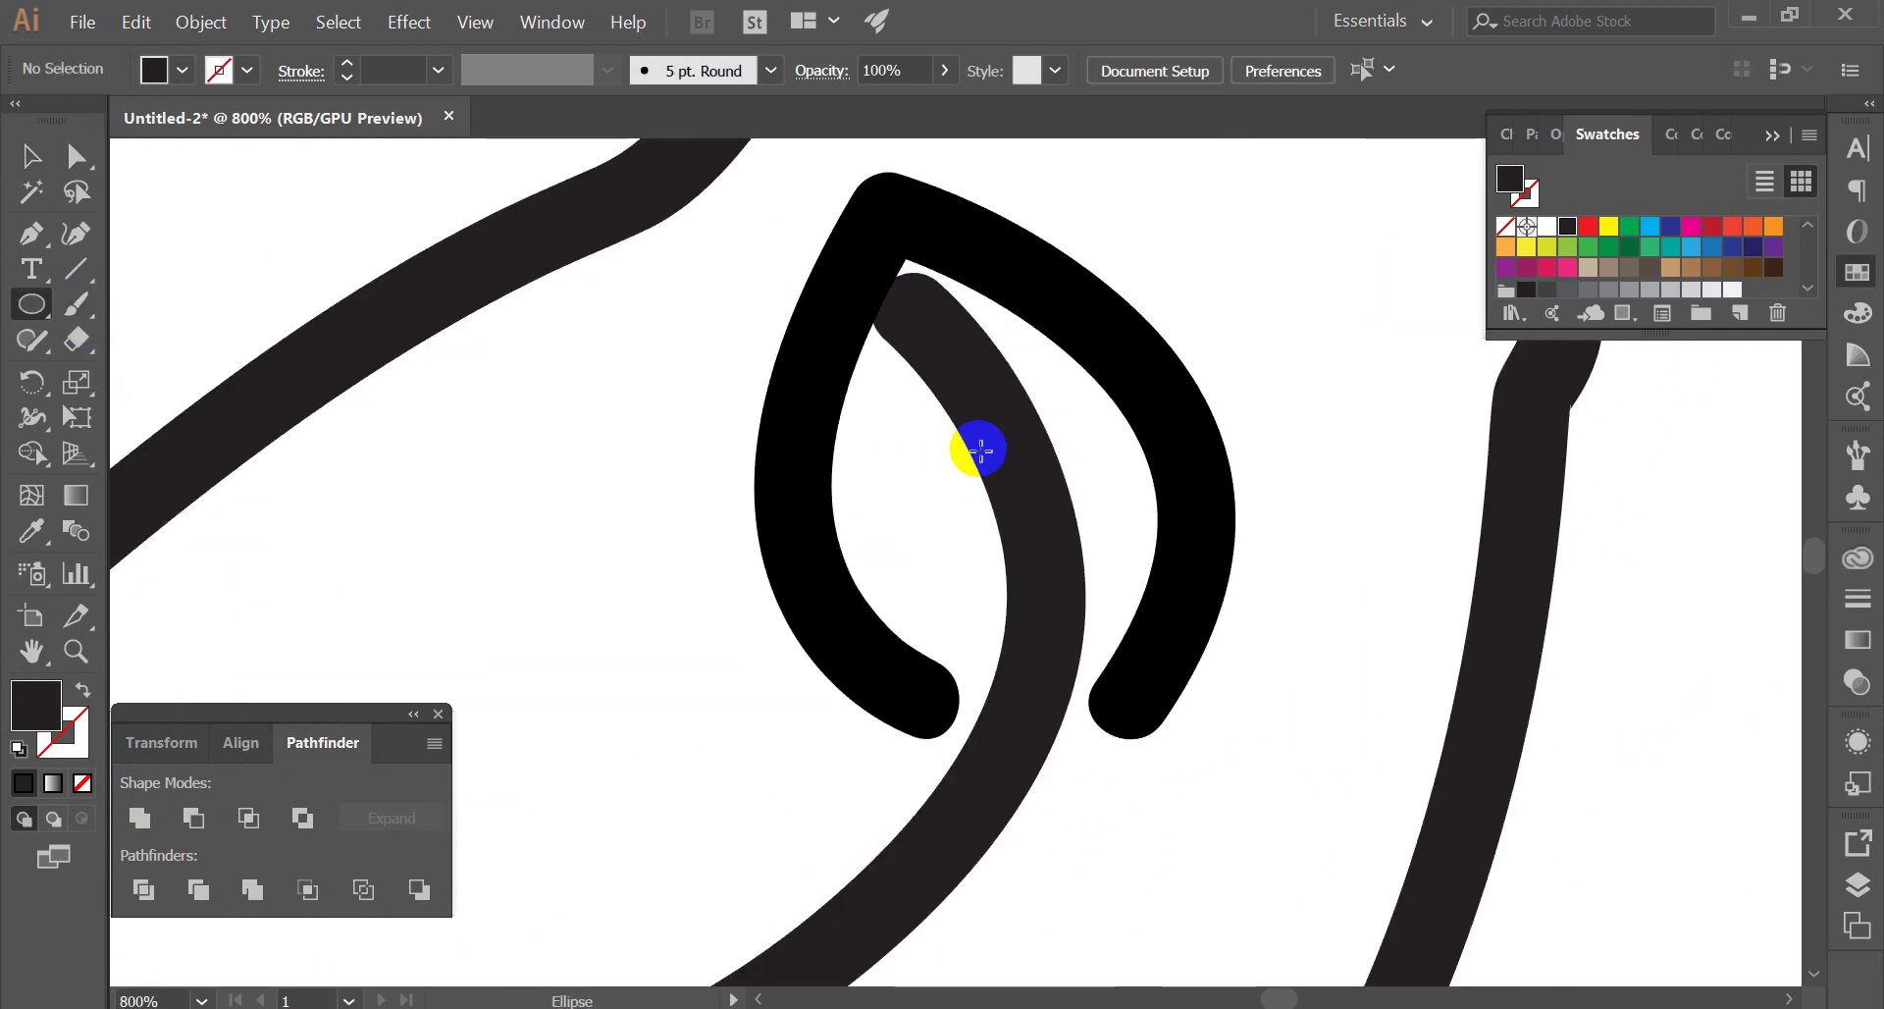
Draw a small circle and size it to sit across the wing stroke
drag(1049, 540, 1049, 540)
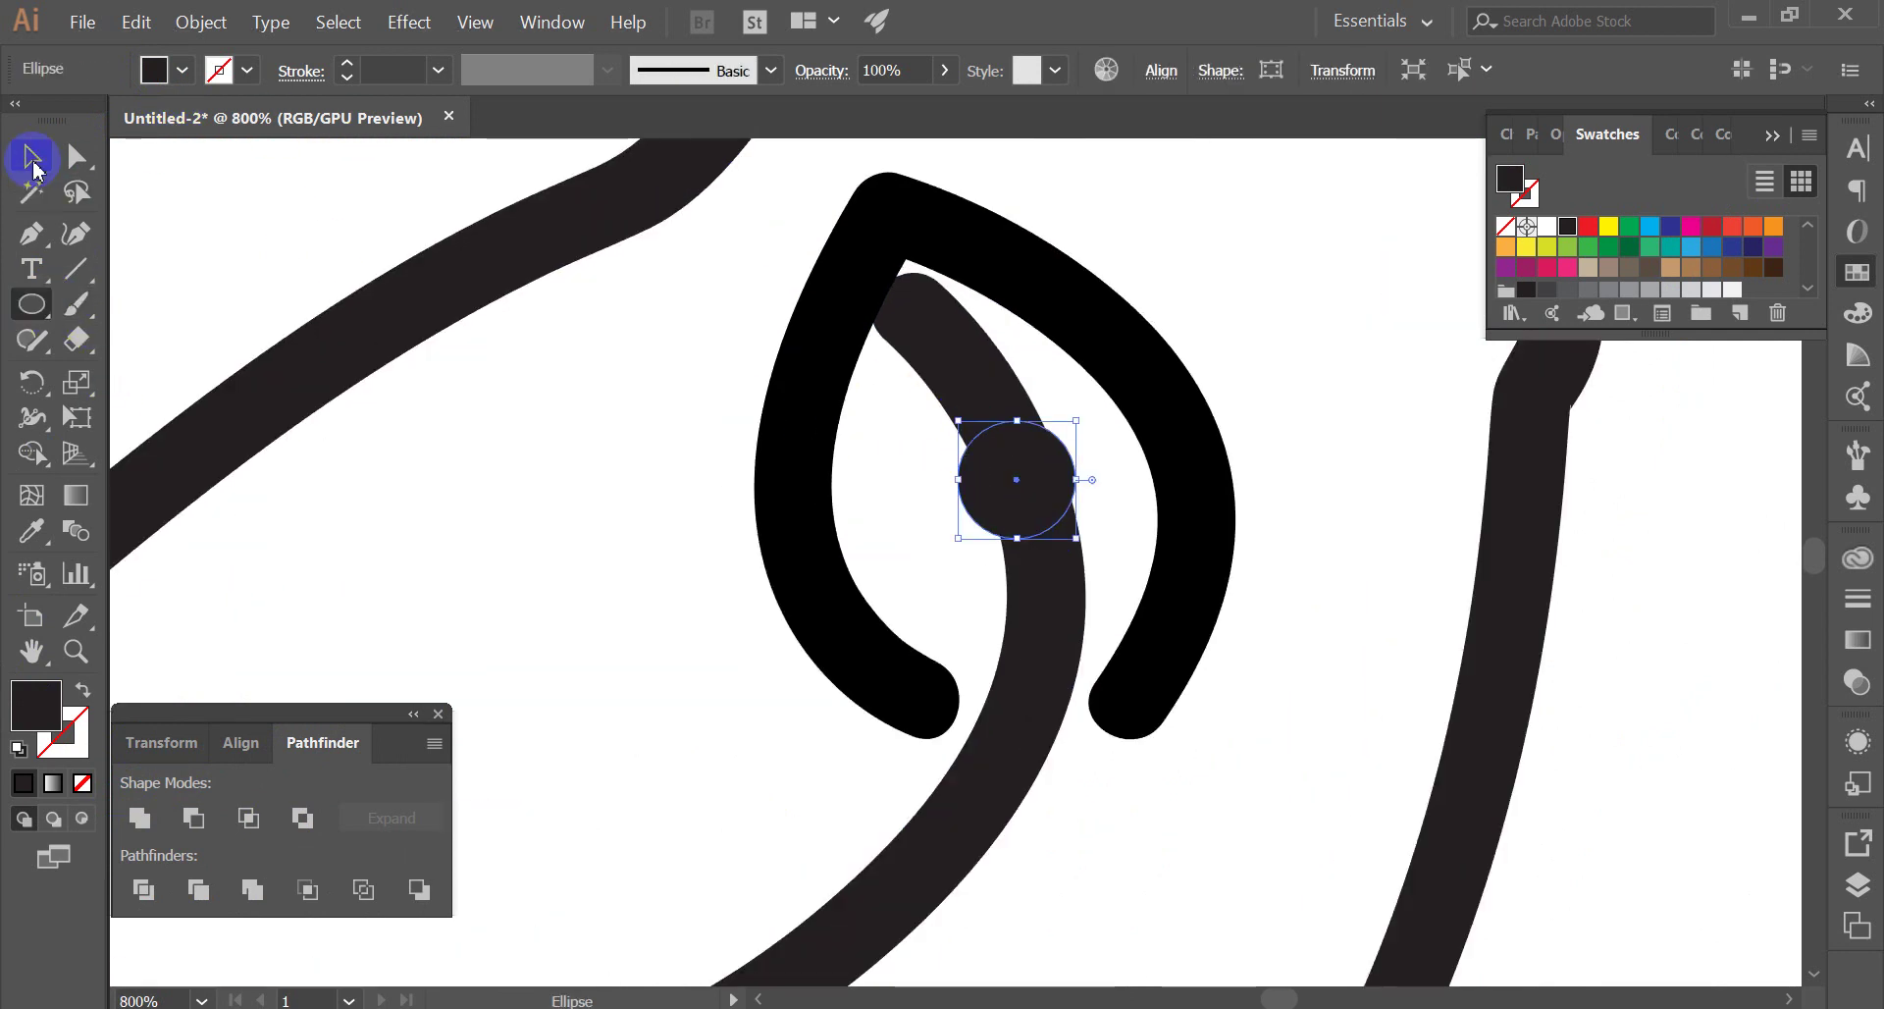
scroll(922, 496, up, 2)
drag(1080, 478, 1112, 521)
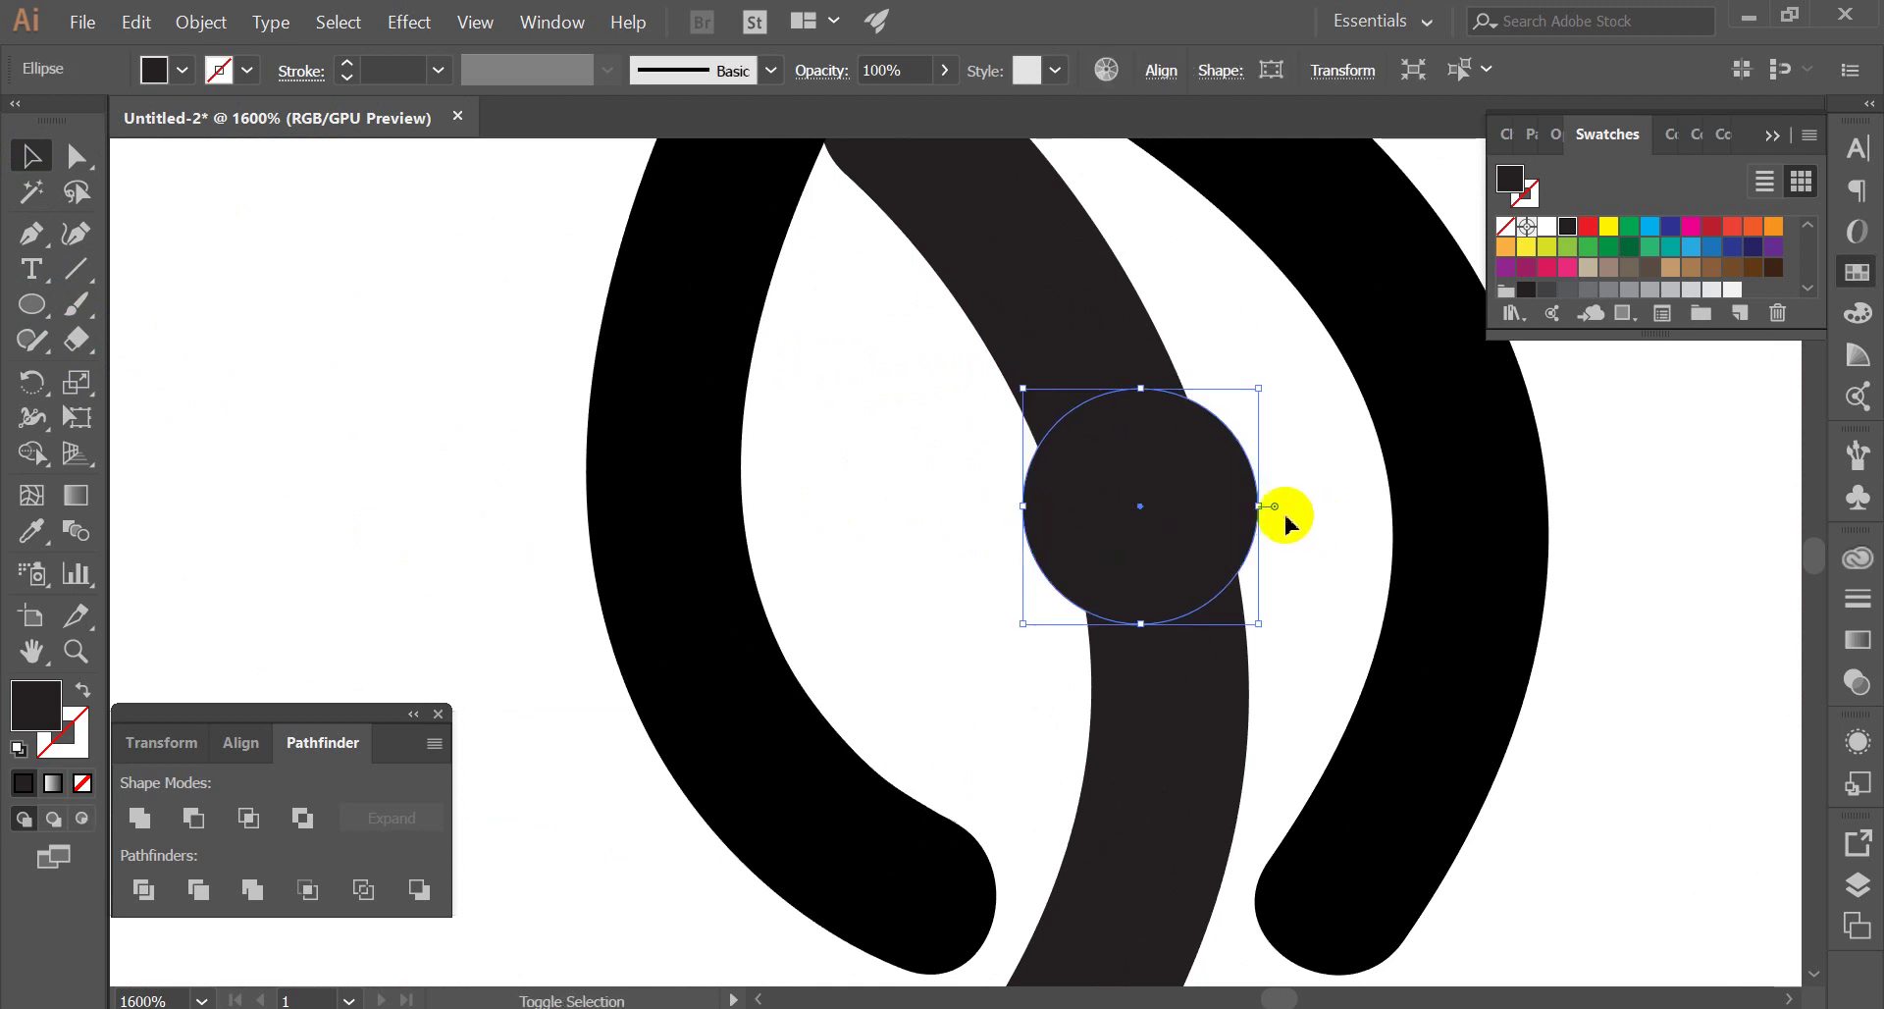
drag(1260, 506, 1177, 512)
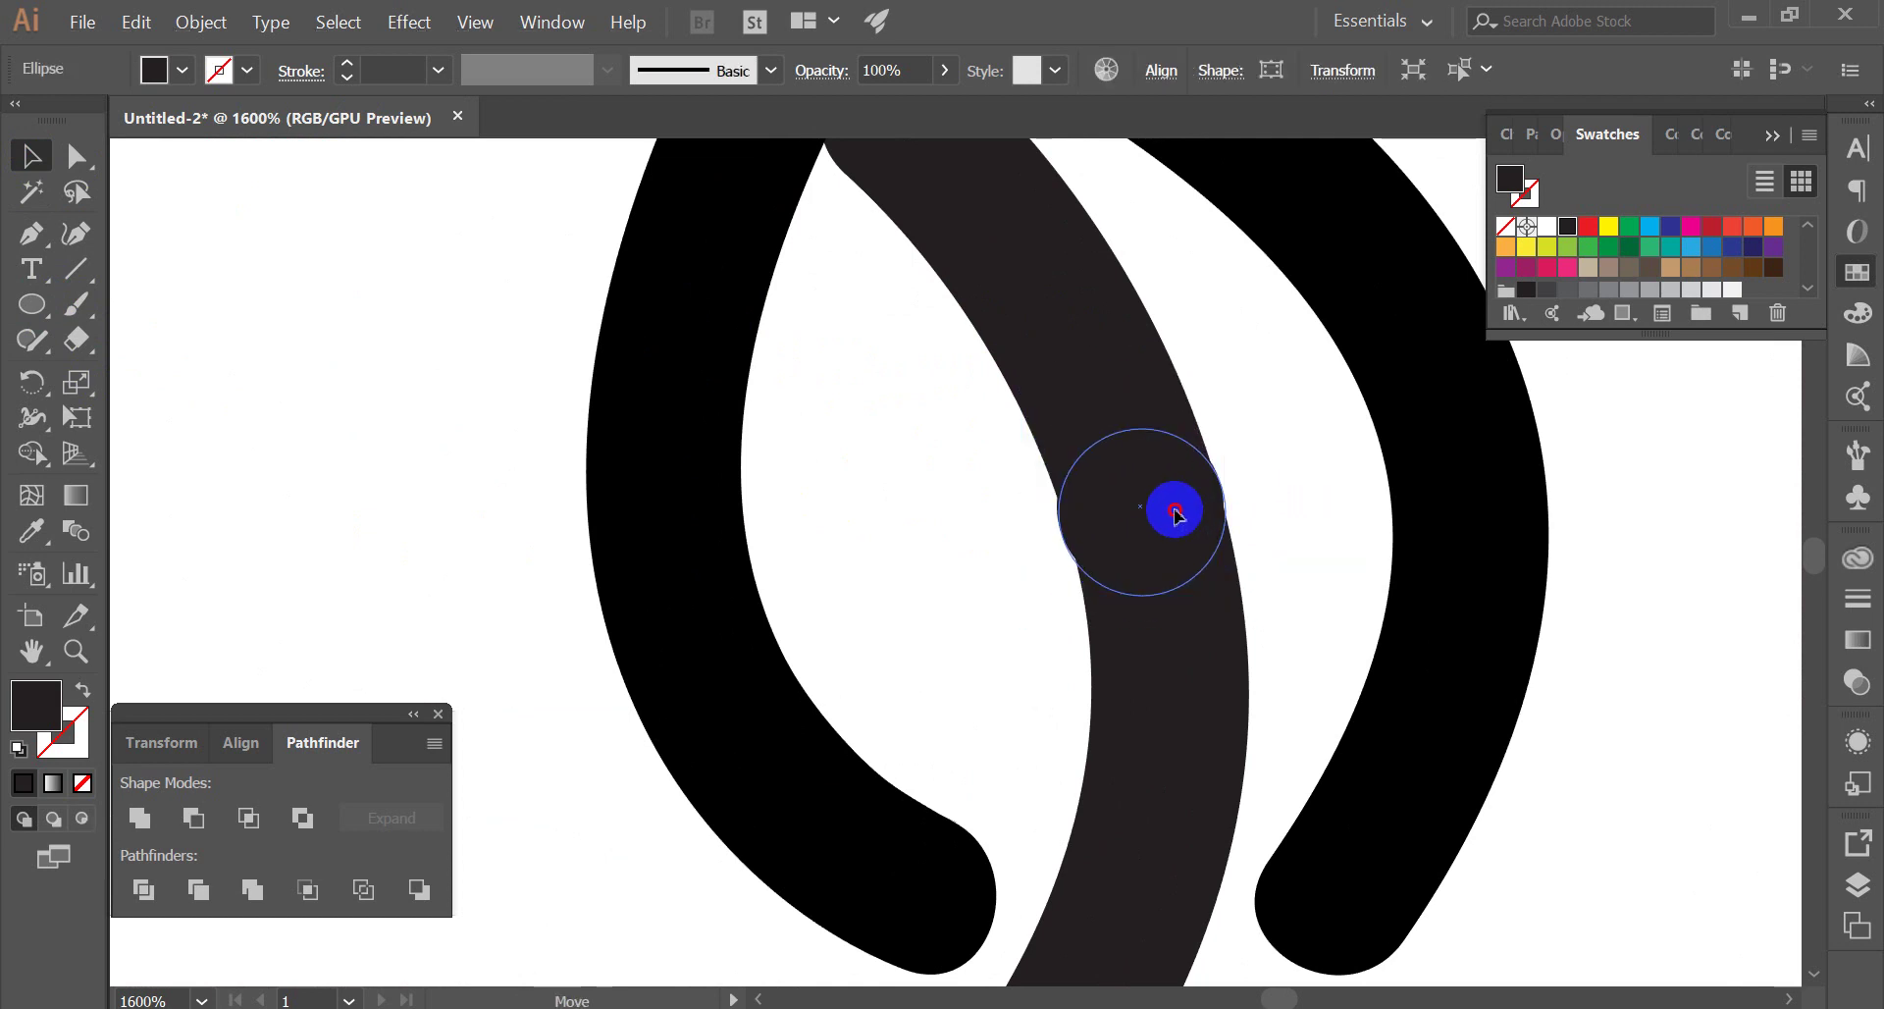
scroll(1189, 490, down, 4)
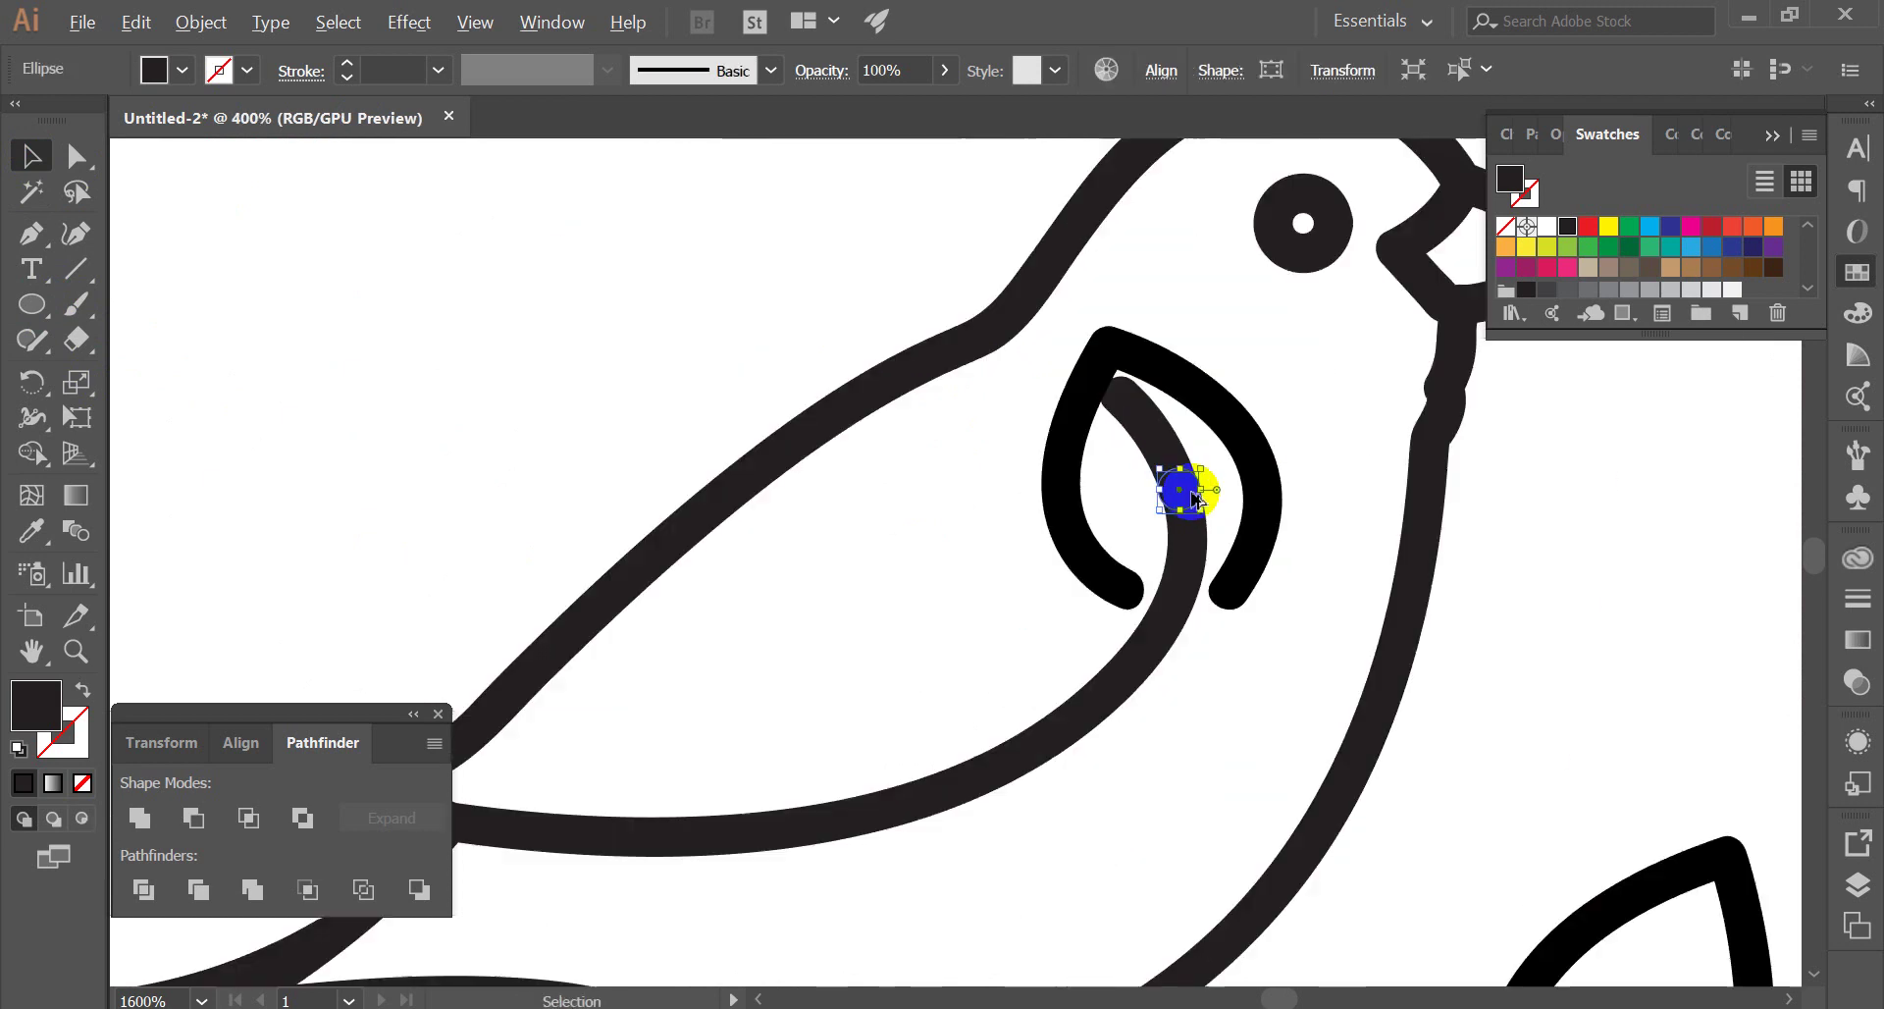
scroll(1217, 457, up, 3)
drag(1101, 538, 1101, 542)
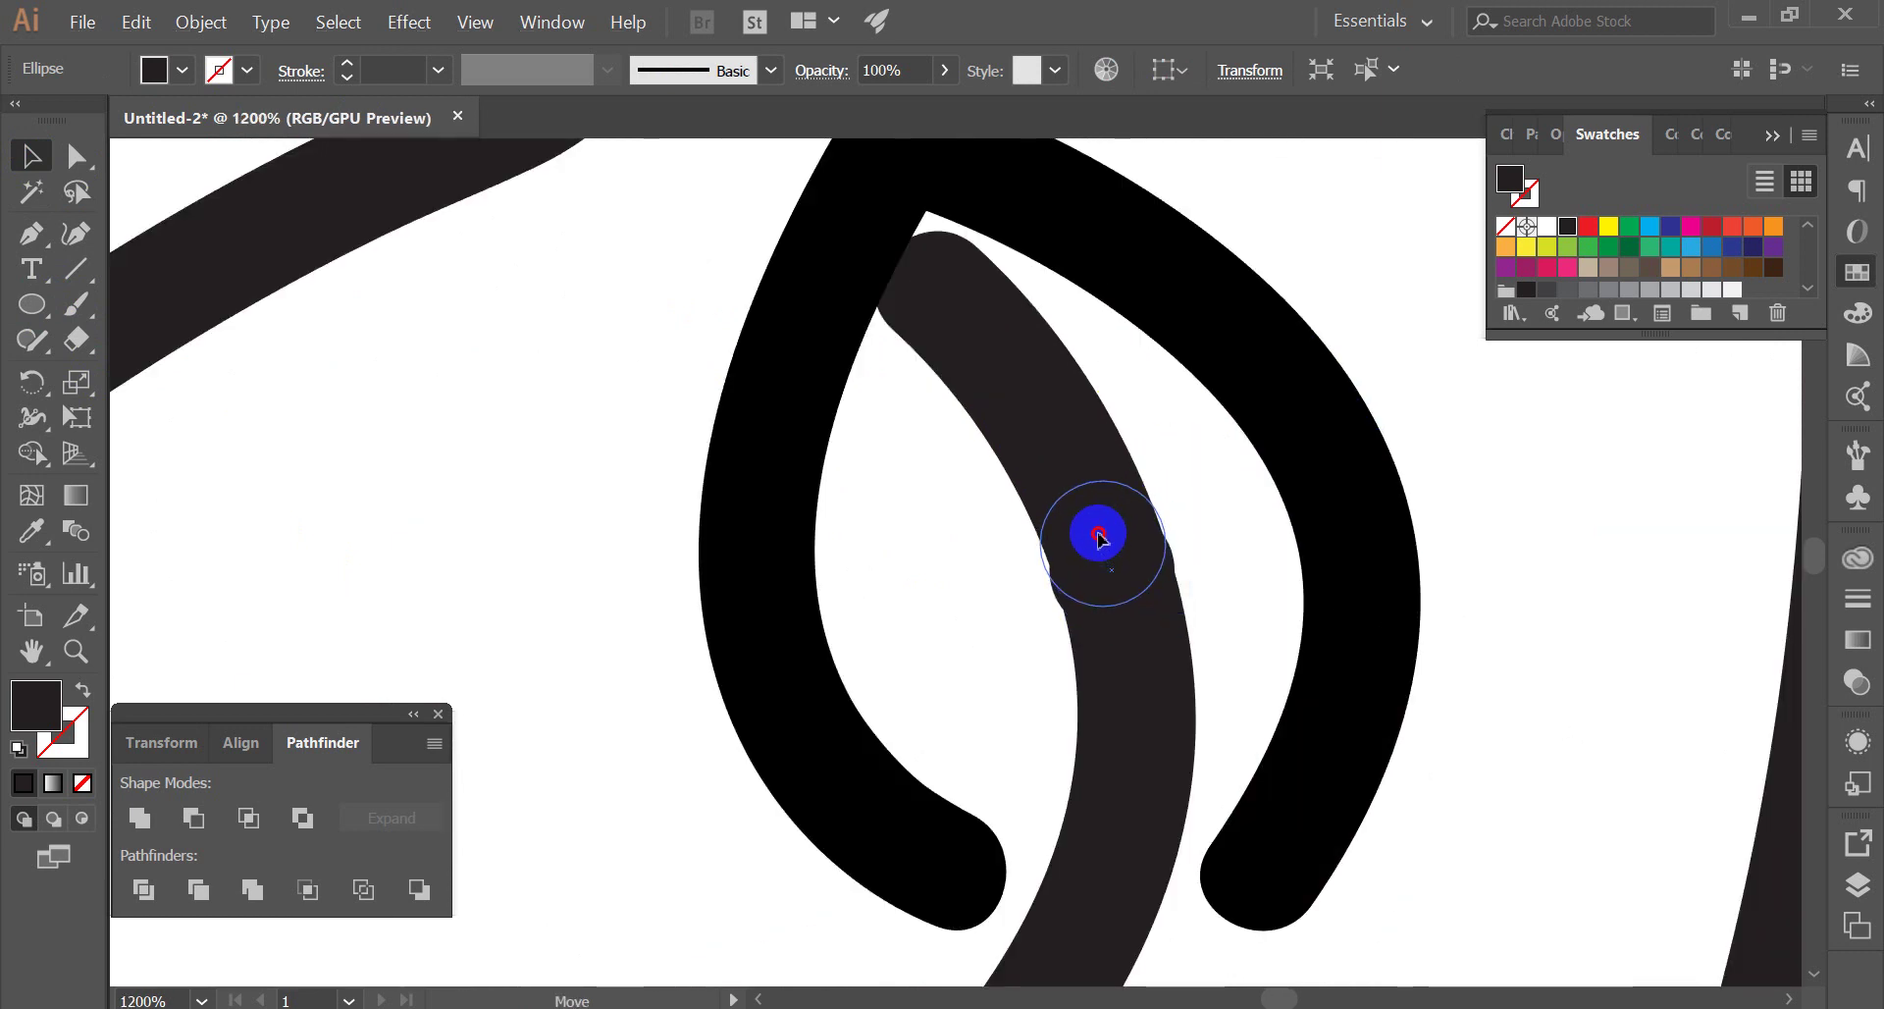
Divide the wing stroke with the circle, ungroup, and delete the top piece
shift+click(1034, 403)
click(140, 817)
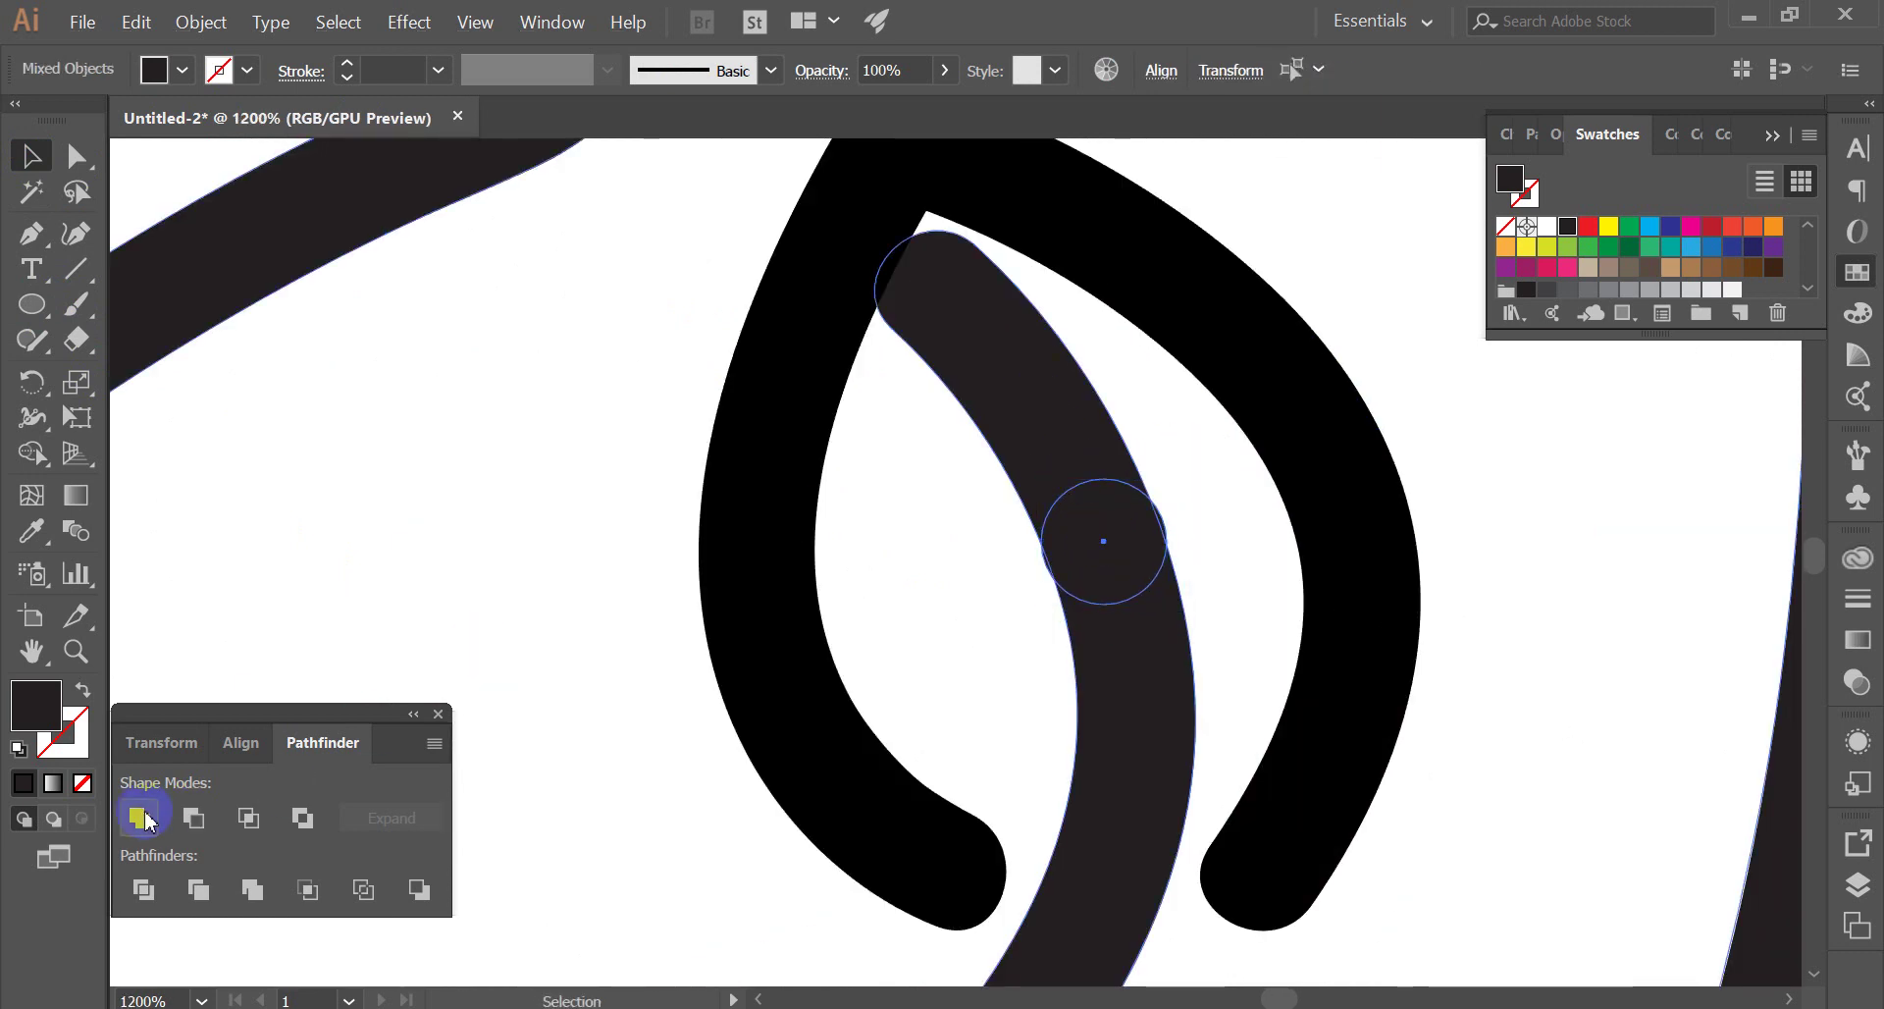
click(143, 888)
right_click(1321, 377)
click(1358, 546)
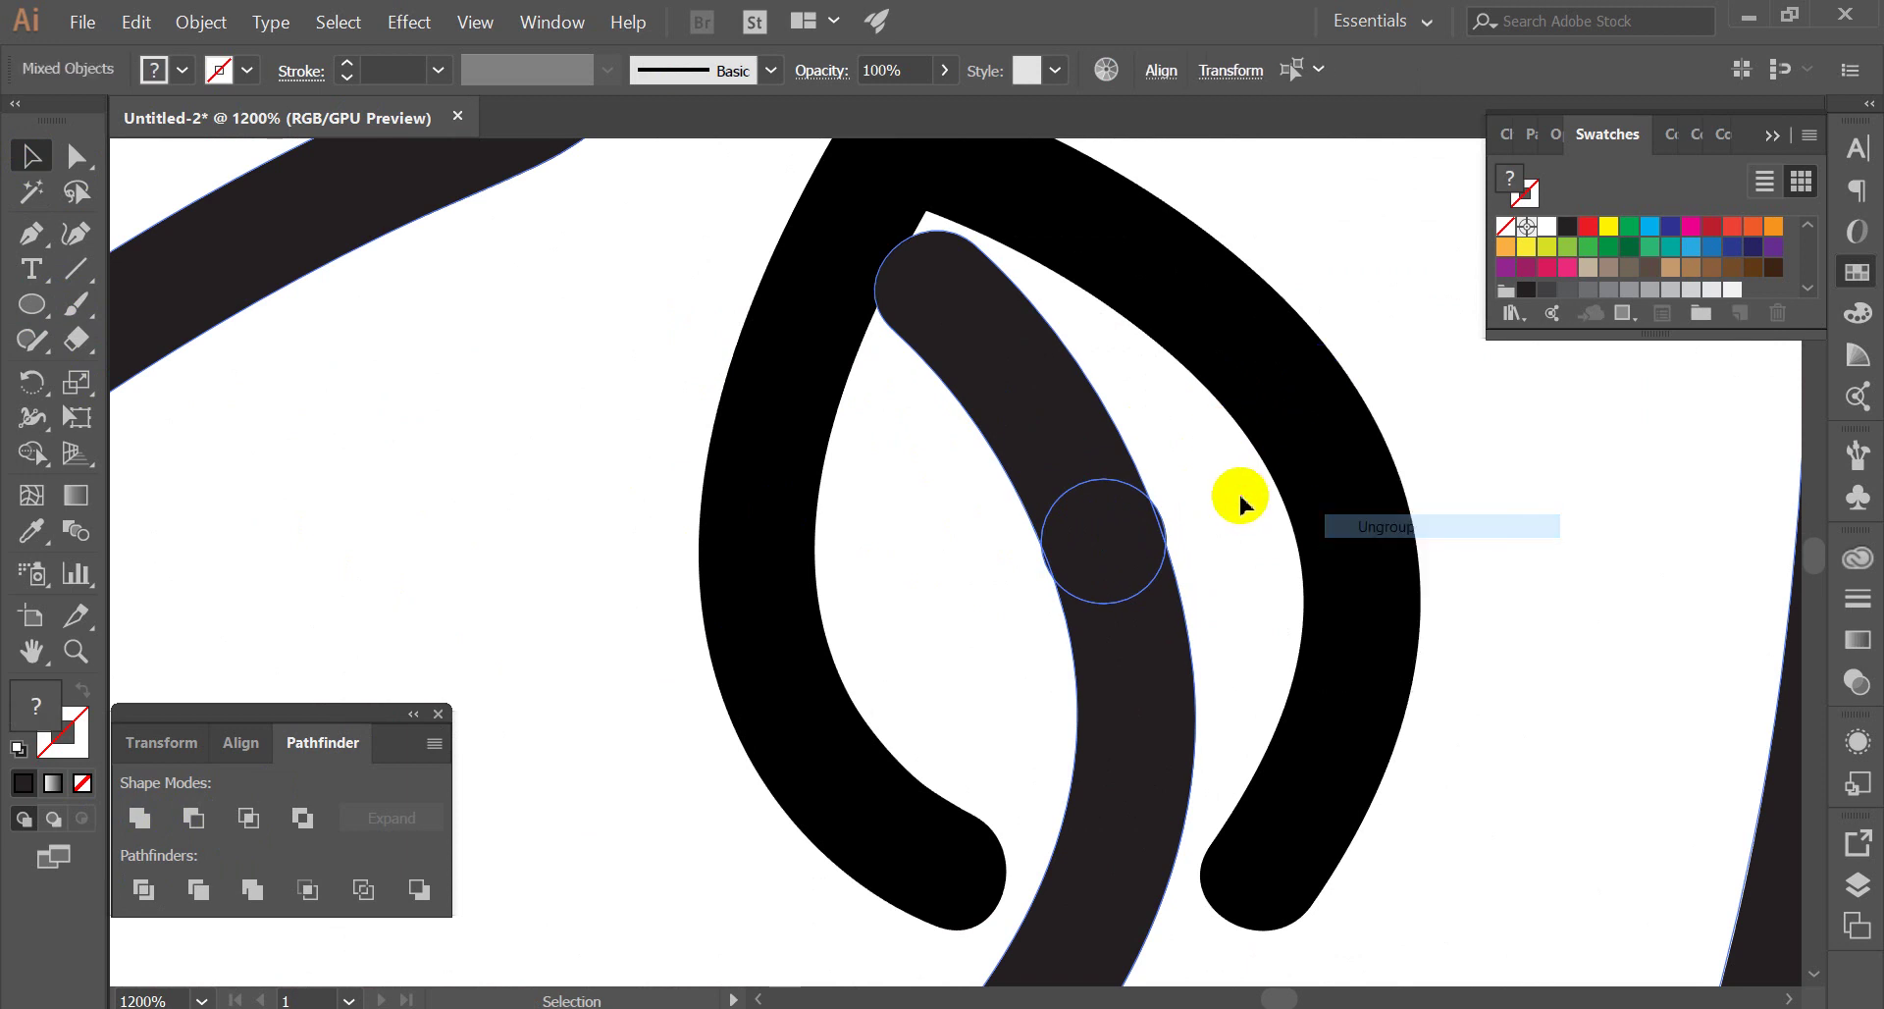
click(939, 380)
key(Delete)
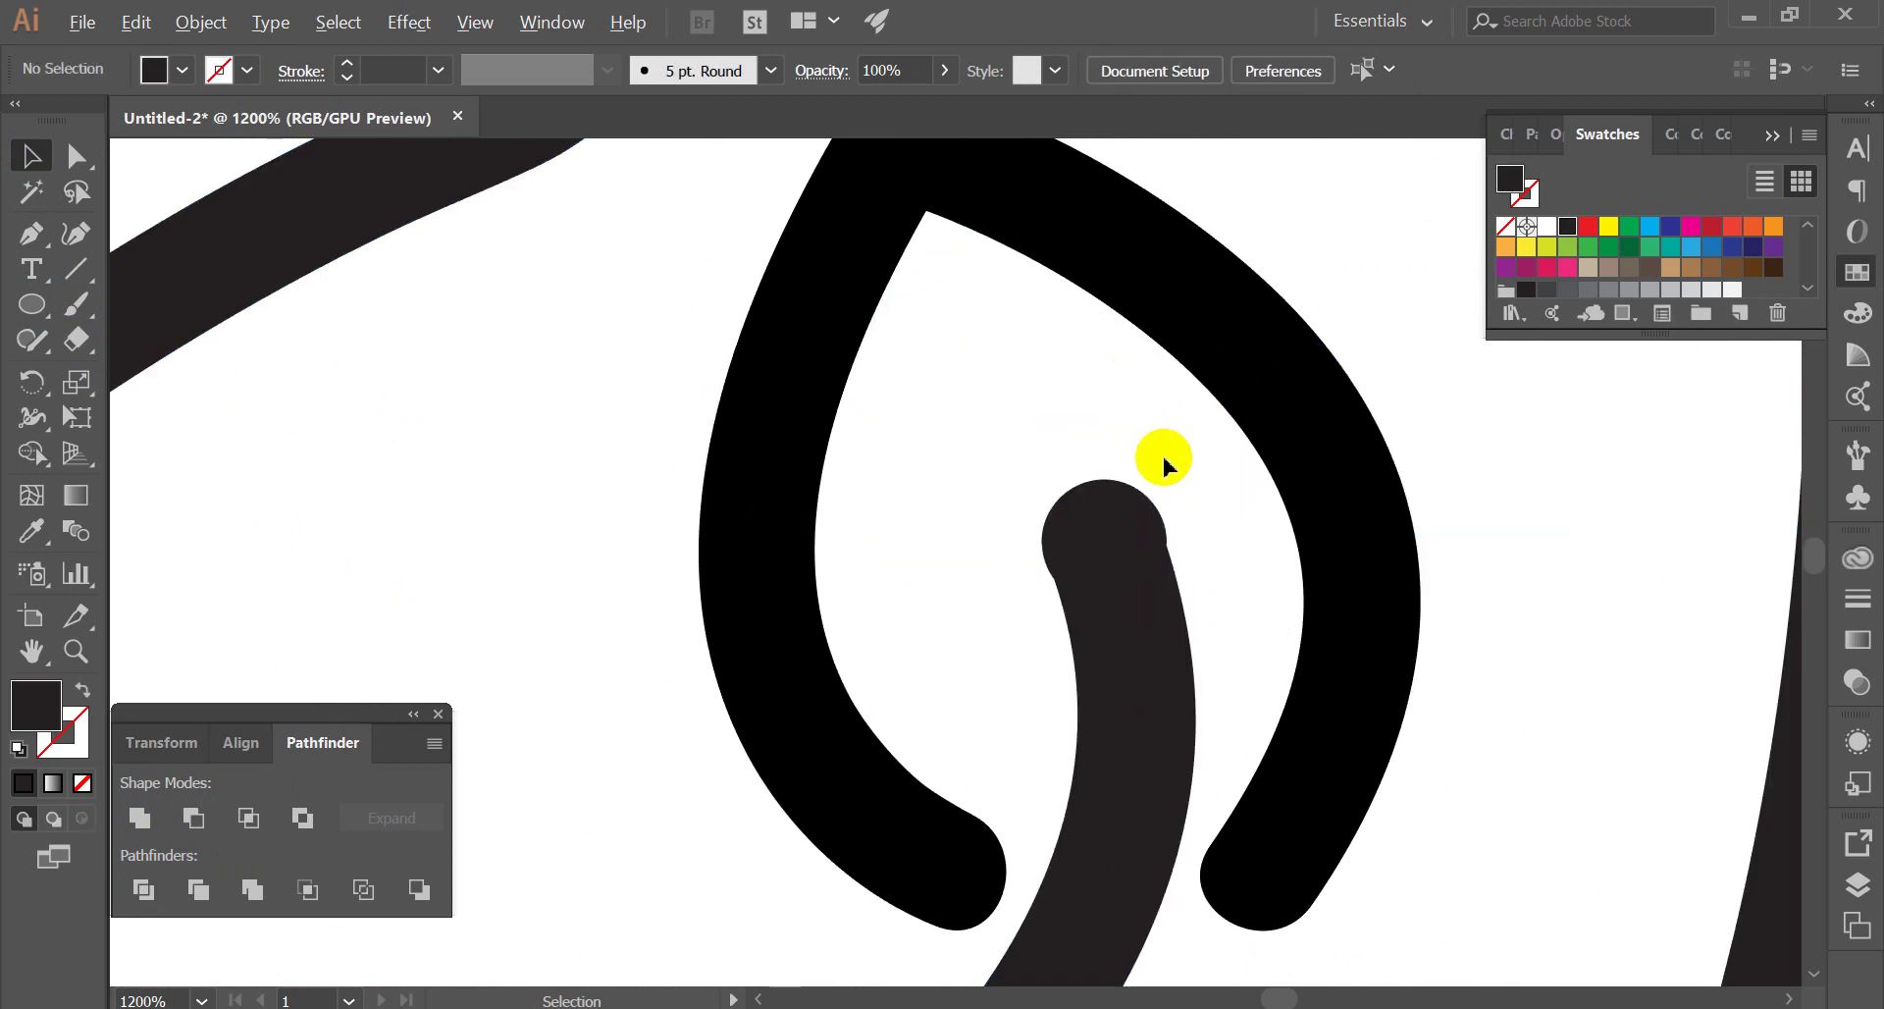
Delete the leftover slivers at the stroke's edges
scroll(1148, 471, up, 3)
click(1197, 569)
key(Delete)
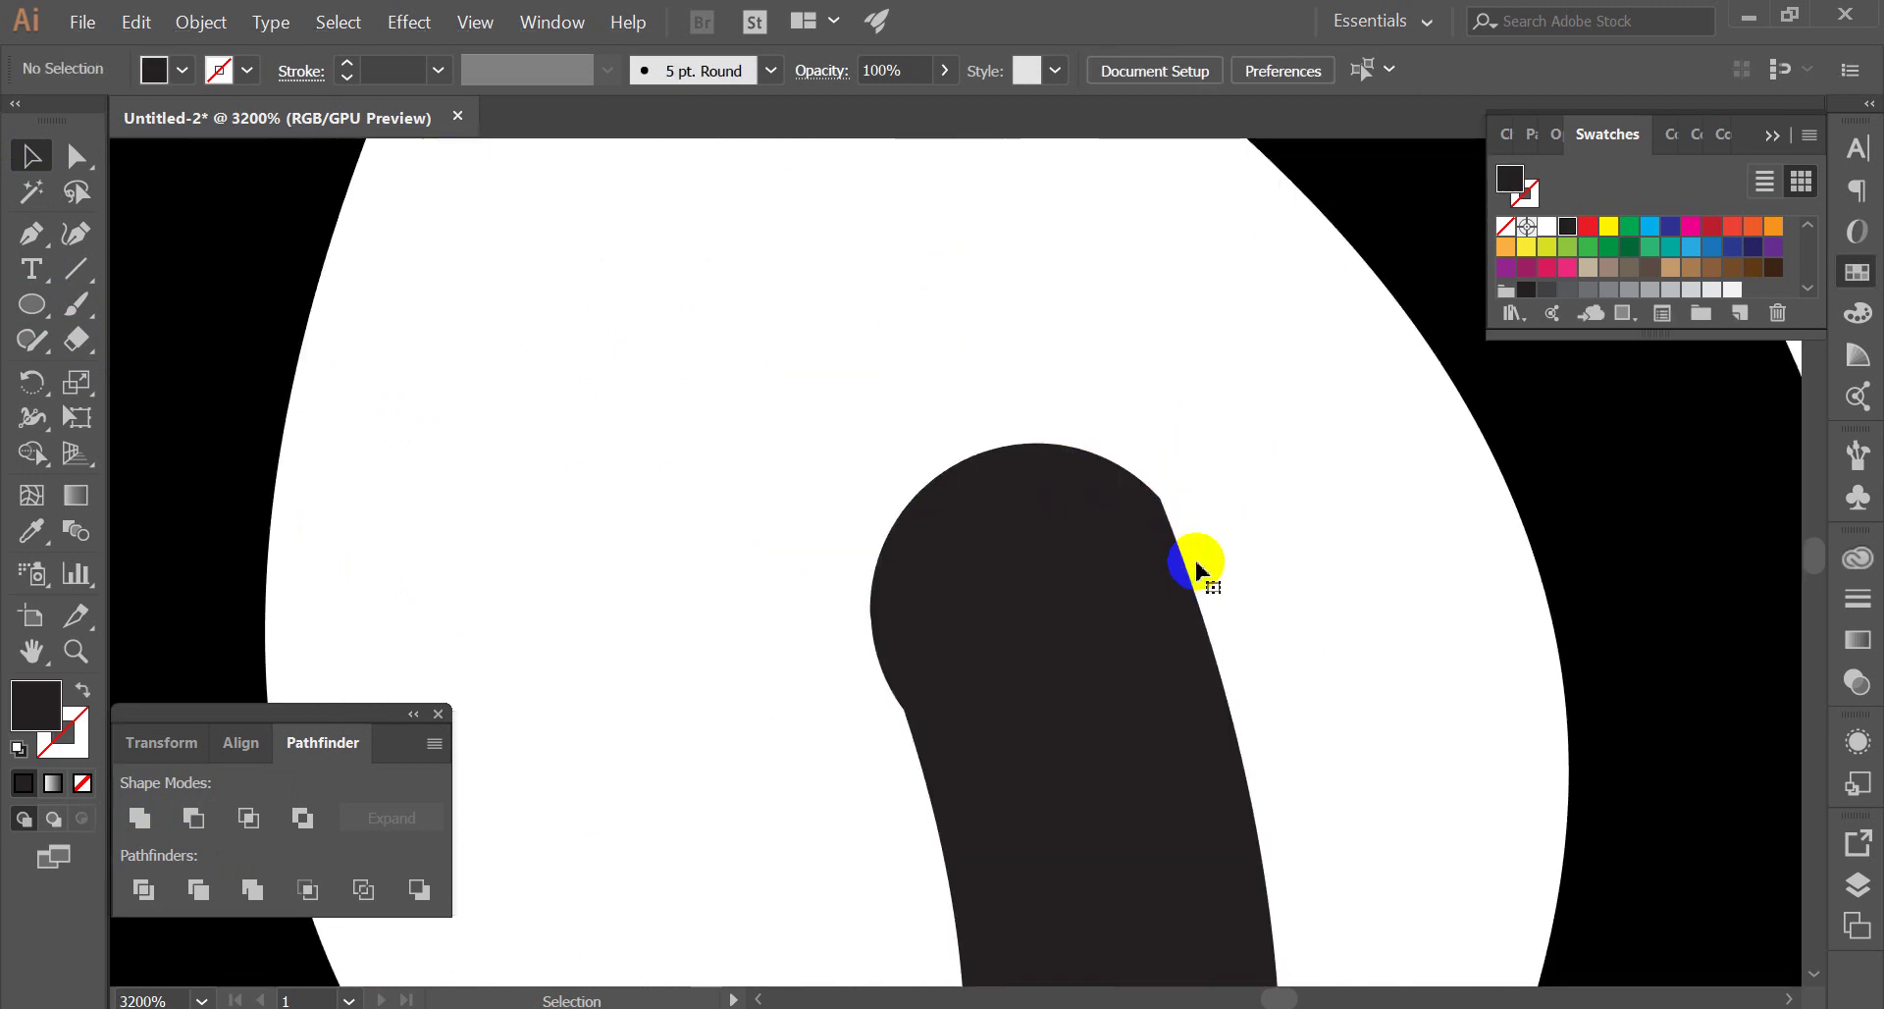
click(883, 667)
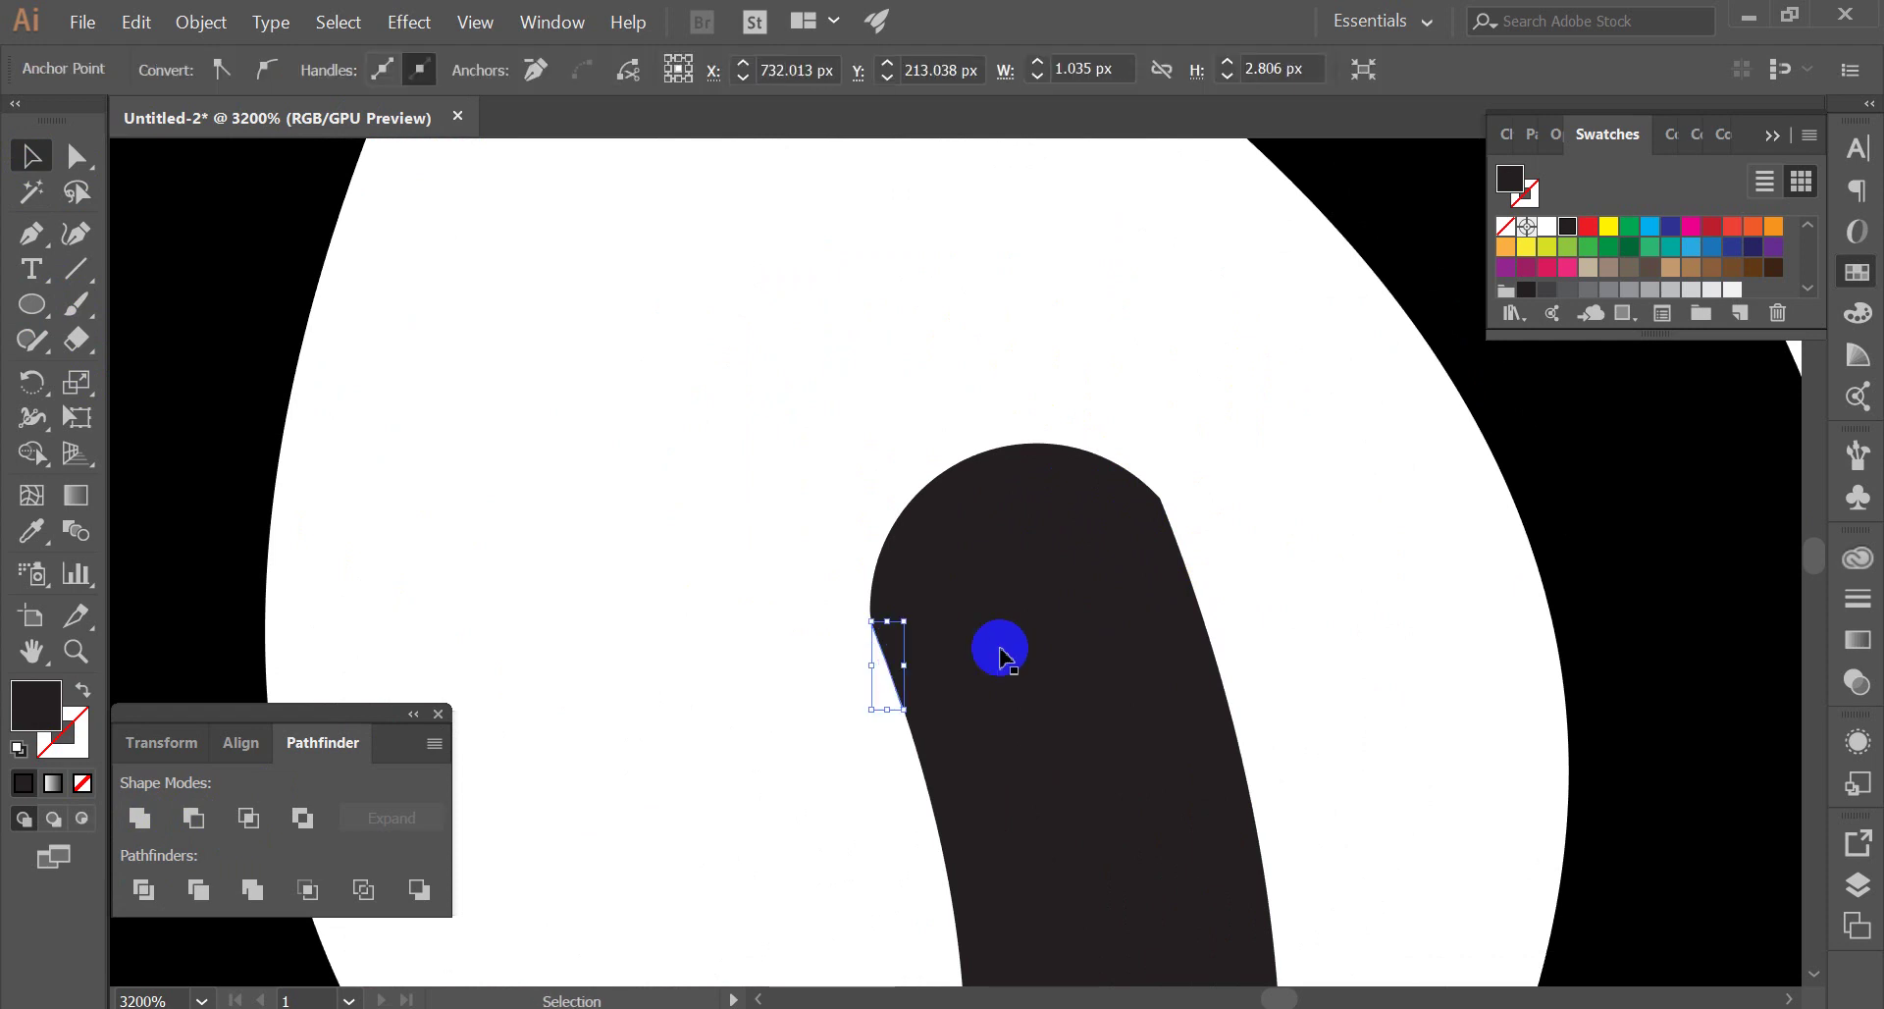
click(1001, 658)
Unite the cap circle with the stroke body to give a rounded tip
drag(757, 356, 1222, 722)
key(a)
key(v)
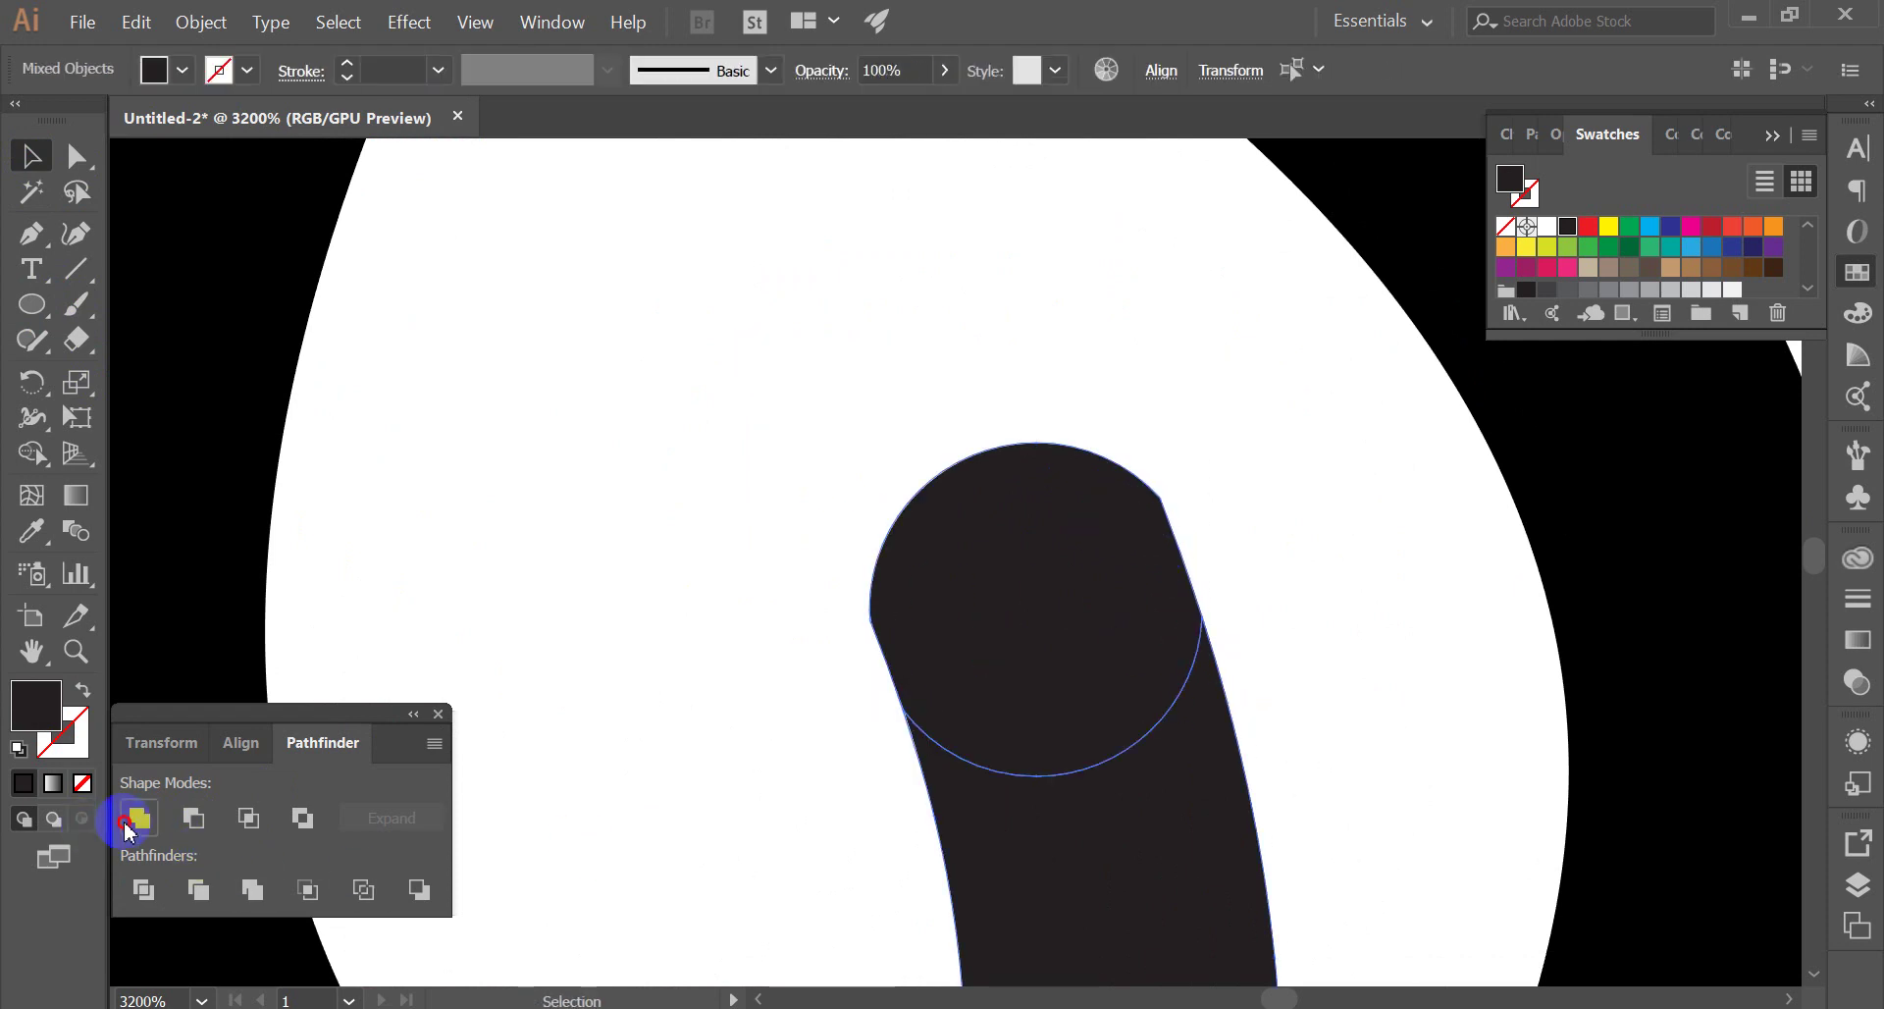
click(128, 829)
key(a)
drag(758, 580, 905, 650)
click(1057, 525)
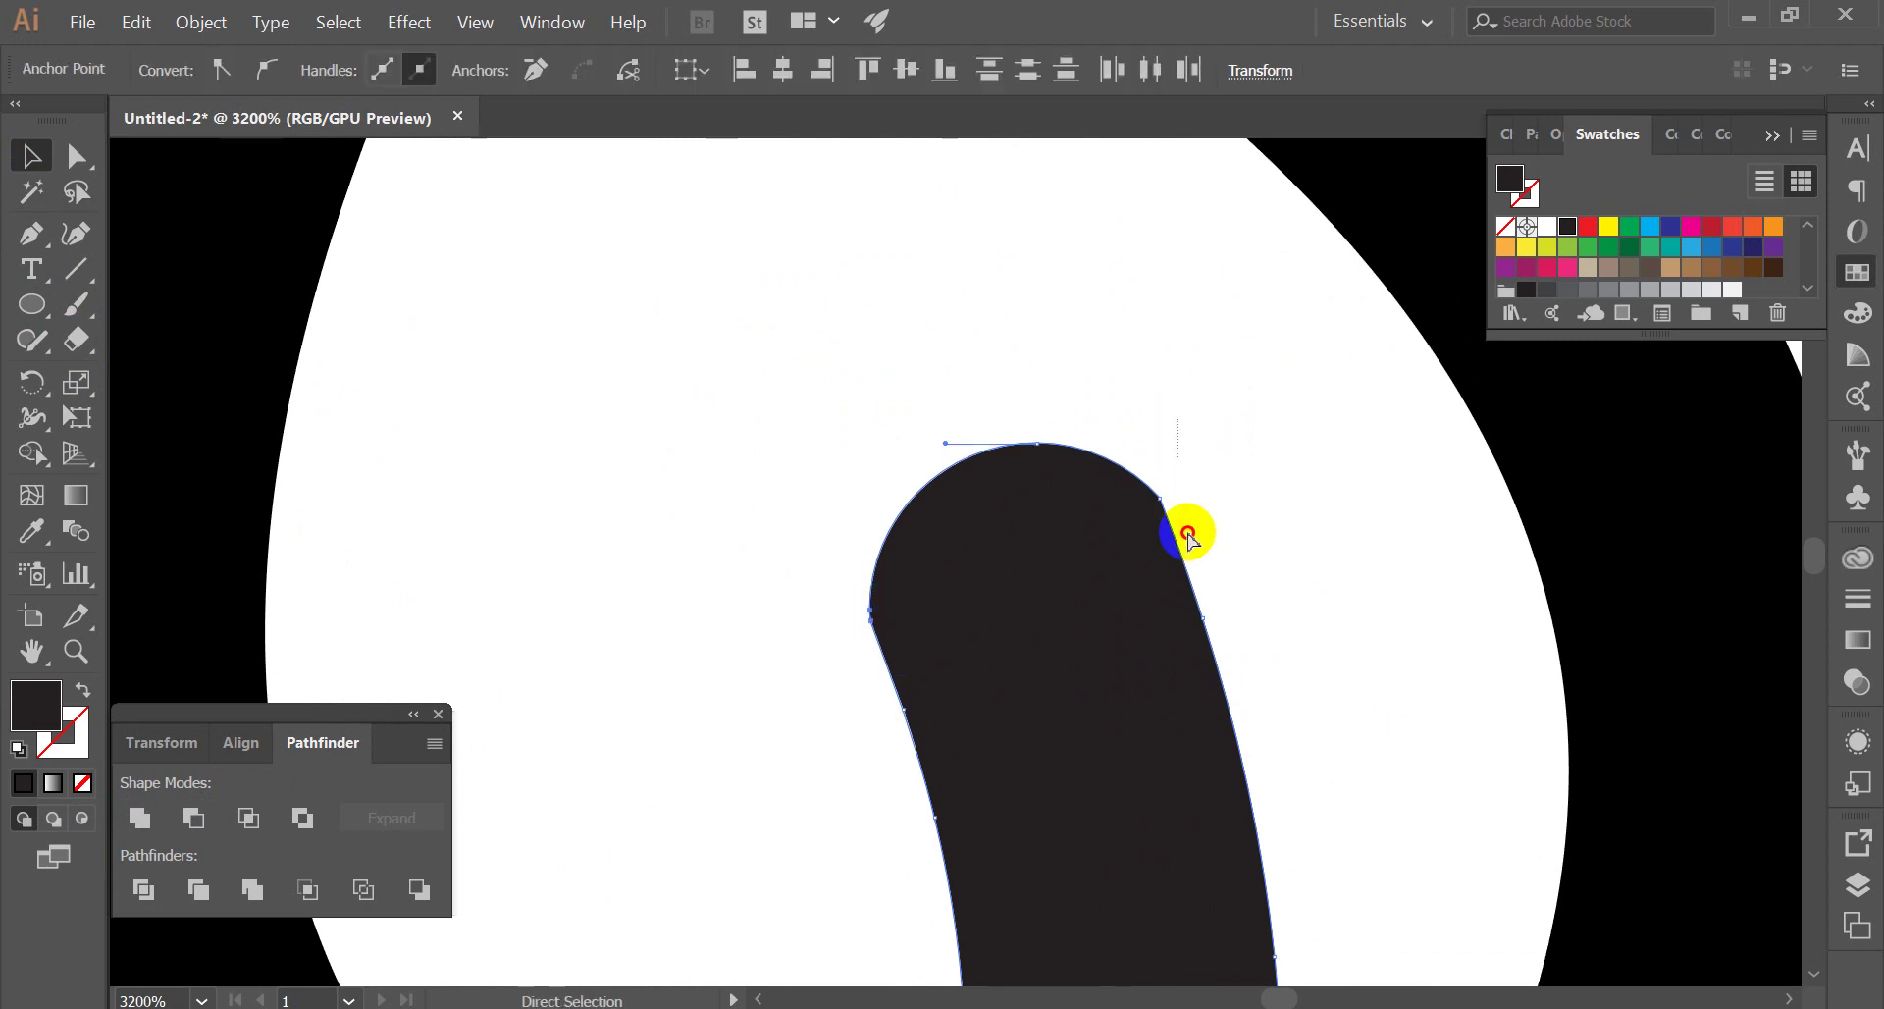
click(1135, 513)
key(v)
click(1210, 498)
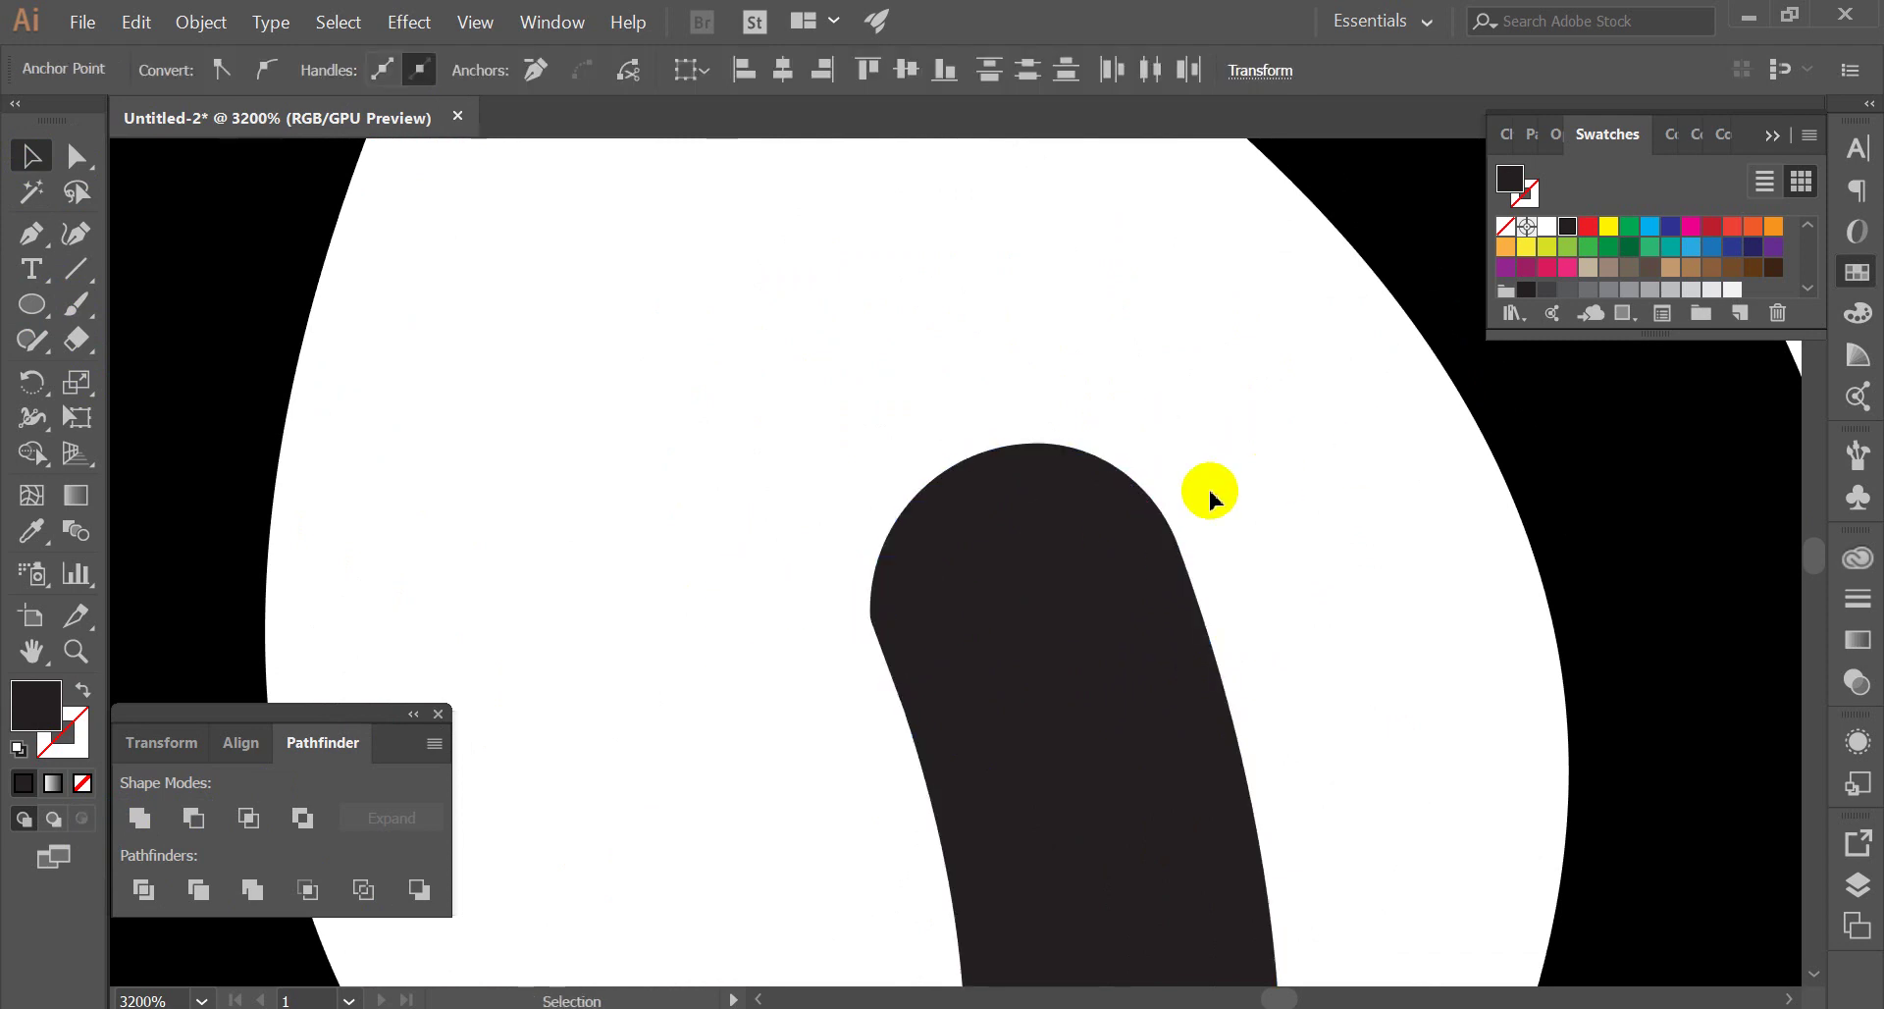
scroll(1210, 498, down, 5)
scroll(1295, 546, down, 3)
scroll(1304, 576, up, 3)
click(1275, 483)
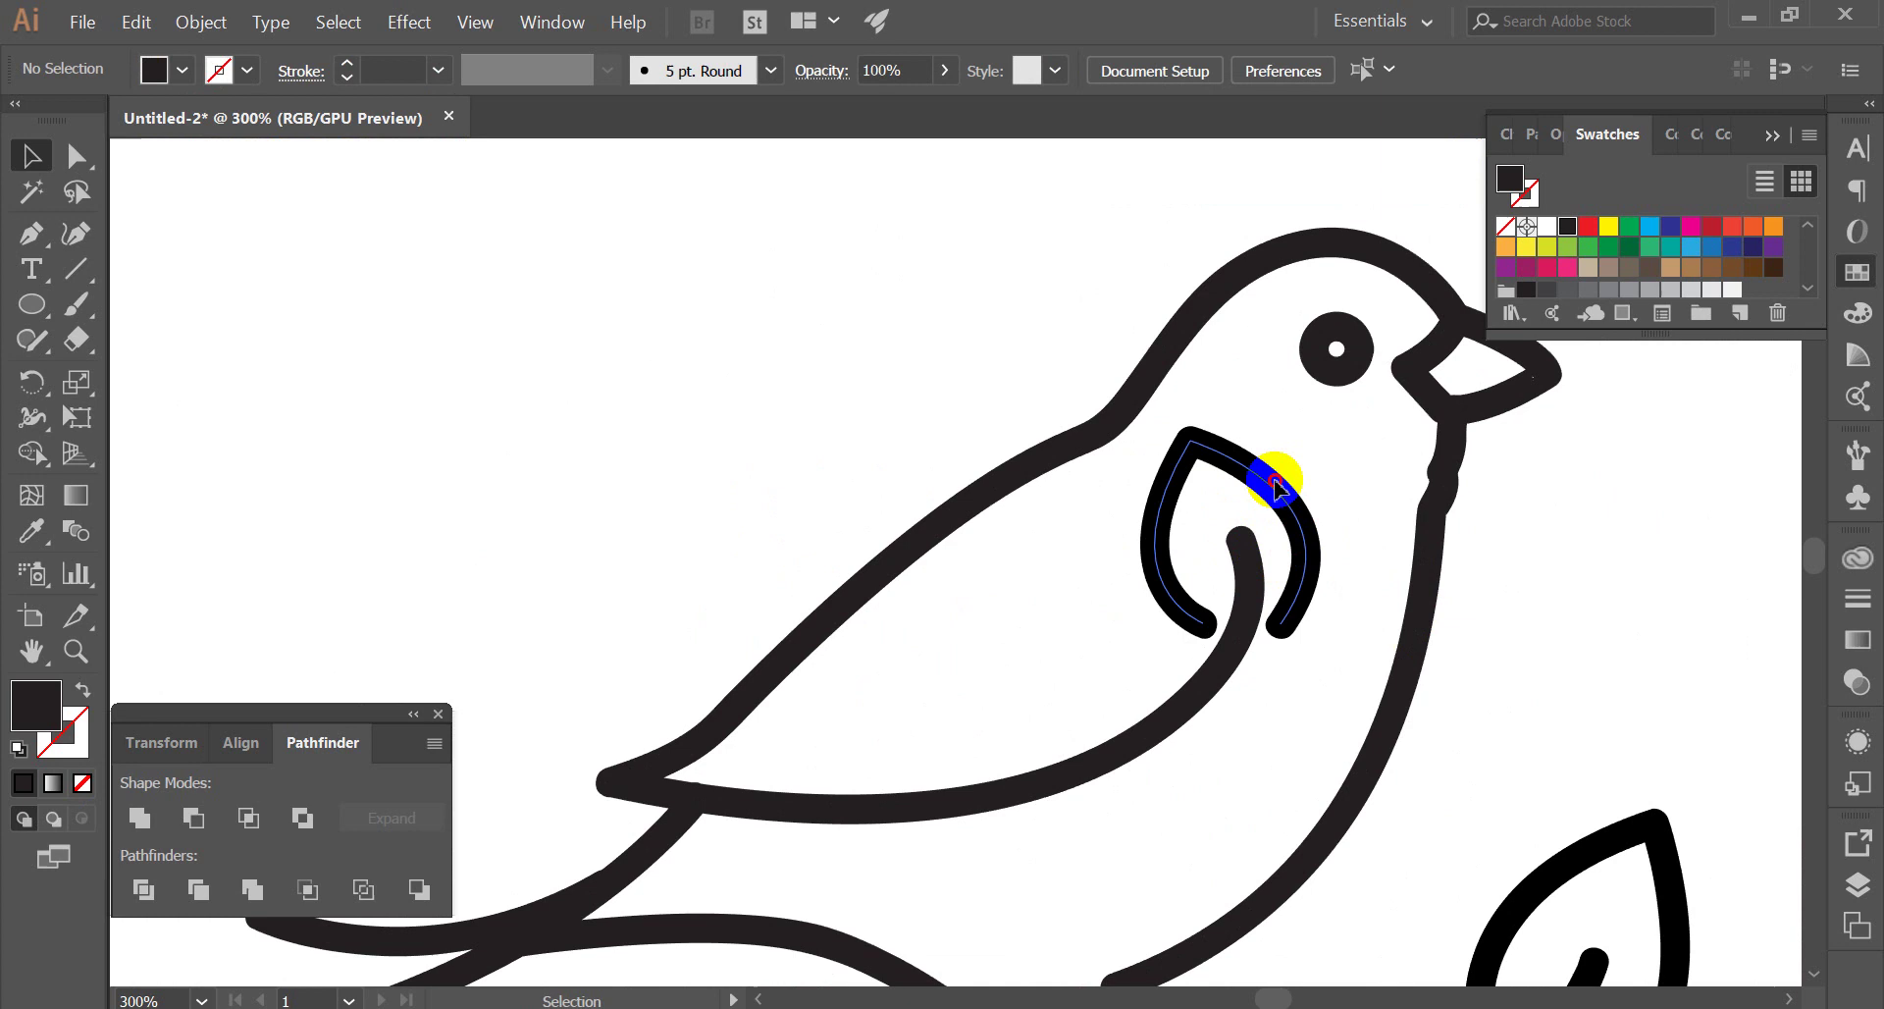
Try bowing the leg's lower curve outward, then undo the change
click(1276, 483)
scroll(1261, 497, down, 3)
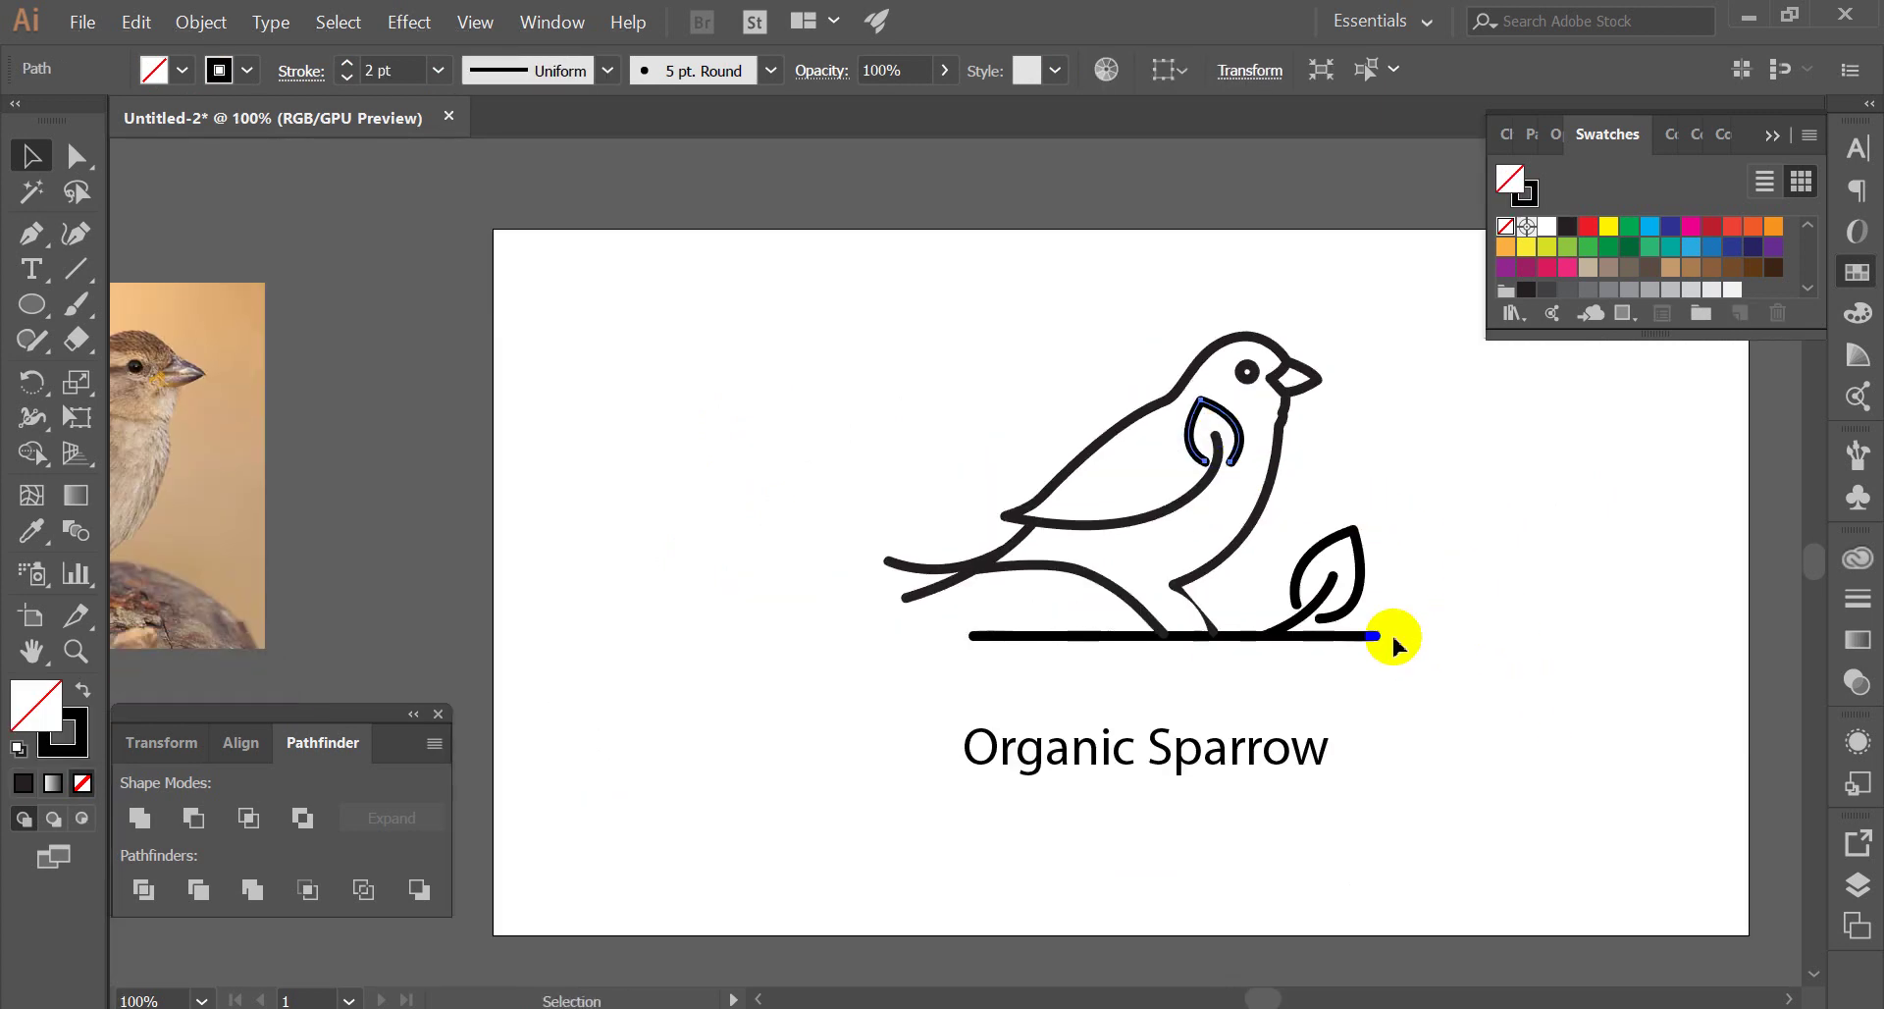
scroll(1393, 642, up, 4)
click(1051, 618)
click(918, 453)
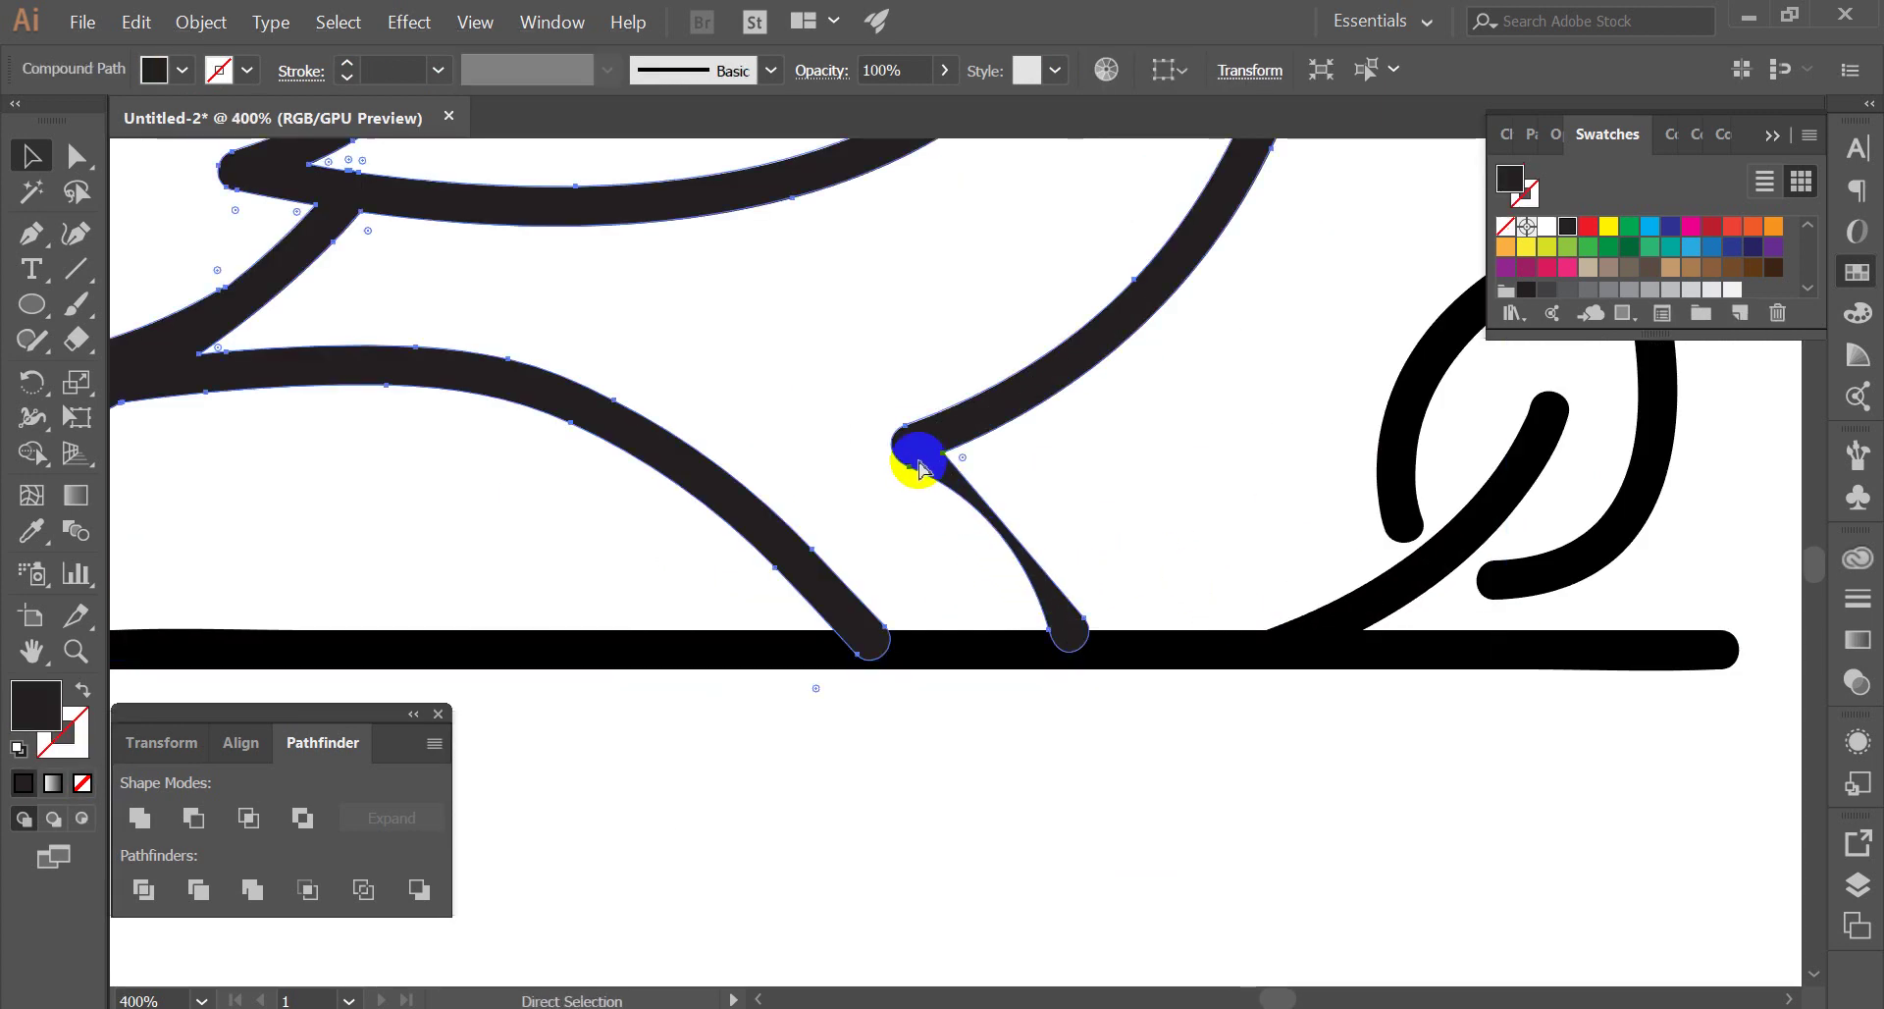
click(1055, 581)
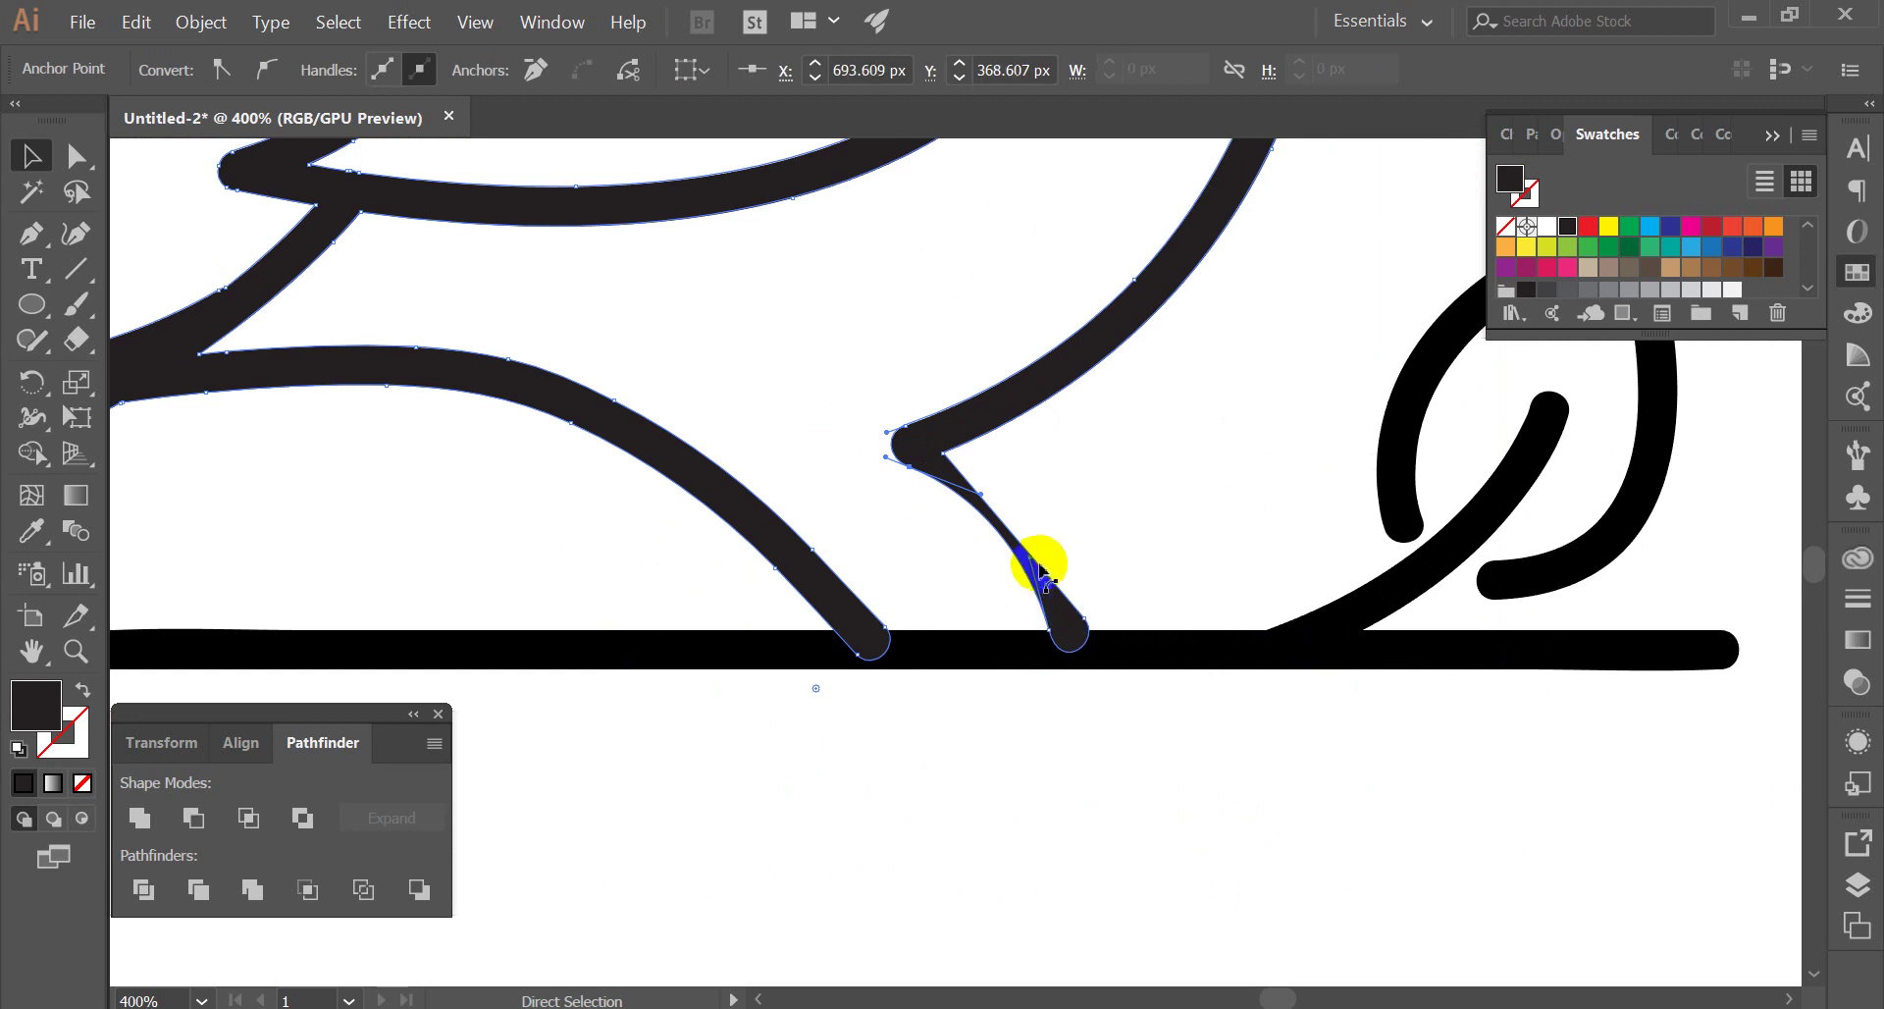
drag(1030, 564, 1069, 546)
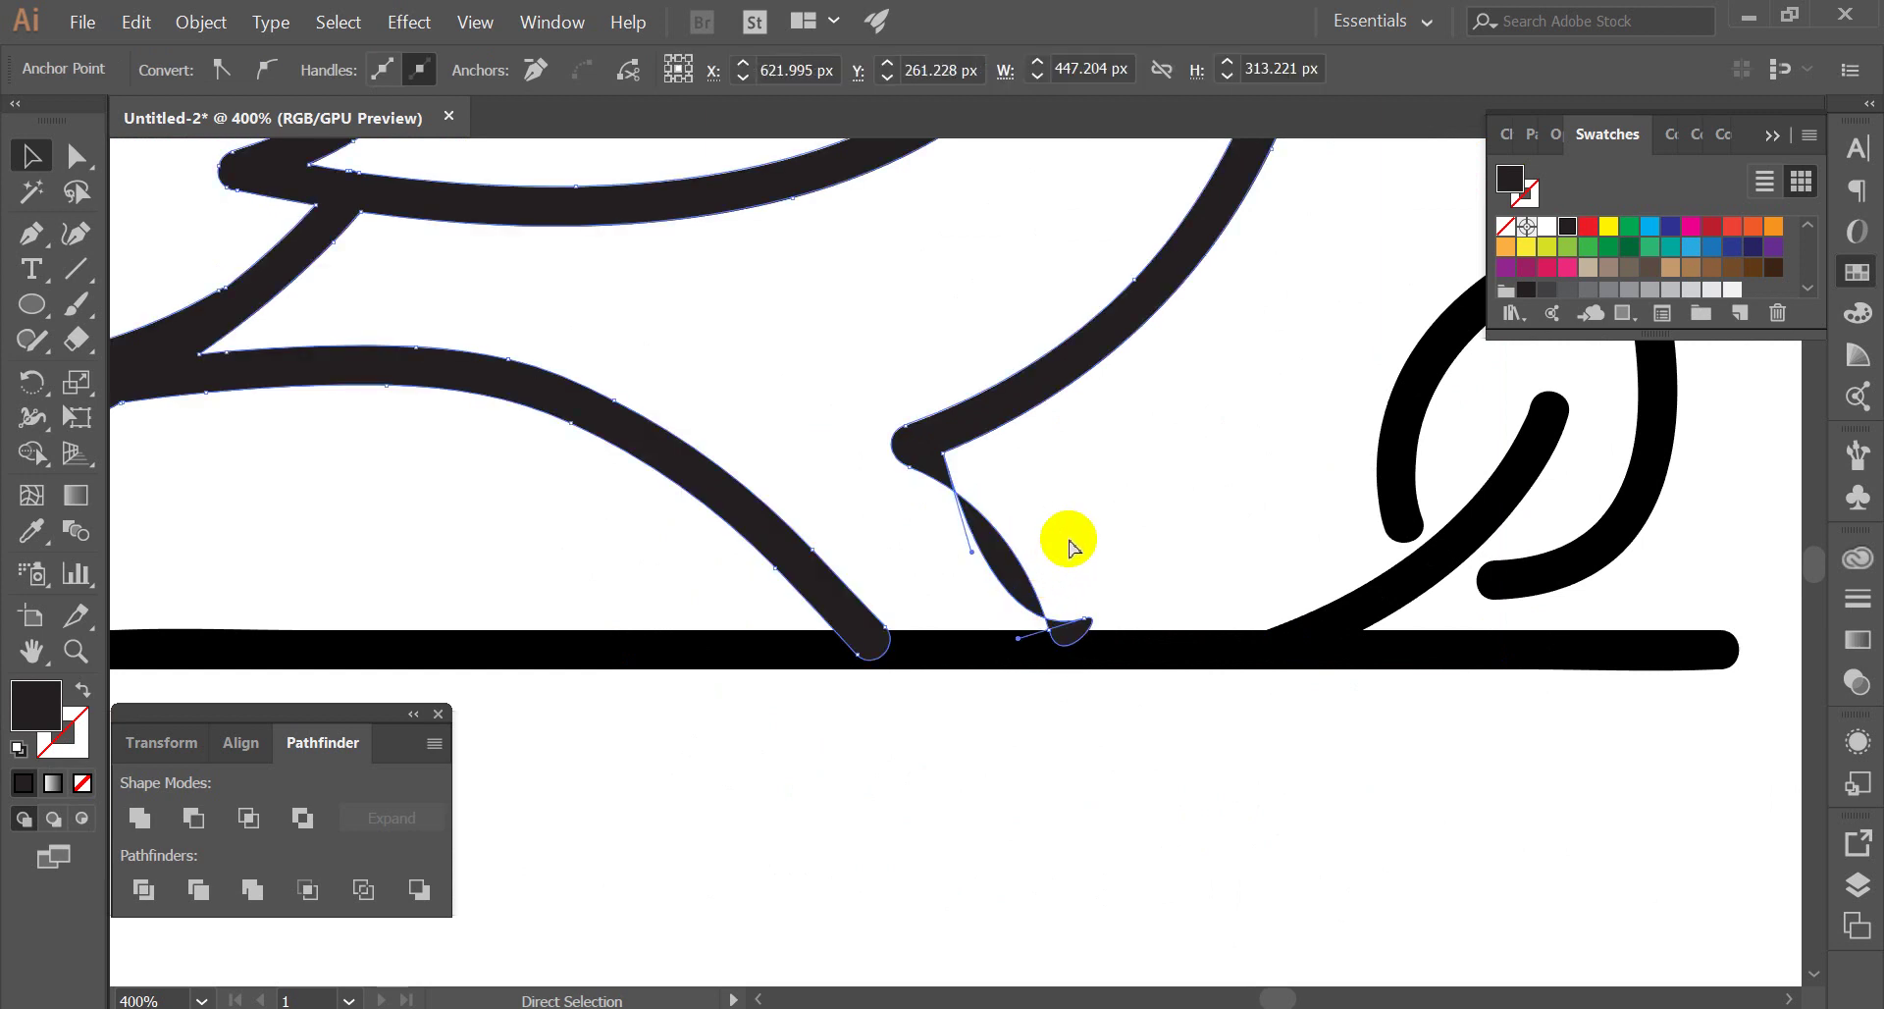
key(ctrl+z)
key(ctrl+shift+z)
key(ctrl+z)
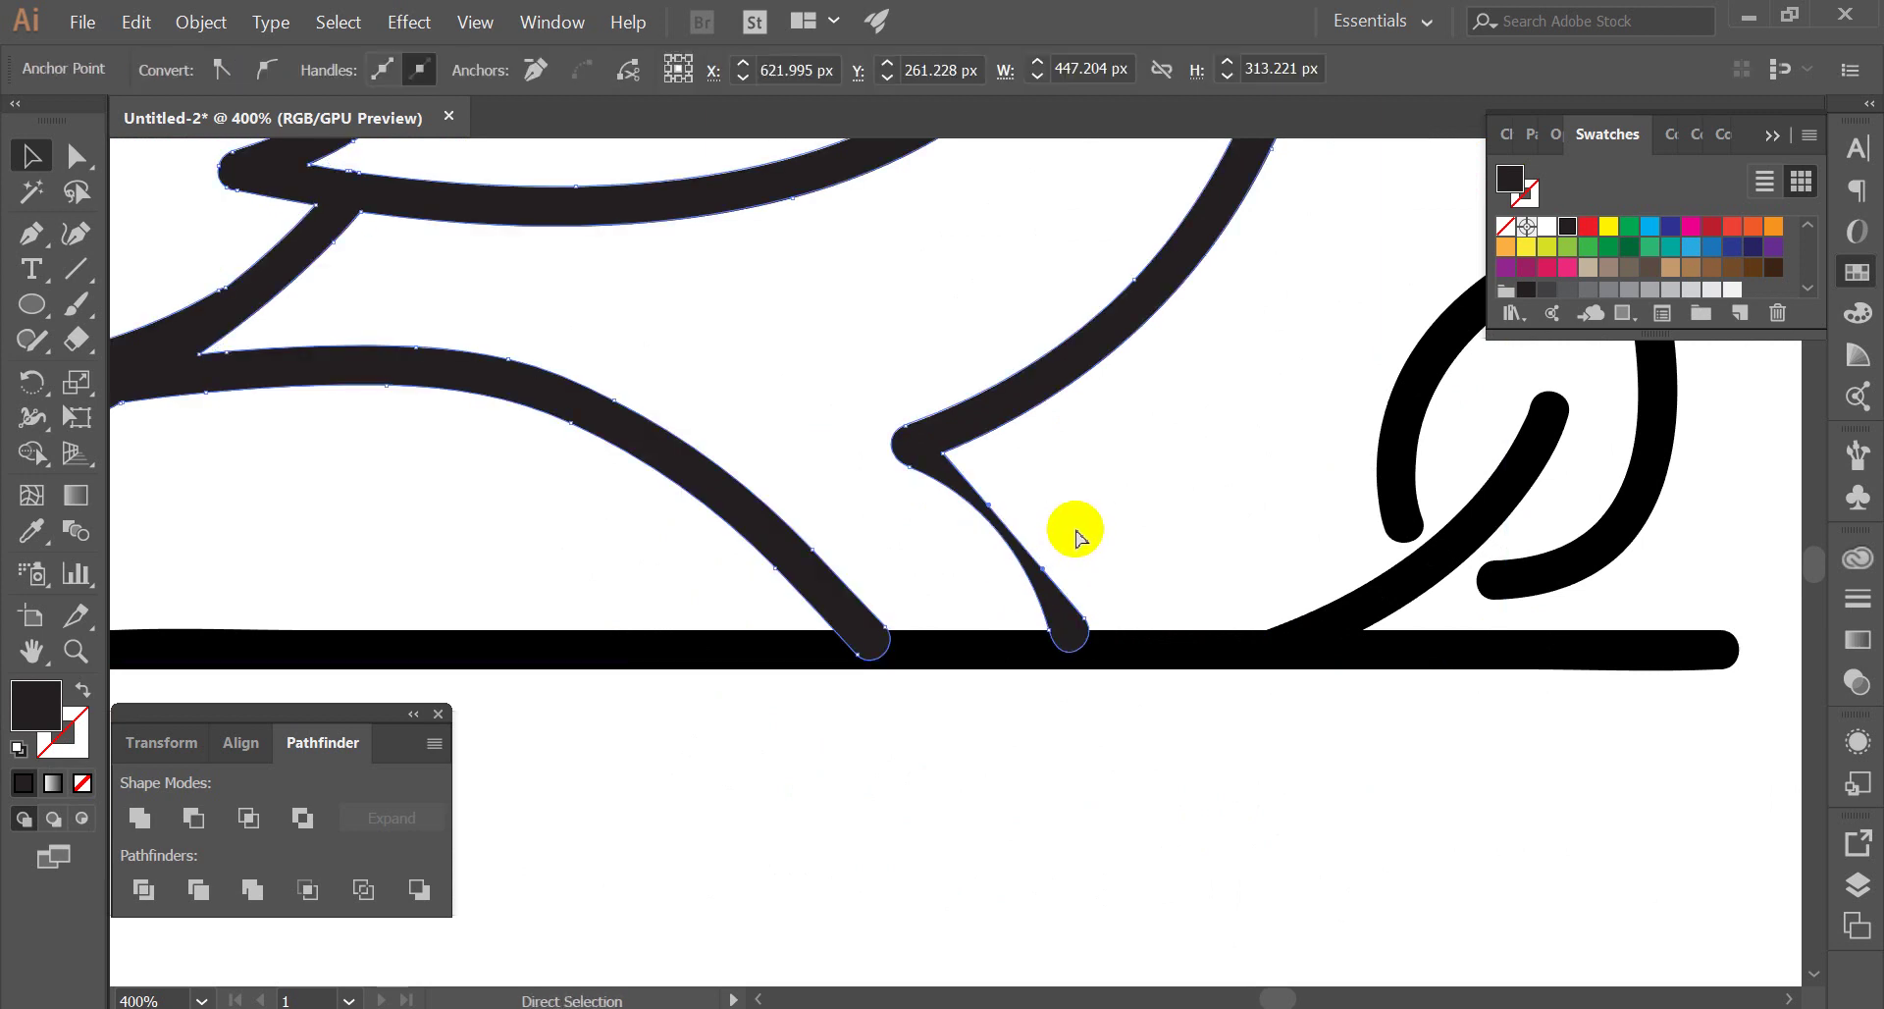
click(1209, 535)
key(ctrl+1)
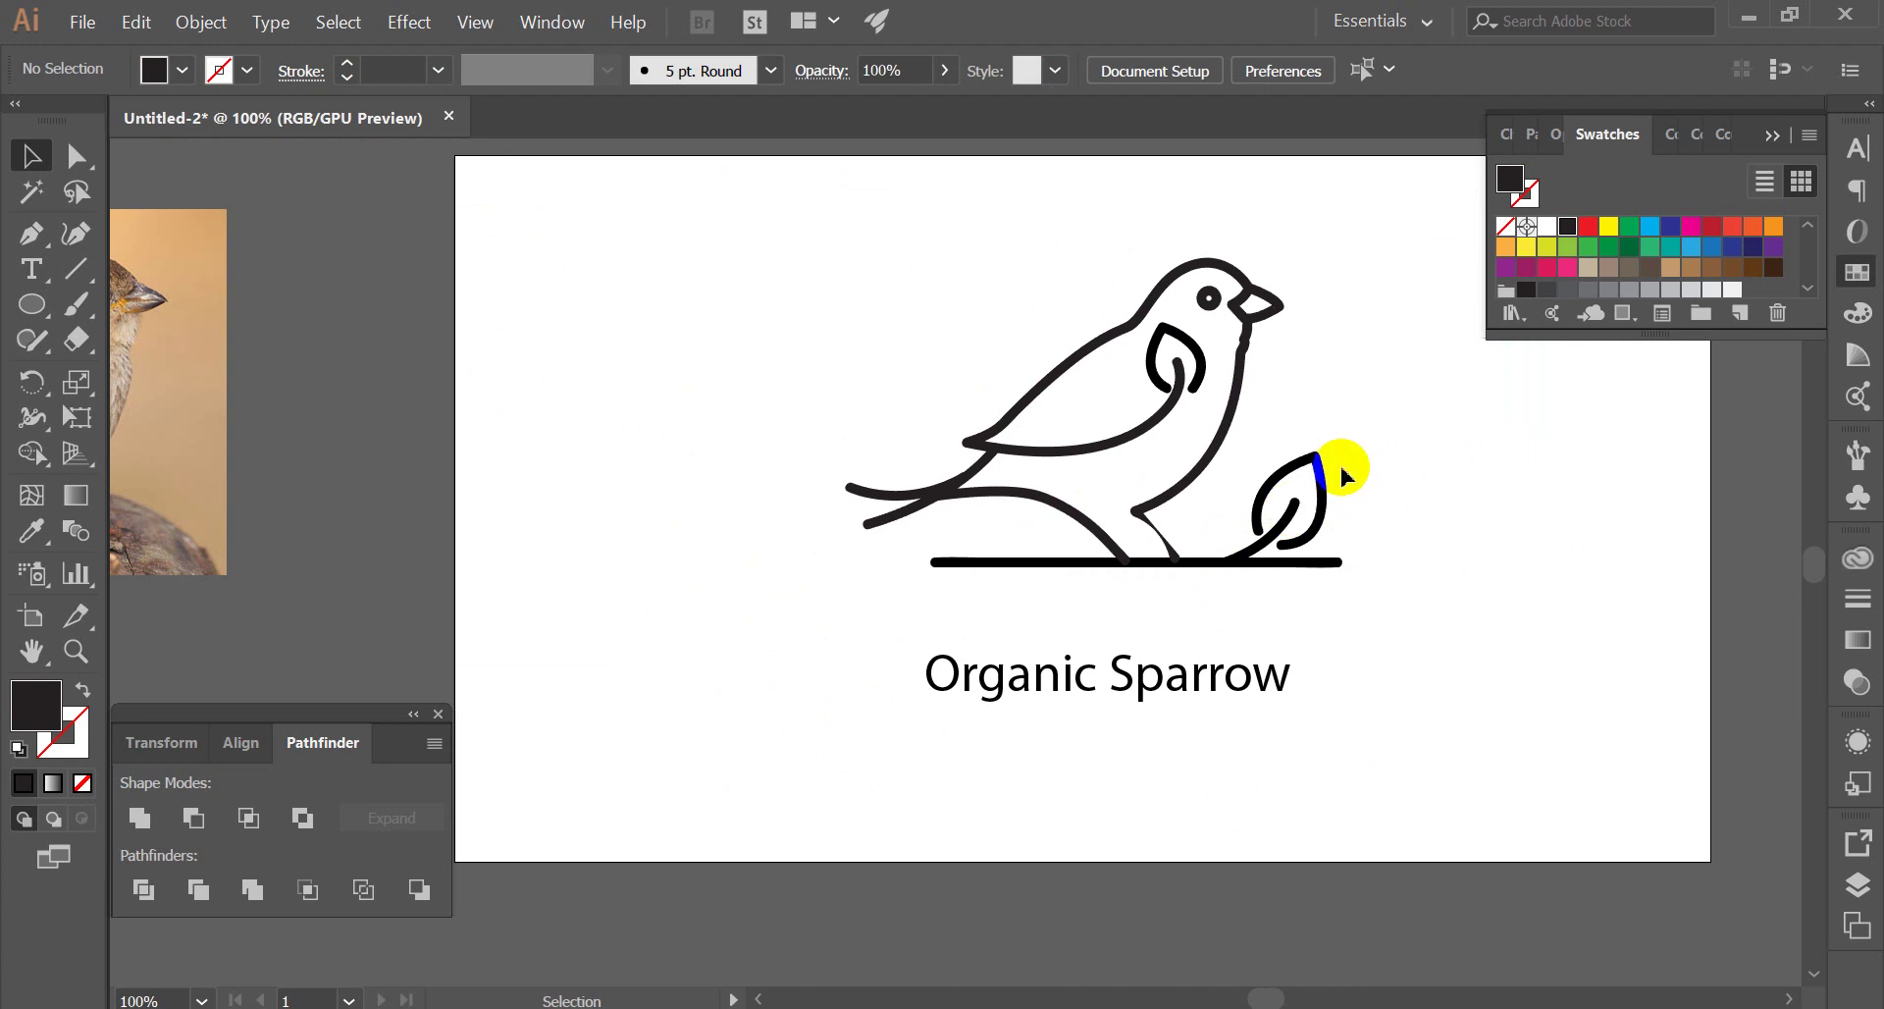
Expand the branch and leaf strokes into filled outlines with Expand Appearance
click(1273, 465)
scroll(1239, 401, up, 2)
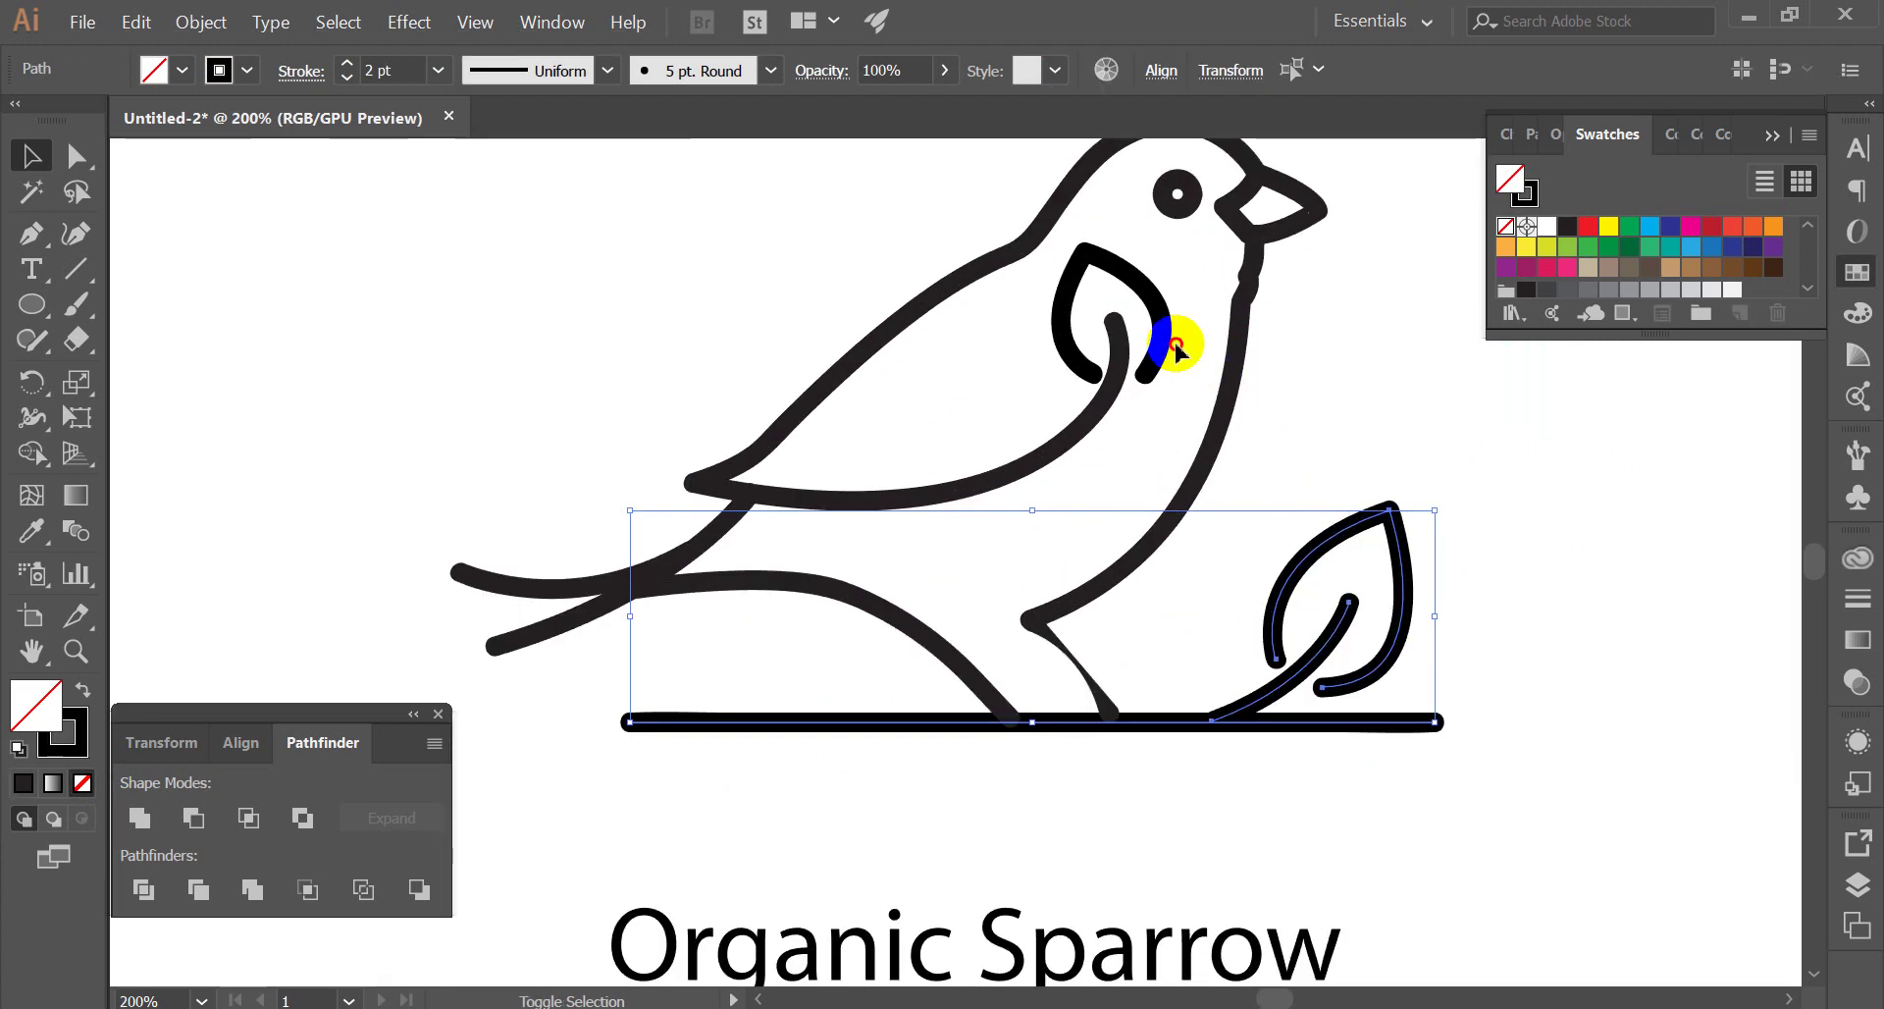
click(181, 27)
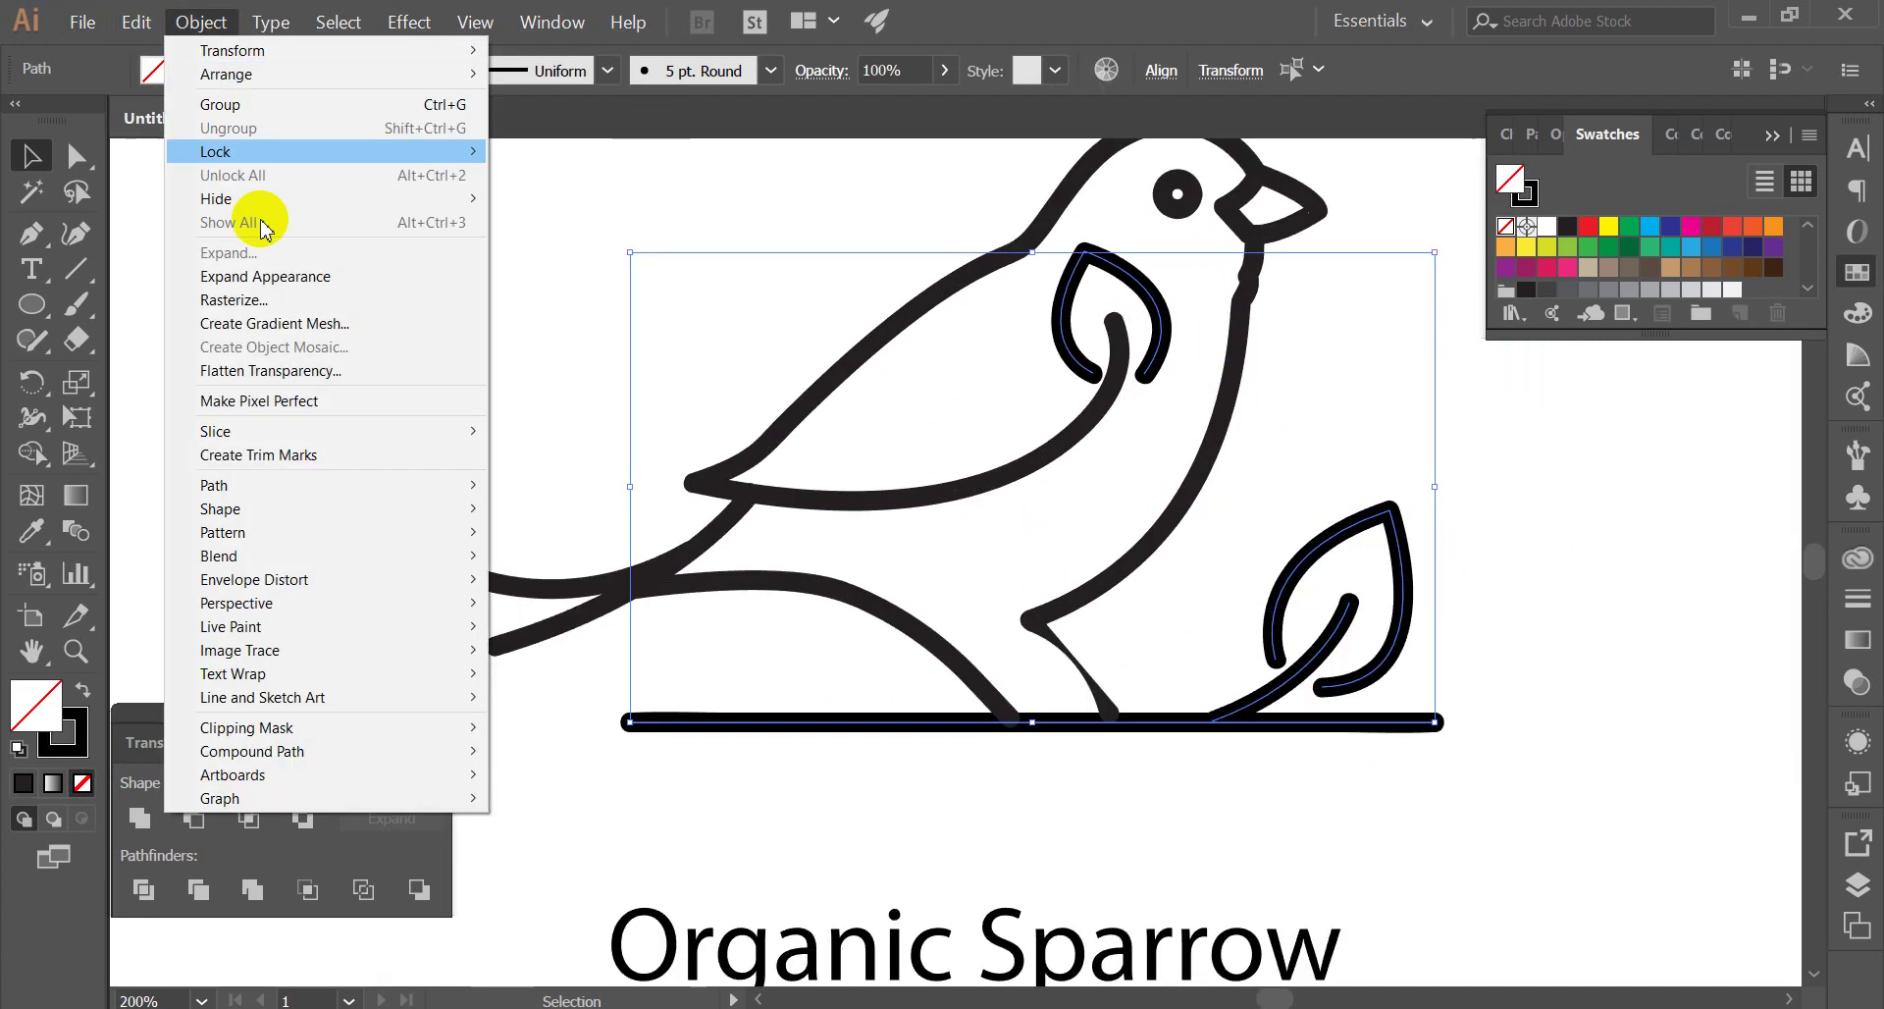
click(291, 276)
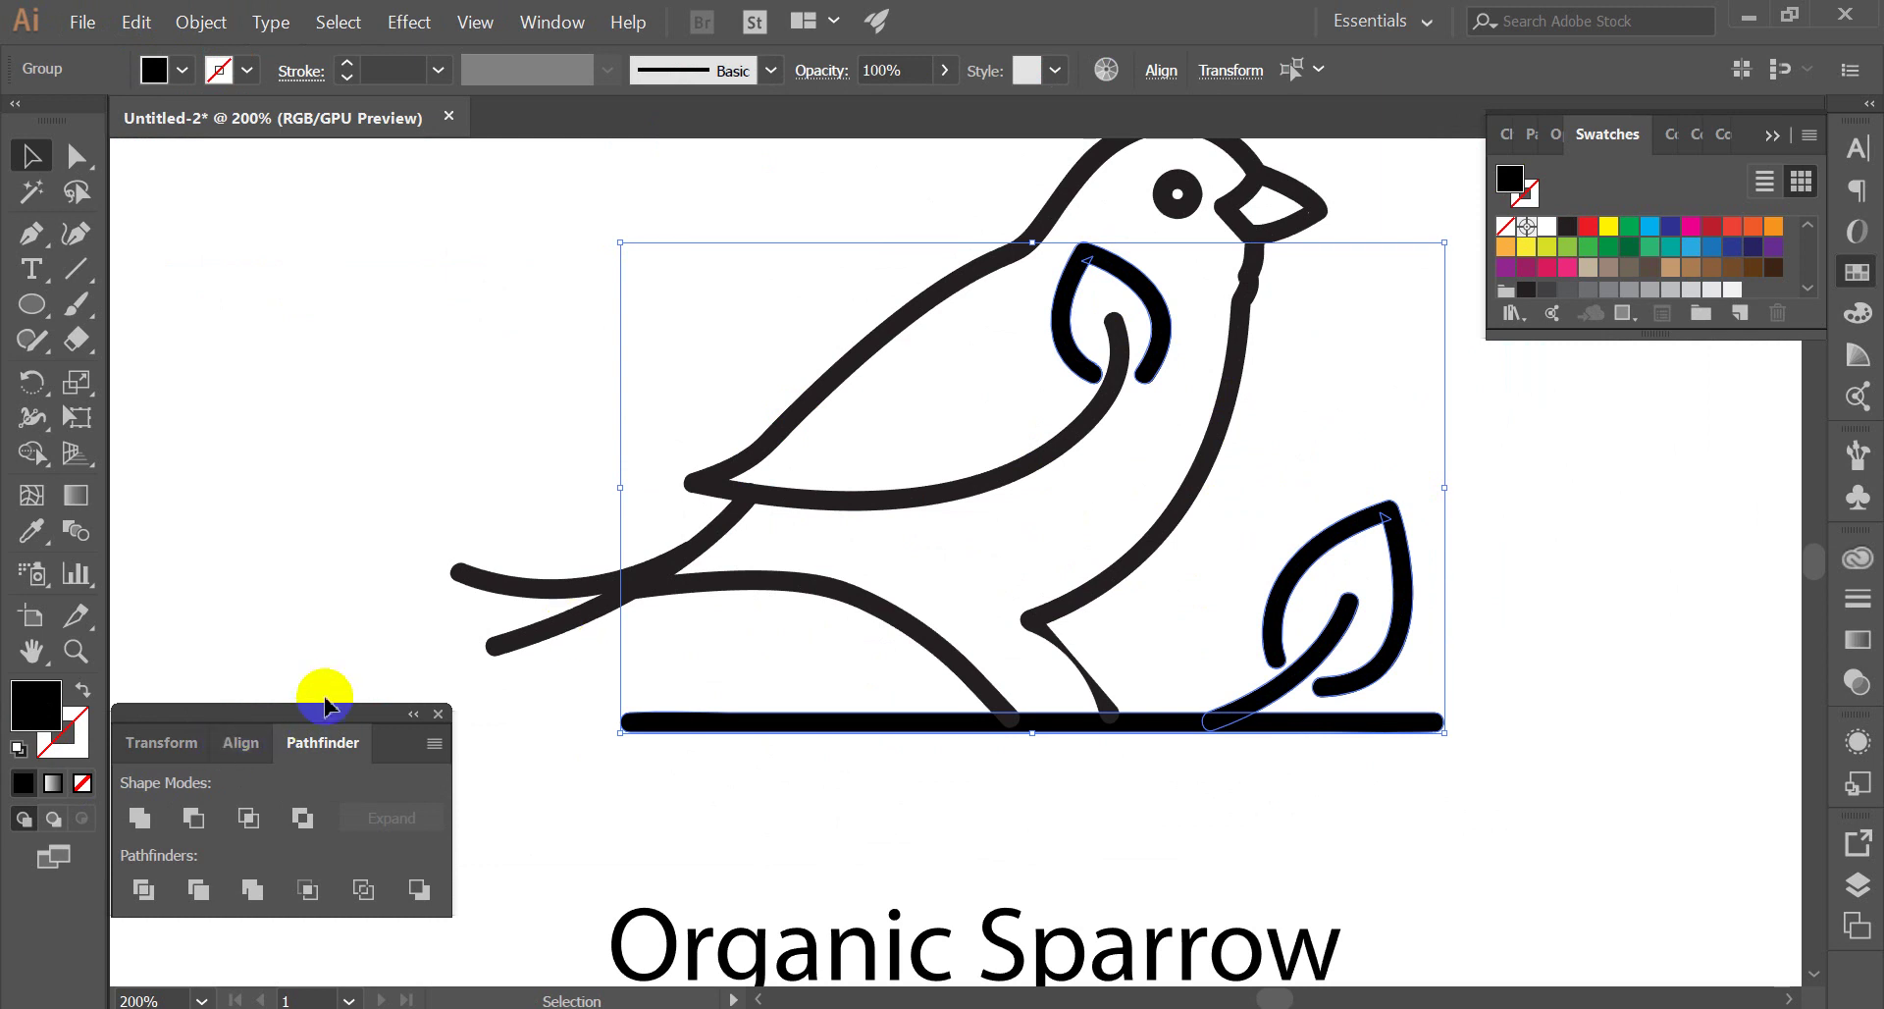
click(1127, 652)
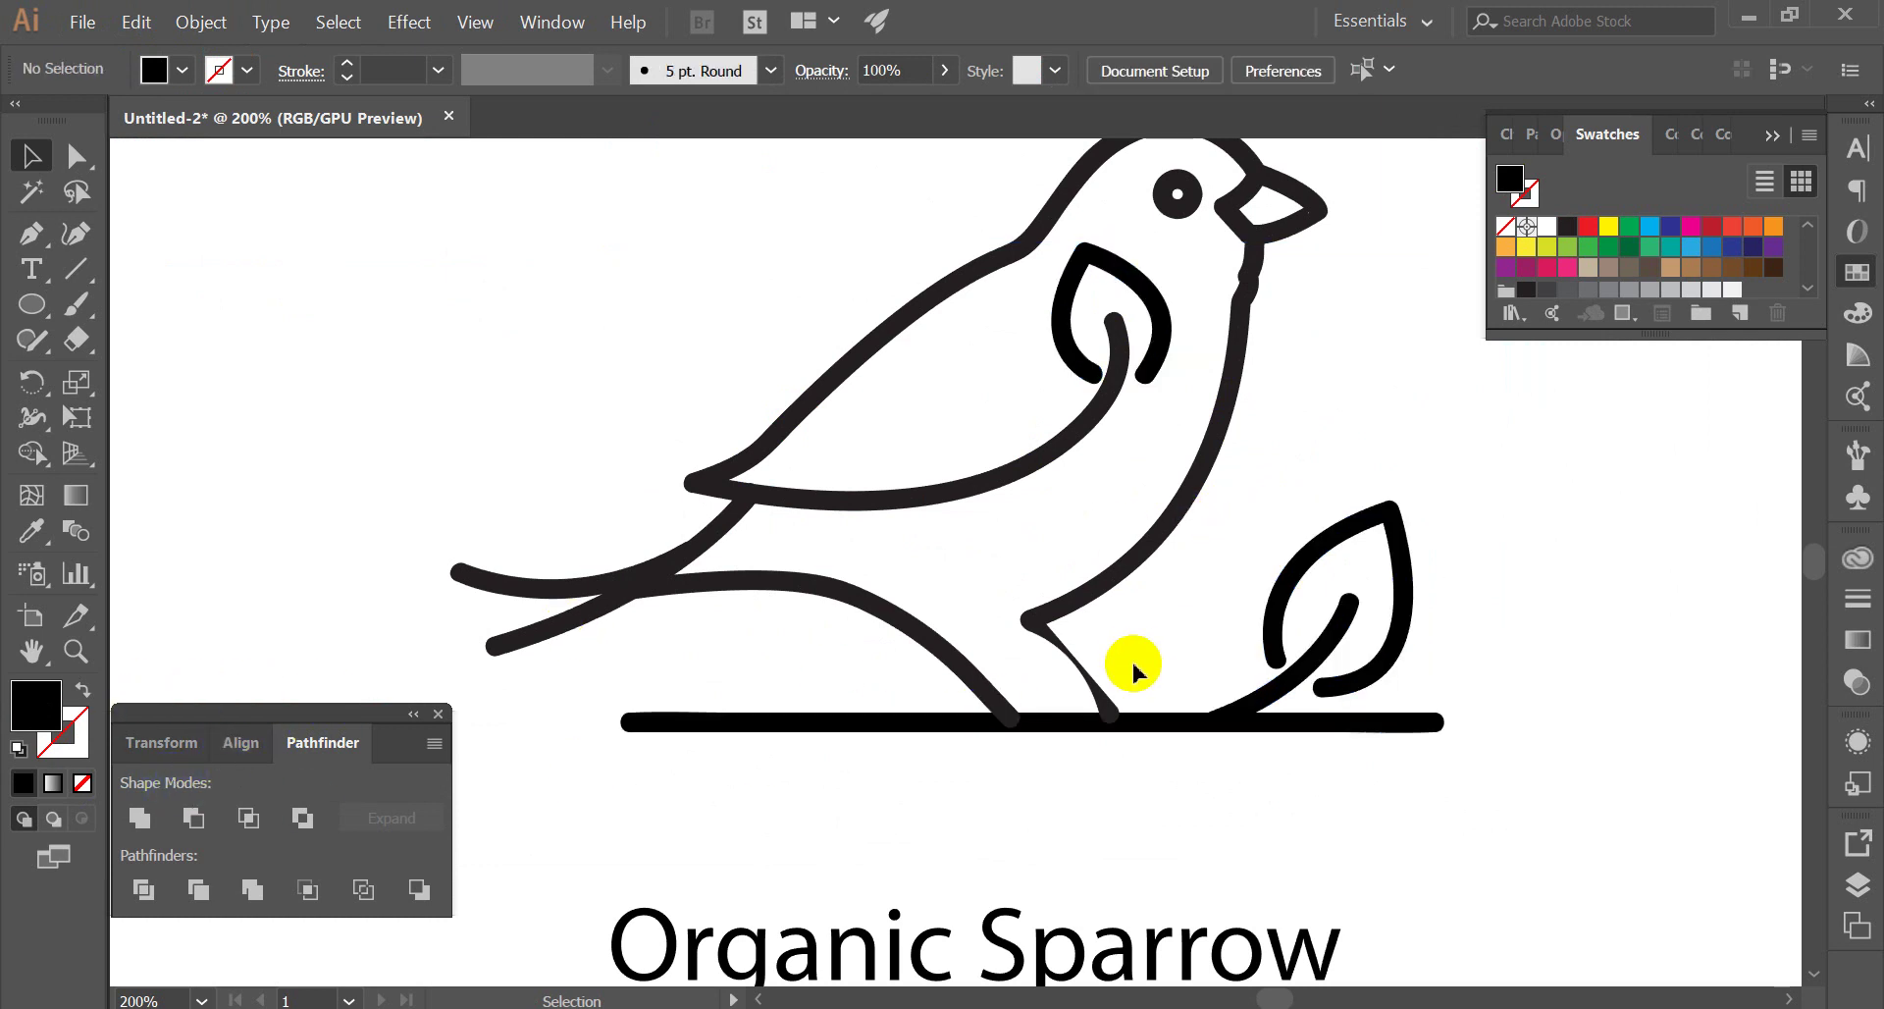
Unite the branch-and-leaf group with the wing leaf into one shape
click(1325, 539)
shift+click(1171, 286)
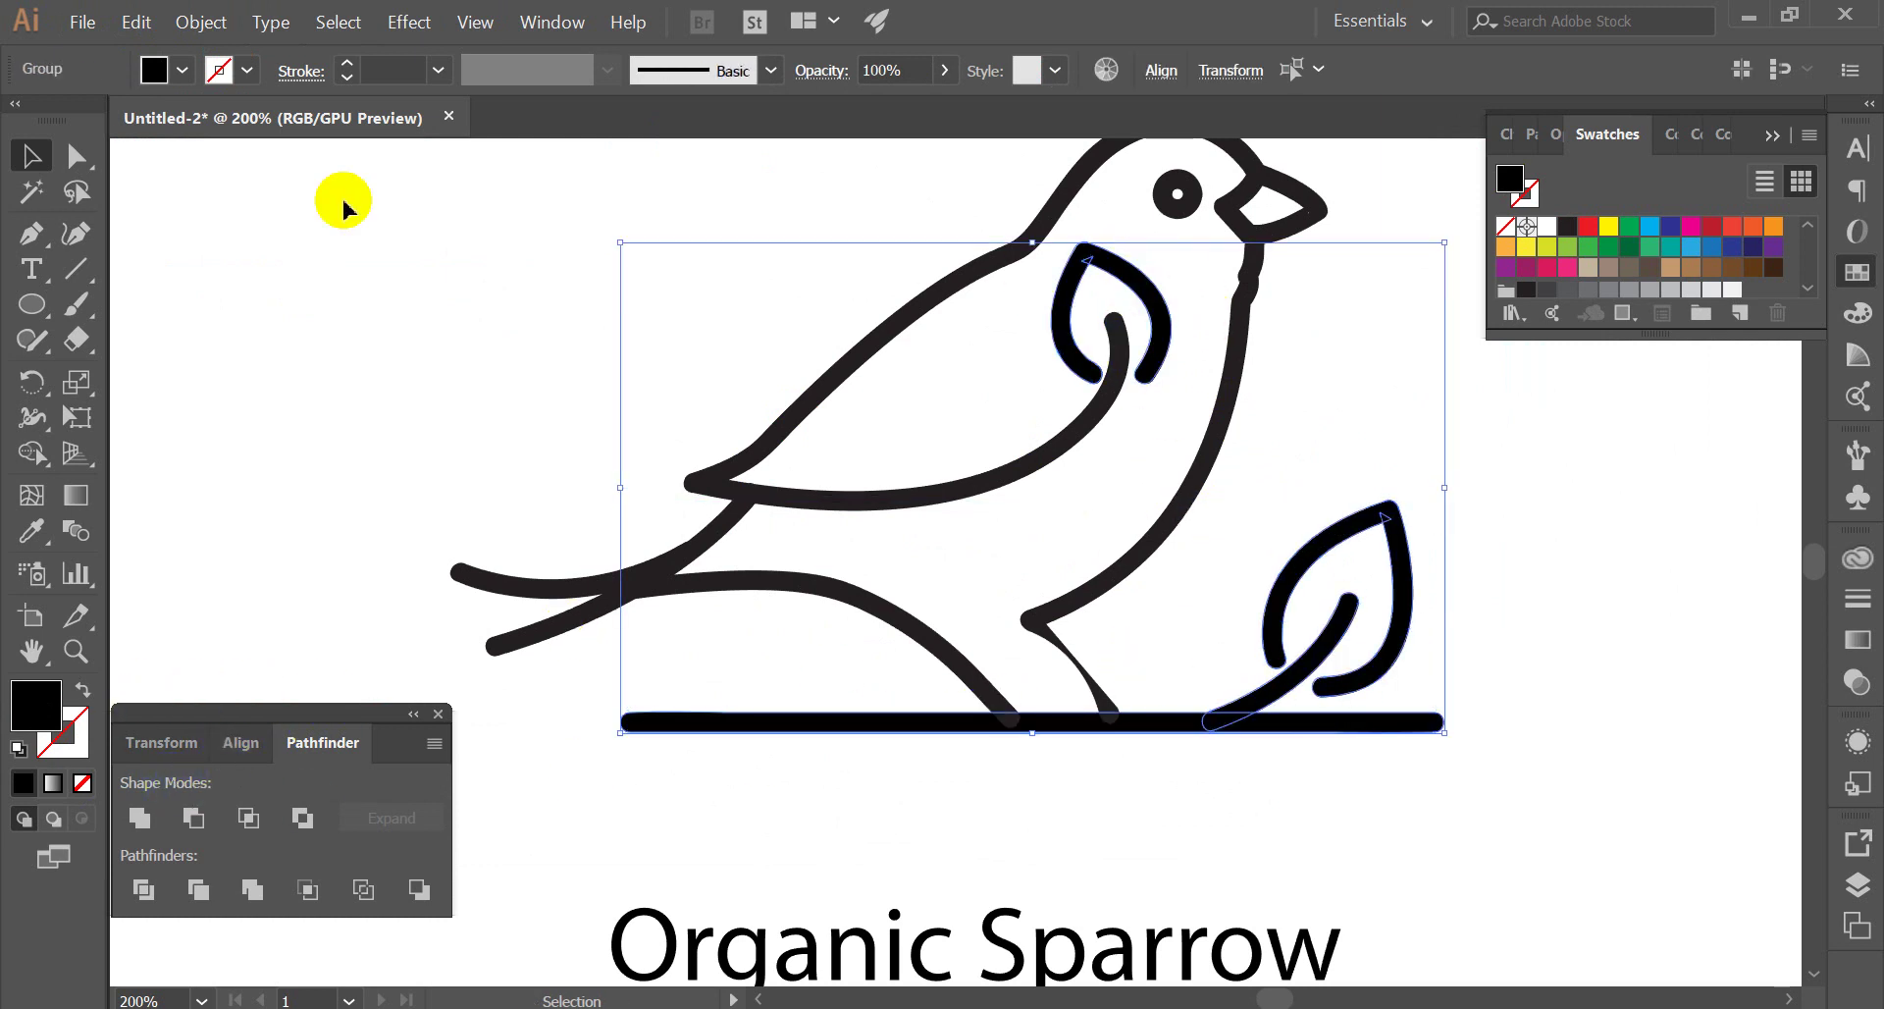
click(140, 753)
click(147, 817)
Shift the leg anchor left and pull its lower segment toward the branch
click(1148, 462)
alt+scroll(1128, 550, up, 2)
drag(980, 673, 1029, 758)
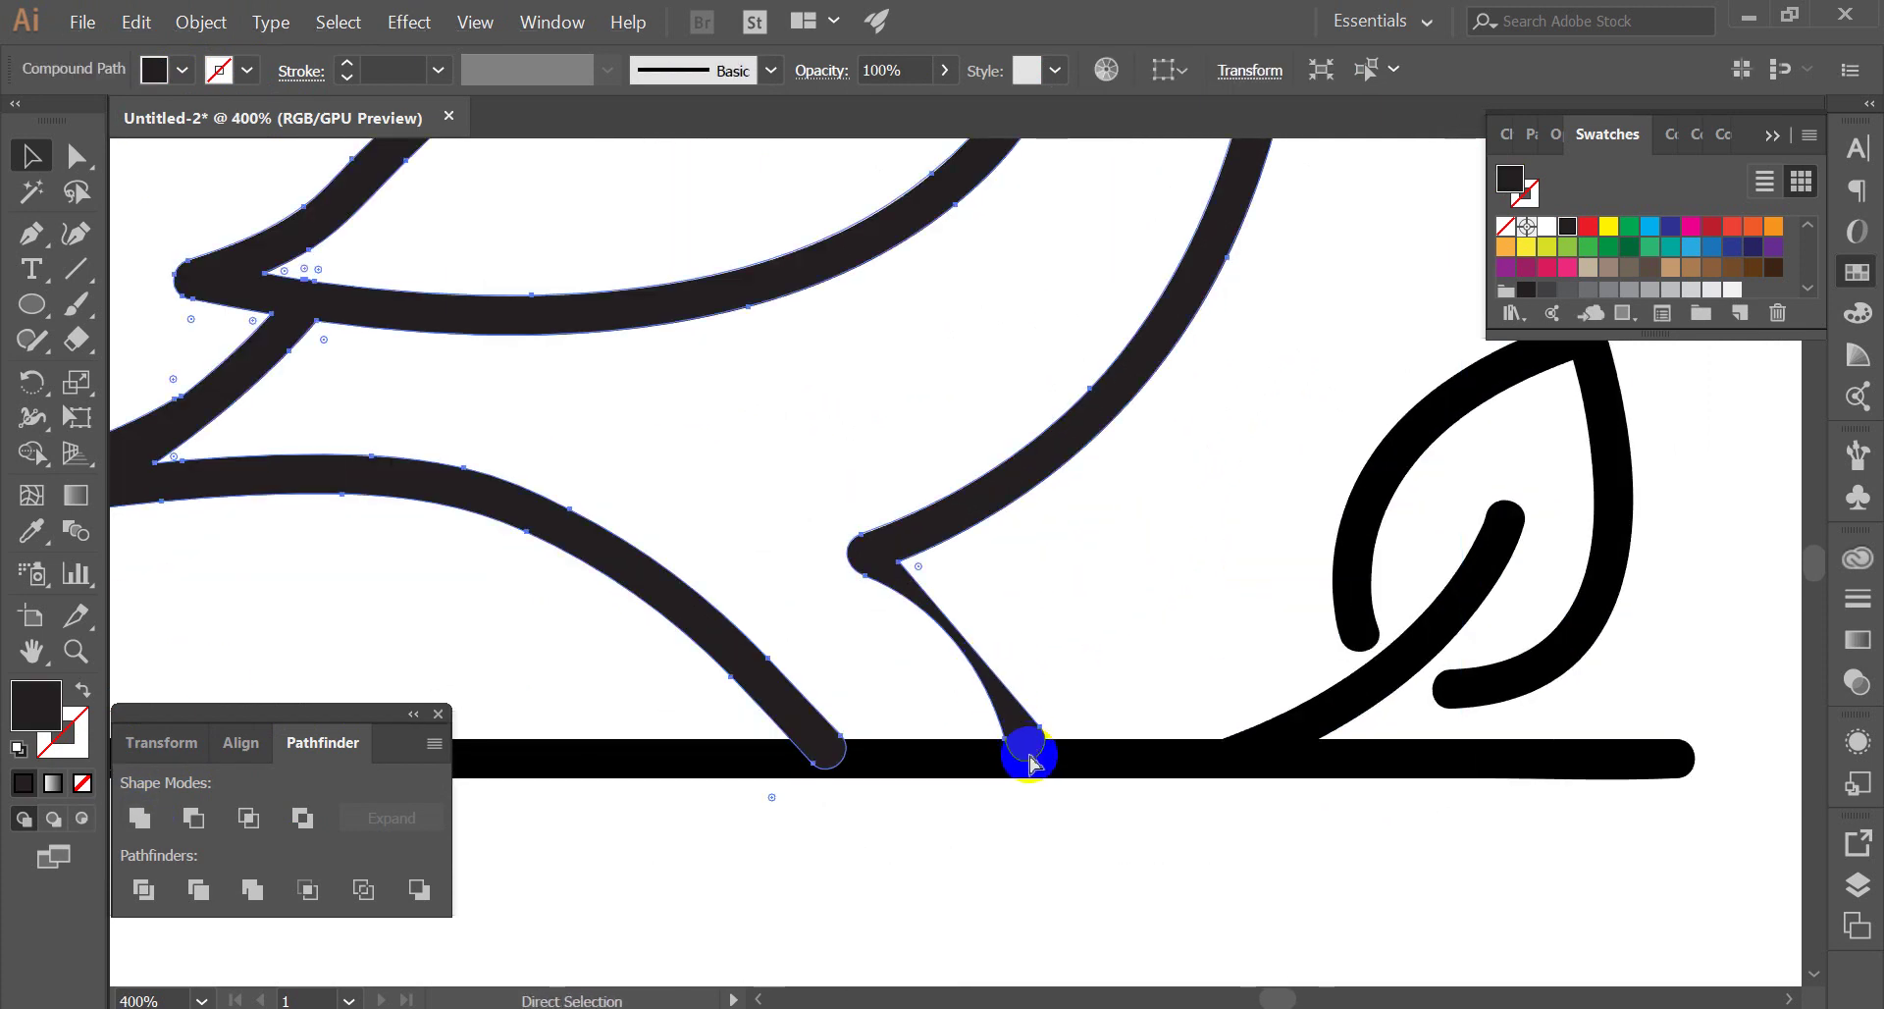
click(932, 606)
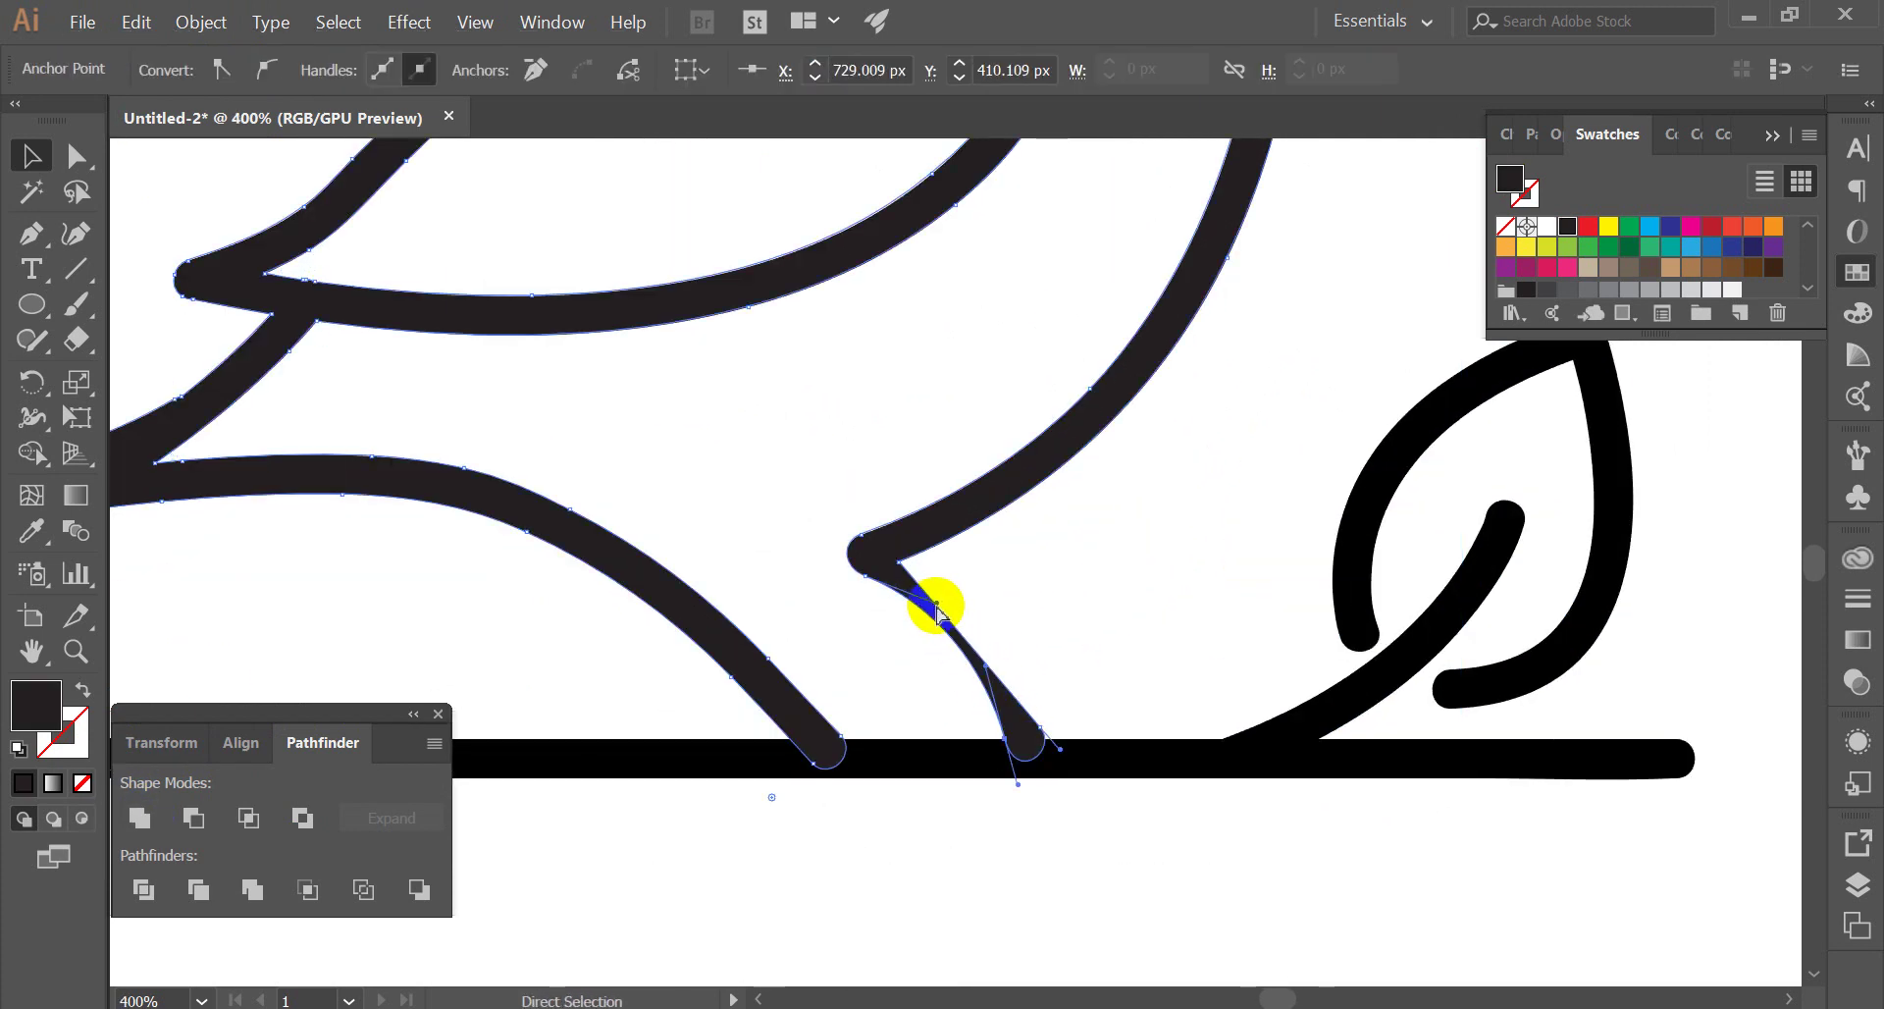
drag(937, 610, 922, 606)
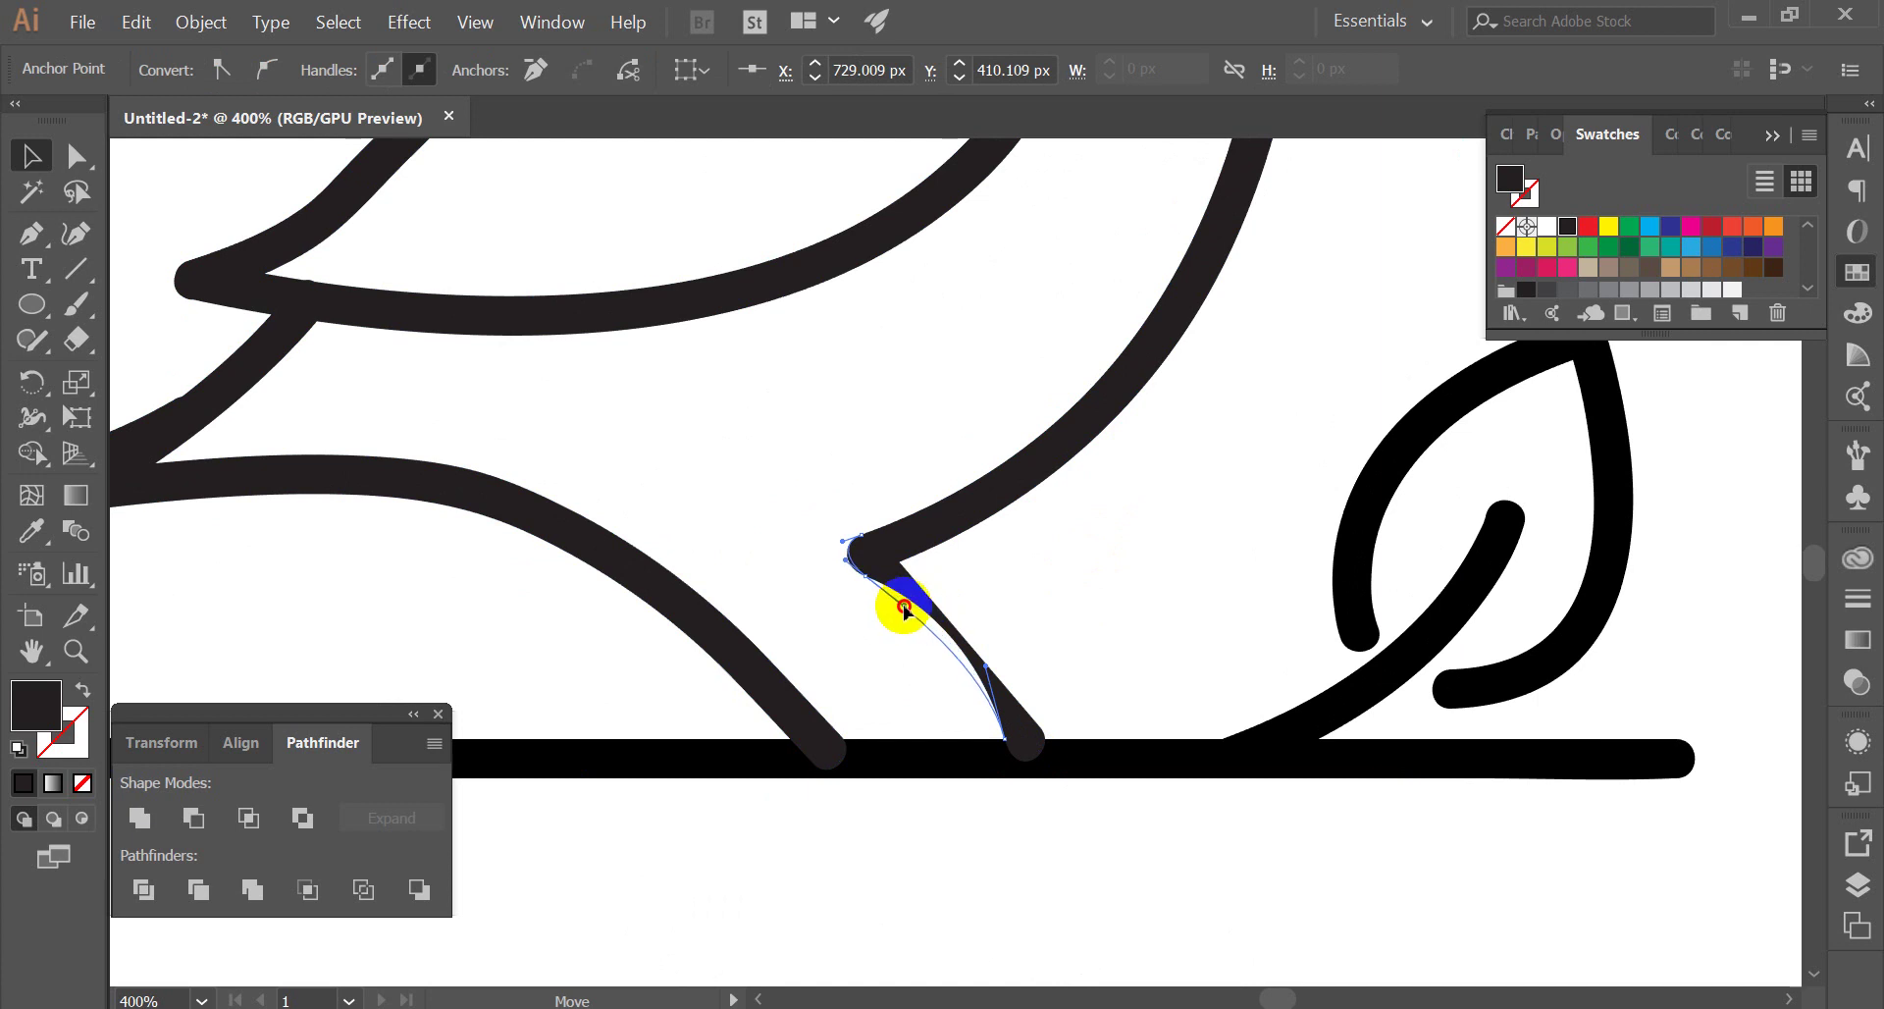
click(1012, 731)
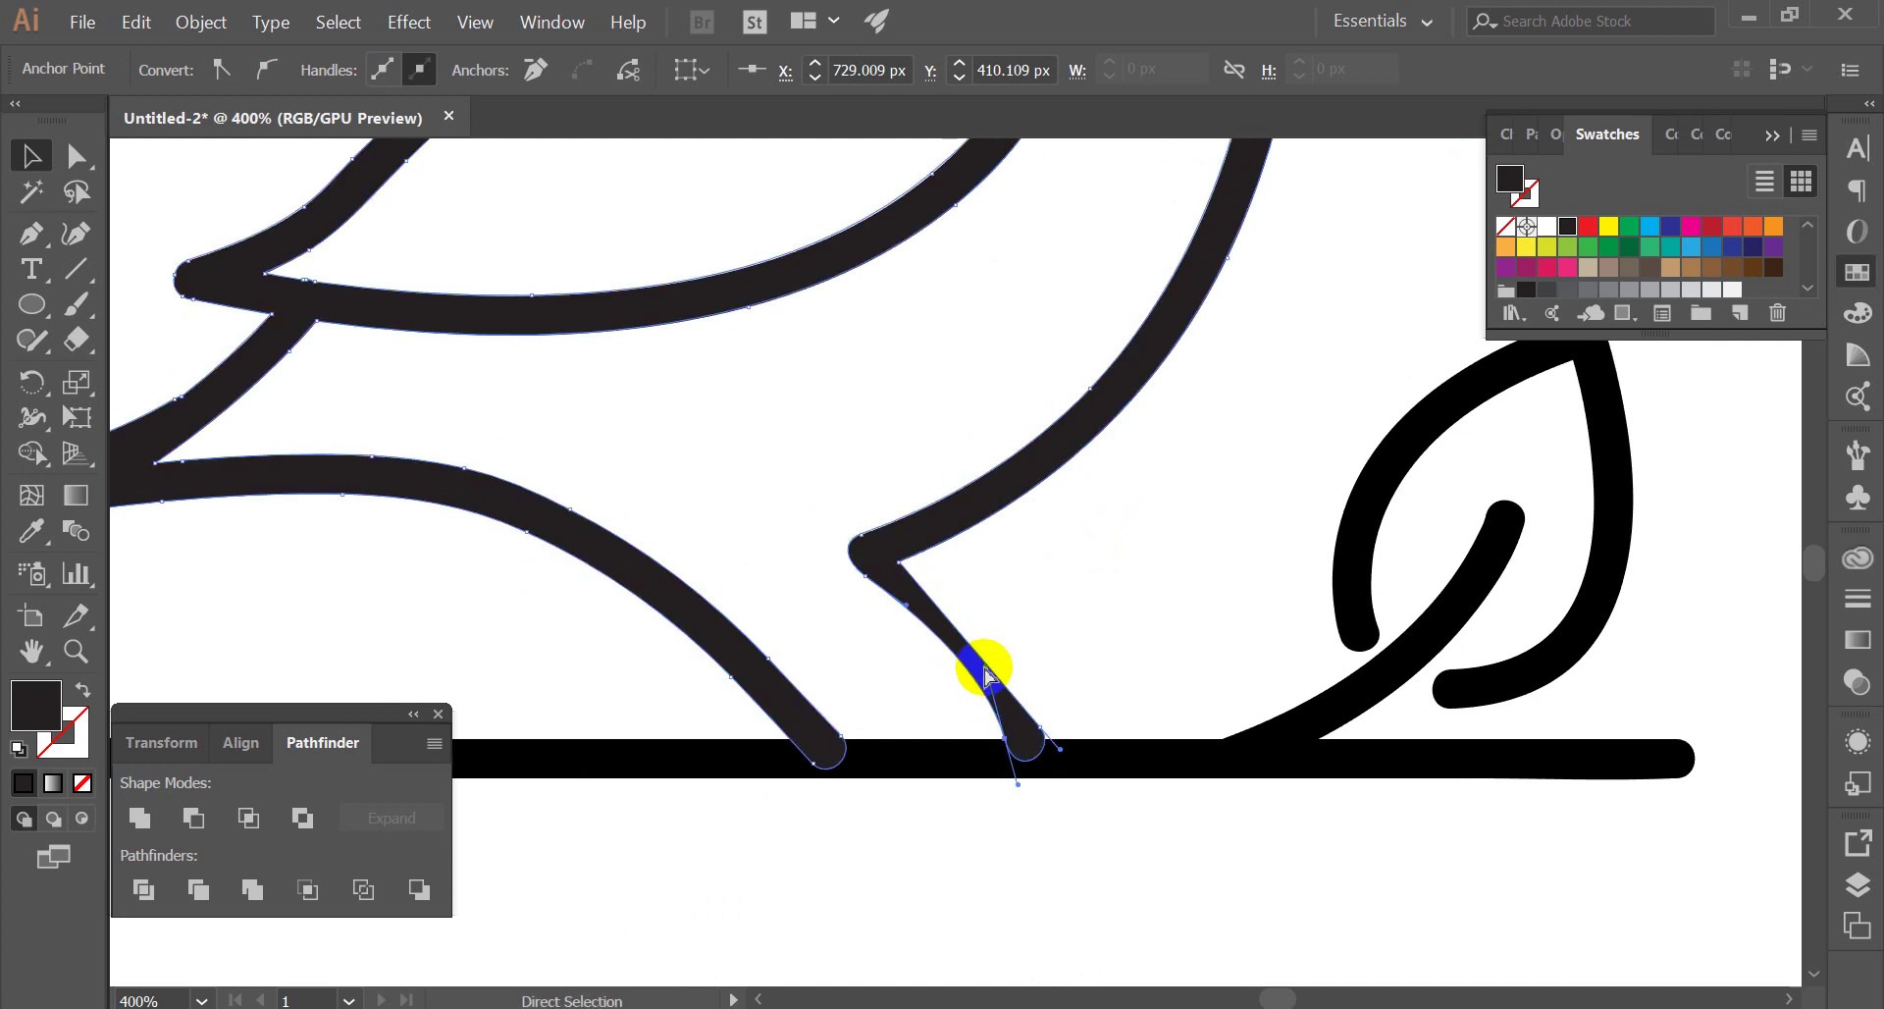
drag(986, 672, 962, 692)
click(1092, 576)
Straighten the leg segment where it meets the branch, then view the whole logo
key(ctrl+0)
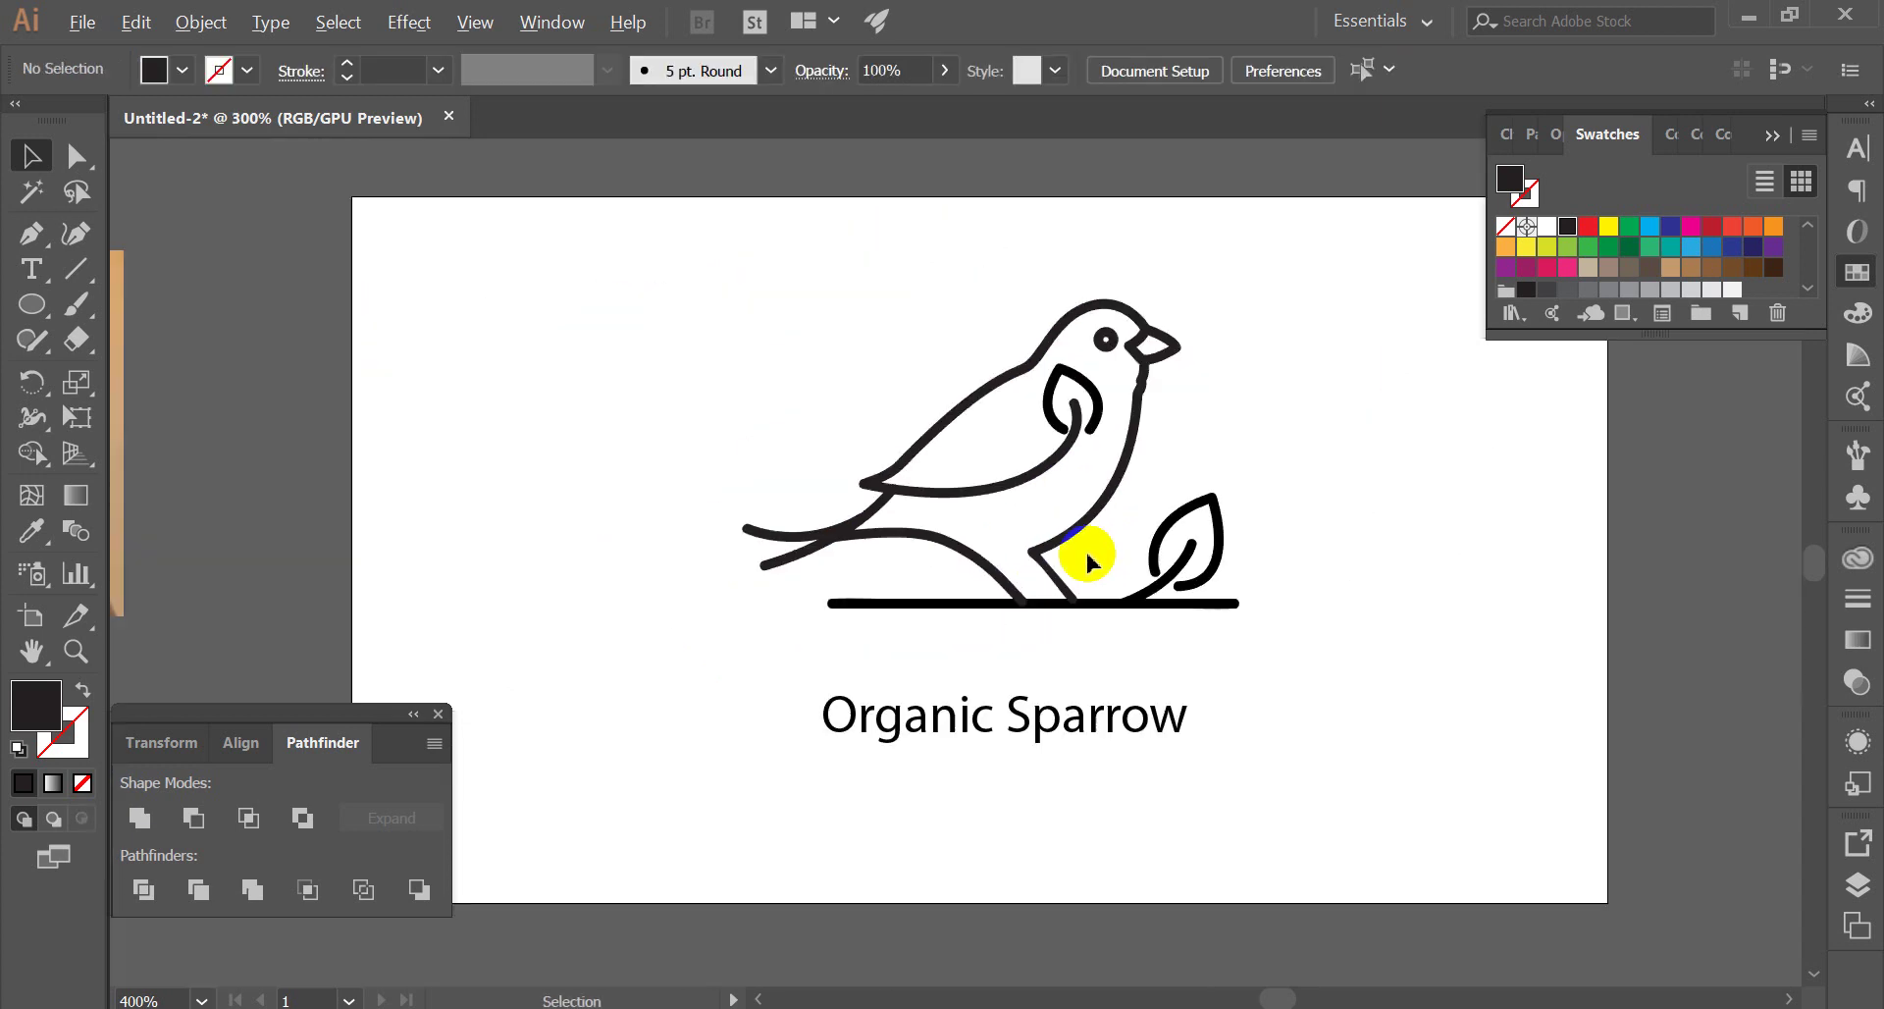
alt+scroll(1079, 559, up, 3)
alt+scroll(1067, 569, up, 3)
click(929, 630)
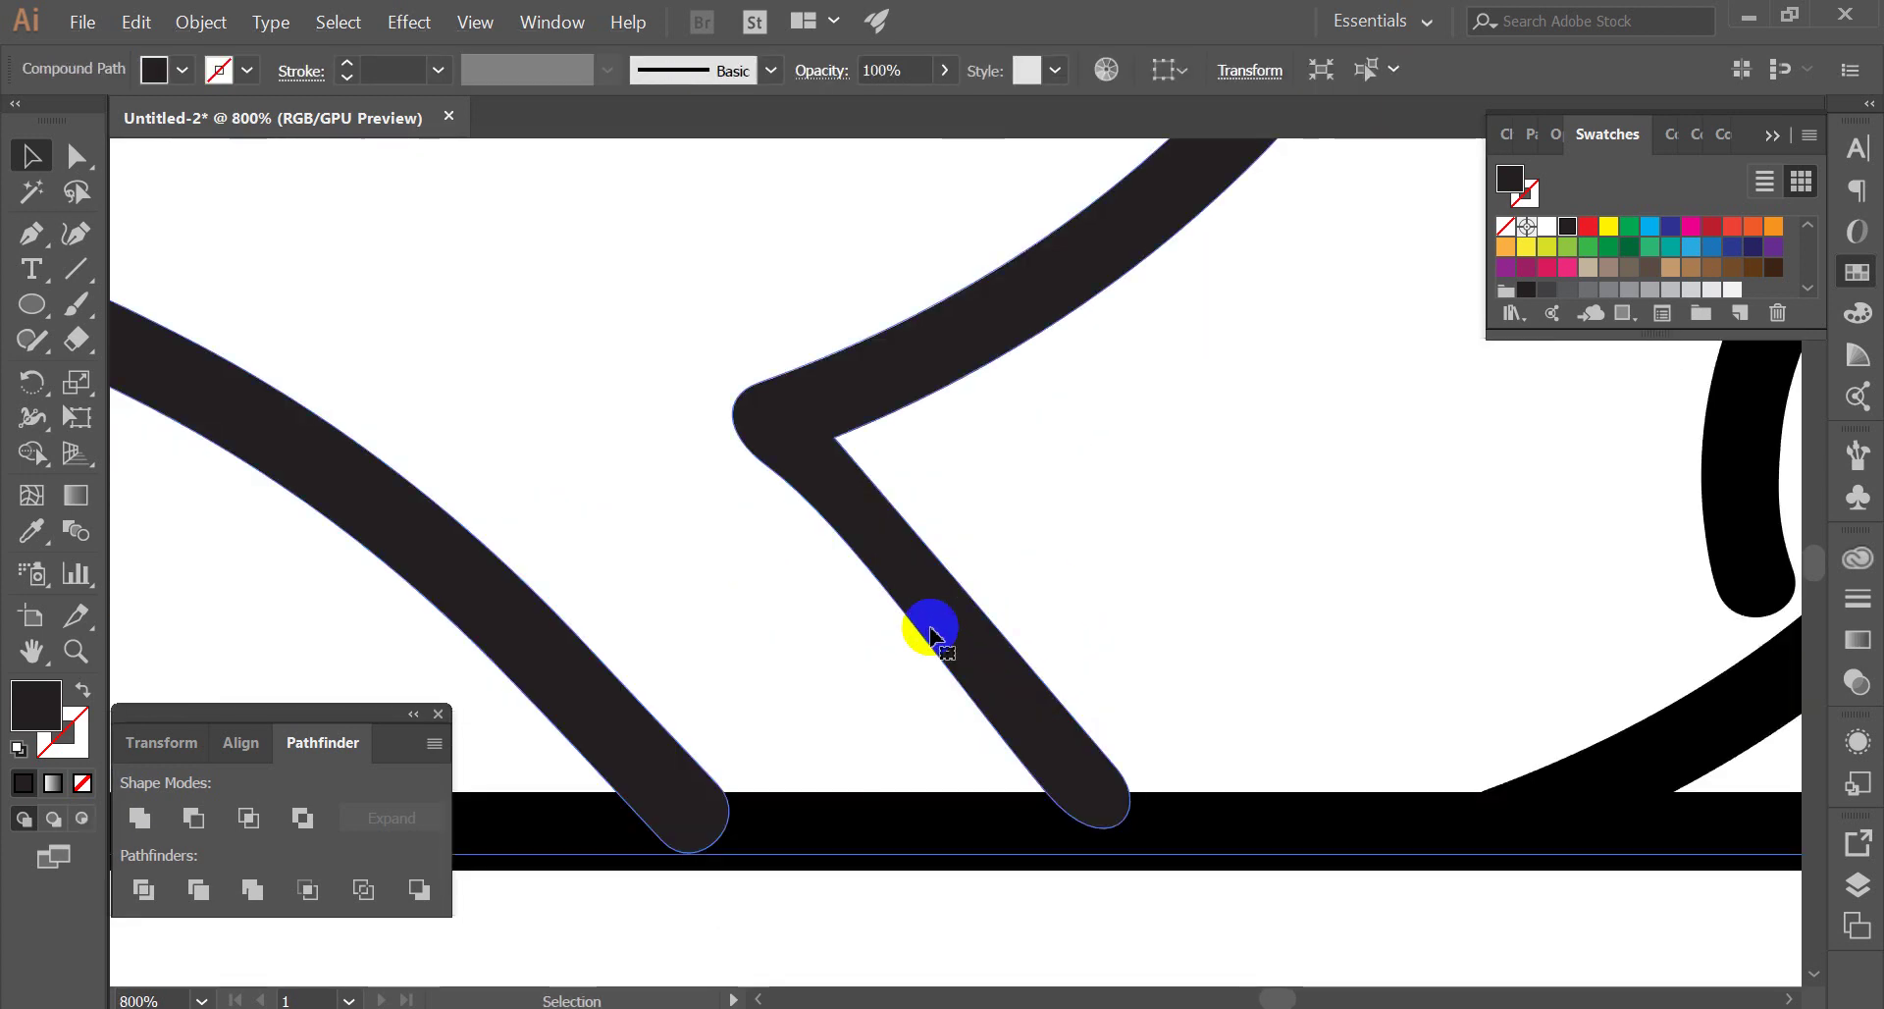
click(1117, 771)
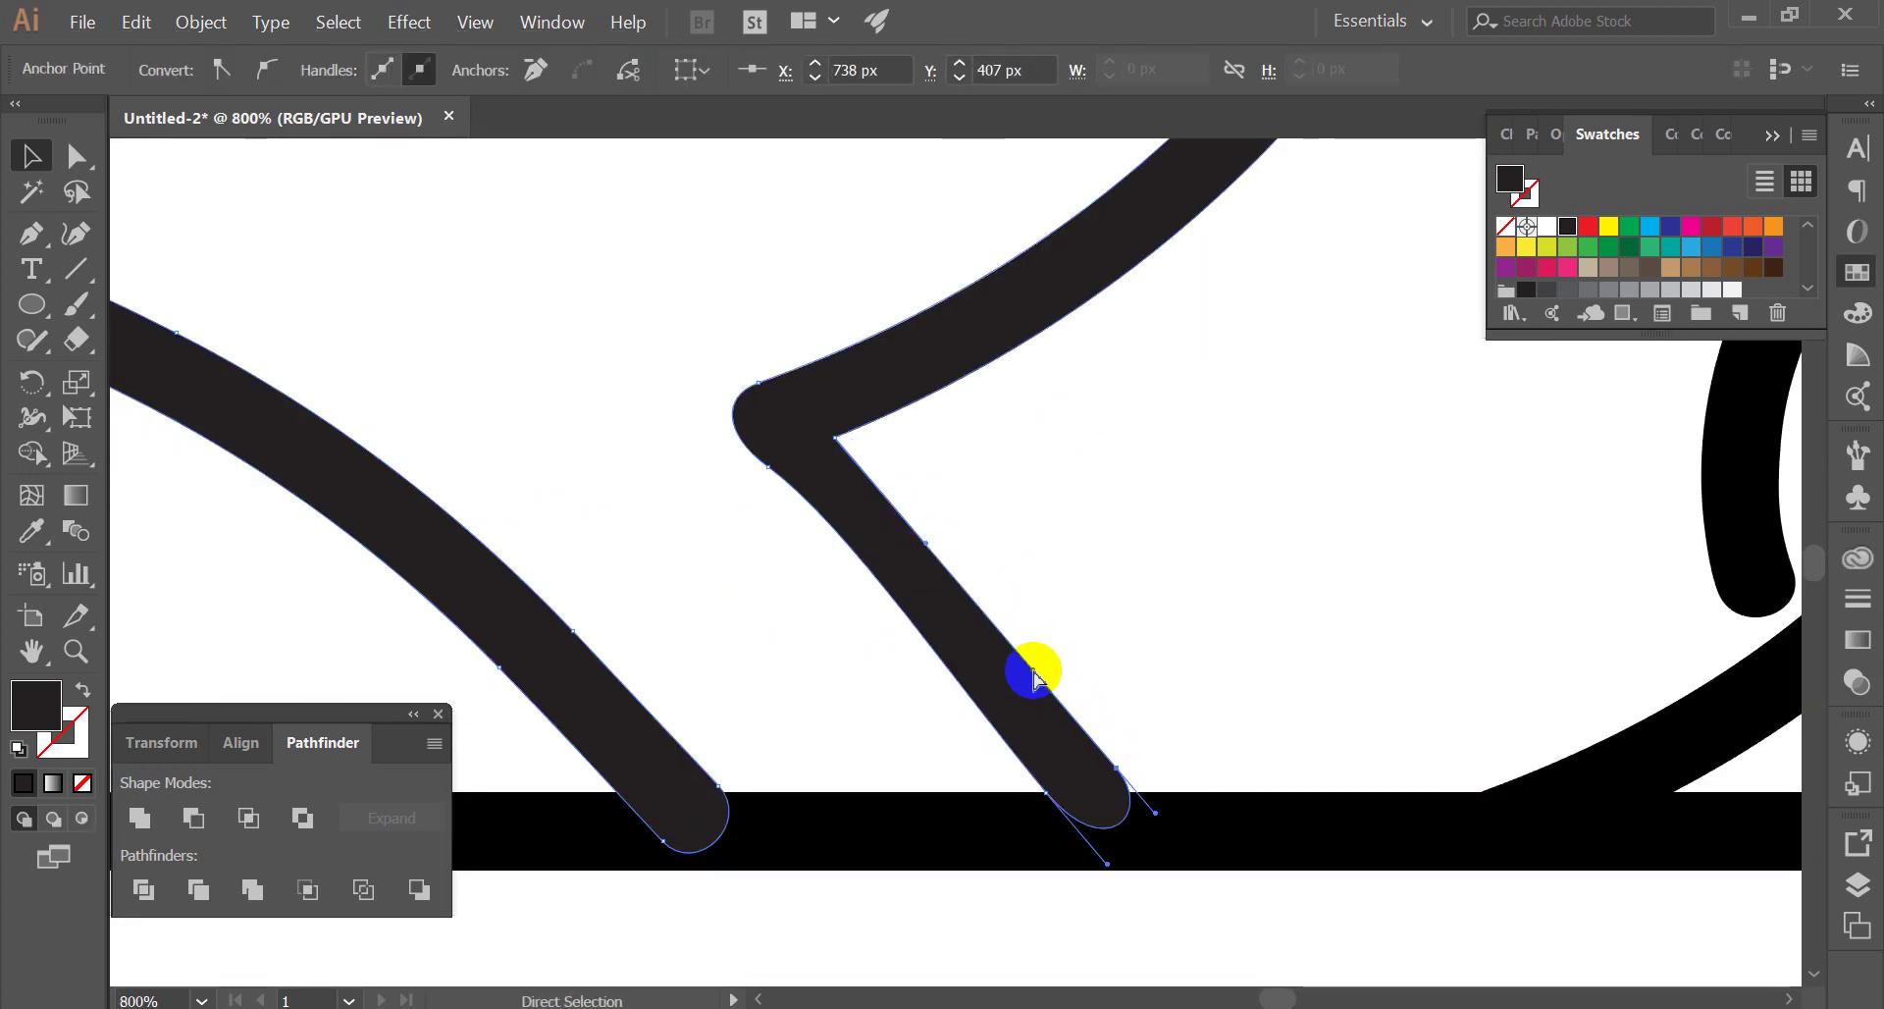
drag(1034, 674, 932, 535)
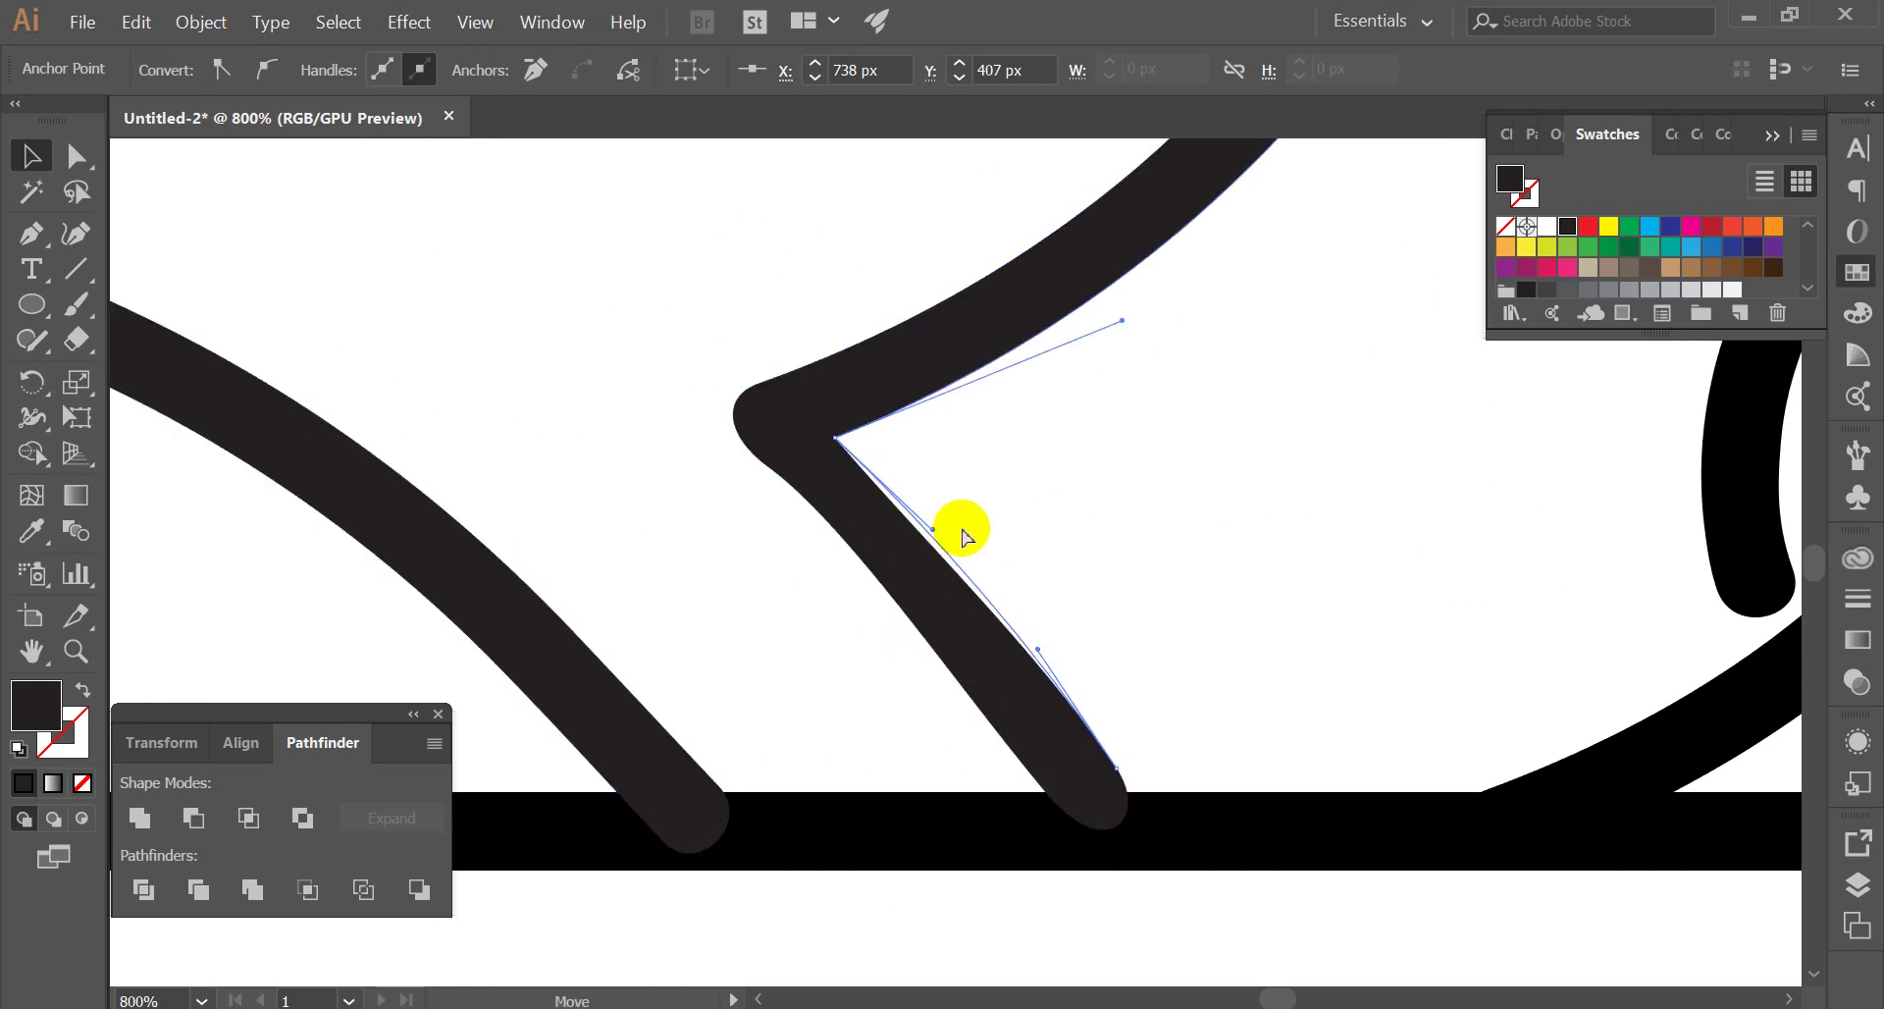
key(ctrl+0)
key(ctrl+1)
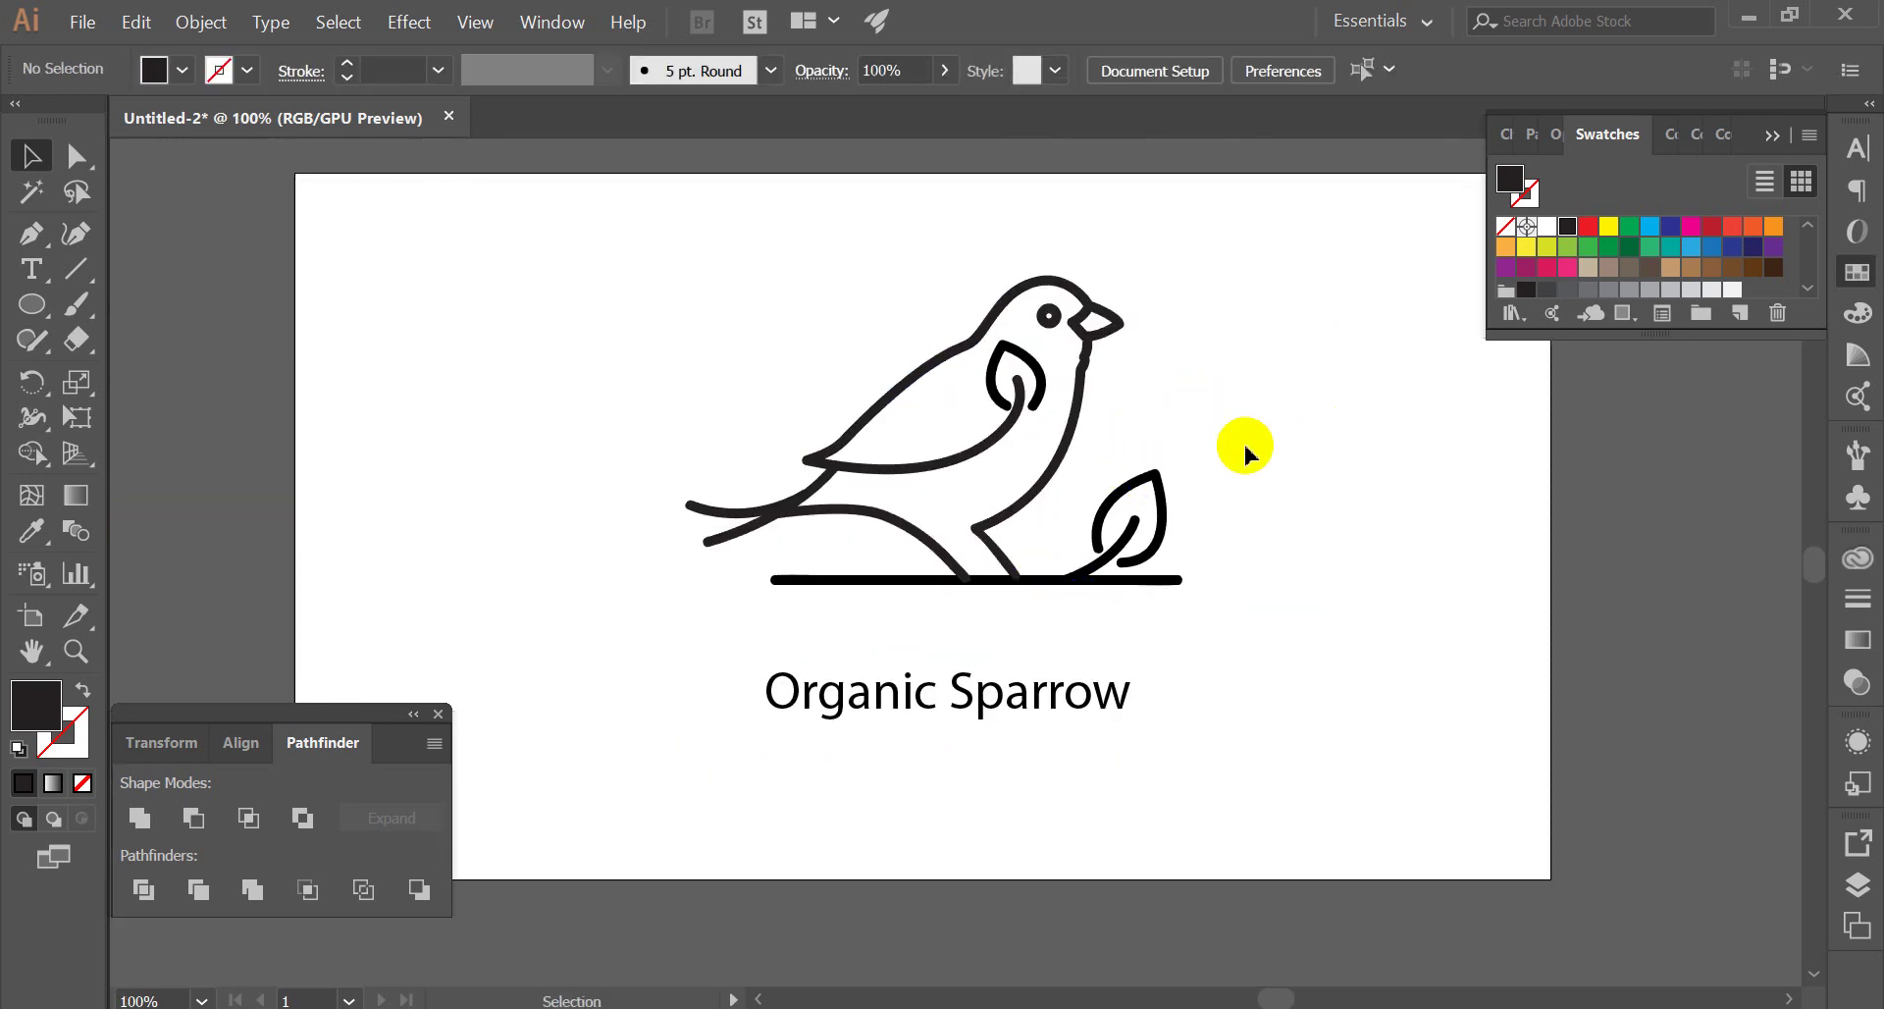
Give every sparrow stroke the belly stroke's appearance using the Eyedropper
scroll(1029, 479, up, 1)
drag(530, 192, 1471, 761)
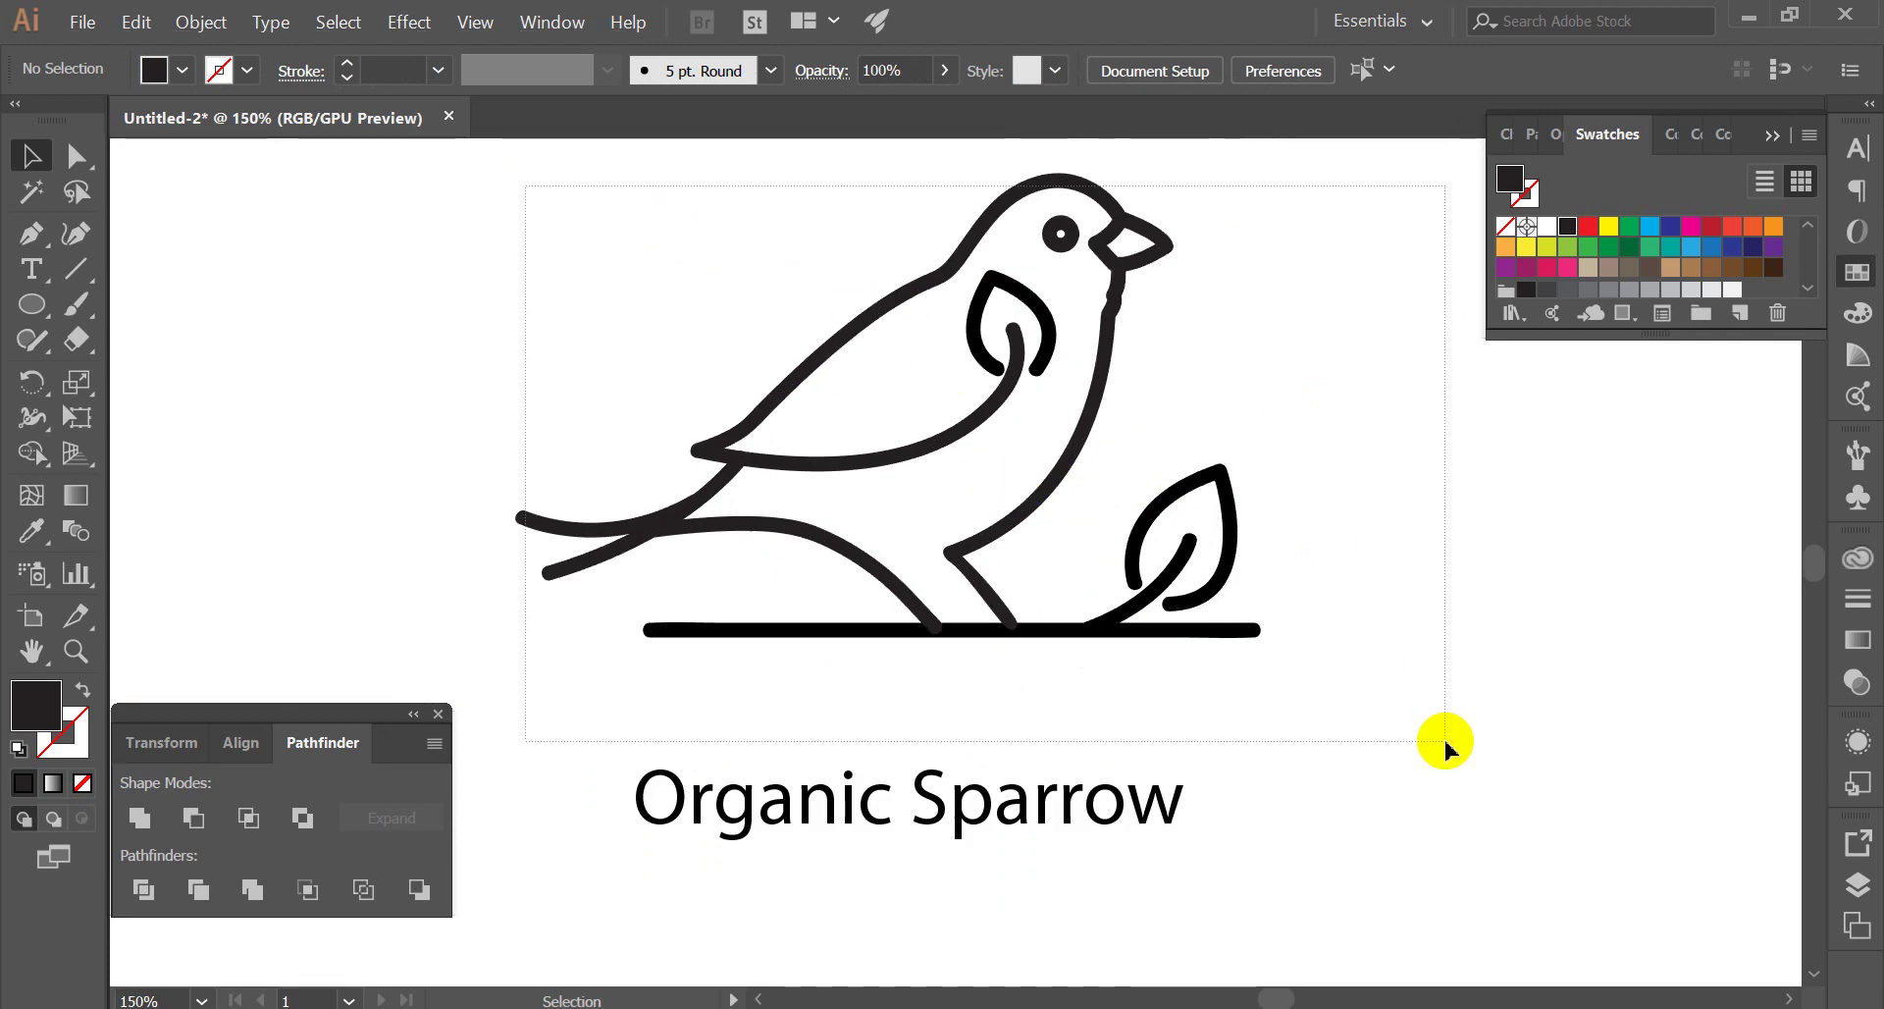
click(32, 530)
click(775, 453)
click(771, 457)
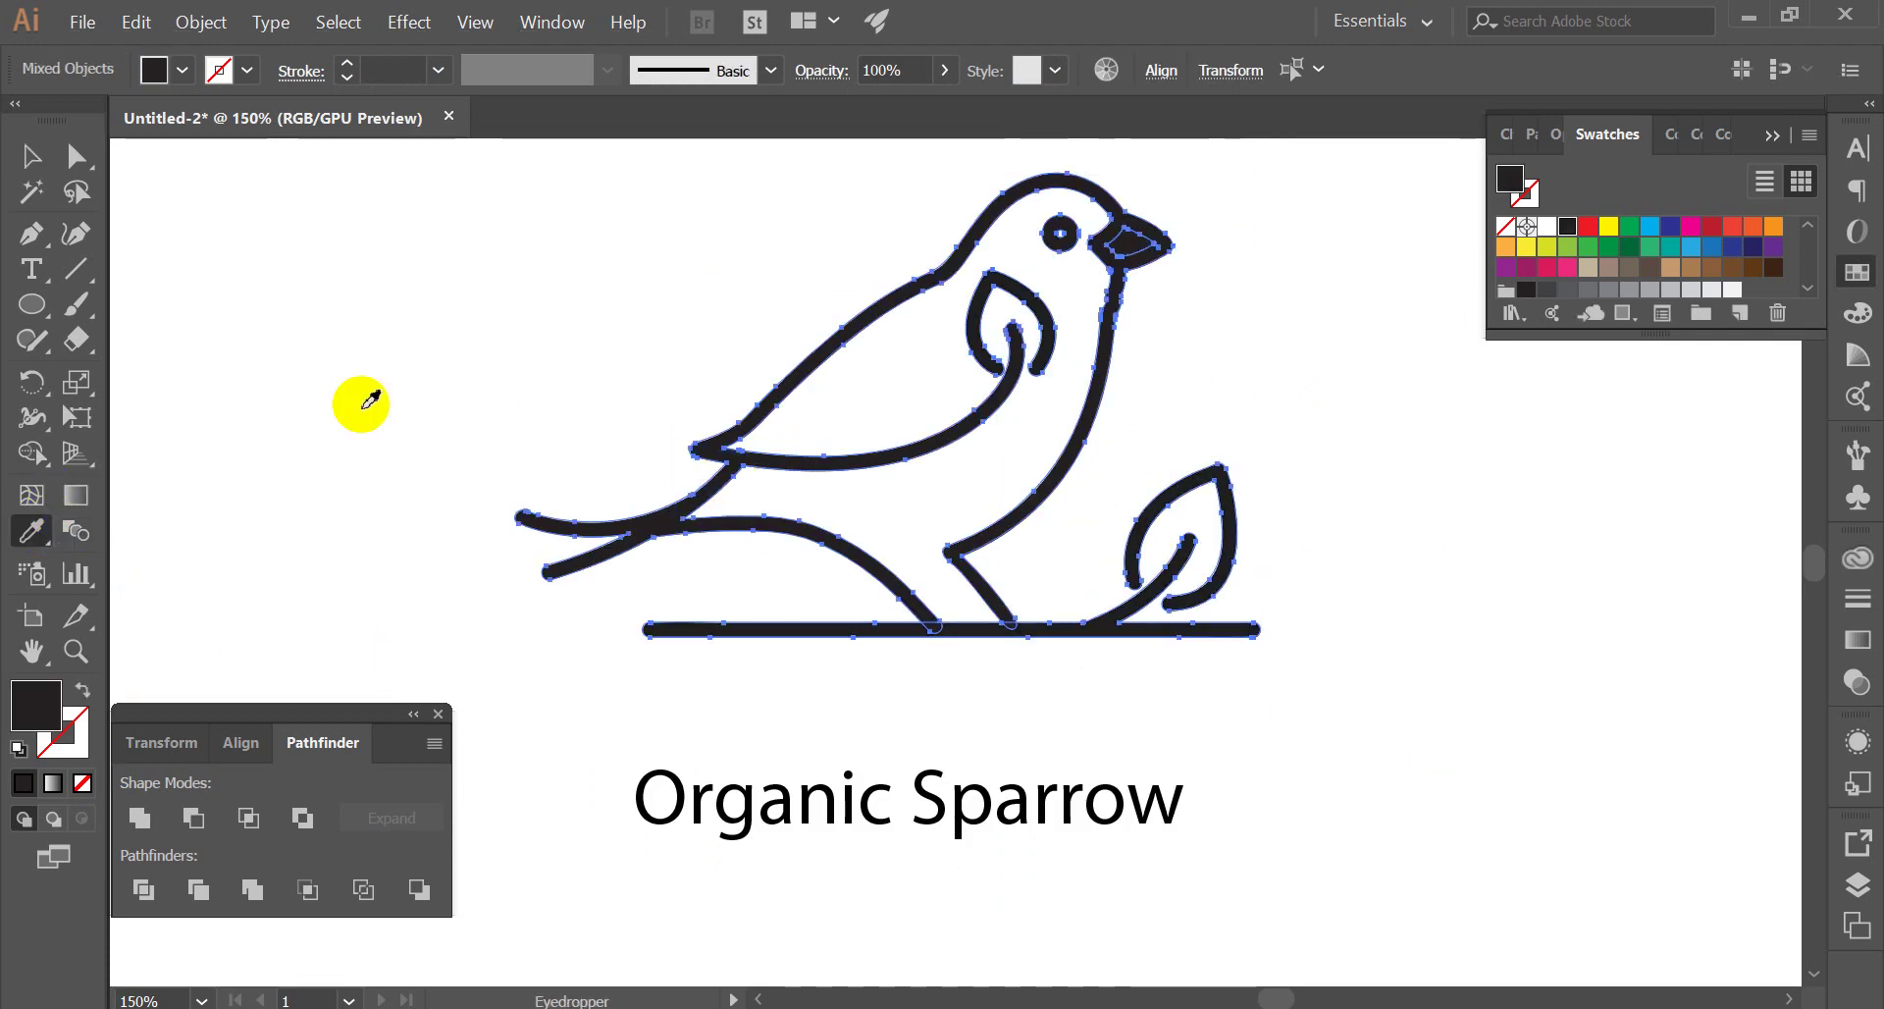
click(34, 157)
Nudge the beak's inner shape slightly up and to the left
scroll(957, 257, up, 3)
click(952, 263)
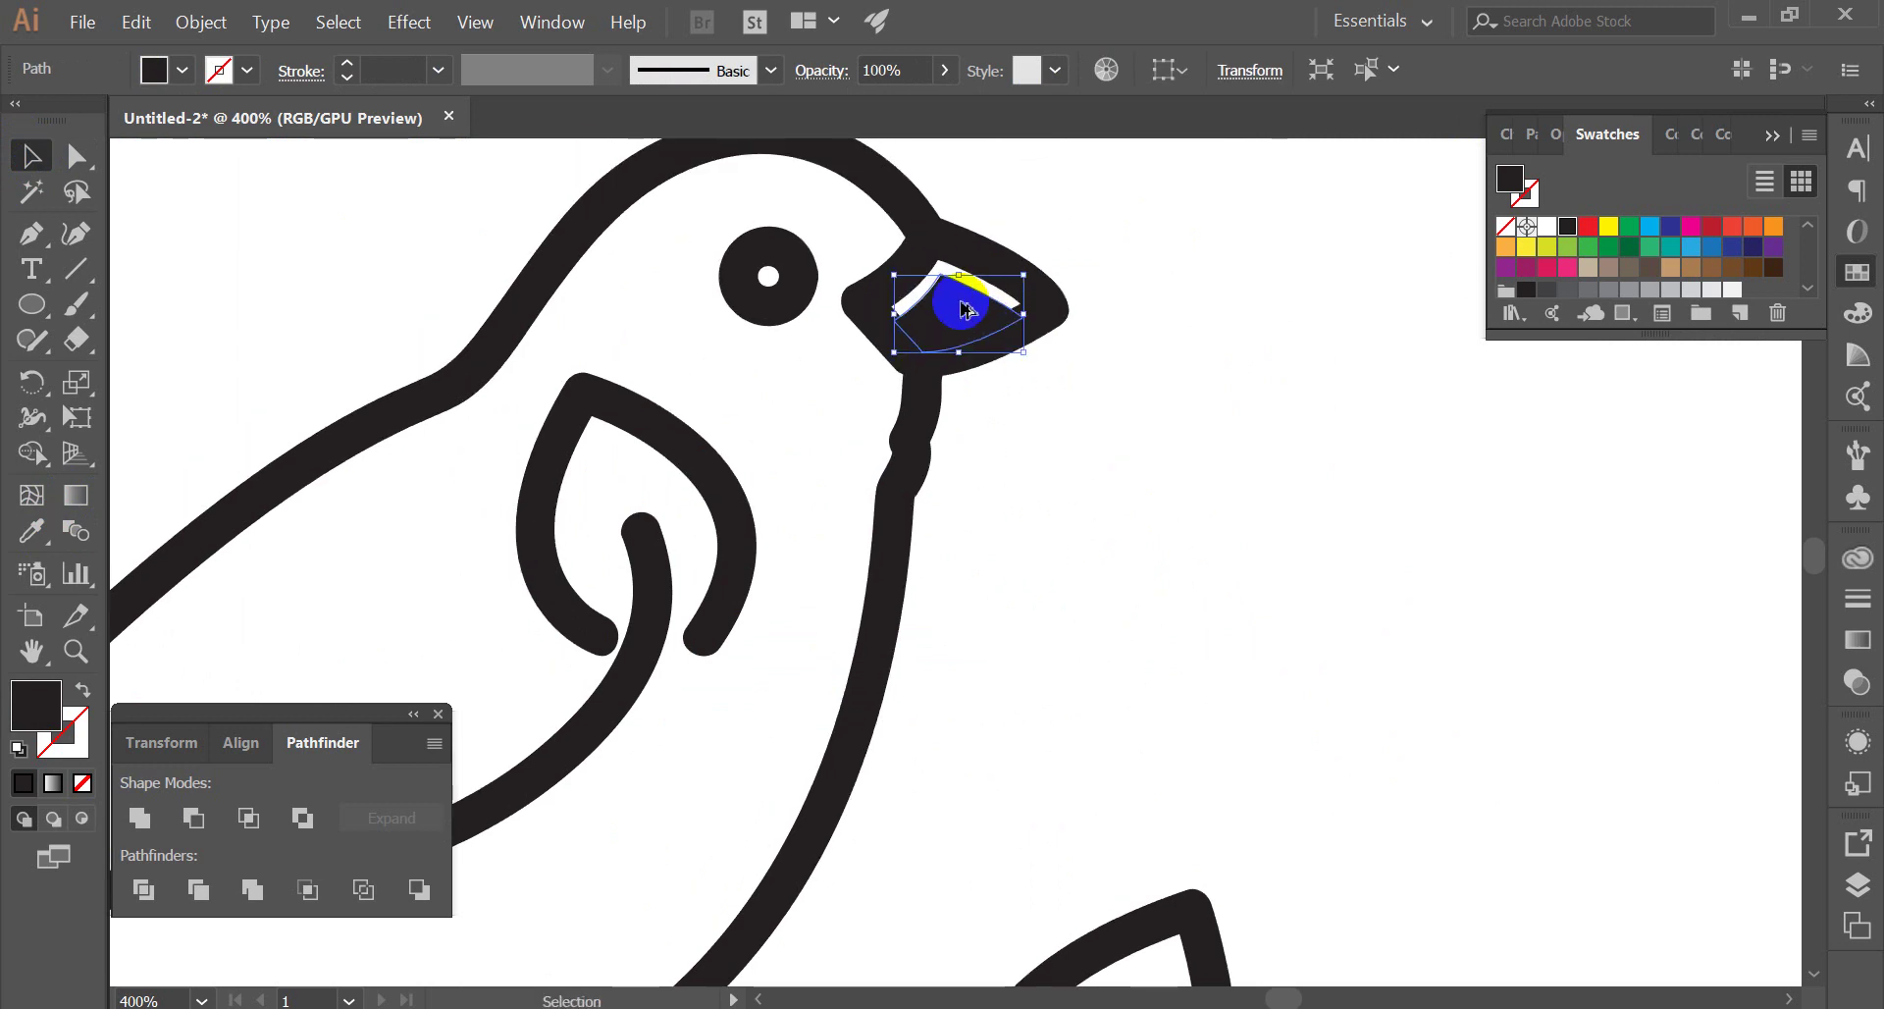
scroll(956, 283, up, 2)
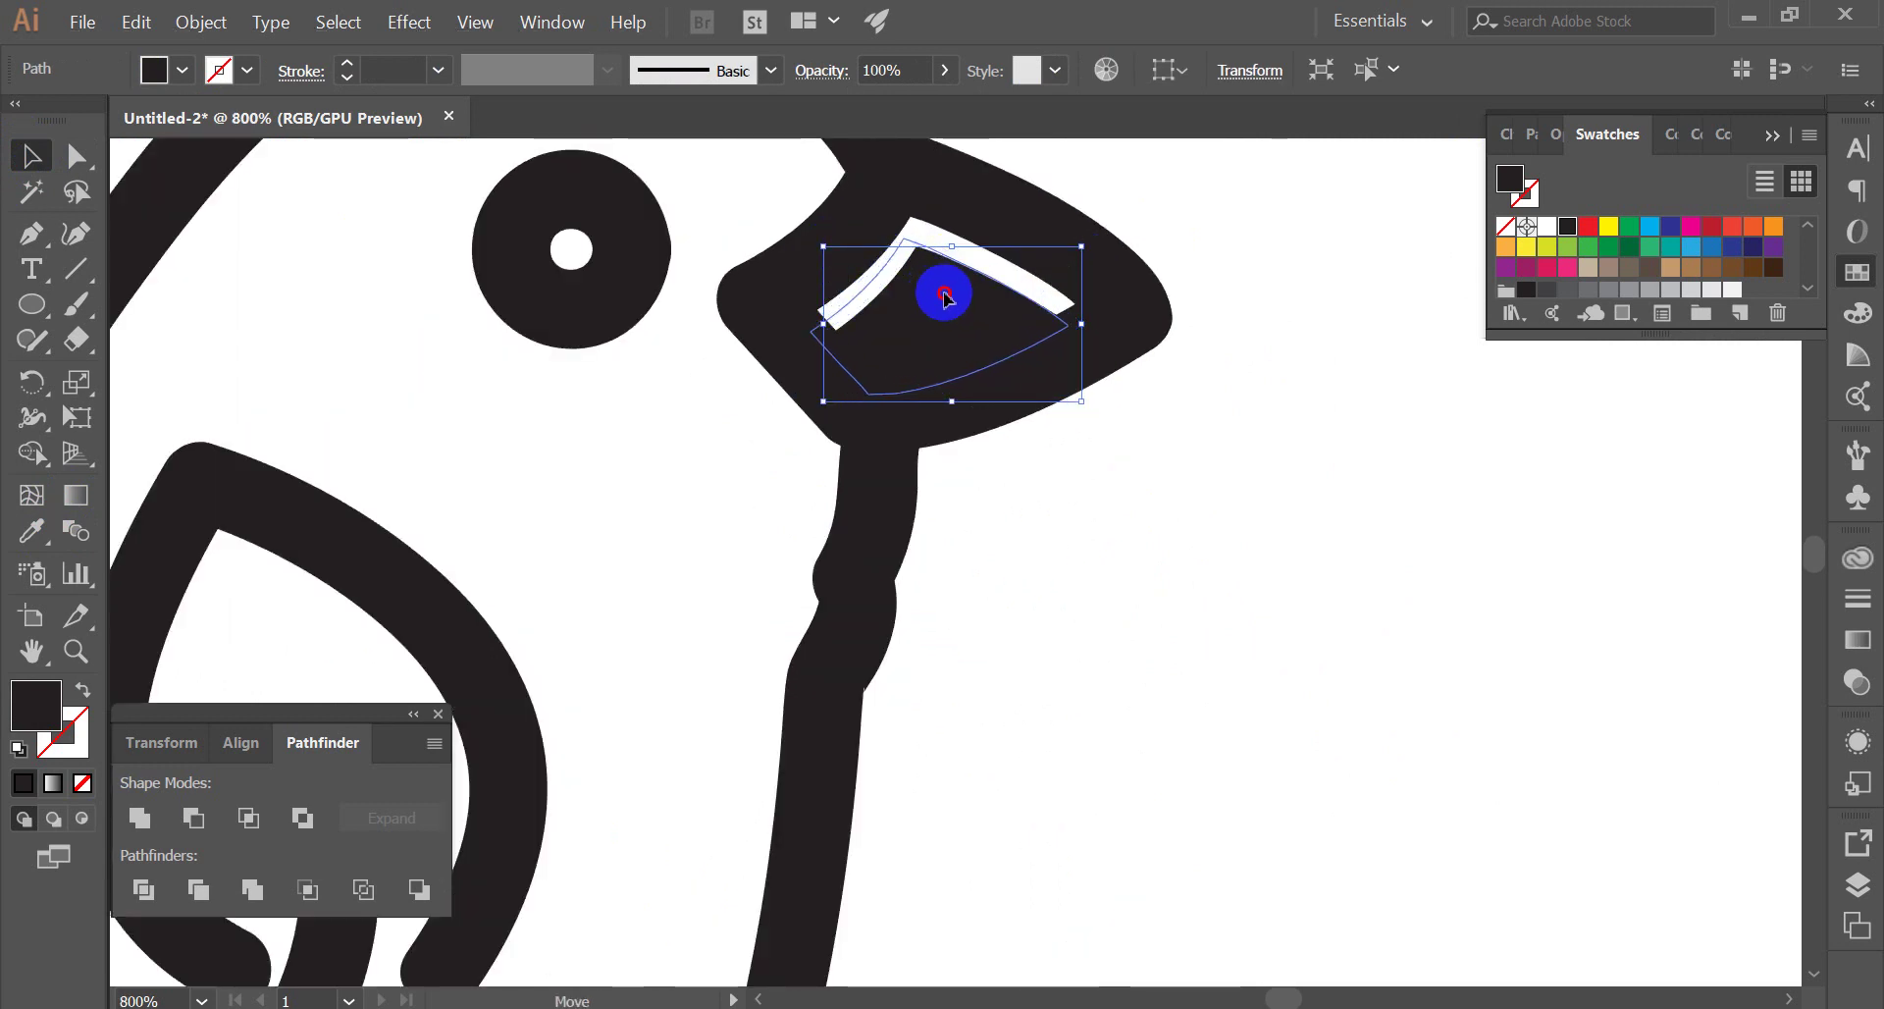
drag(954, 287, 959, 304)
click(1313, 367)
Marquee-select all of the bird artwork
scroll(1319, 373, down, 2)
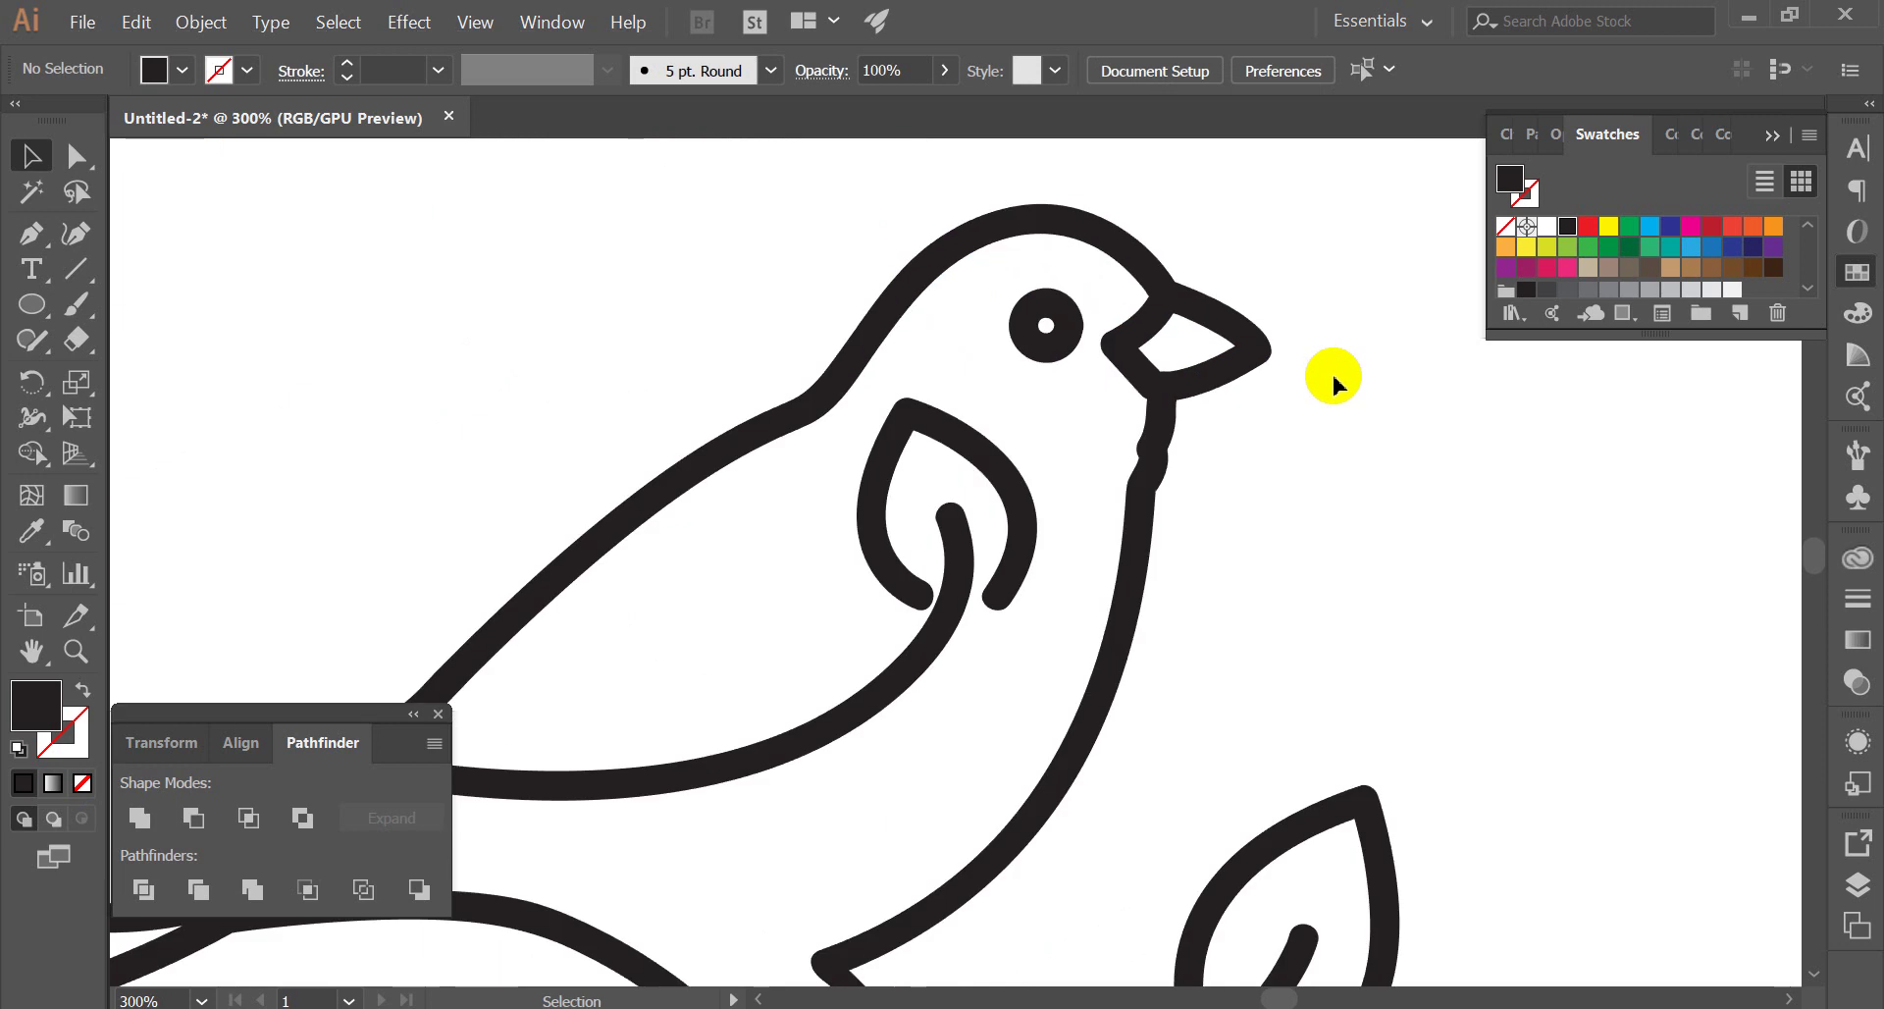
scroll(1320, 392, down, 5)
scroll(1344, 481, up, 3)
mouse_move(800, 261)
mouse_down()
mouse_move(1212, 371)
mouse_move(1182, 387)
mouse_move(1125, 344)
mouse_up()
Move the Organic Sparrow text up beneath the scaled-down bird
key(v)
click(1328, 387)
drag(1138, 633, 1084, 532)
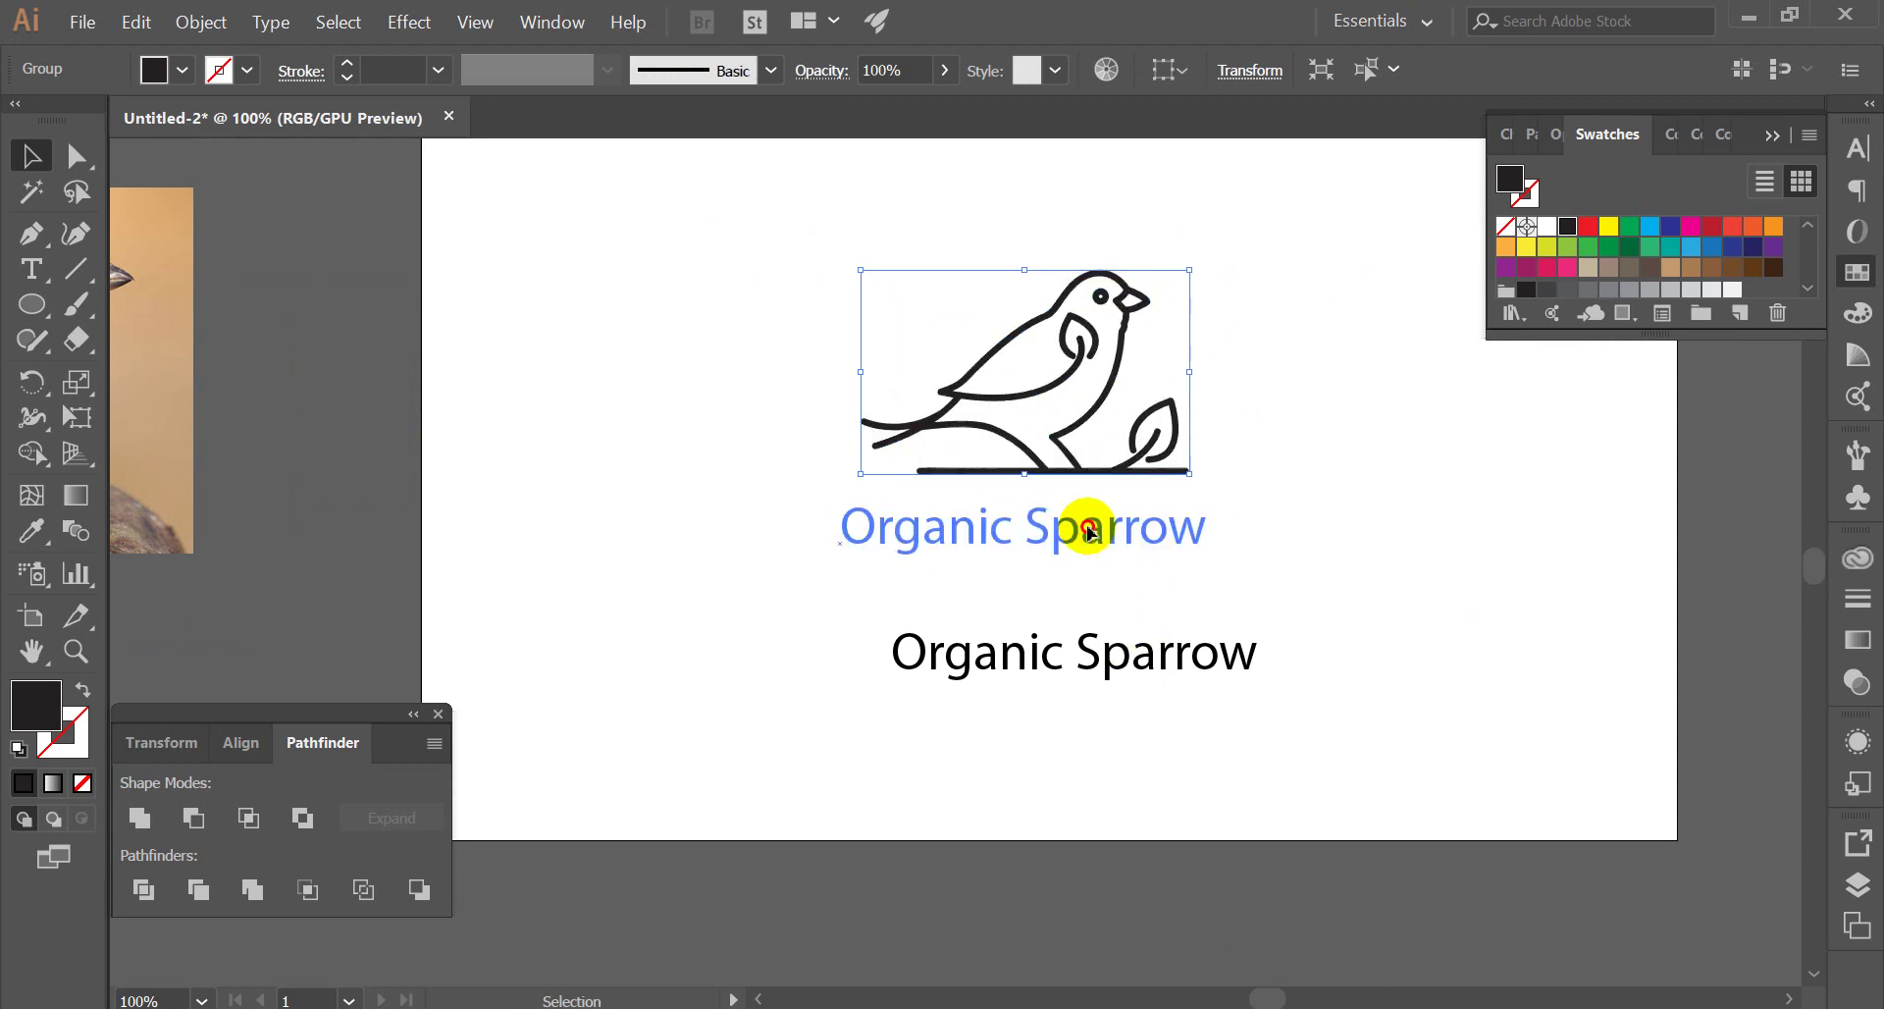
Set the title in Bebas Neue Bold with tracking of 100
click(1083, 66)
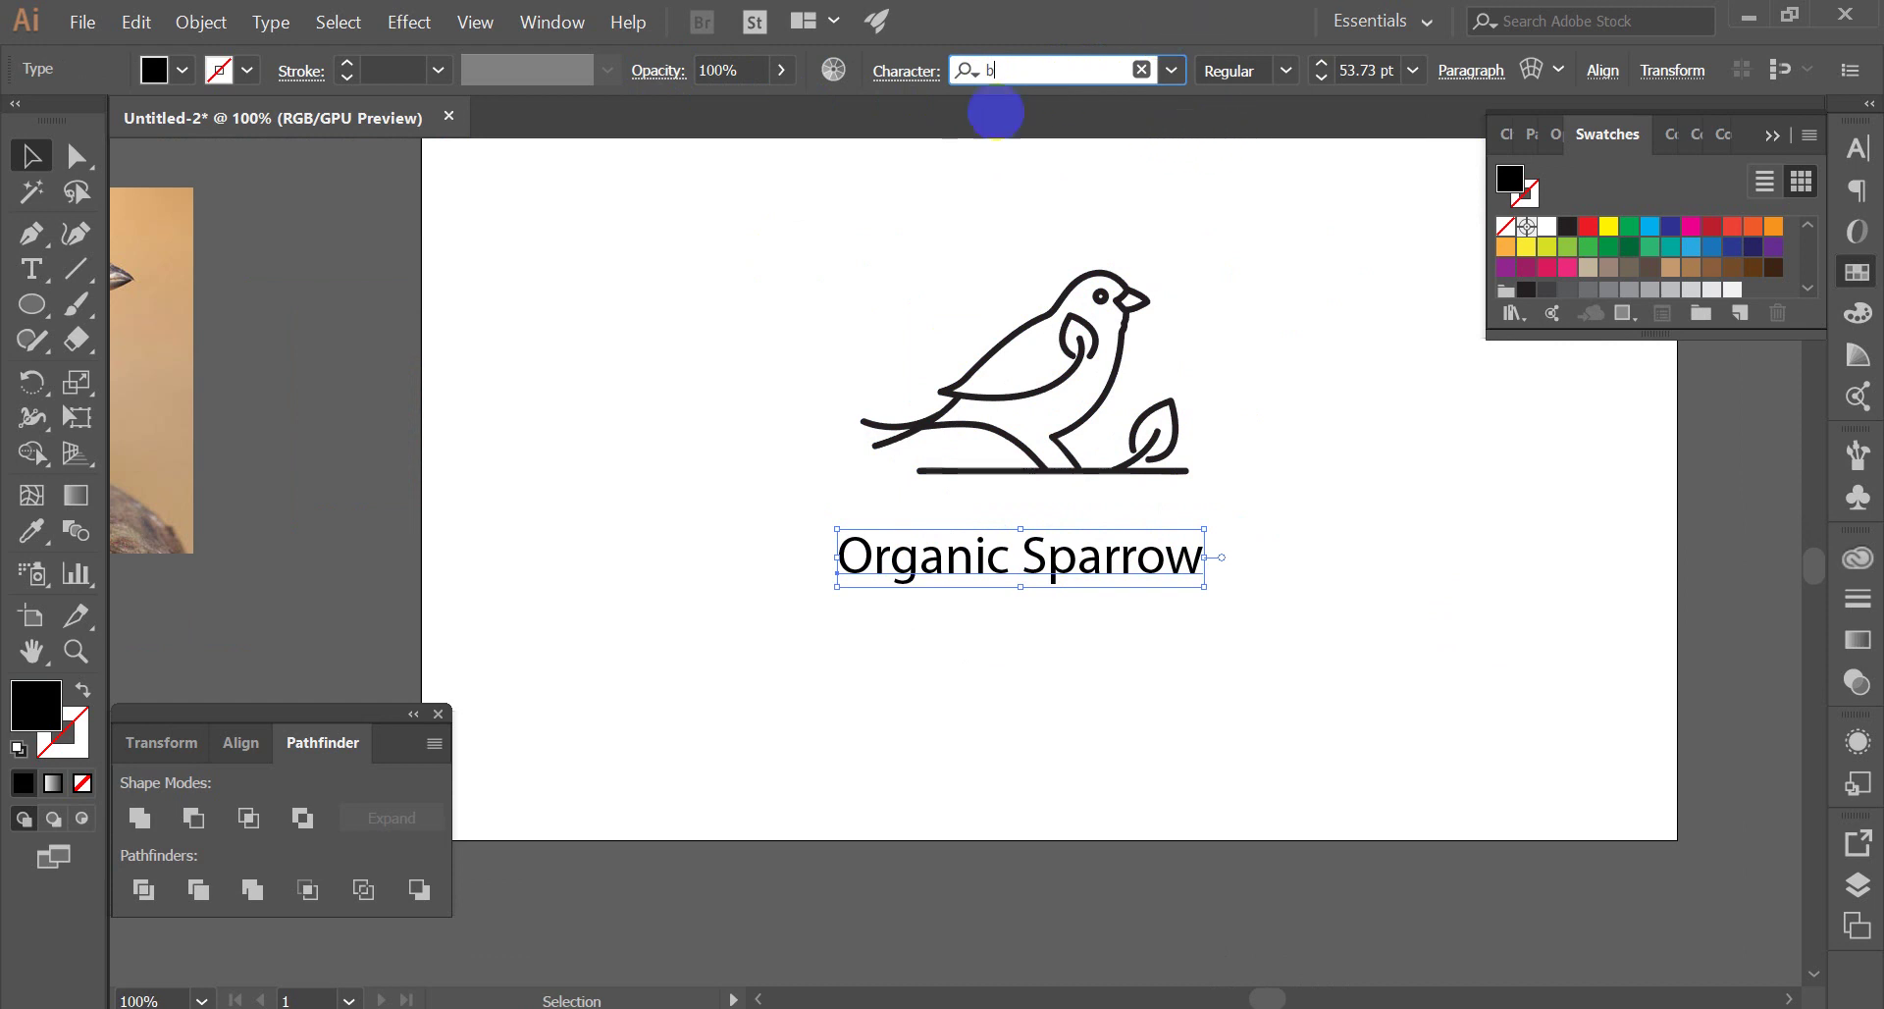
text(eb)
click(1106, 306)
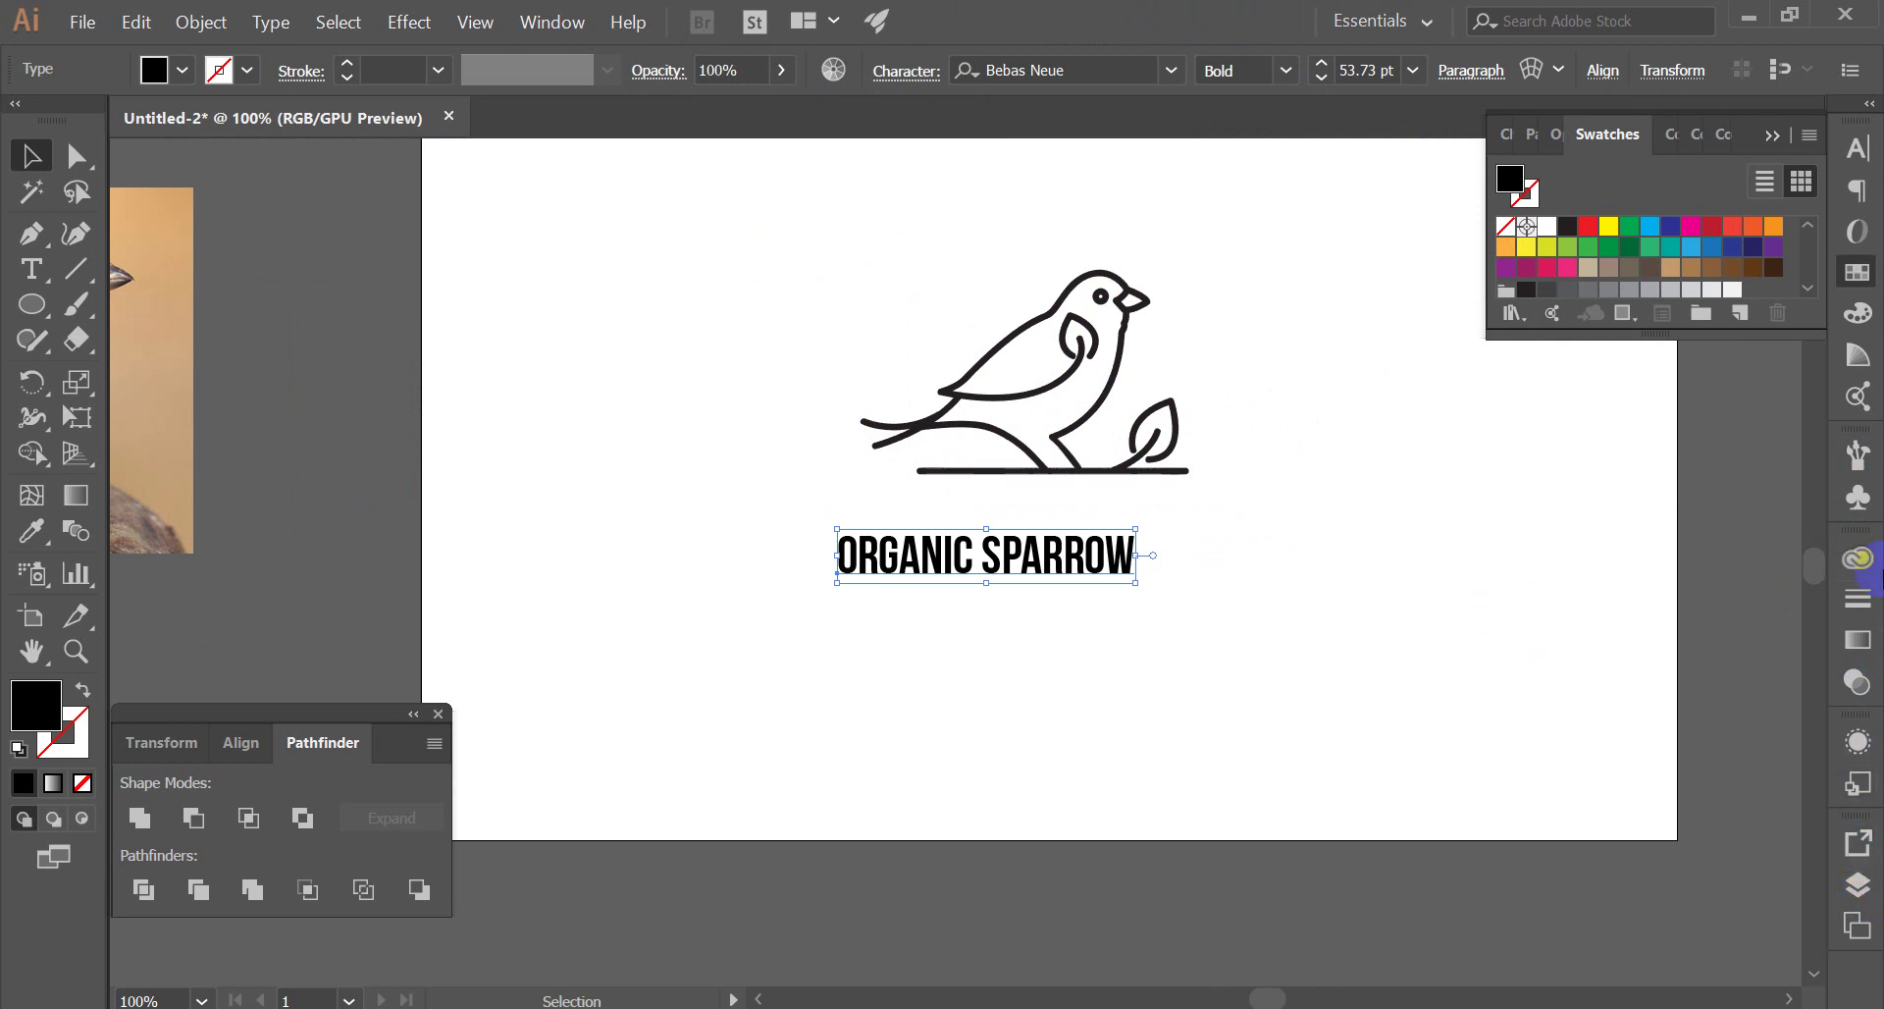
click(1857, 148)
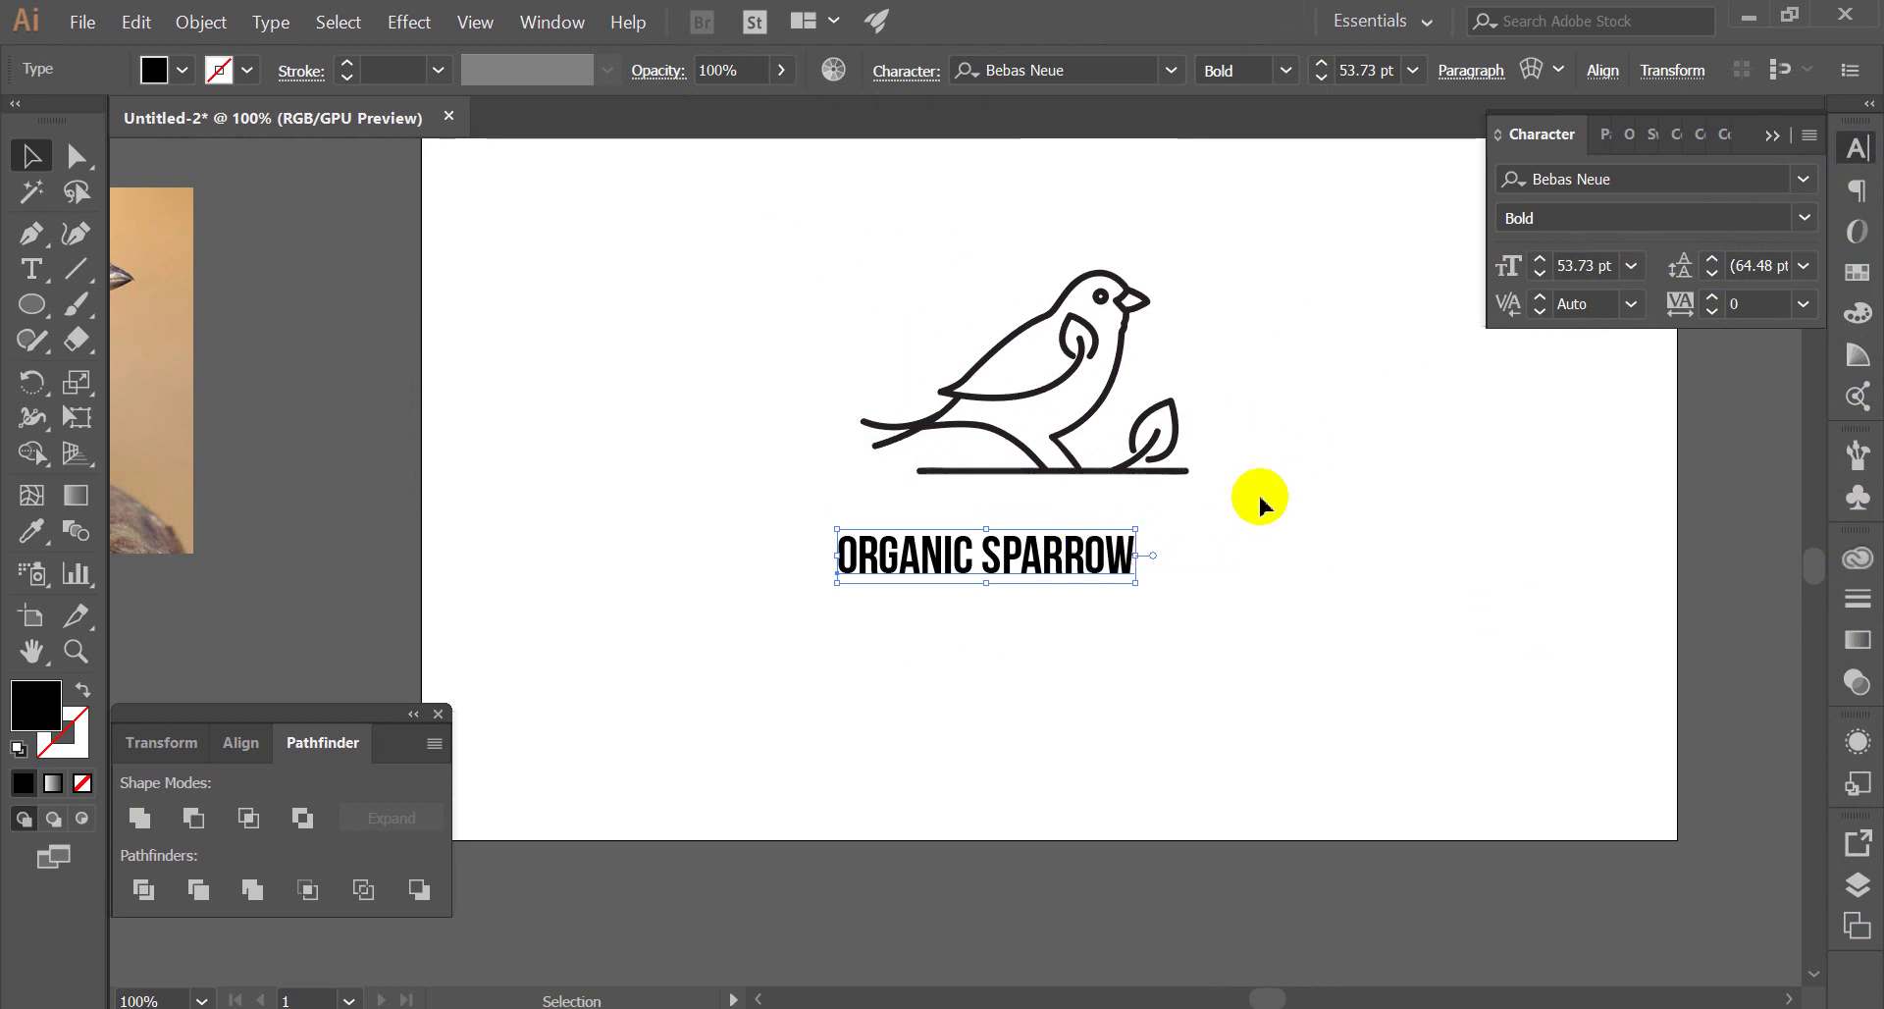
click(1751, 304)
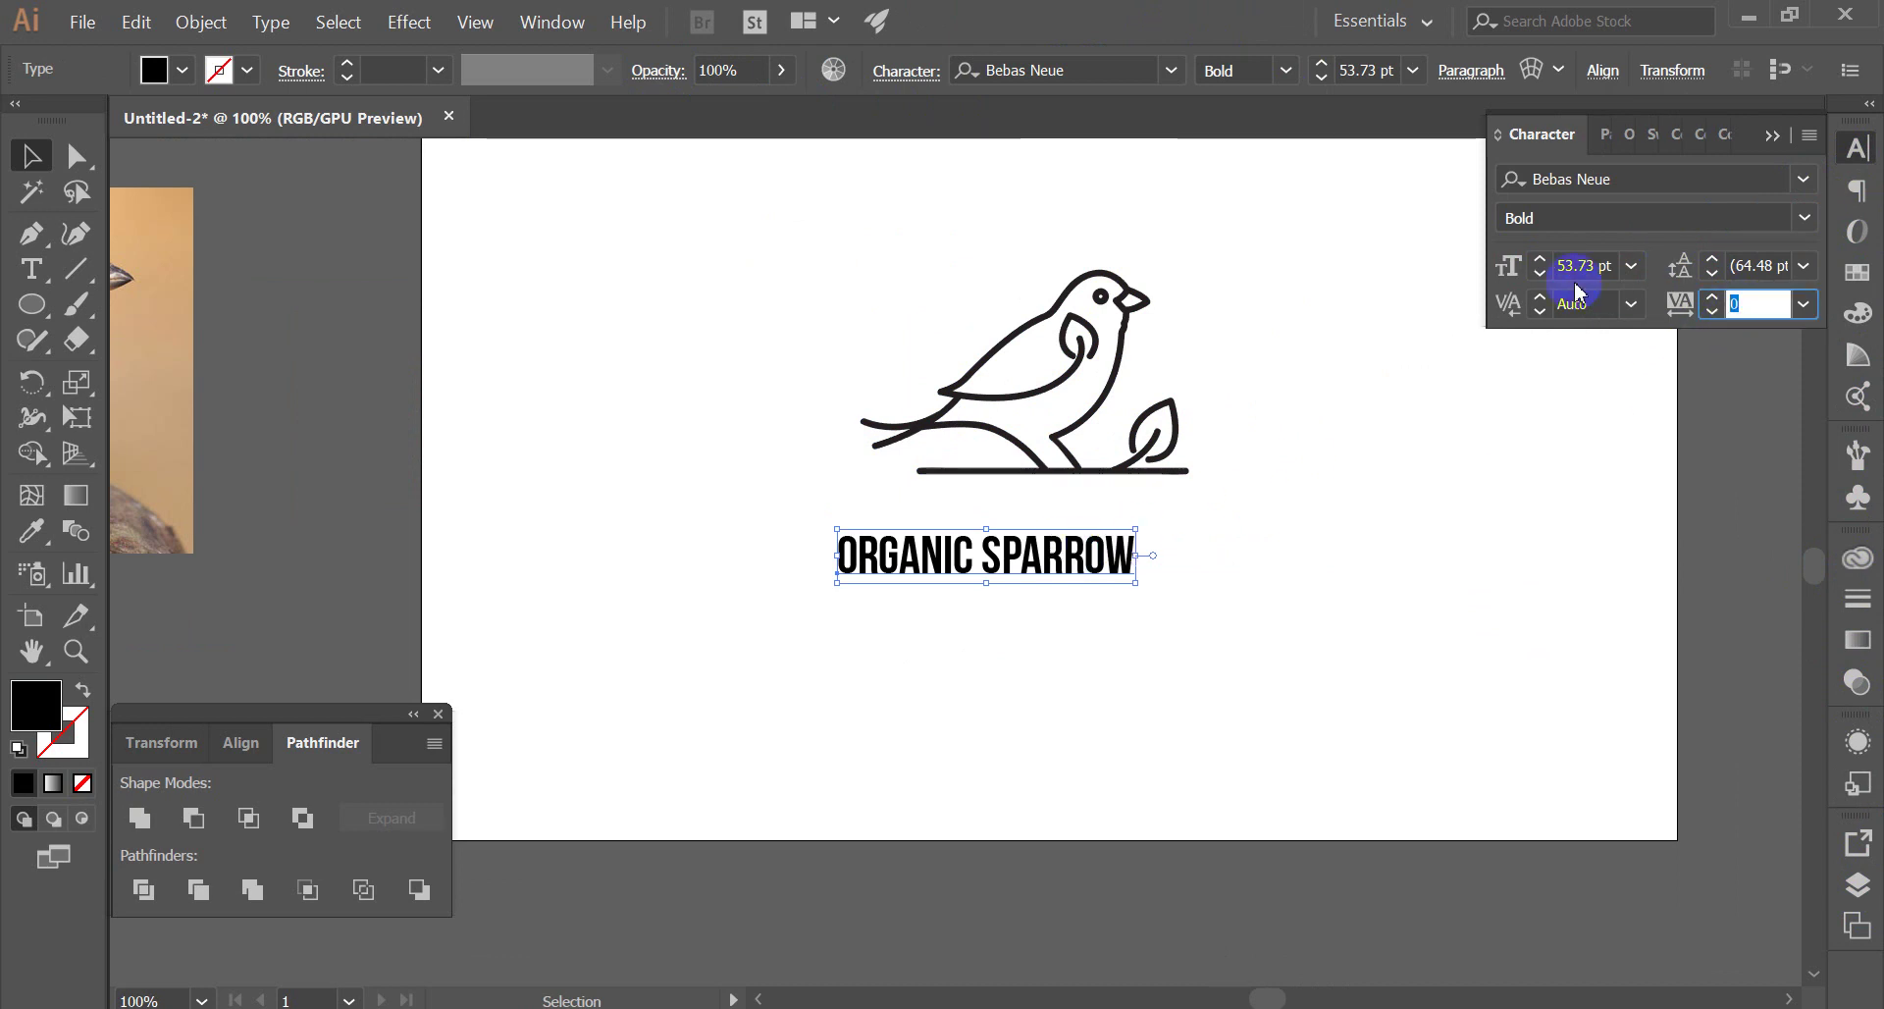
text(100)
key(Return)
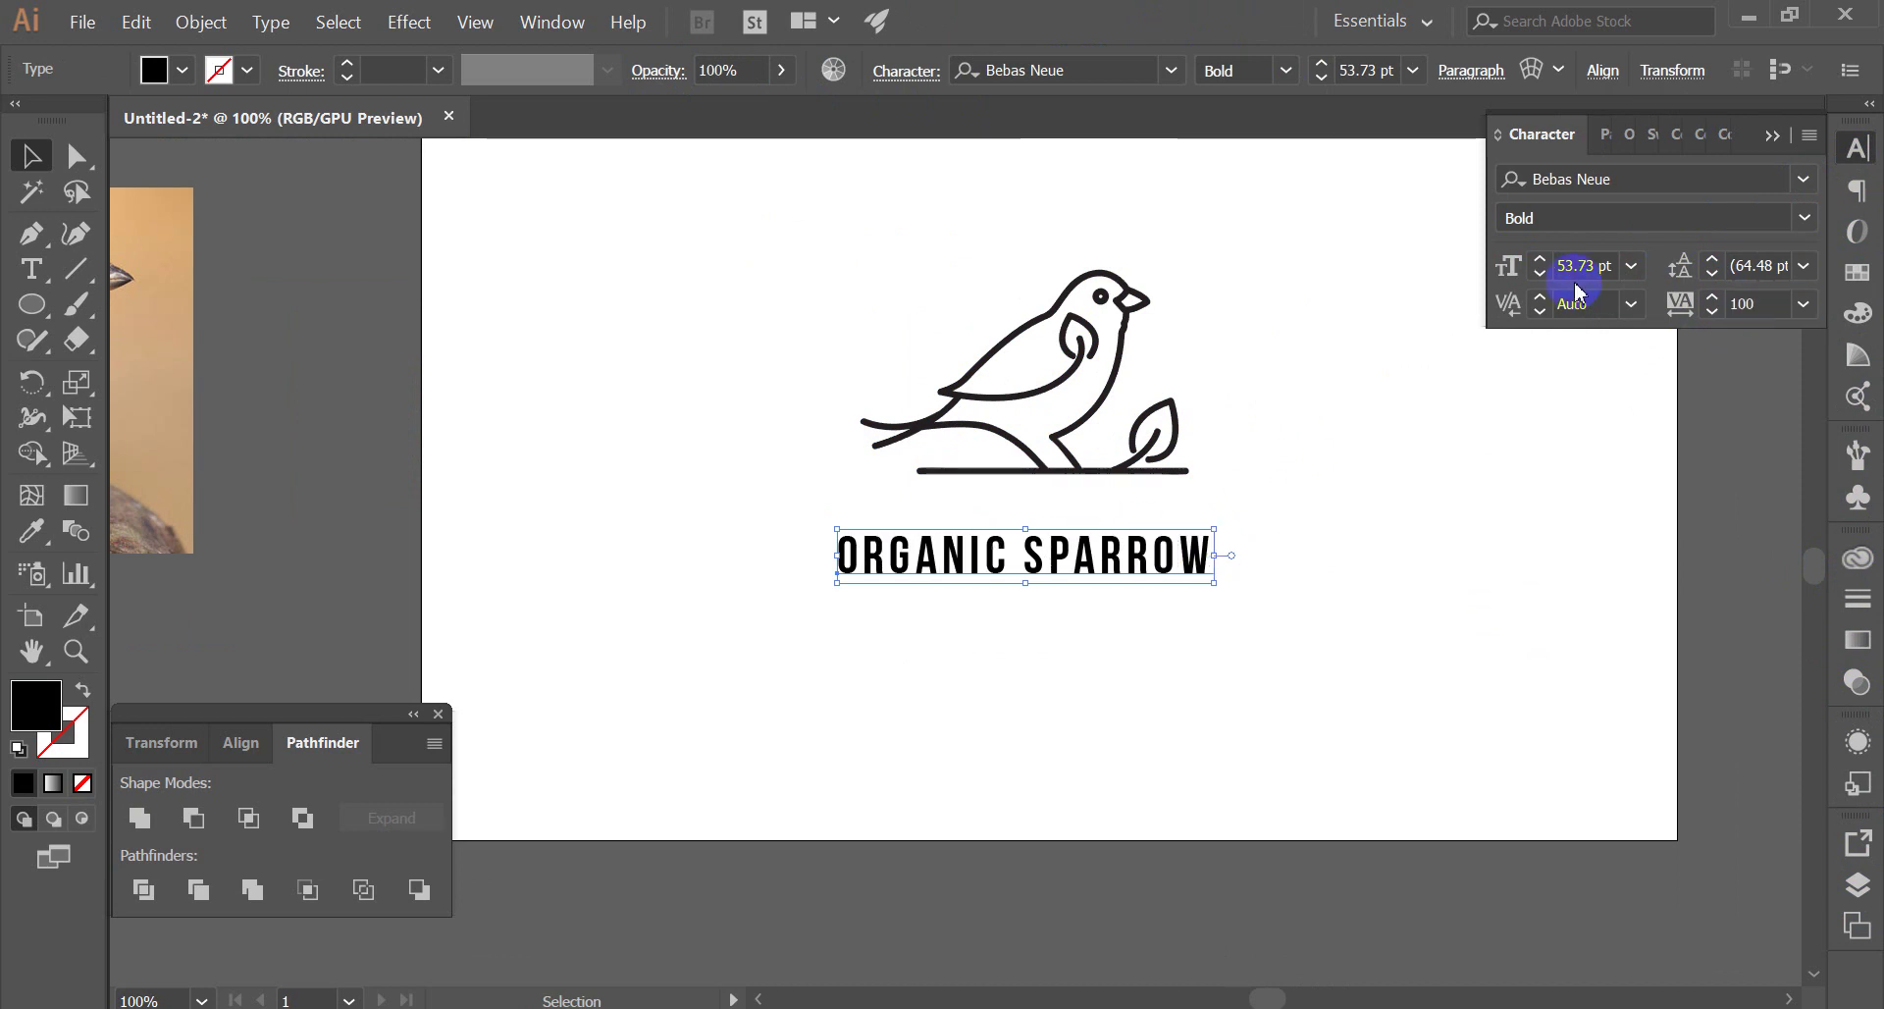
Select the bird and the title together
click(596, 312)
alt+scroll(1197, 412, down, 3)
alt+scroll(1236, 417, up, 5)
key(ctrl+a)
Centre the bird over the title horizontally and convert the text to outlines
click(279, 740)
click(188, 820)
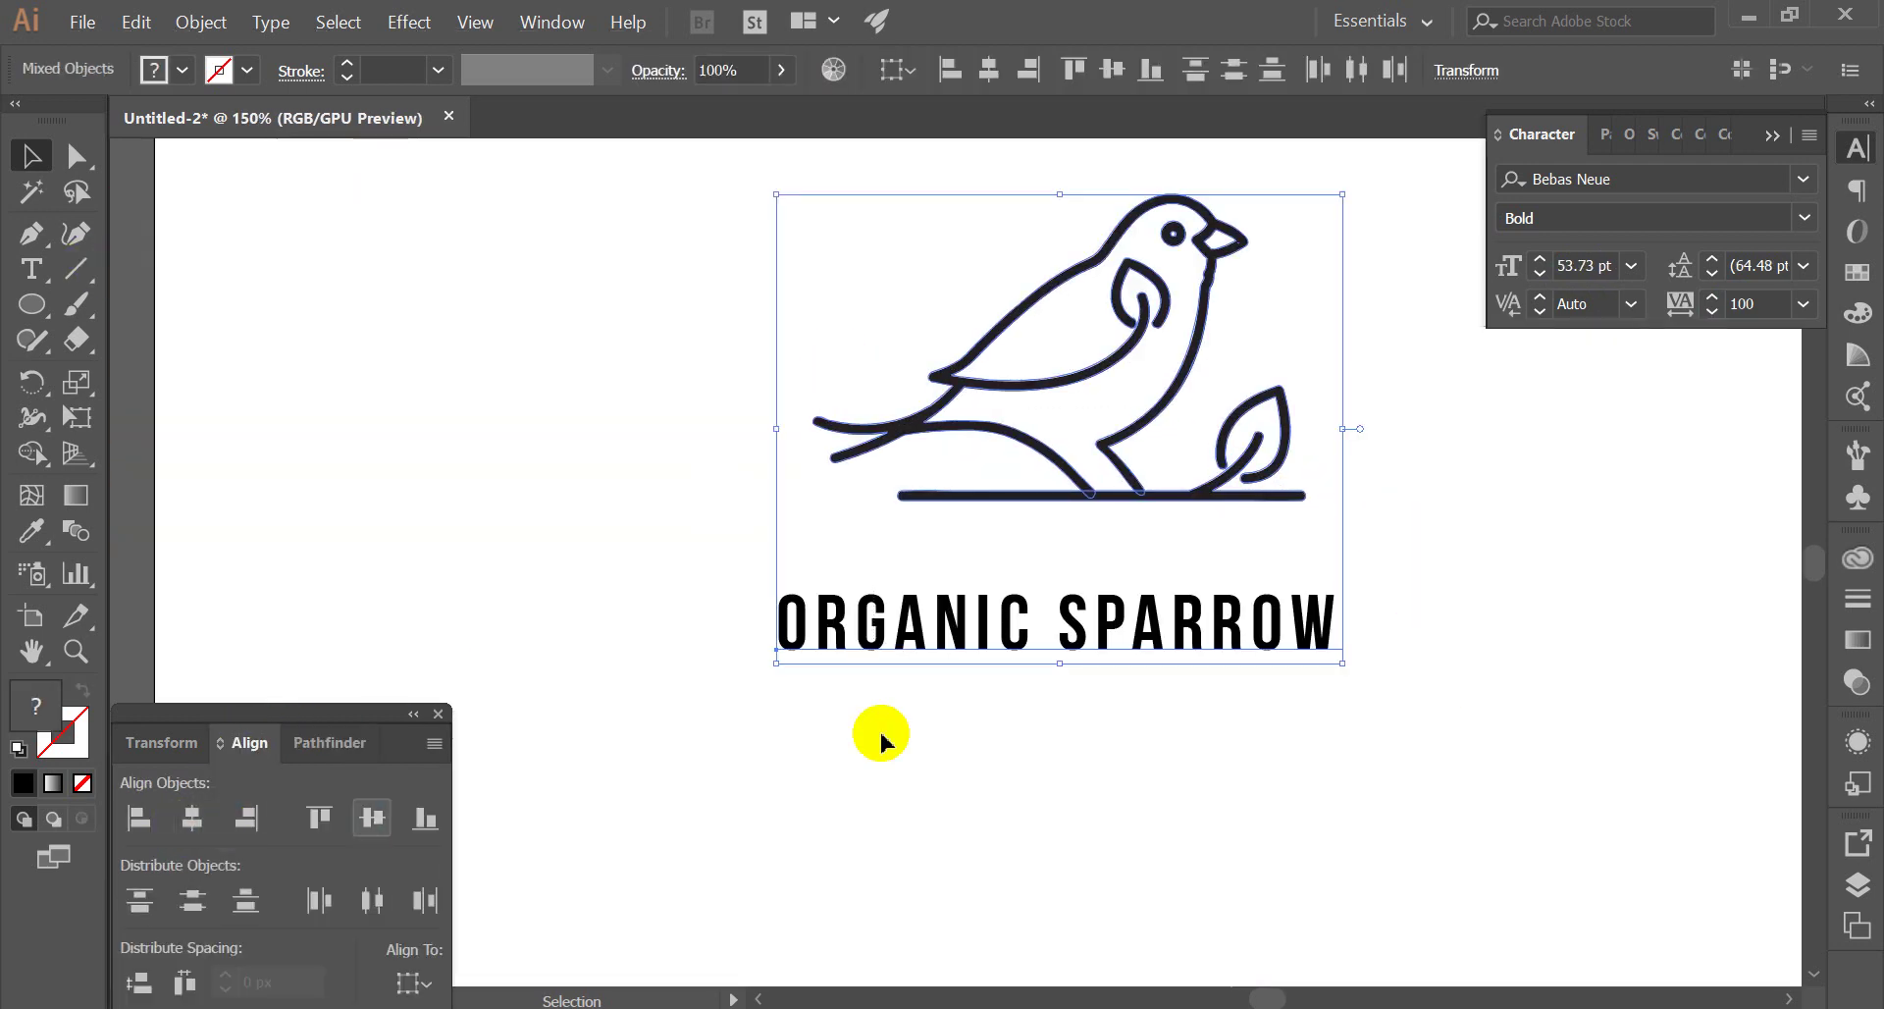
right_click(1014, 616)
click(1084, 698)
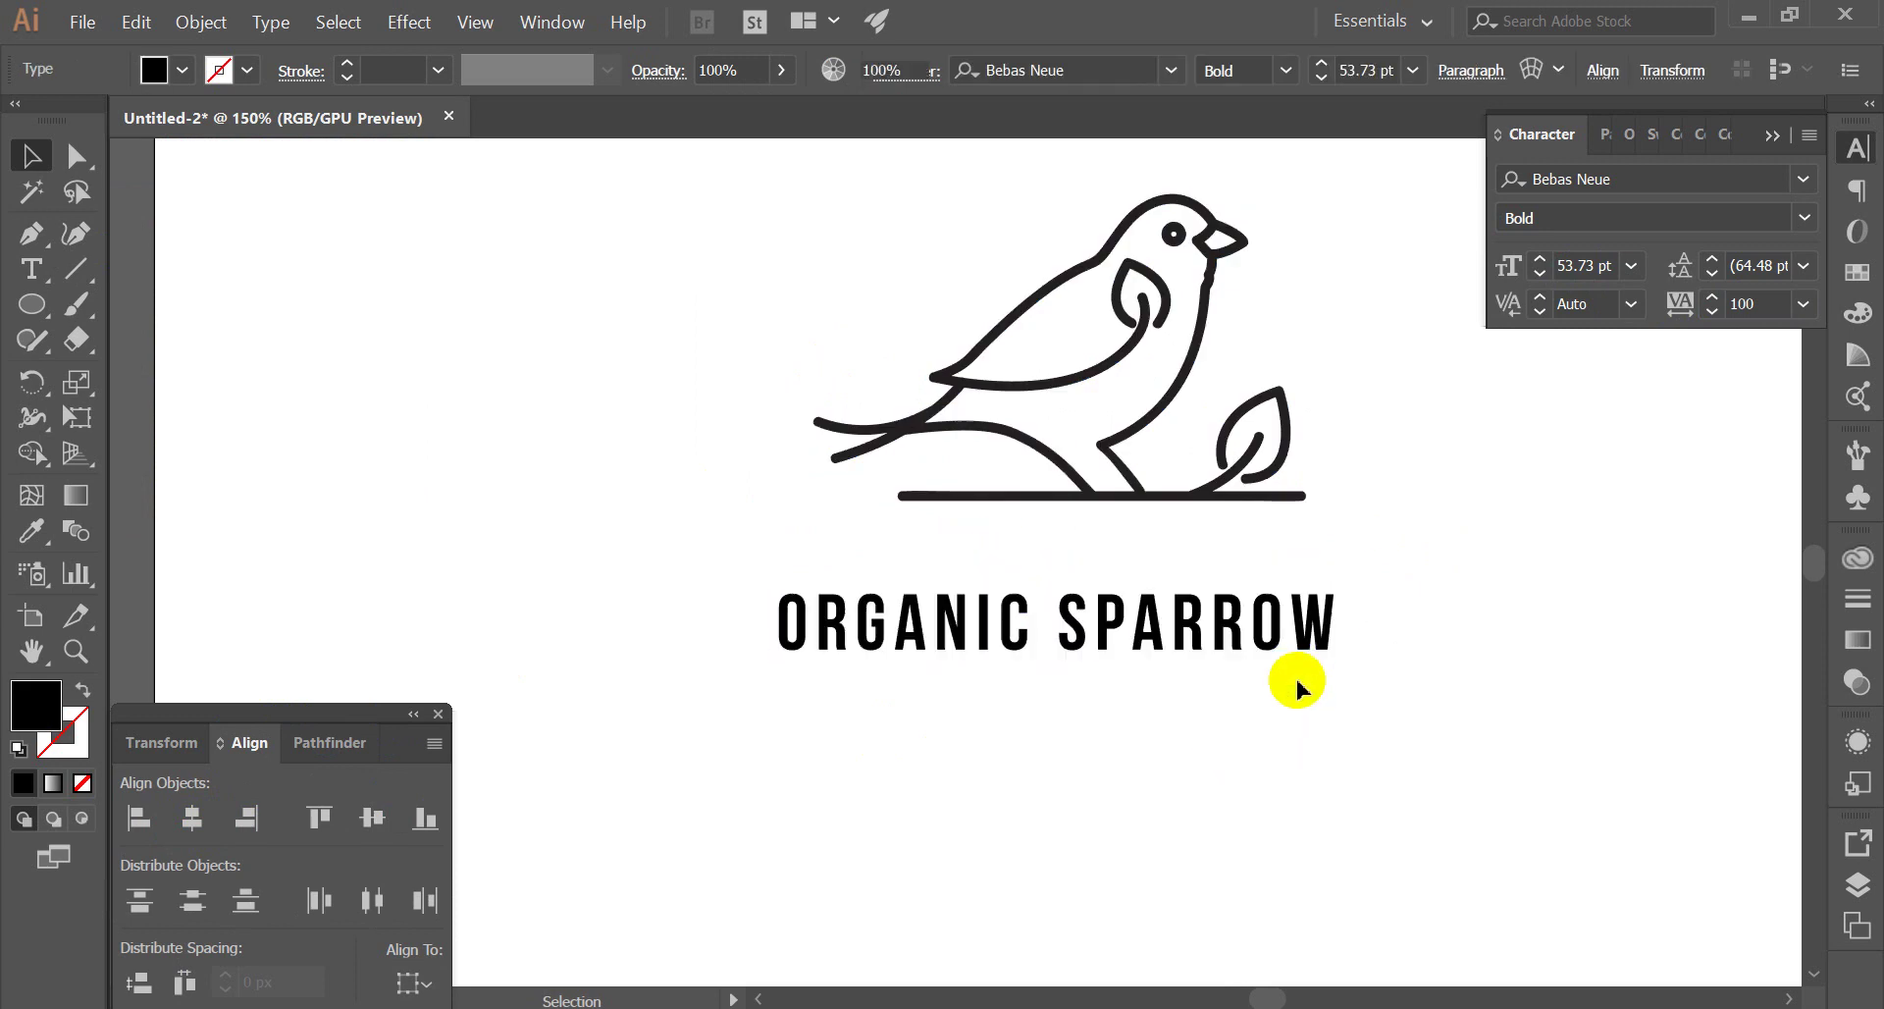
Scale the bird group down slightly from its top edge
click(1303, 684)
alt+scroll(1309, 647, down, 3)
alt+scroll(1182, 529, up, 1)
click(1182, 530)
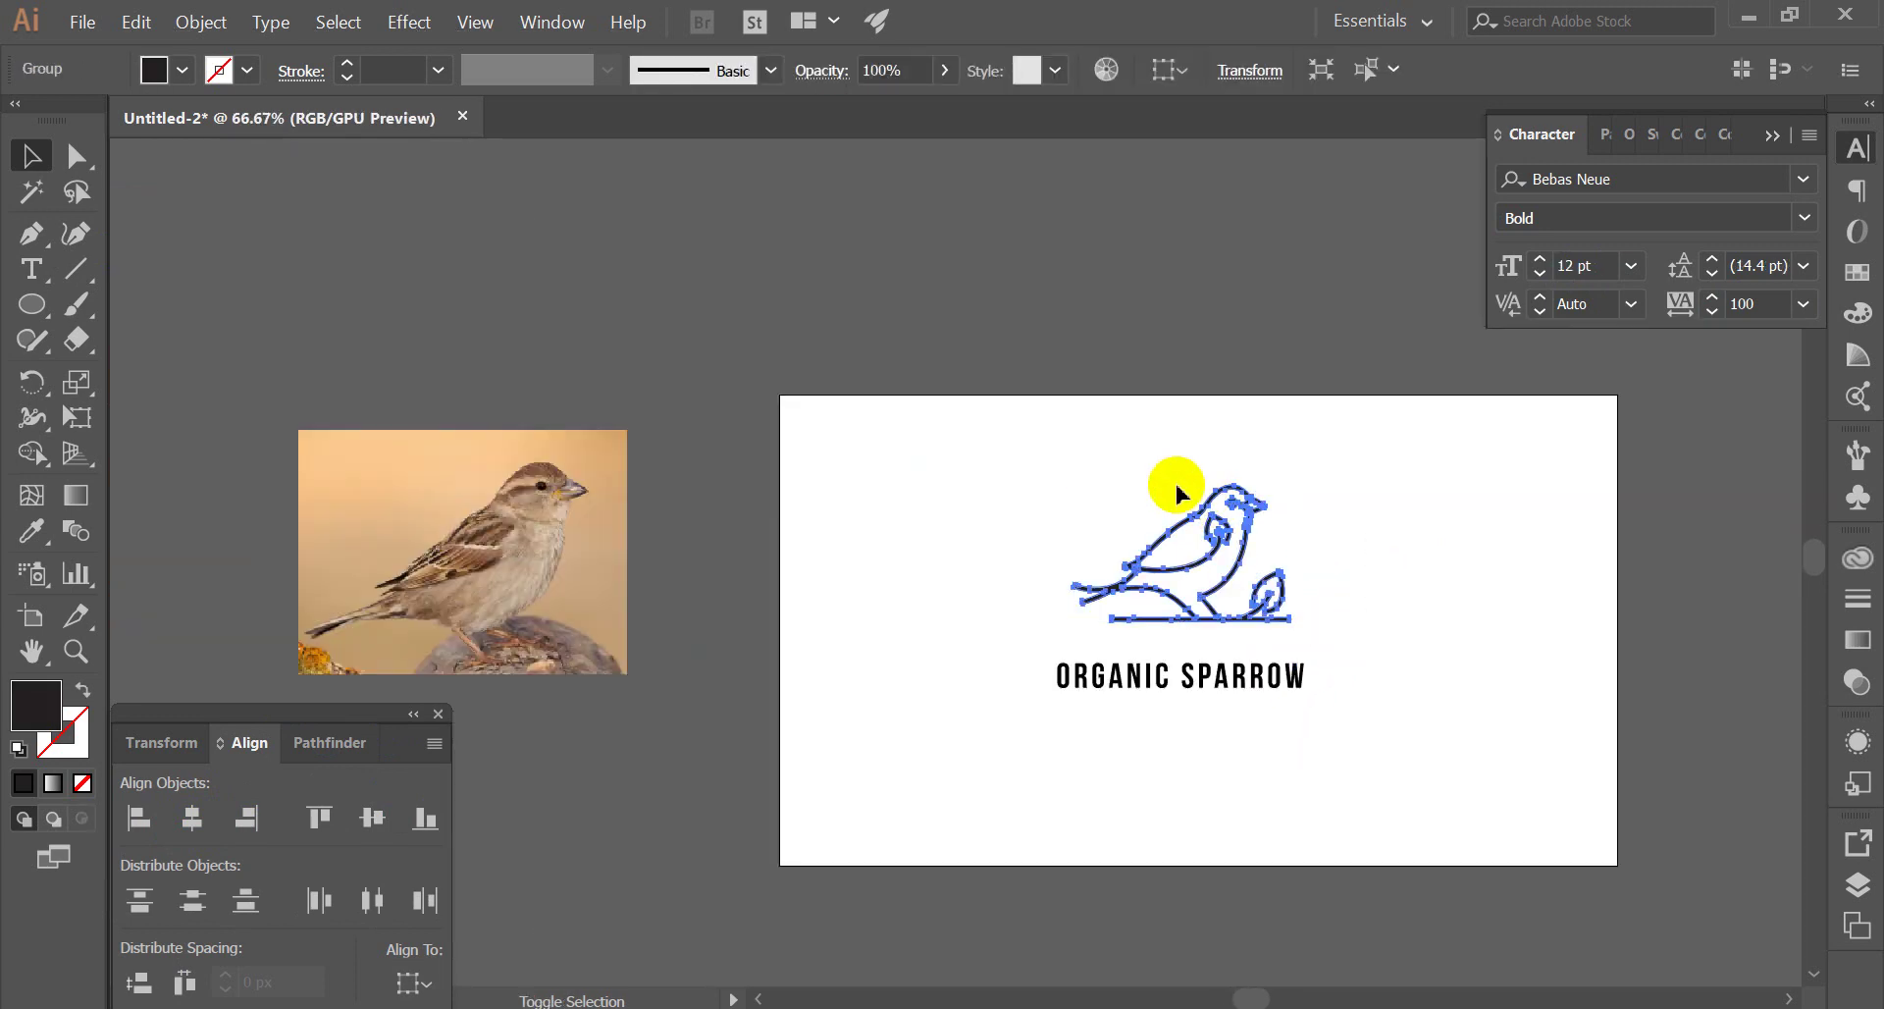
alt+scroll(1212, 628, up, 5)
scroll(1177, 588, down, 3)
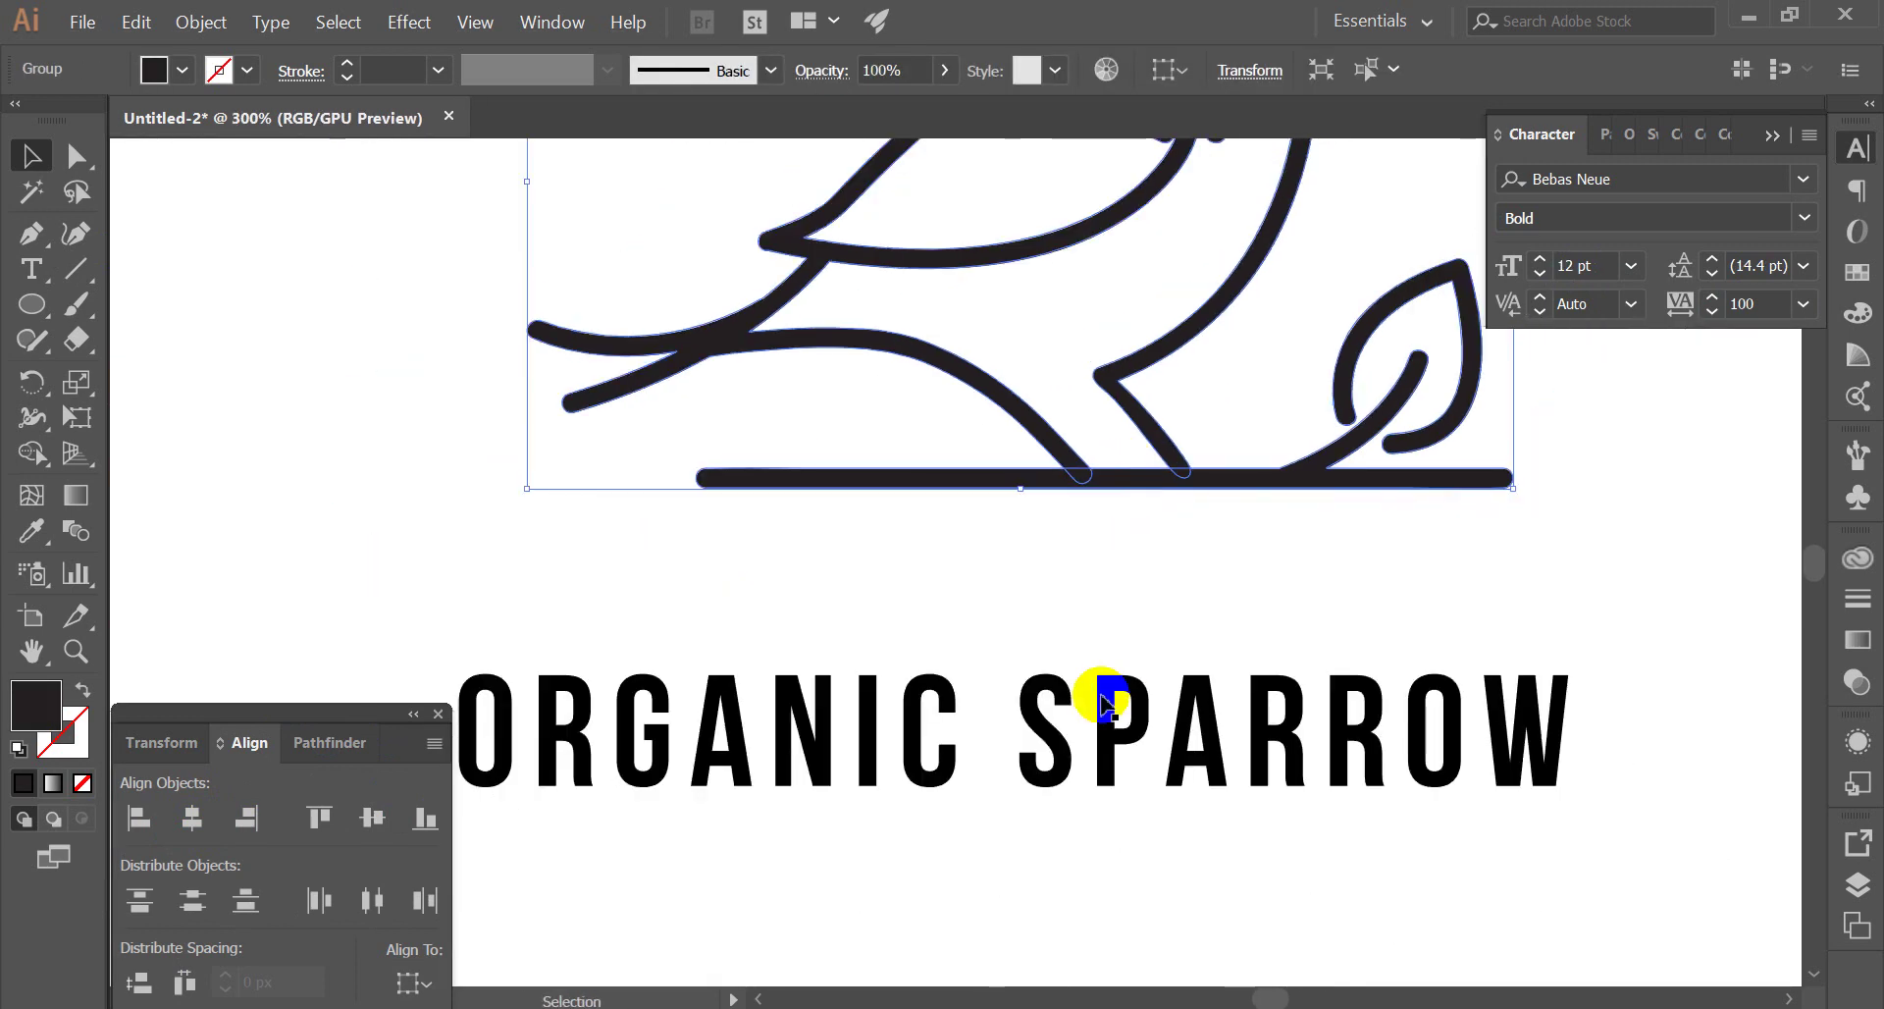
alt+scroll(1153, 589, down, 2)
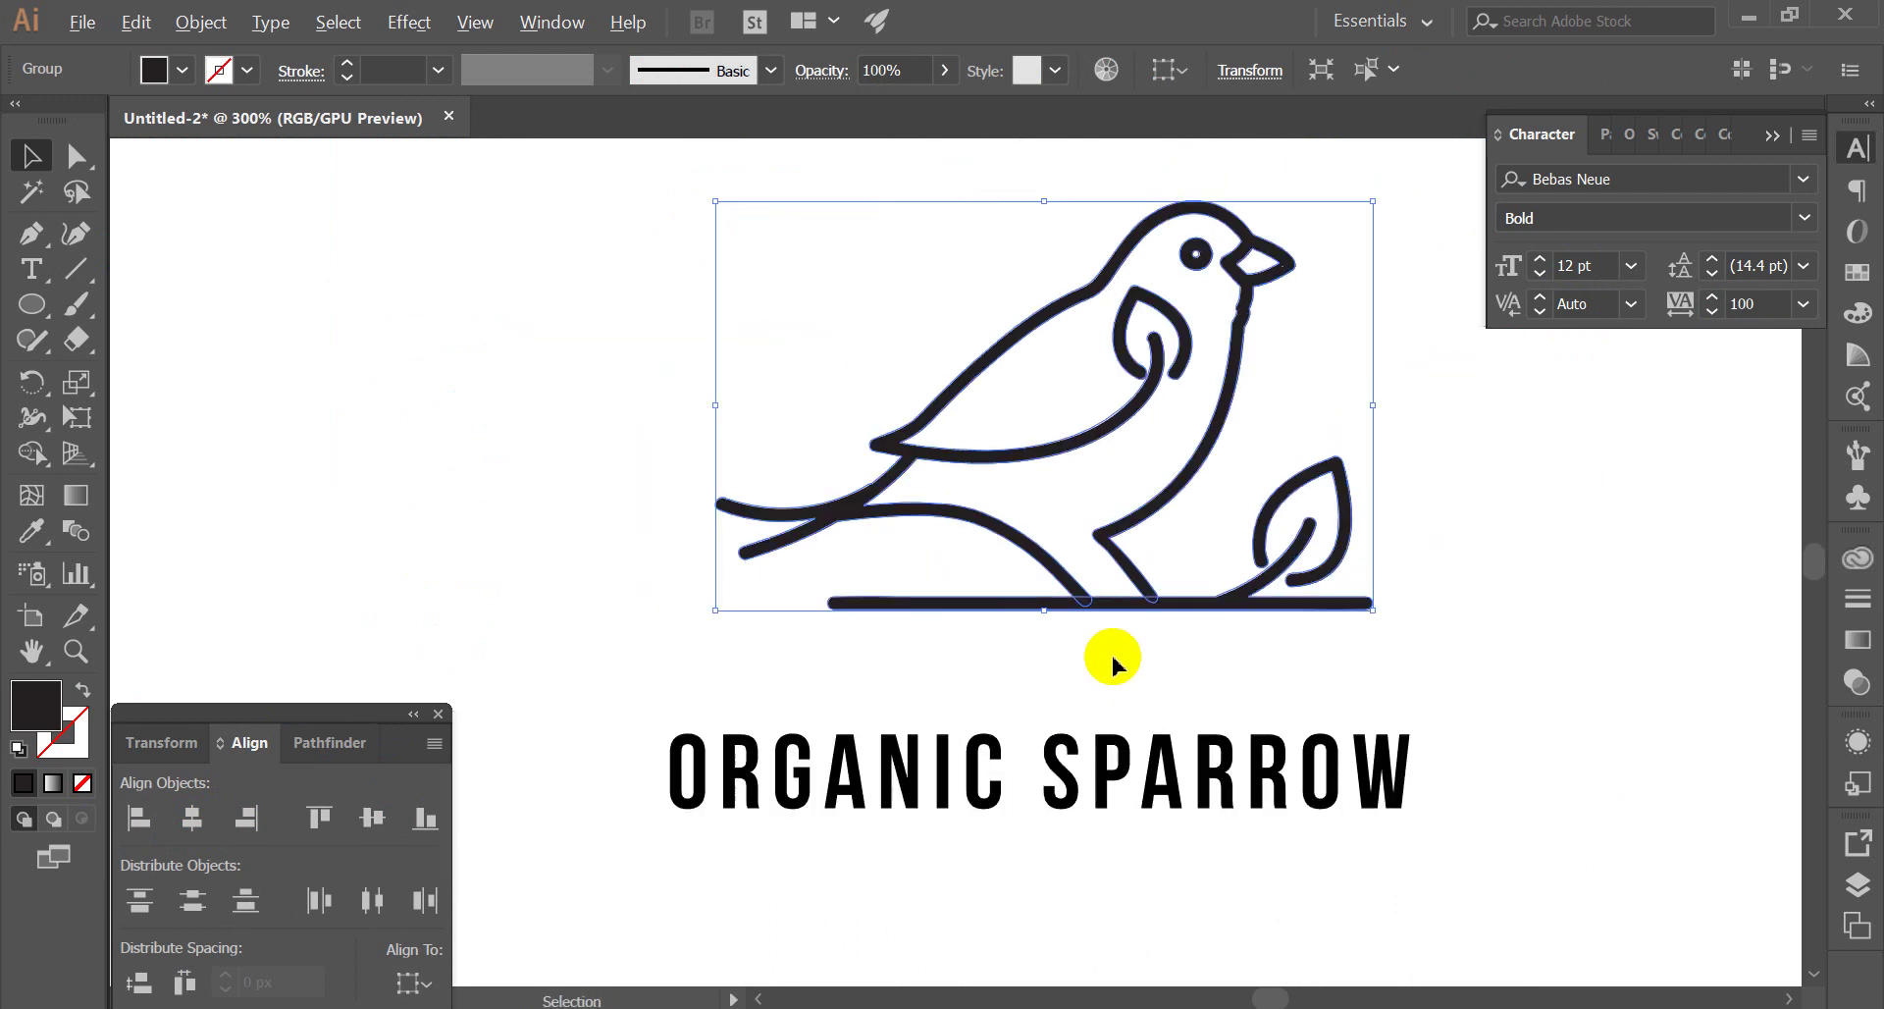
drag(1059, 319, 1051, 353)
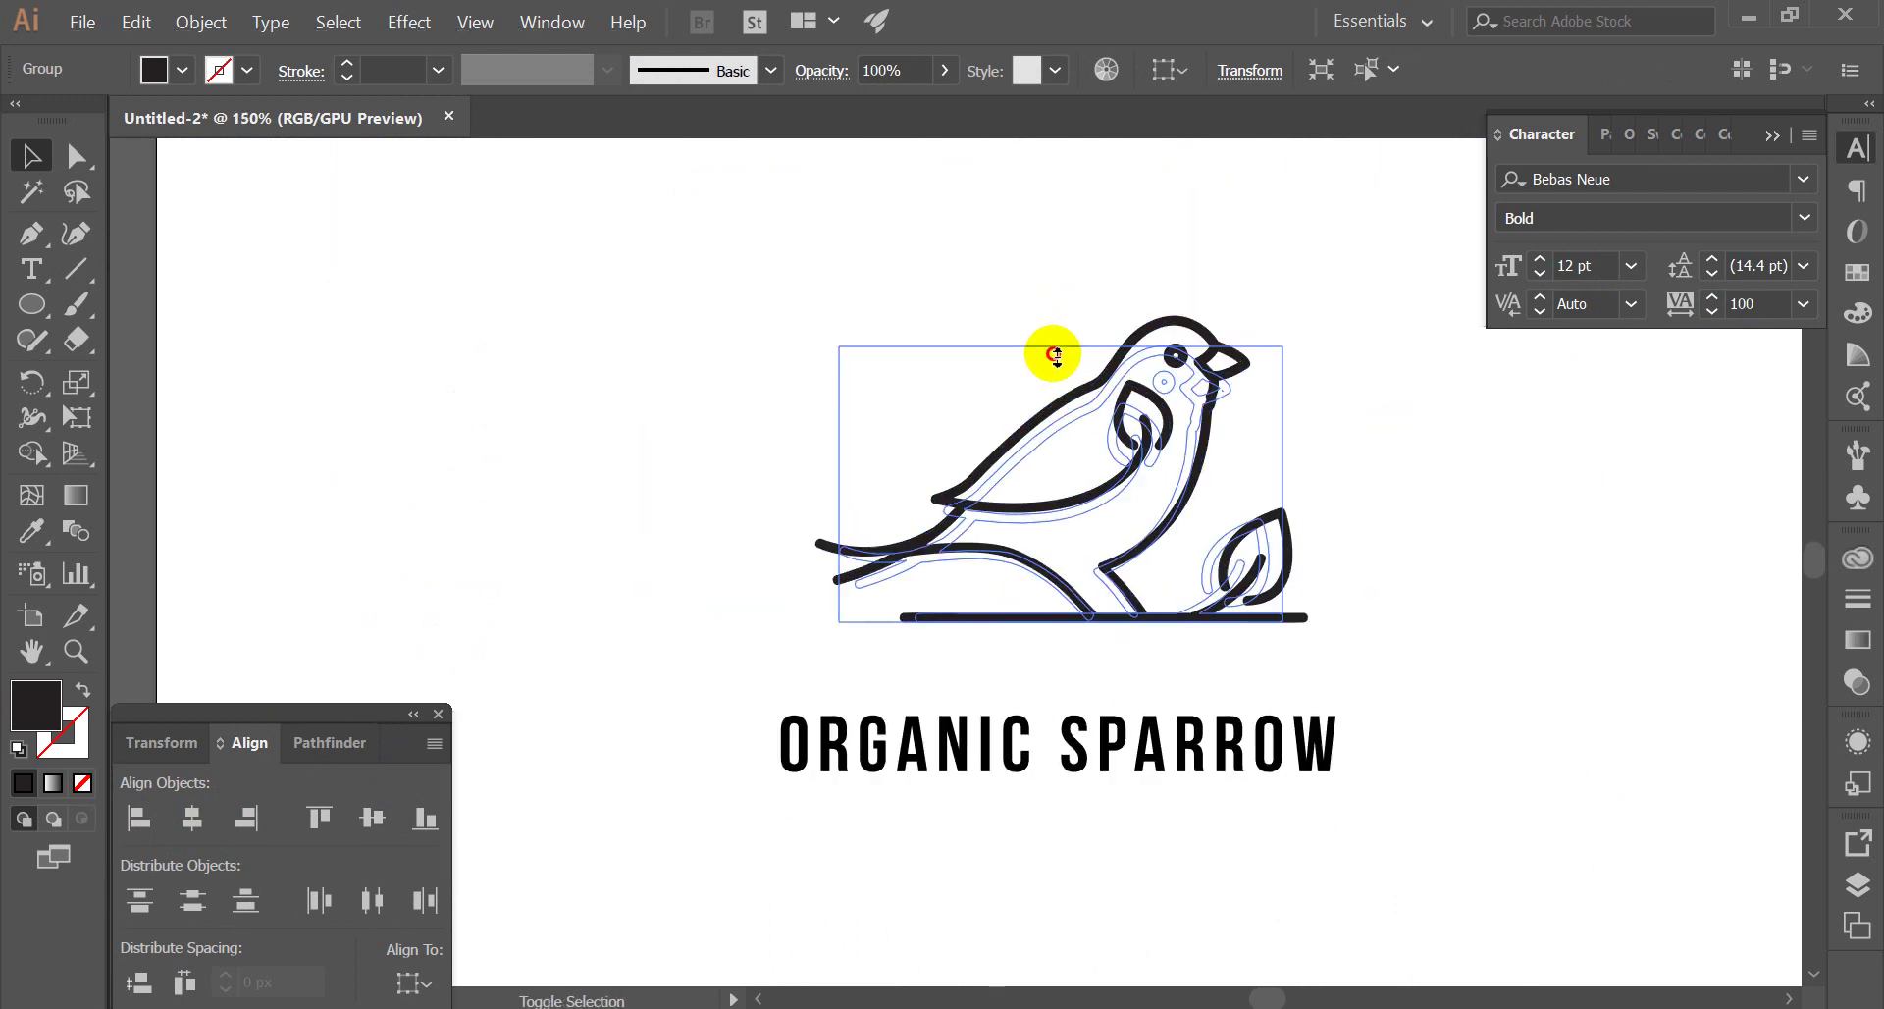
click(1106, 290)
Match the title's colour to the bird outline's black with the Eyedropper
alt+scroll(1171, 653, up, 2)
click(1009, 456)
alt+scroll(1050, 462, down, 2)
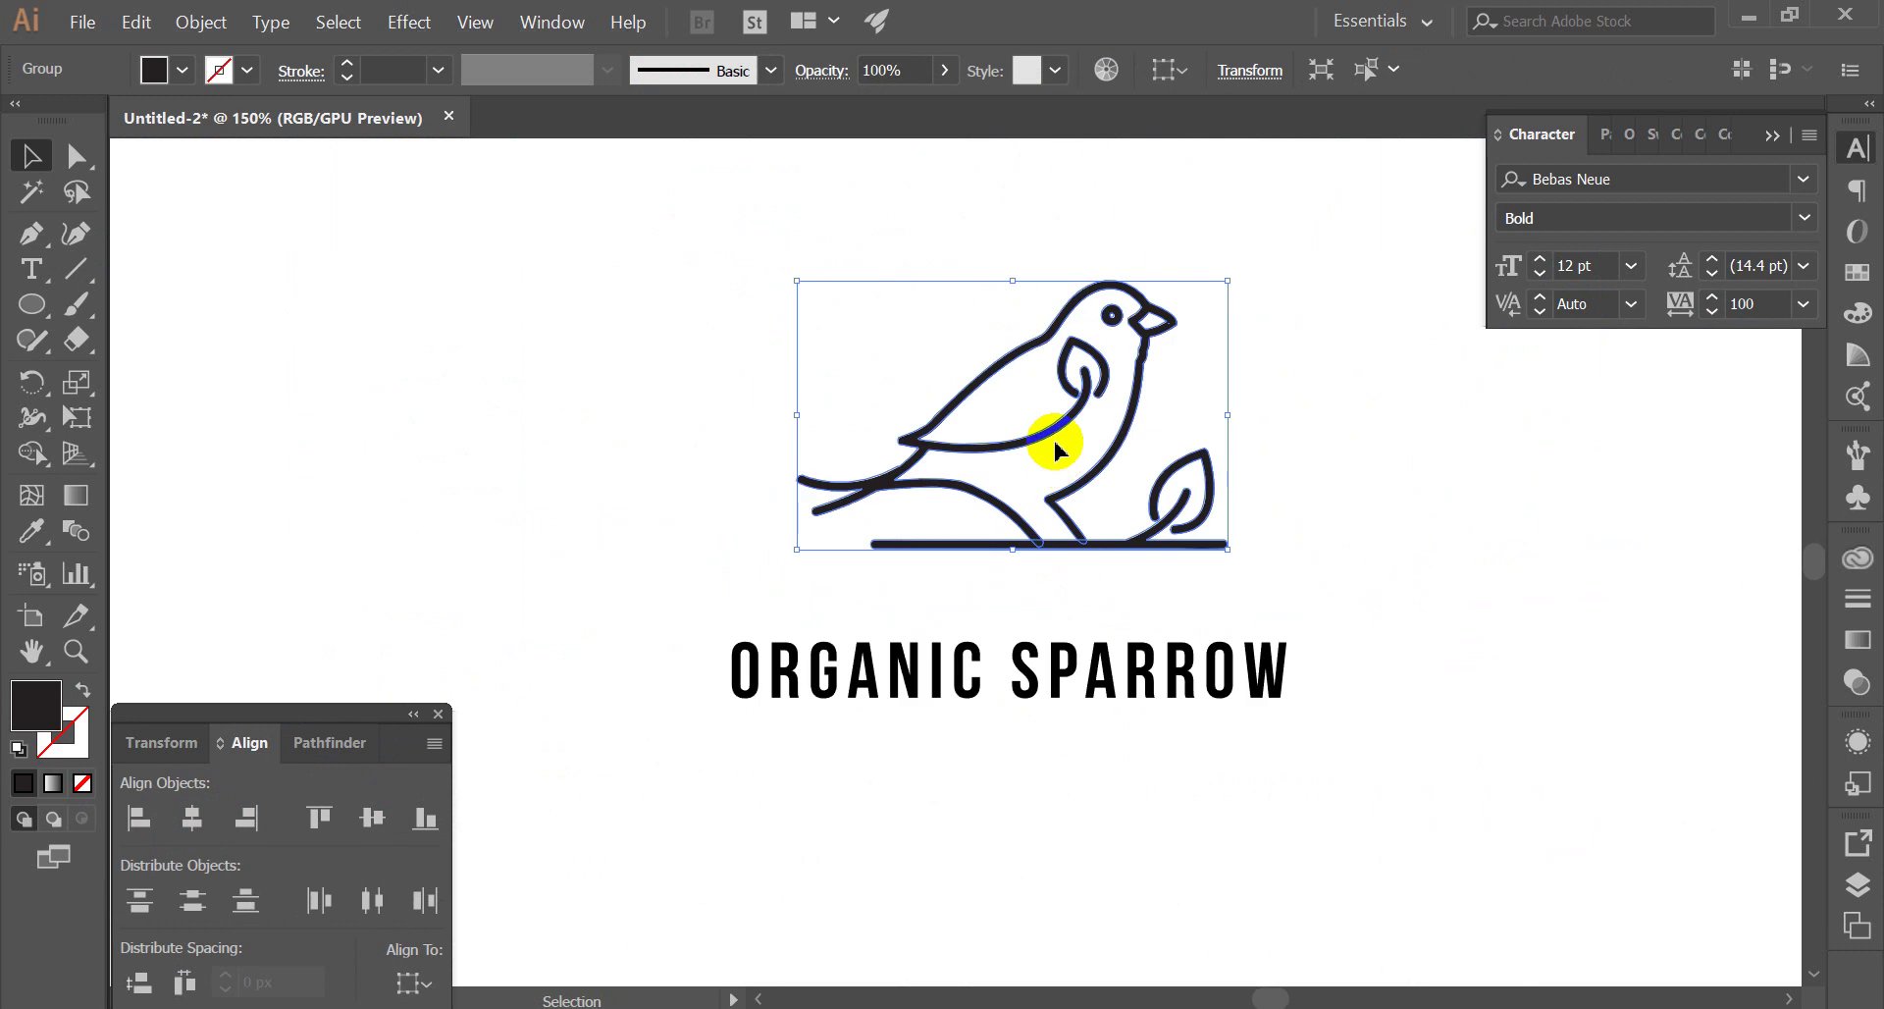
drag(1430, 765, 209, 461)
click(33, 531)
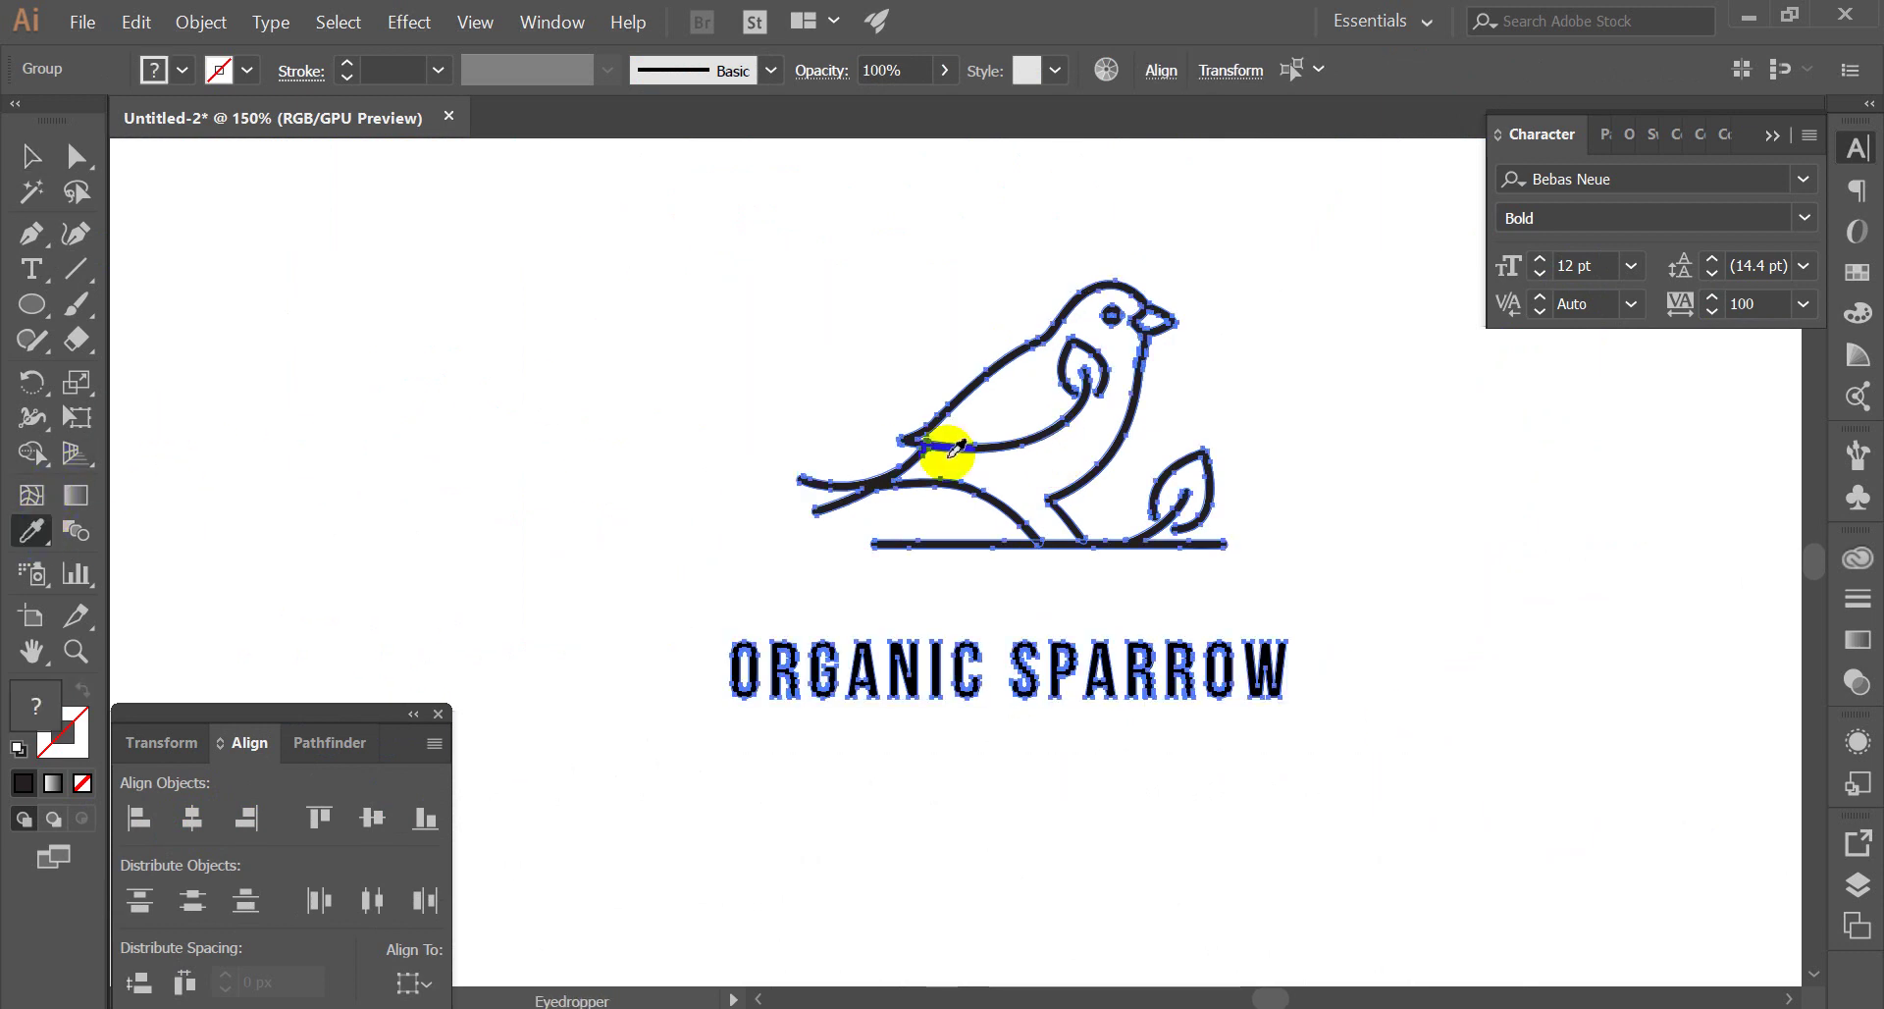
click(930, 429)
click(28, 159)
click(989, 355)
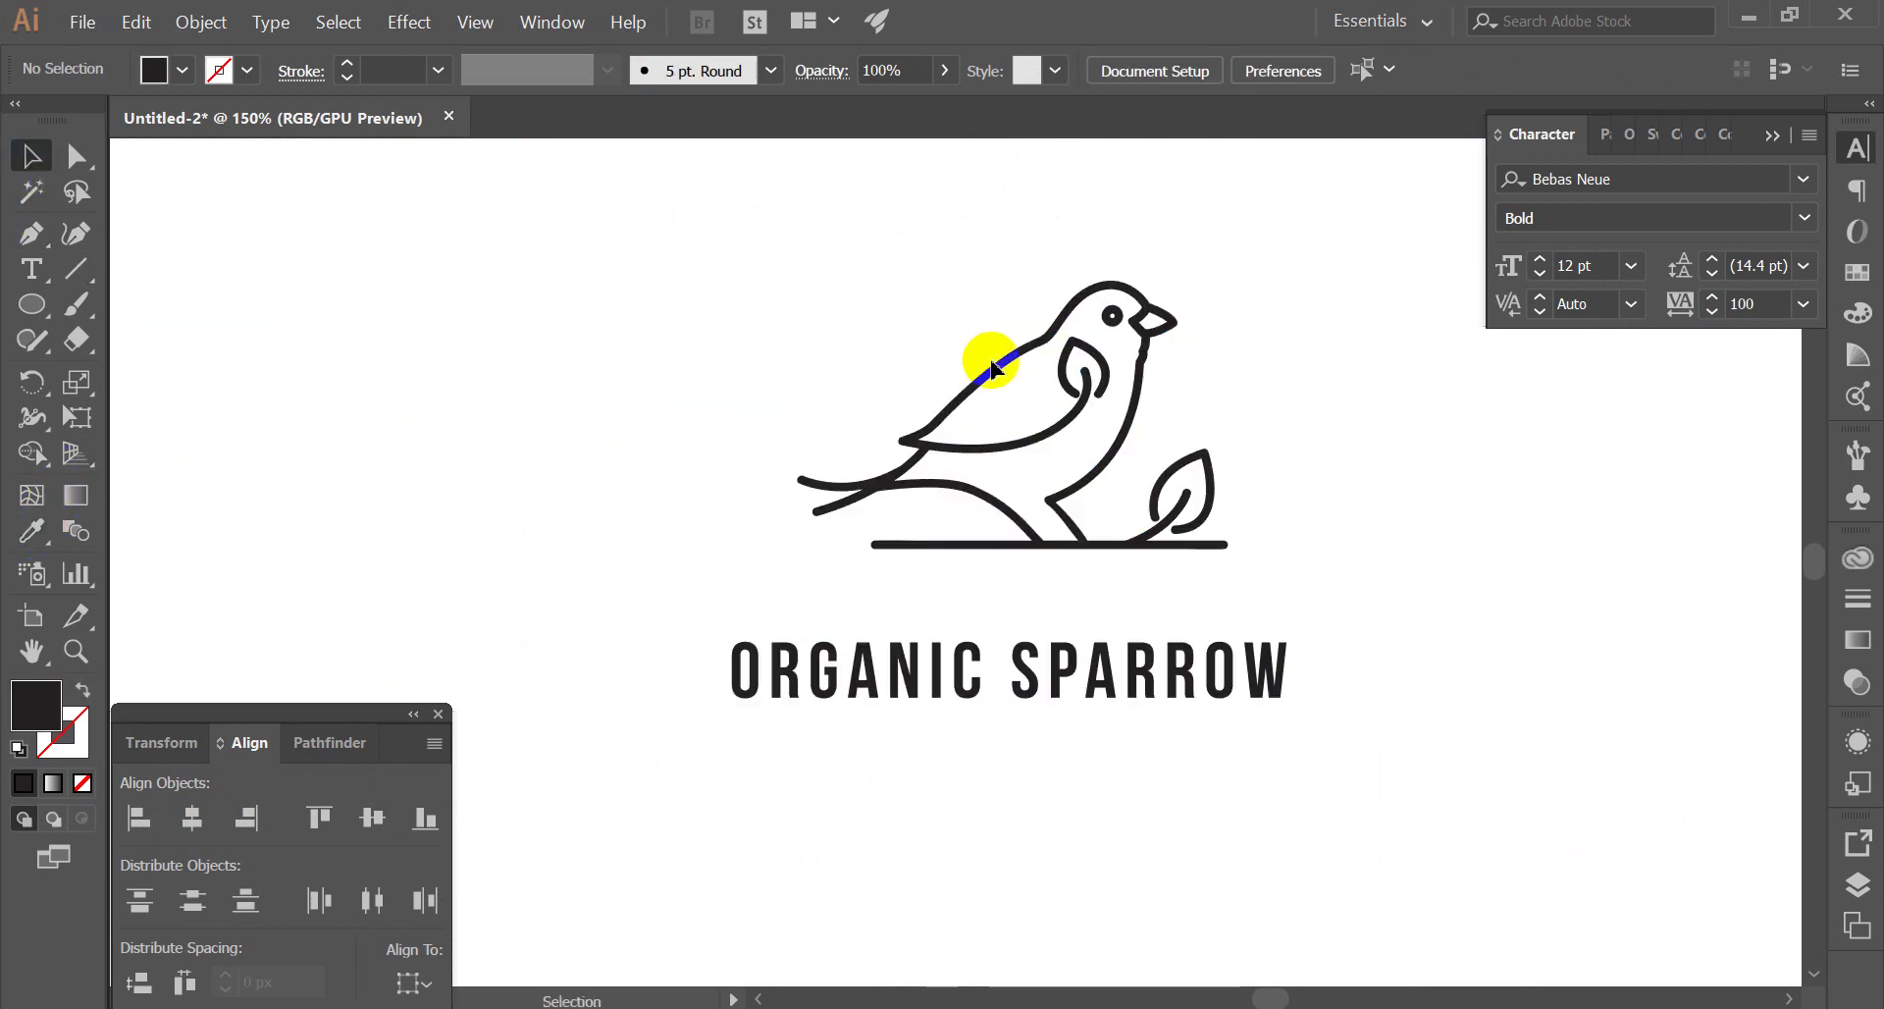
Nudge the bird down with Shift+Down so it sits just above the title
alt+scroll(1171, 487, down, 3)
alt+scroll(1099, 420, up, 2)
click(910, 290)
key(shift+Down)
key(shift+Down)
key(shift+Down)
key(shift+Down)
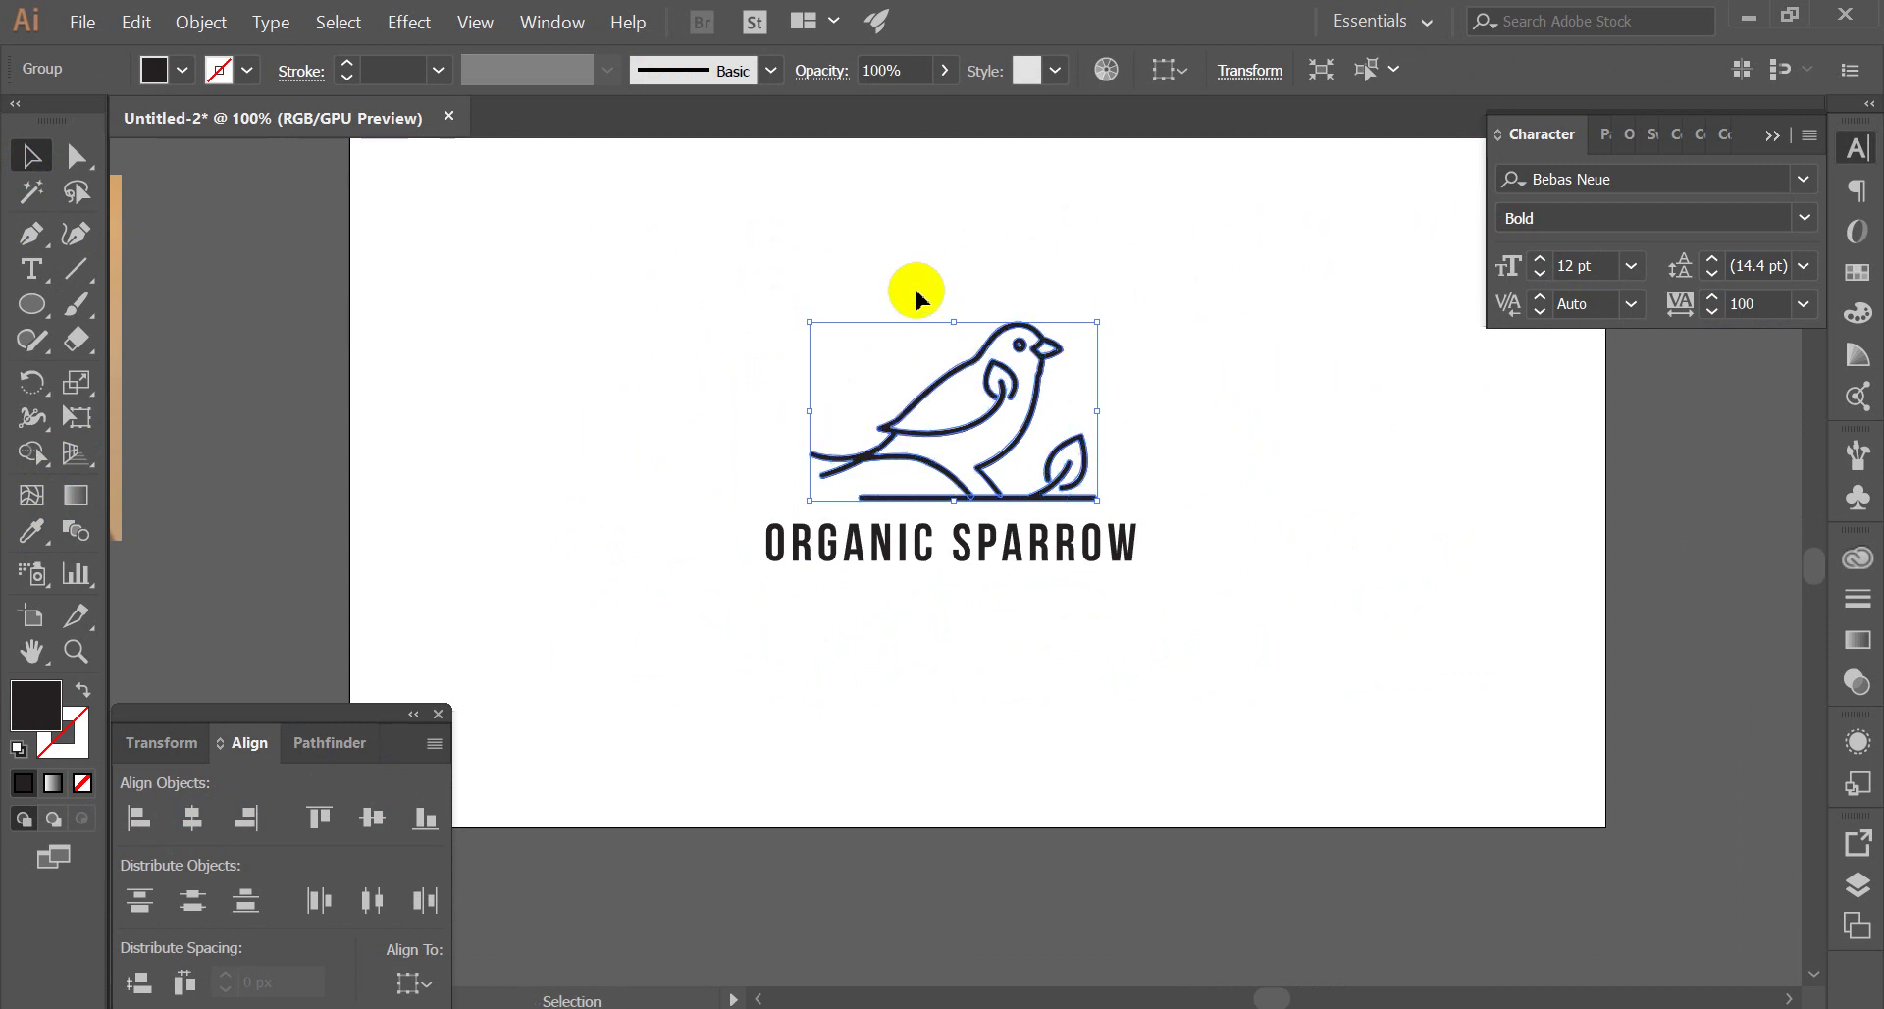
click(854, 500)
alt+scroll(861, 496, up, 2)
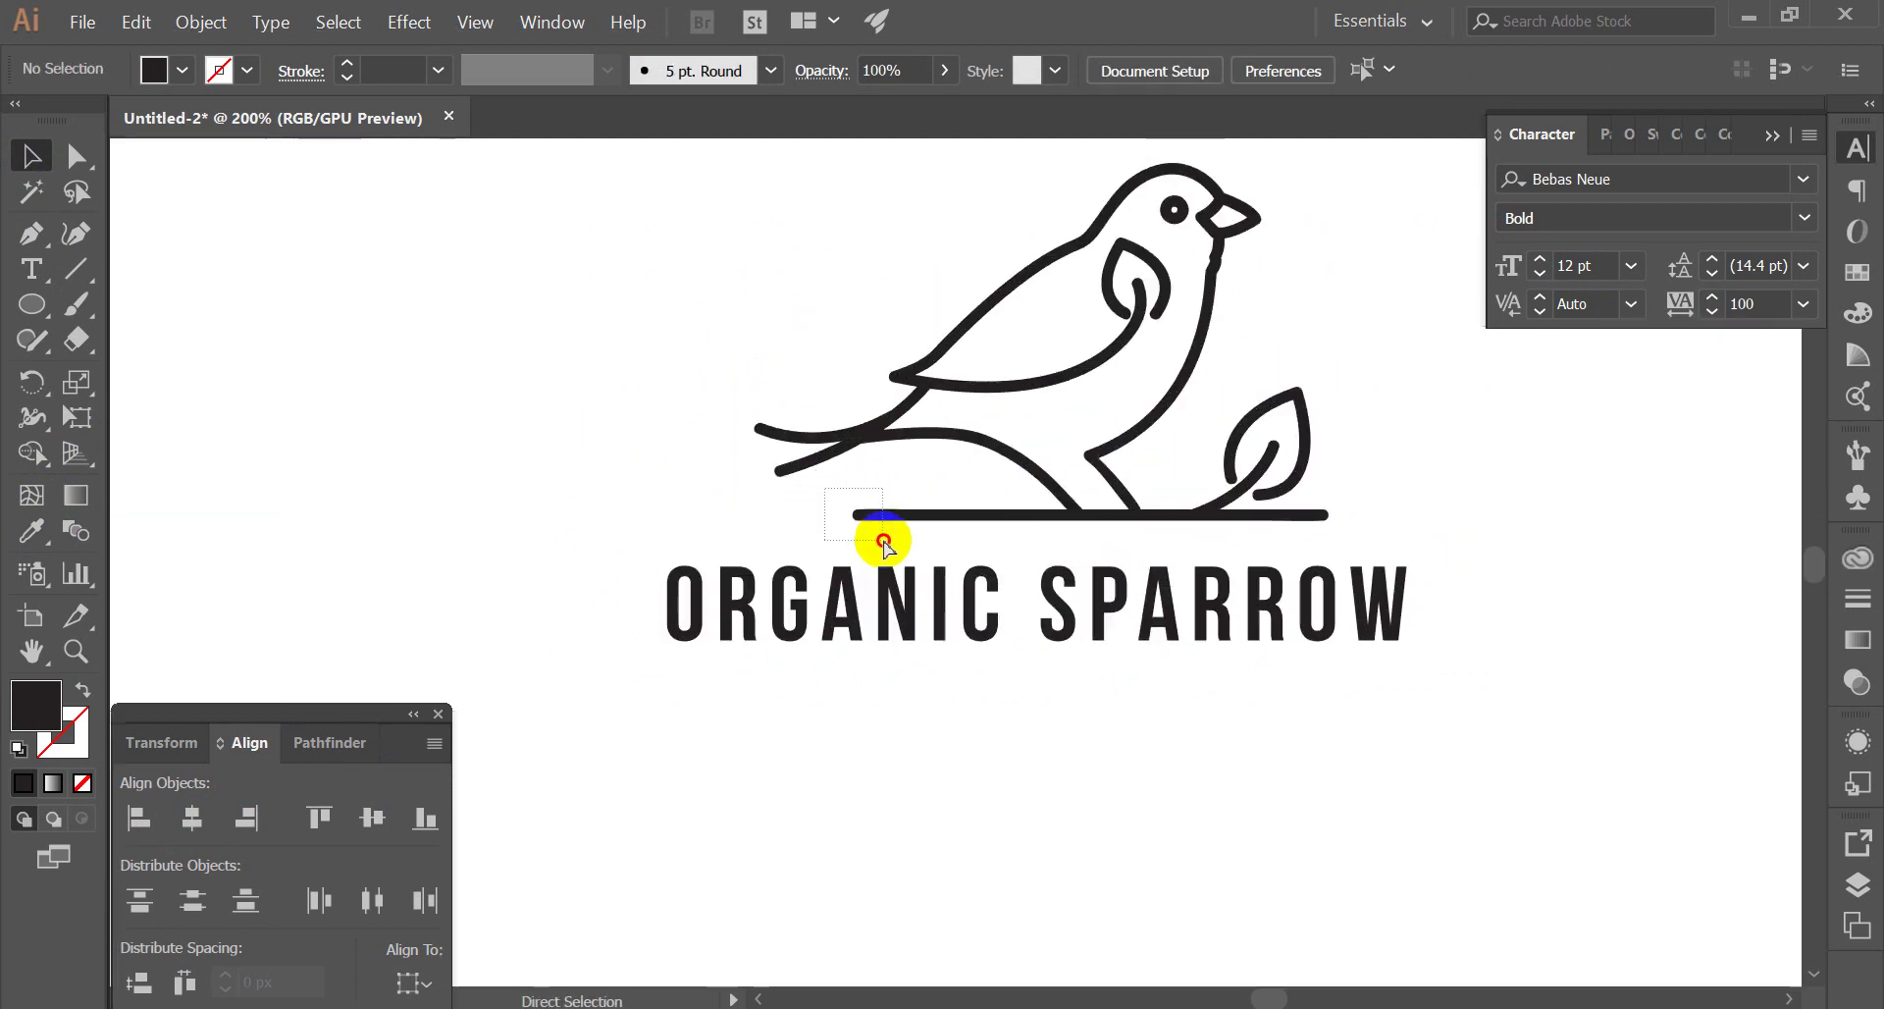
Re-centre all logo parts horizontally
drag(821, 506, 891, 547)
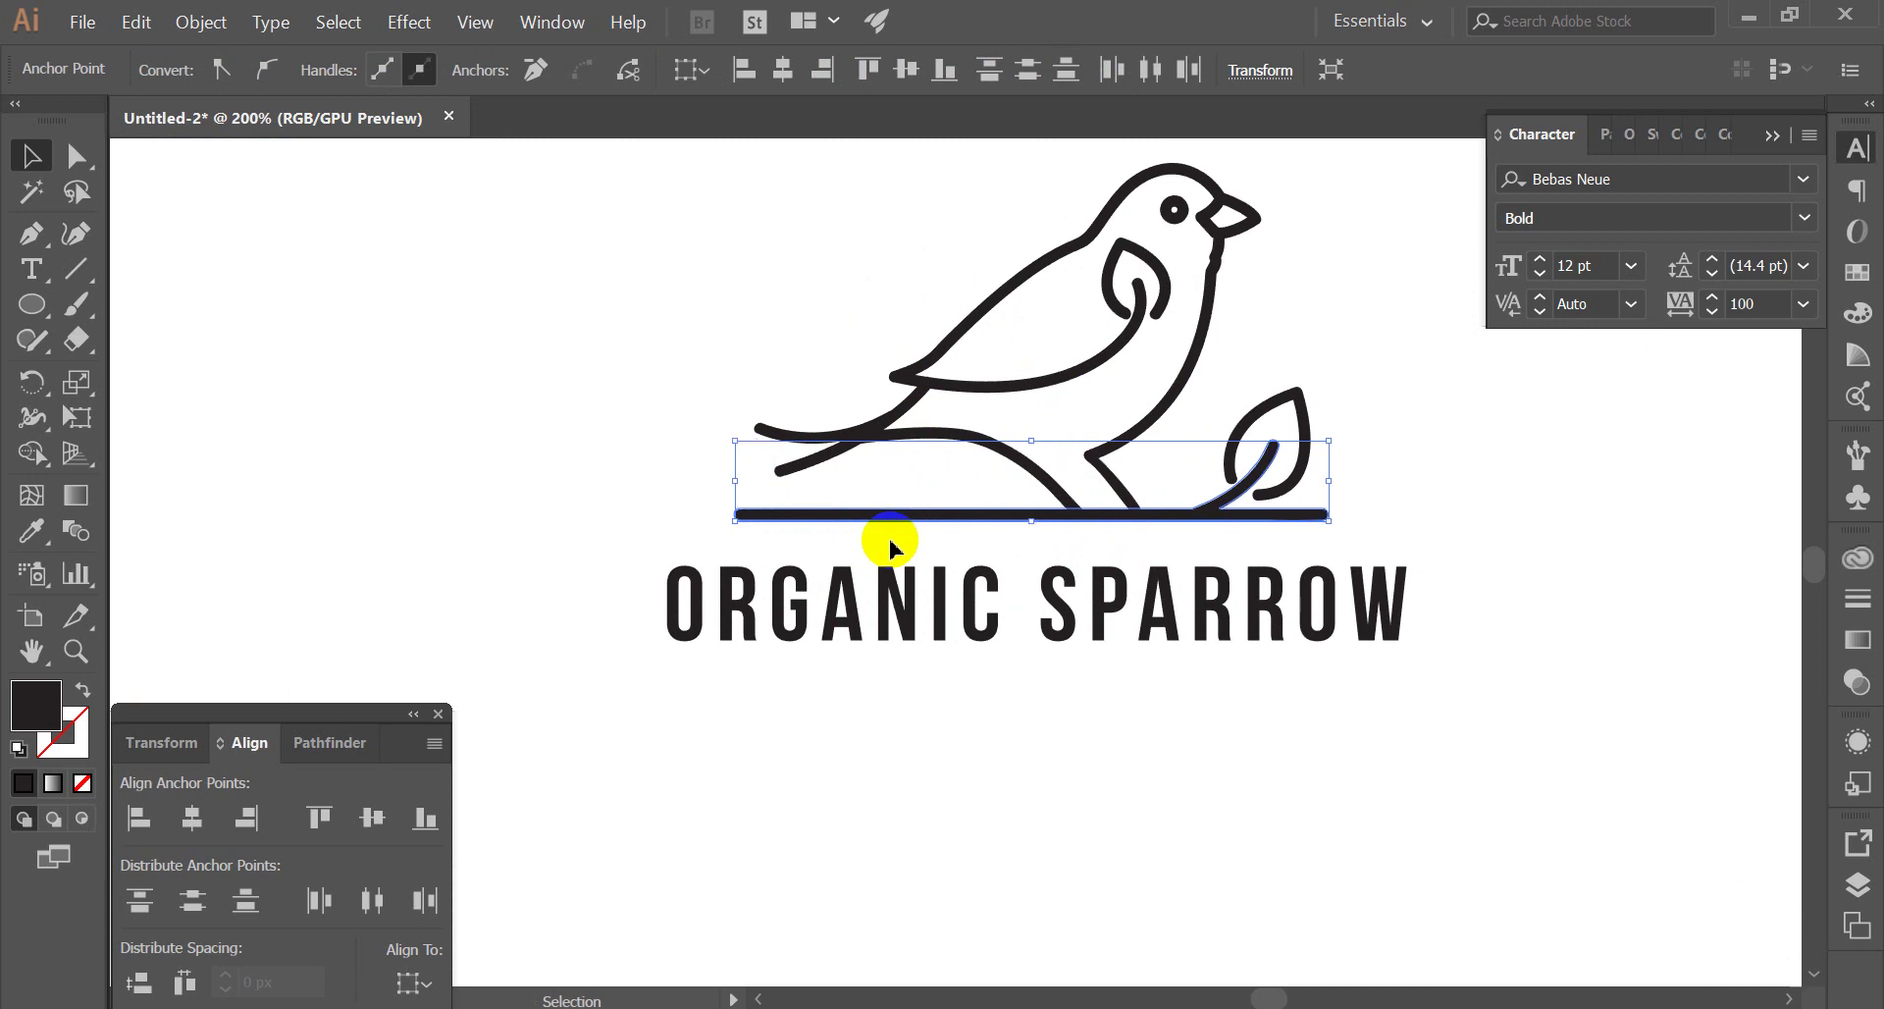
click(1149, 870)
alt+scroll(1276, 765, down, 2)
drag(1368, 768, 780, 280)
click(192, 820)
click(1371, 687)
alt+scroll(1275, 530, up, 2)
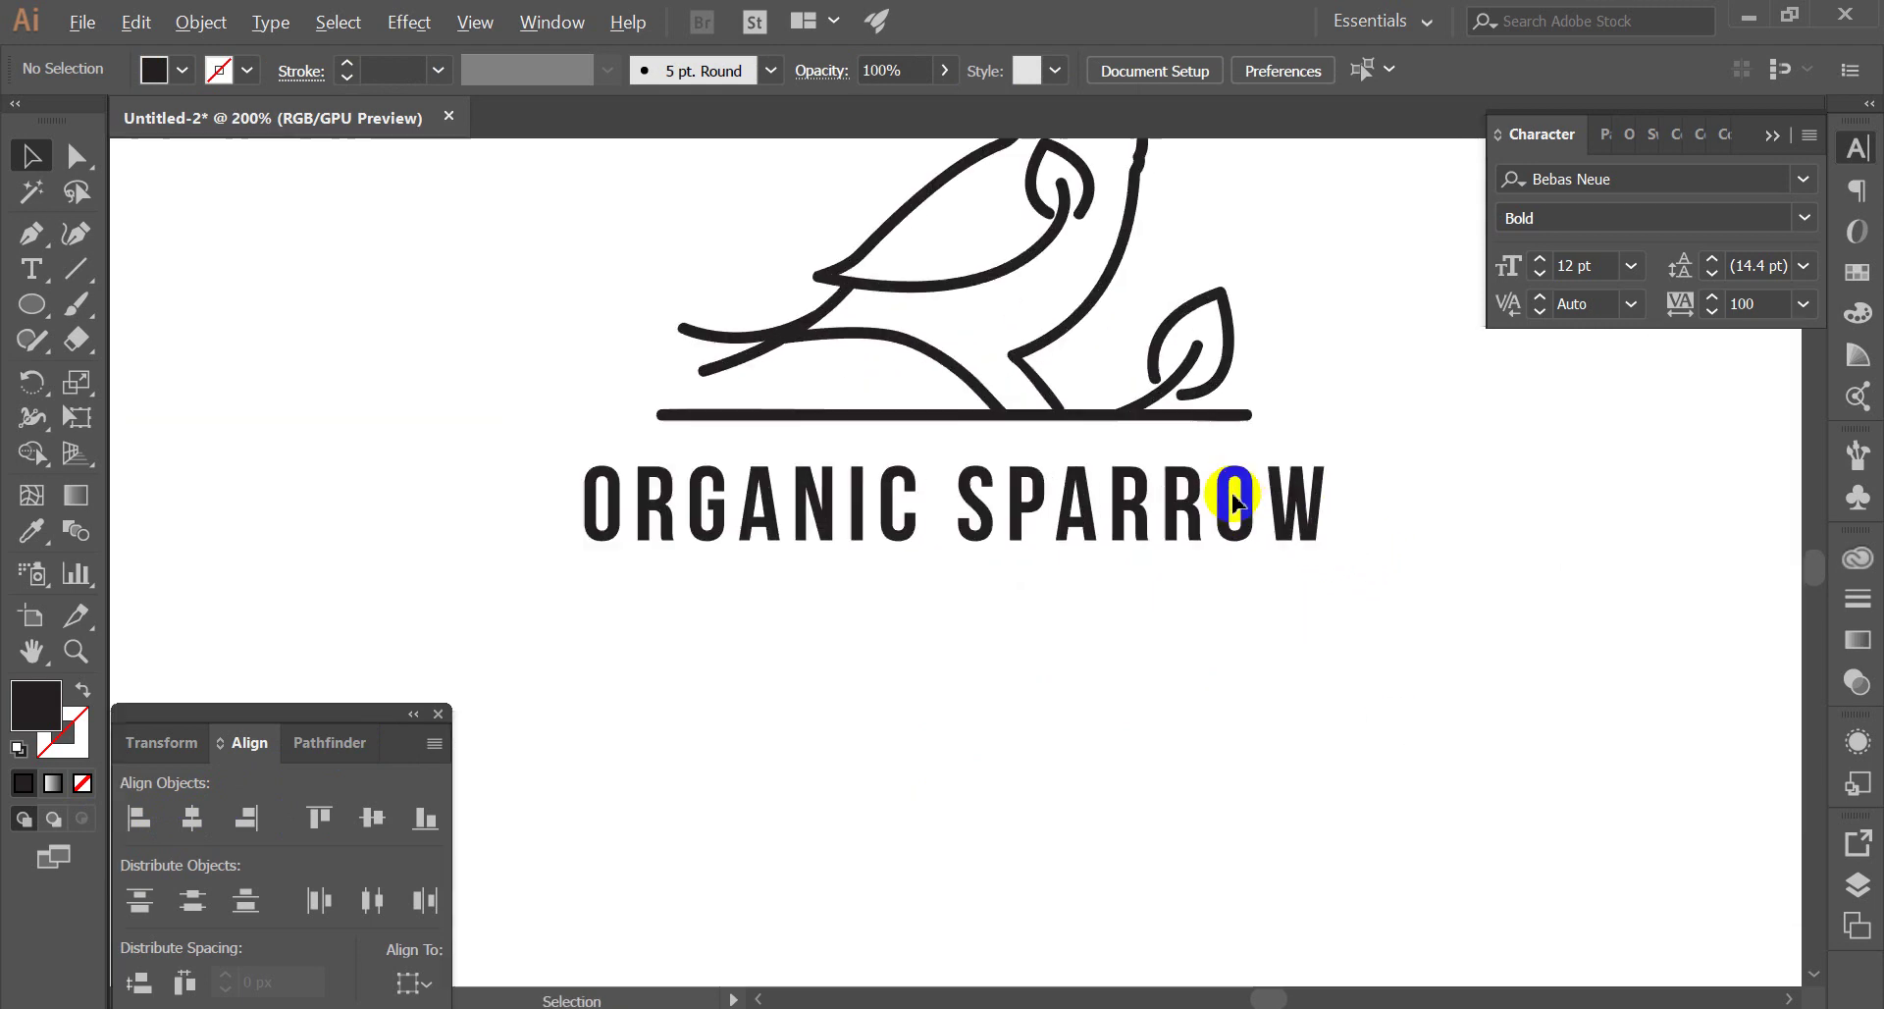
Stretch the ORGANIC SPARROW text to match the branch line's width
click(1230, 392)
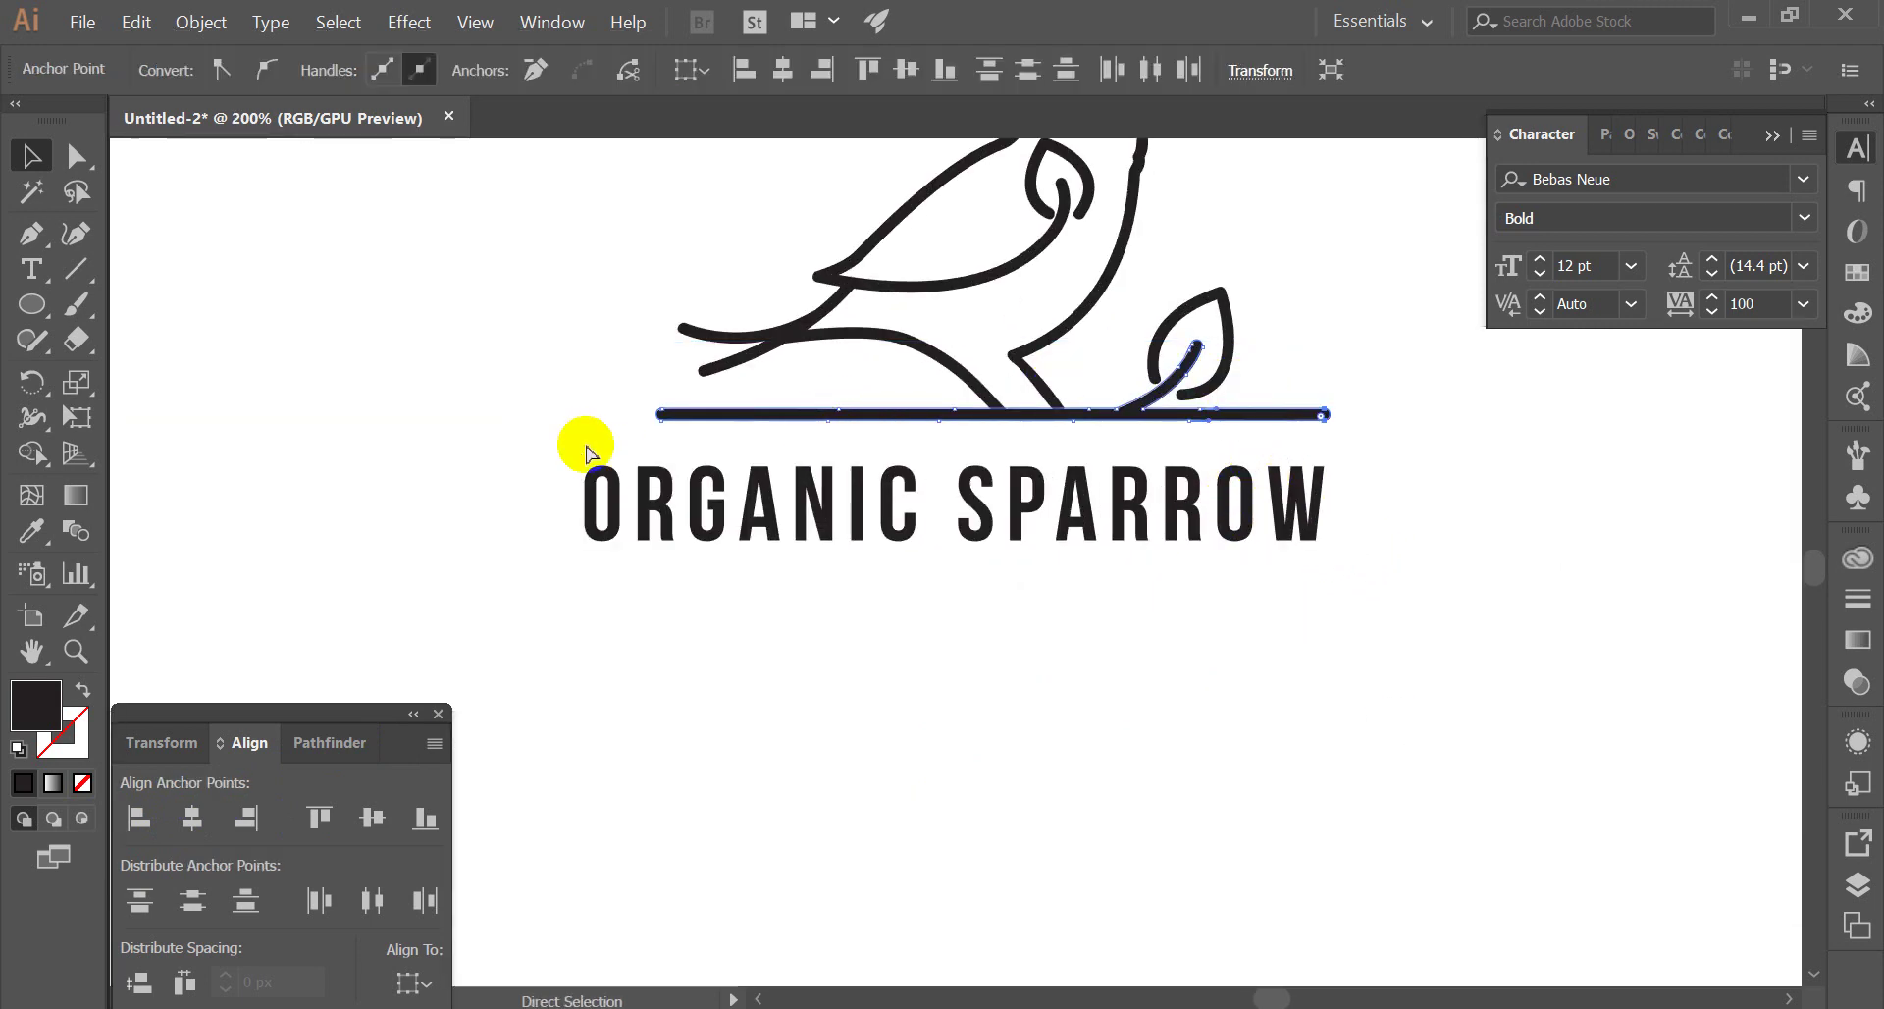
shift+click(701, 437)
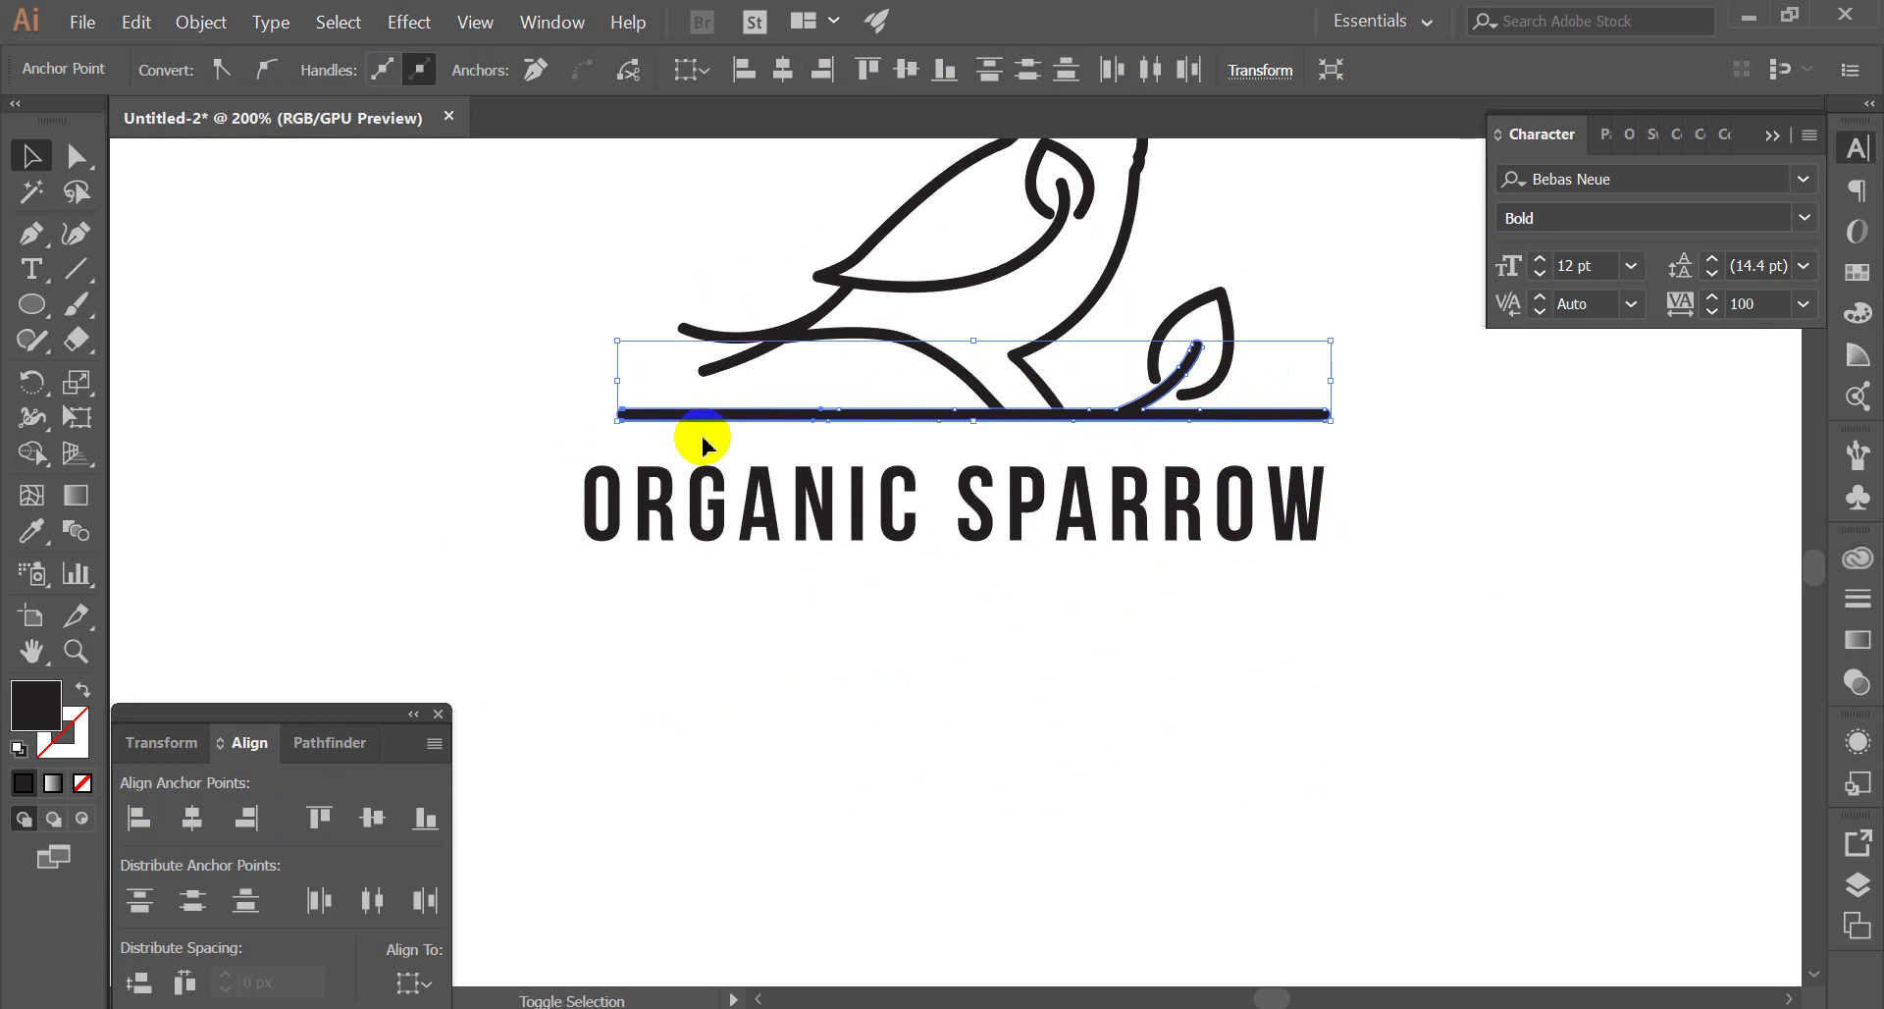
click(1315, 511)
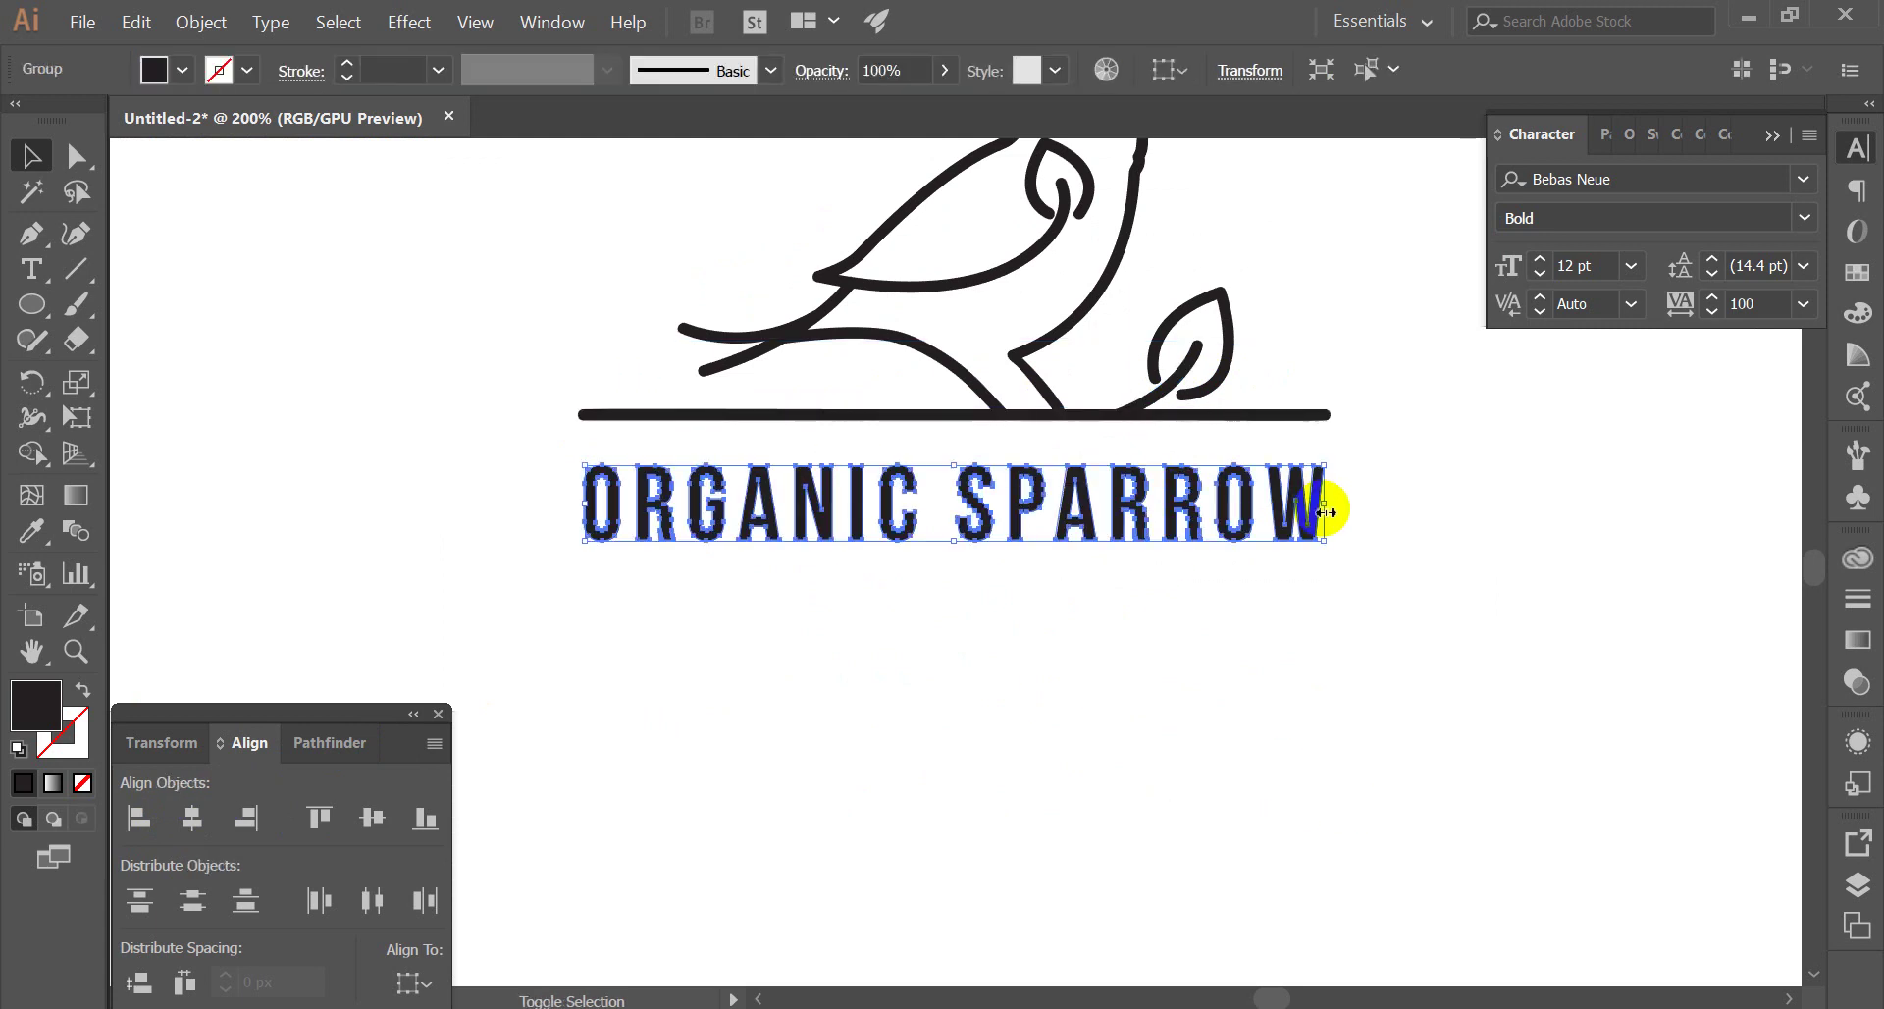
drag(1324, 504, 1331, 504)
shift+click(610, 410)
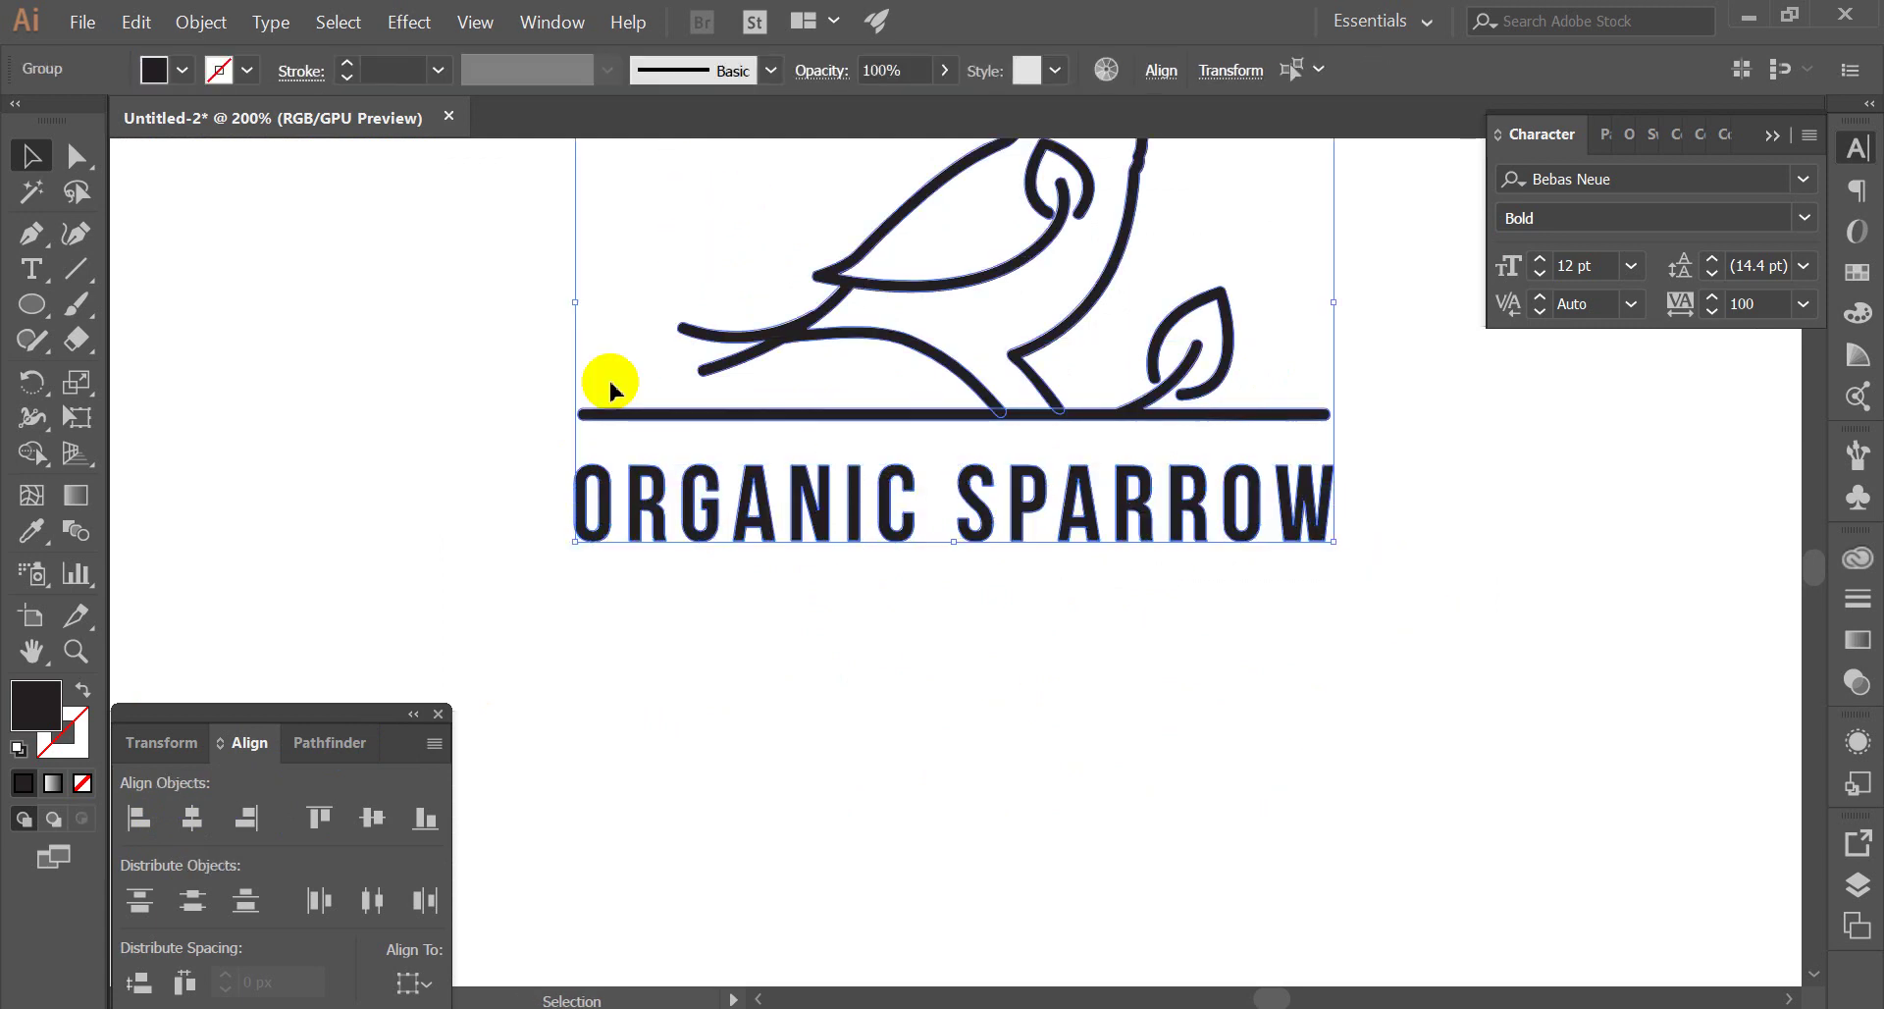
click(942, 707)
scroll(1315, 628, down, 3)
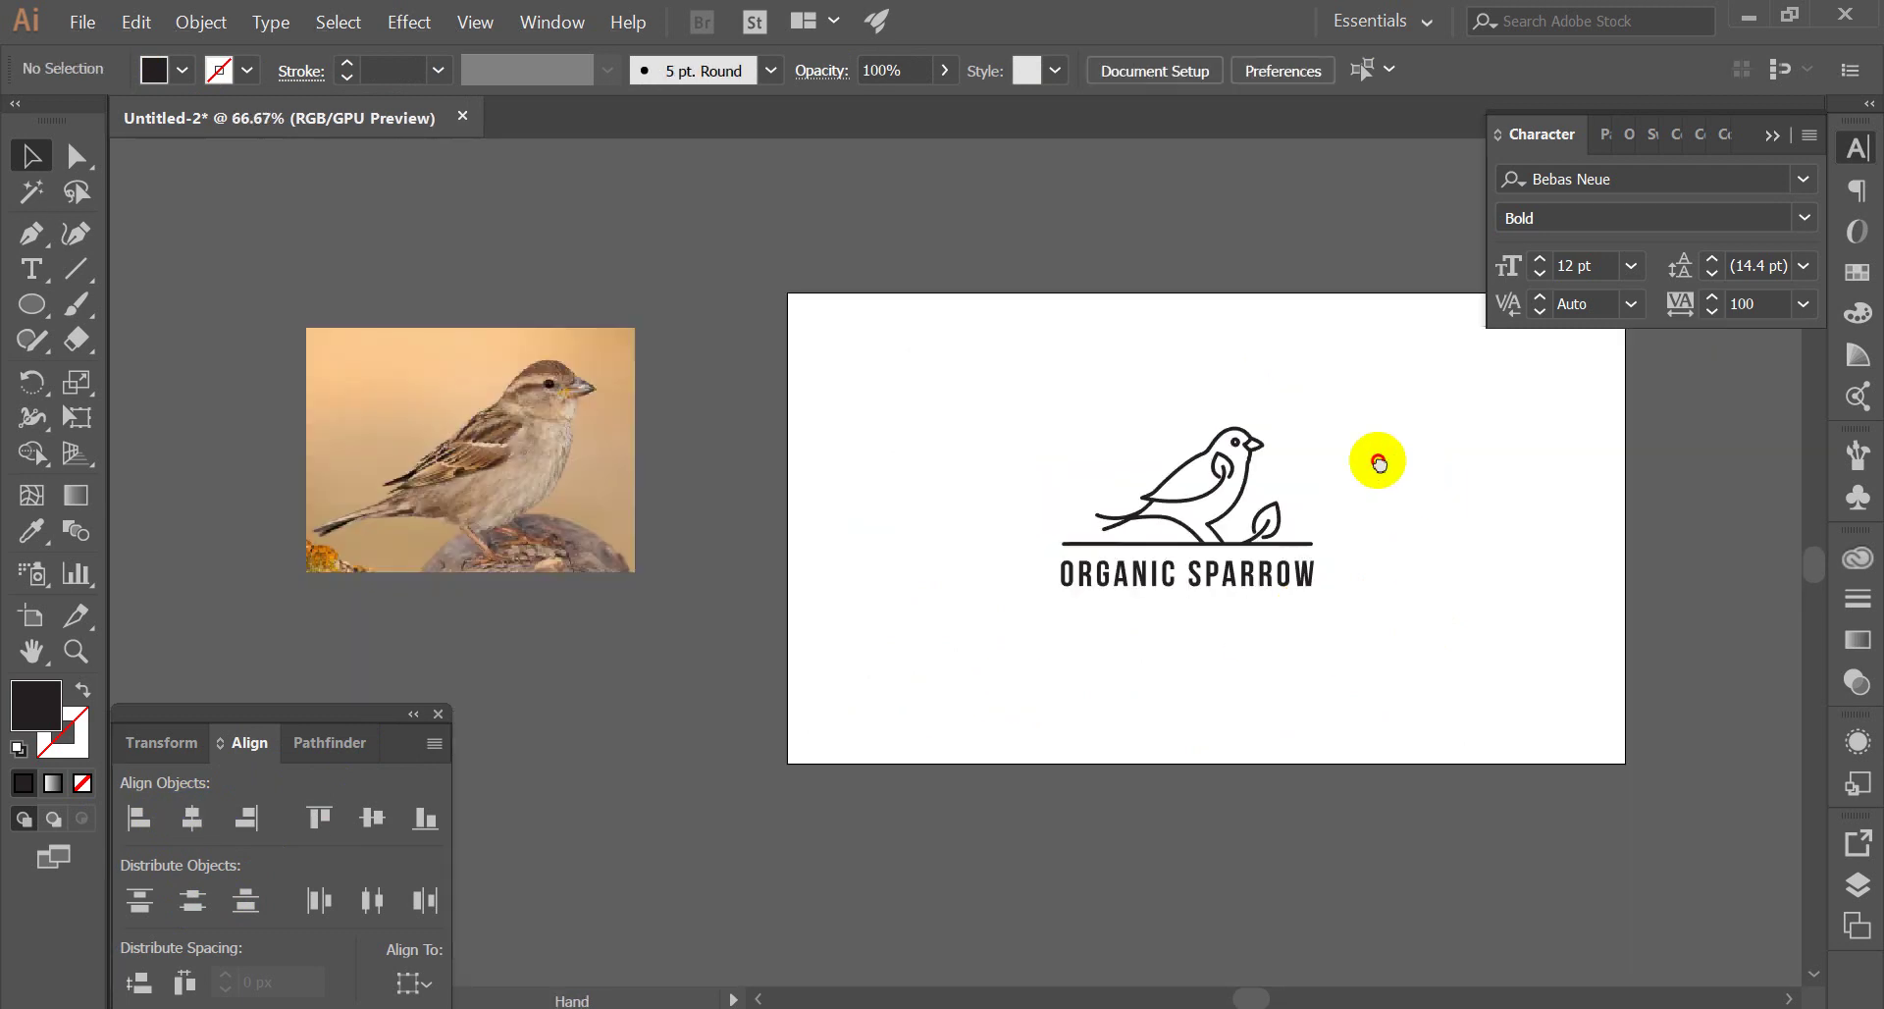
Move the ORGANIC SPARROW text up about 11 px toward the branch line
scroll(1378, 461, up, 2)
click(1058, 365)
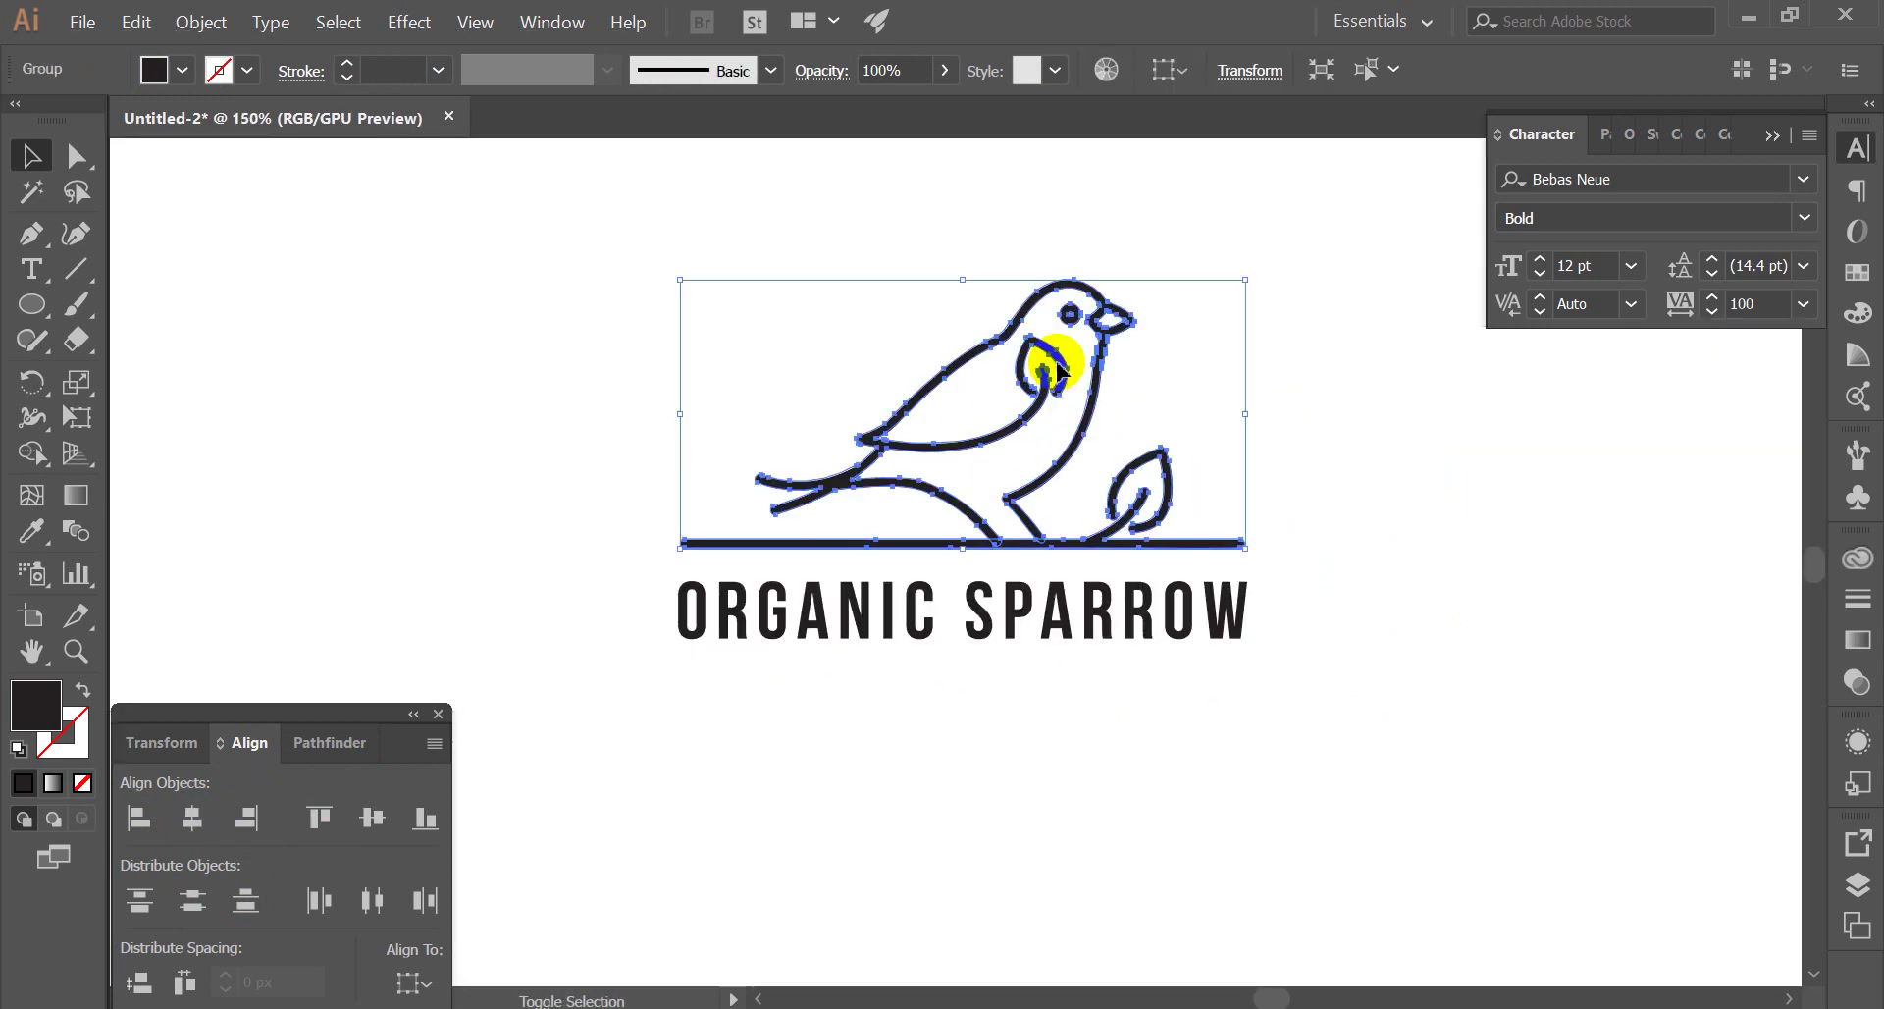
scroll(1128, 353, down, 2)
click(1276, 496)
scroll(1189, 449, up, 1)
drag(1163, 484, 1151, 469)
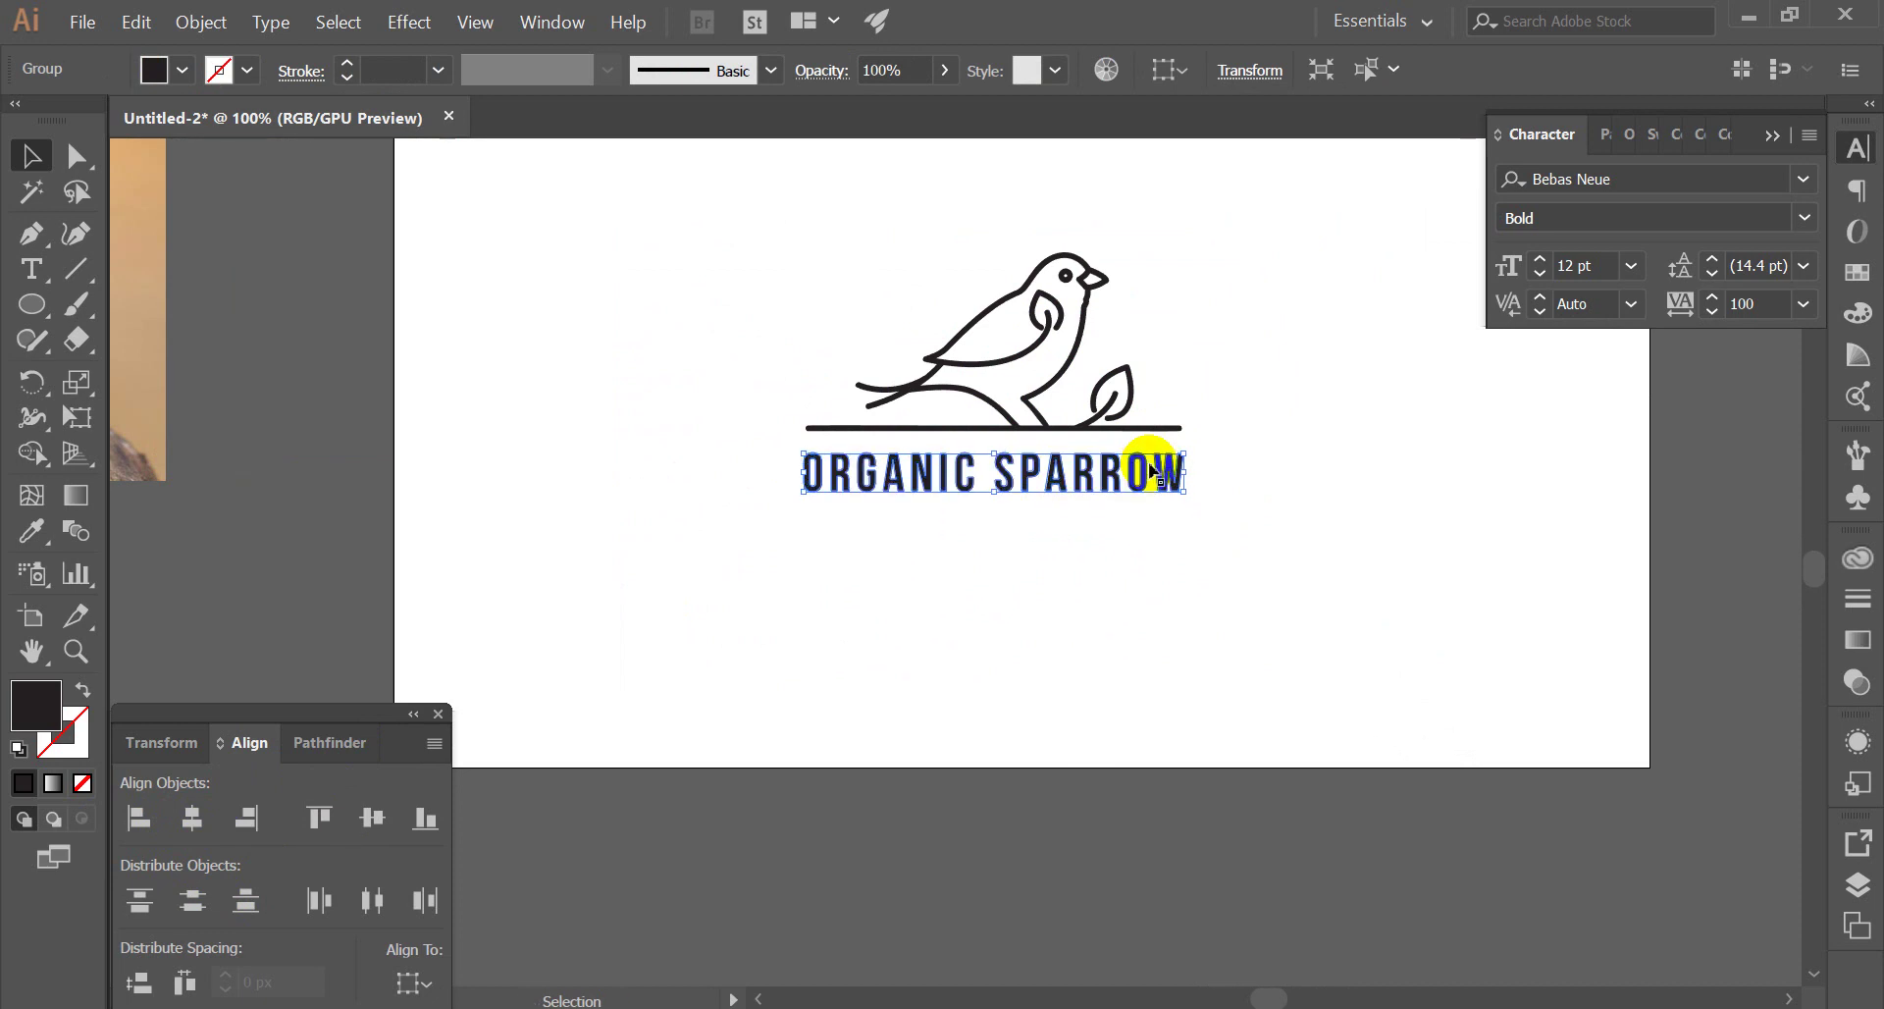
Review the whole logo and zoom in on the wing
drag(1324, 576, 1144, 332)
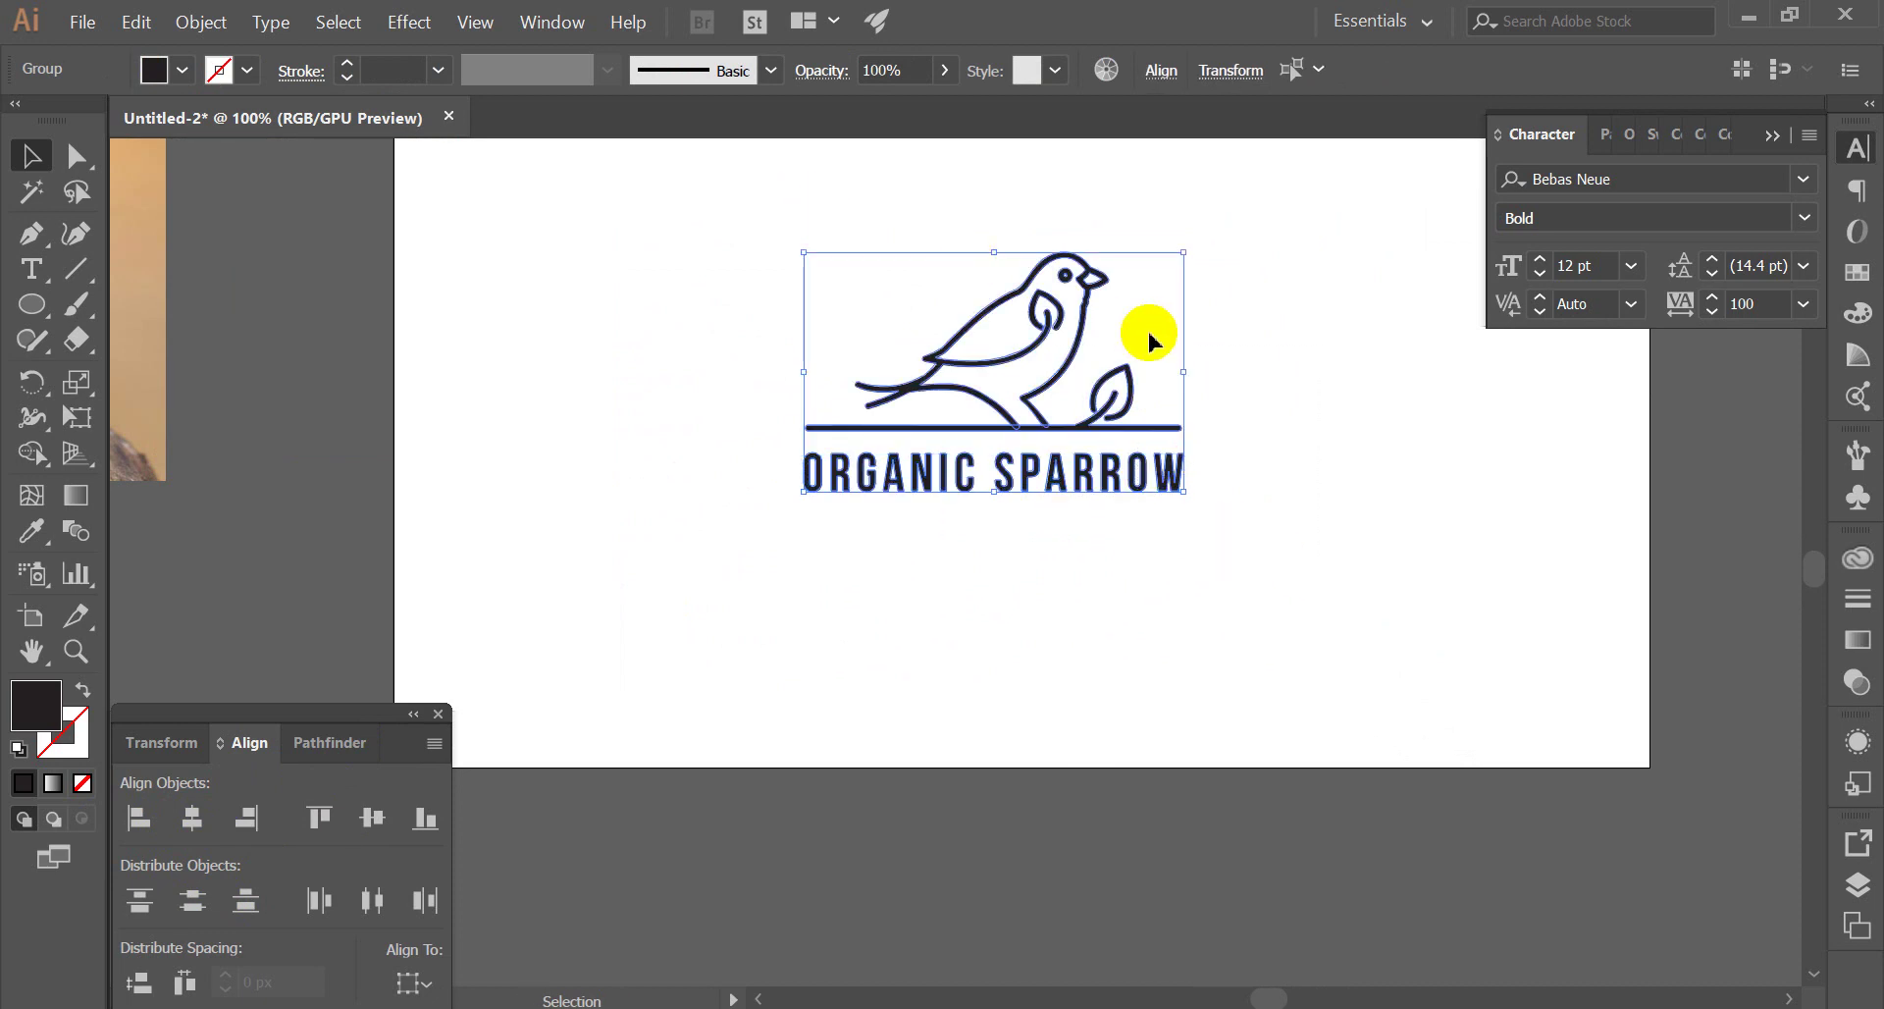
click(1086, 300)
scroll(1190, 361, up, 3)
scroll(1105, 370, down, 2)
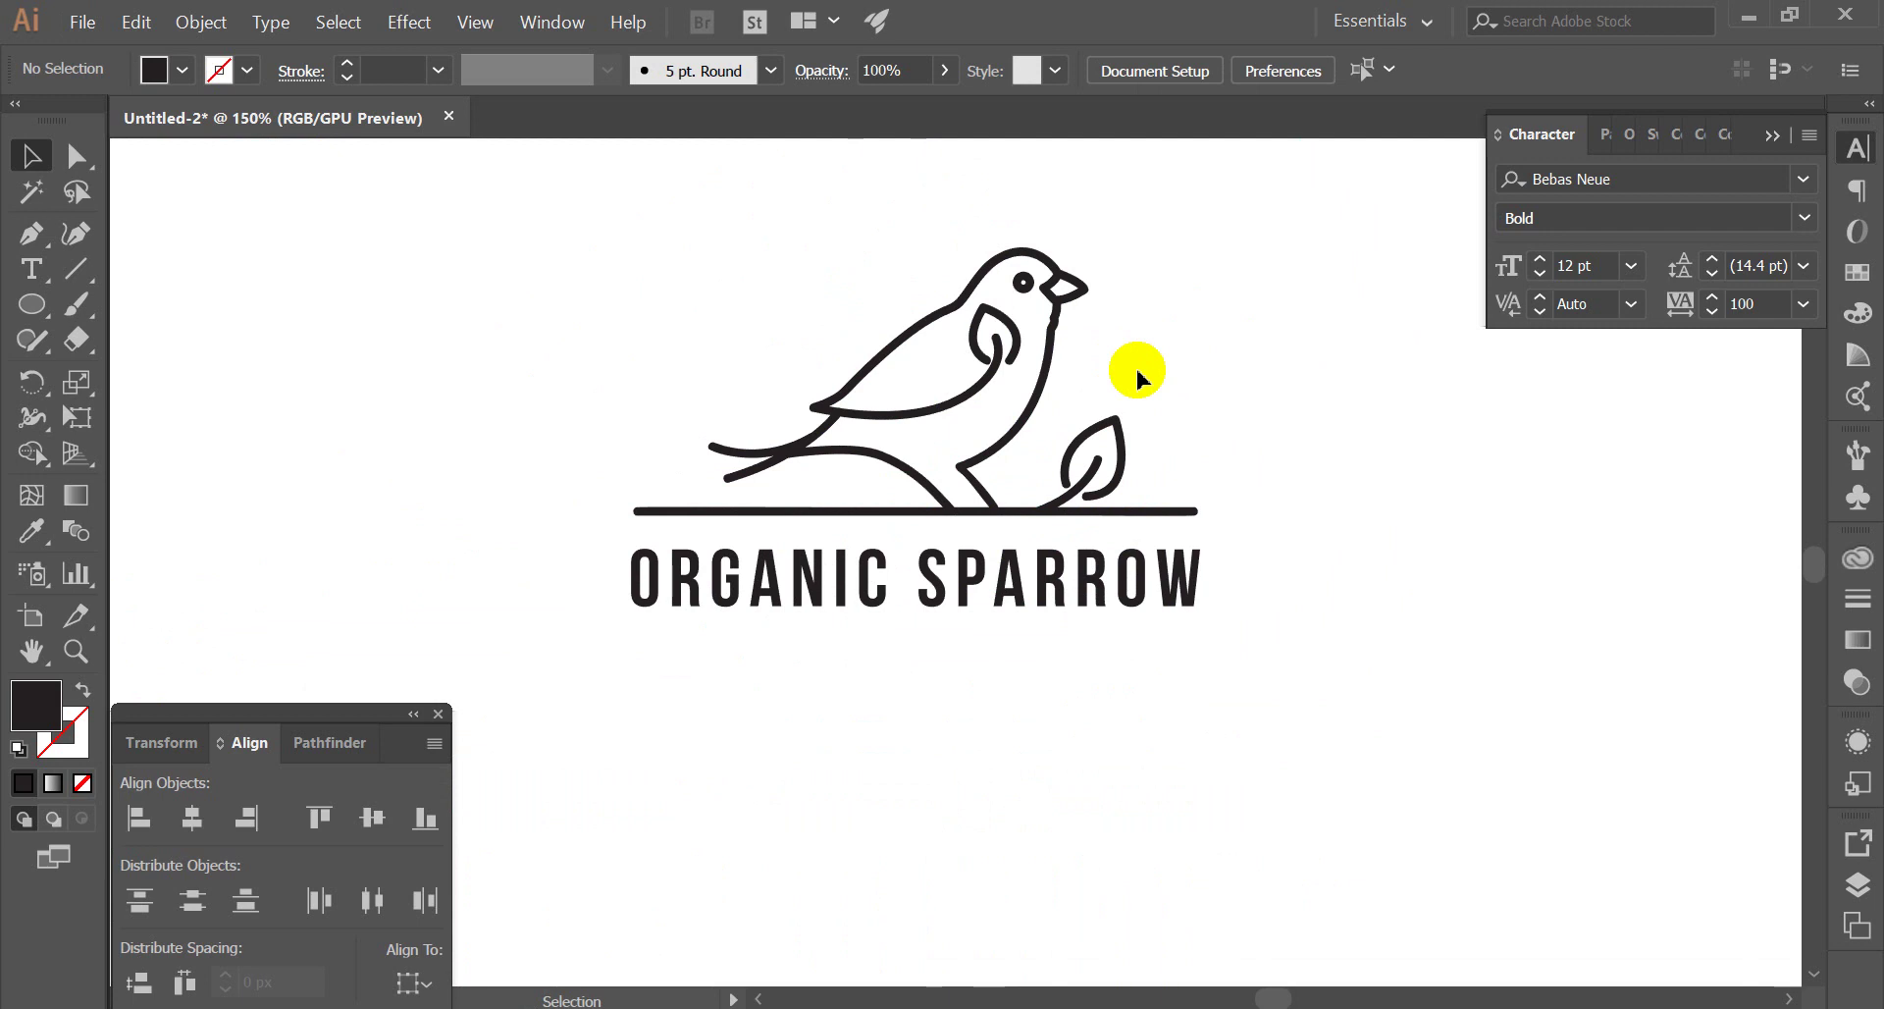
scroll(934, 336, up, 3)
scroll(986, 391, up, 2)
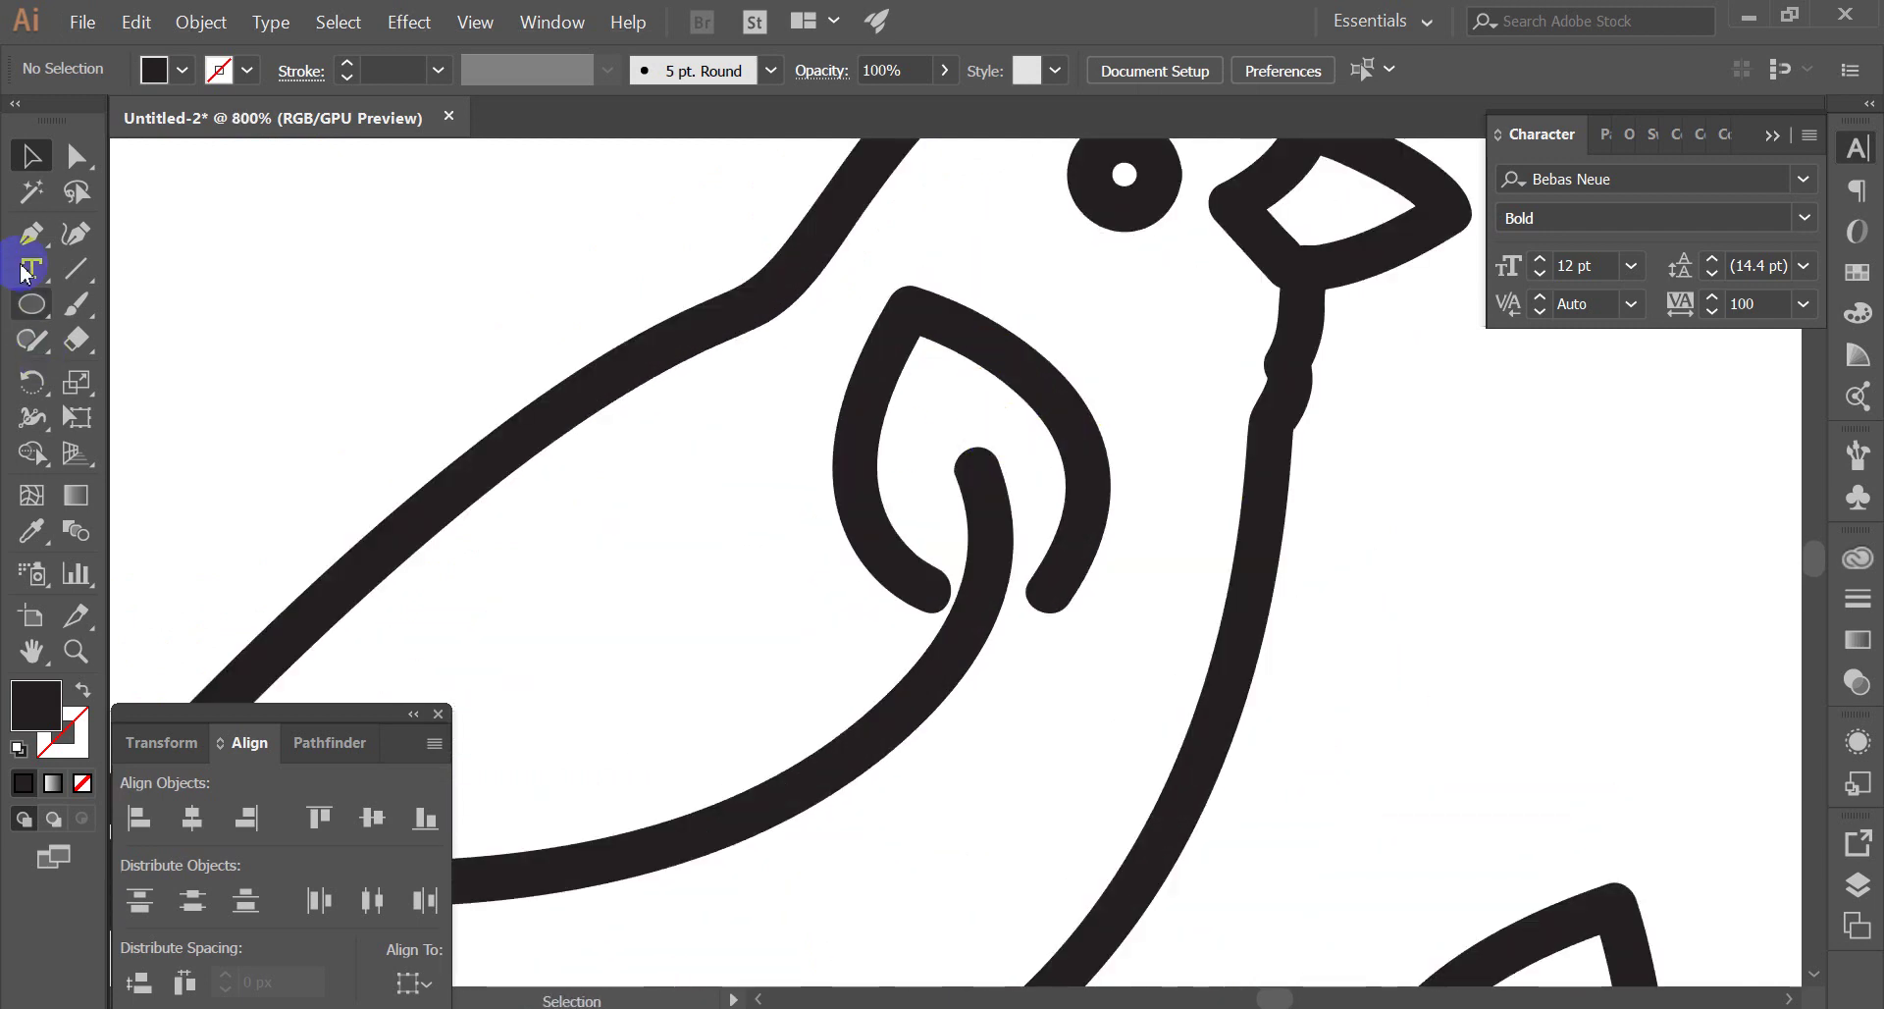
click(32, 232)
Trace a closed leaf shape inside the wing curl with the Pen tool
scroll(967, 501, up, 2)
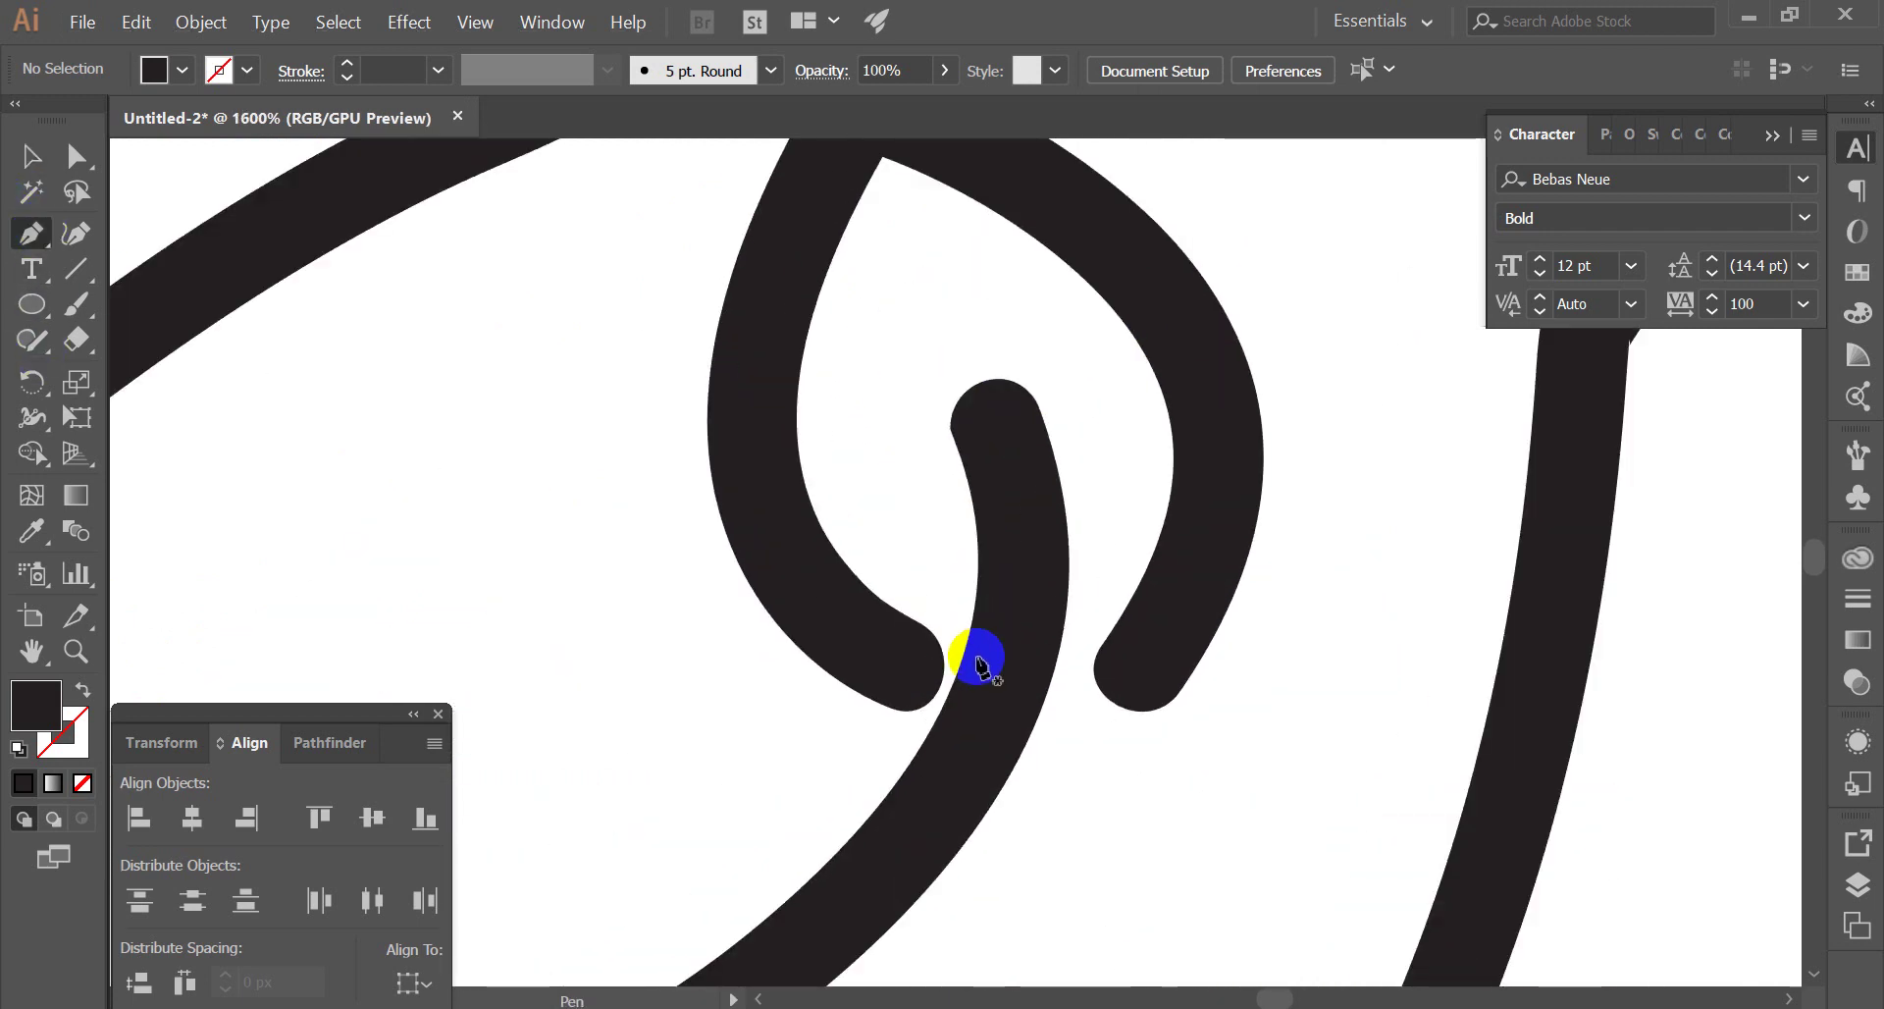
click(984, 707)
scroll(984, 706, down, 2)
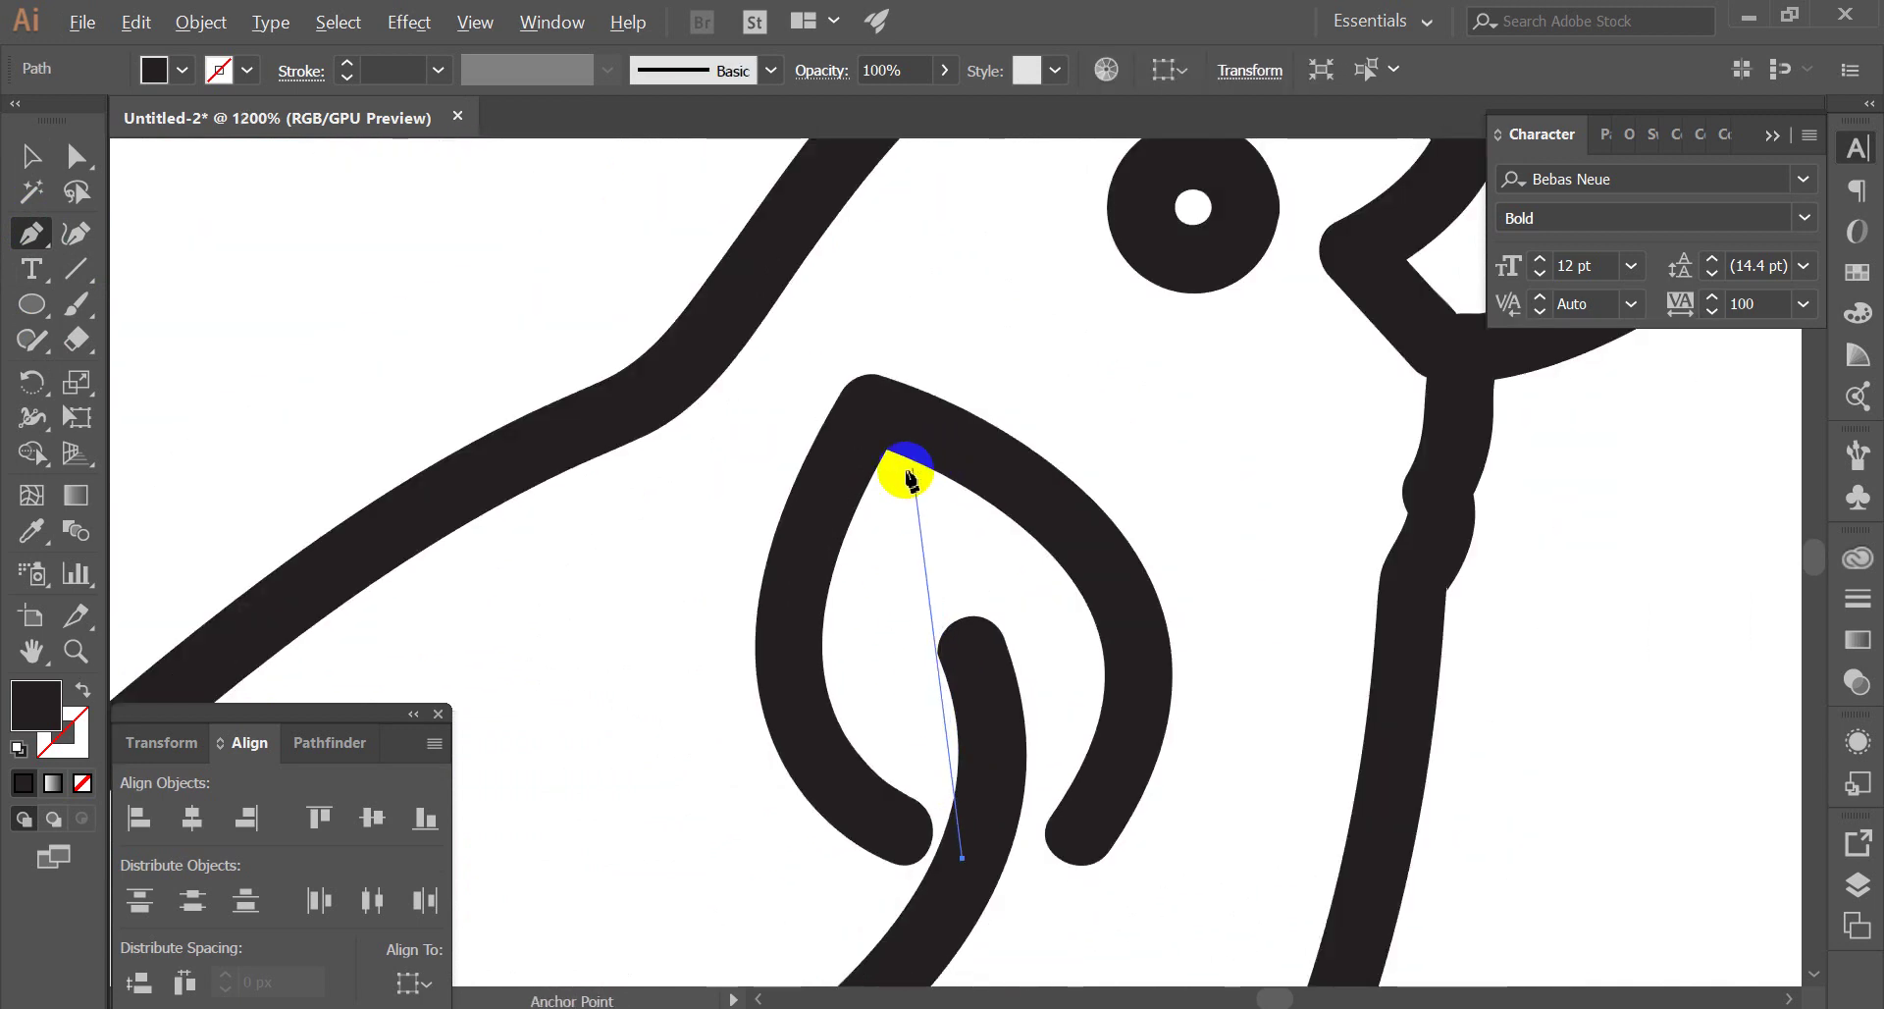
drag(902, 465, 1105, 185)
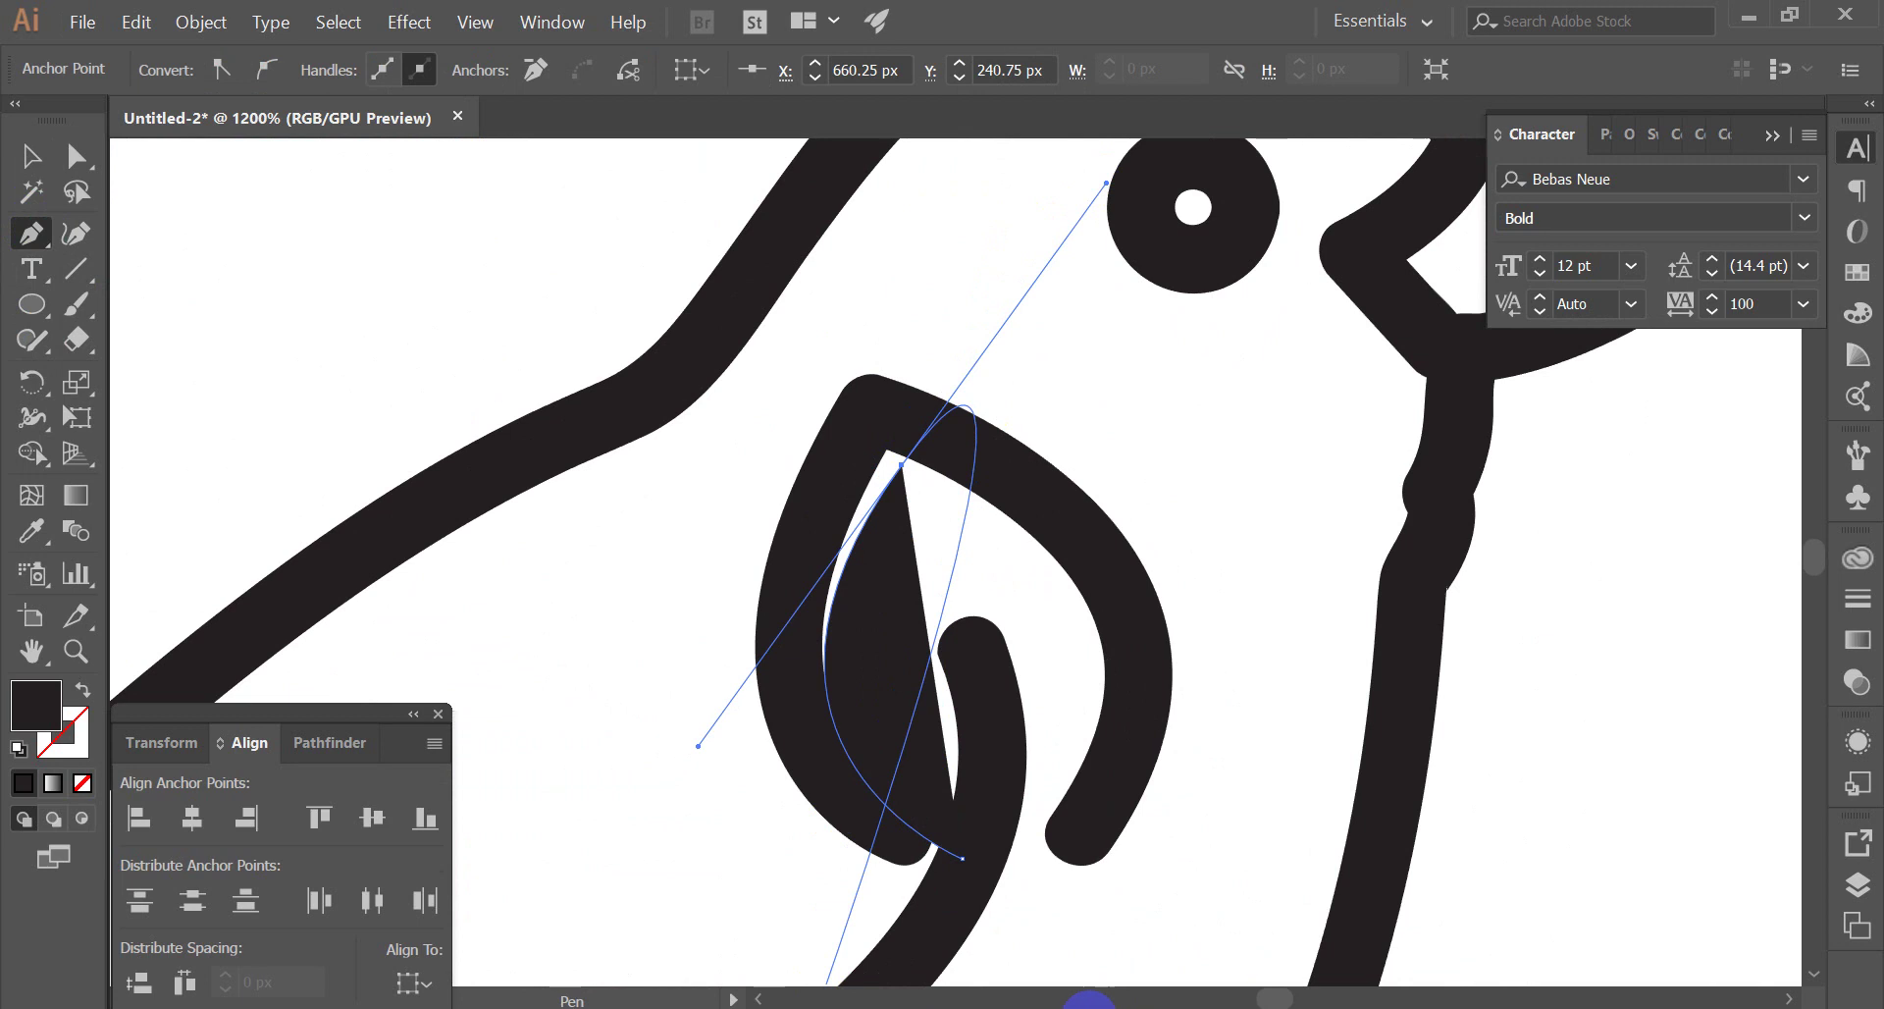
scroll(899, 515, up, 1)
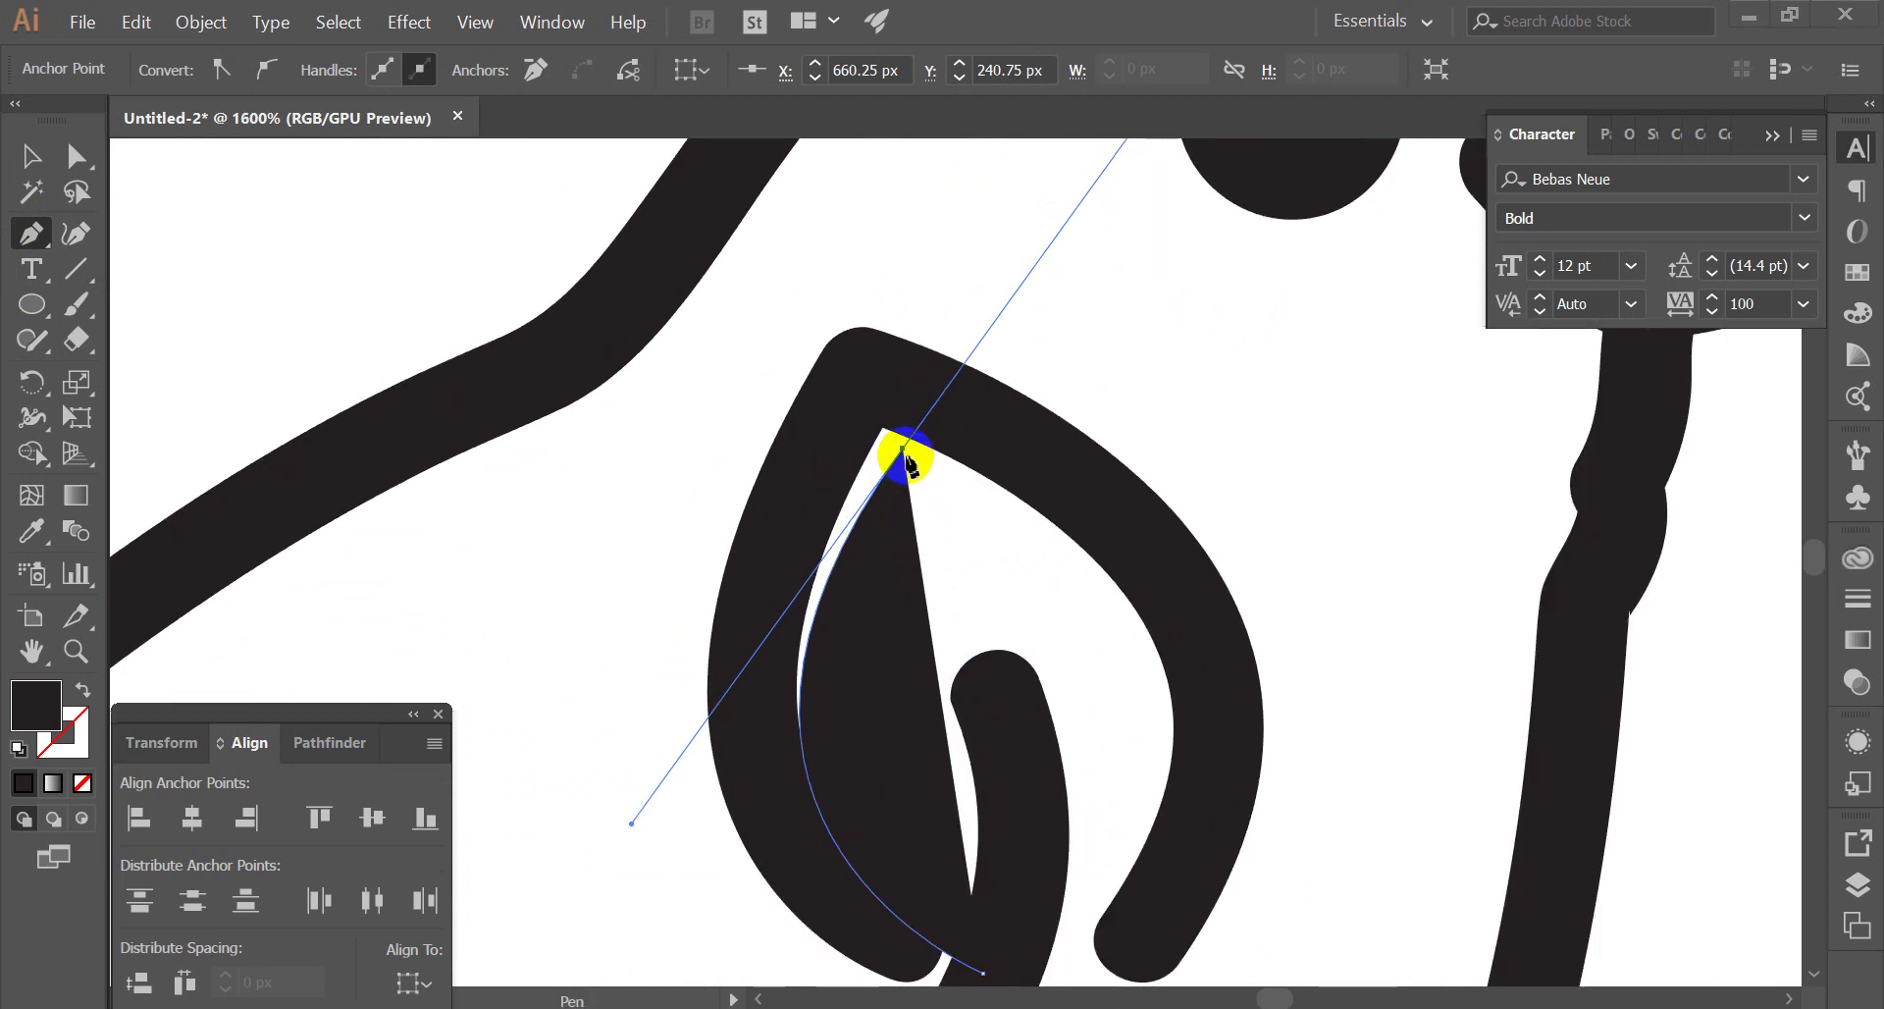
scroll(1089, 496, down, 3)
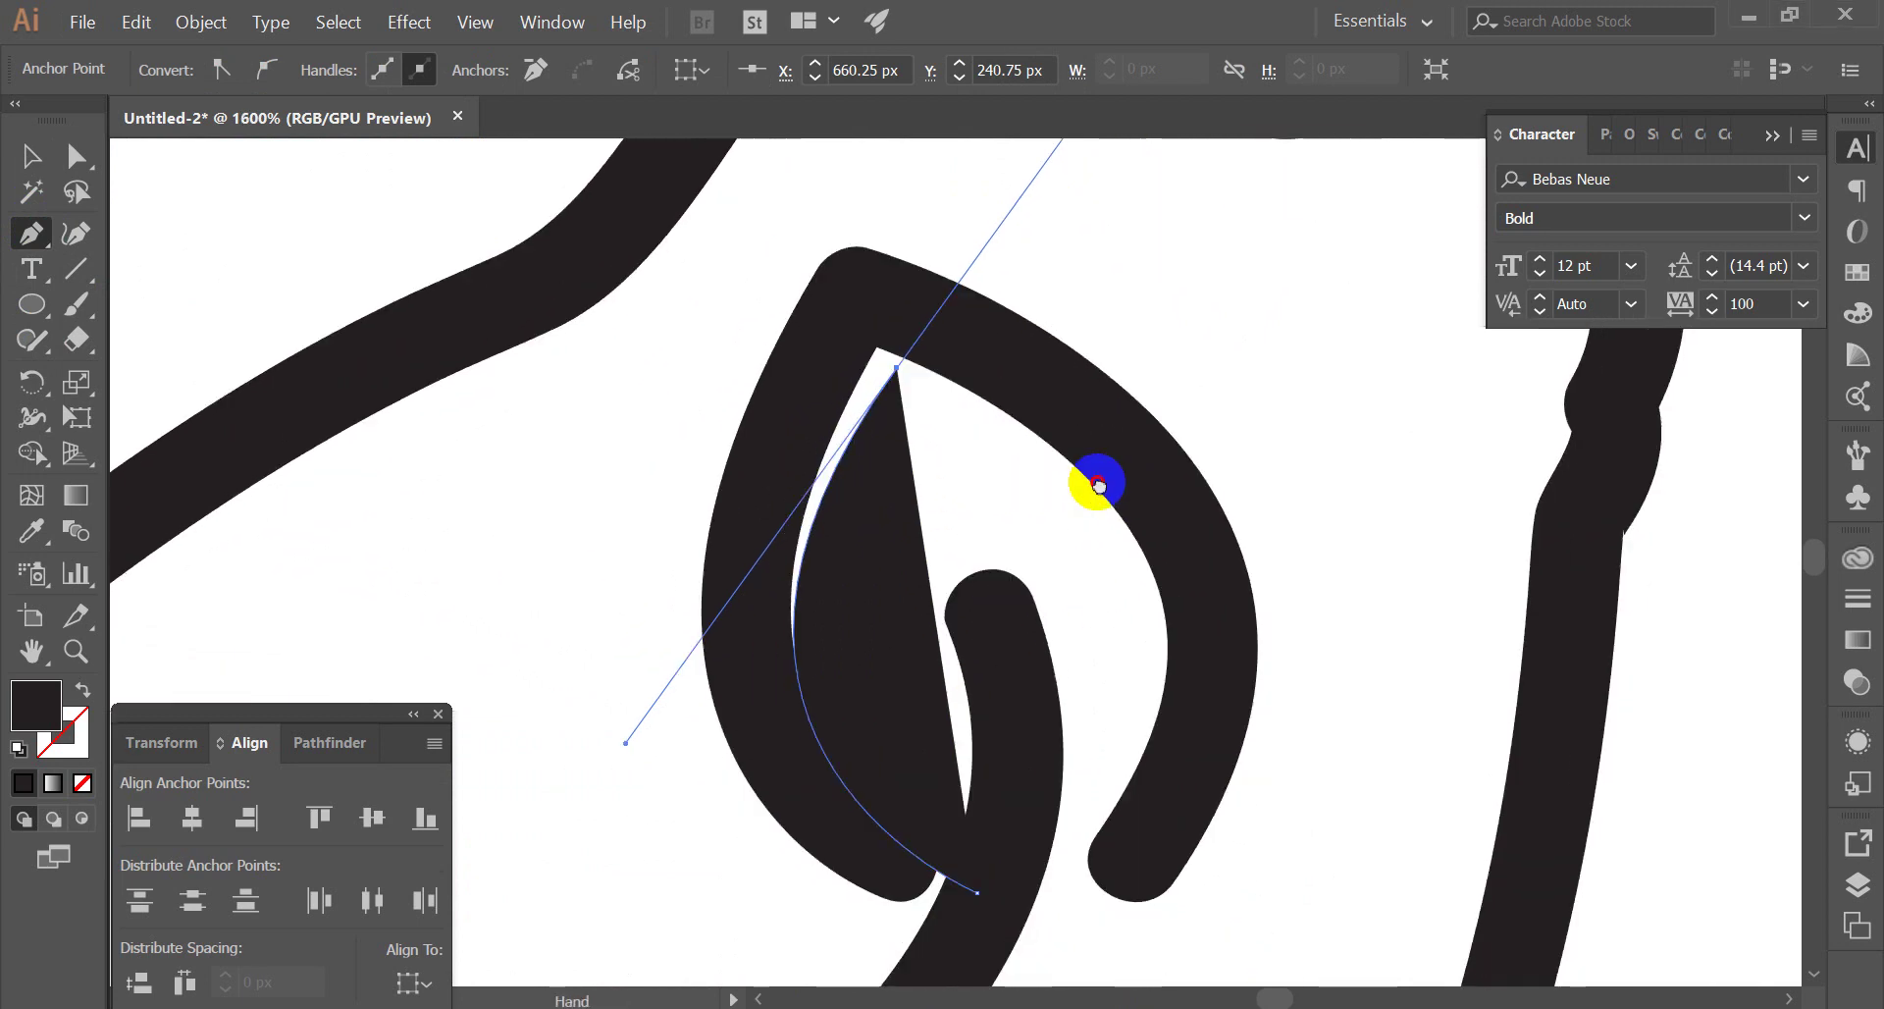
drag(896, 295, 1135, 569)
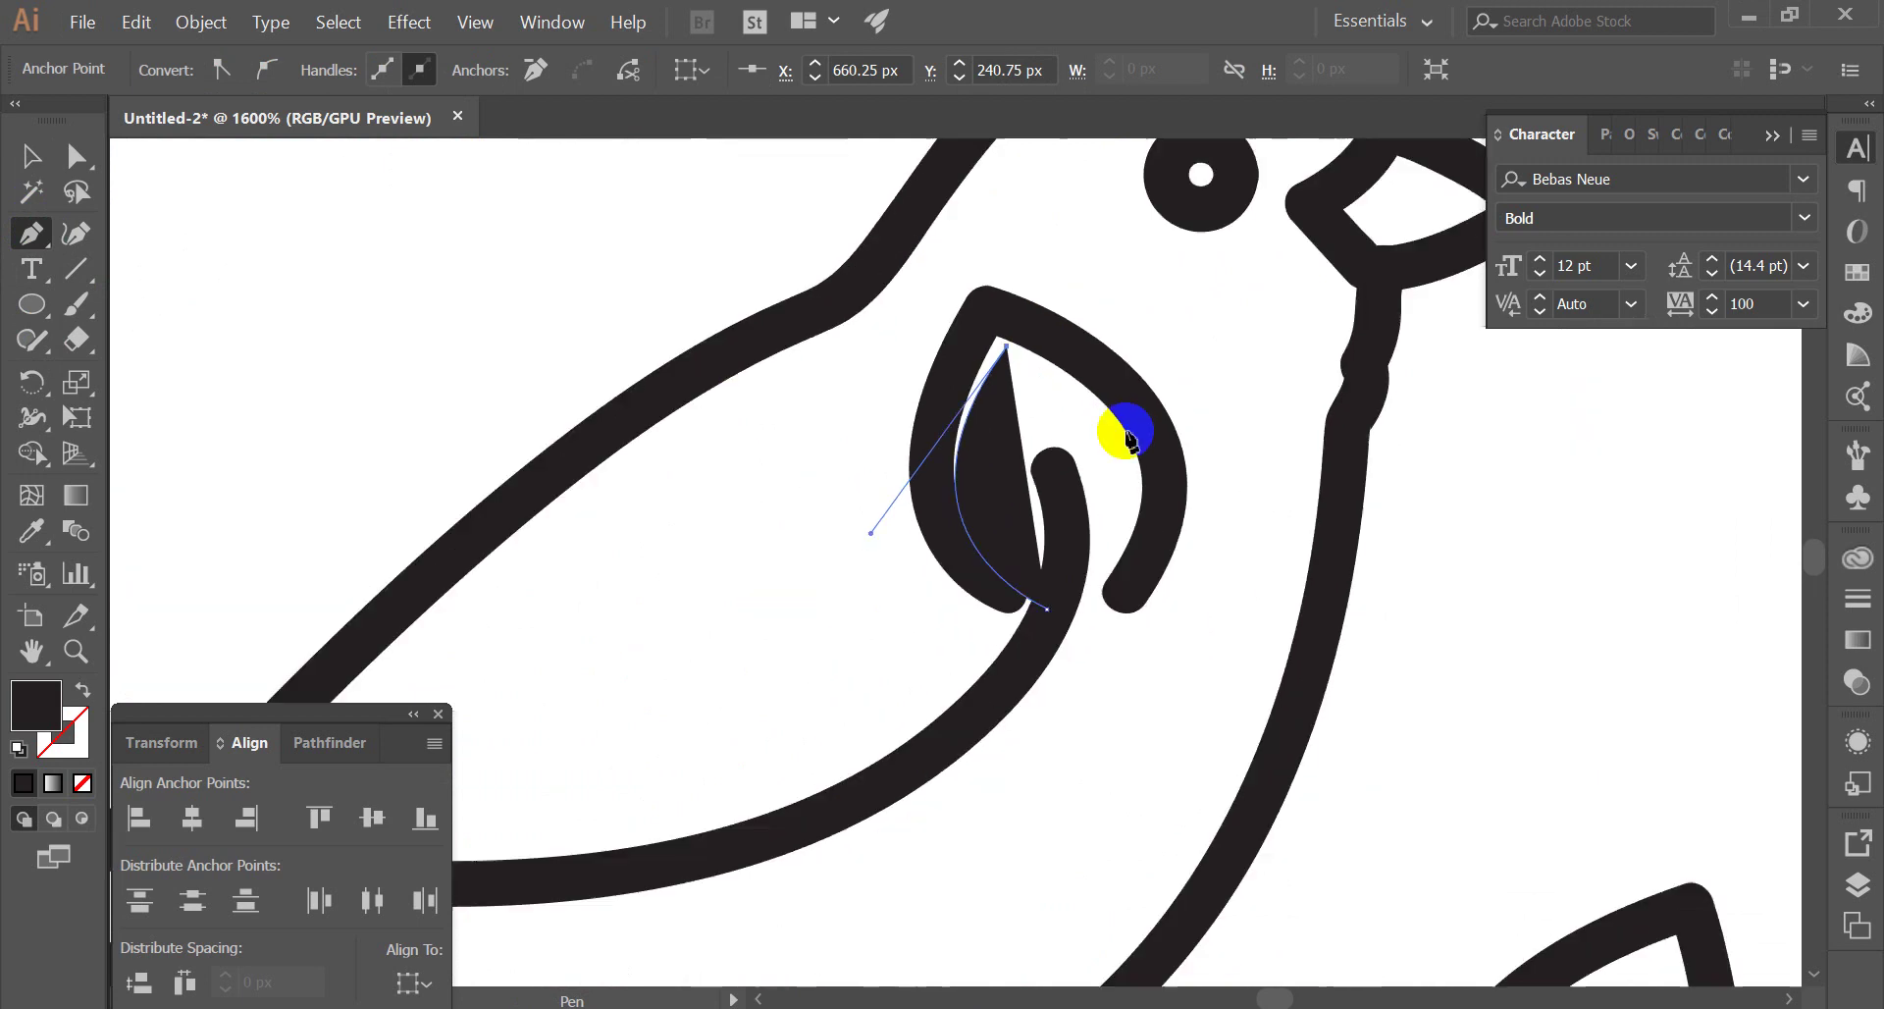
drag(1128, 569, 1029, 732)
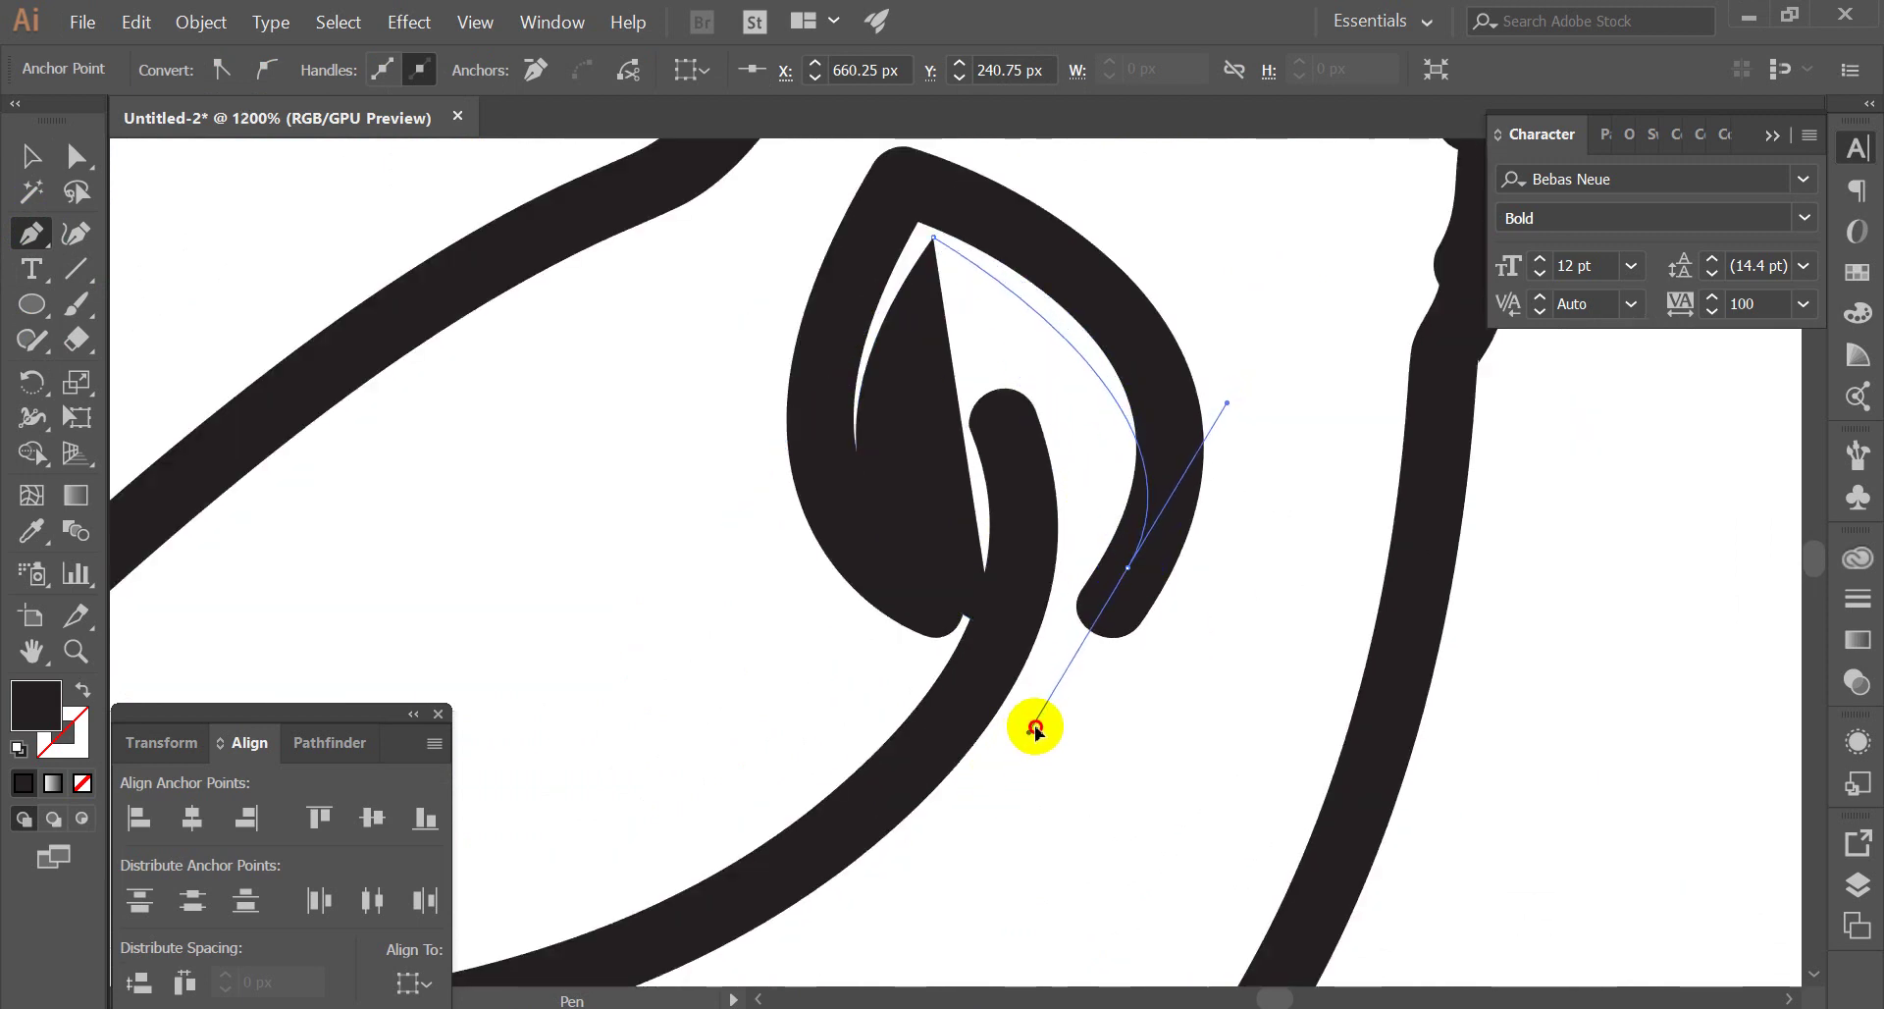
key(ctrl+z)
drag(1086, 592, 914, 797)
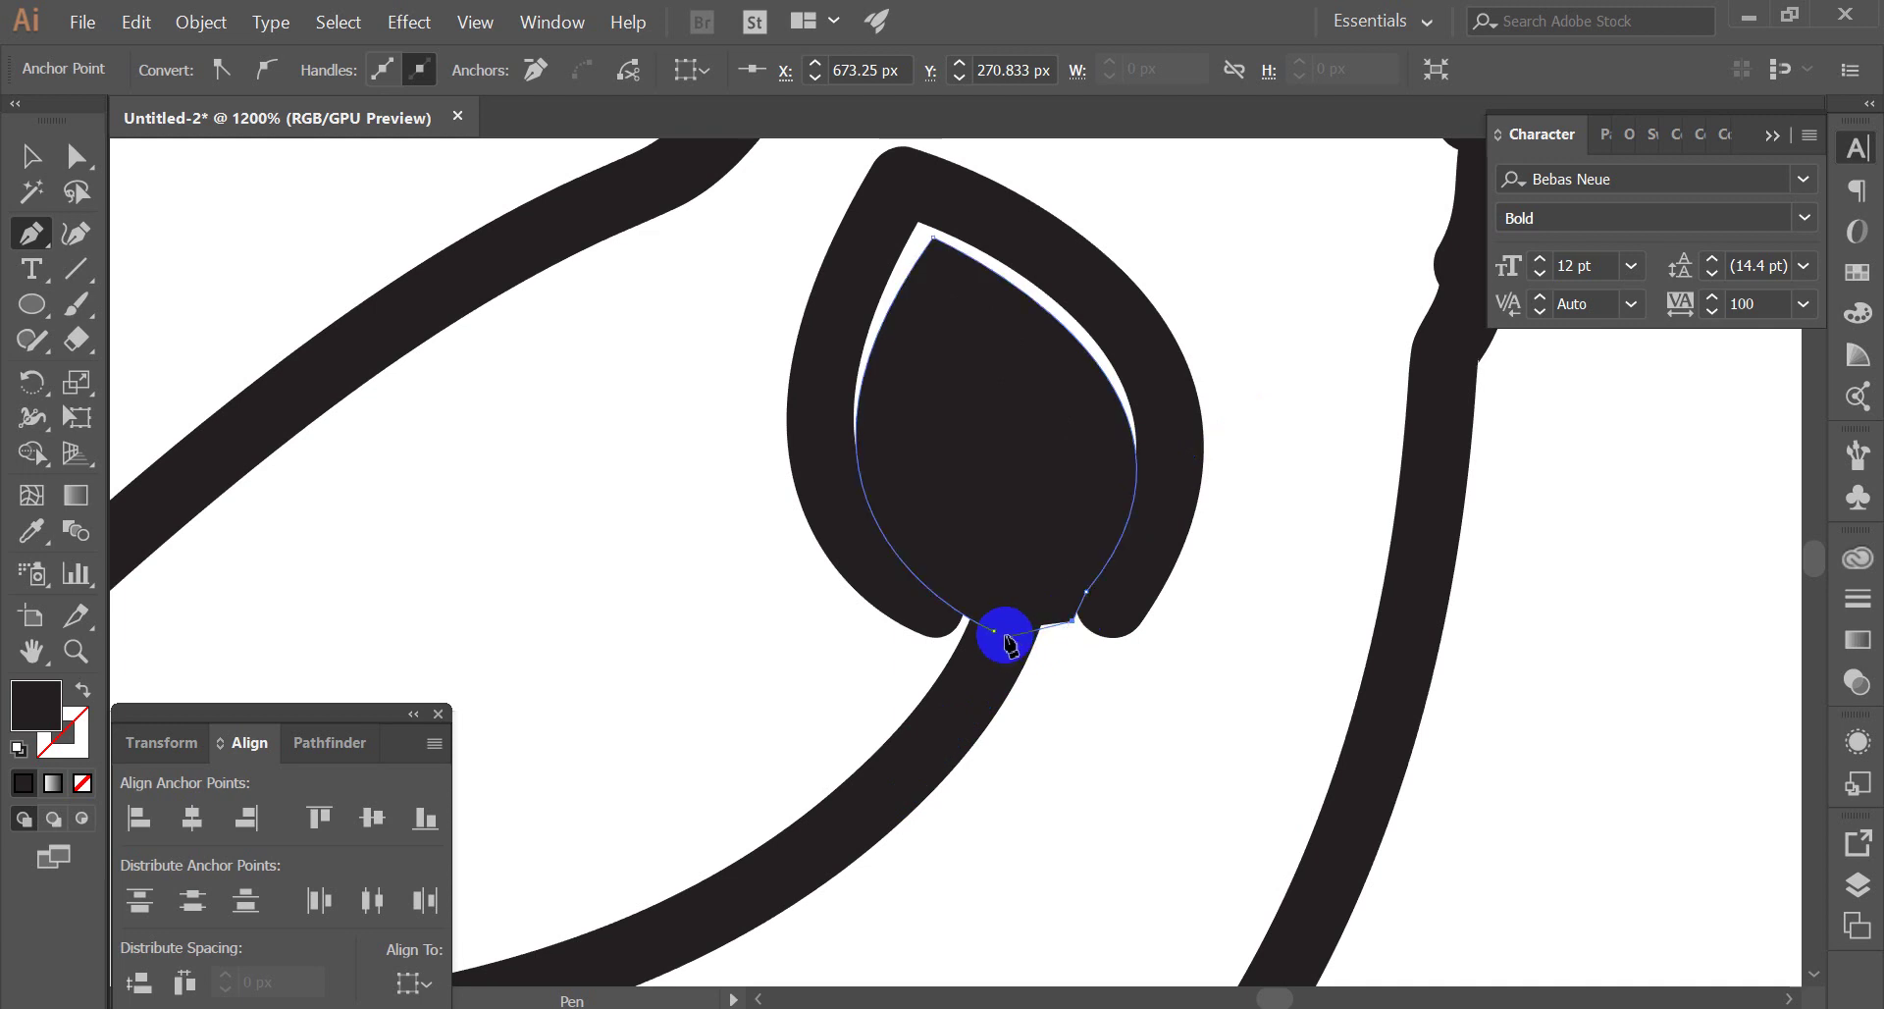
ctrl+click(1080, 645)
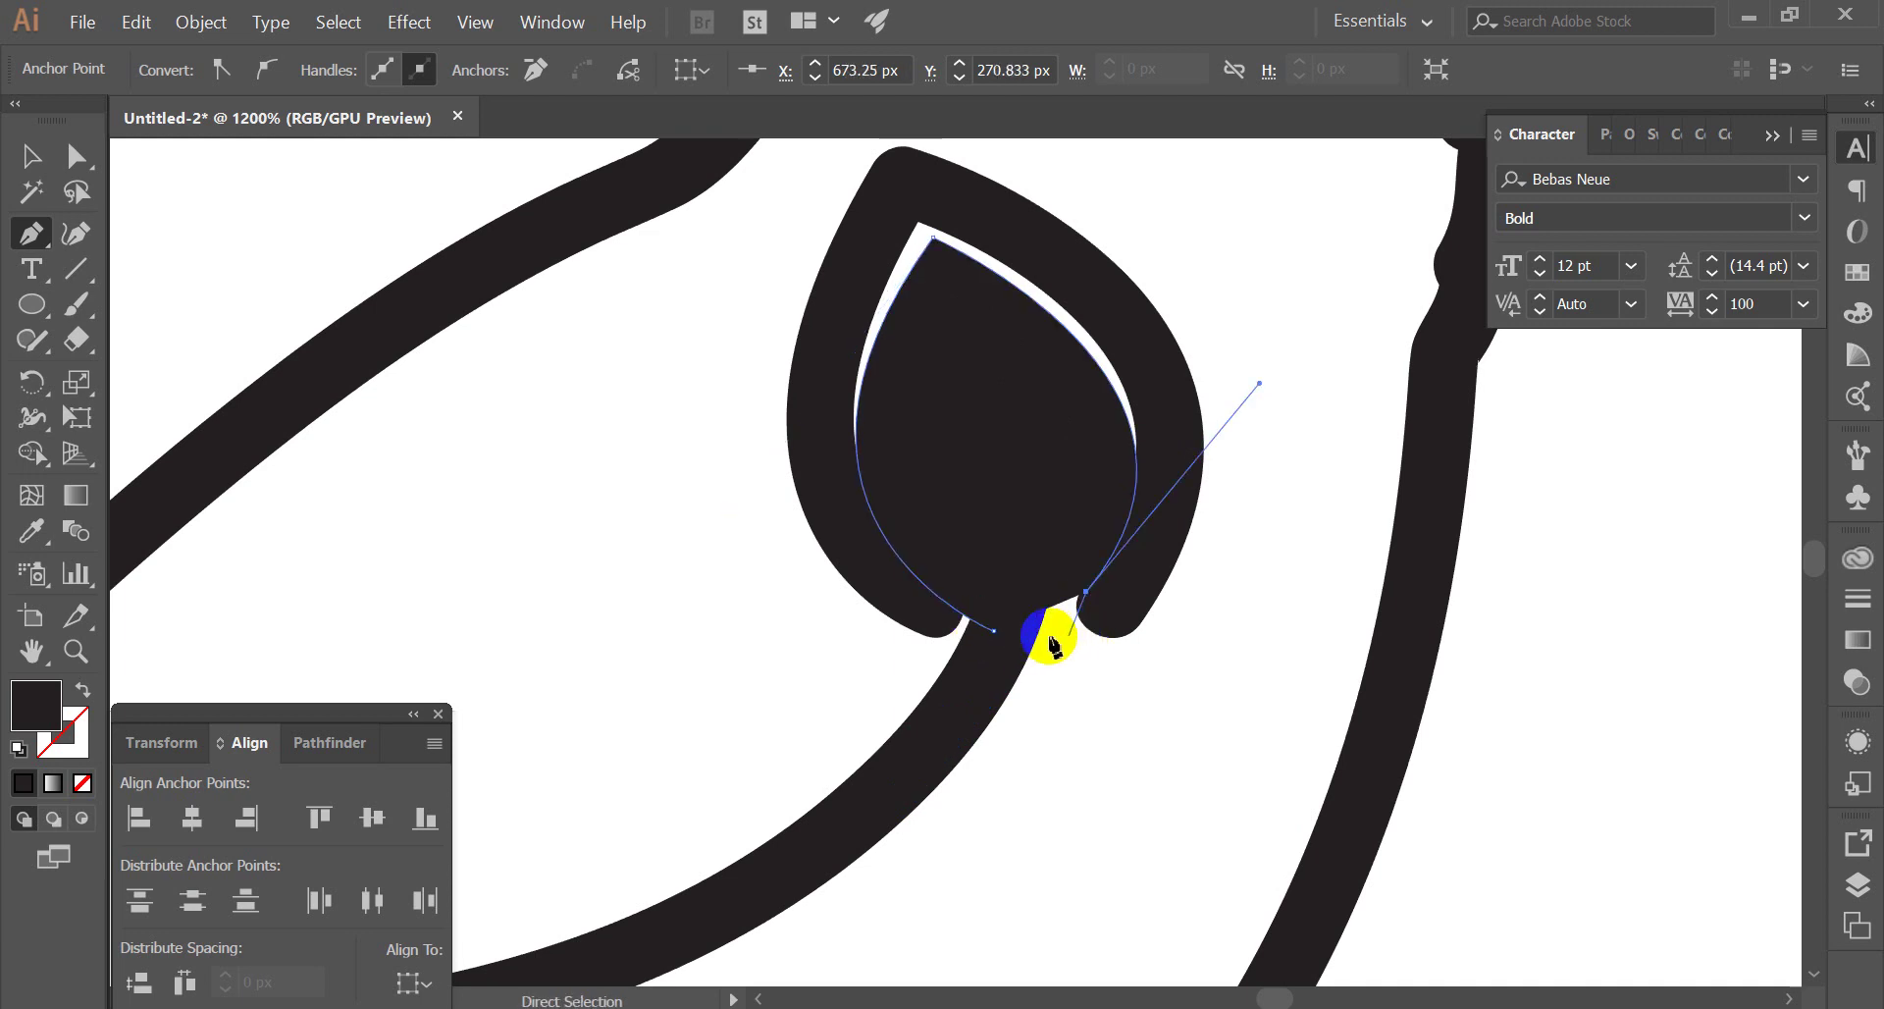
drag(996, 638, 896, 595)
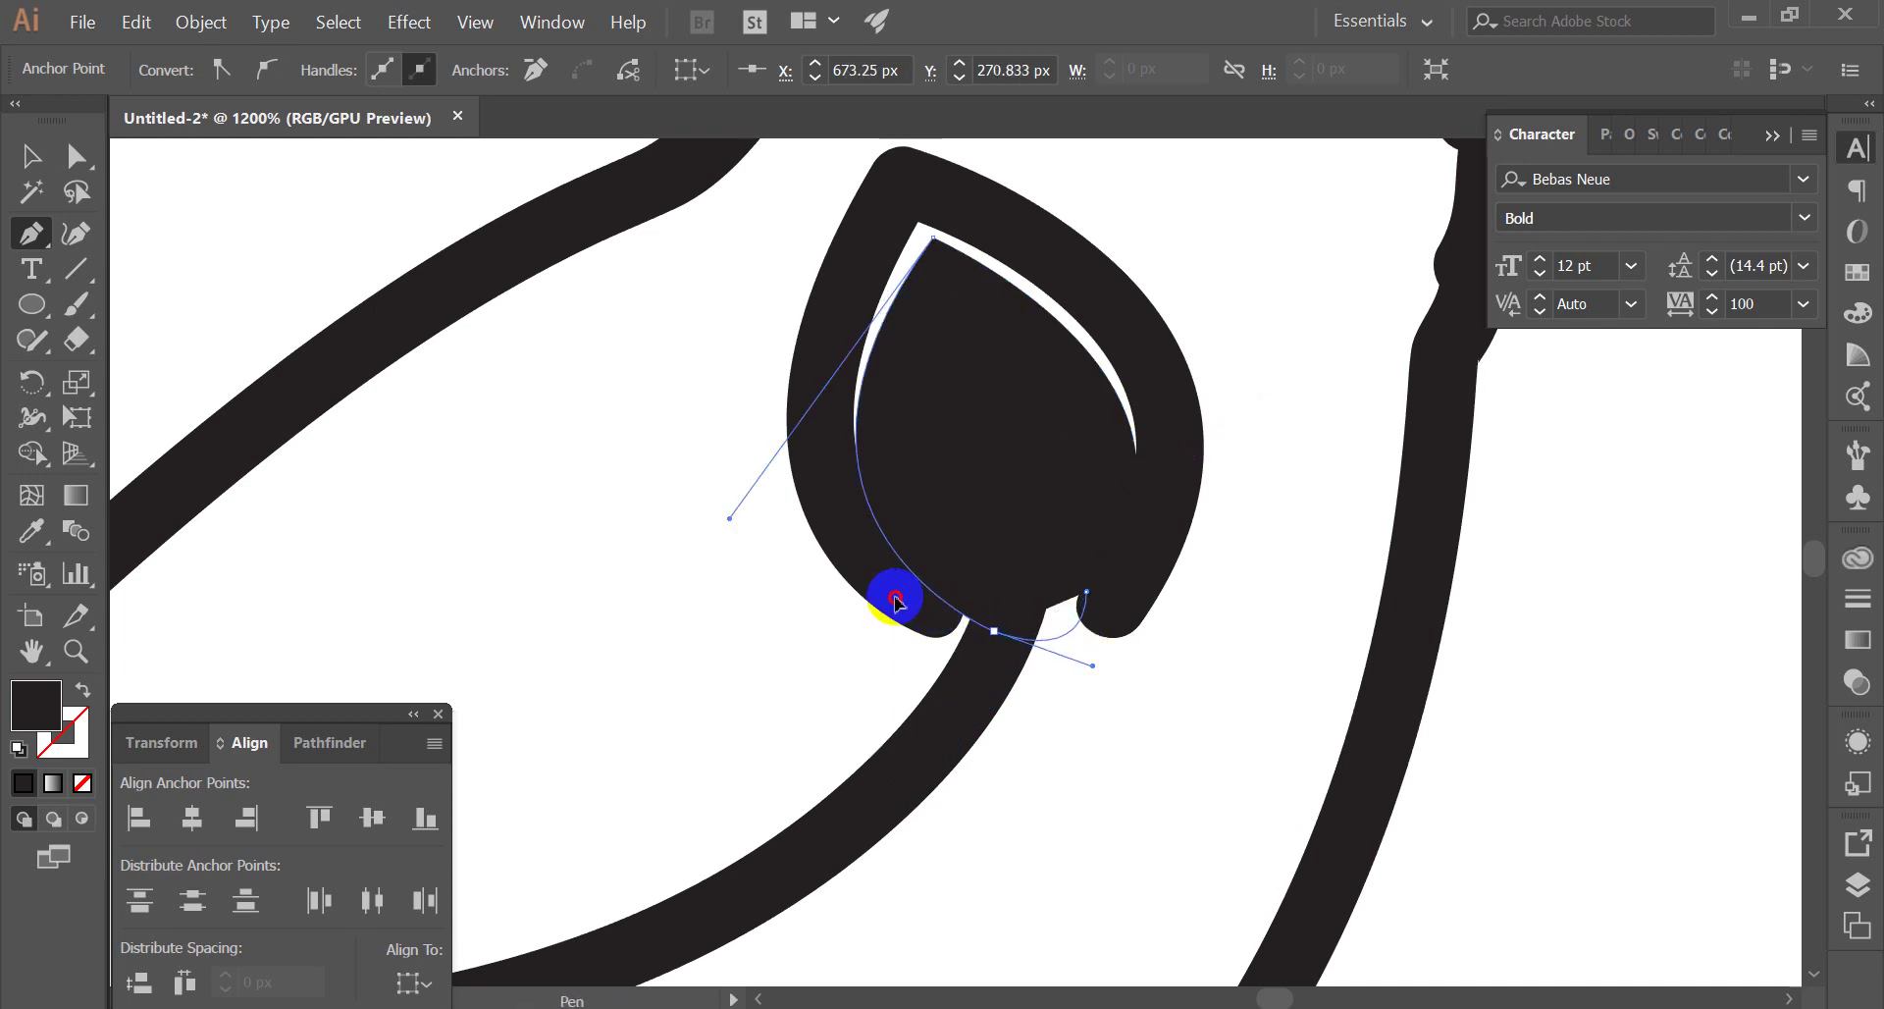
Send the leaf shape behind the bird outline and fill it green
click(32, 155)
right_click(966, 361)
click(1262, 761)
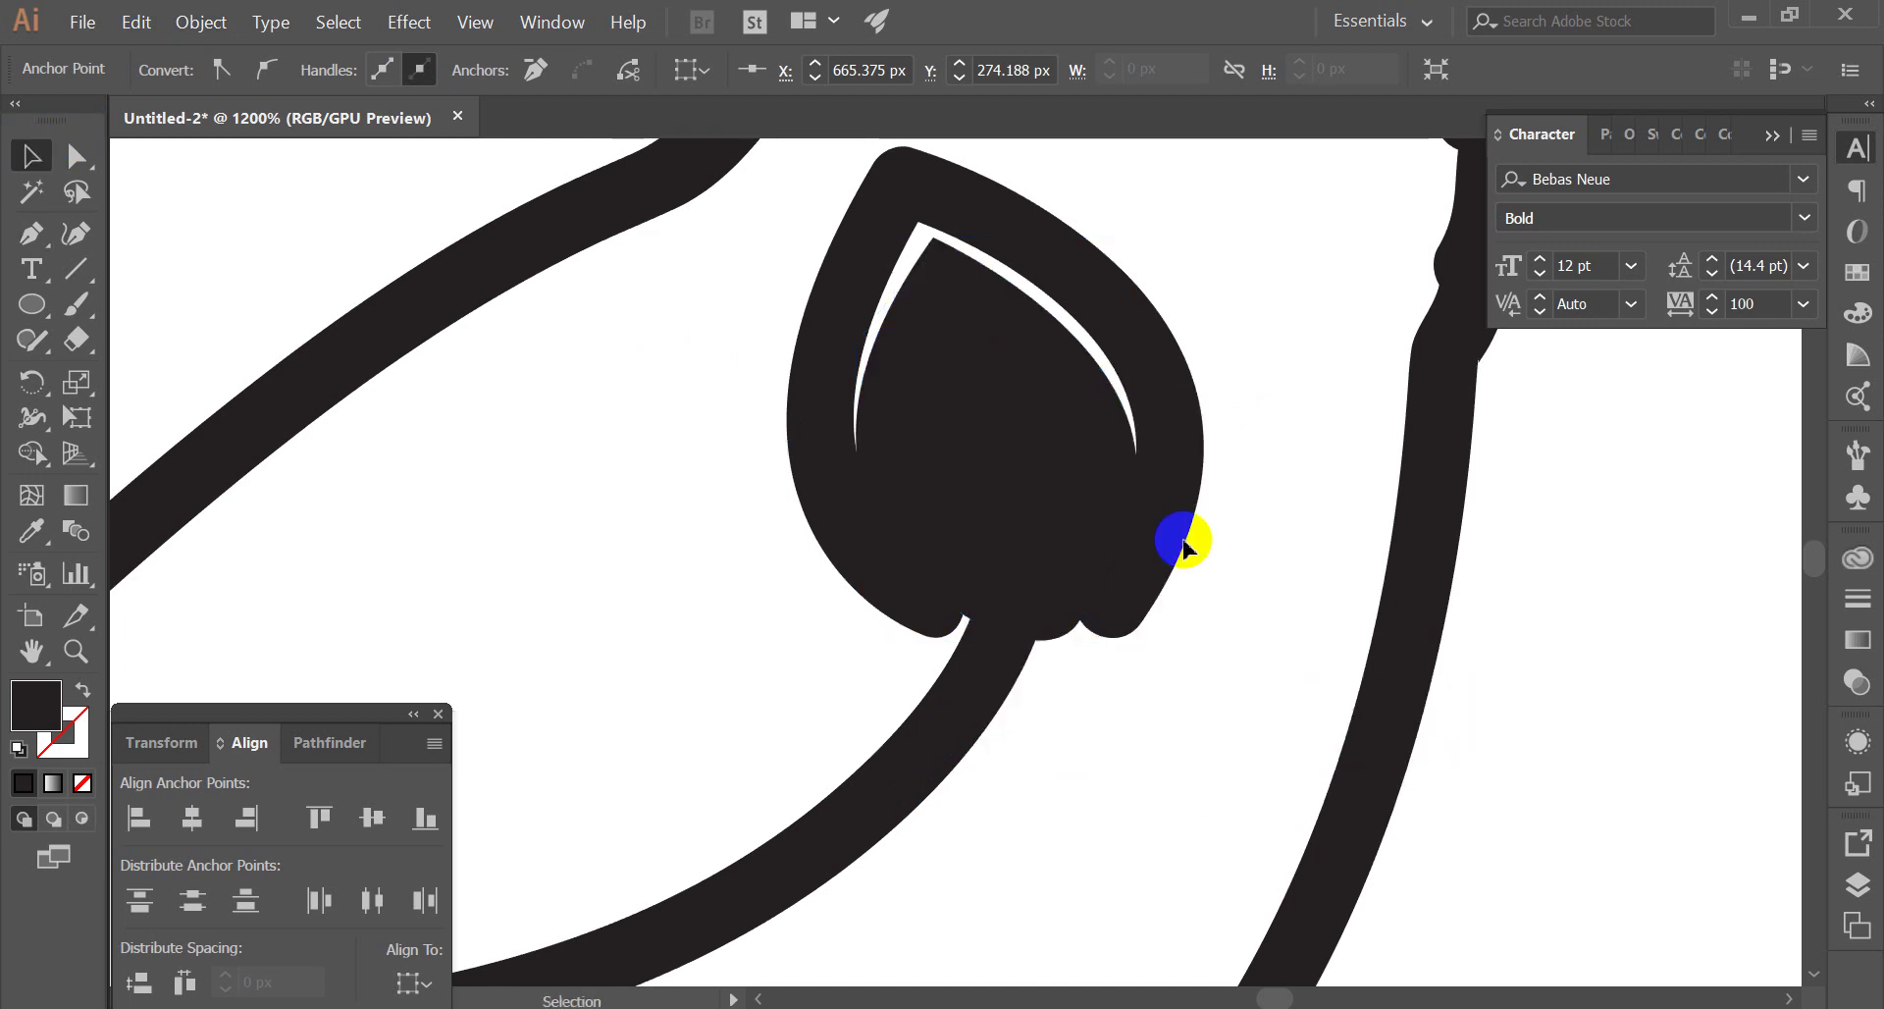
scroll(1190, 537, down, 2)
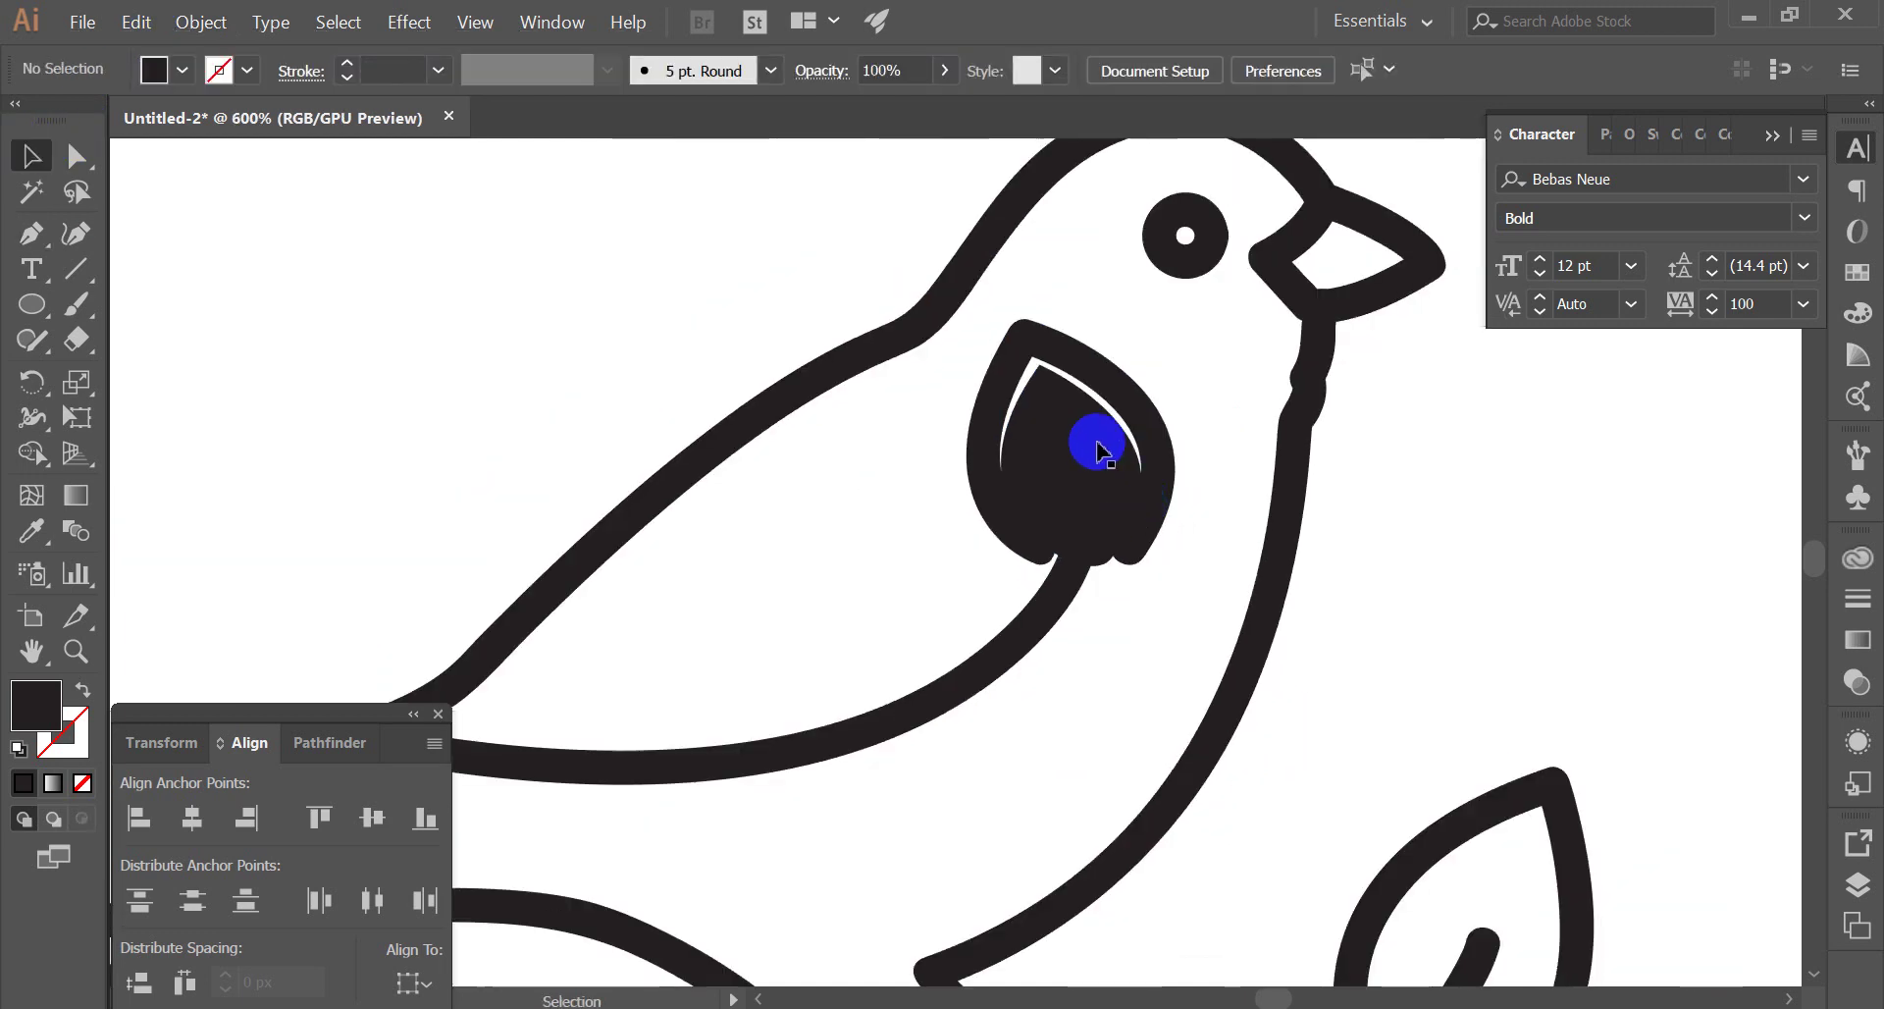
click(1854, 280)
click(1567, 247)
click(1400, 559)
Reshape the green leaf's bottom point and curve
scroll(1400, 572, down, 4)
scroll(1127, 454, up, 1)
scroll(1065, 410, up, 1)
scroll(1065, 411, up, 2)
scroll(1060, 471, up, 3)
click(1075, 589)
drag(1075, 589, 1081, 682)
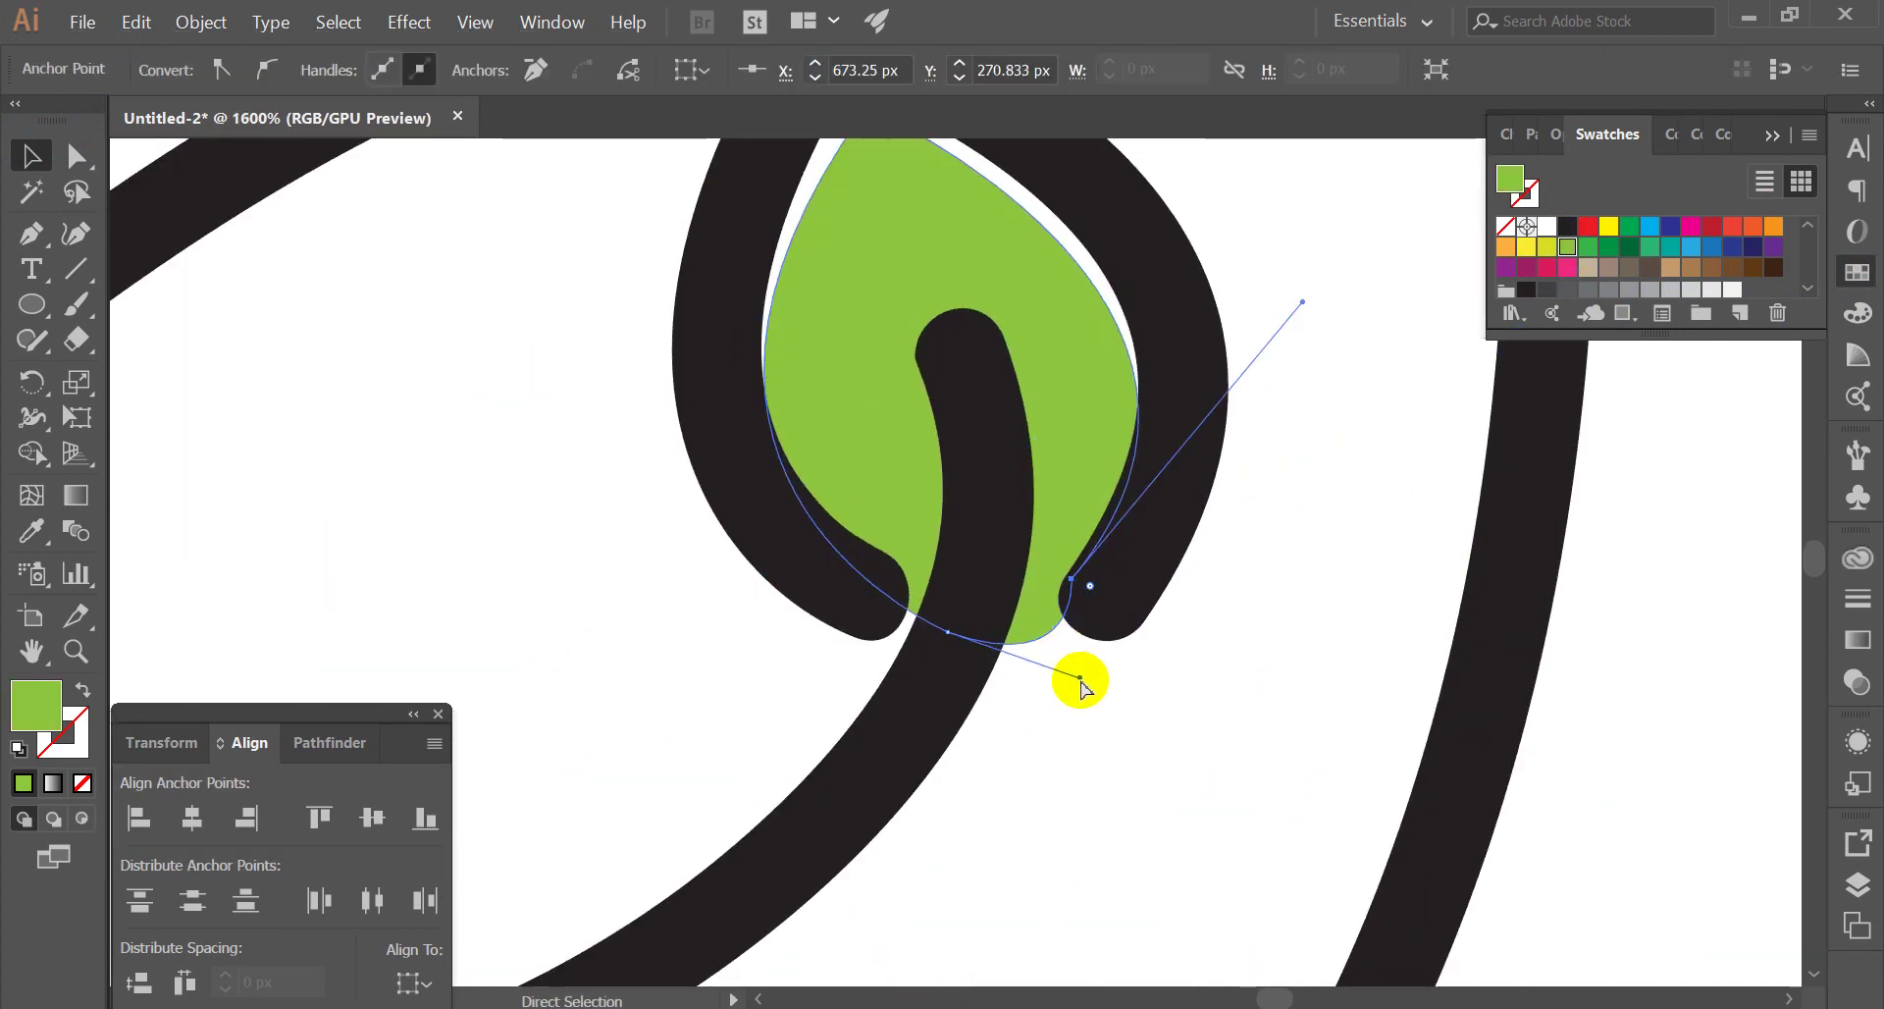
drag(1081, 682, 1001, 664)
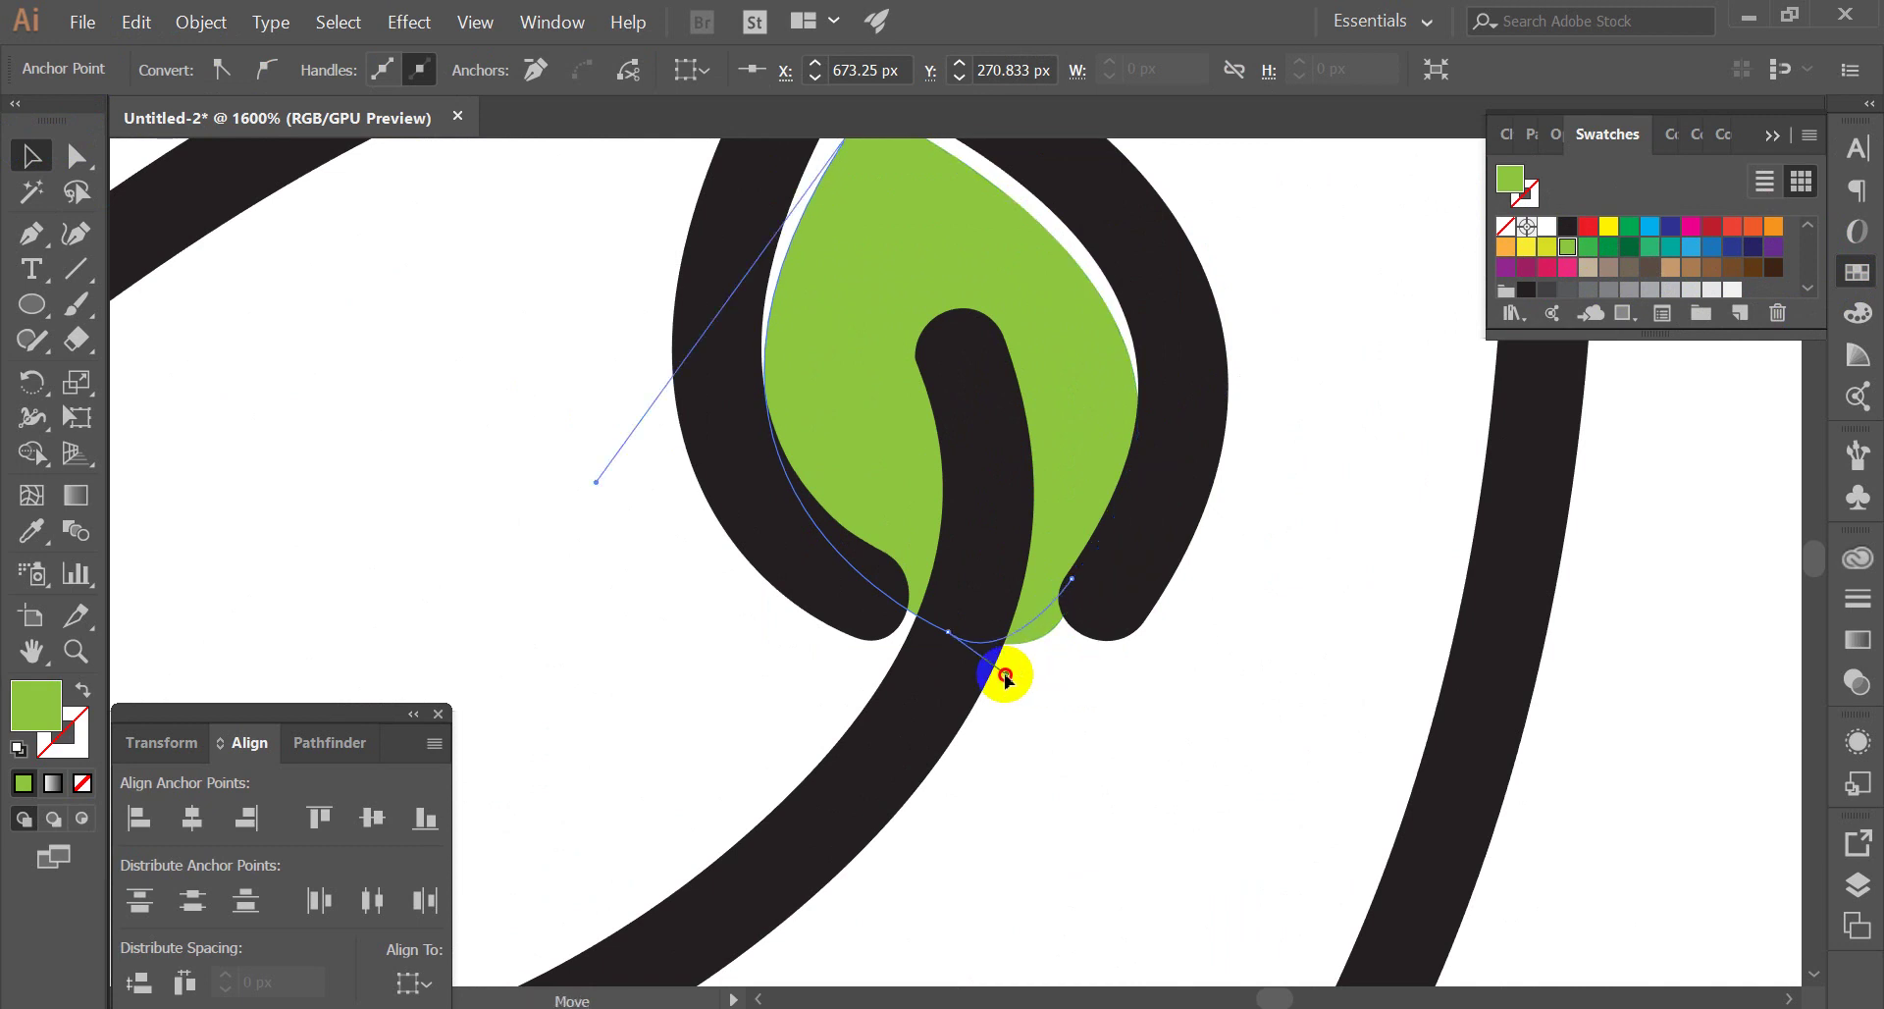
key(v)
click(1135, 724)
Make the leaf's top point smooth and fit it to the outline
scroll(1138, 726, down, 4)
scroll(925, 420, down, 3)
scroll(769, 315, up, 3)
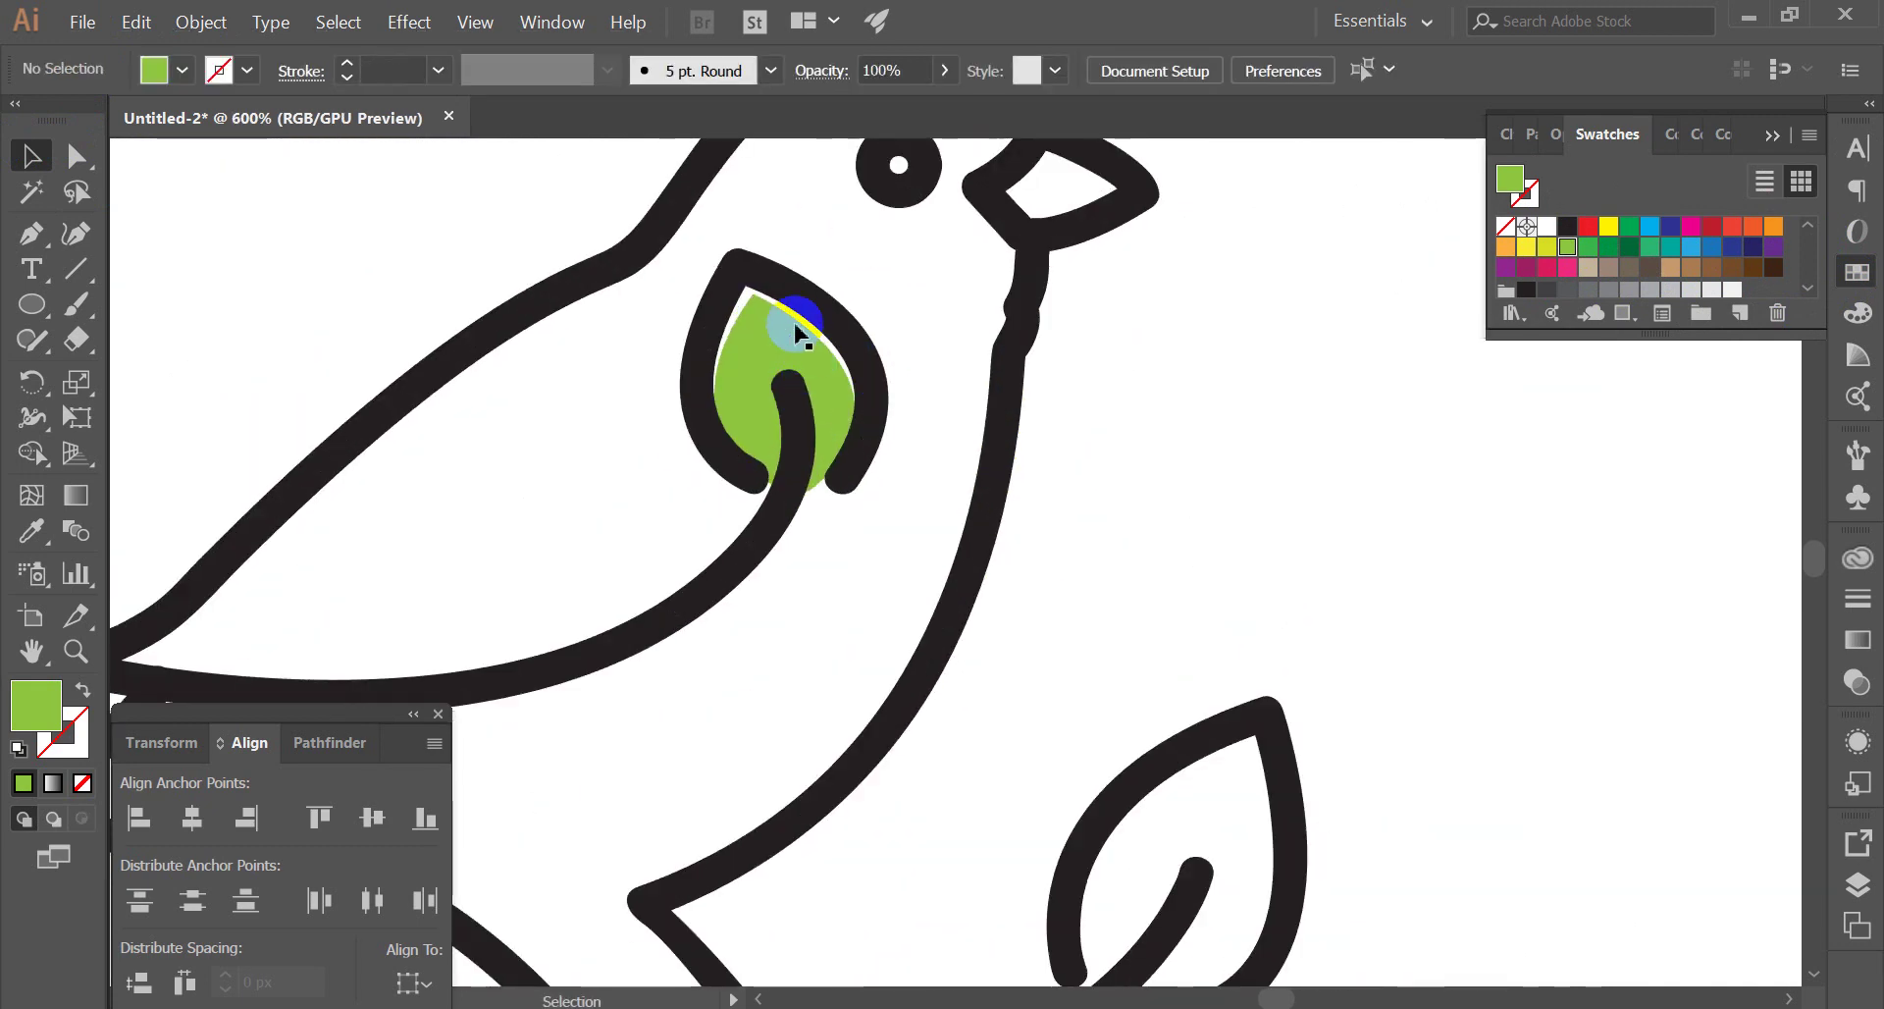
click(756, 307)
scroll(746, 284, up, 1)
ctrl+click(730, 272)
drag(730, 265, 532, 587)
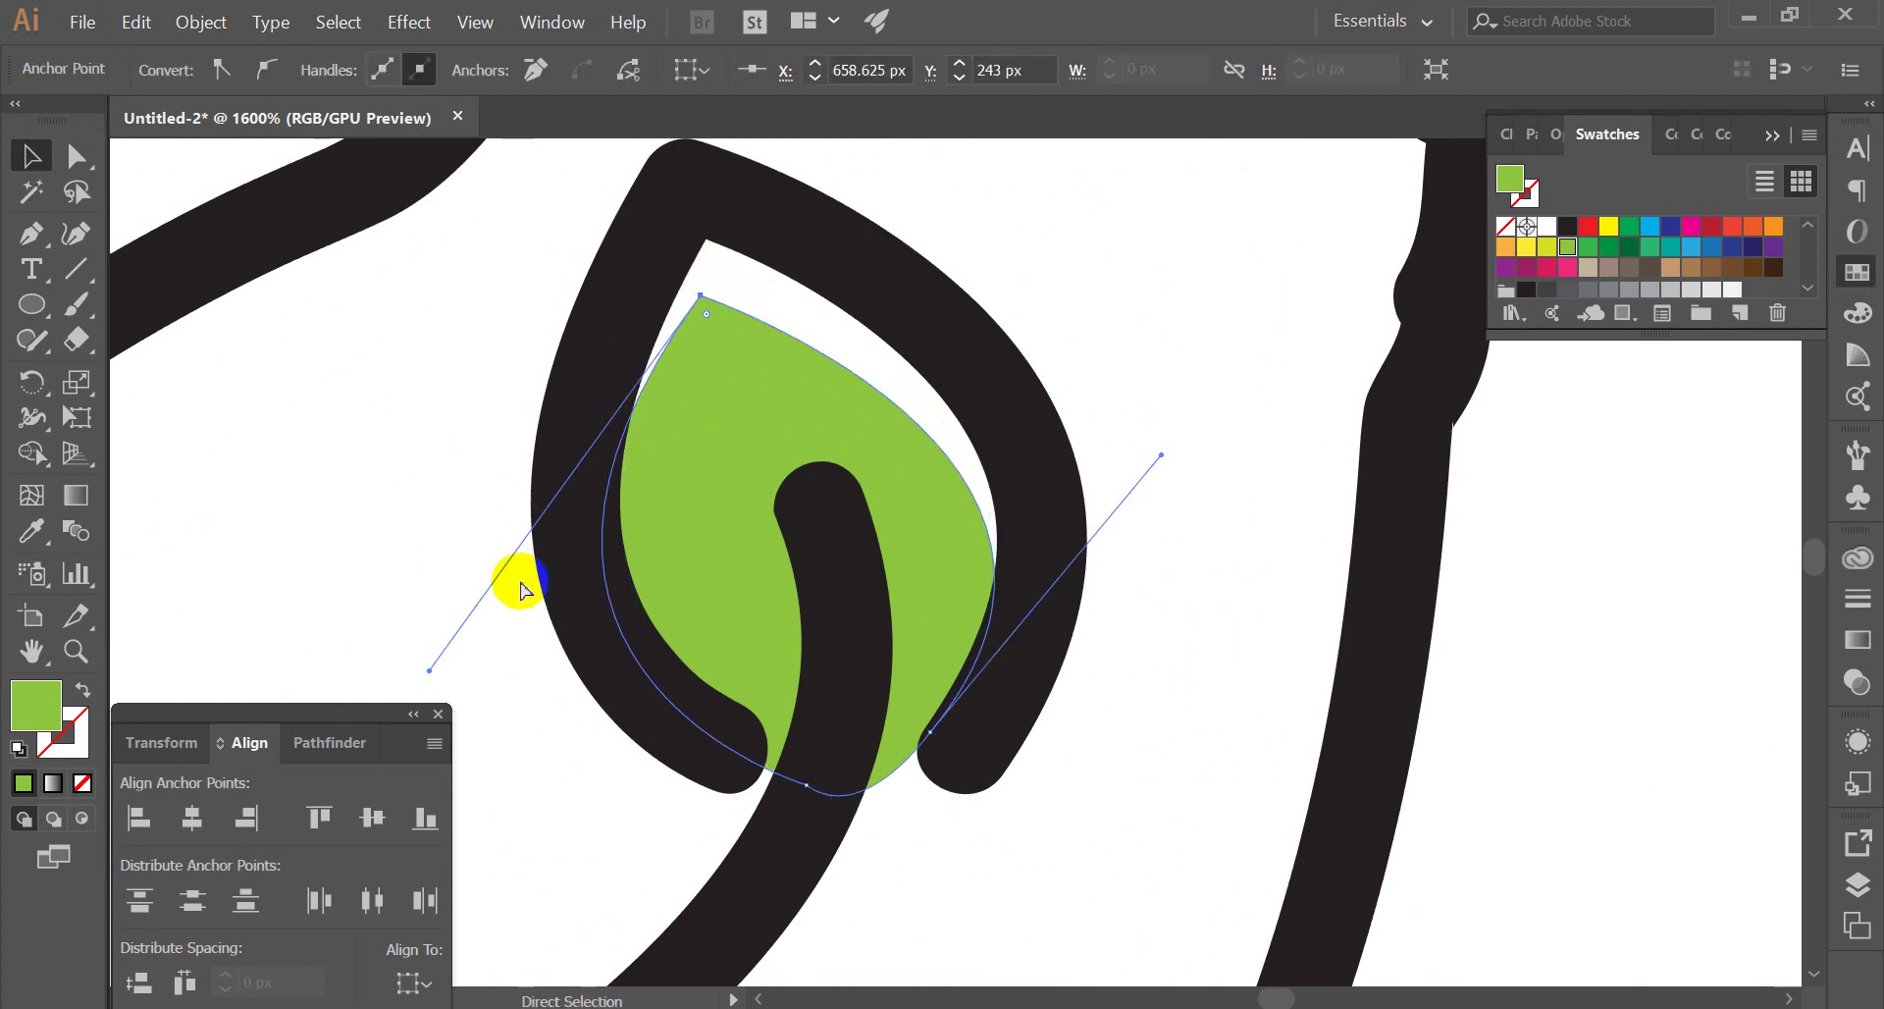
drag(698, 298, 725, 285)
click(1128, 368)
Lengthen a handle on the leaf's lower edge using Direct Selection
scroll(1143, 369, down, 2)
scroll(1108, 338, down, 2)
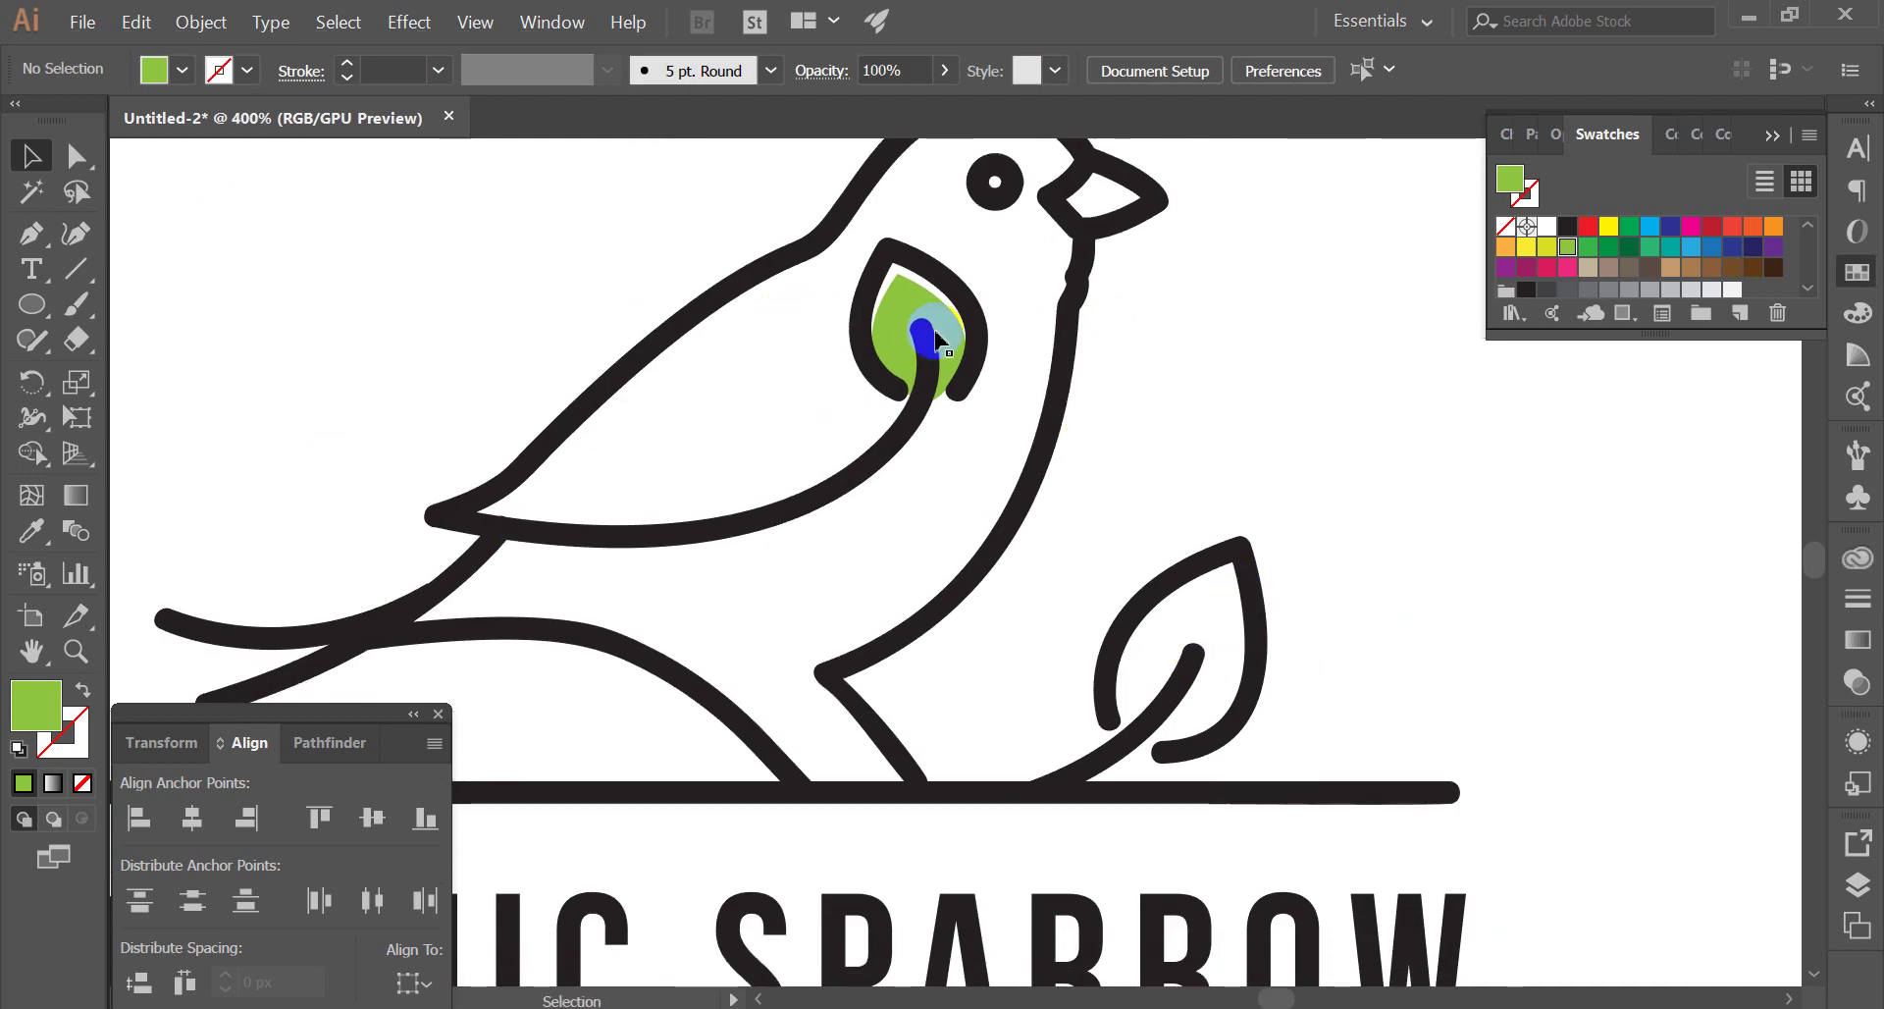
scroll(891, 345, up, 1)
key(a)
click(944, 396)
mouse_move(997, 454)
mouse_down()
mouse_move(841, 397)
mouse_move(837, 376)
mouse_up()
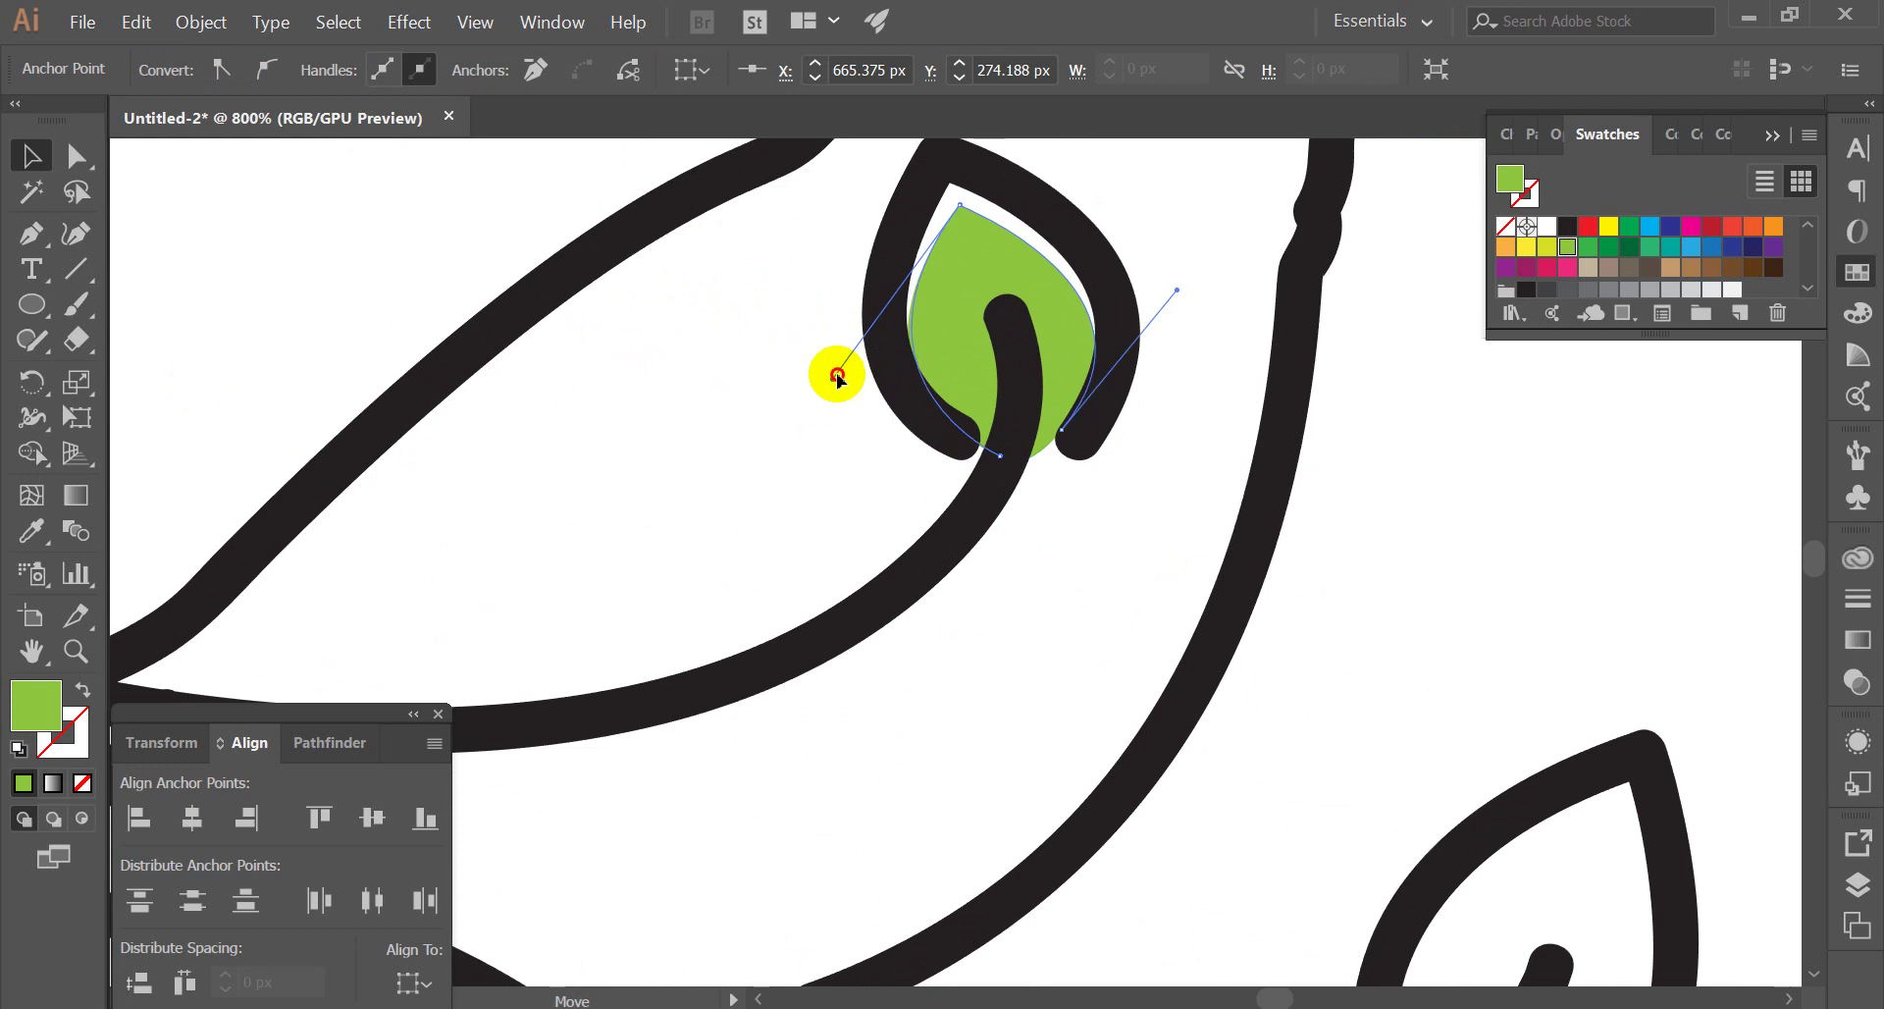
scroll(1073, 538, down, 3)
click(391, 365)
key(ctrl+a)
Trace a closed Pen-tool fill shape inside the branch leaf's outline
key(p)
scroll(1177, 496, up, 1)
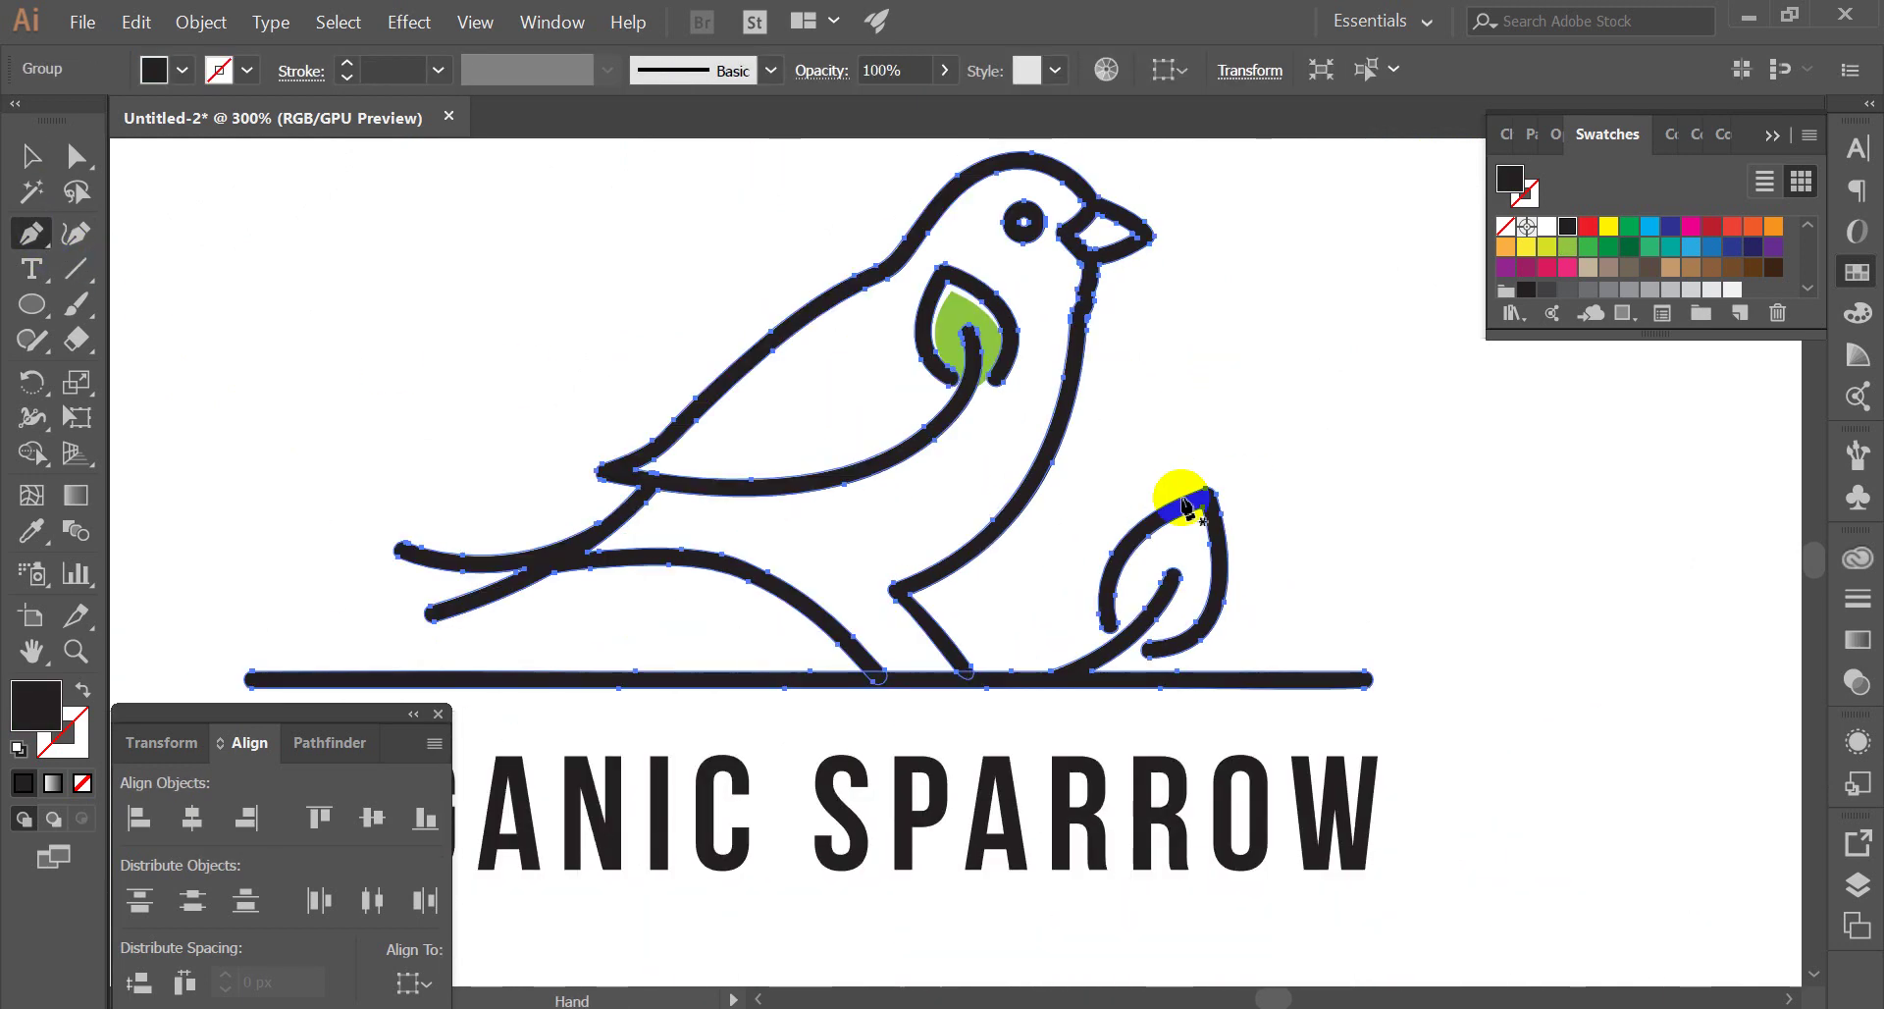
scroll(1178, 496, up, 2)
scroll(1092, 675, up, 2)
click(1017, 891)
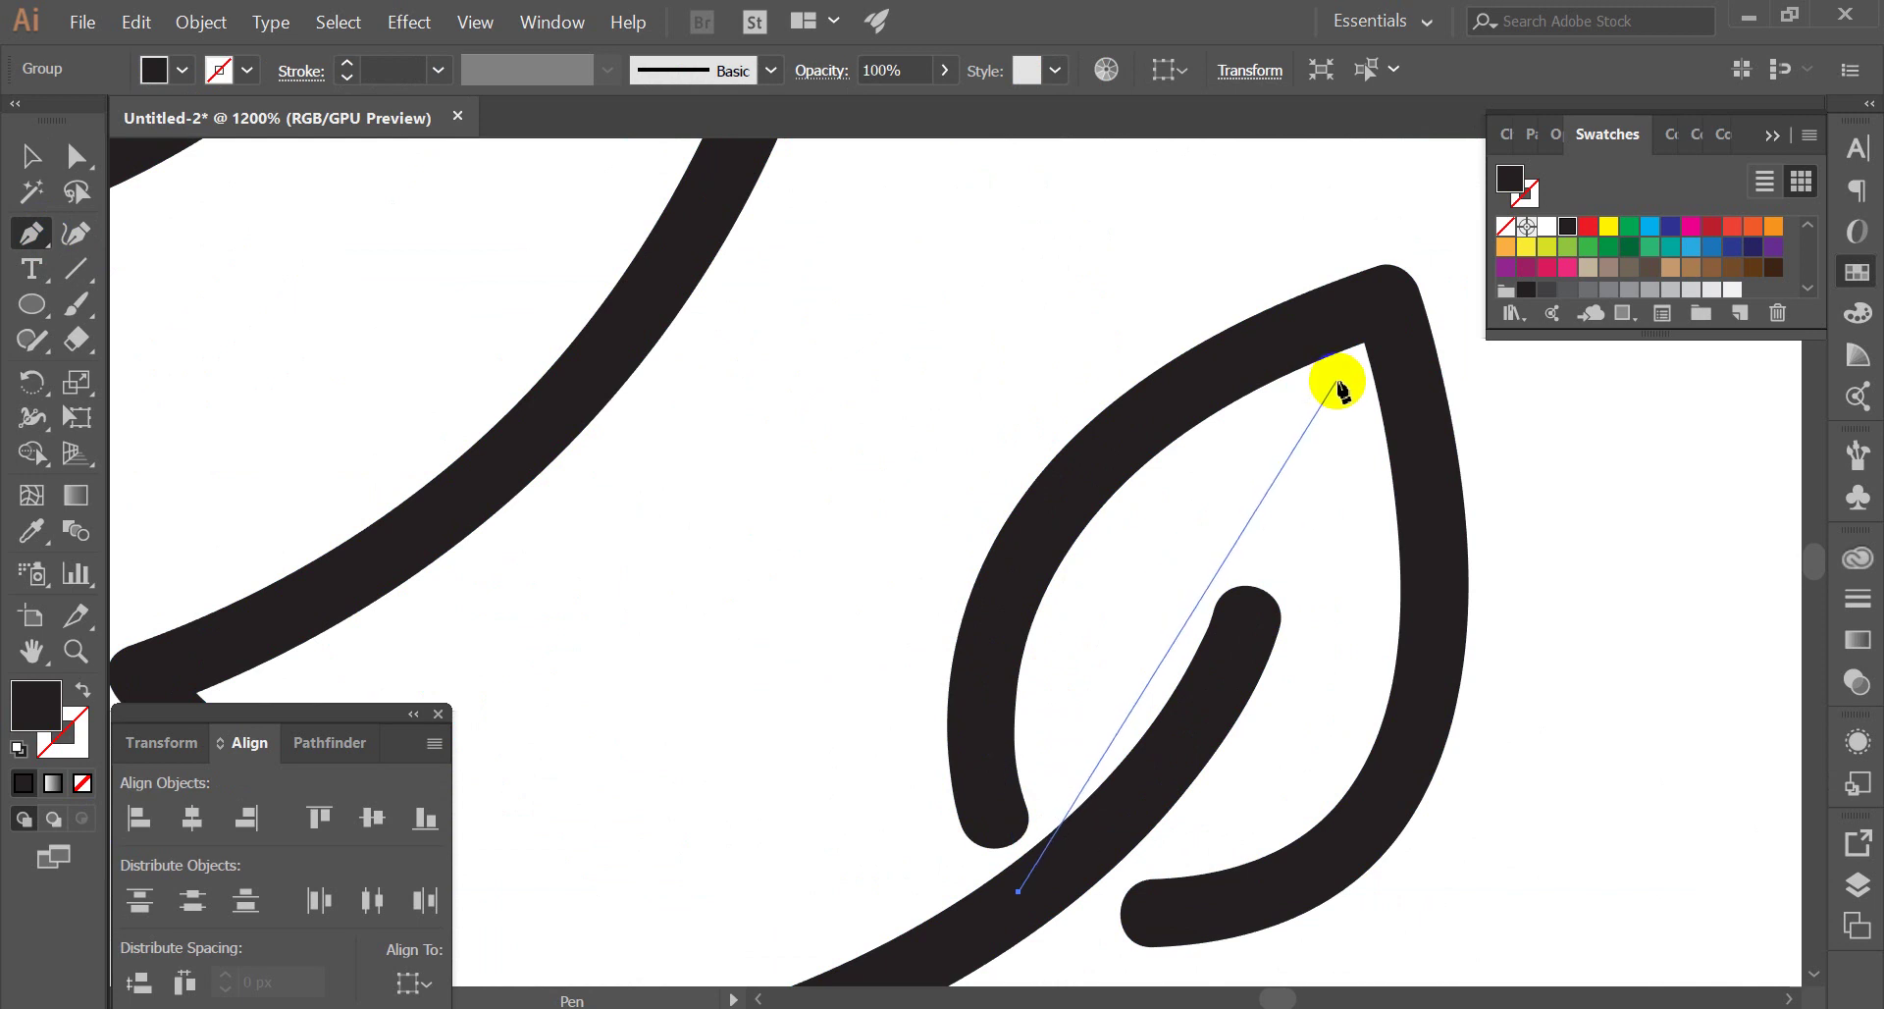
drag(1340, 378, 1642, 290)
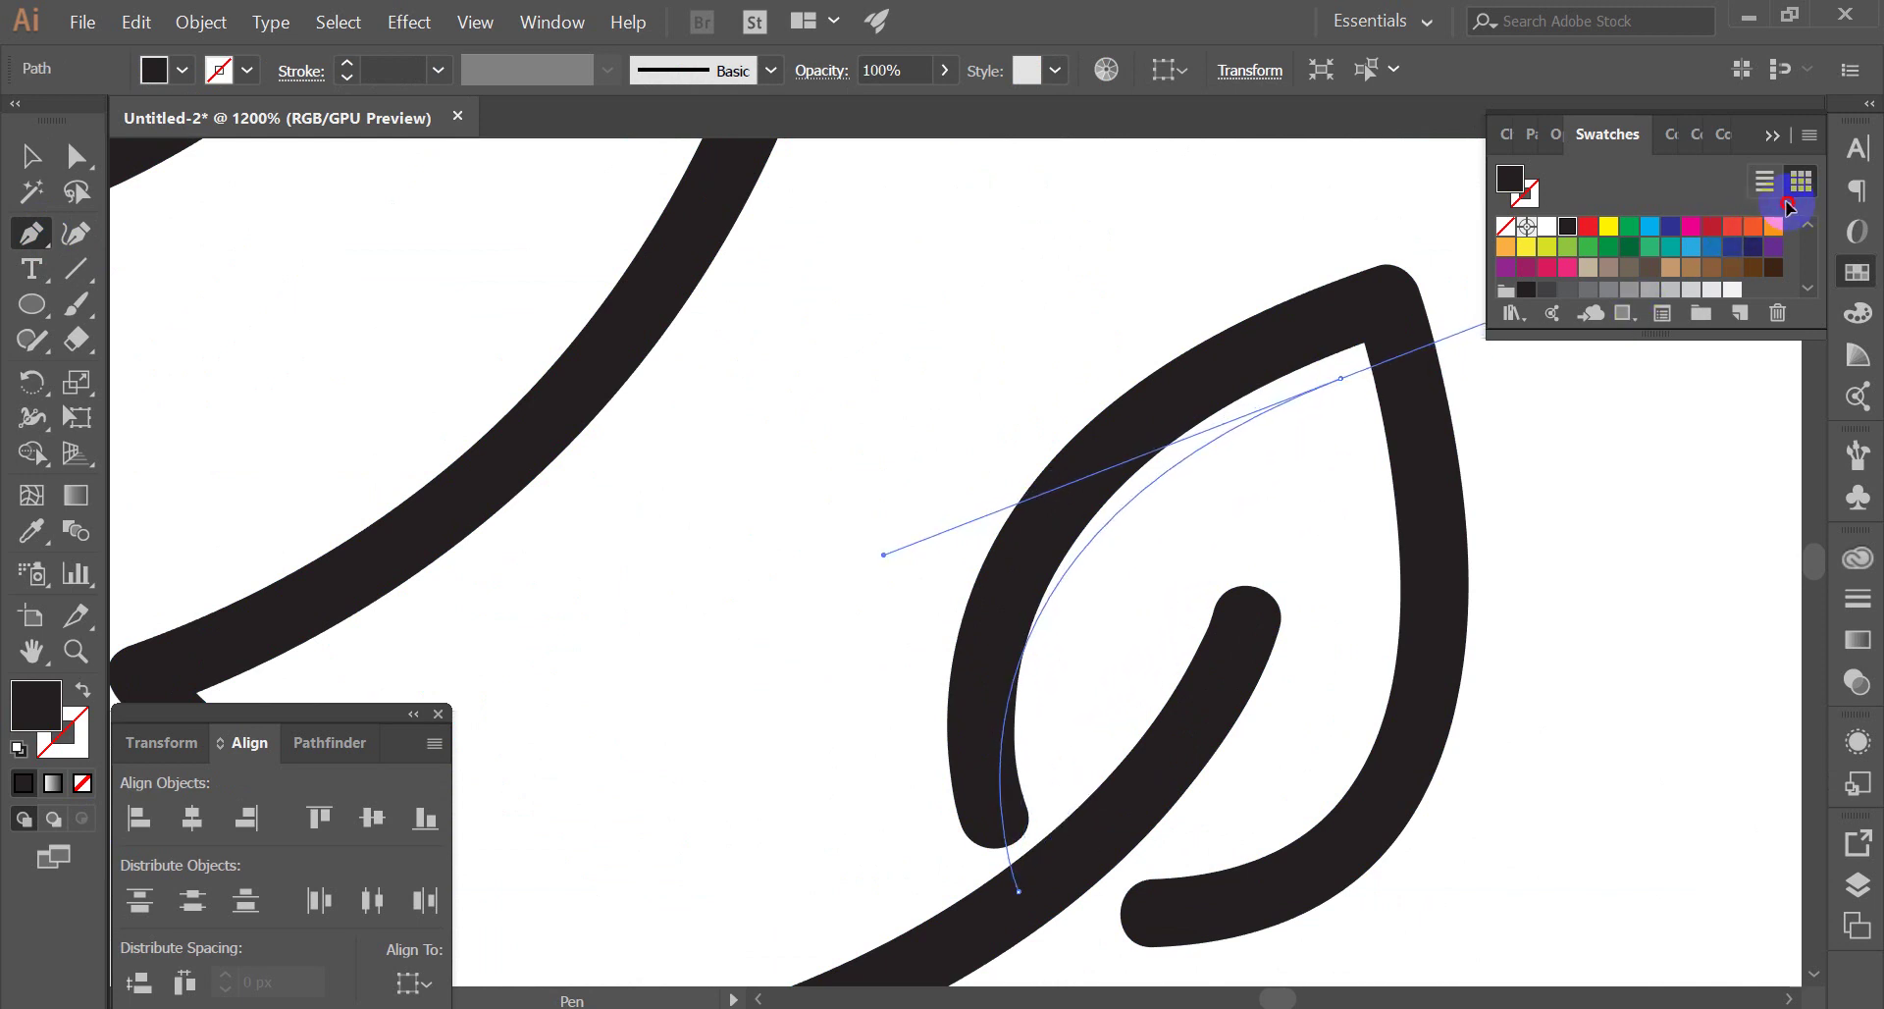
click(1341, 379)
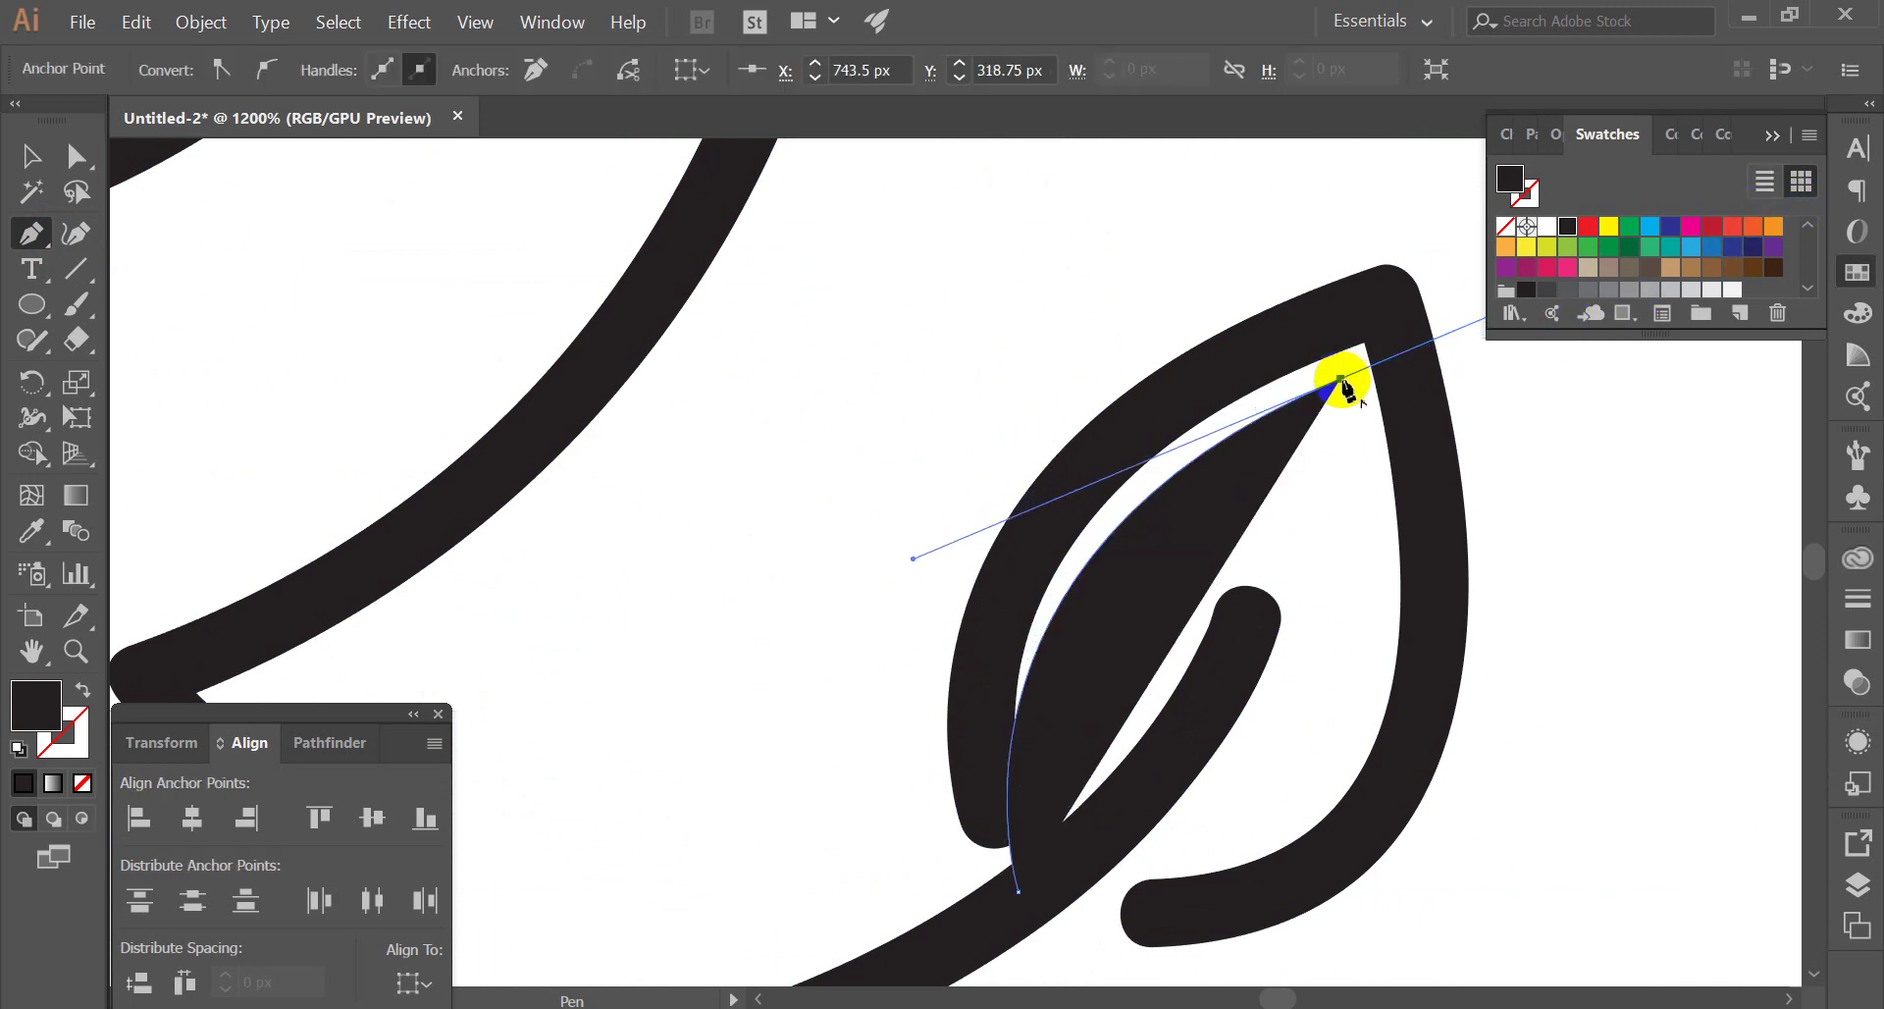
scroll(1334, 366, down, 3)
scroll(1330, 481, down, 3)
mouse_move(1291, 506)
mouse_down()
mouse_move(1158, 586)
mouse_move(1255, 528)
mouse_up()
click(1213, 507)
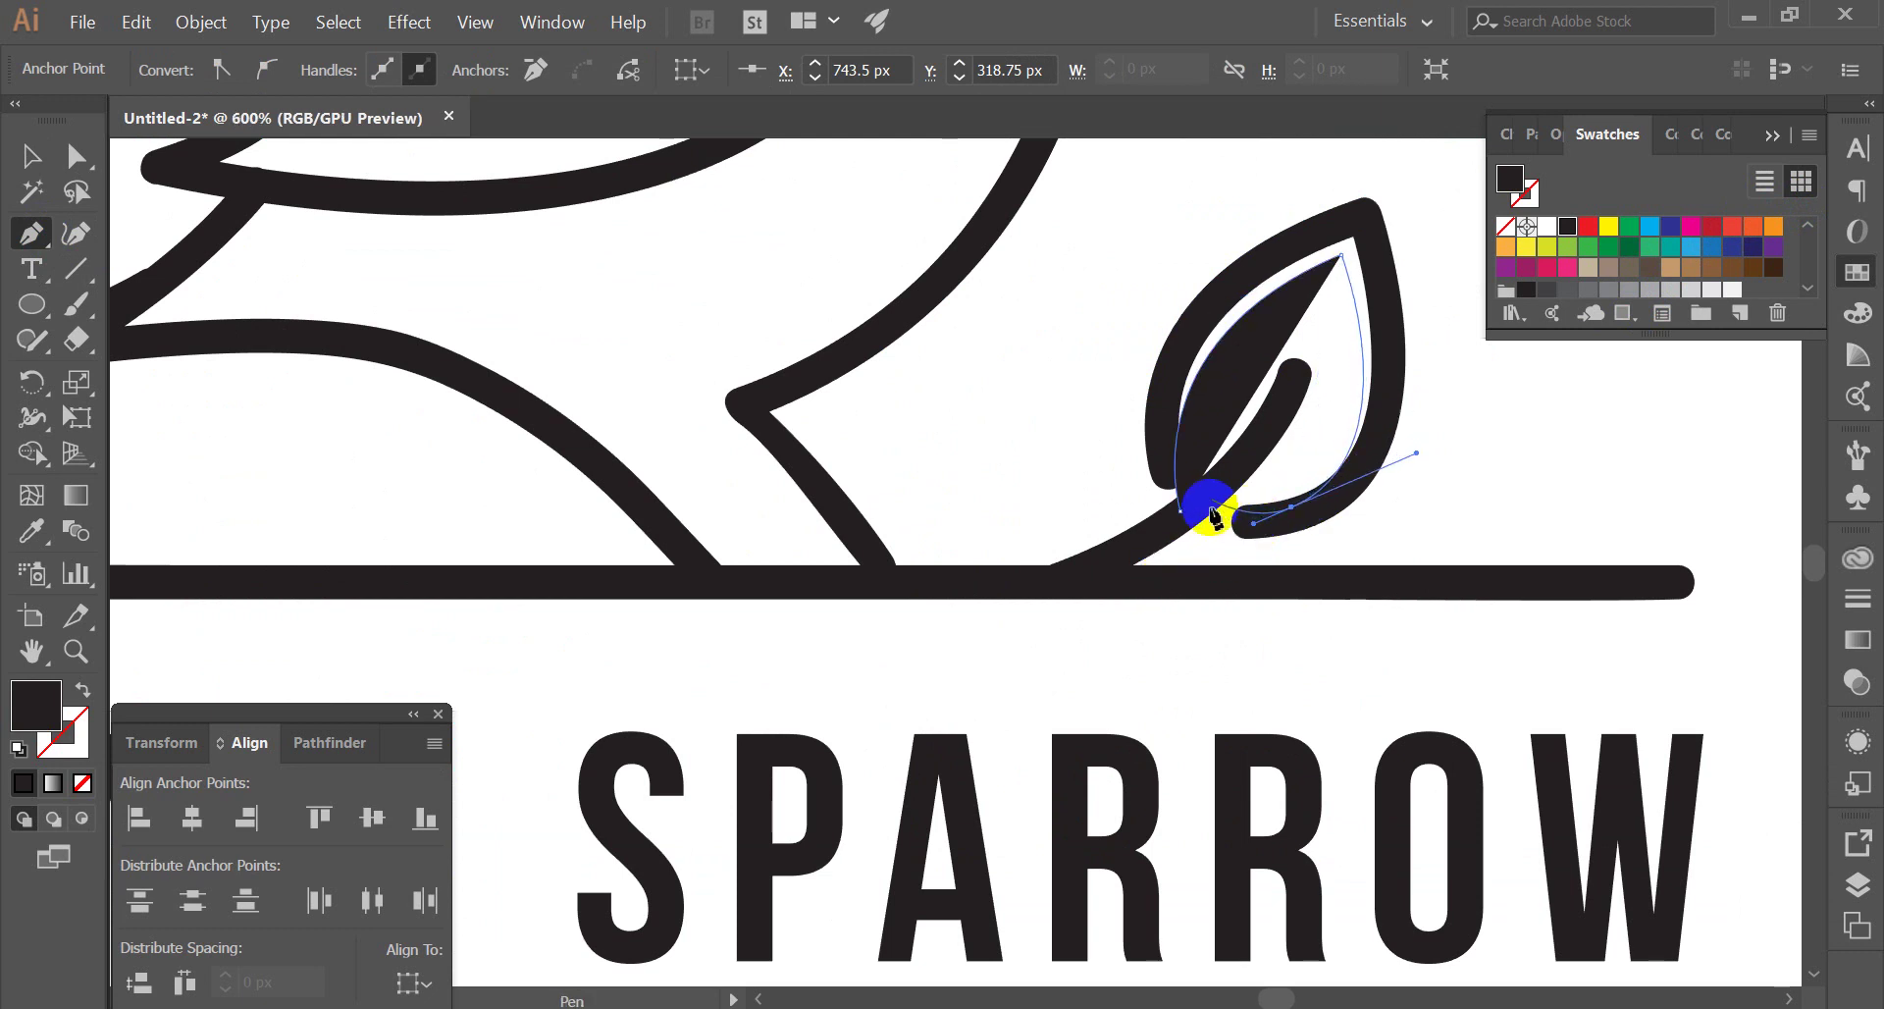
click(1182, 513)
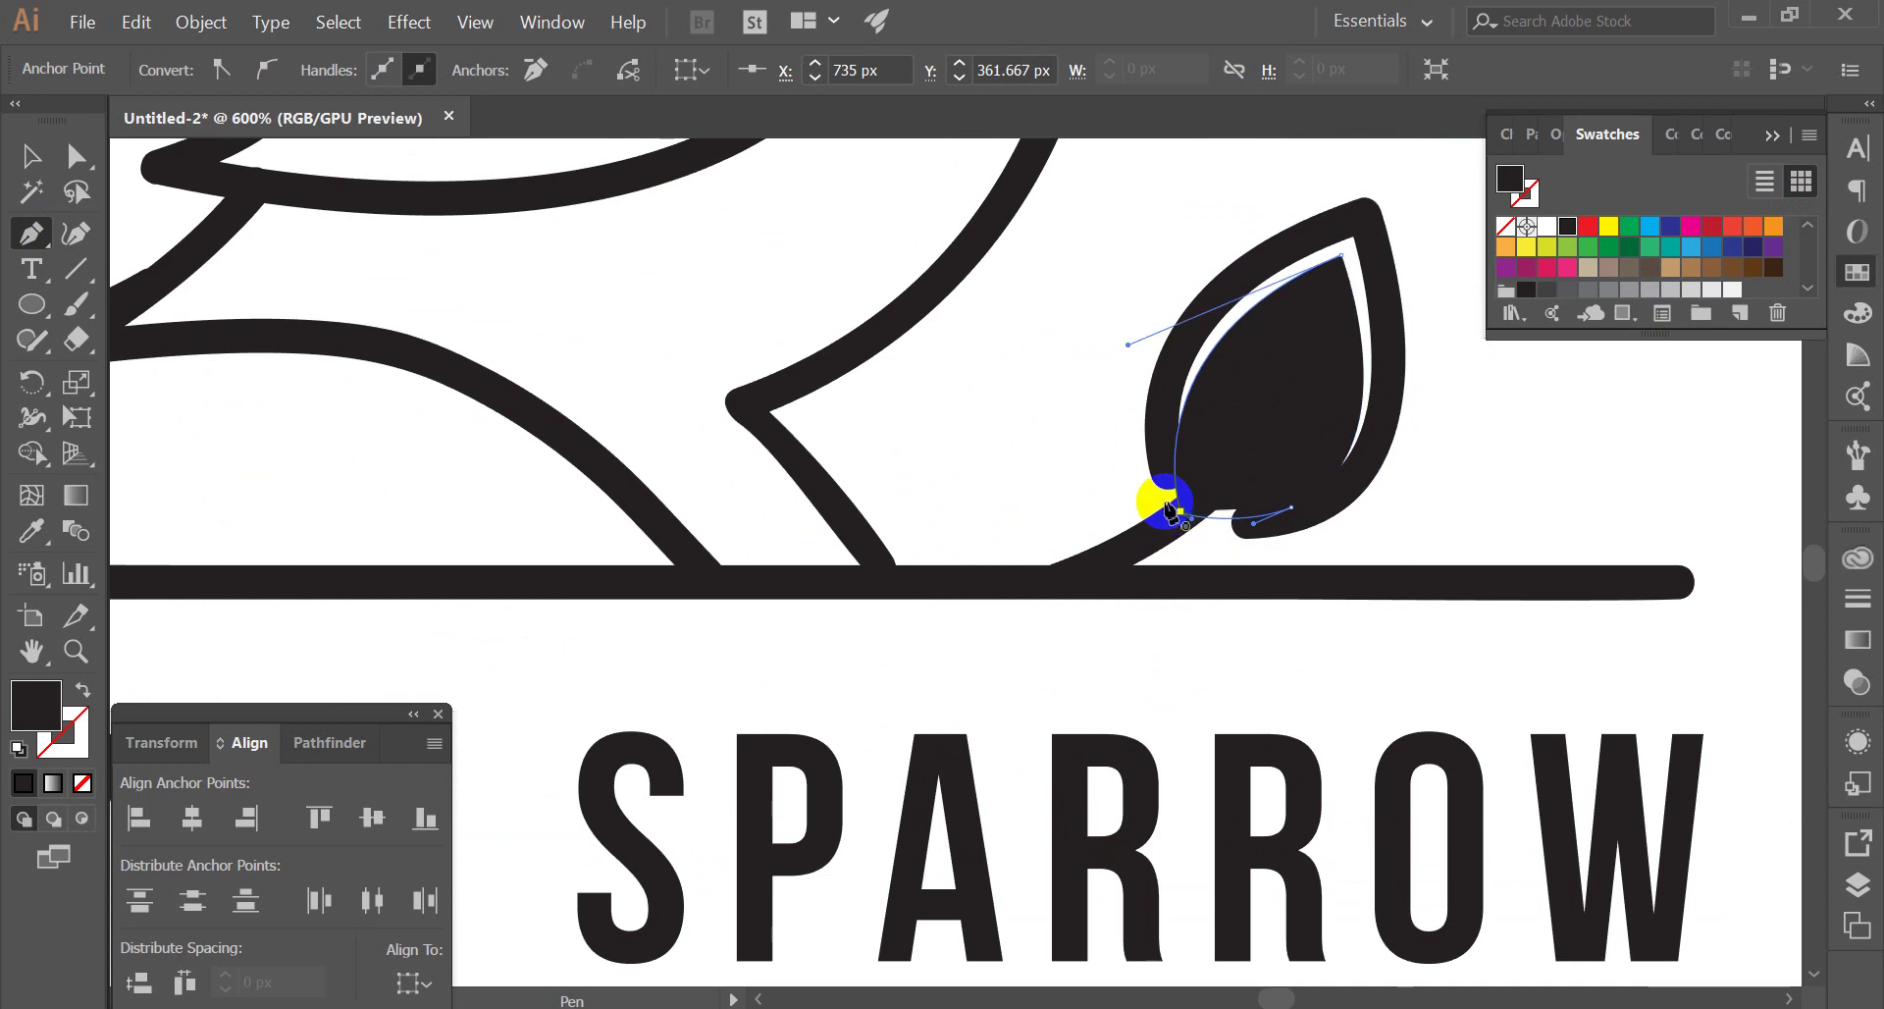
Fill the leaf shape with green sampled from the body leaf, send it to back, then darken the green
click(33, 531)
scroll(740, 381, down, 5)
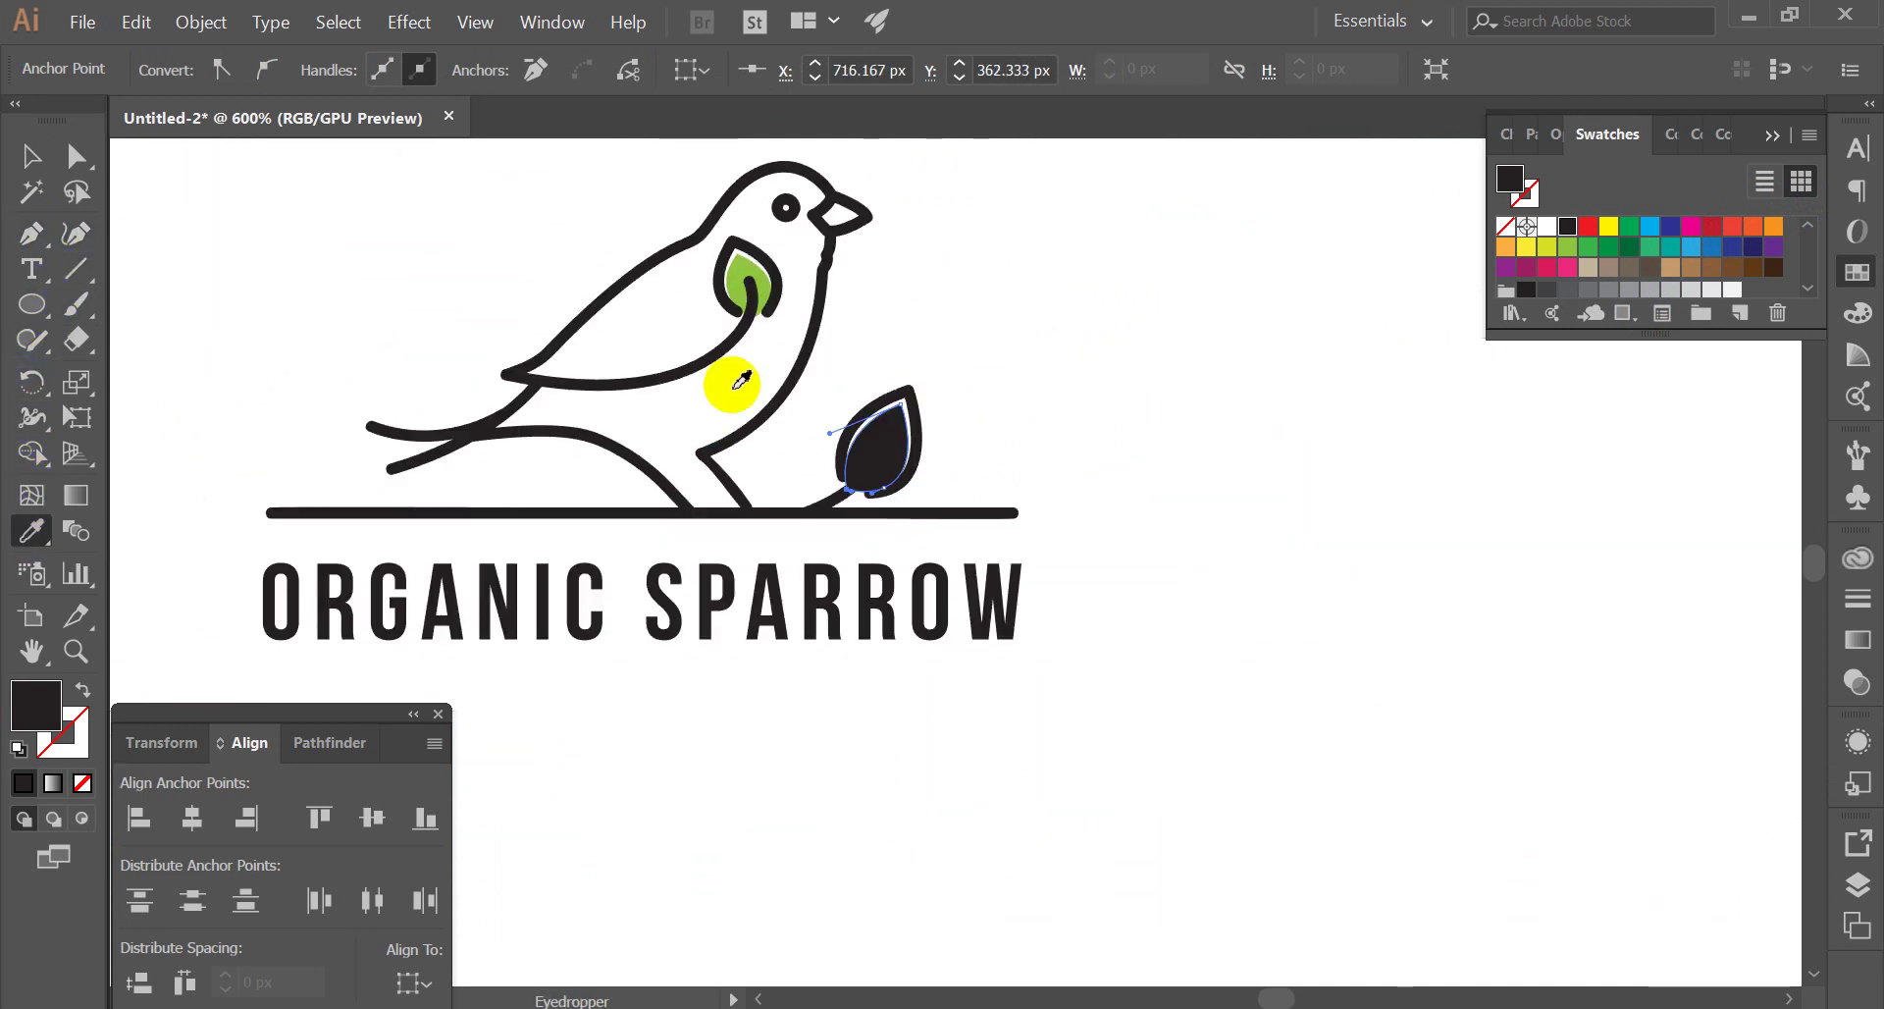
click(748, 275)
click(30, 155)
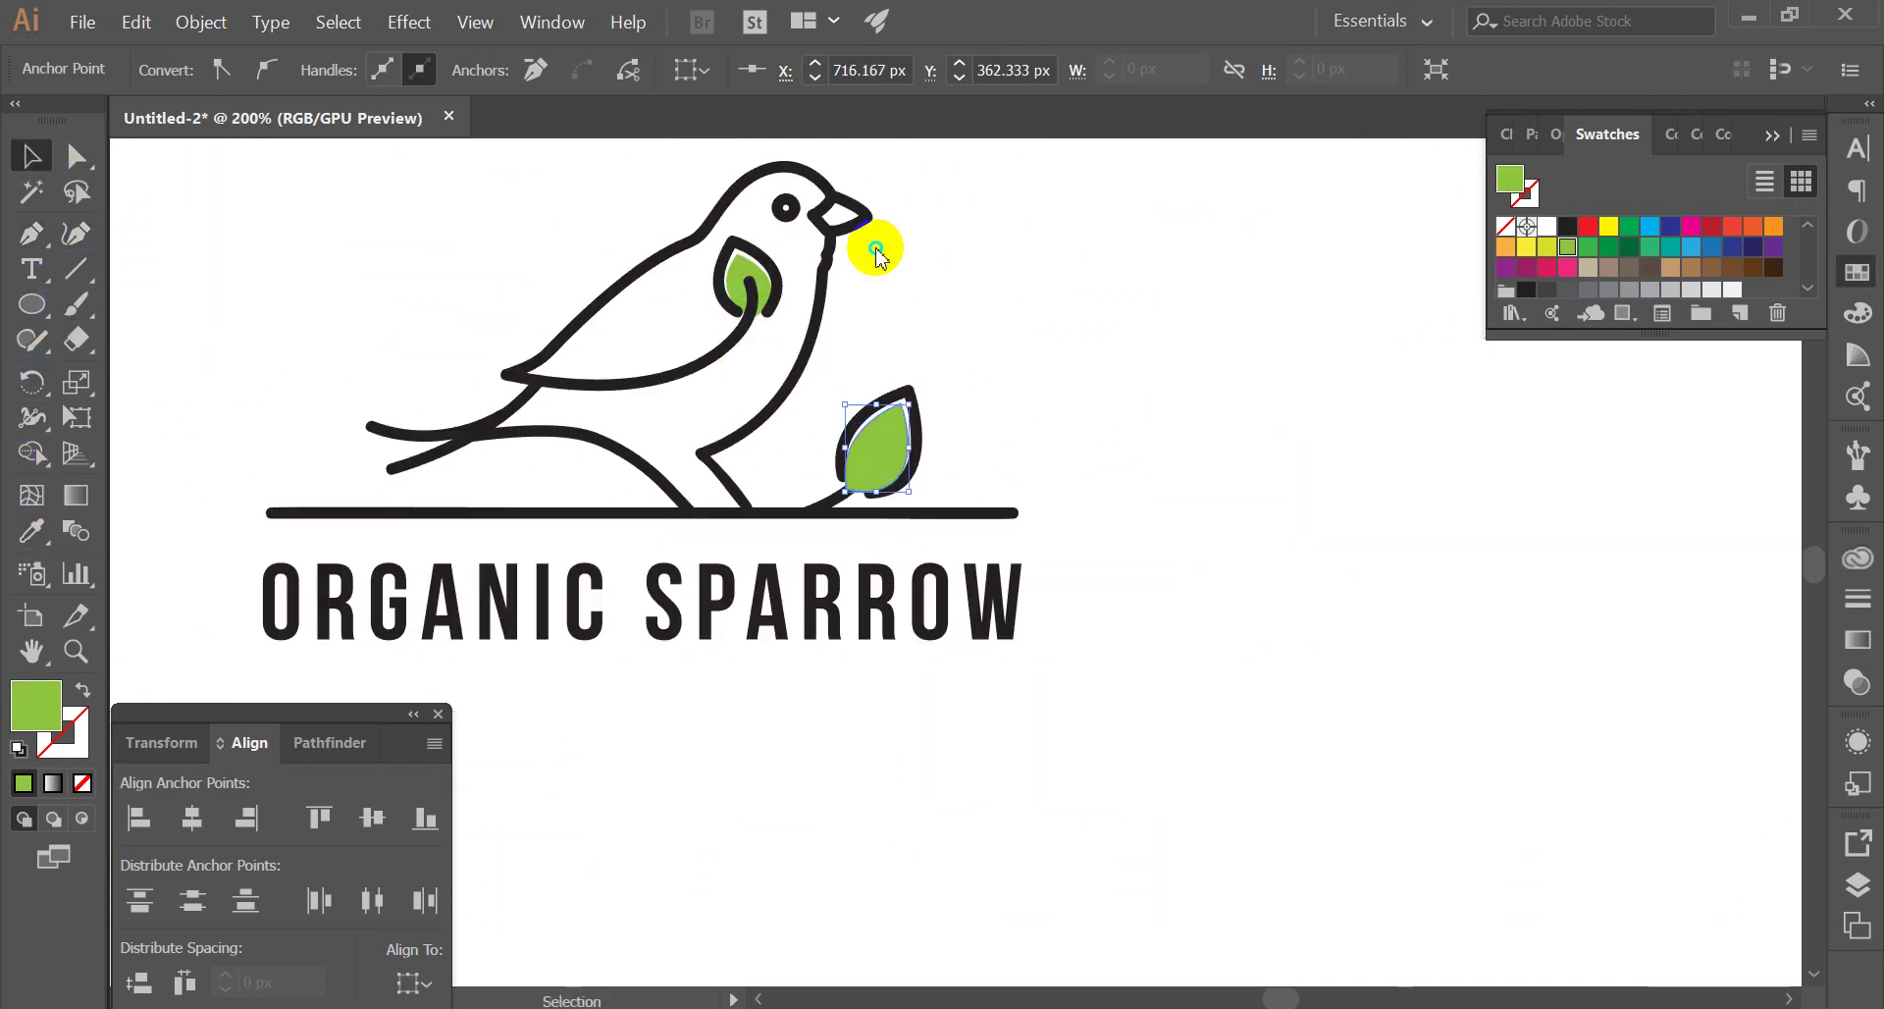
right_click(876, 253)
click(1146, 650)
click(1587, 247)
click(1292, 444)
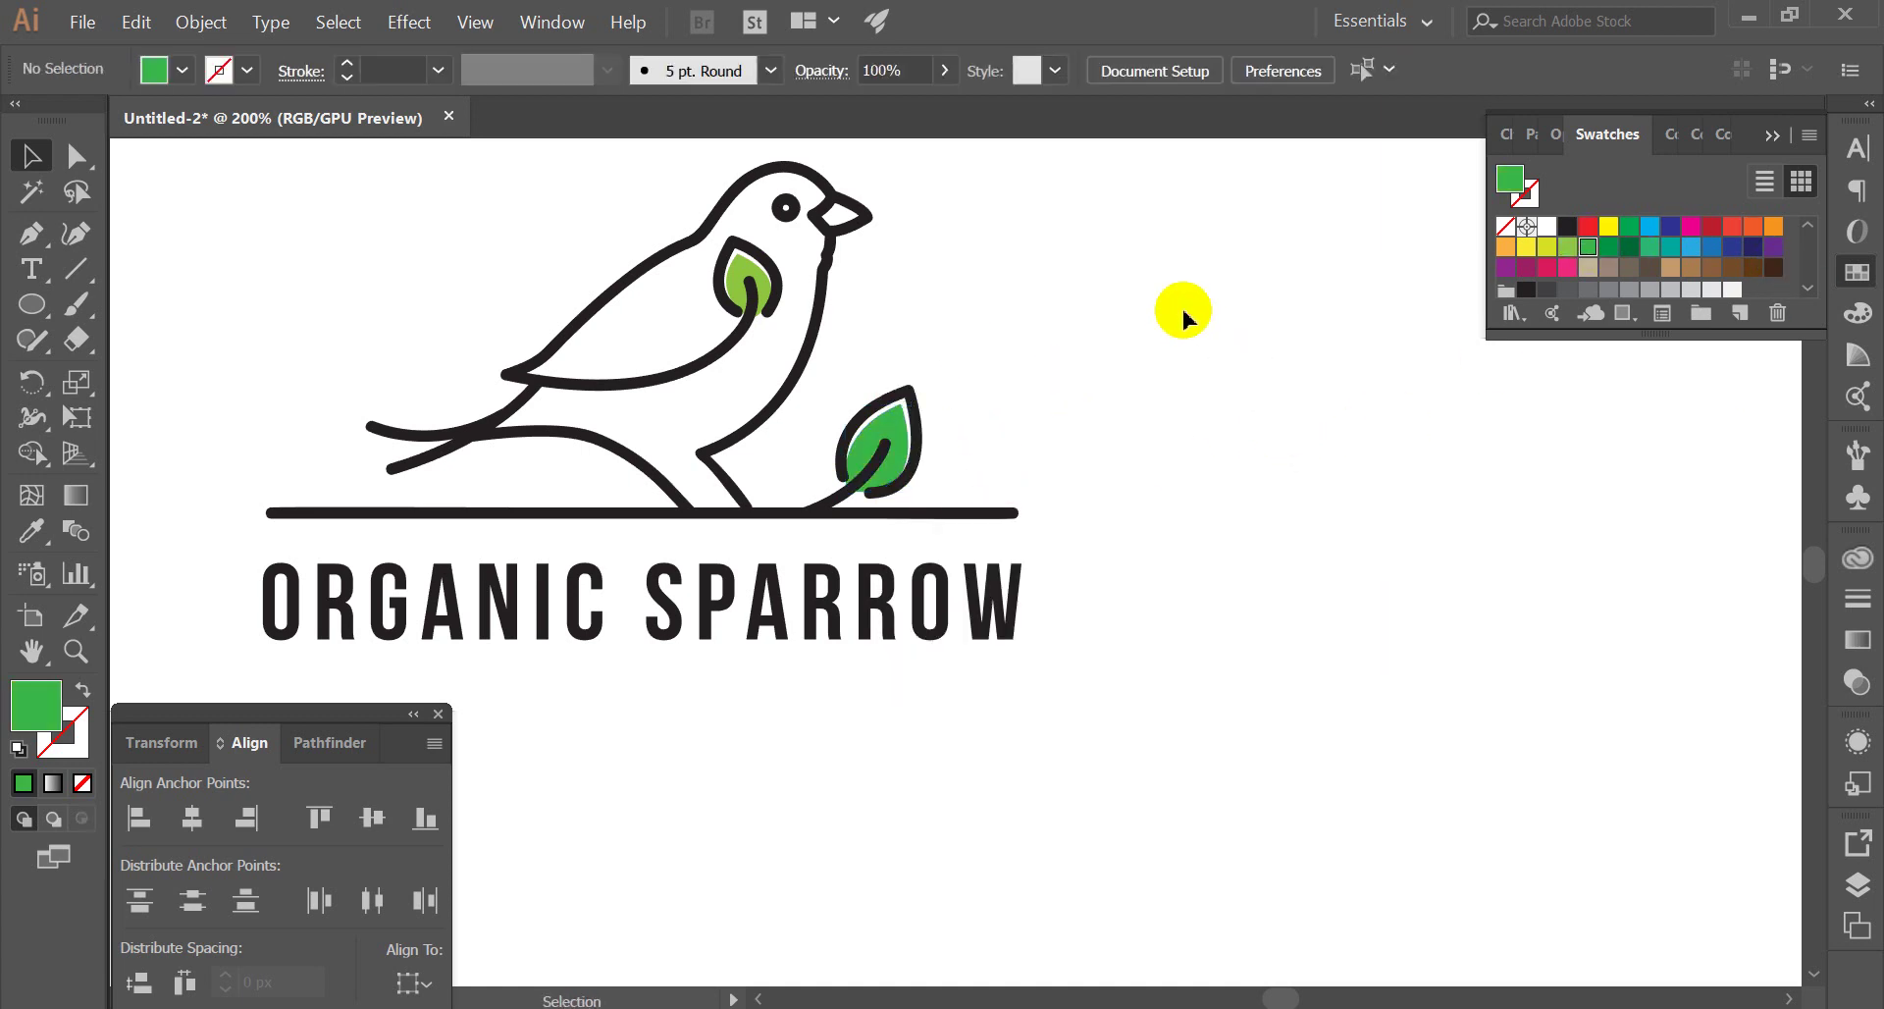
Trace a closed Pen-tool fill shape inside the sparrow's beak outline
scroll(1375, 433, up, 1)
scroll(1198, 474, up, 1)
scroll(1273, 282, up, 2)
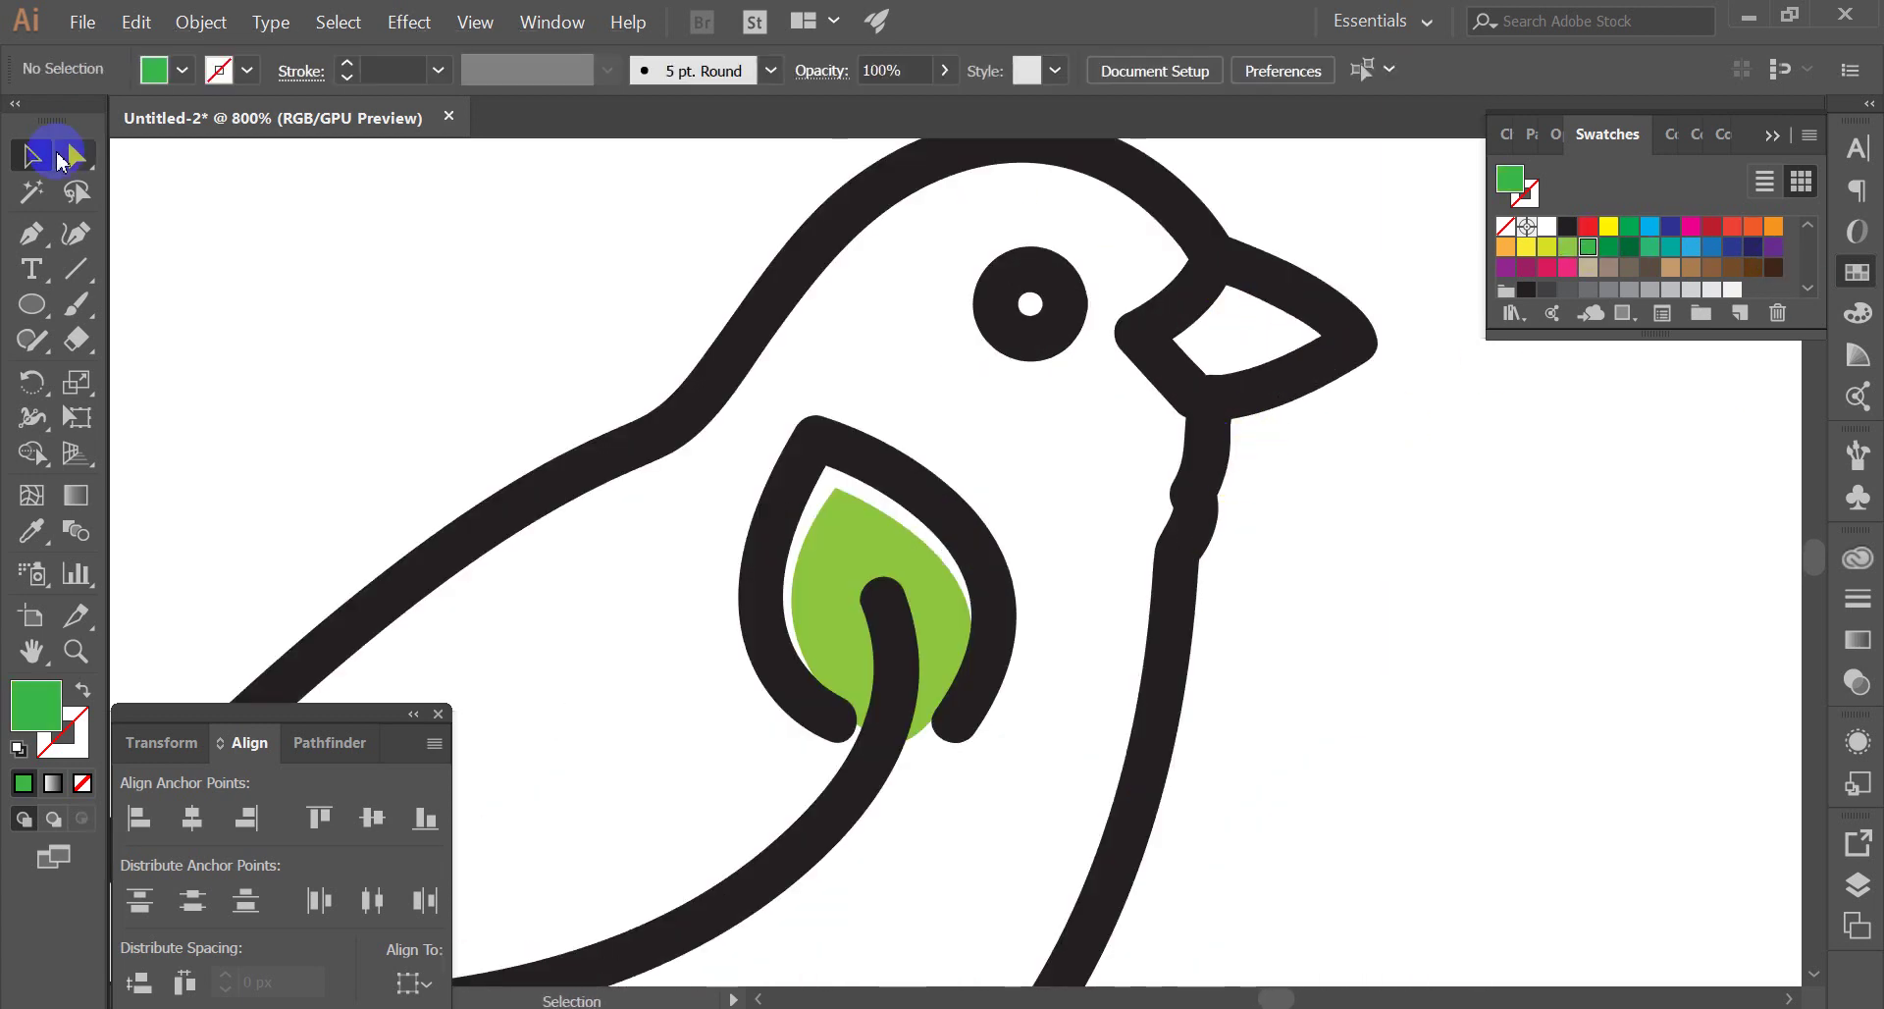
click(28, 240)
scroll(1244, 327, up, 1)
scroll(1274, 340, up, 2)
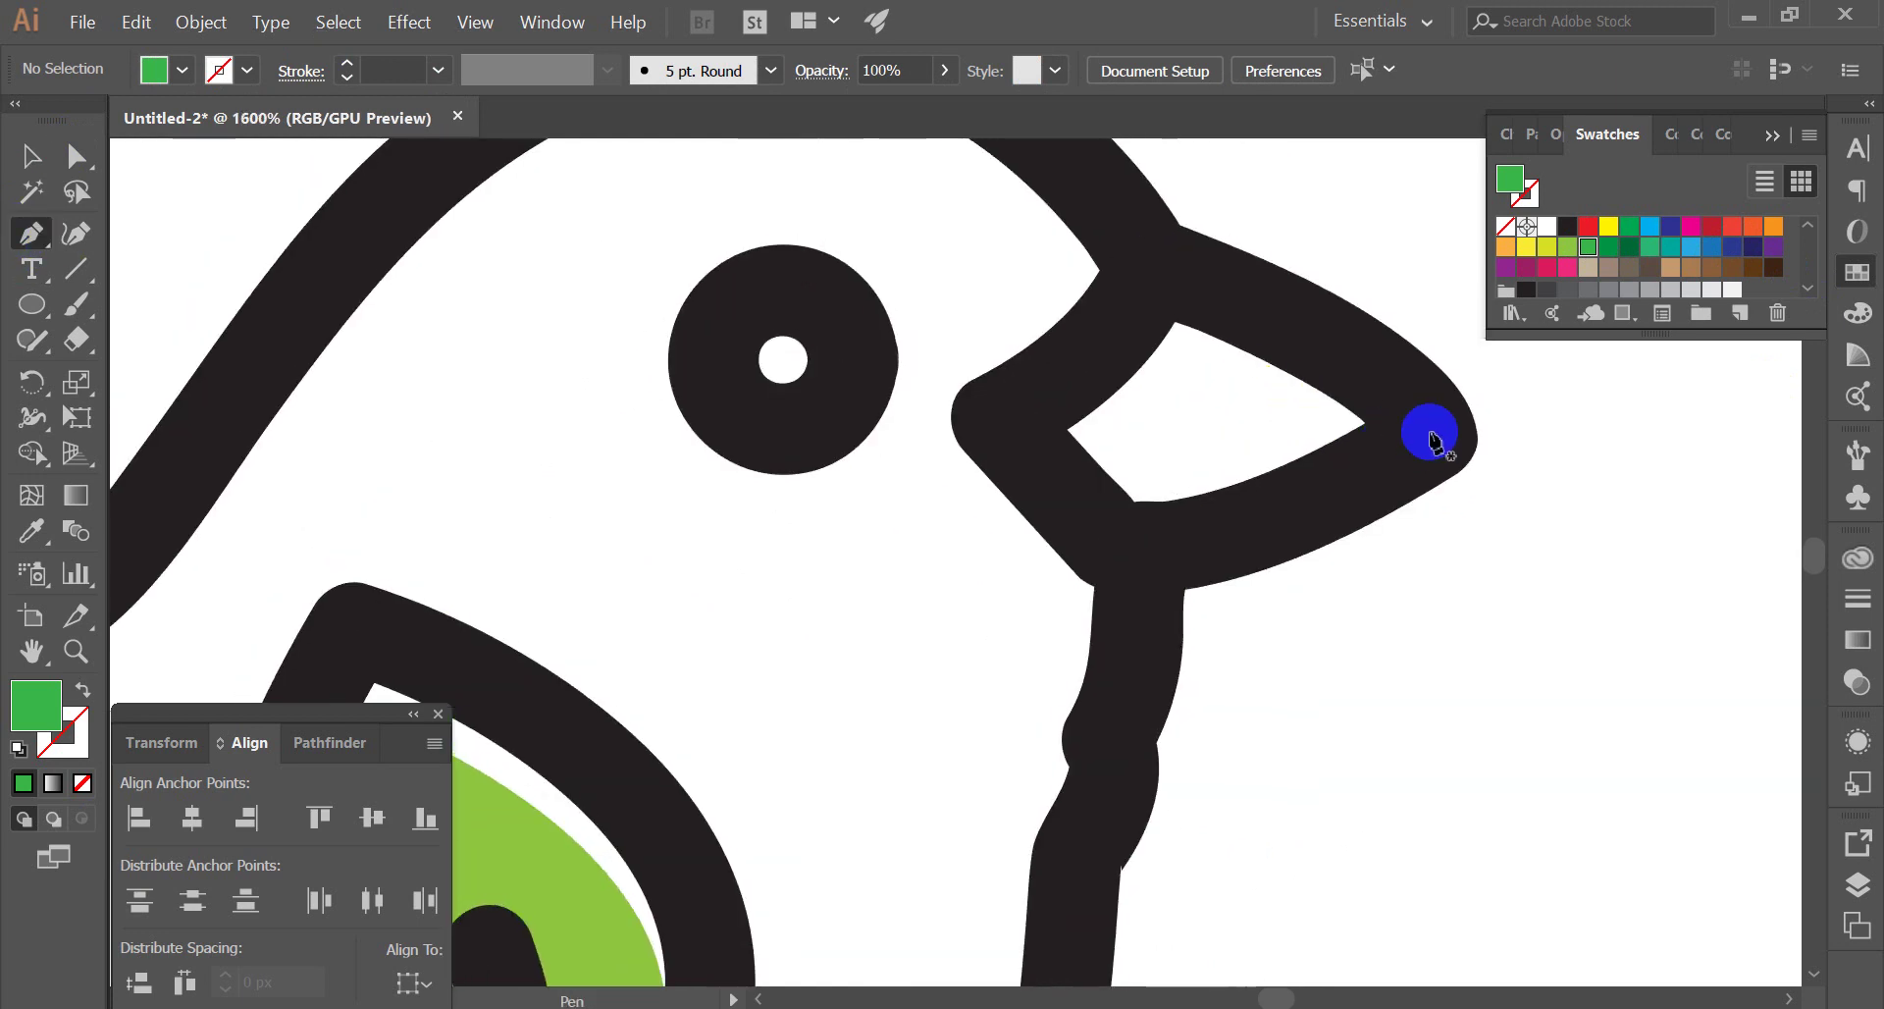
click(1140, 345)
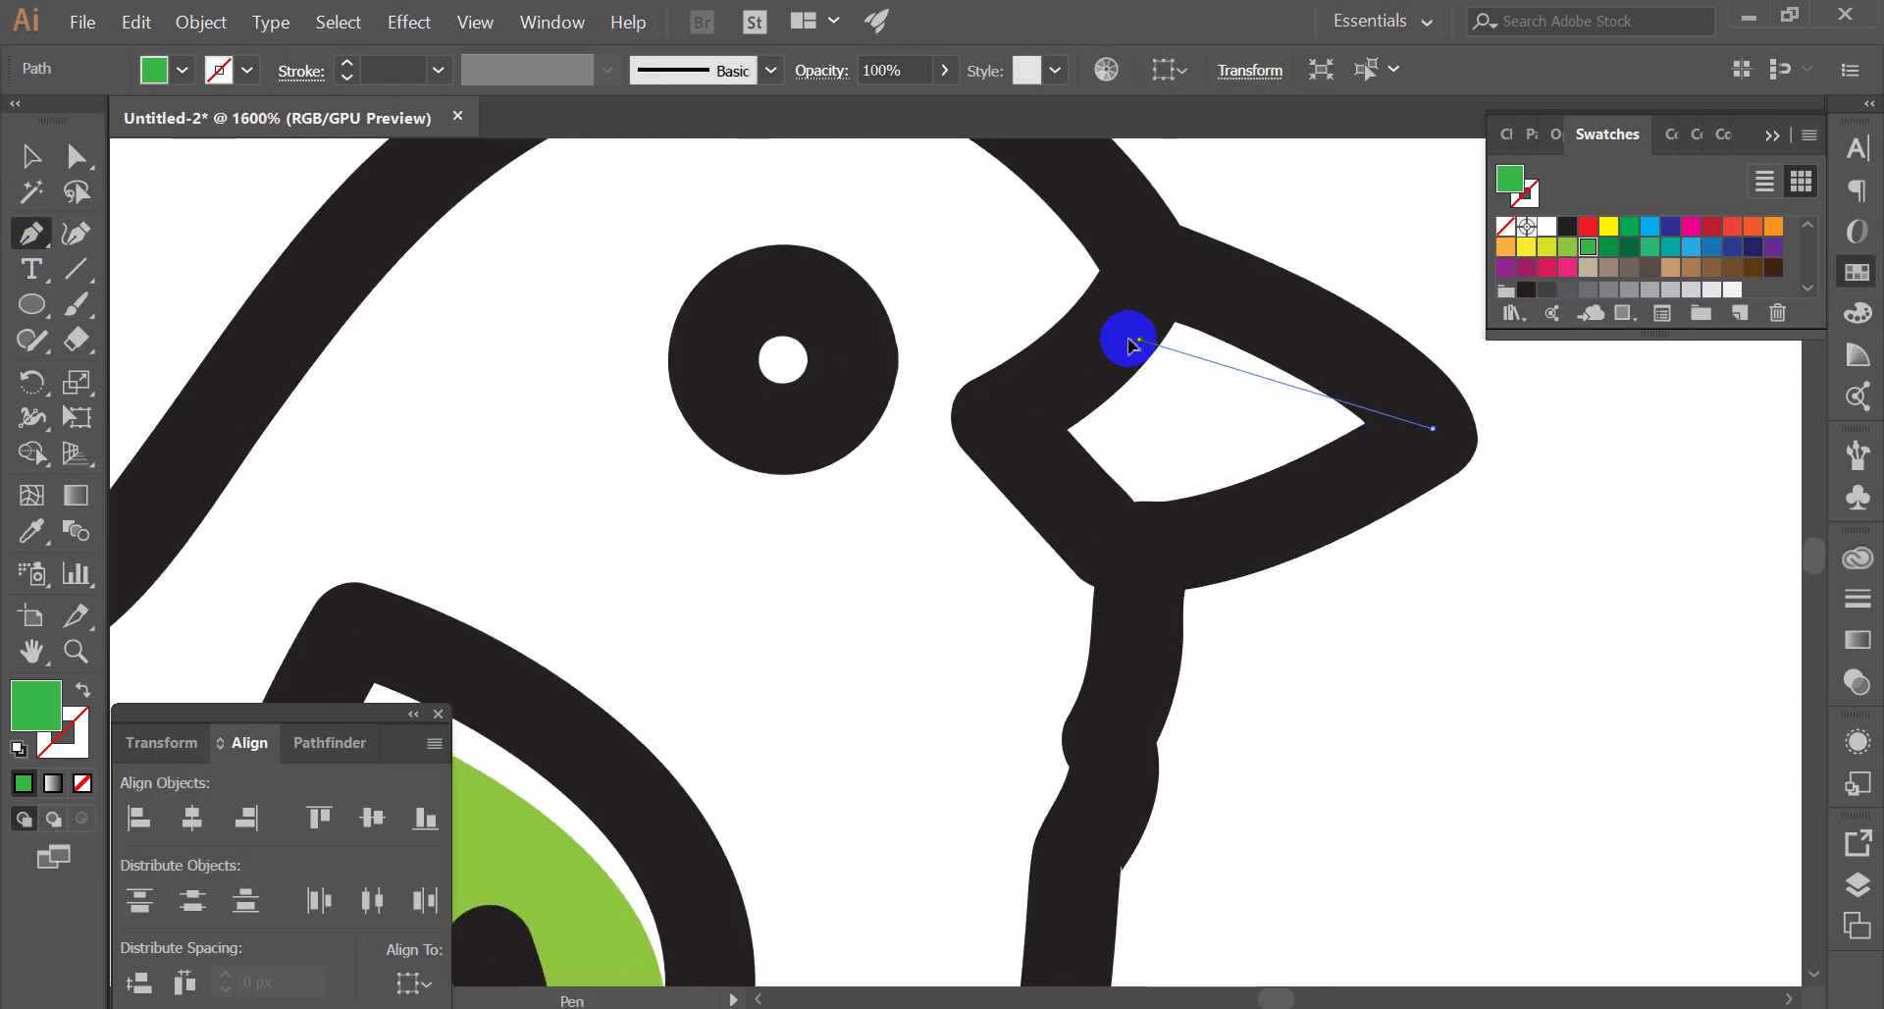
click(1102, 386)
drag(1135, 351, 1024, 351)
click(1038, 449)
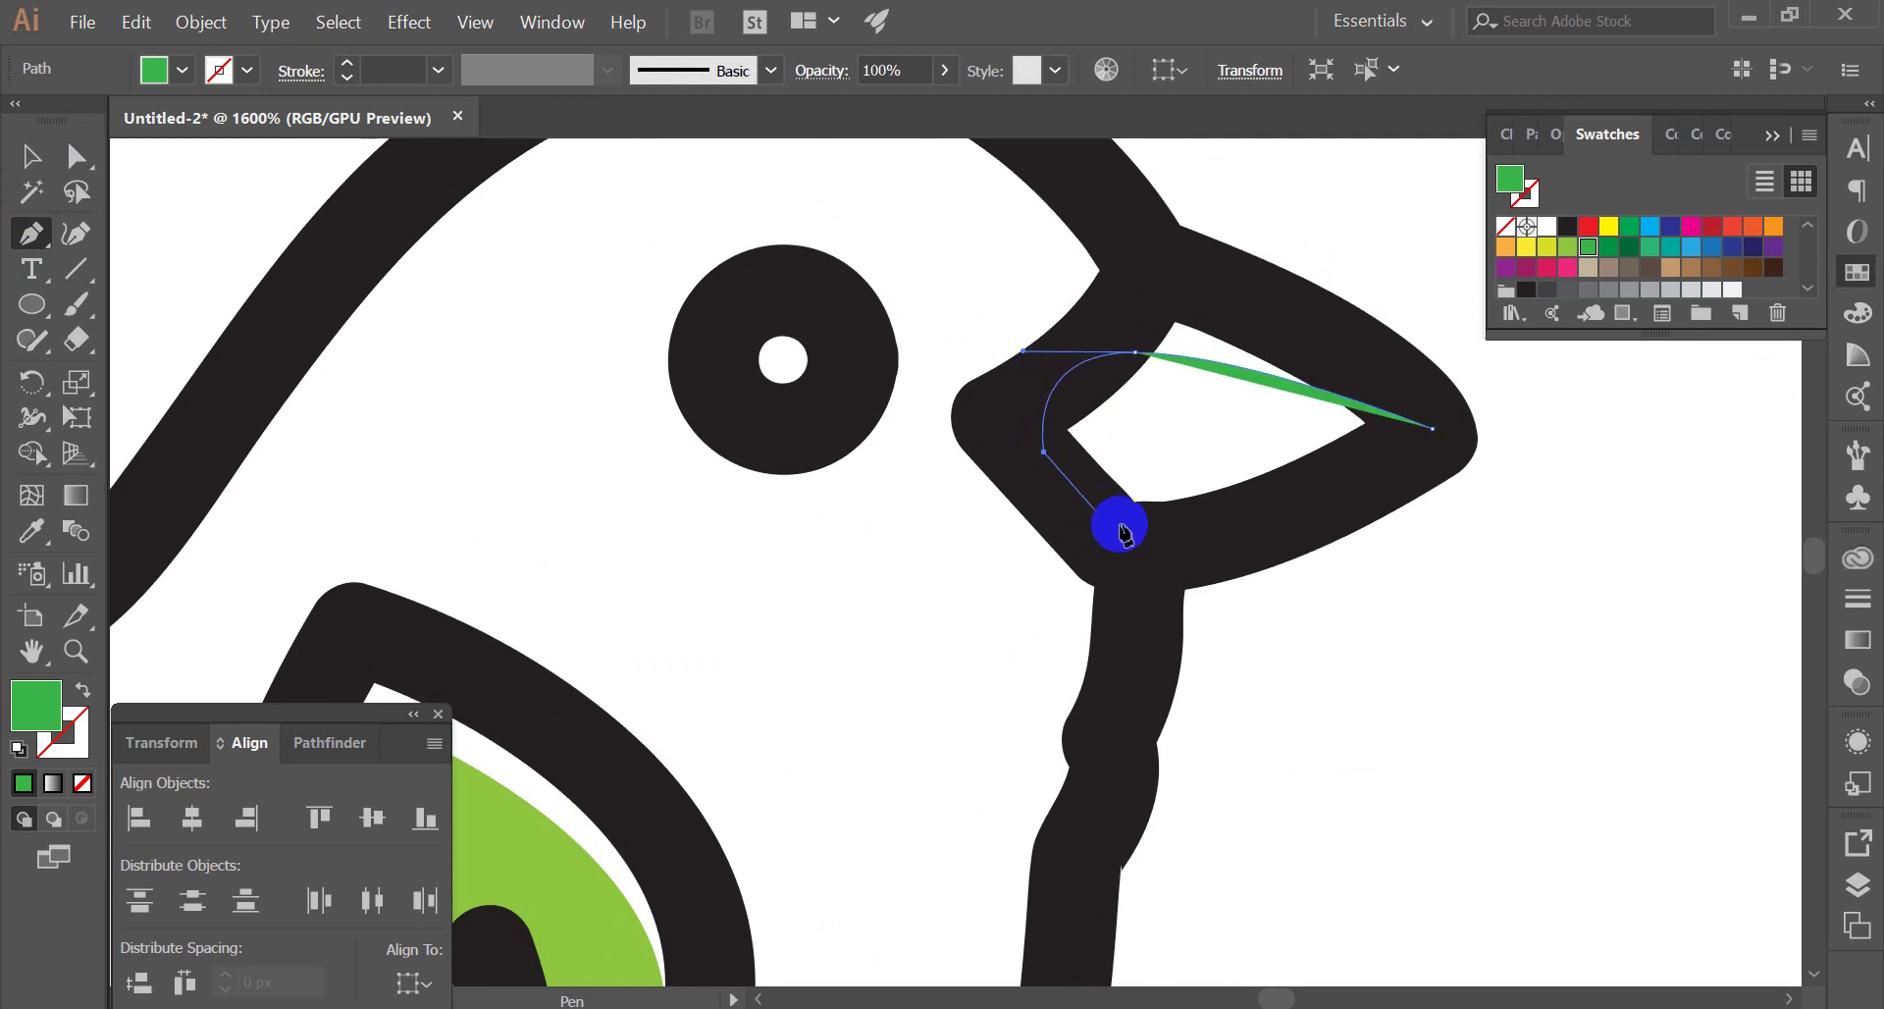
click(1121, 522)
click(1342, 490)
click(1432, 429)
Send the beak shape behind its black outline and colour it red
click(29, 155)
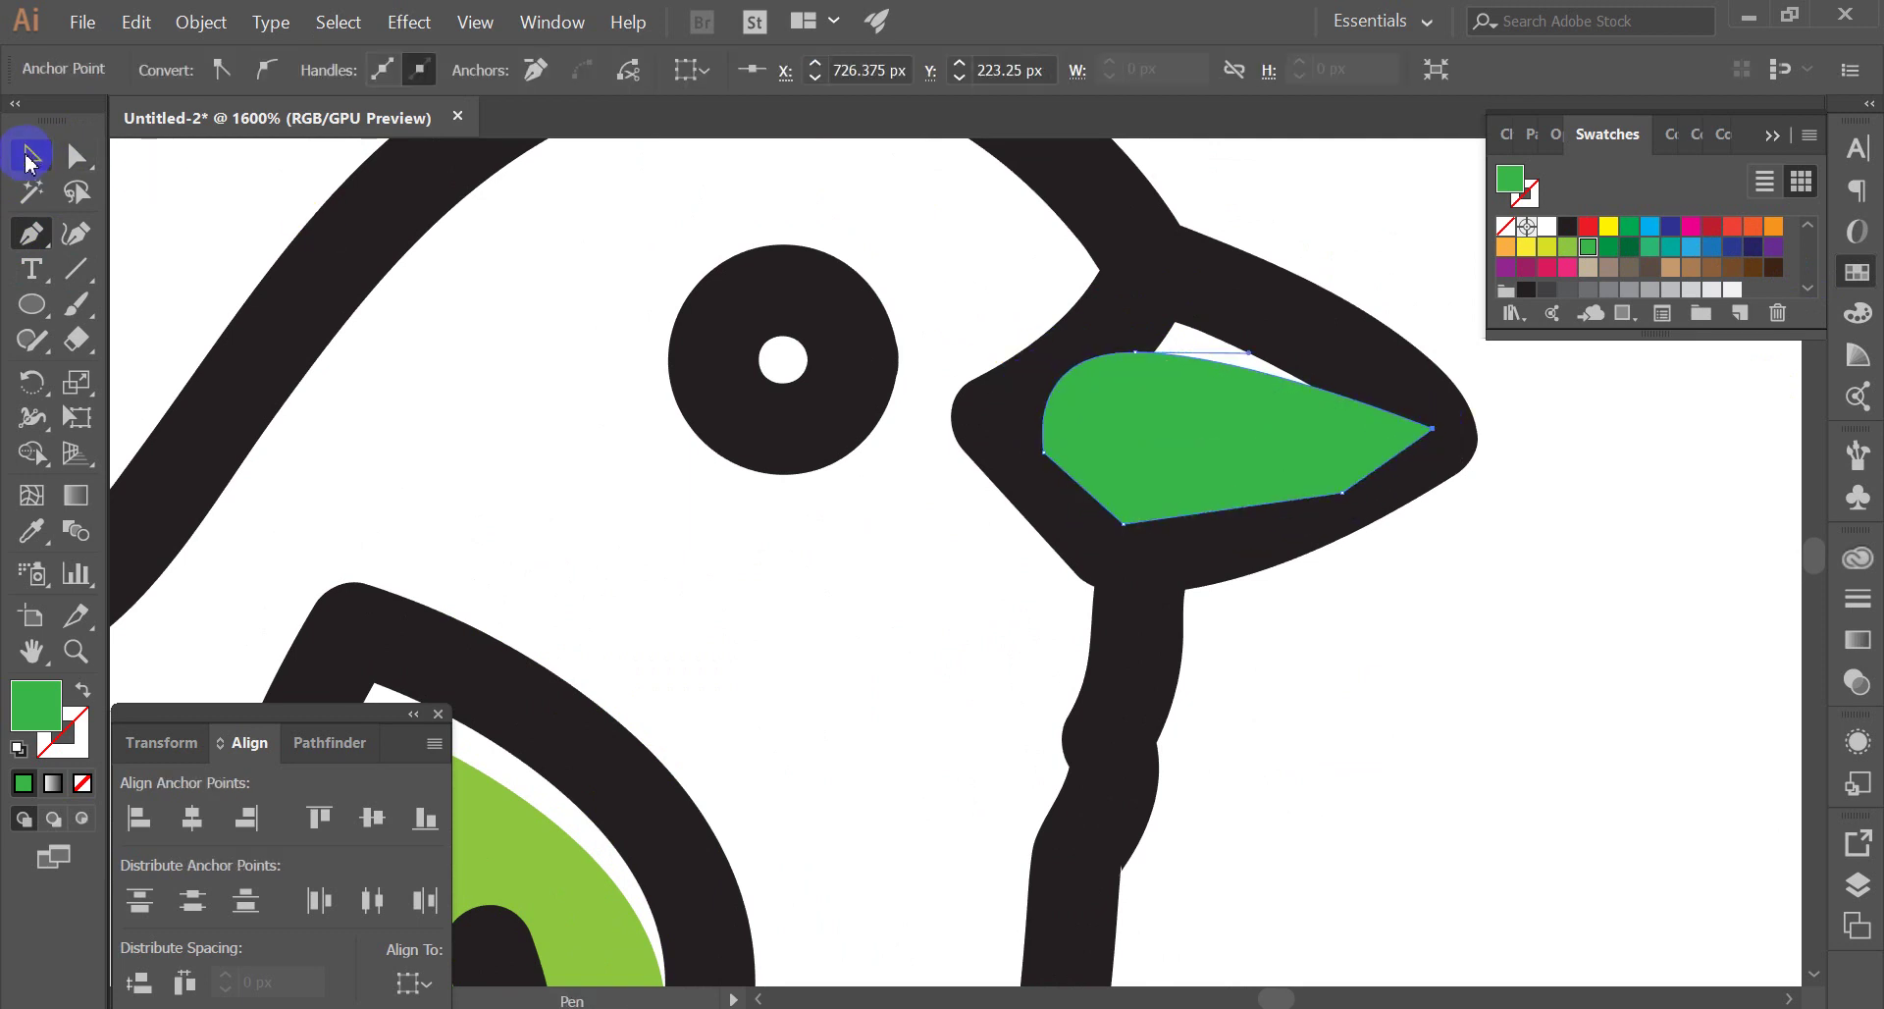
right_click(1186, 317)
mouse_move(1295, 650)
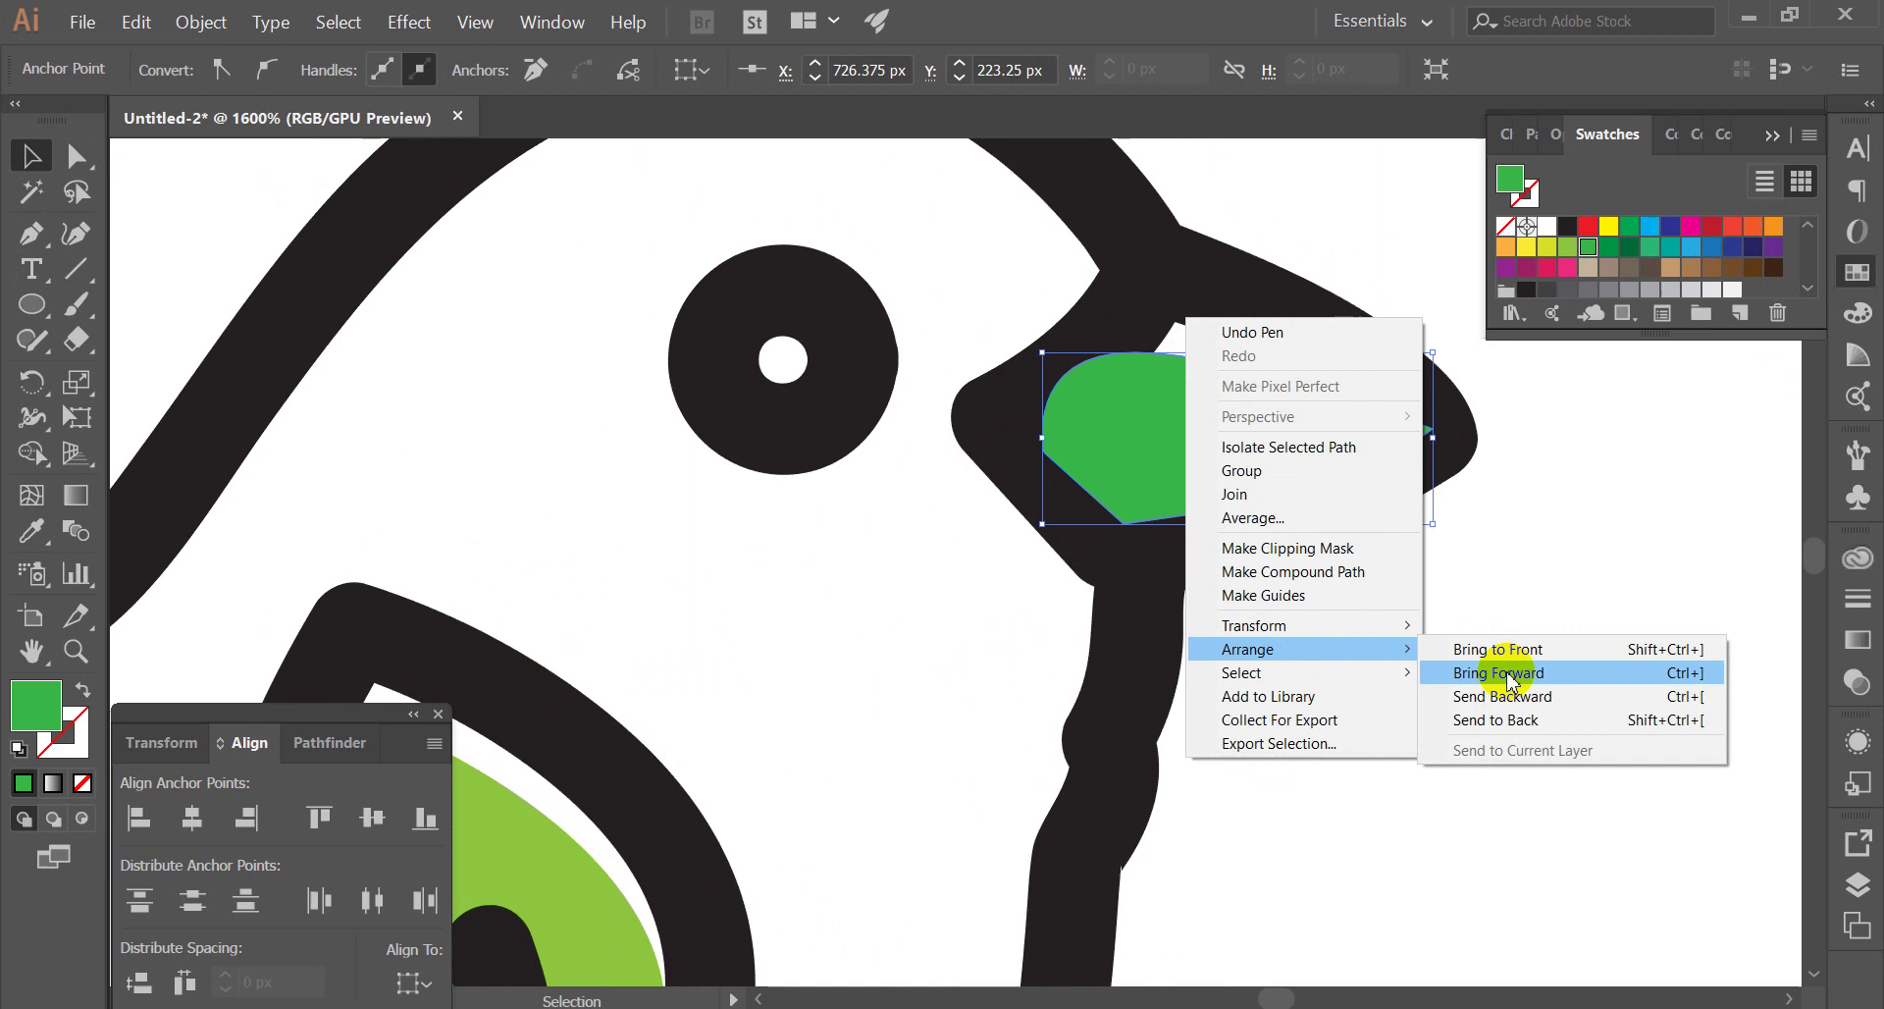
click(1531, 719)
click(1715, 228)
click(1591, 228)
click(1712, 228)
click(1540, 503)
key(ctrl+0)
drag(1603, 522, 1195, 345)
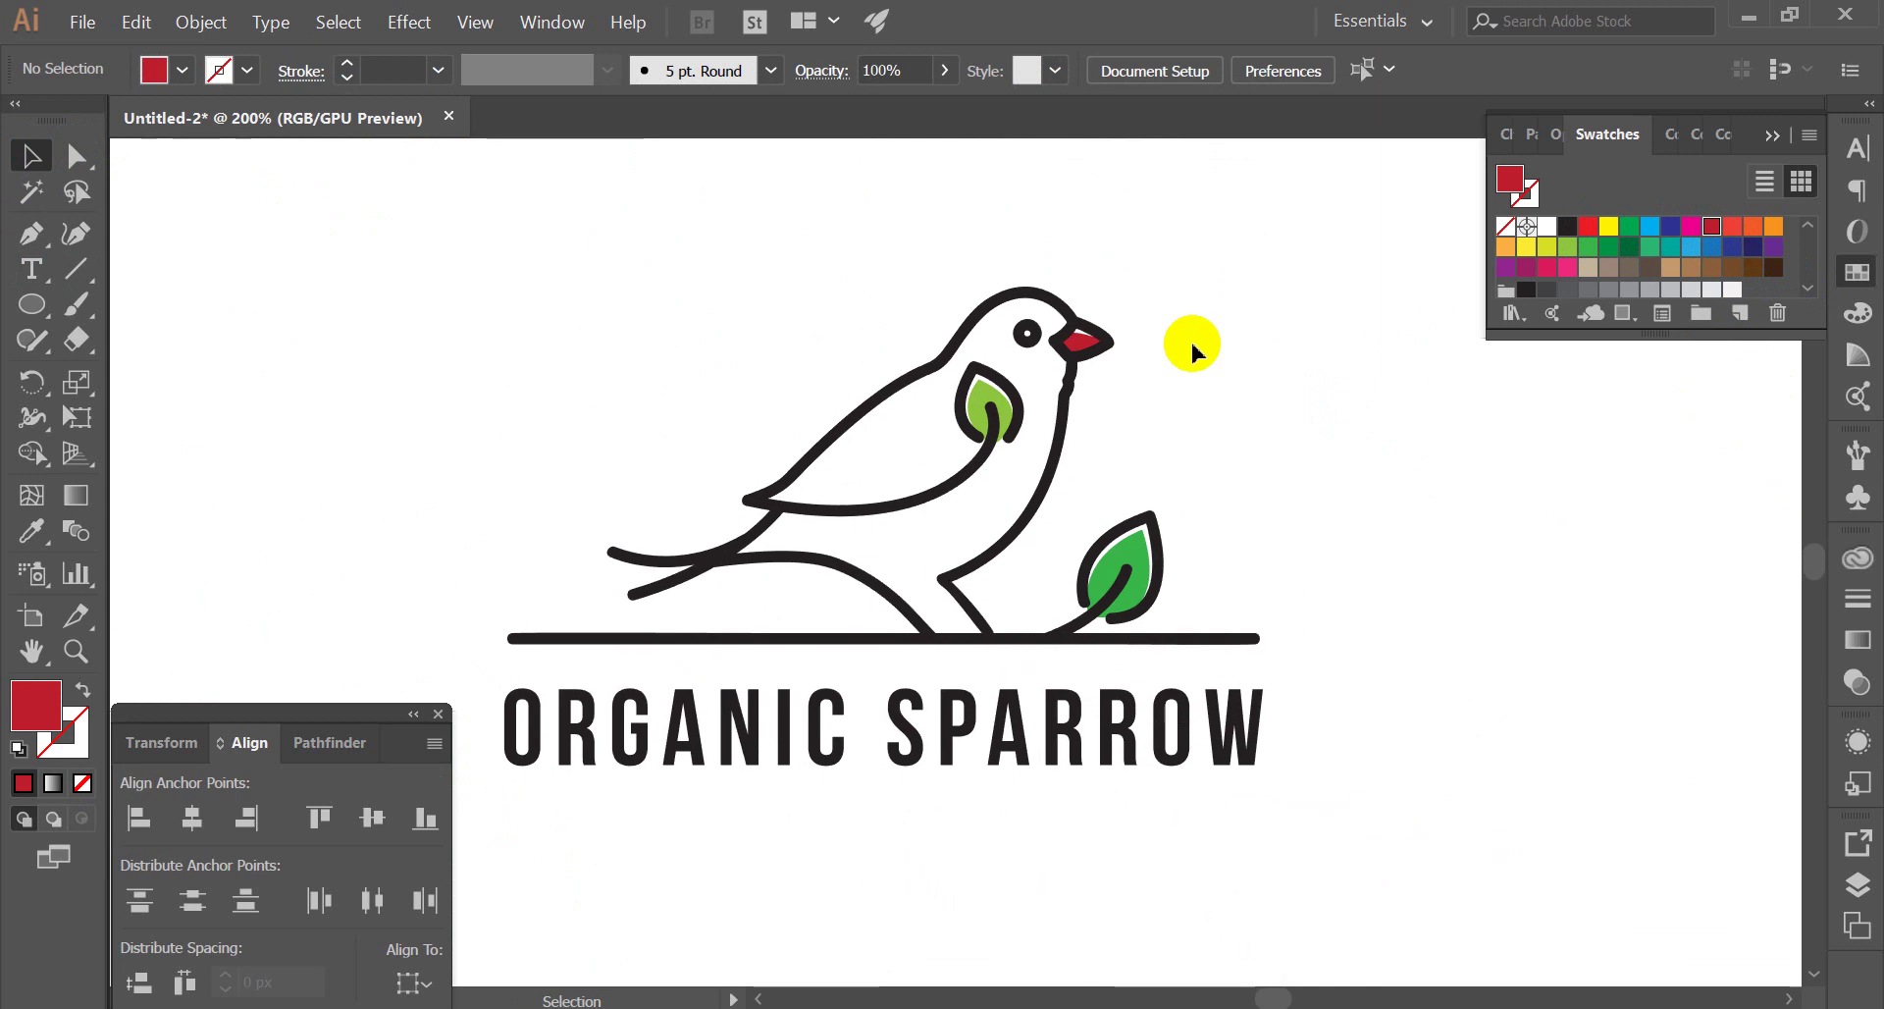
Recolour the branch leaf's fill to the light-green swatch
scroll(1156, 302, down, 1)
scroll(1178, 295, down, 2)
scroll(1191, 278, up, 1)
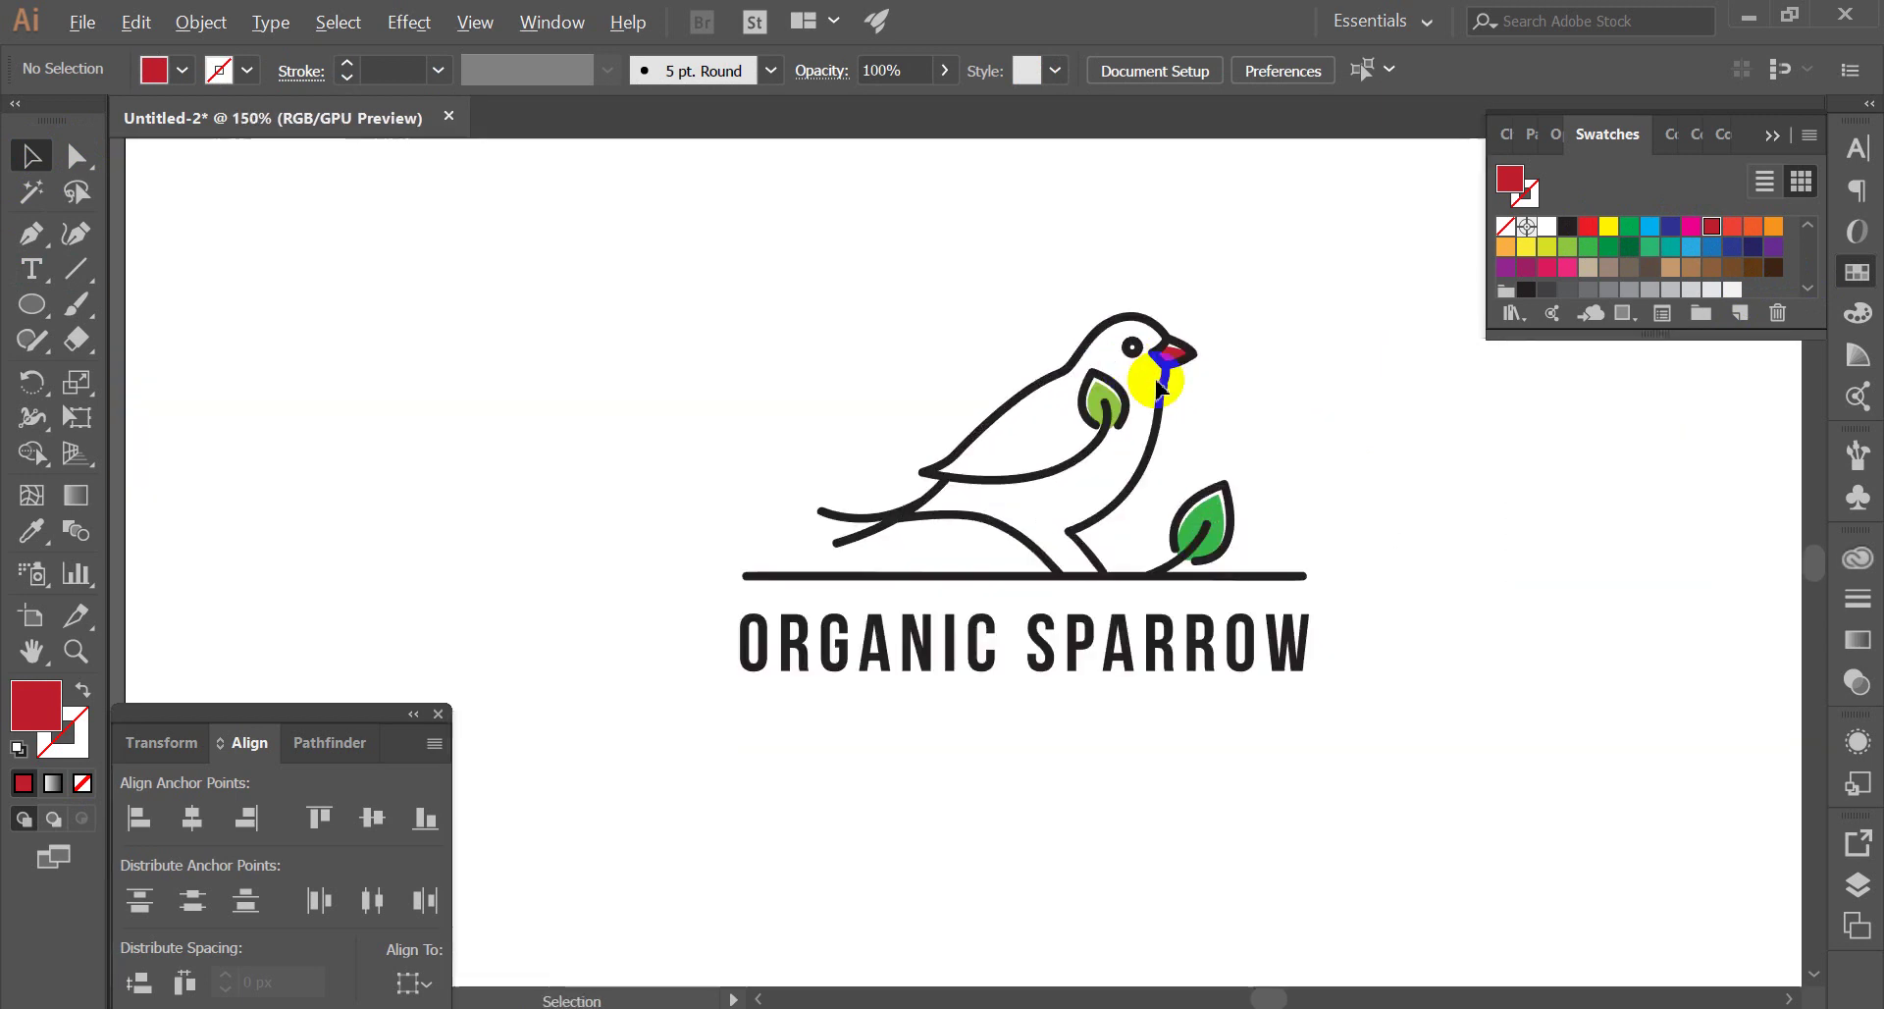
scroll(1337, 395, down, 3)
scroll(1183, 395, up, 1)
scroll(1610, 538, up, 2)
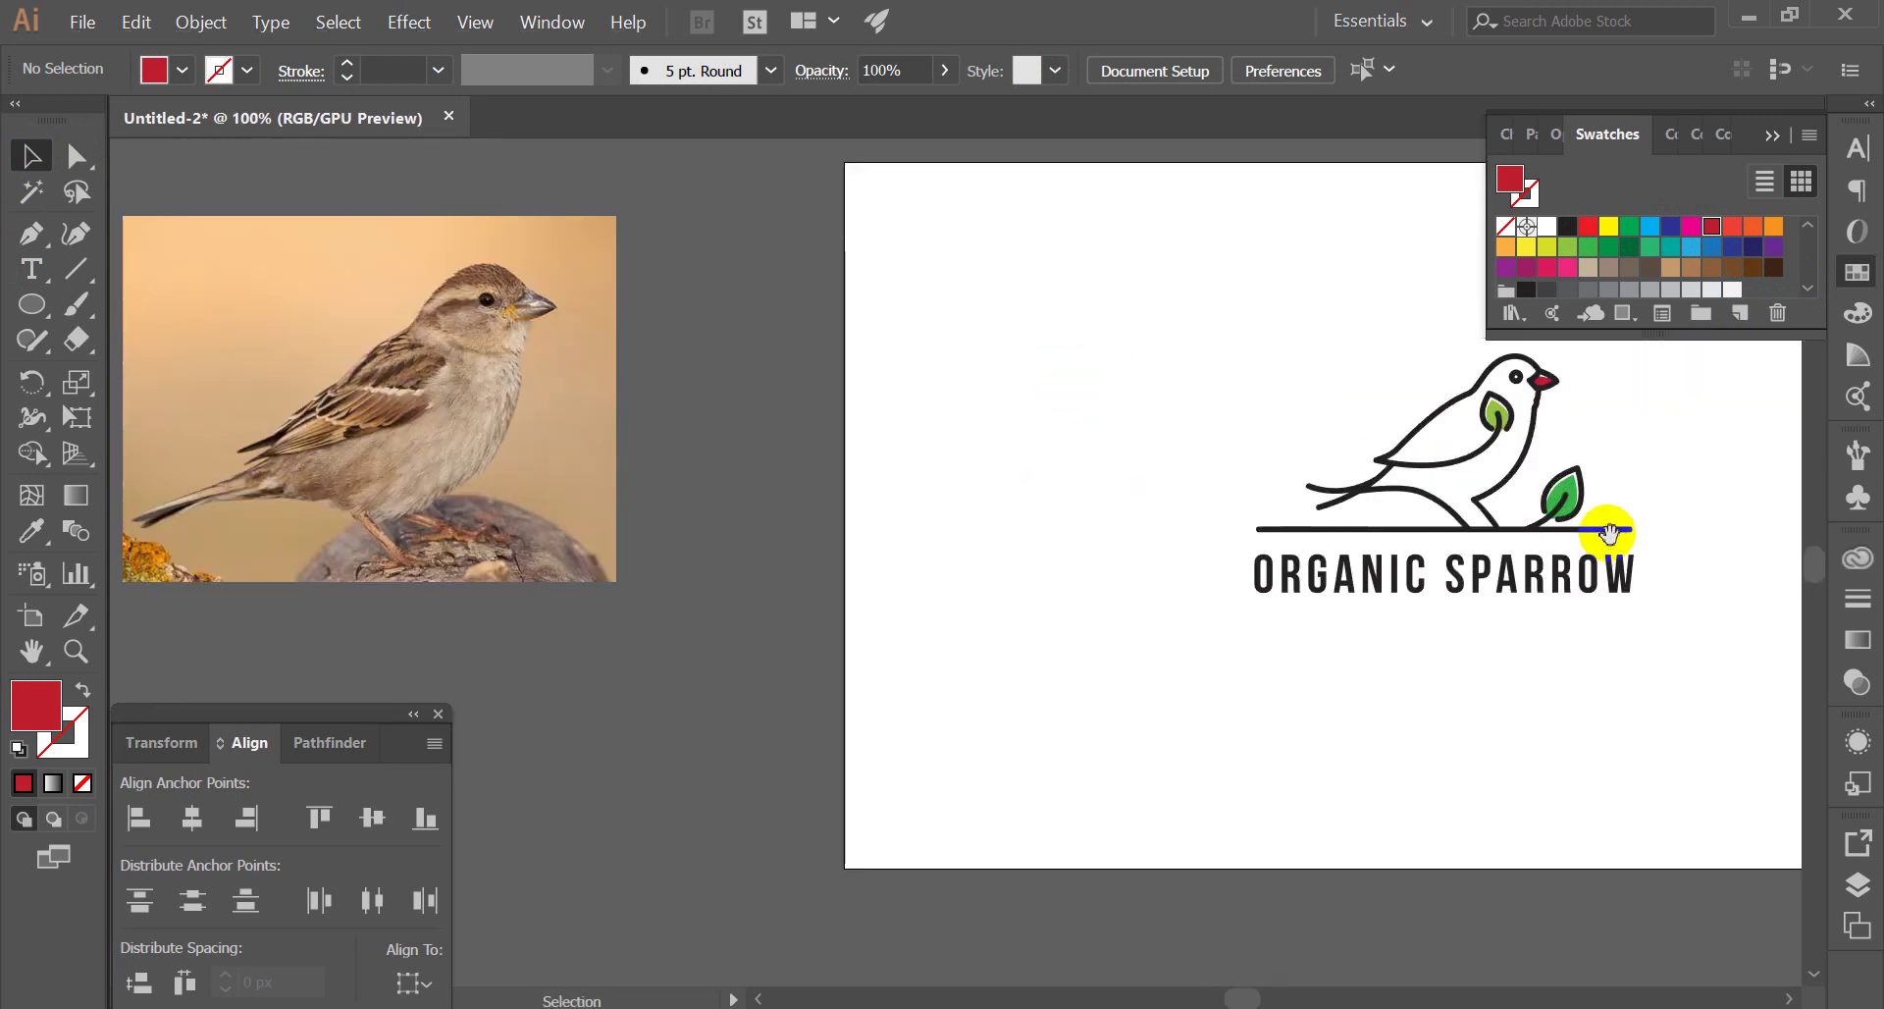
scroll(1102, 538, up, 2)
scroll(1186, 547, up, 1)
scroll(1189, 516, down, 1)
drag(1188, 515, 1186, 523)
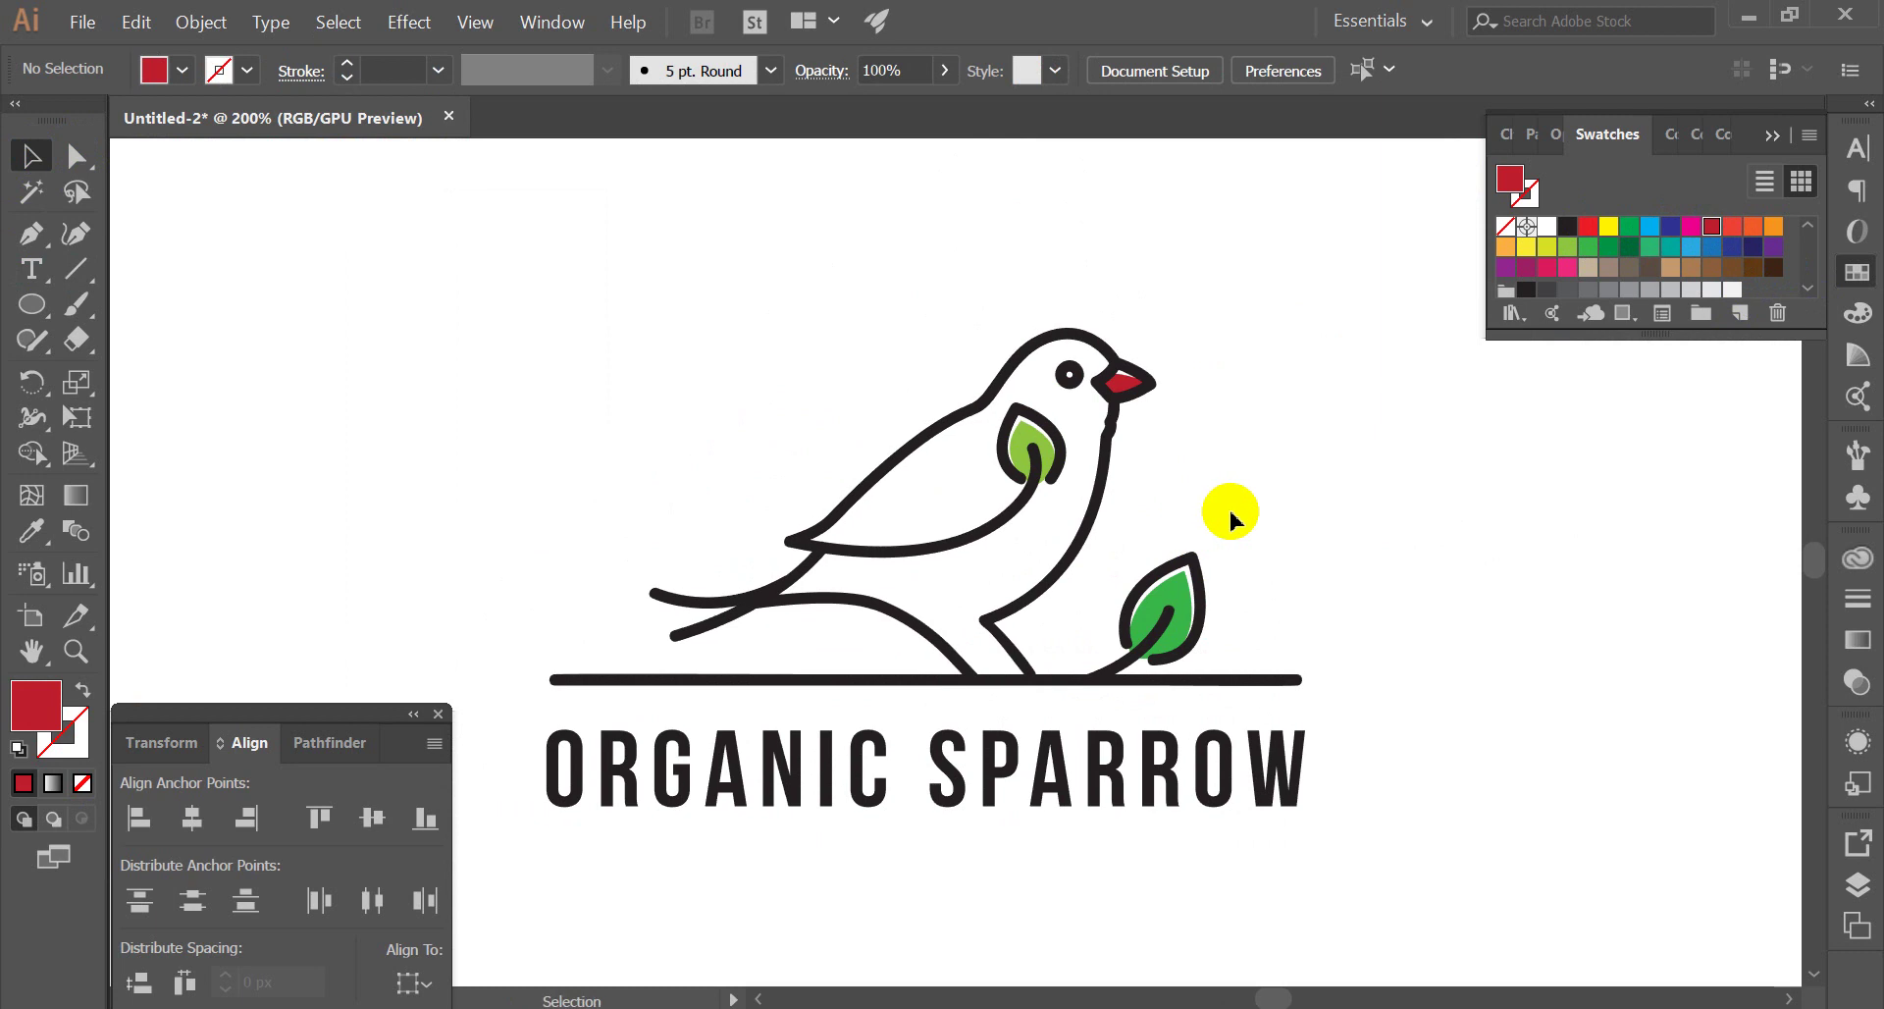
scroll(1015, 475, up, 1)
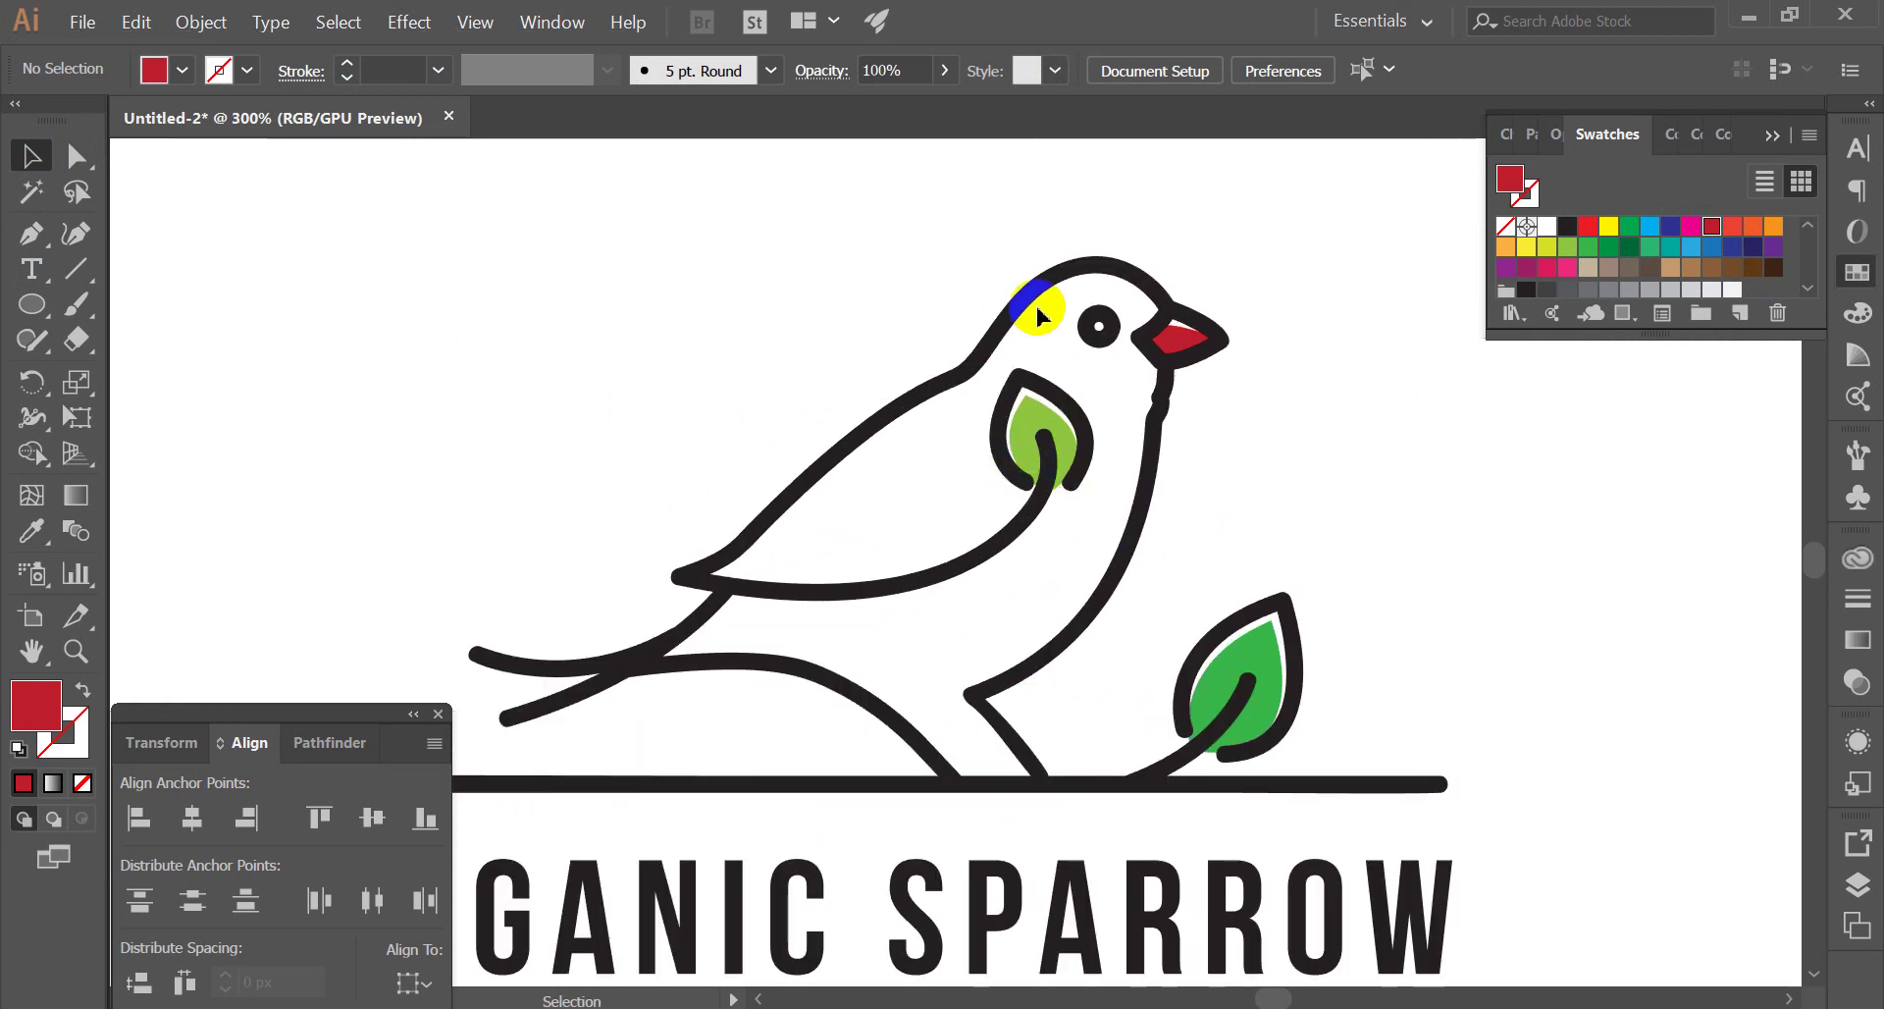
click(727, 594)
scroll(1108, 530, down, 3)
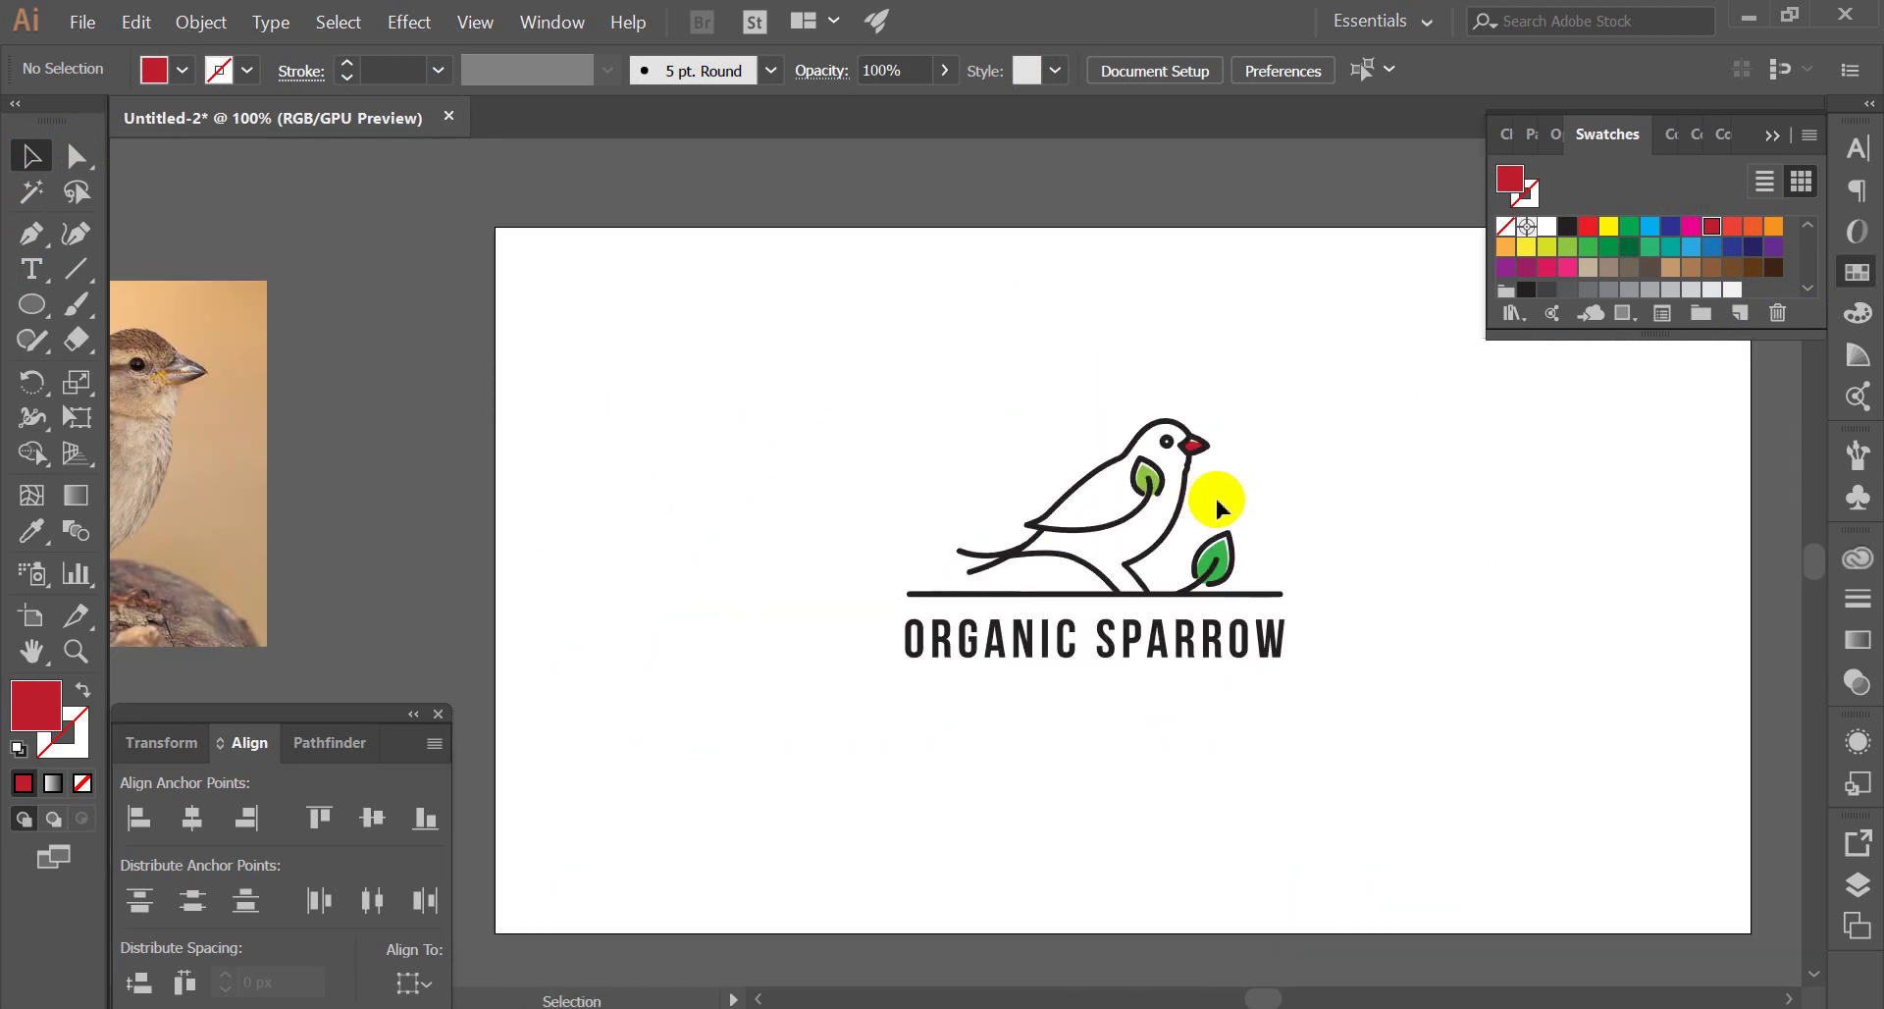
scroll(1231, 494, up, 1)
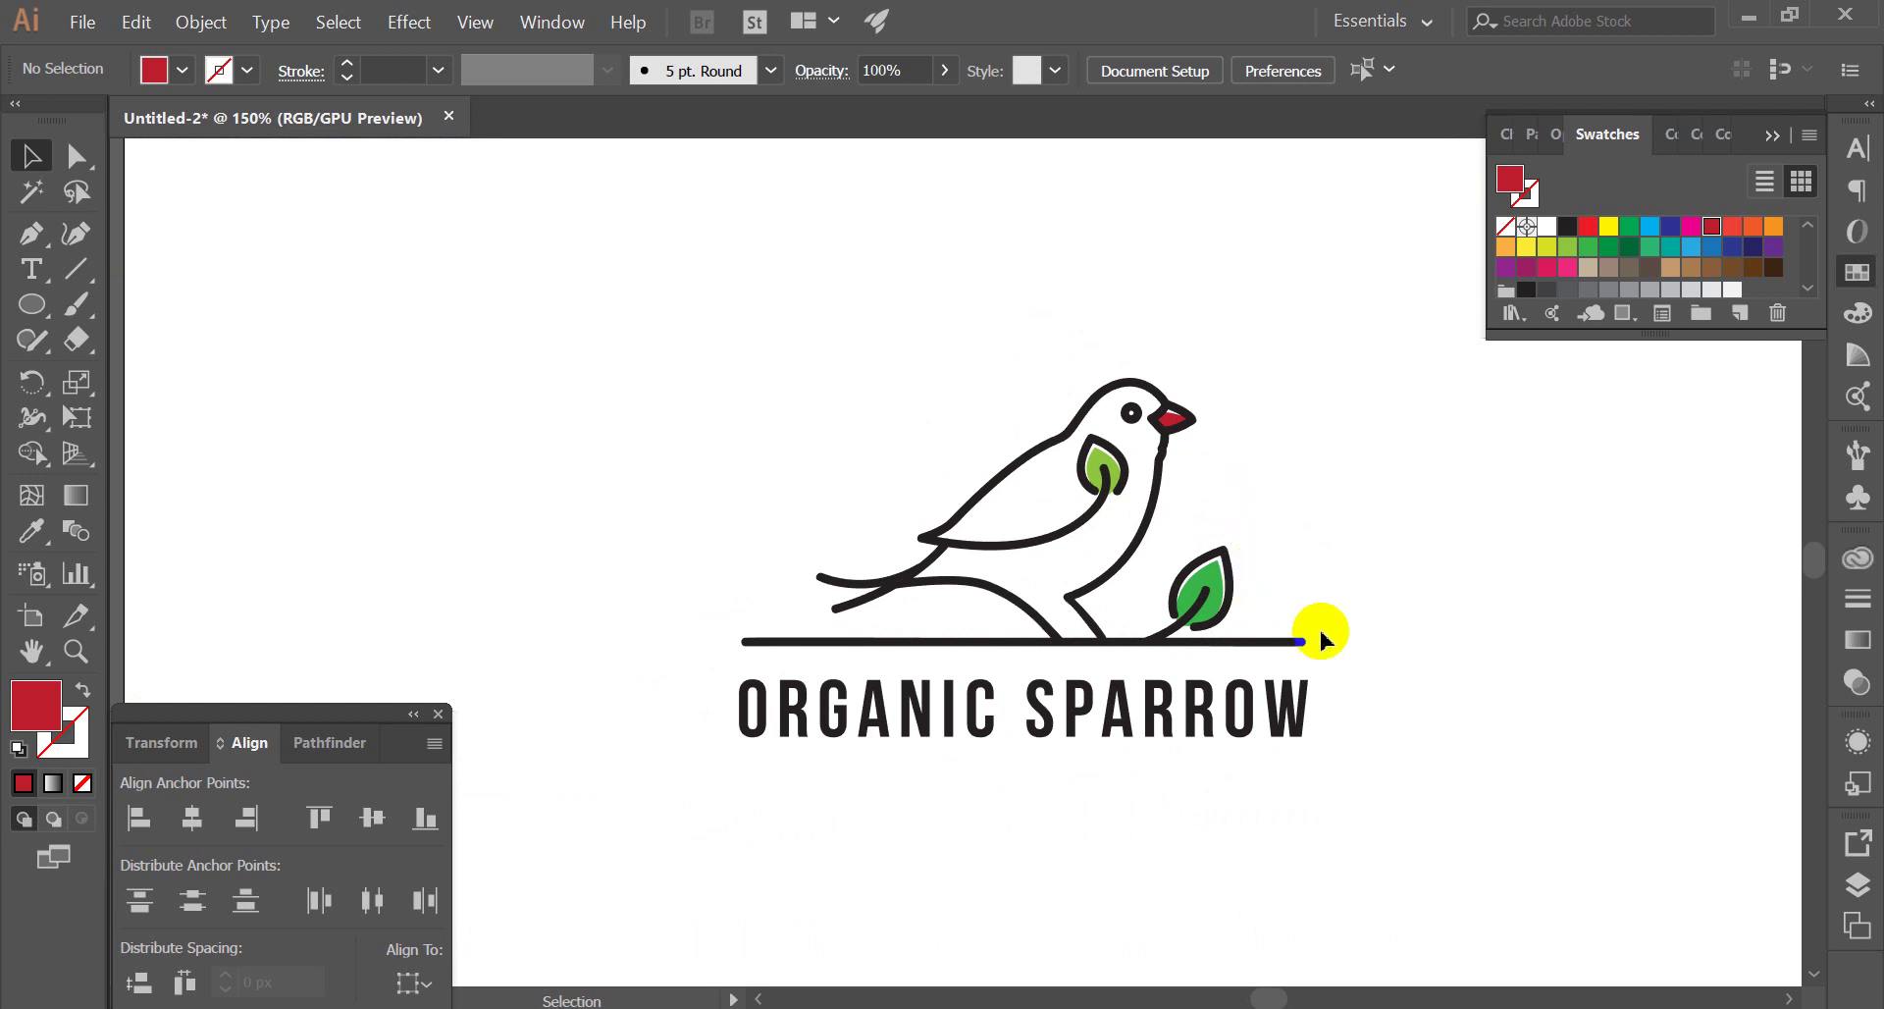
scroll(1321, 635, down, 2)
scroll(1238, 544, up, 2)
scroll(1238, 544, up, 2)
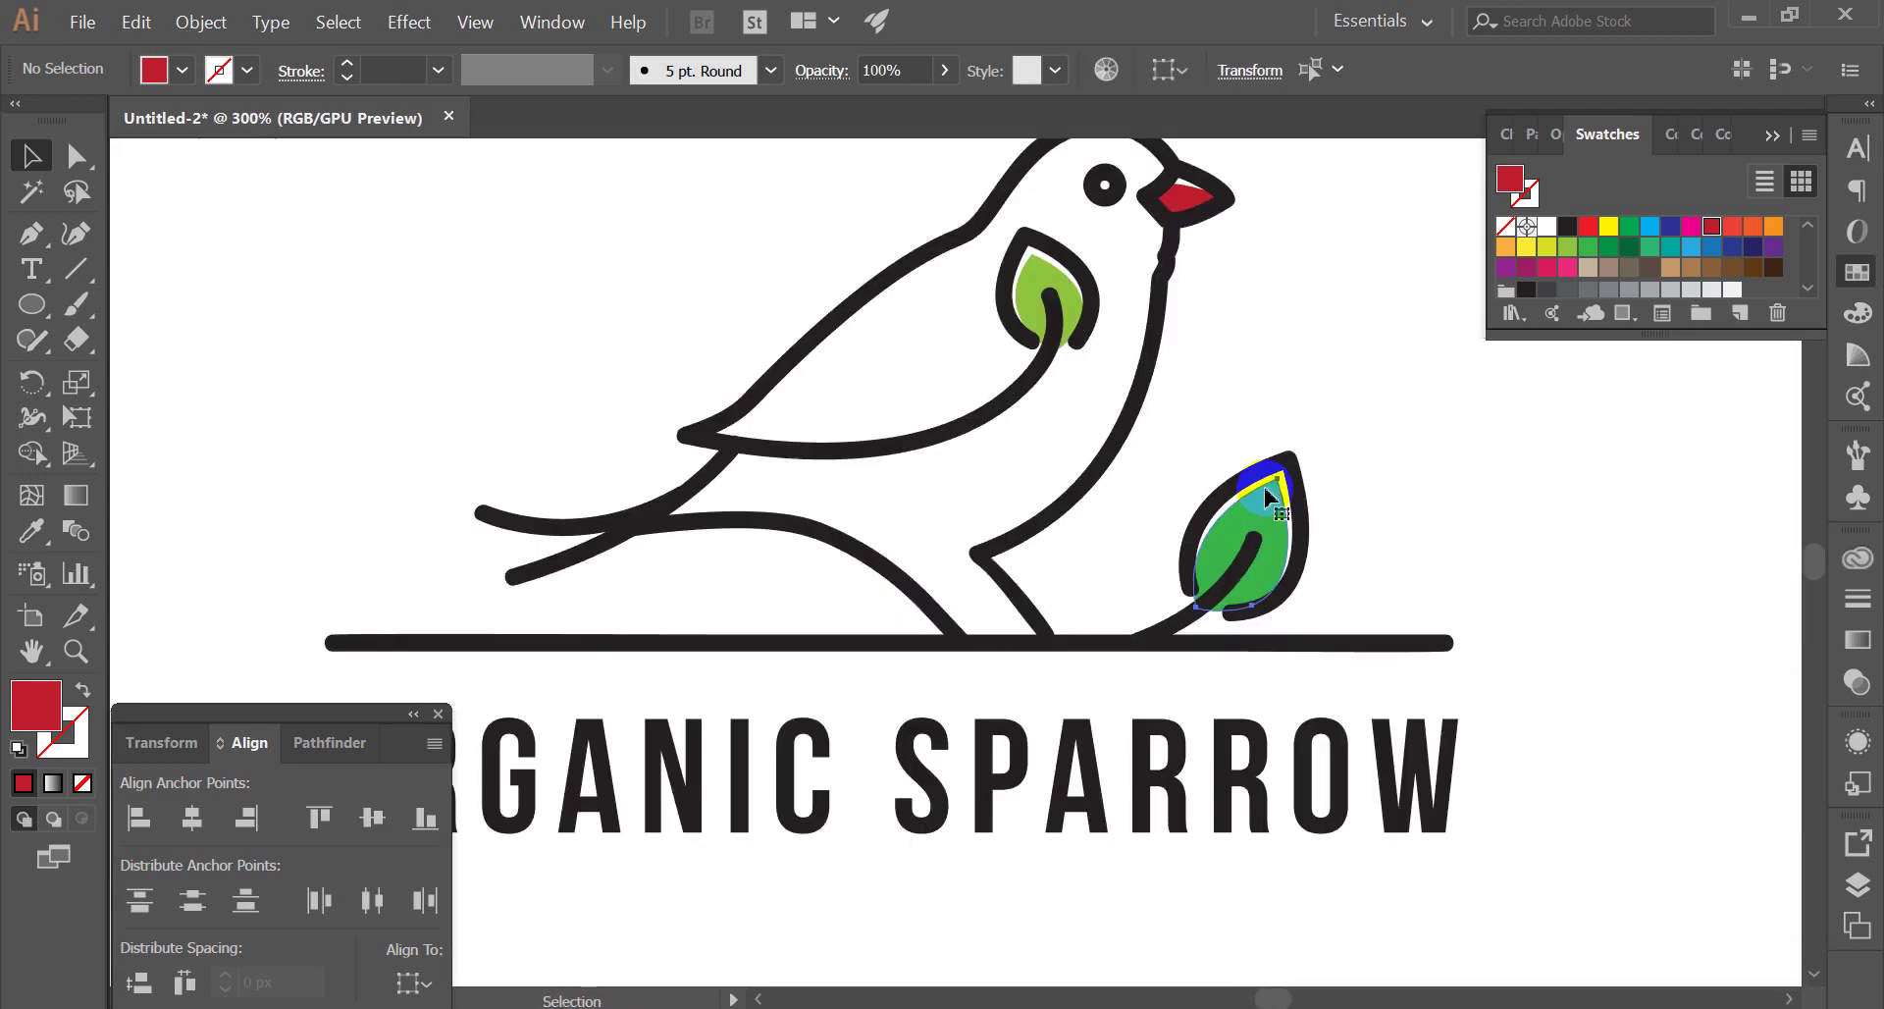
click(1241, 548)
click(1570, 246)
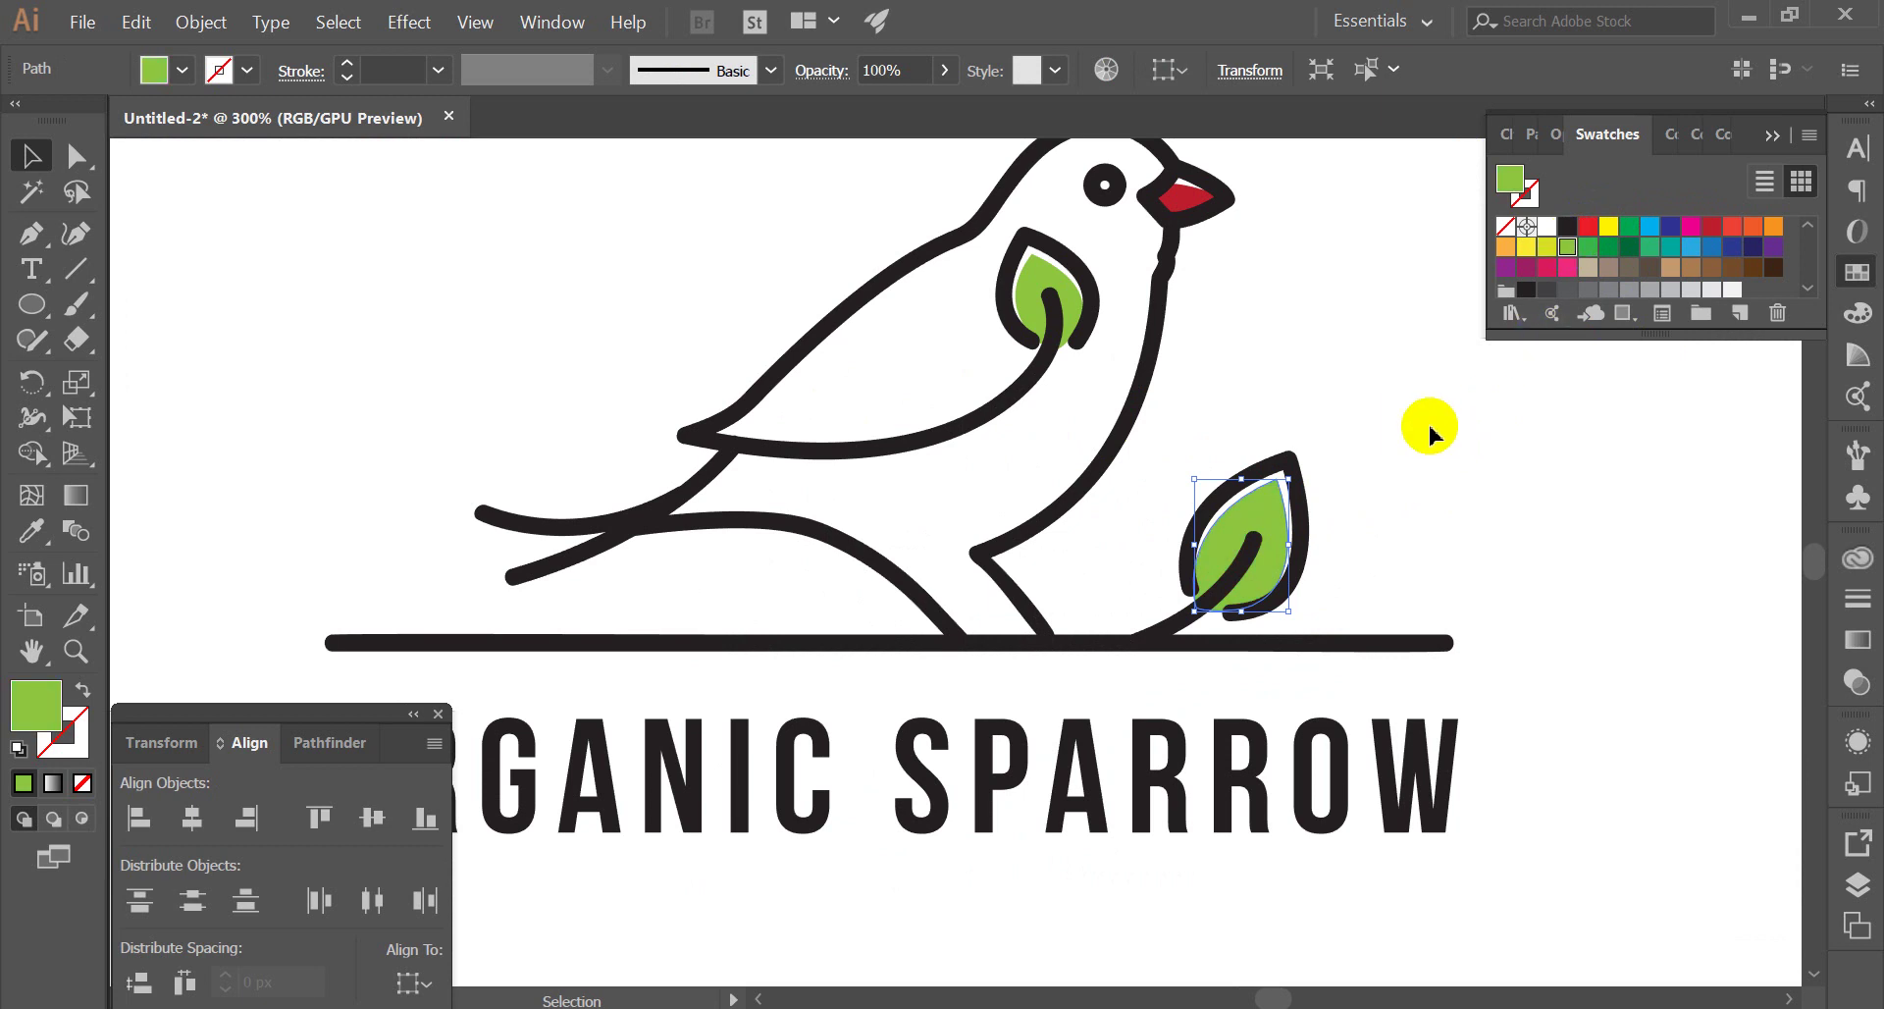
click(1394, 385)
Centre the finished logo in view and review it by selecting and deselecting it
scroll(1394, 382, down, 2)
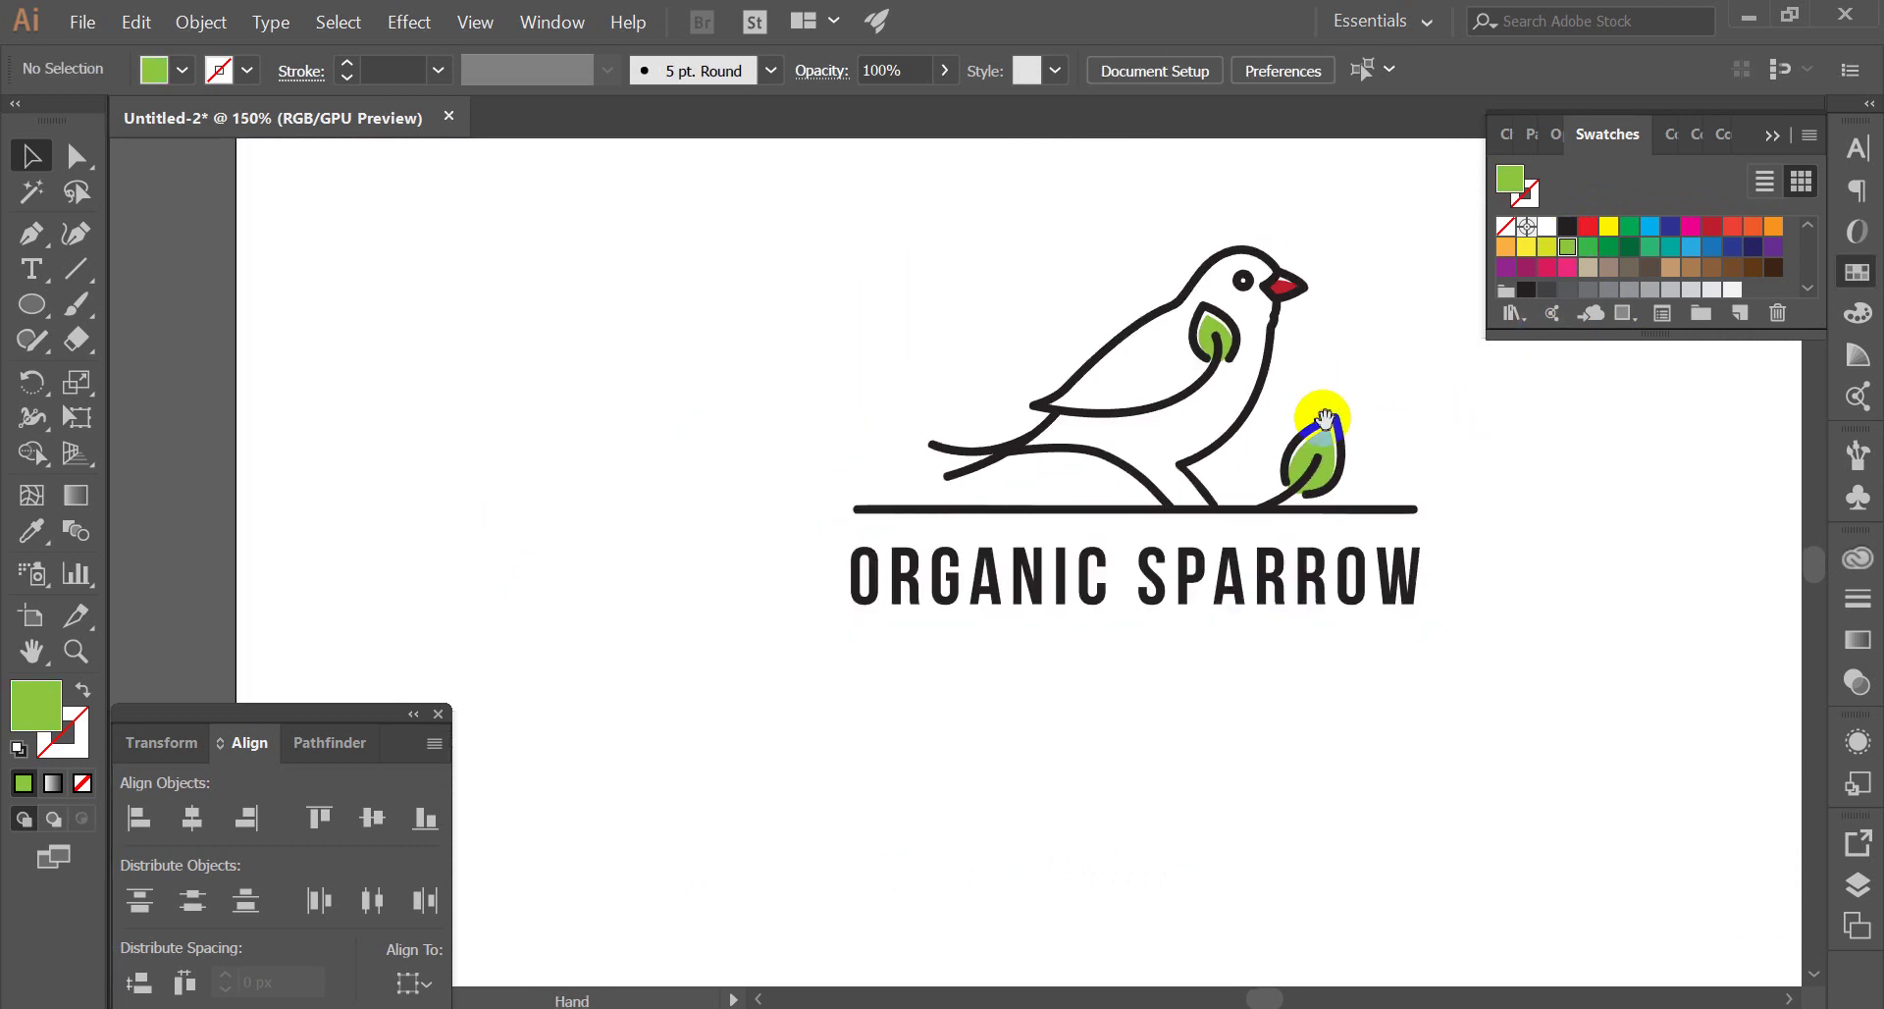
drag(1344, 329, 1215, 422)
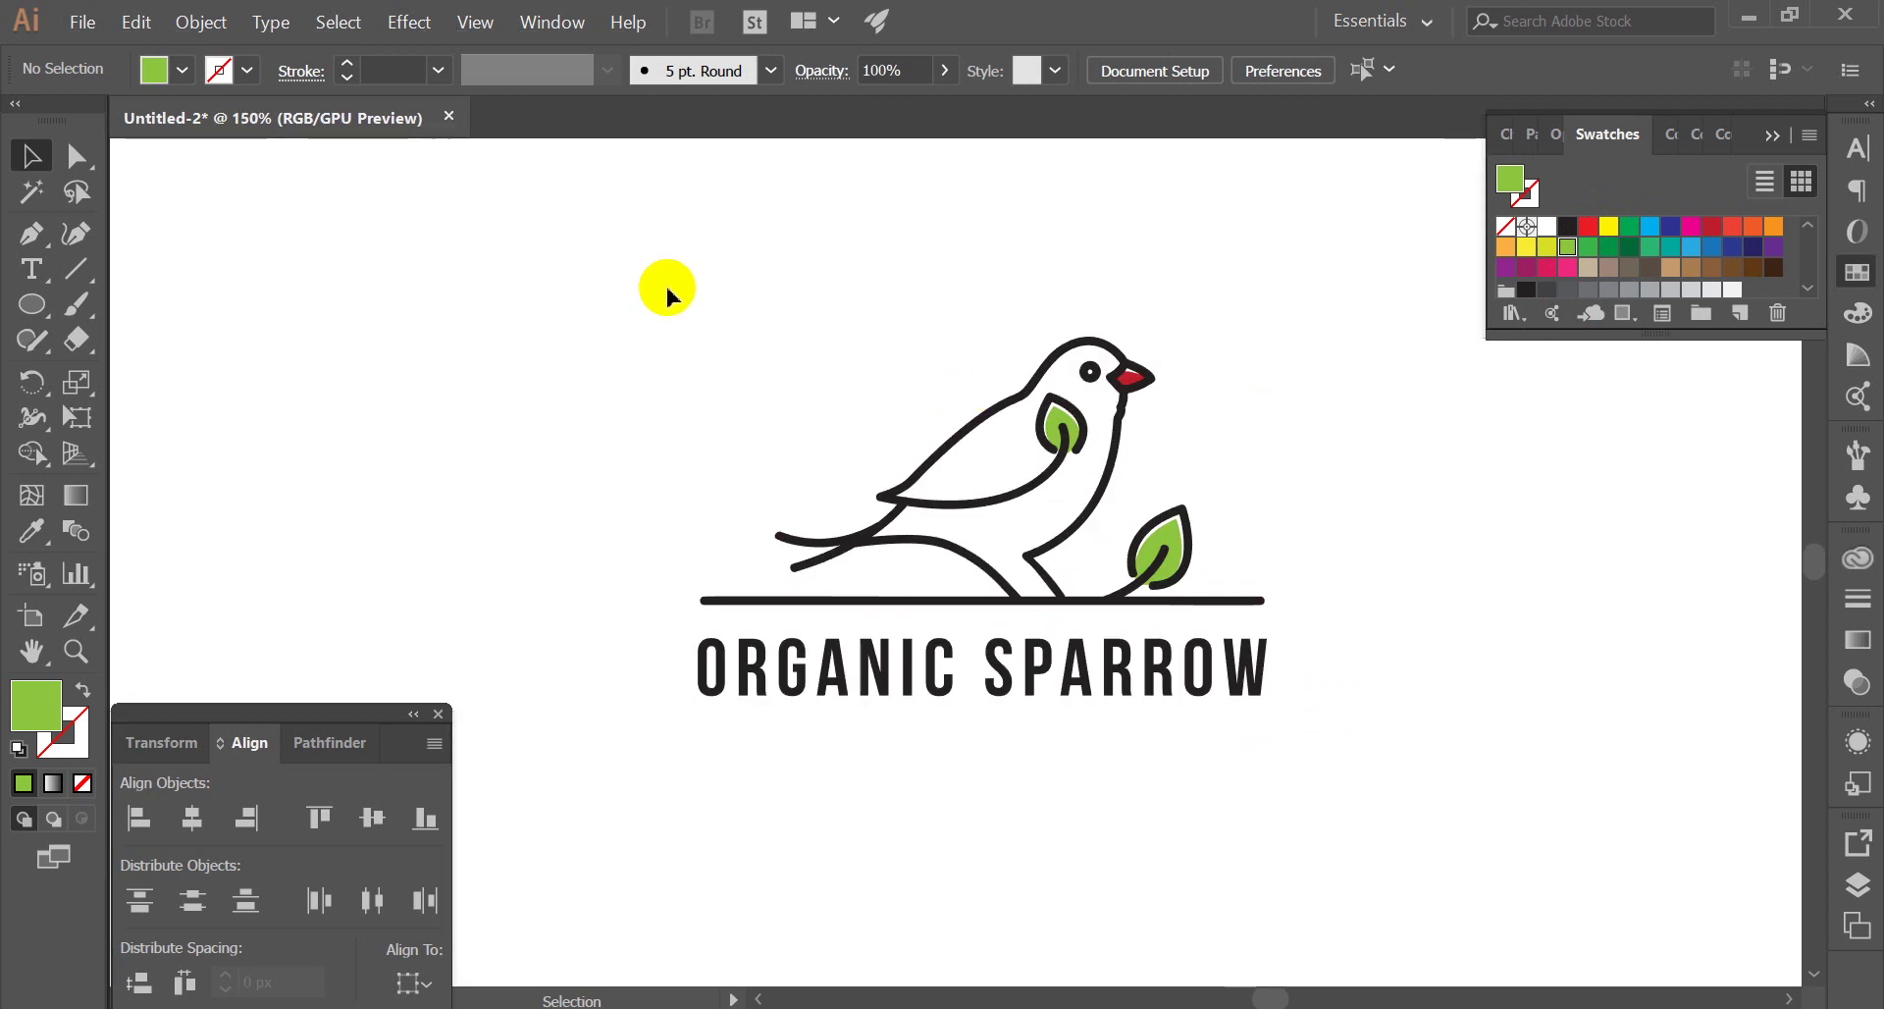
drag(666, 283, 1527, 811)
scroll(1527, 811, down, 1)
scroll(1404, 681, up, 2)
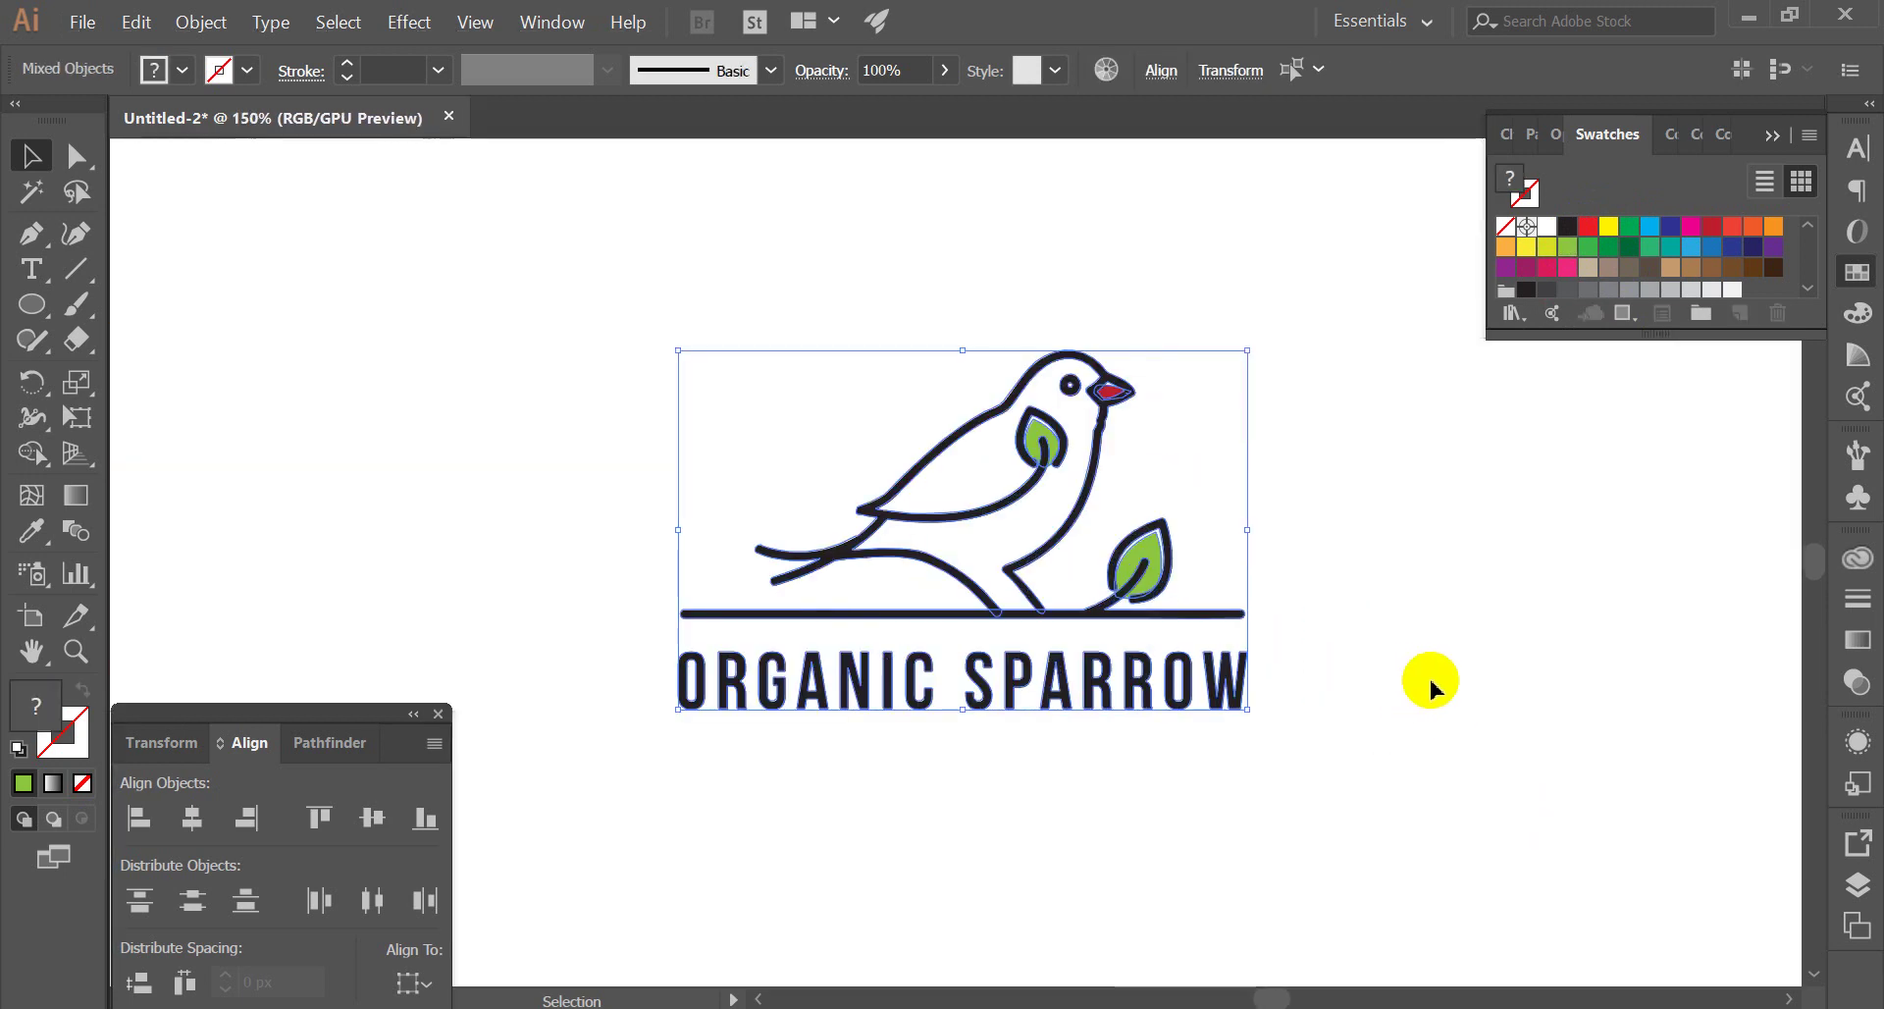
click(1432, 673)
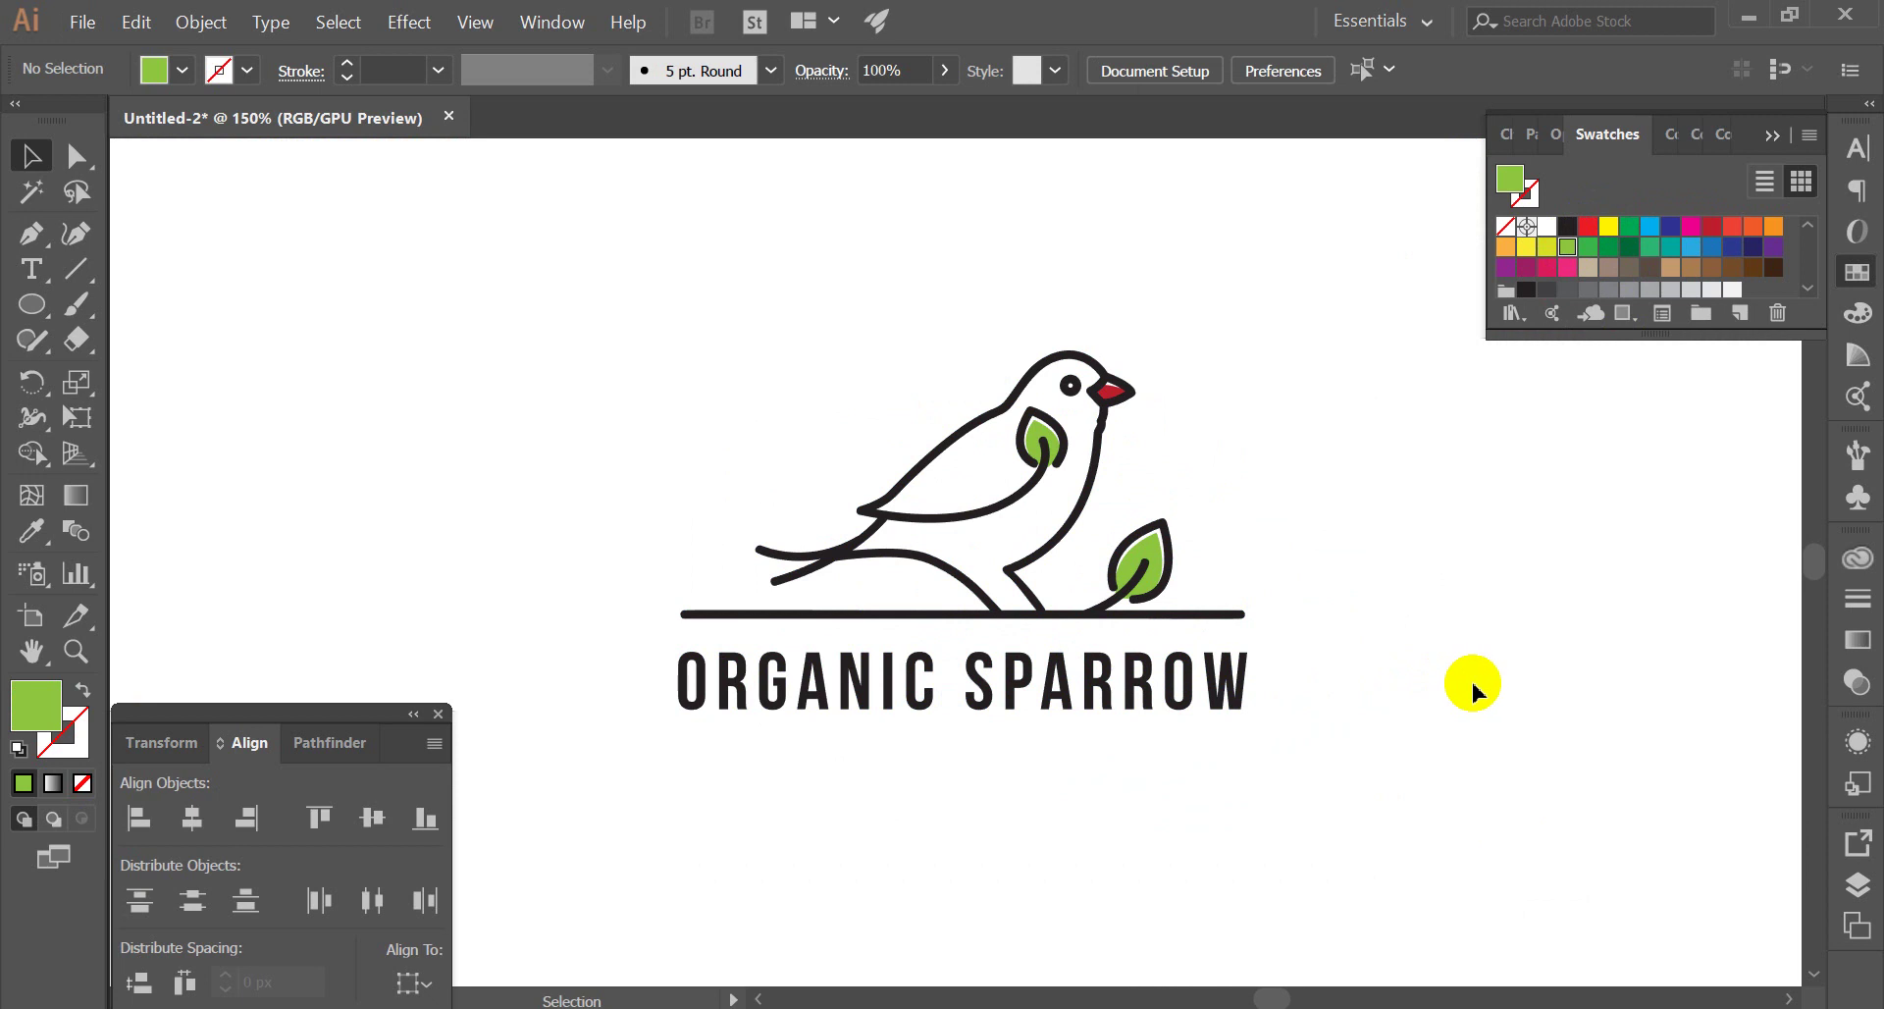
click(1096, 992)
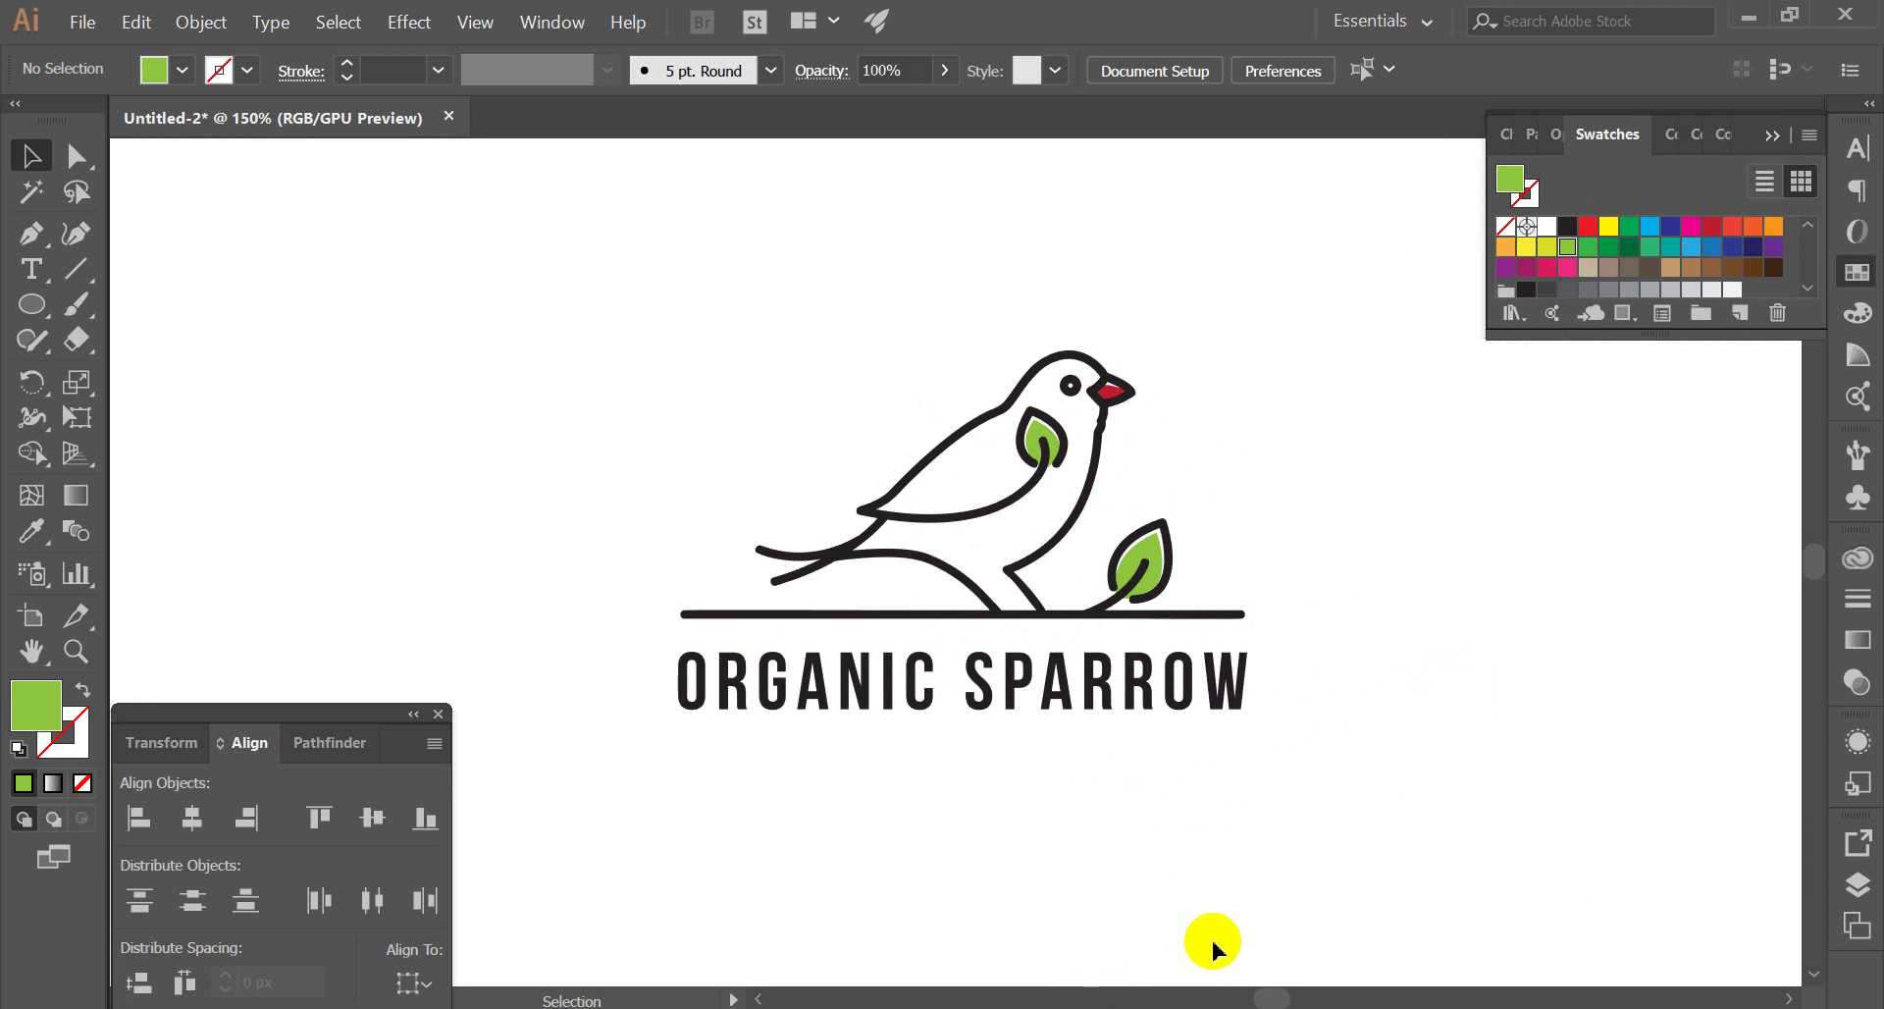